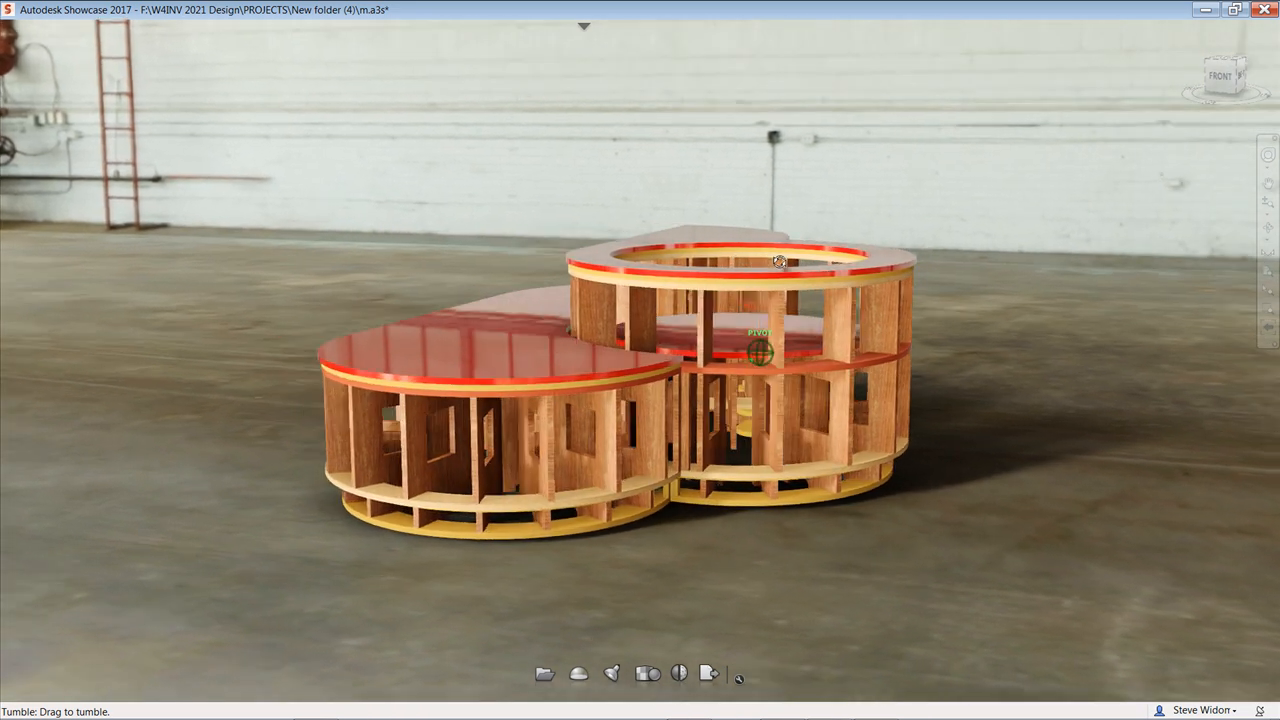
Step: Lift the lower red countertop and the yellow panel beneath it off the curved counter base, leaving the two separated
{"action": "mouse_move", "coordinate": [537, 428]}
{"action": "left_mouse_down"}
{"action": "mouse_move", "coordinate": [568, 386]}
{"action": "mouse_move", "coordinate": [694, 396]}
{"action": "mouse_move", "coordinate": [849, 436]}
{"action": "mouse_move", "coordinate": [905, 470]}
{"action": "mouse_move", "coordinate": [905, 498]}
{"action": "mouse_move", "coordinate": [835, 462]}
{"action": "left_mouse_up"}
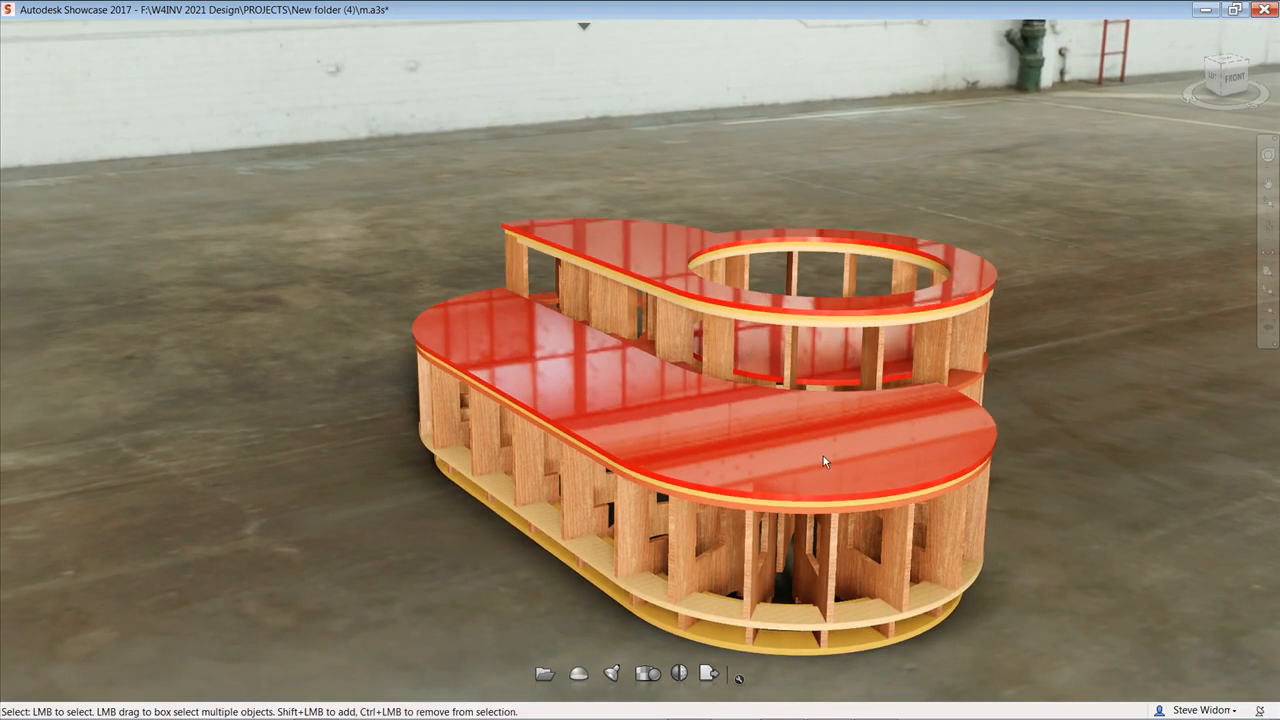
{"action": "left_click", "coordinate": [815, 450]}
{"action": "left_click_drag", "start_coordinate": [671, 292], "coordinate": [665, 105]}
{"action": "left_click", "coordinate": [669, 420]}
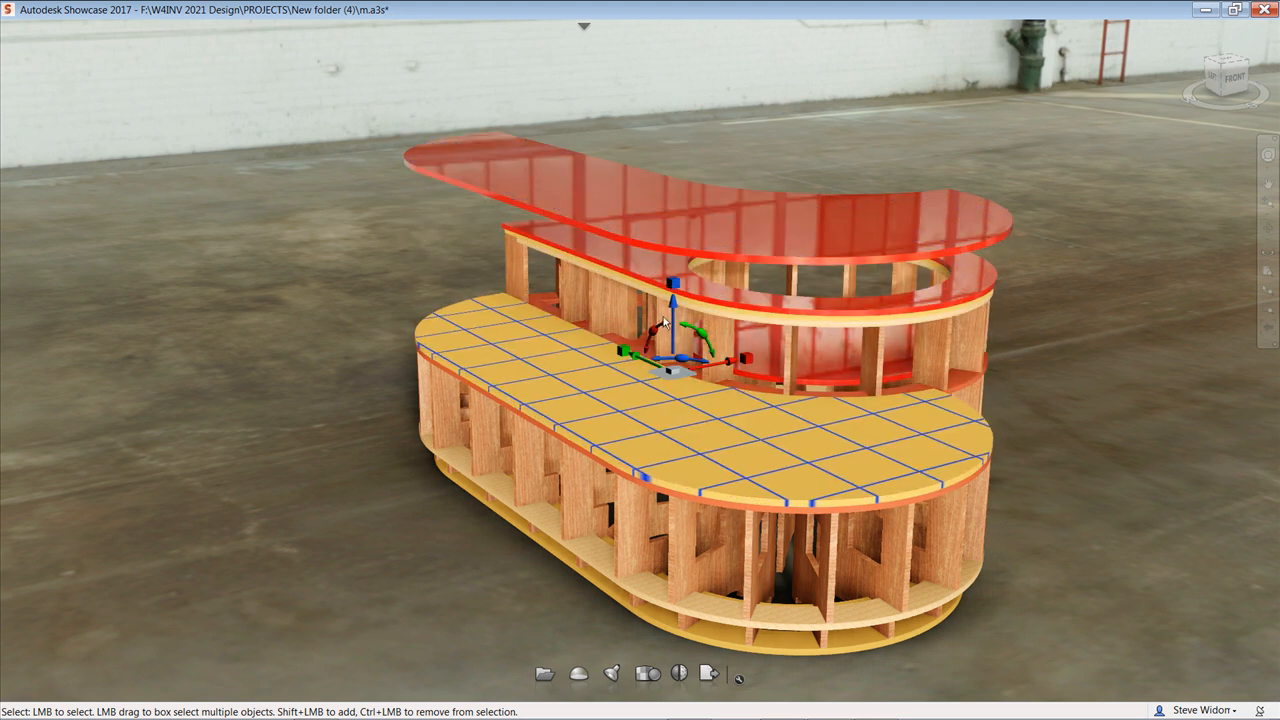
{"action": "left_click_drag", "start_coordinate": [671, 305], "coordinate": [651, 236]}
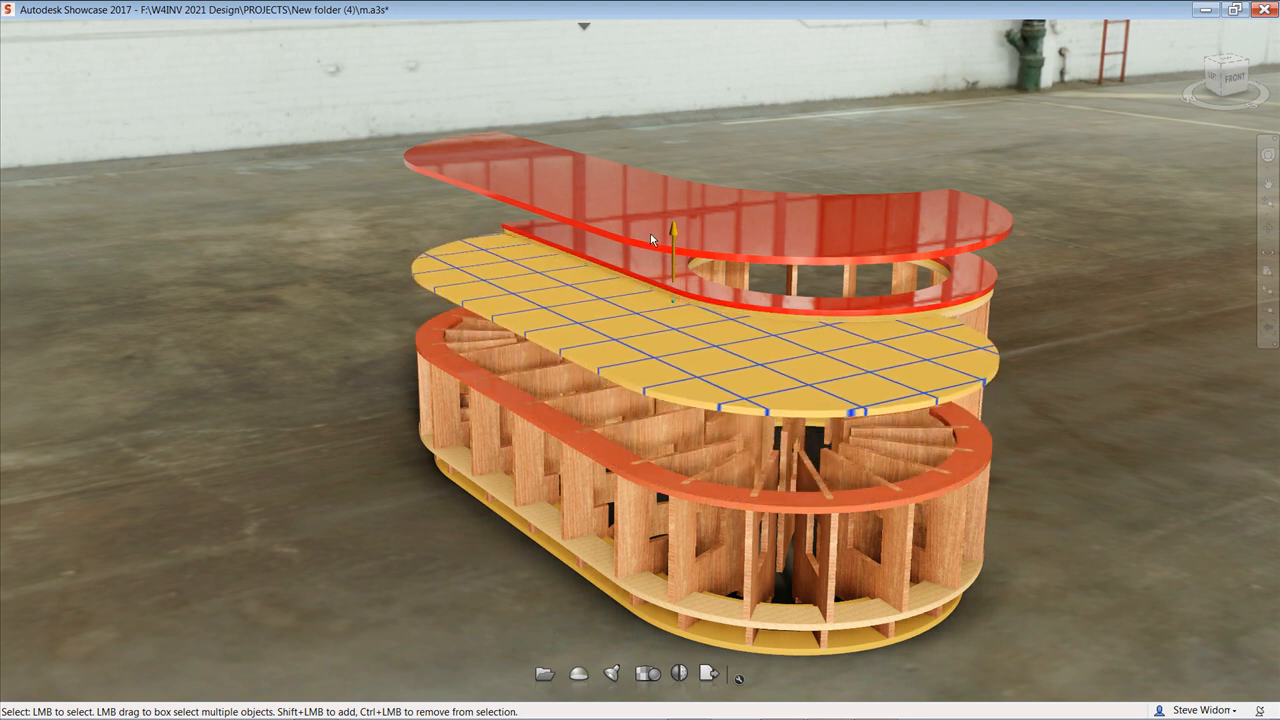
Step: Pull one wooden rib with its window cutouts out of the front of the counter base
{"action": "left_click", "coordinate": [588, 471]}
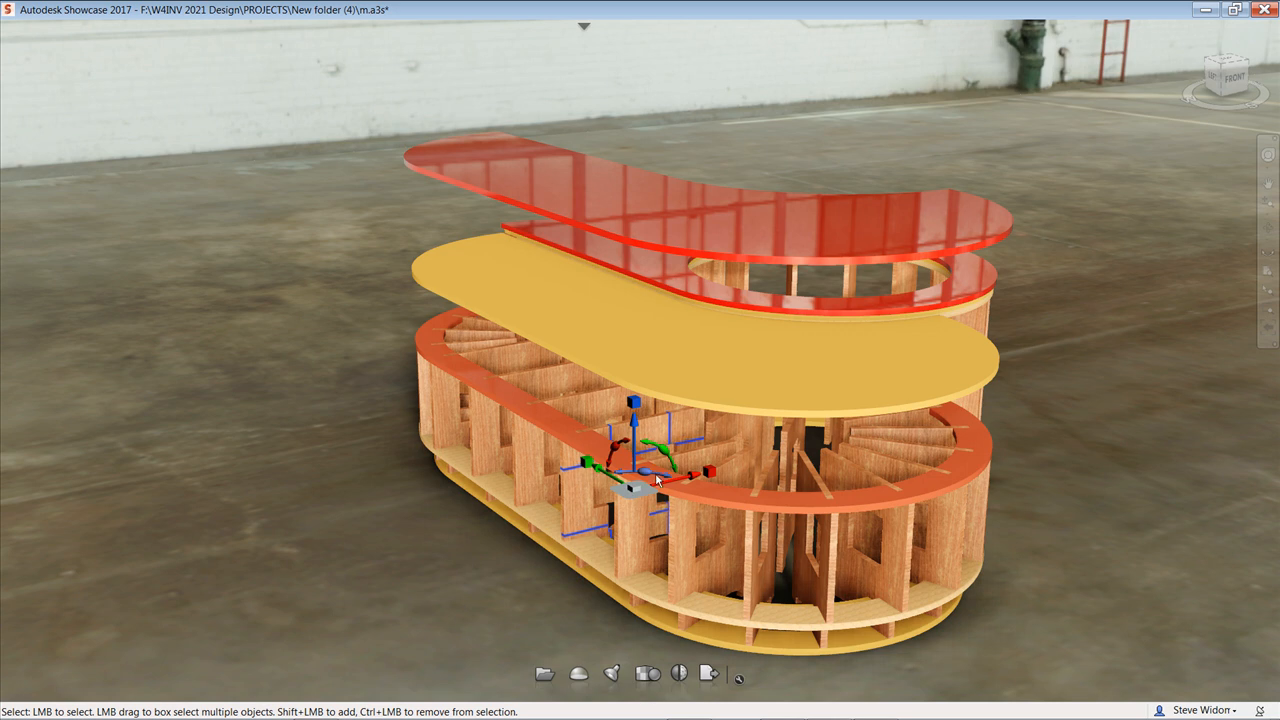
{"action": "left_click_drag", "start_coordinate": [693, 479], "coordinate": [466, 513]}
{"action": "left_click", "coordinate": [516, 606]}
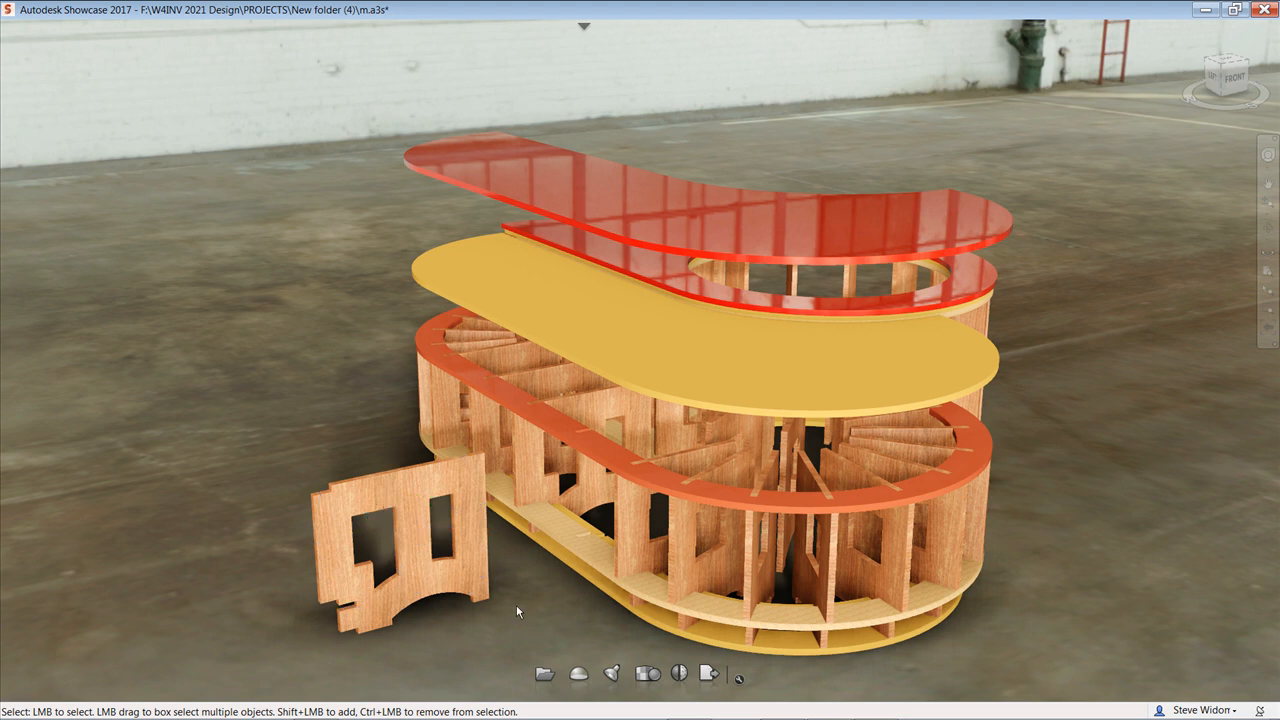
{"action": "left_click_drag", "start_coordinate": [518, 603], "coordinate": [543, 533], "text": "alt"}
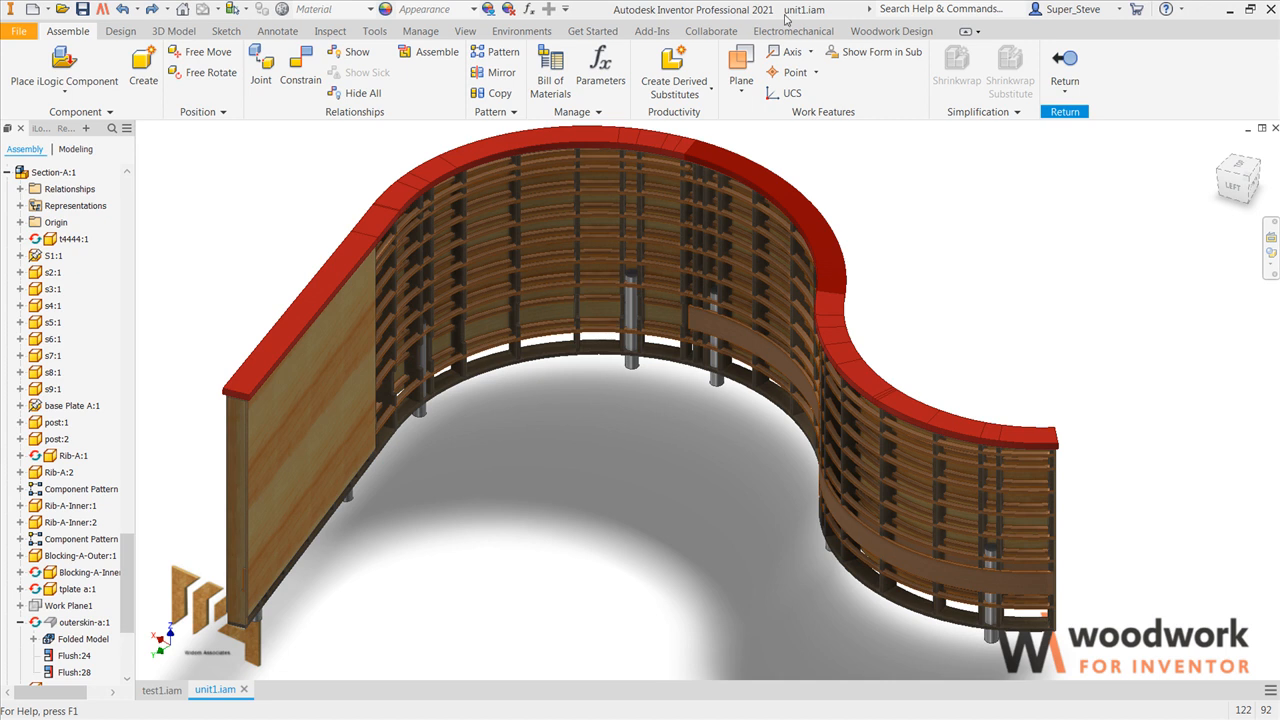
Step: Use Free Move to pull a rib up out of the curved wall in unit1.iam and examine its notches
{"action": "middle_click_drag", "start_coordinate": [589, 483], "coordinate": [651, 243], "text": "shift"}
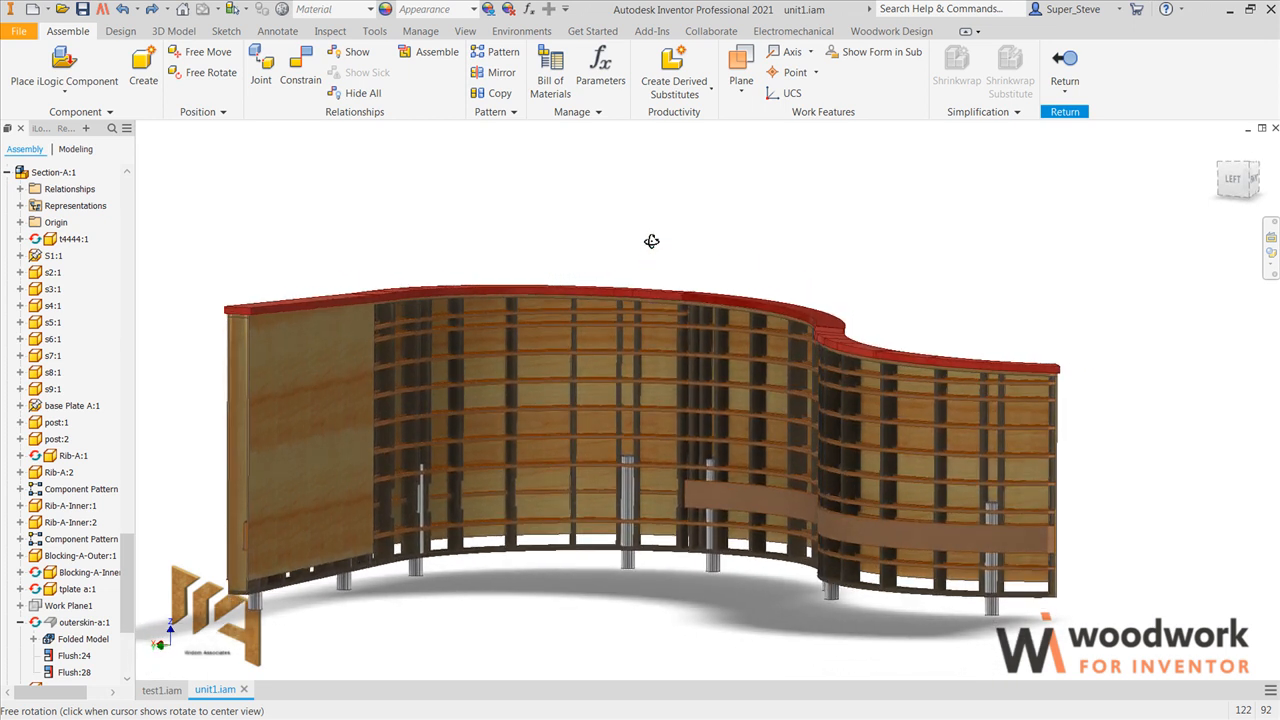
{"action": "left_click", "coordinate": [205, 55]}
{"action": "left_click_drag", "start_coordinate": [942, 437], "coordinate": [980, 225]}
{"action": "scroll", "coordinate": [982, 232], "scroll_direction": "up", "scroll_amount": 5}
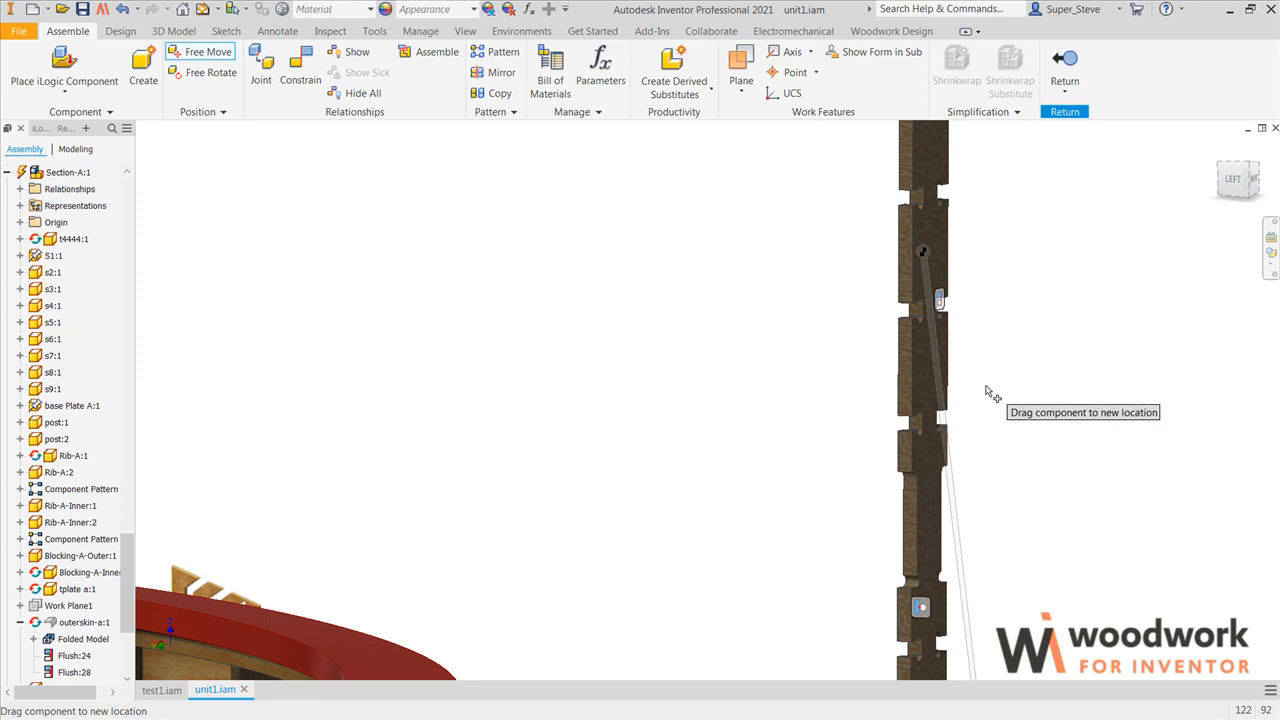
{"action": "scroll", "coordinate": [986, 385], "scroll_direction": "up", "scroll_amount": 2}
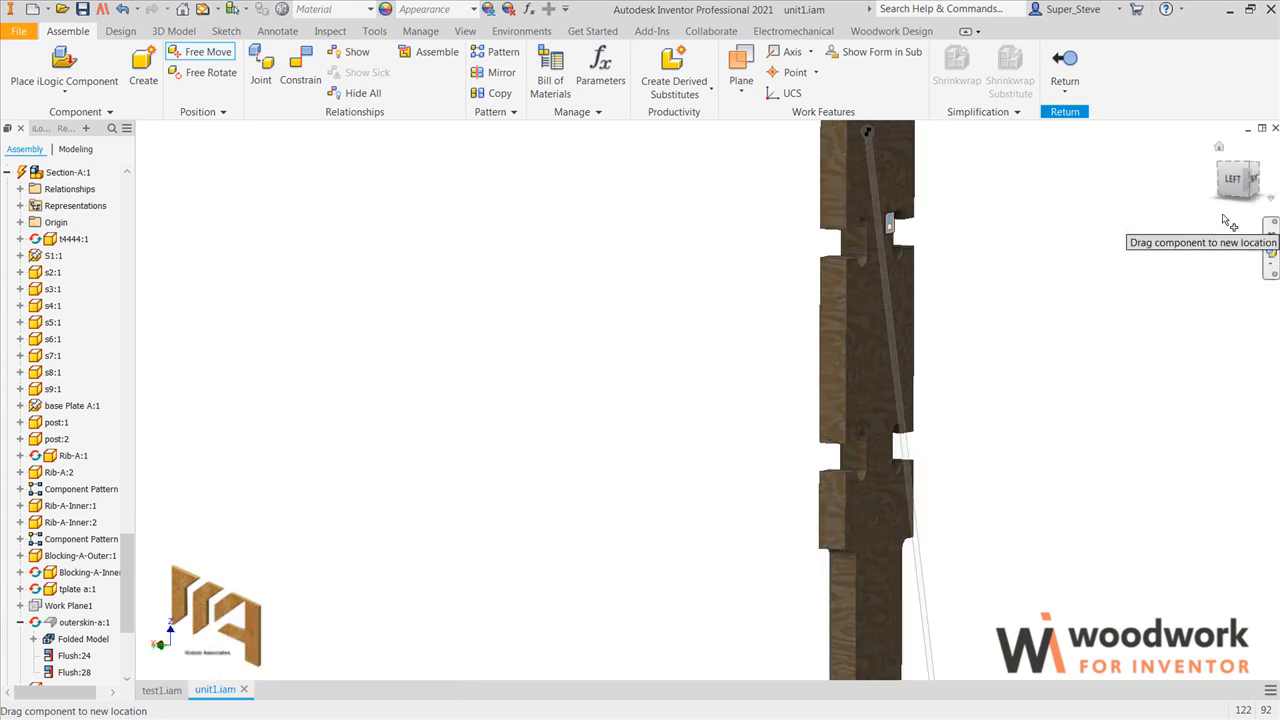
{"action": "scroll", "coordinate": [1108, 292], "scroll_direction": "down", "scroll_amount": 4}
{"action": "scroll", "coordinate": [1104, 292], "scroll_direction": "down", "scroll_amount": 4}
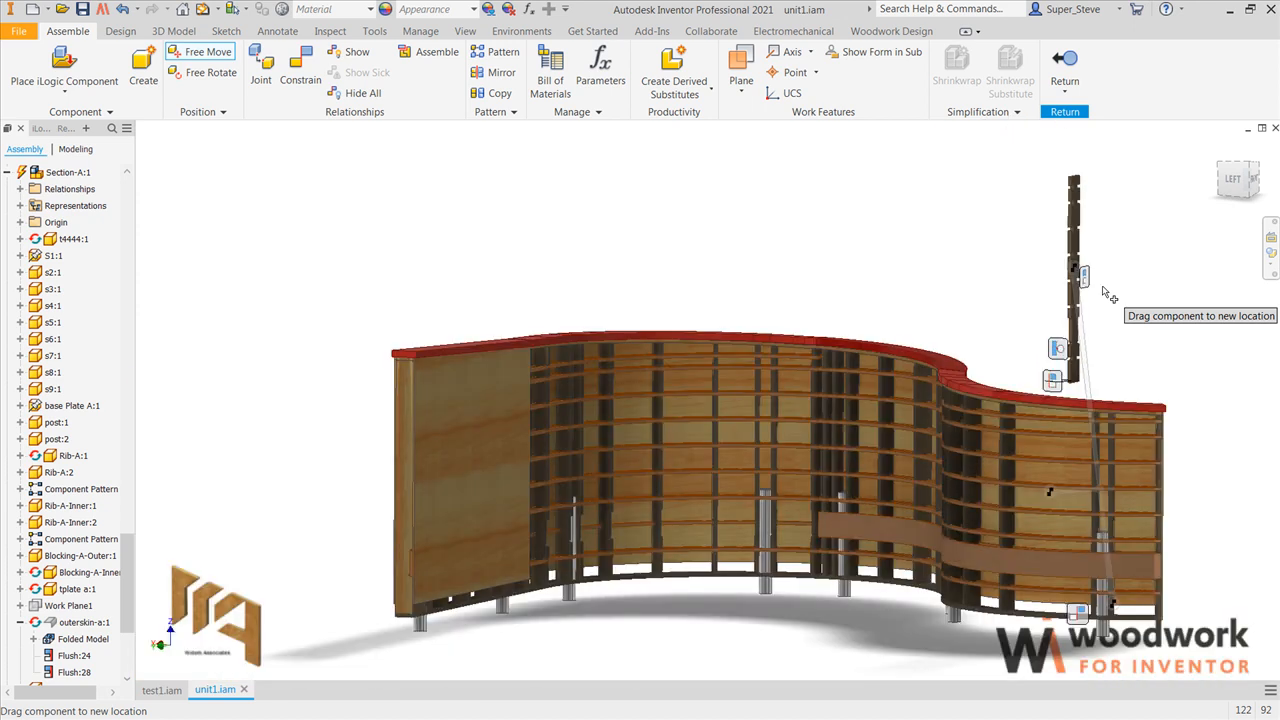
{"action": "key", "text": "F4"}
{"action": "left_click_drag", "start_coordinate": [963, 389], "coordinate": [929, 410]}
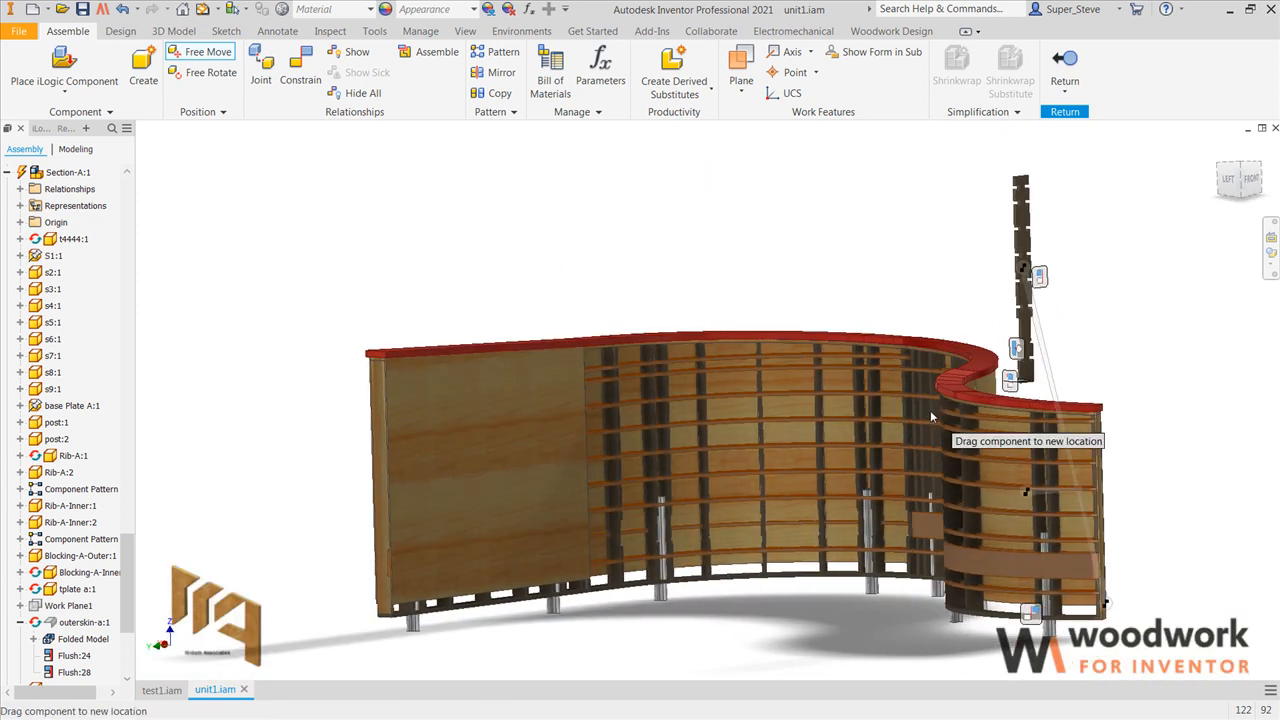
{"action": "key", "text": "Escape"}
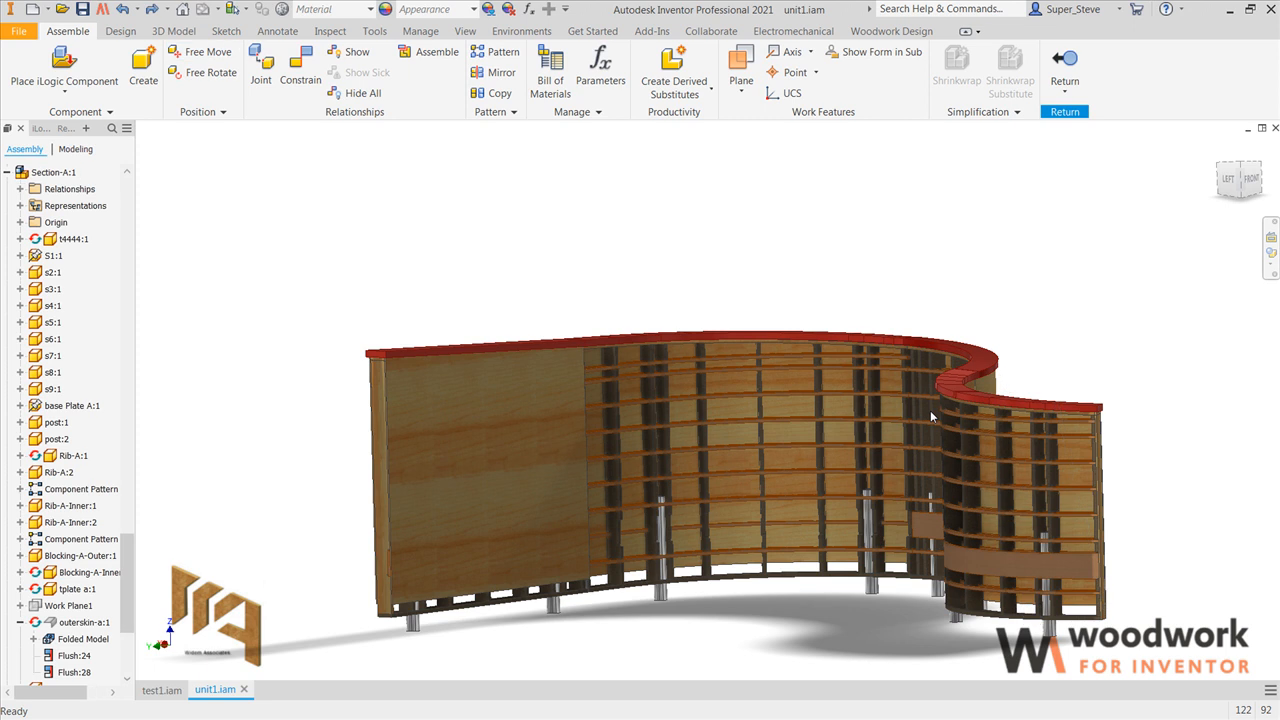
{"action": "left_click", "coordinate": [1242, 166]}
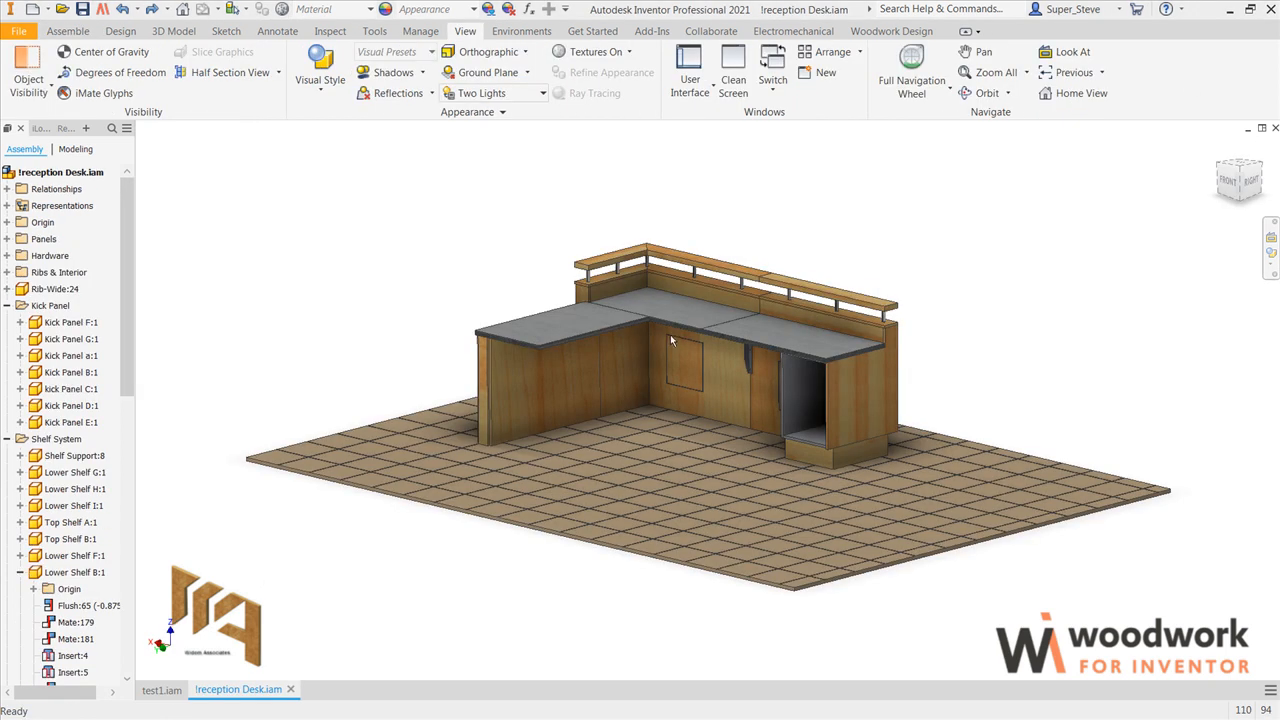
Step: Hide the wood panels under the worktop on the inner side of the reception desk
{"action": "scroll", "coordinate": [670, 334], "scroll_direction": "up", "scroll_amount": 5}
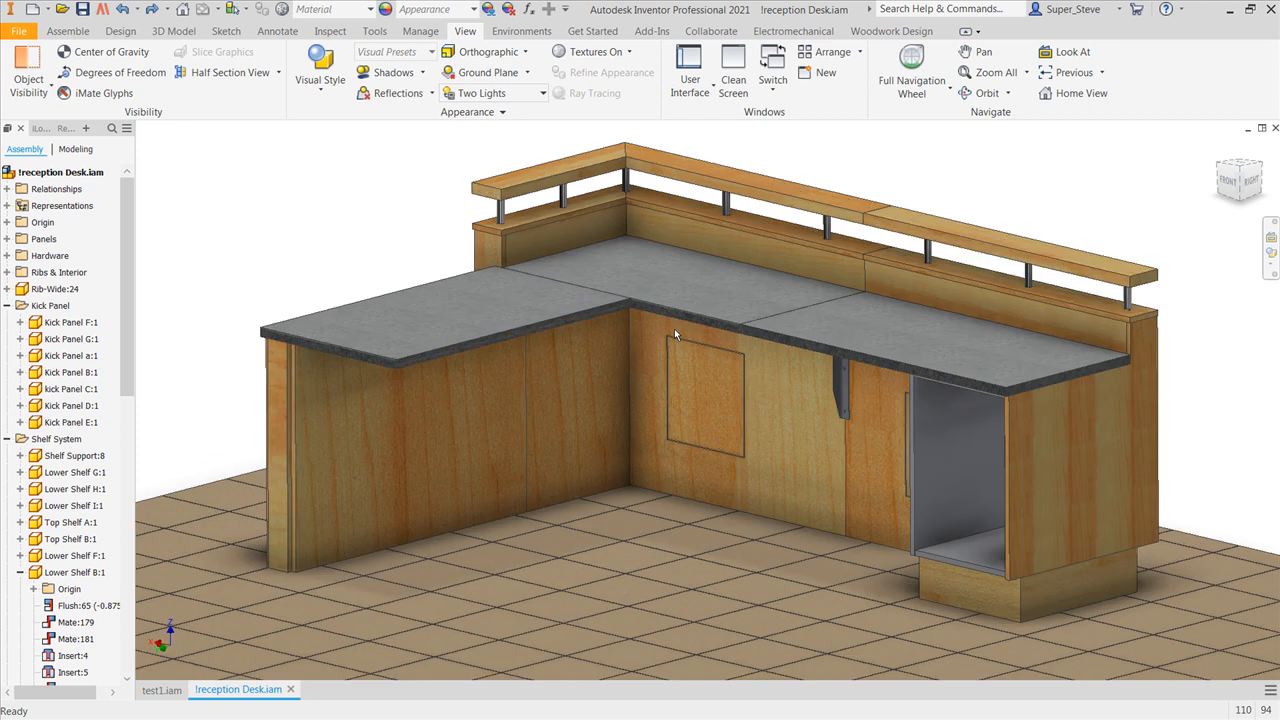
{"action": "left_click", "coordinate": [735, 381]}
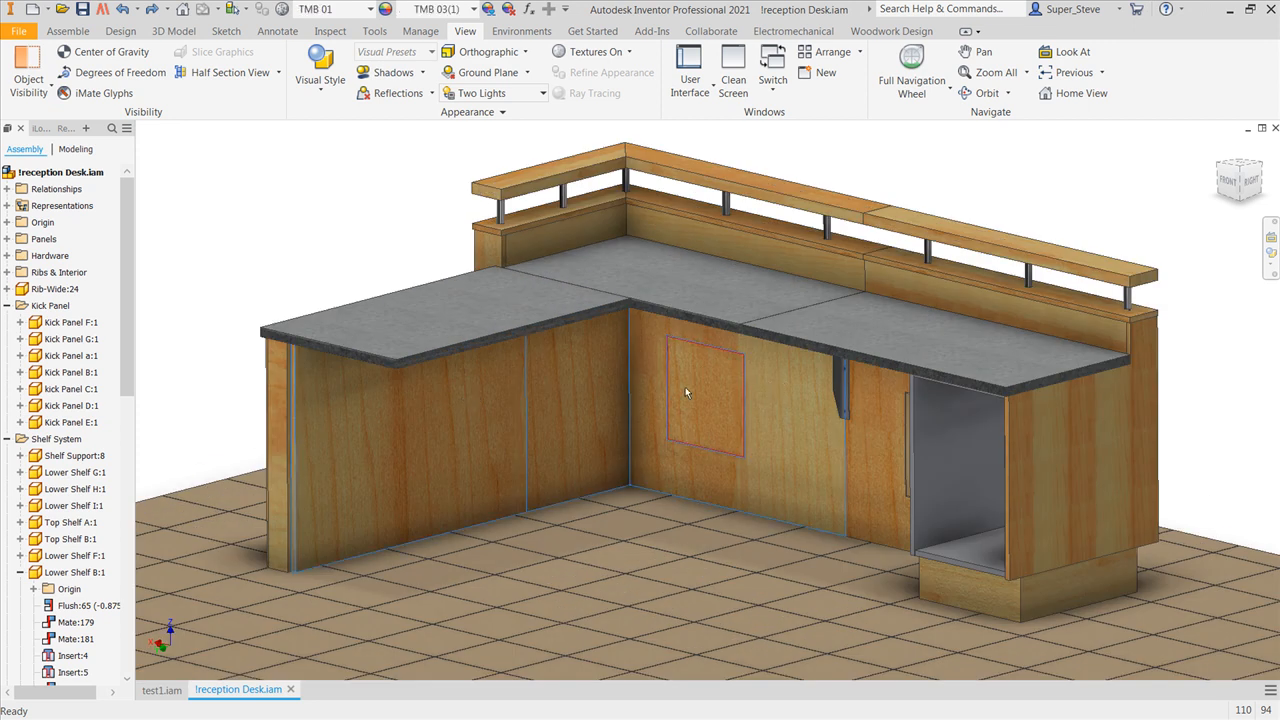
{"action": "right_click", "coordinate": [687, 257]}
{"action": "left_click", "coordinate": [720, 276]}
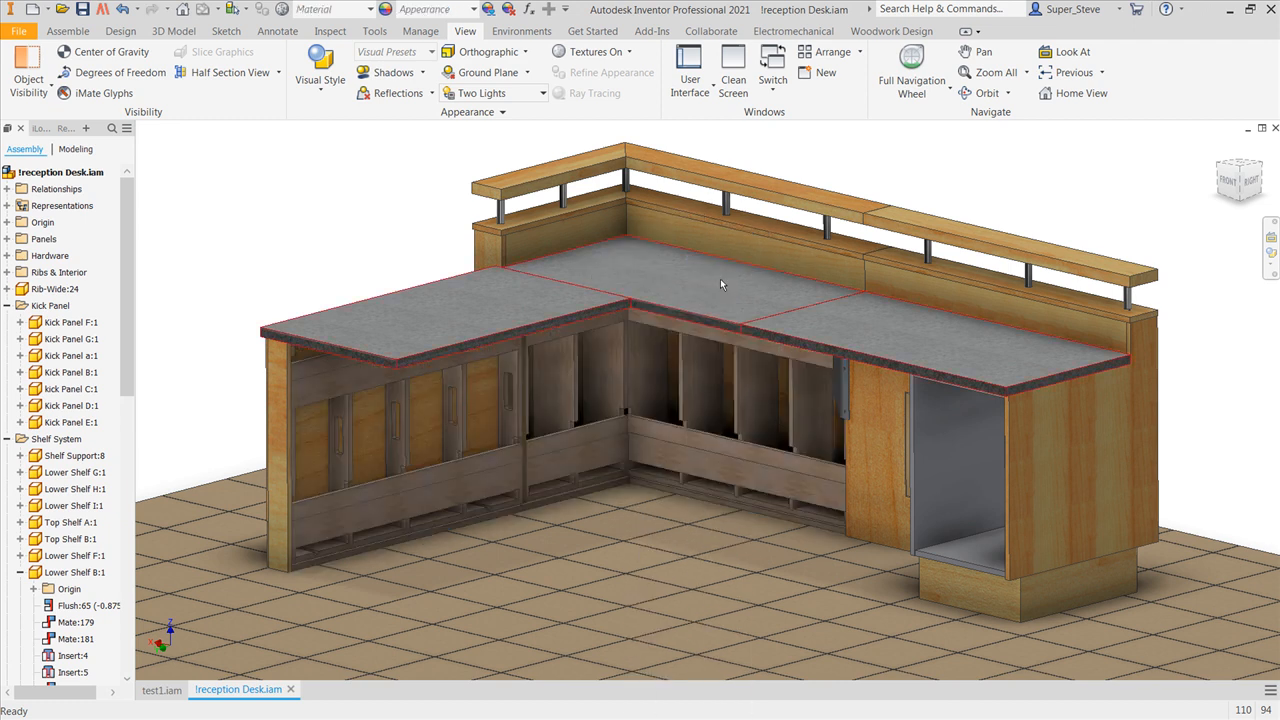
Step: Hide the wood panels covering the outer side of the reception desk
{"action": "middle_click_drag", "start_coordinate": [707, 317], "coordinate": [1243, 323], "text": "shift"}
{"action": "middle_click_drag", "start_coordinate": [1160, 349], "coordinate": [1233, 244]}
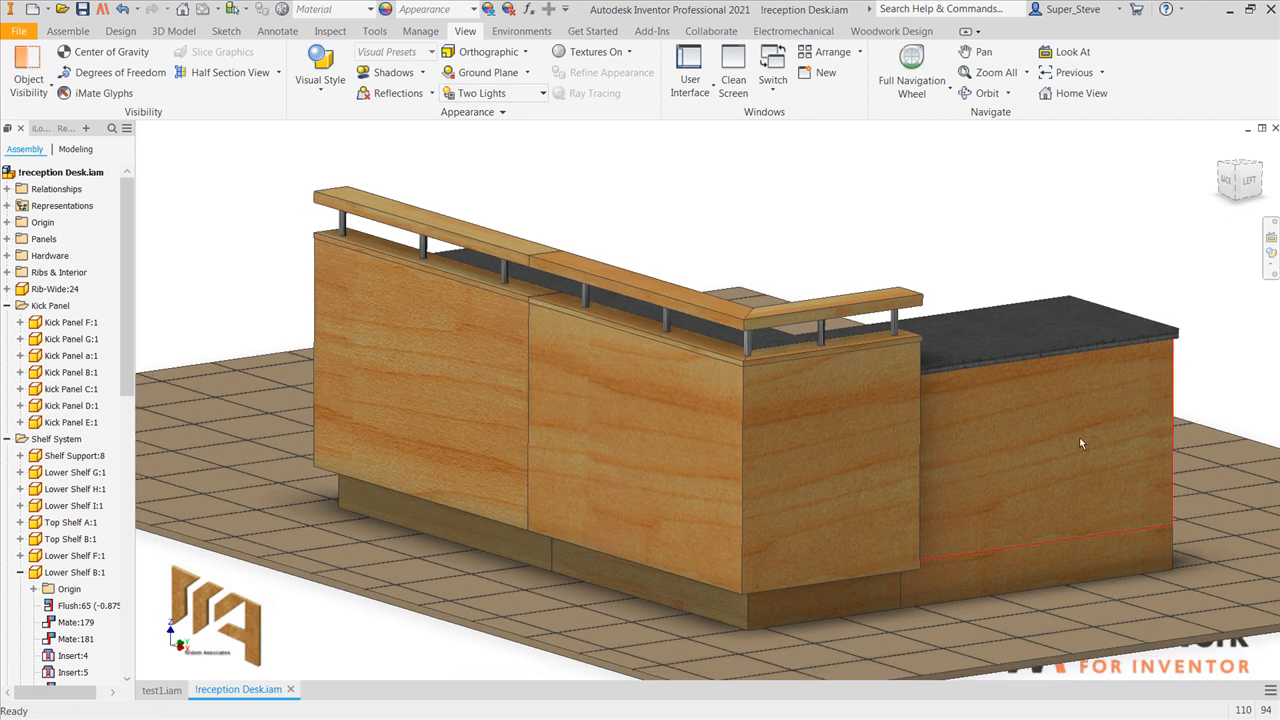
{"action": "left_click", "coordinate": [896, 445]}
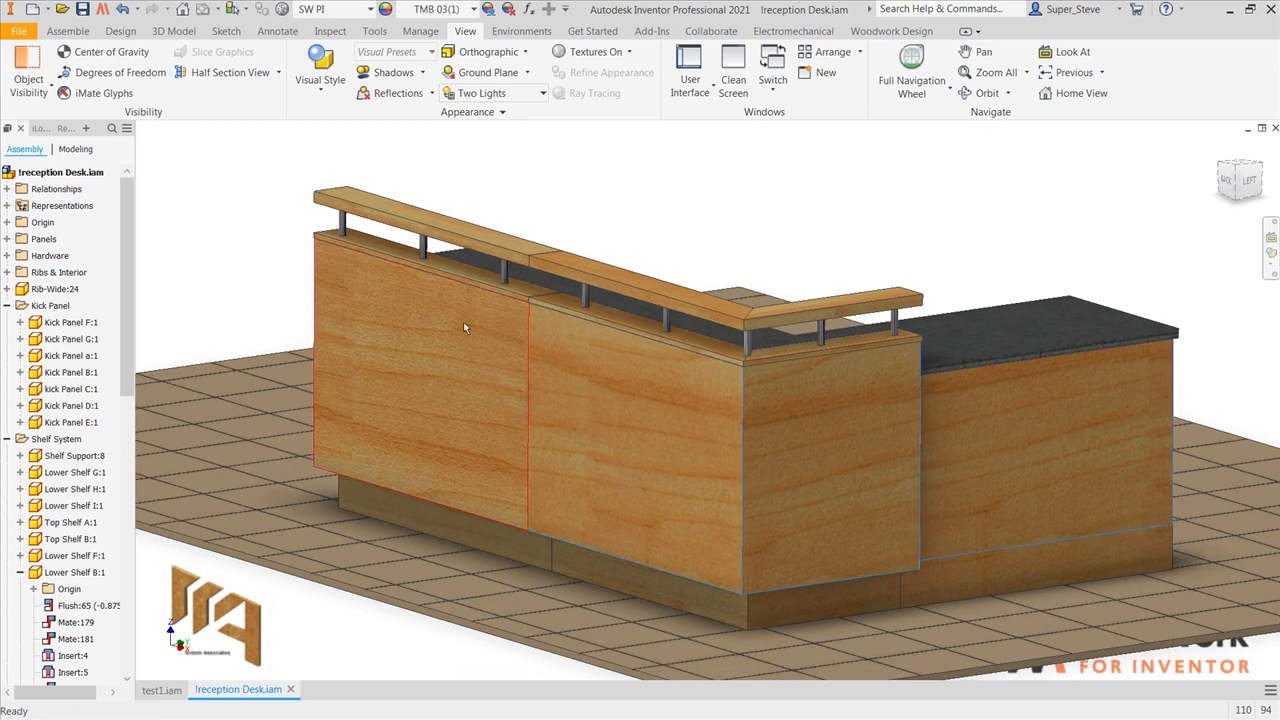
{"action": "right_click", "coordinate": [465, 254]}
{"action": "left_click", "coordinate": [511, 273]}
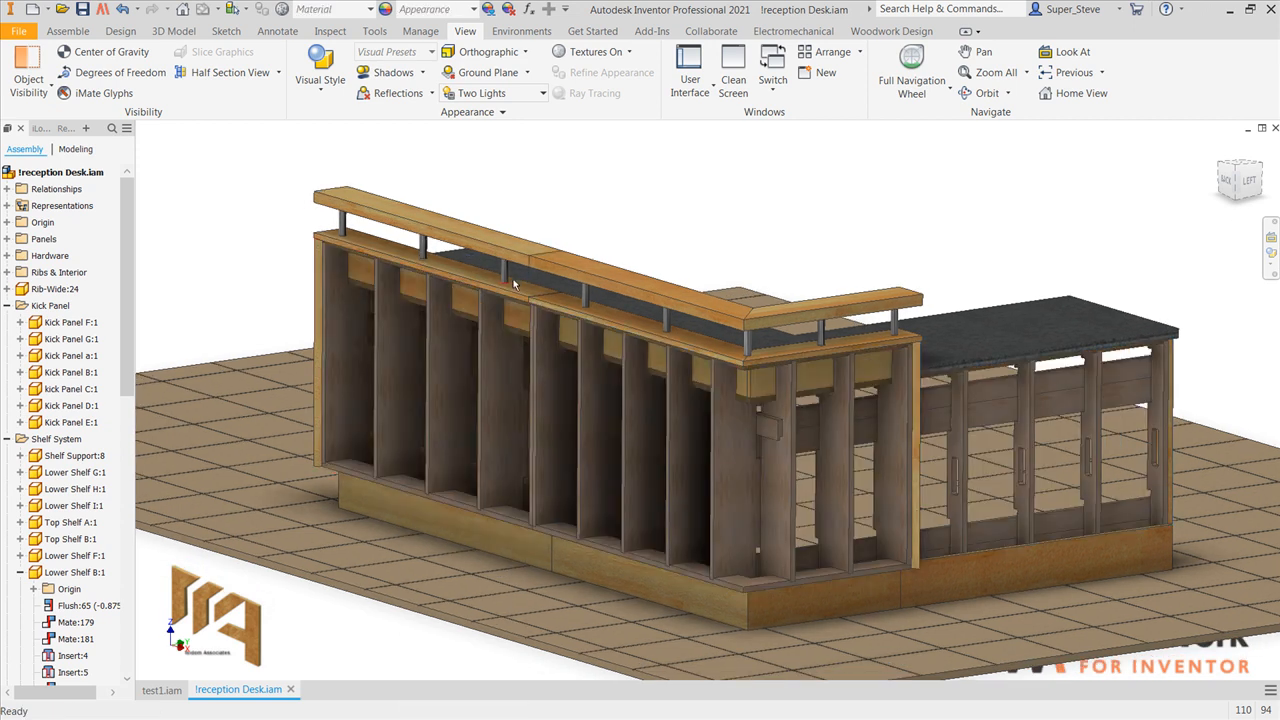
Step: Hide the kick panels along the base of the tall desk section, Kick Panel a, E and G
{"action": "left_click", "coordinate": [620, 585], "text": "ctrl"}
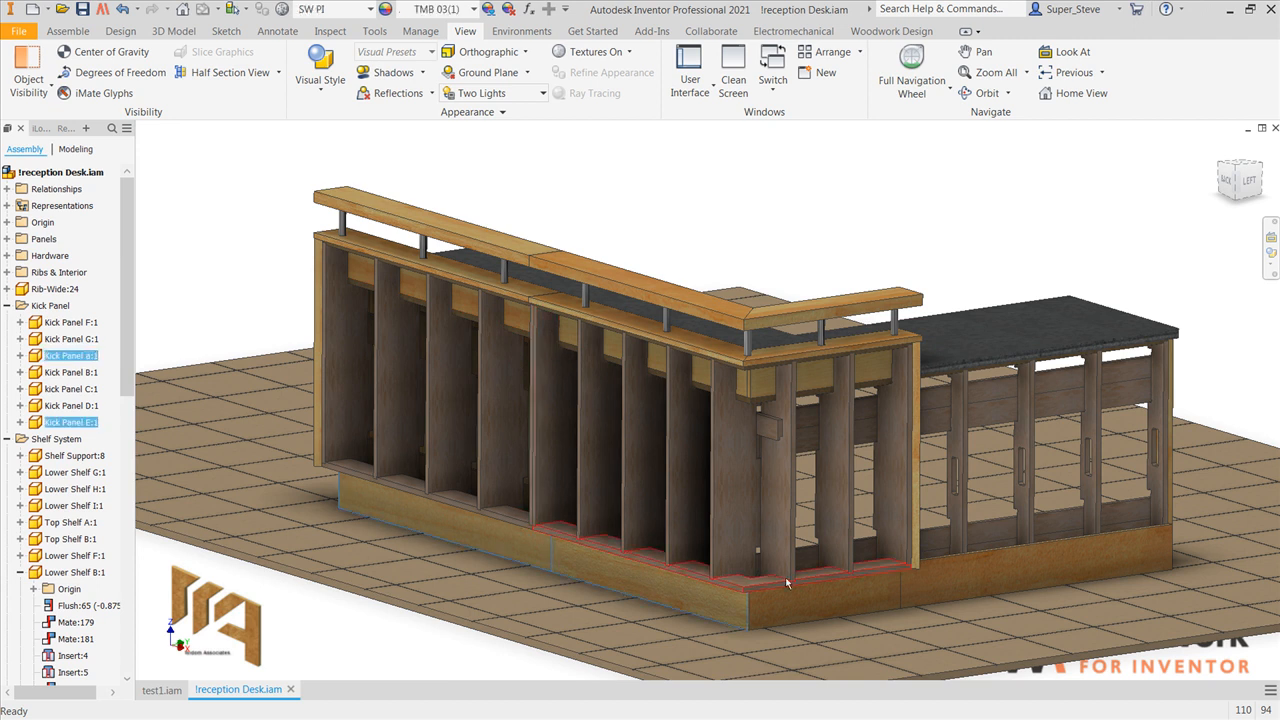
{"action": "right_click", "coordinate": [857, 590]}
{"action": "left_click", "coordinate": [911, 604]}
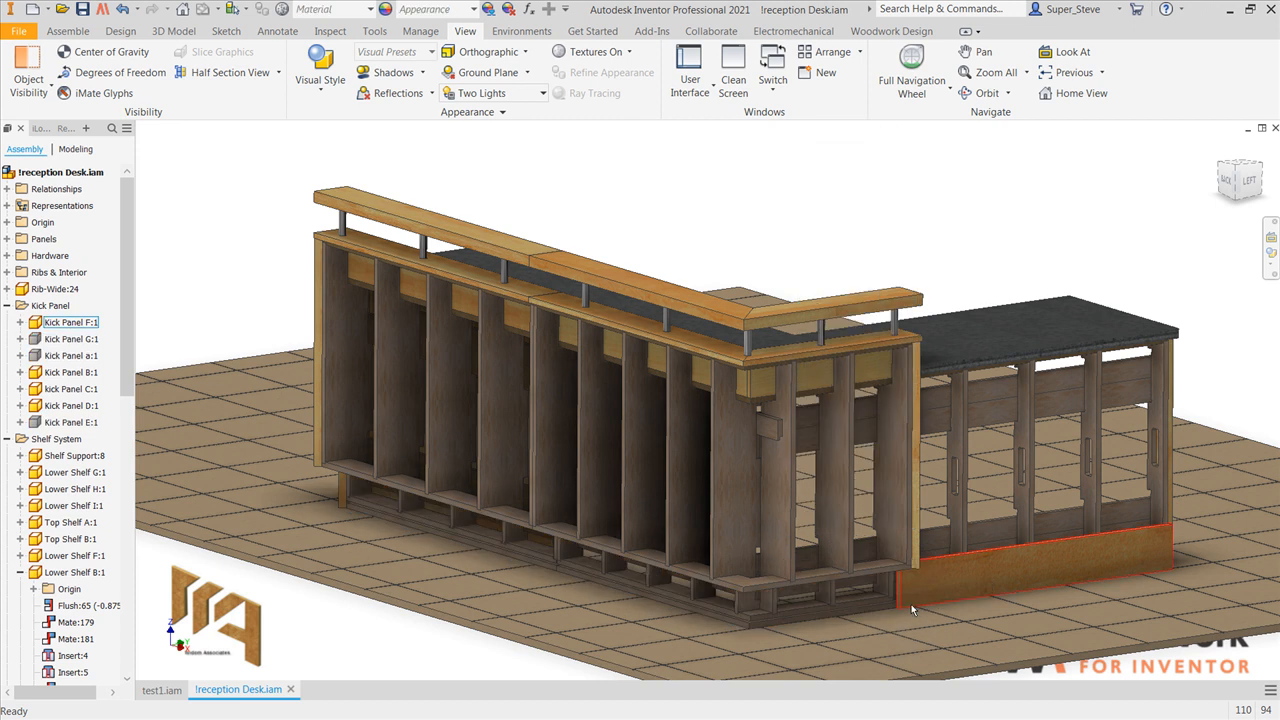
Step: Use Free Move to pull several ribs out of the reception desk's frame and set them around it
{"action": "left_click", "coordinate": [68, 31]}
{"action": "left_click_drag", "start_coordinate": [404, 318], "coordinate": [214, 262]}
{"action": "left_click_drag", "start_coordinate": [596, 470], "coordinate": [315, 475]}
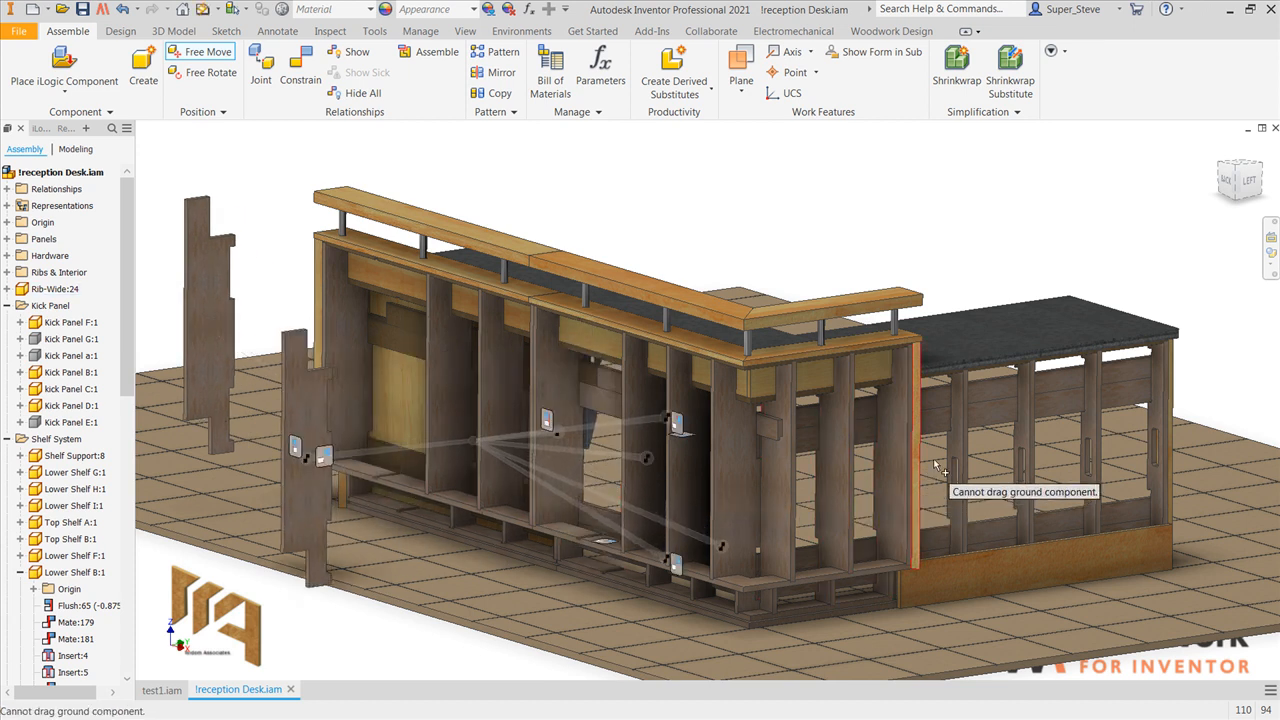
{"action": "left_click_drag", "start_coordinate": [949, 449], "coordinate": [1080, 484]}
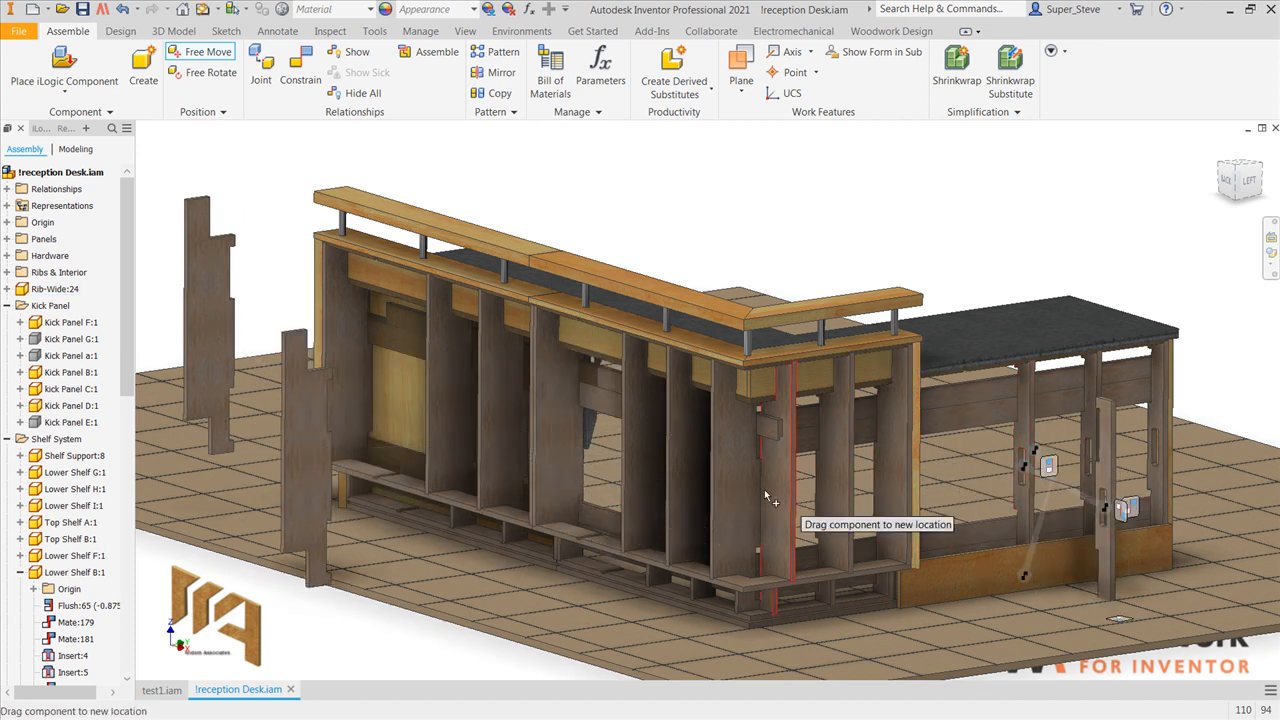
{"action": "left_click_drag", "start_coordinate": [752, 507], "coordinate": [418, 462]}
{"action": "left_click_drag", "start_coordinate": [618, 550], "coordinate": [568, 573]}
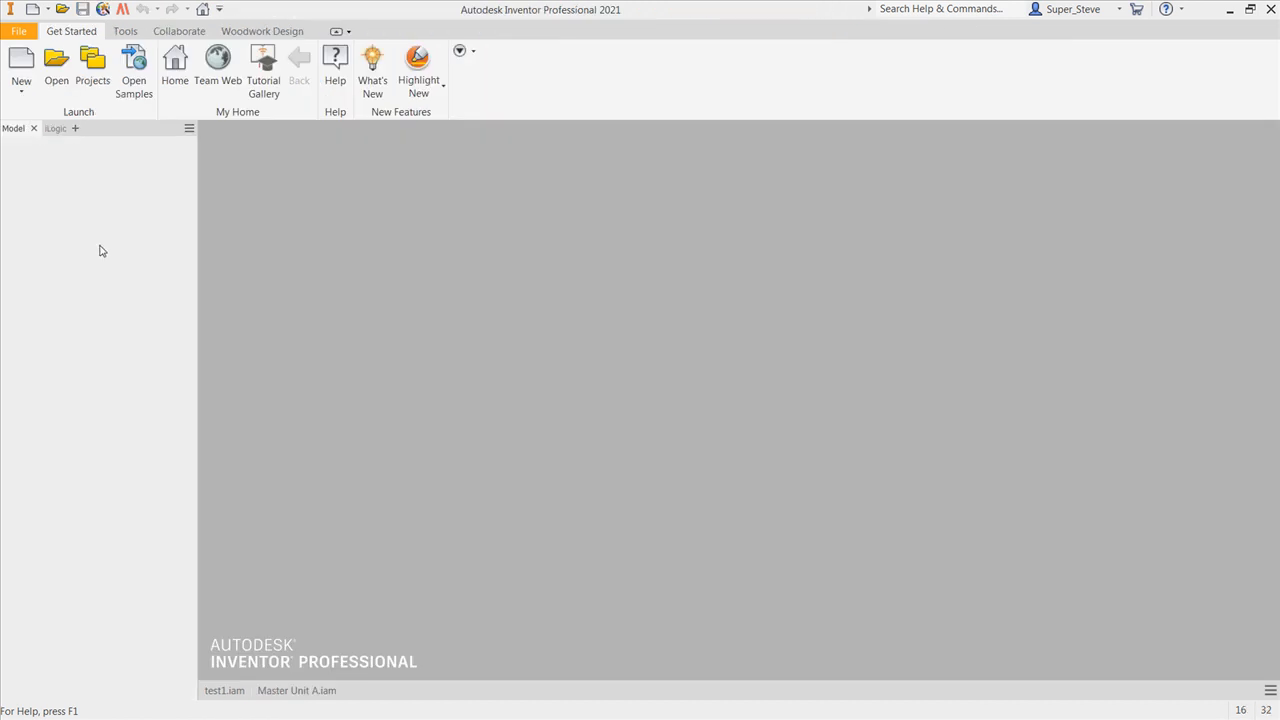
Step: Create a part from the Specials template Curved Plate Die Wall.ipt, view it from several sides, and edit its Dado Quantity
{"action": "left_click", "coordinate": [21, 63]}
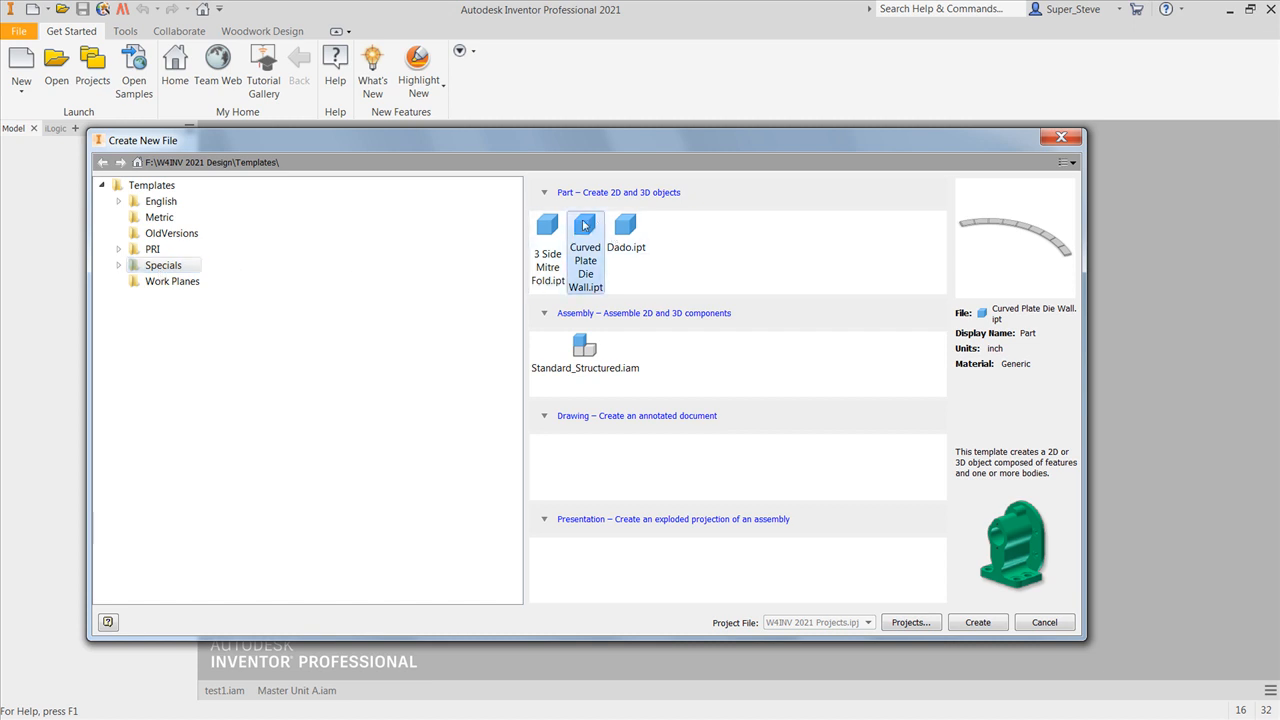
{"action": "double_click", "coordinate": [584, 230]}
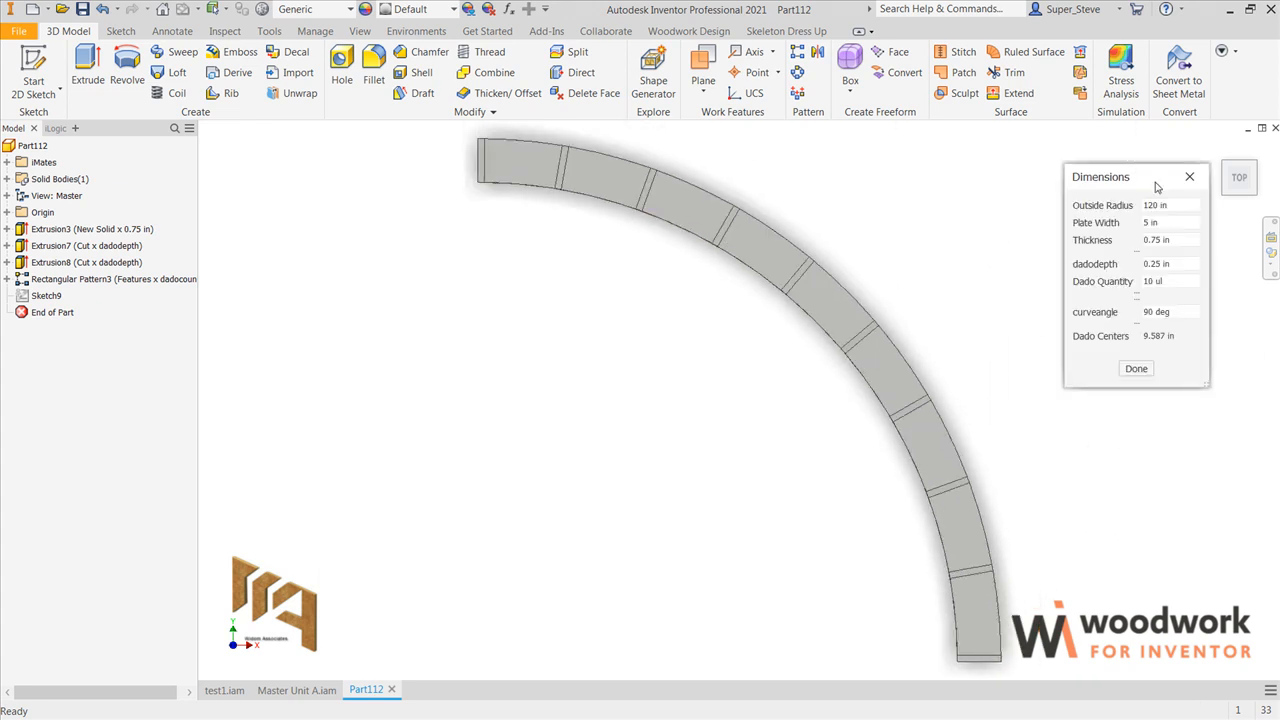
{"action": "left_click", "coordinate": [1238, 204]}
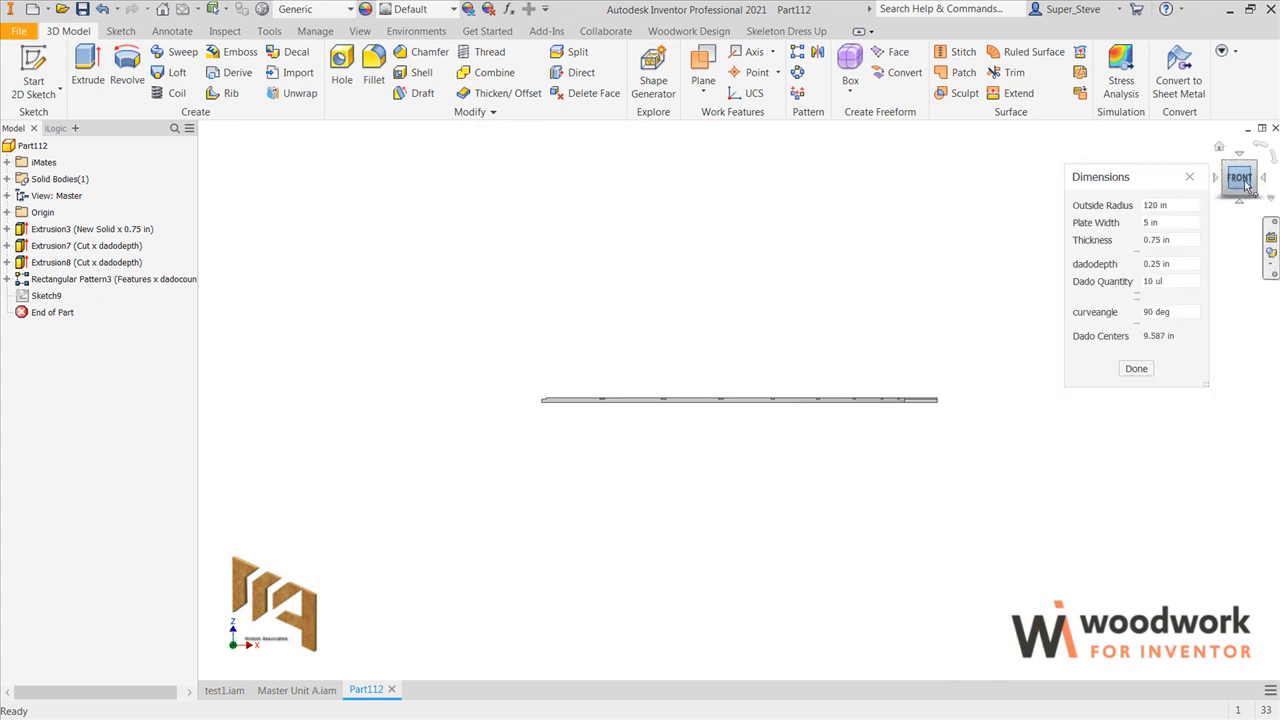
{"action": "left_click", "coordinate": [1253, 166]}
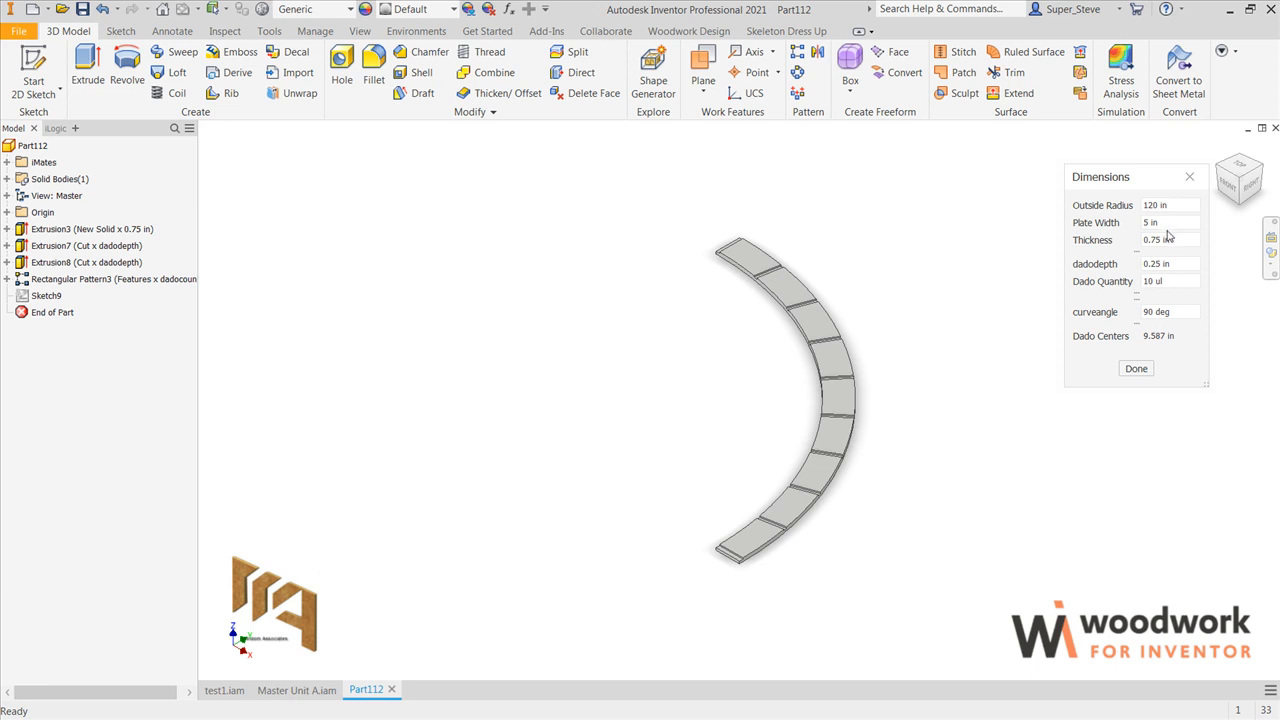
{"action": "left_click_drag", "start_coordinate": [1173, 280], "coordinate": [1130, 281]}
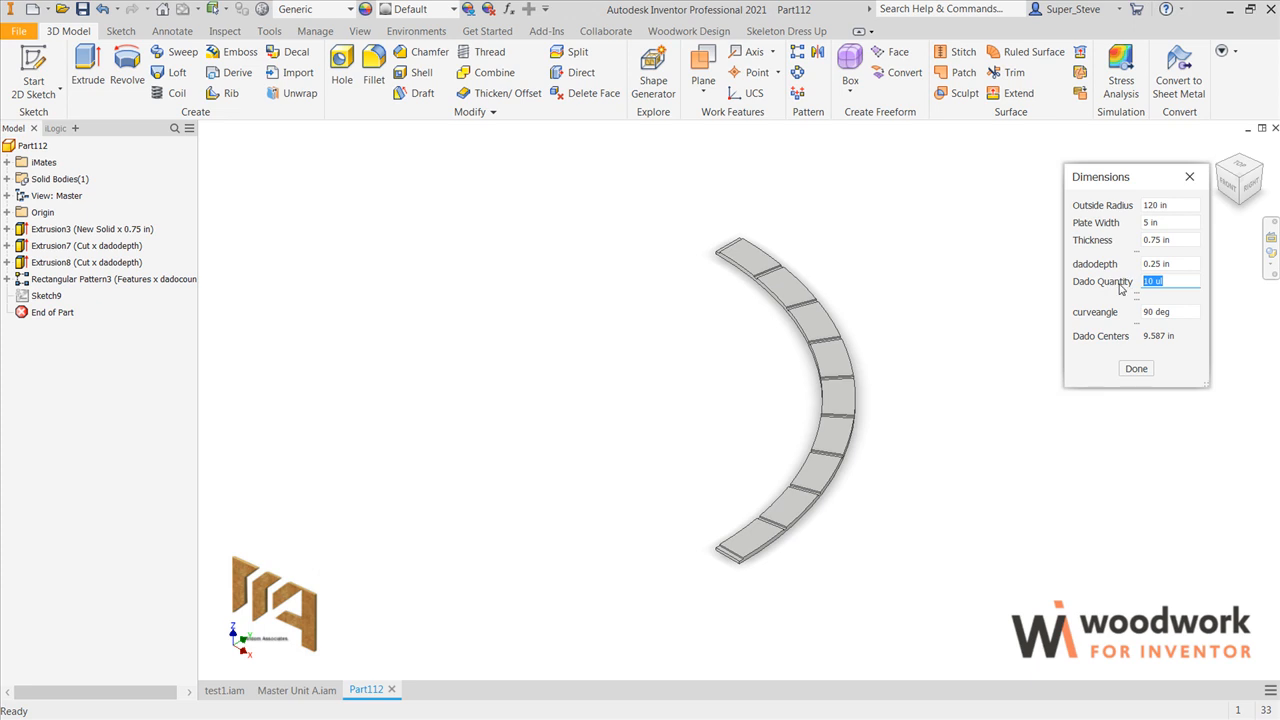
{"action": "key", "text": "Tab"}
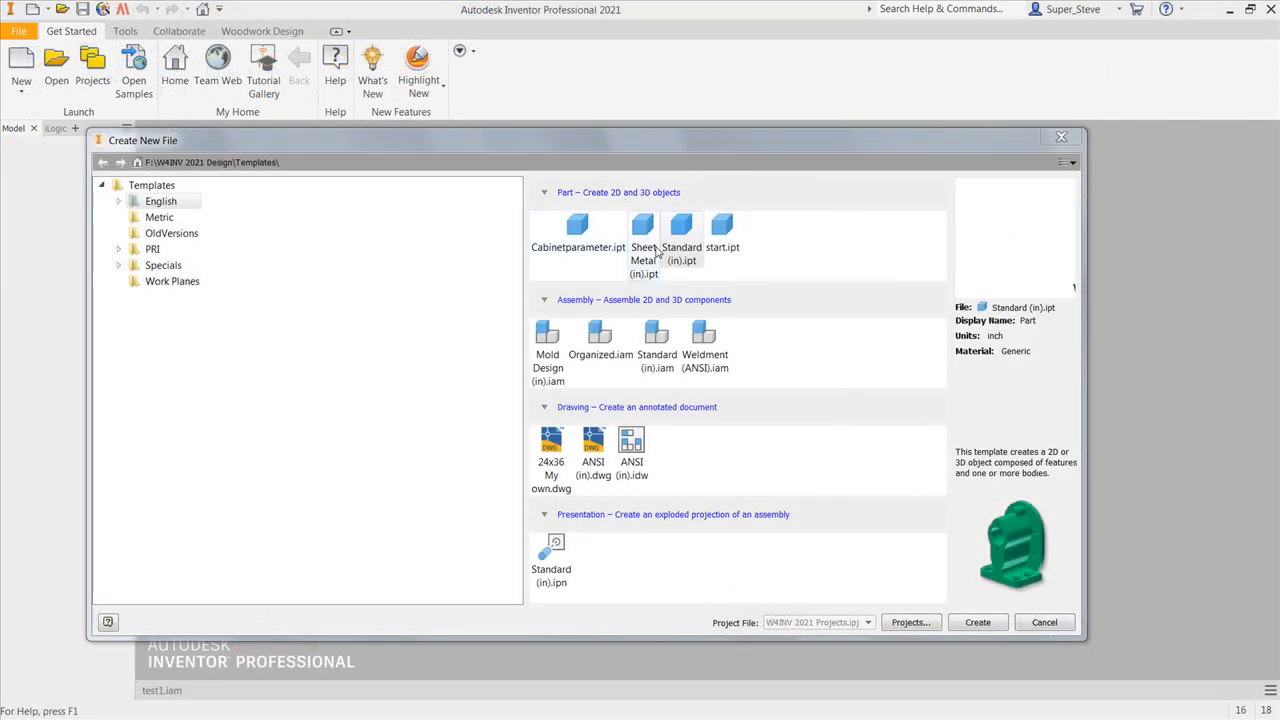
Step: Create a Standard (in).ipt part and sketch a circle centred on the origin with its dimension set to outside_radius=96
{"action": "double_click", "coordinate": [683, 228]}
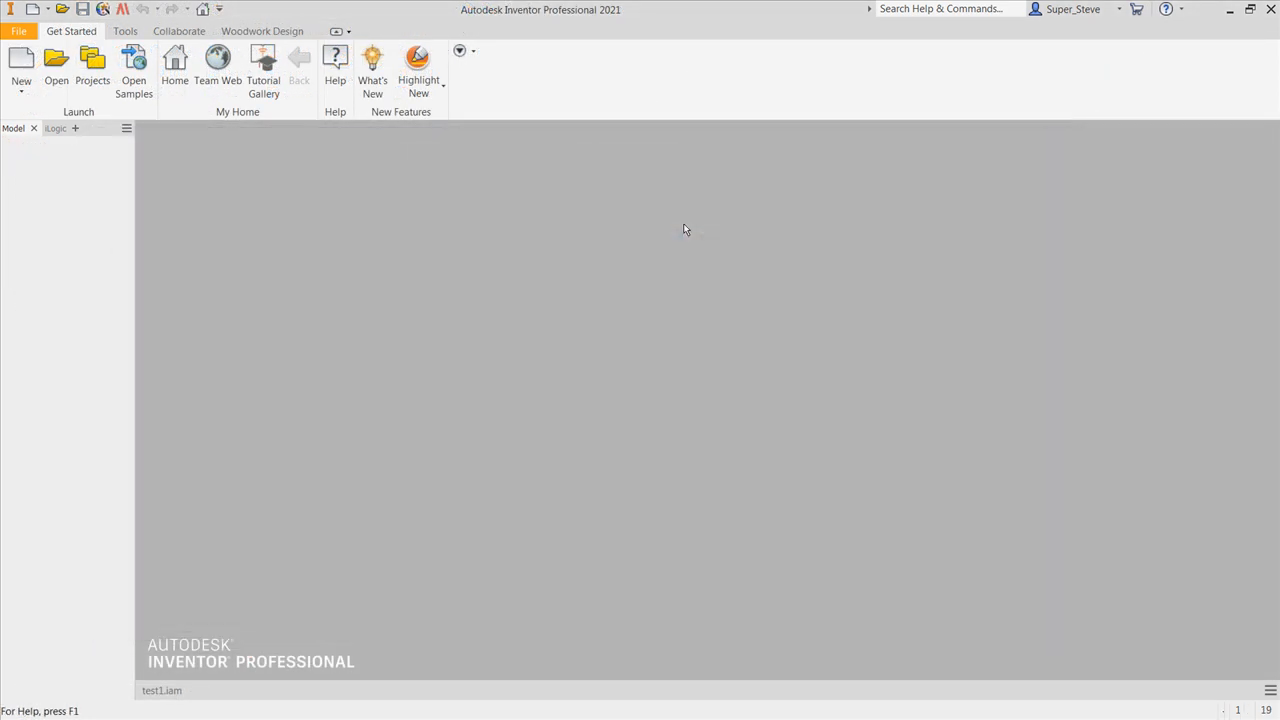
{"action": "left_click", "coordinate": [126, 62]}
{"action": "left_click", "coordinate": [708, 400]}
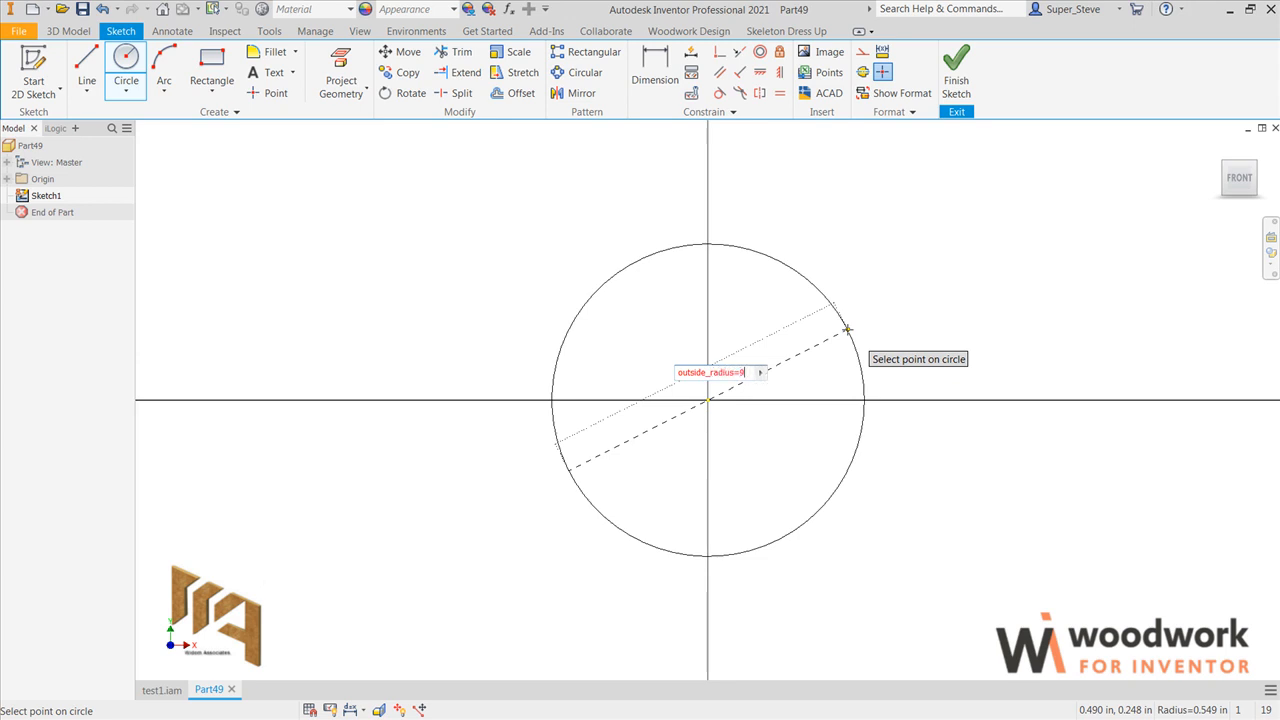
{"action": "left_click", "coordinate": [847, 329]}
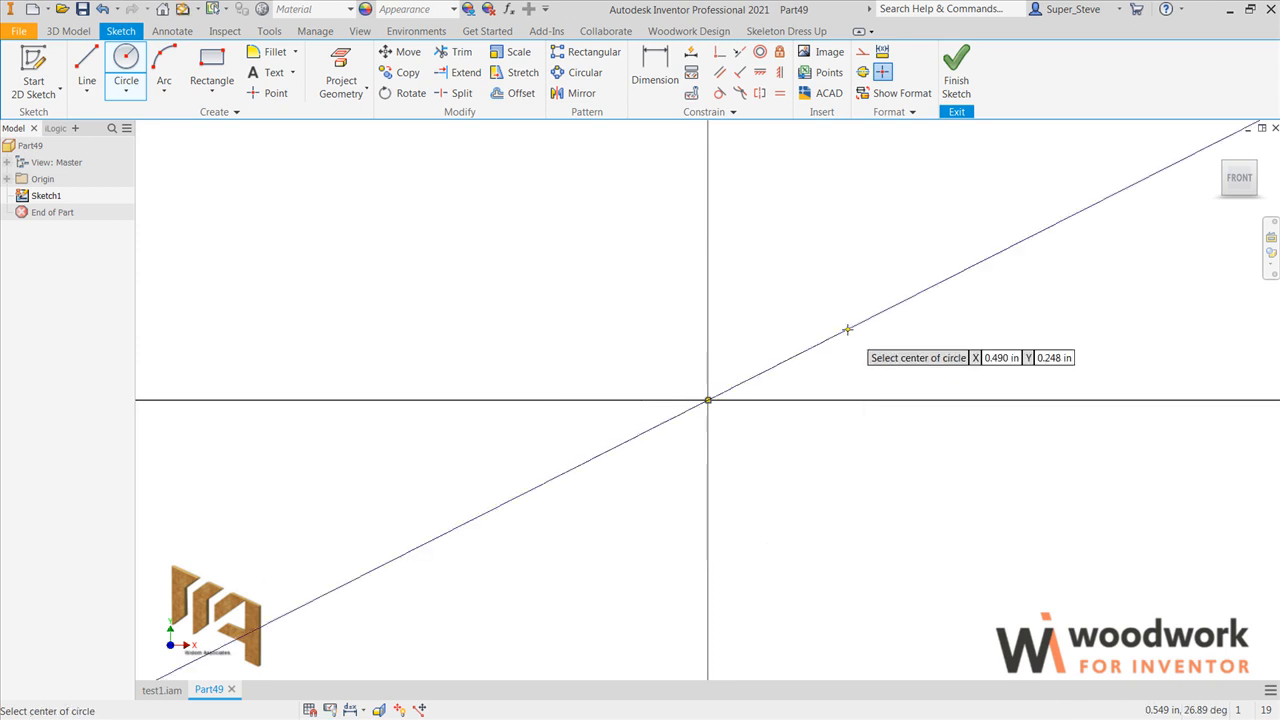
{"action": "scroll", "coordinate": [832, 355], "scroll_direction": "down", "scroll_amount": 10}
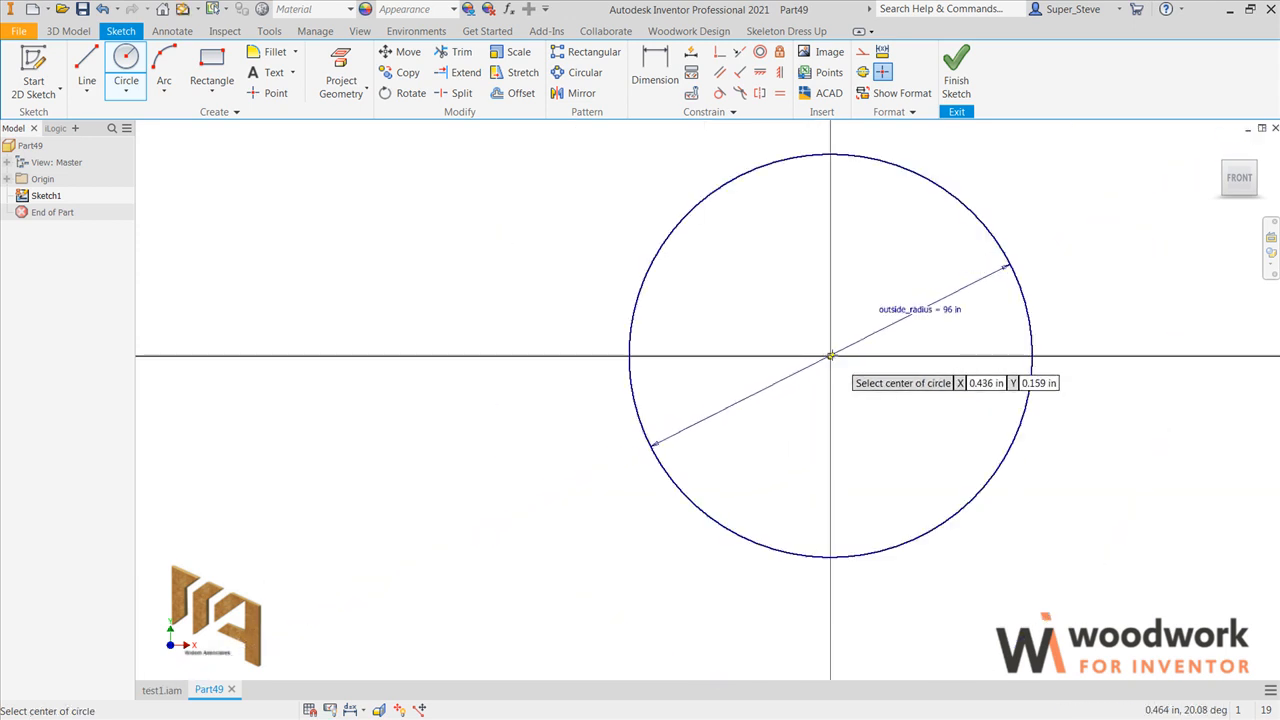
Step: Offset the circle inward with the distance set to plate_width=5
{"action": "left_click", "coordinate": [505, 95]}
{"action": "left_click", "coordinate": [749, 166]}
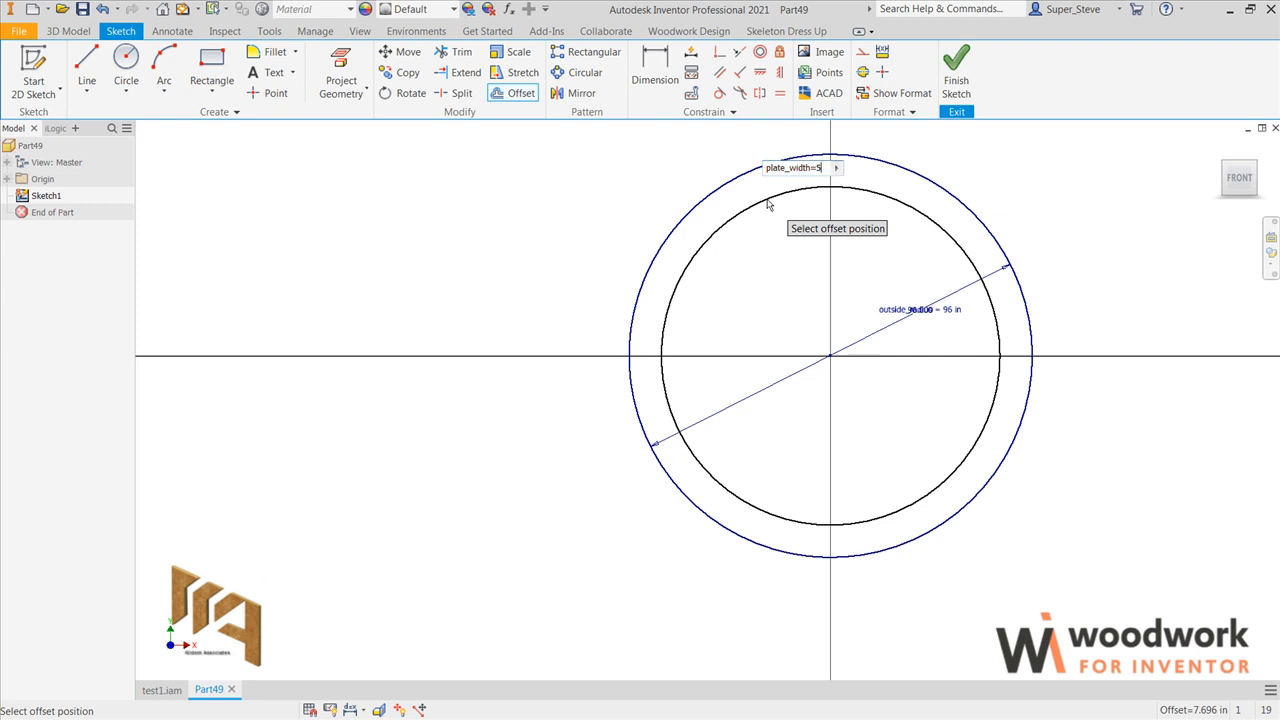
{"action": "key", "text": "Return"}
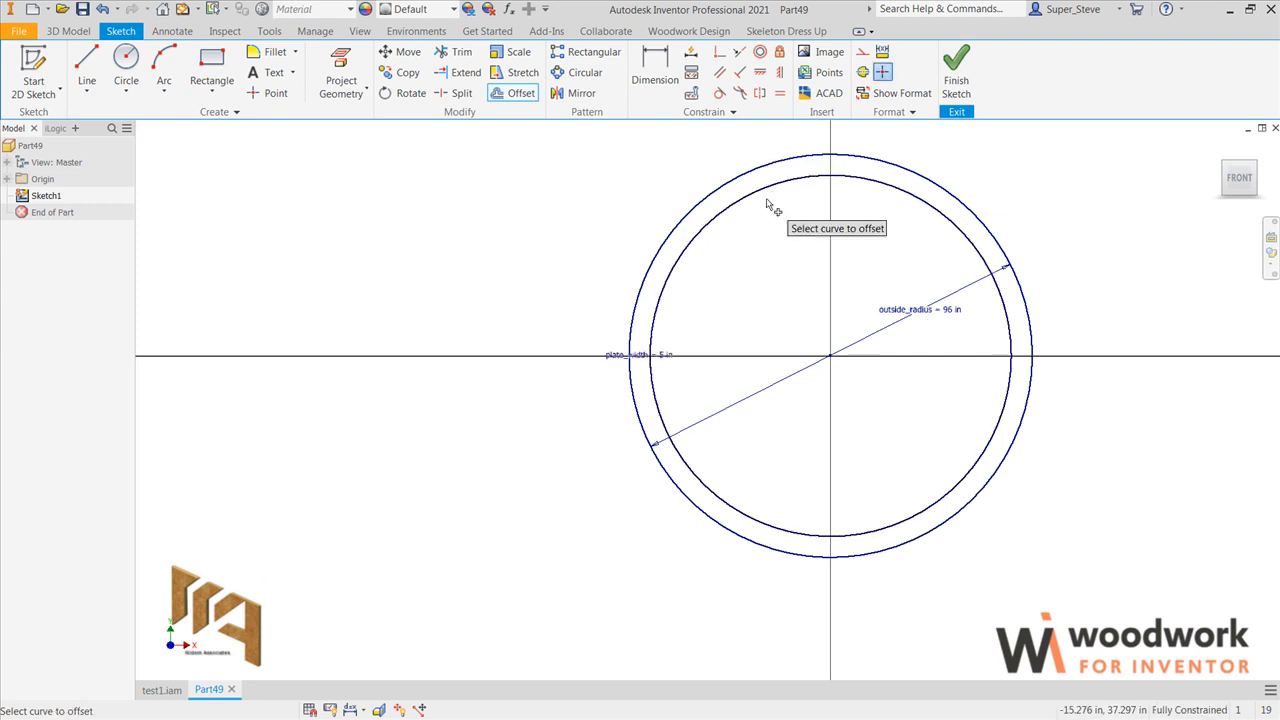
Step: Draw two lines from the origin to the outer circle, one horizontal to the right and one at about 154 degrees to the upper left
{"action": "middle_click_drag", "start_coordinate": [803, 271], "coordinate": [632, 282]}
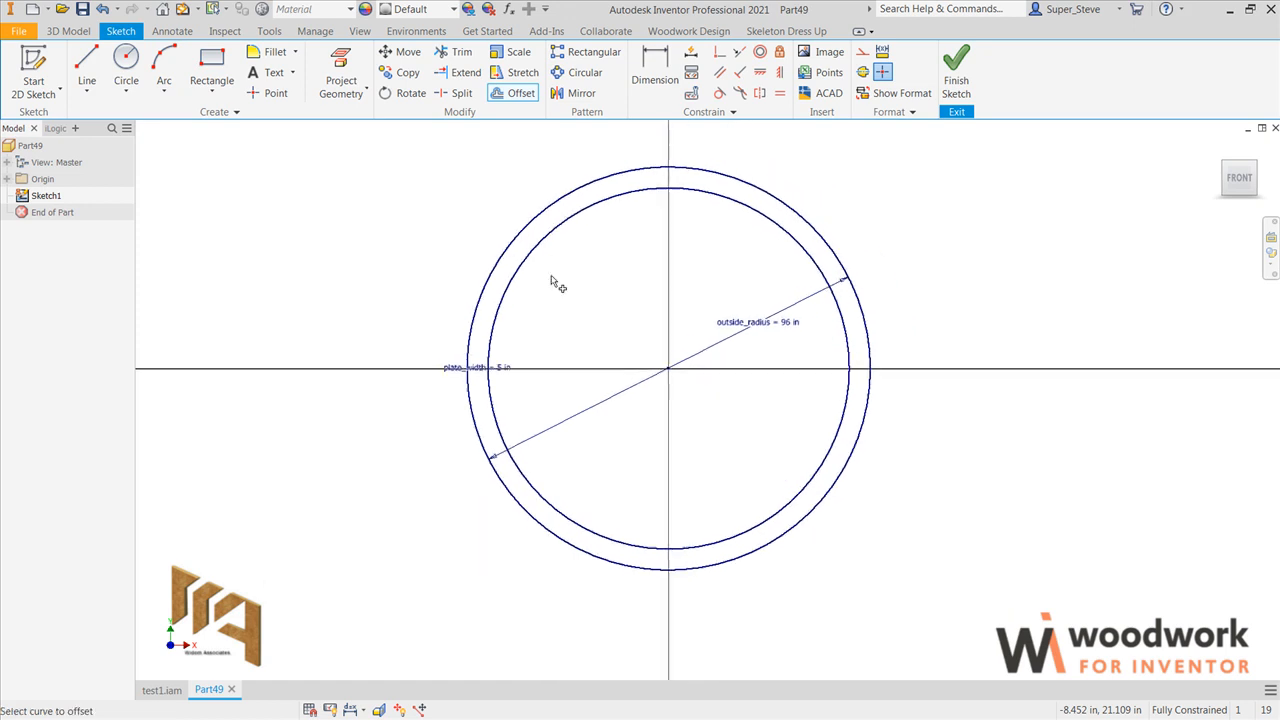
{"action": "left_click", "coordinate": [87, 70]}
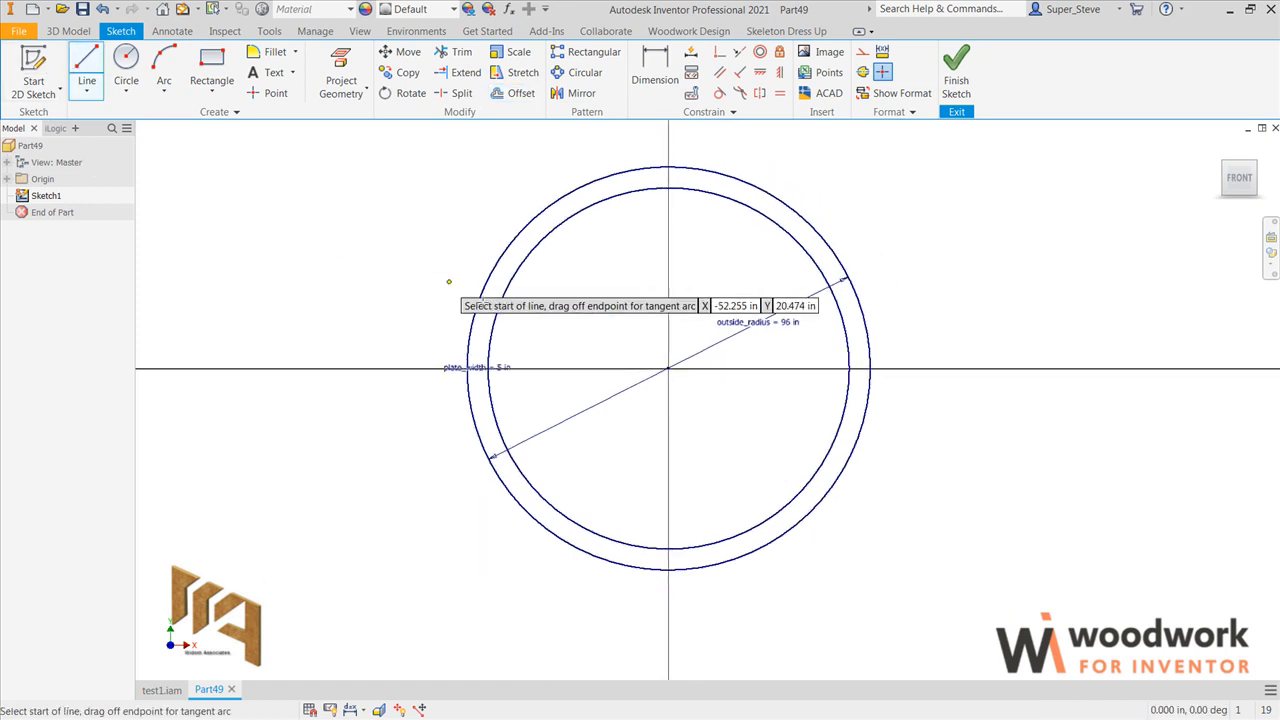
{"action": "left_click", "coordinate": [668, 369]}
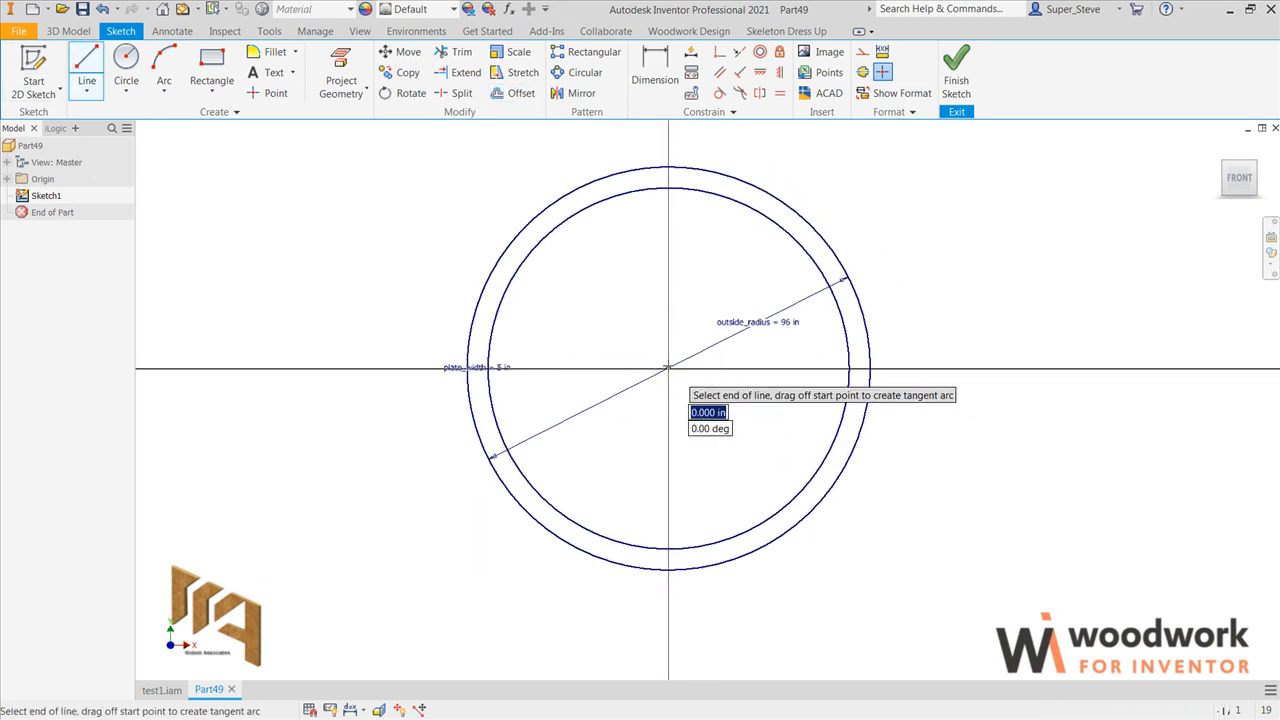
{"action": "left_click", "coordinate": [868, 369]}
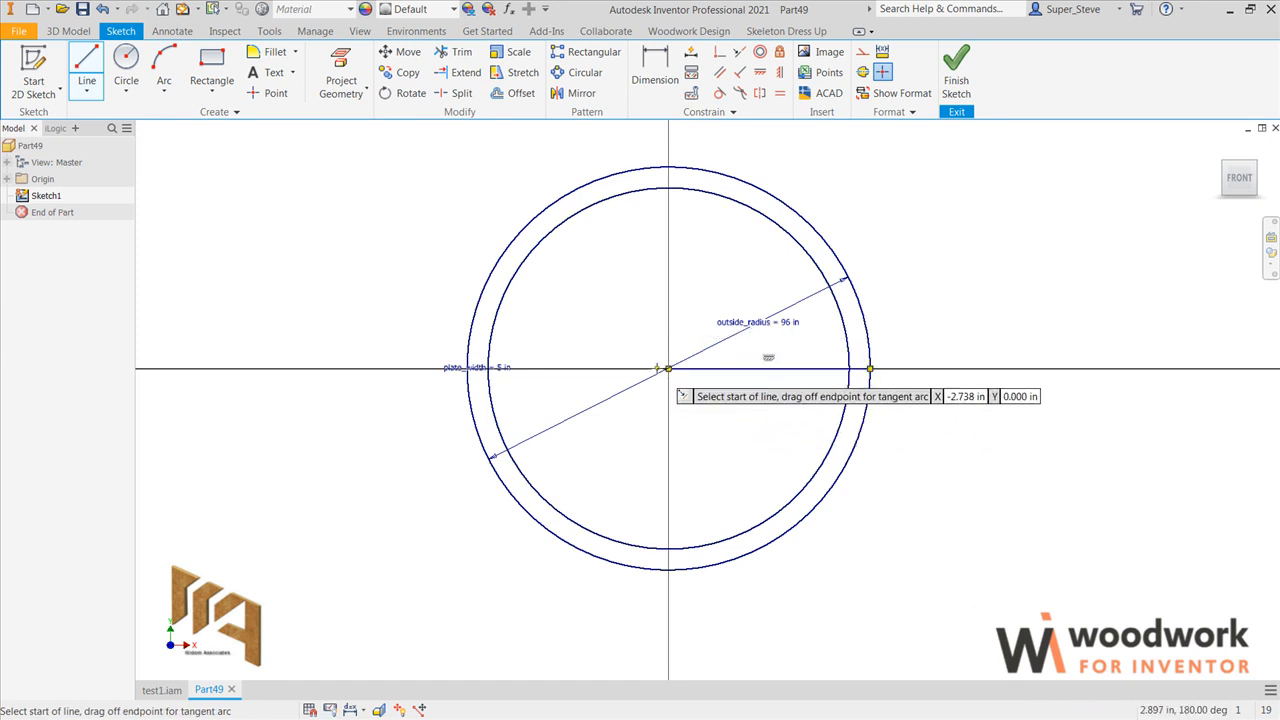
{"action": "left_click", "coordinate": [668, 369]}
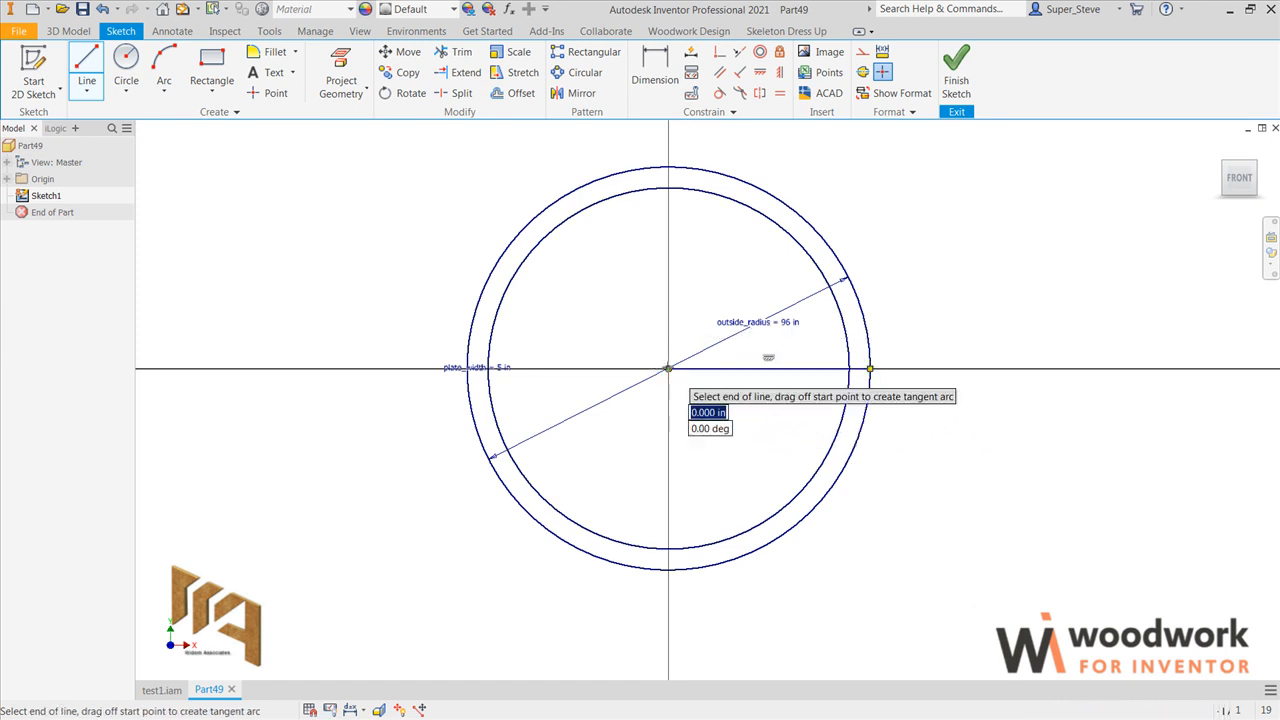
{"action": "left_click", "coordinate": [488, 279]}
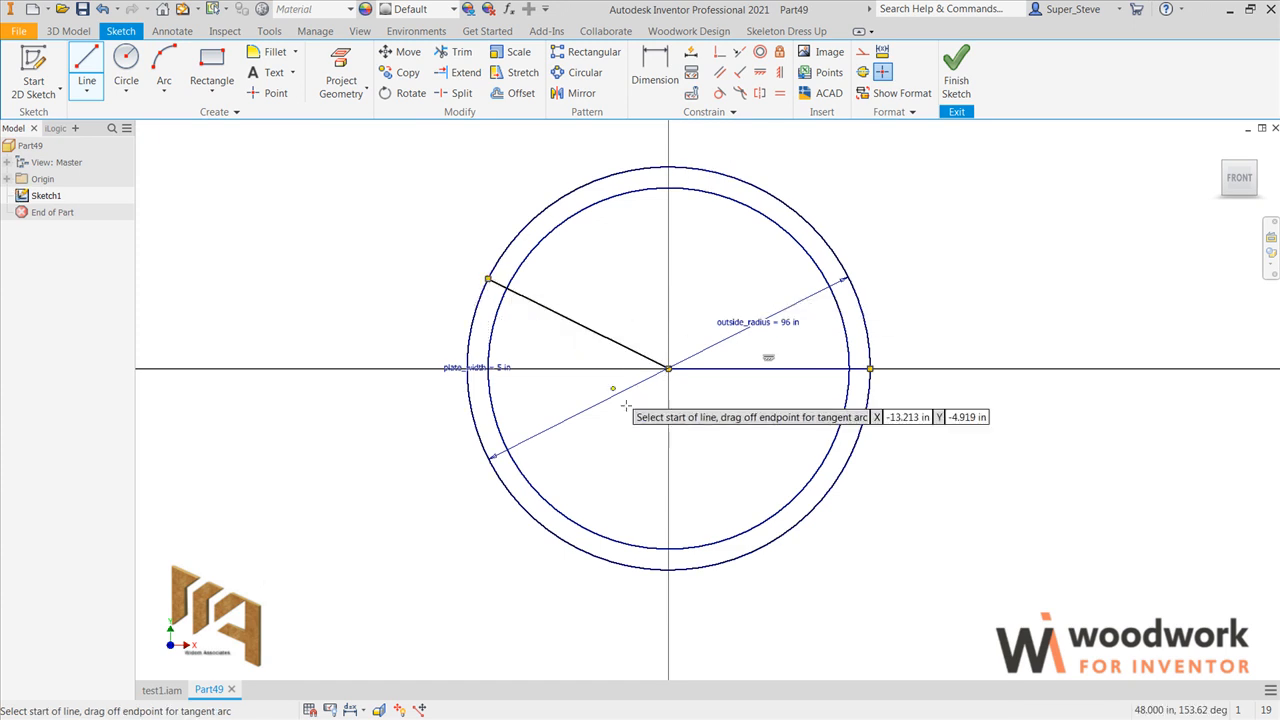
{"action": "key", "text": "Escape"}
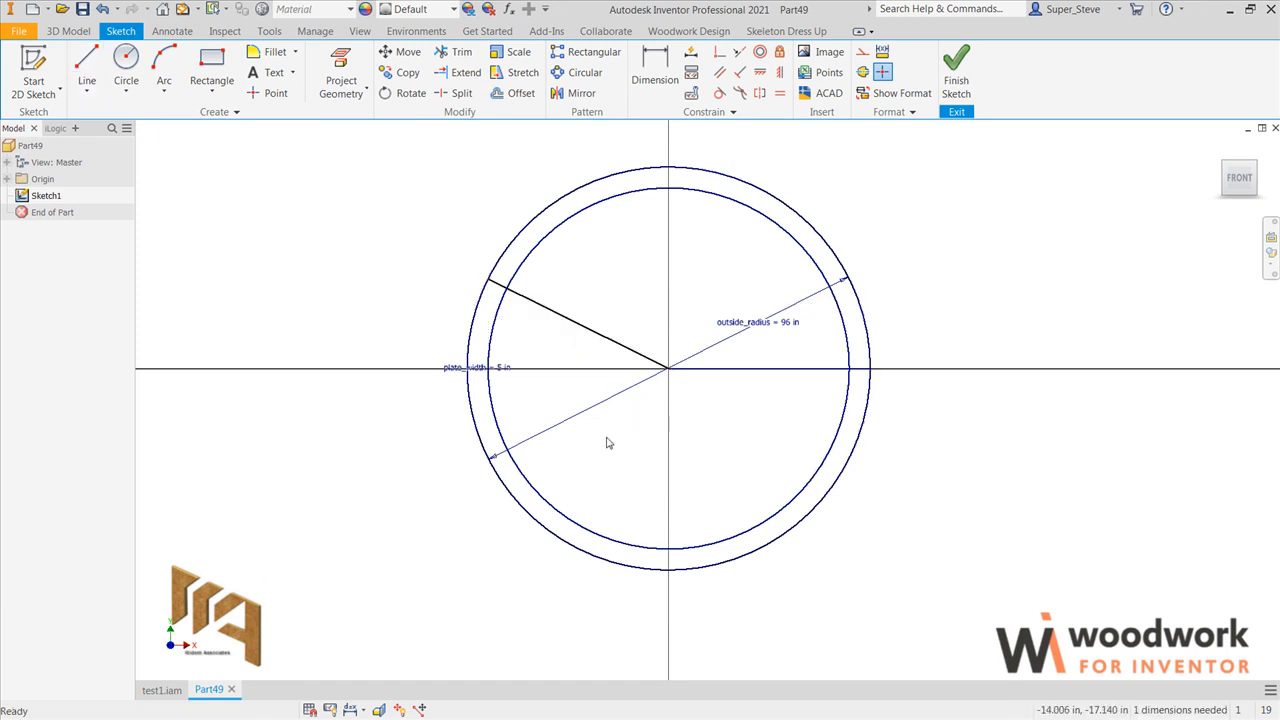
Step: Trim the lower arcs of both circles and the line portions inside the inner circle, leaving a closed curved band
{"action": "key", "text": "x"}
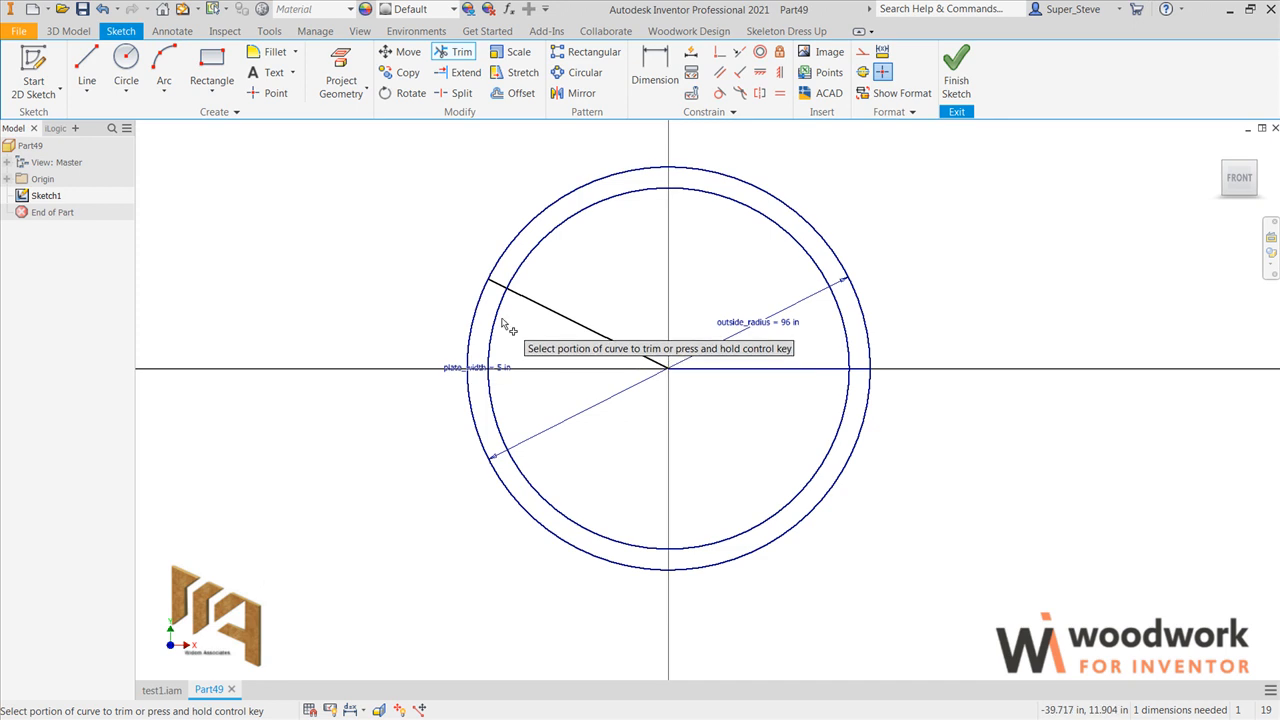
{"action": "left_click", "coordinate": [504, 324]}
{"action": "left_click", "coordinate": [477, 311]}
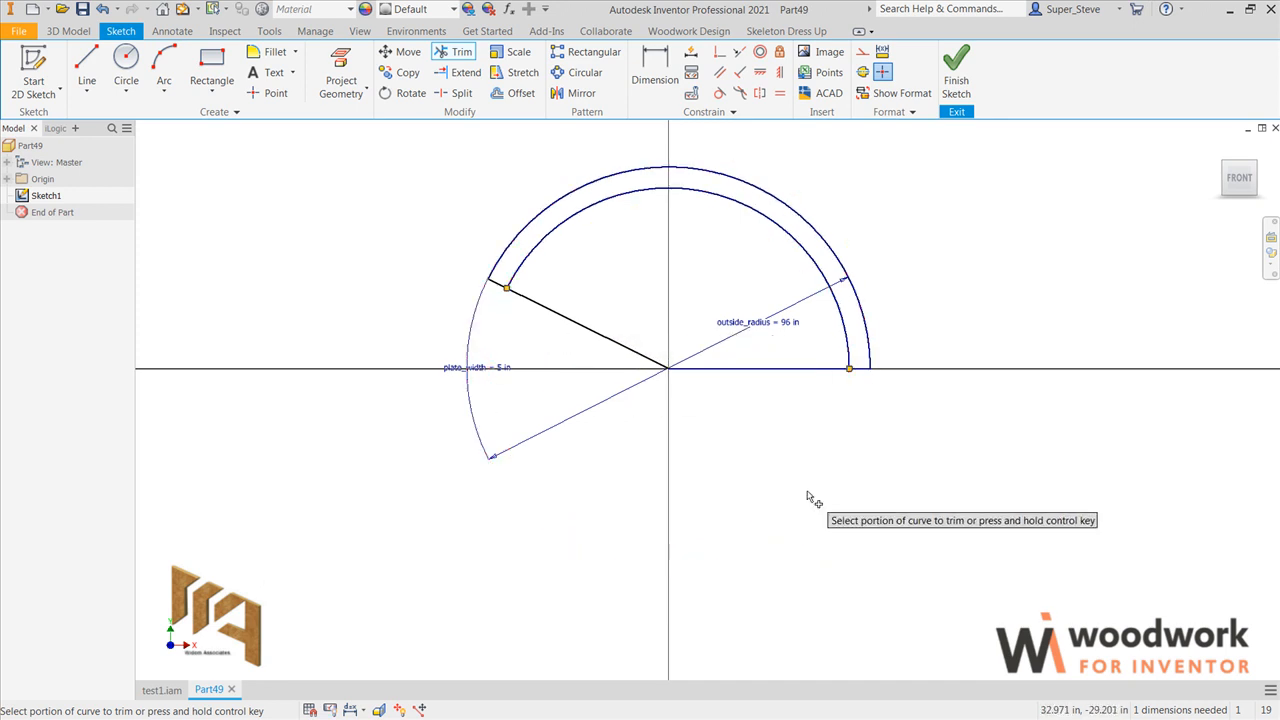
{"action": "left_click", "coordinate": [753, 369]}
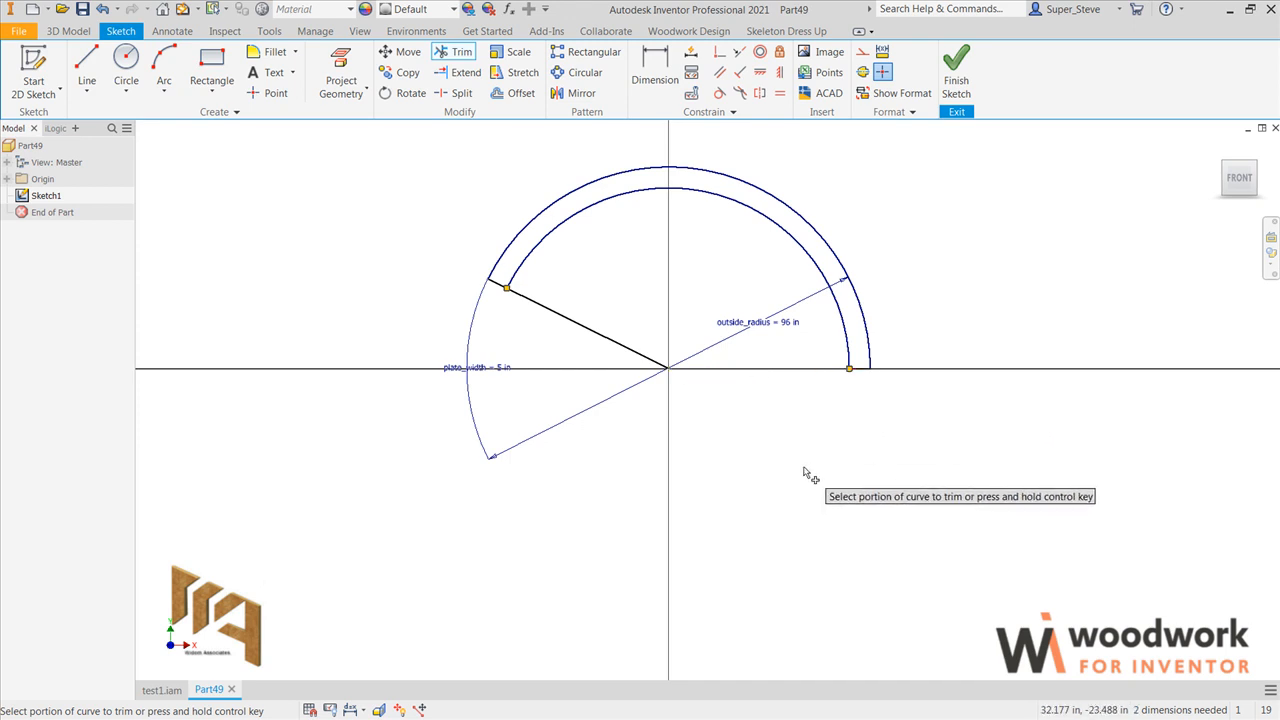
{"action": "left_click", "coordinate": [607, 345]}
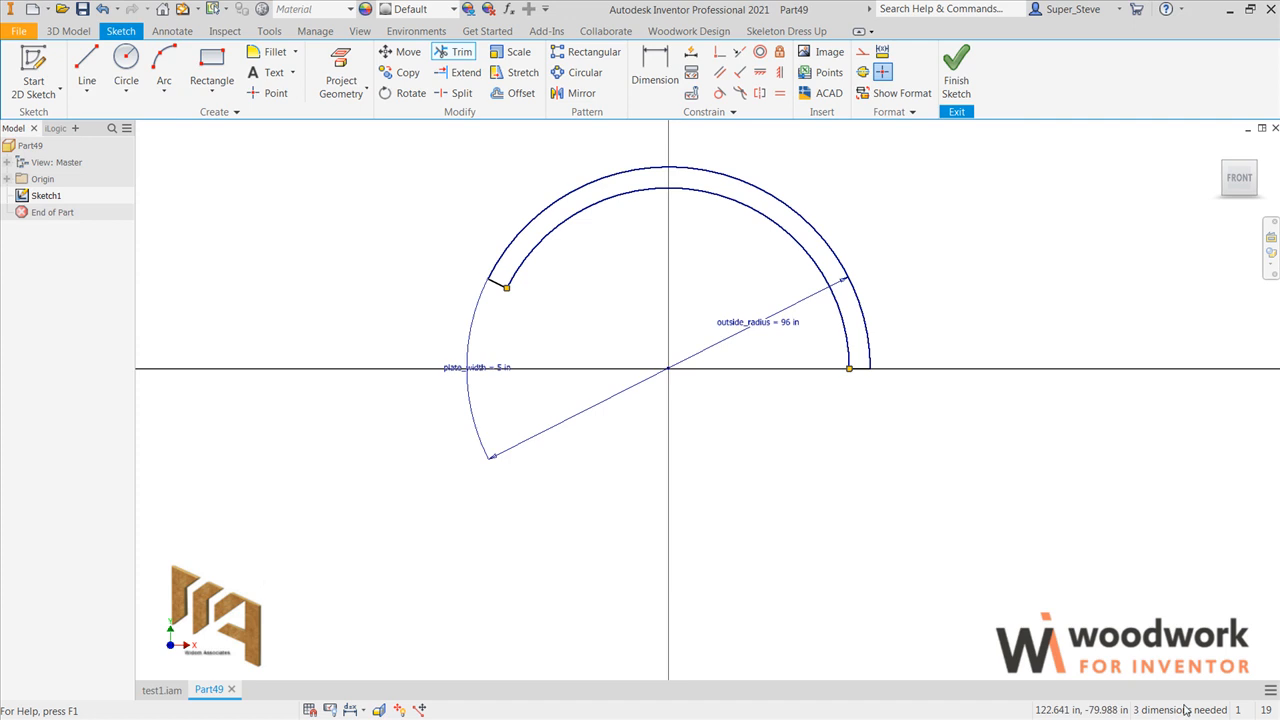
Step: Constrain the inner corner of the band's flat right end to be horizontal with the origin
{"action": "left_click", "coordinate": [757, 76]}
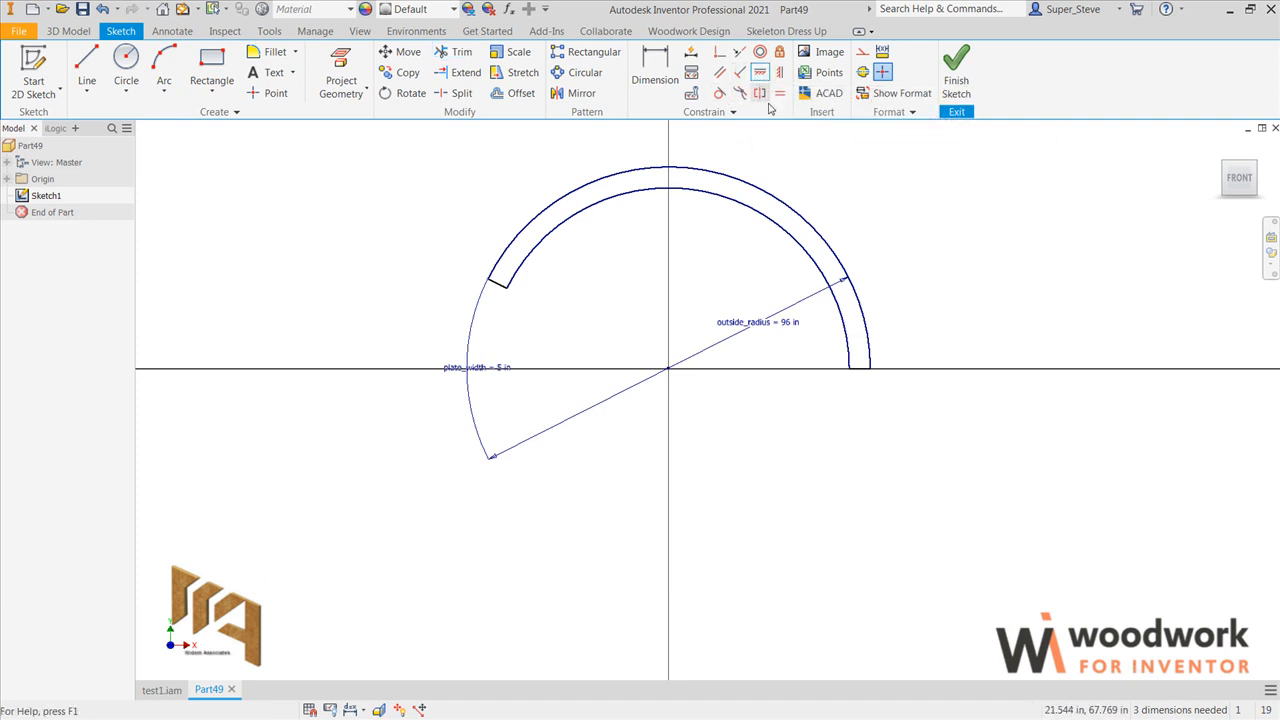
{"action": "left_click", "coordinate": [848, 376]}
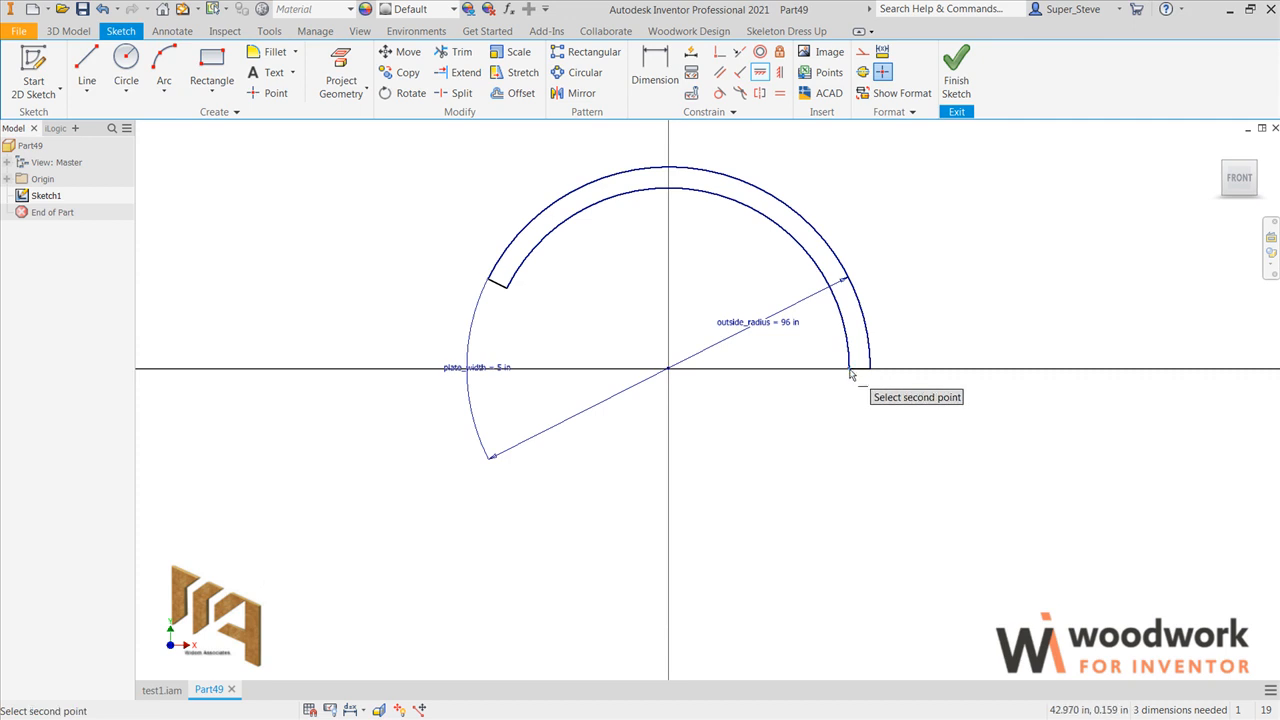
{"action": "left_click", "coordinate": [672, 370]}
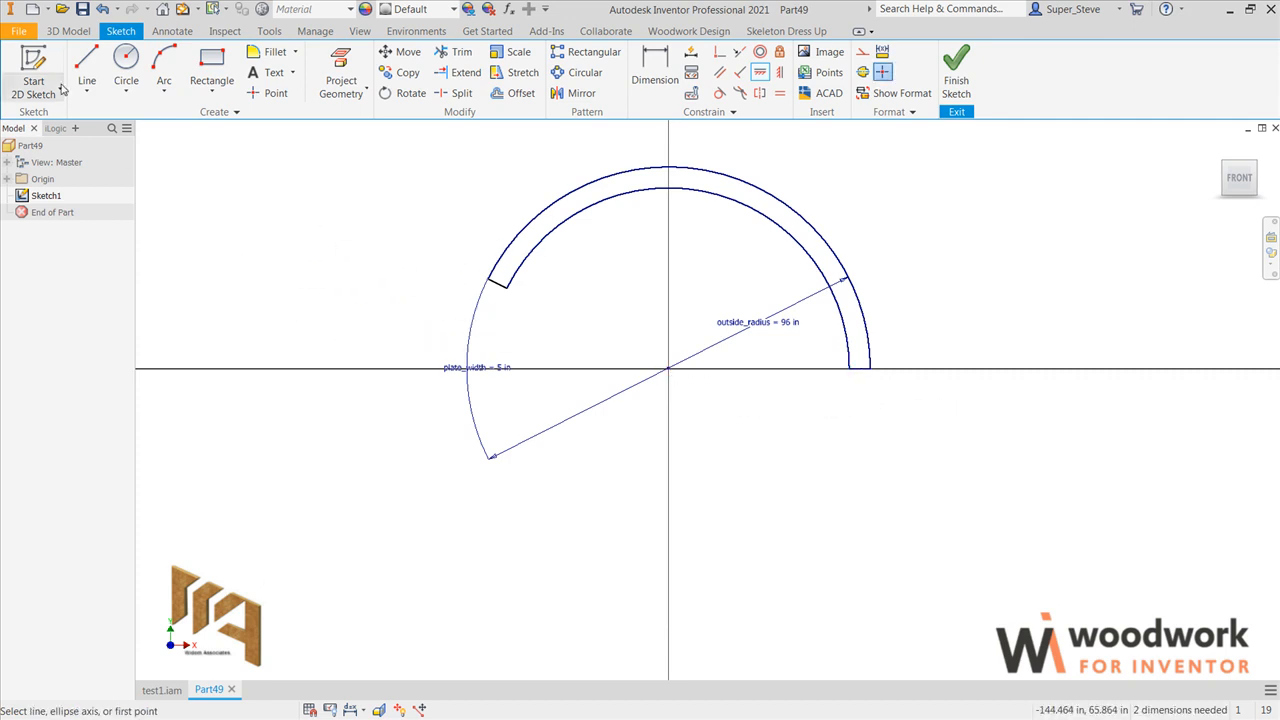
Step: Draw a guide line from the origin to the inner corner of the band's slanted end
{"action": "left_click", "coordinate": [86, 64]}
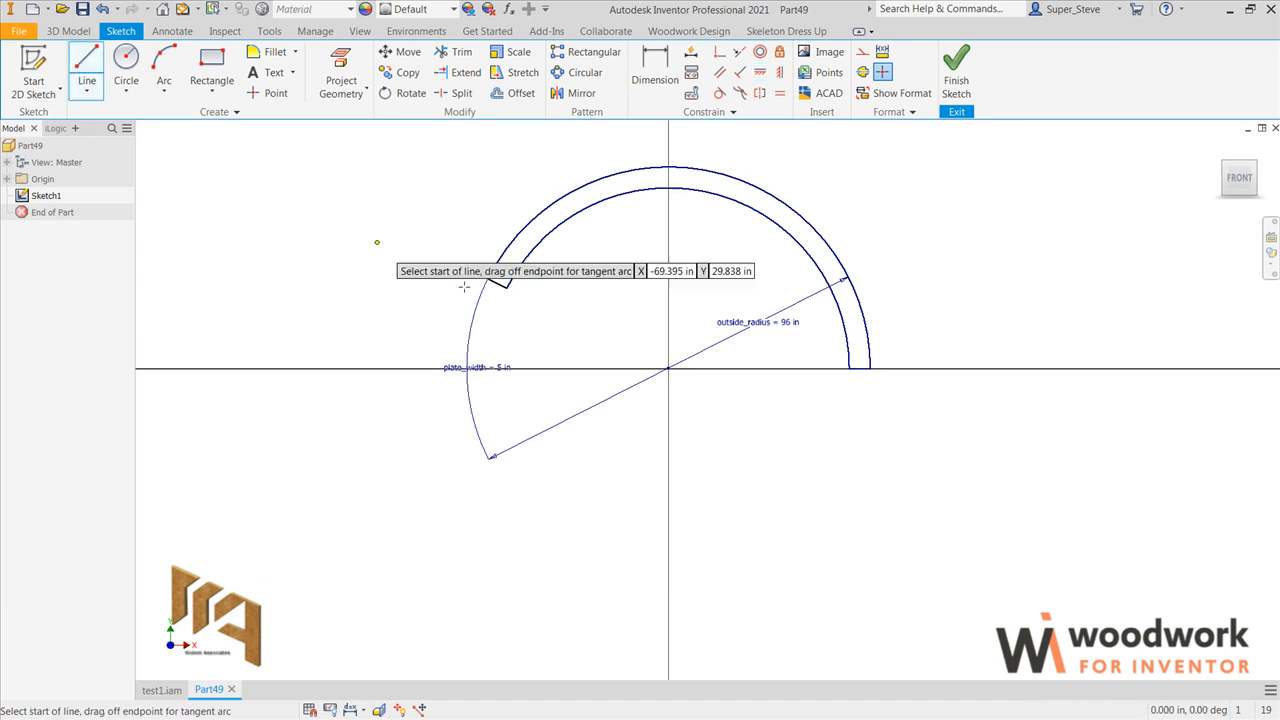
{"action": "left_click", "coordinate": [668, 369]}
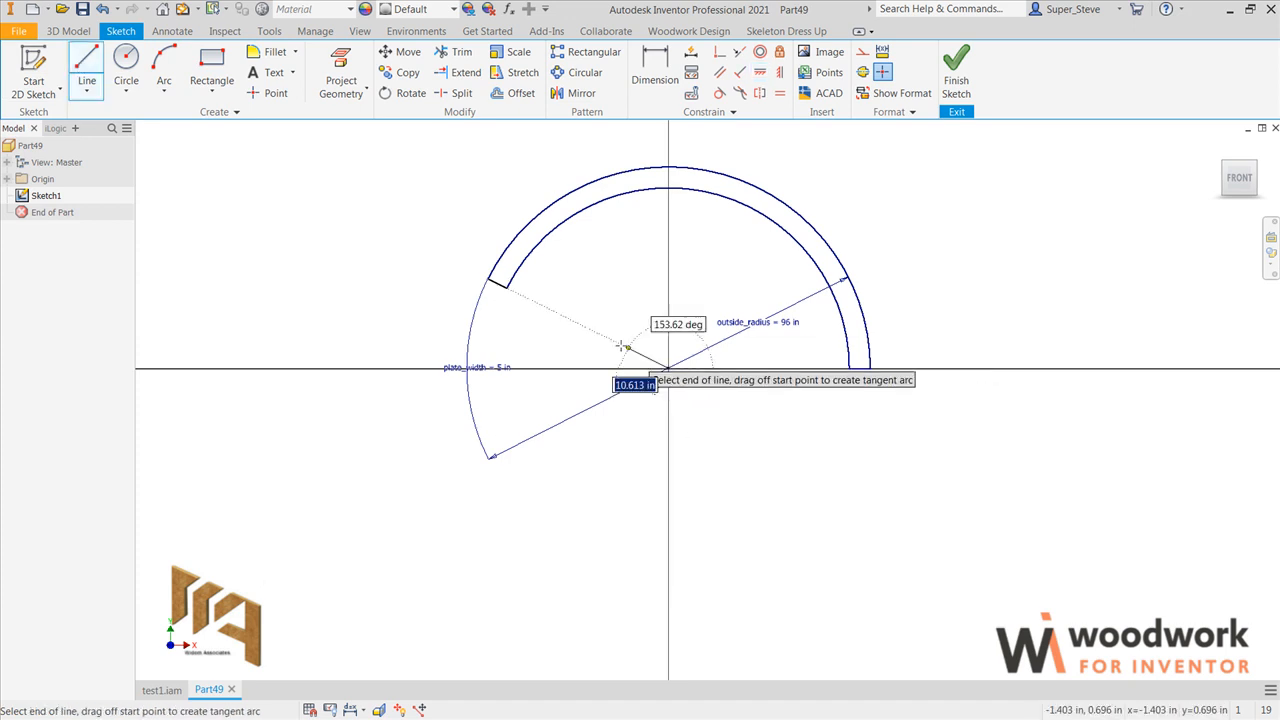
{"action": "left_click", "coordinate": [508, 289]}
{"action": "key", "text": "Escape"}
Step: Make the guide line parallel to the band's slanted end edge and convert it to construction geometry
{"action": "left_click", "coordinate": [719, 72]}
{"action": "left_click", "coordinate": [563, 317]}
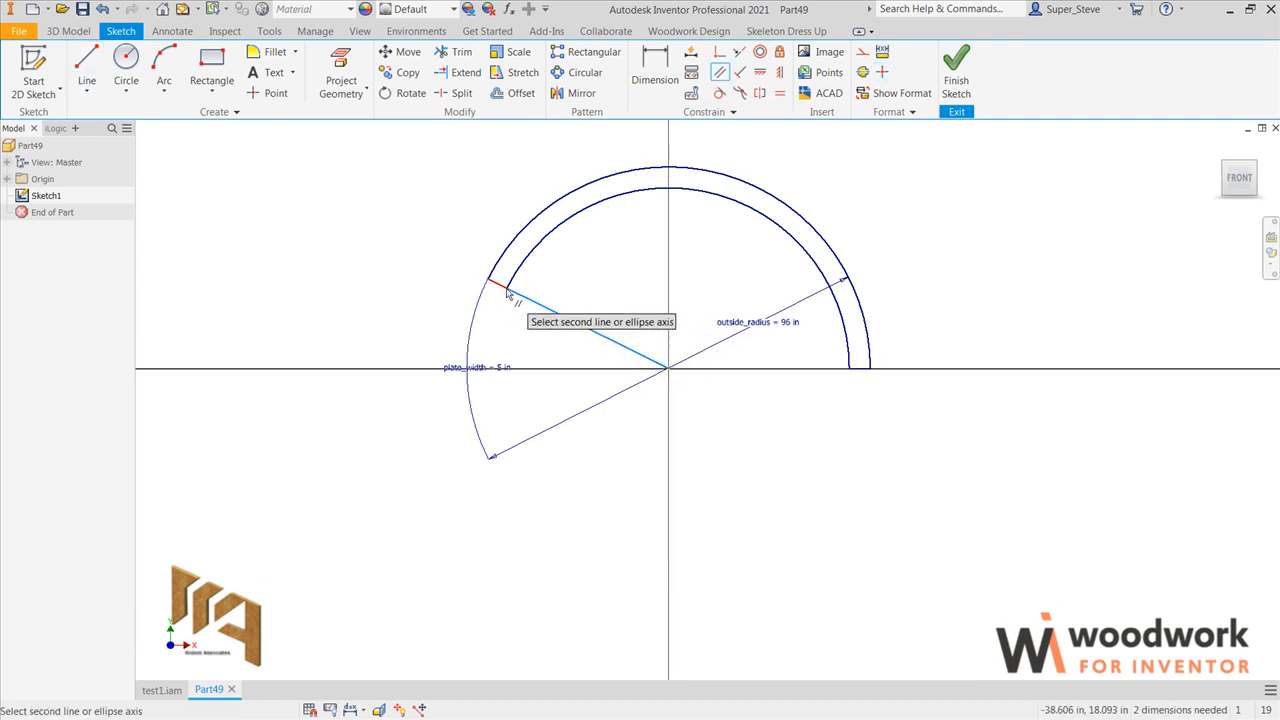
{"action": "left_click", "coordinate": [506, 287]}
{"action": "key", "text": "Escape"}
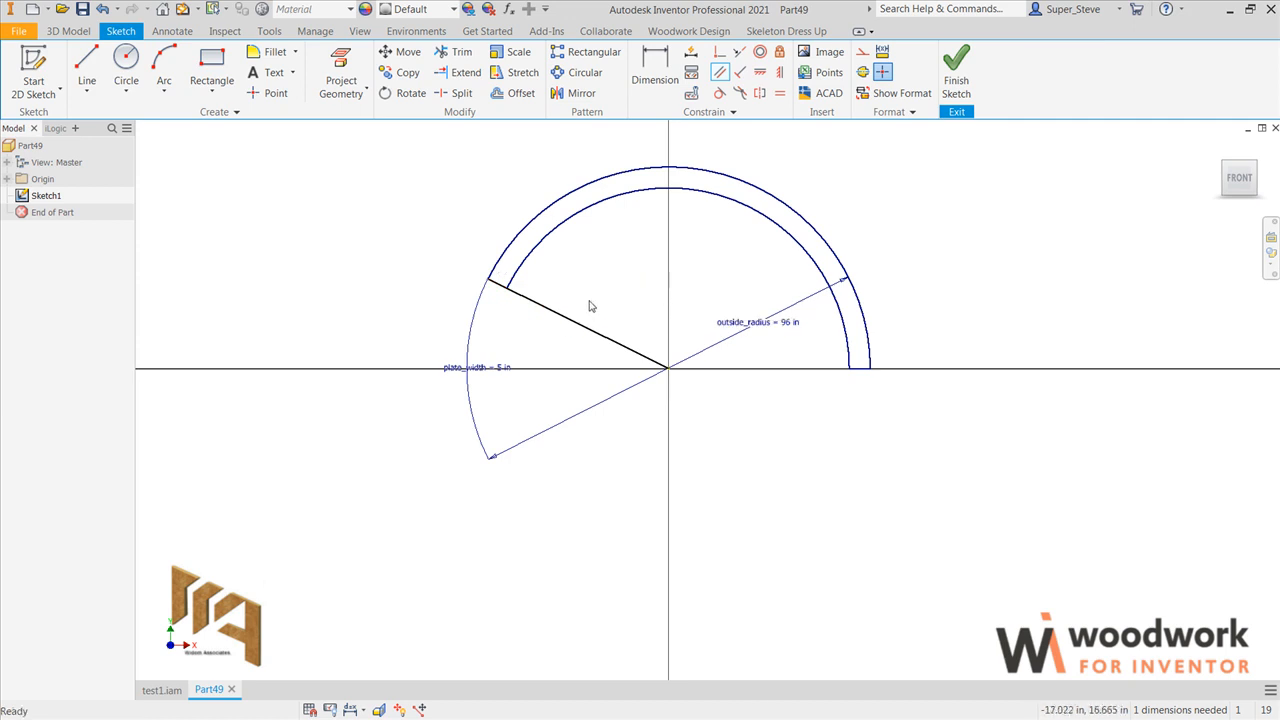
{"action": "left_click", "coordinate": [577, 327]}
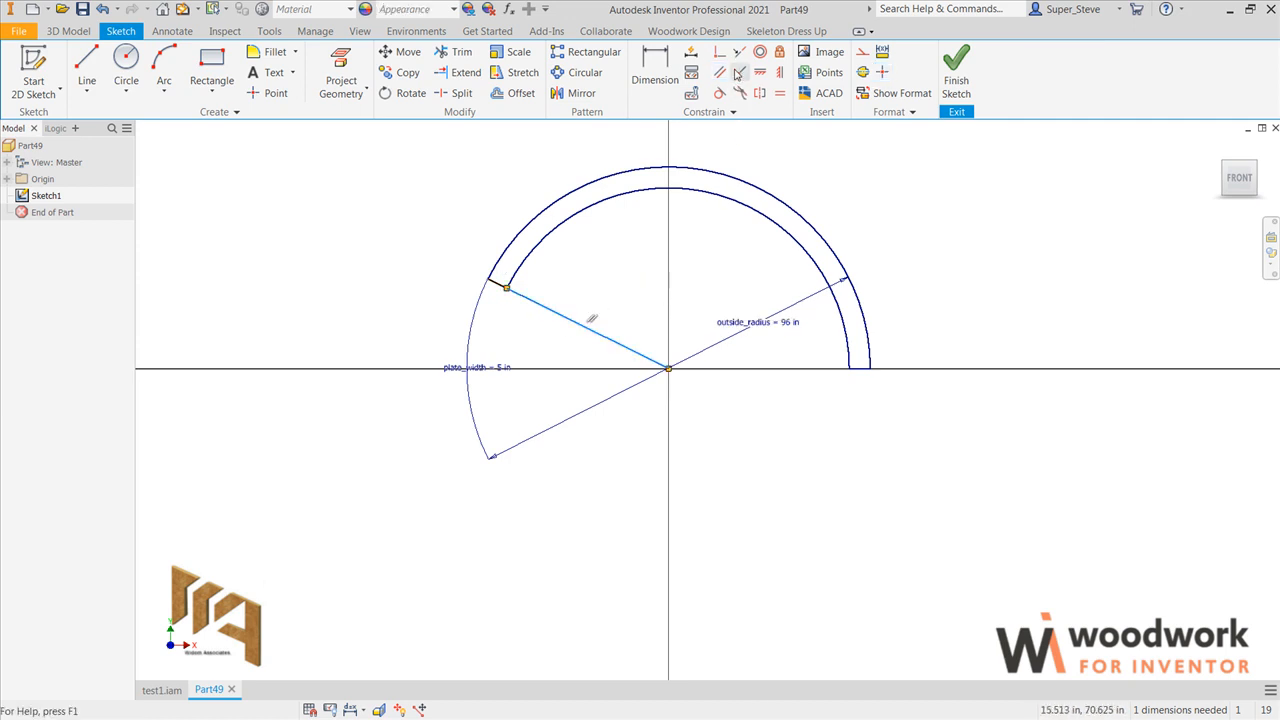
{"action": "left_click", "coordinate": [862, 52]}
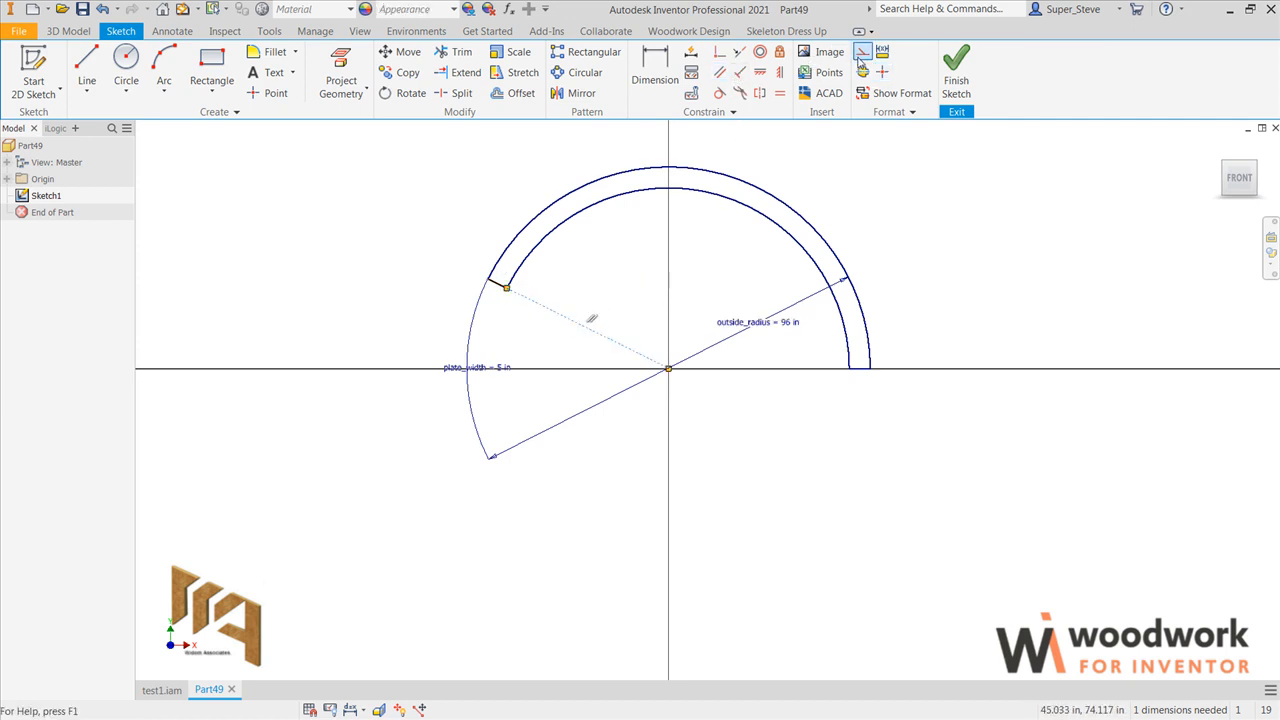
Step: Dimension the angle between the band's two end edges as curve_angle=135
{"action": "key", "text": "d"}
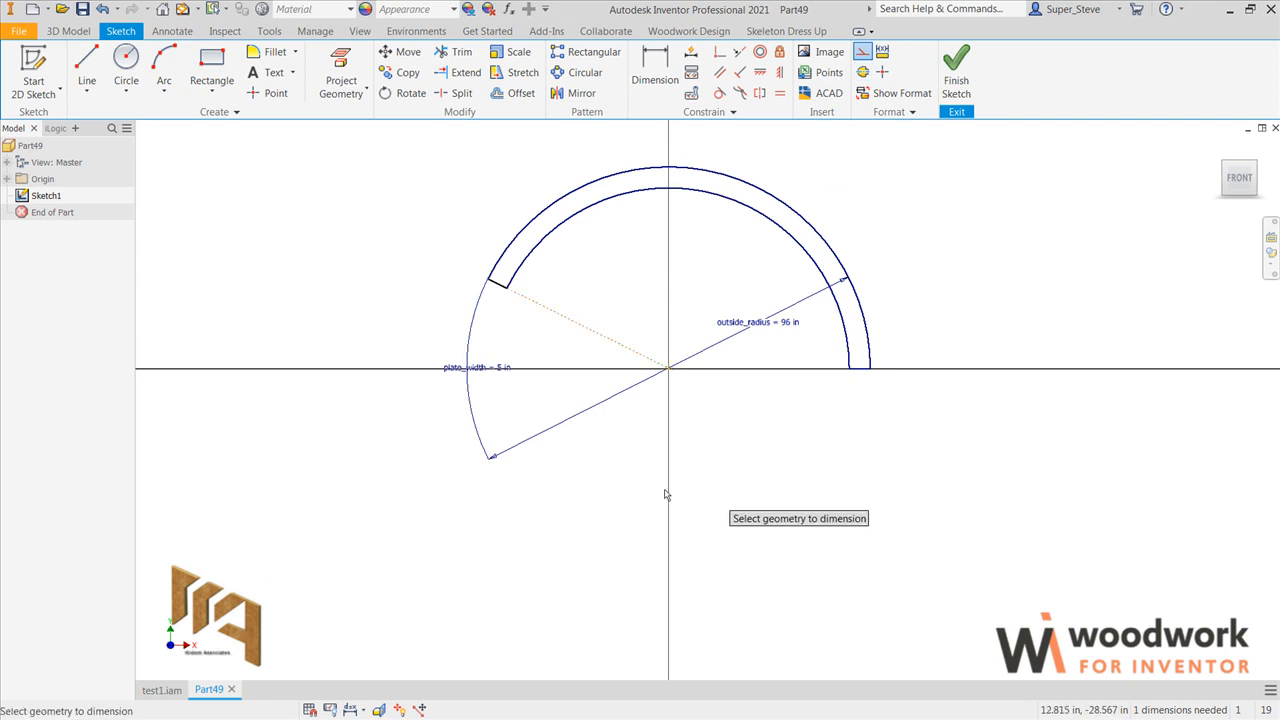
{"action": "left_click", "coordinate": [858, 370]}
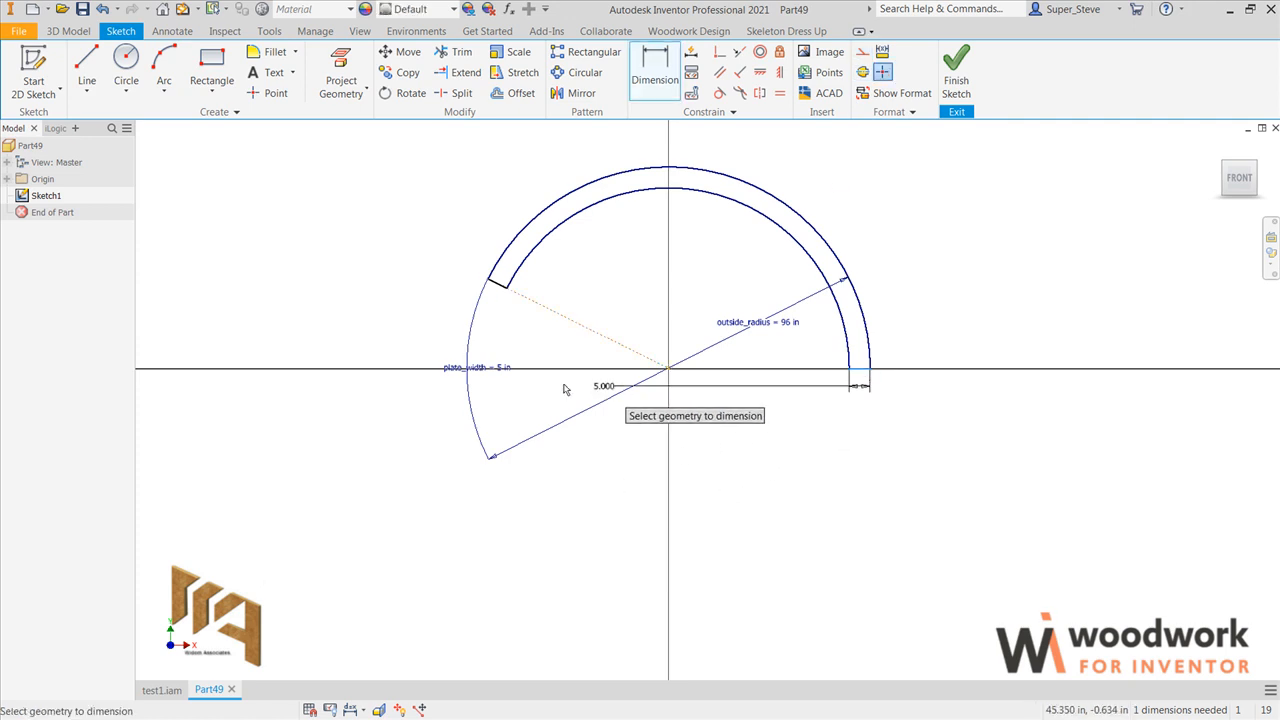
{"action": "left_click", "coordinate": [495, 286]}
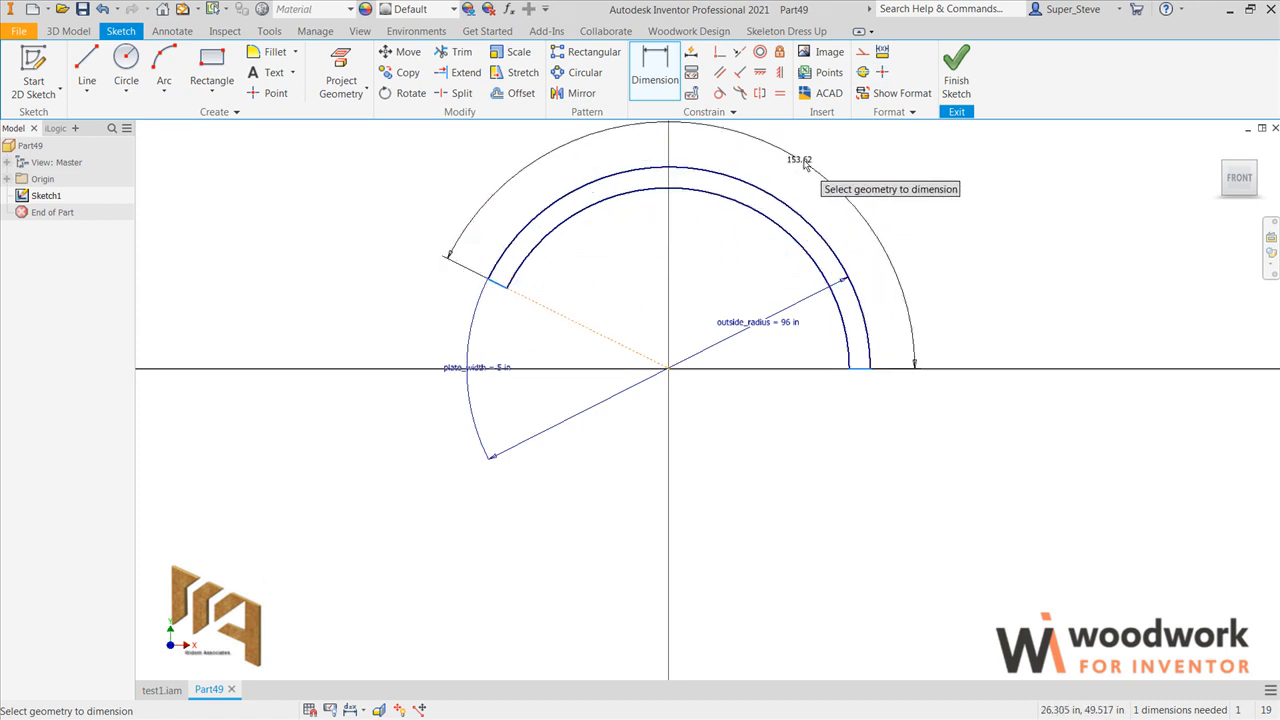
{"action": "left_click", "coordinate": [806, 165]}
{"action": "type", "text": "curve_angle=135"}
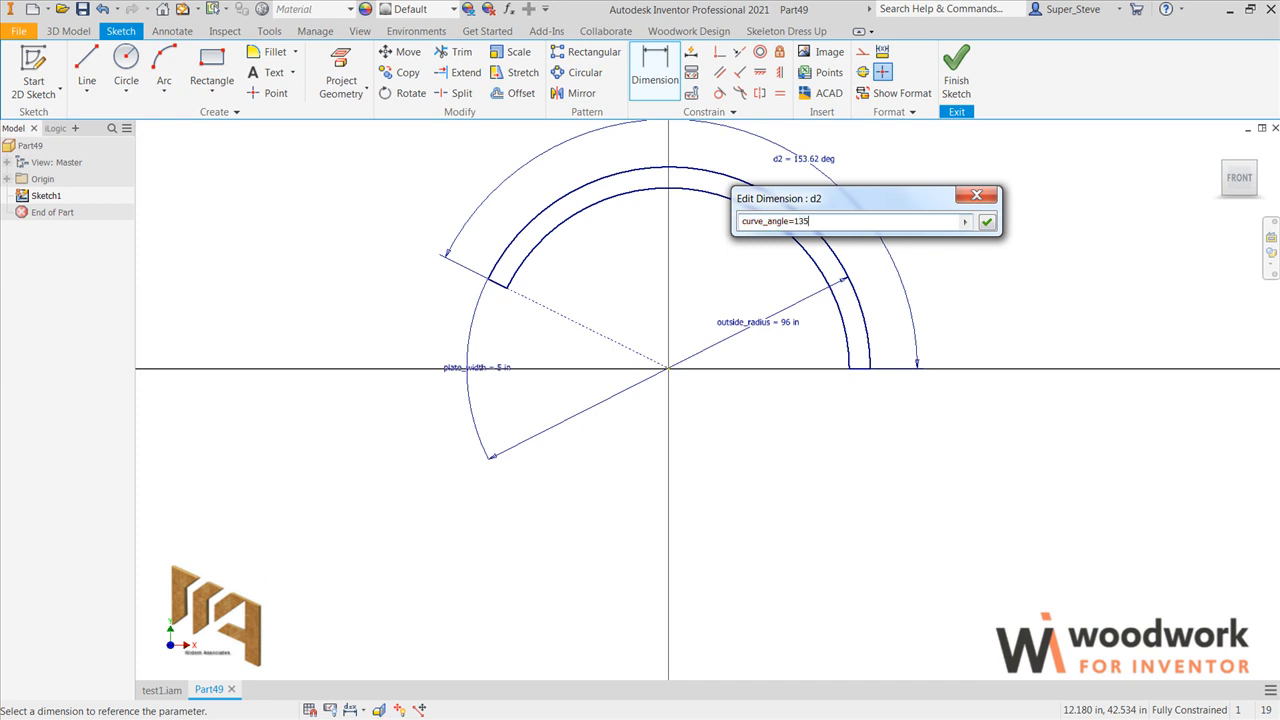
{"action": "key", "text": "Return"}
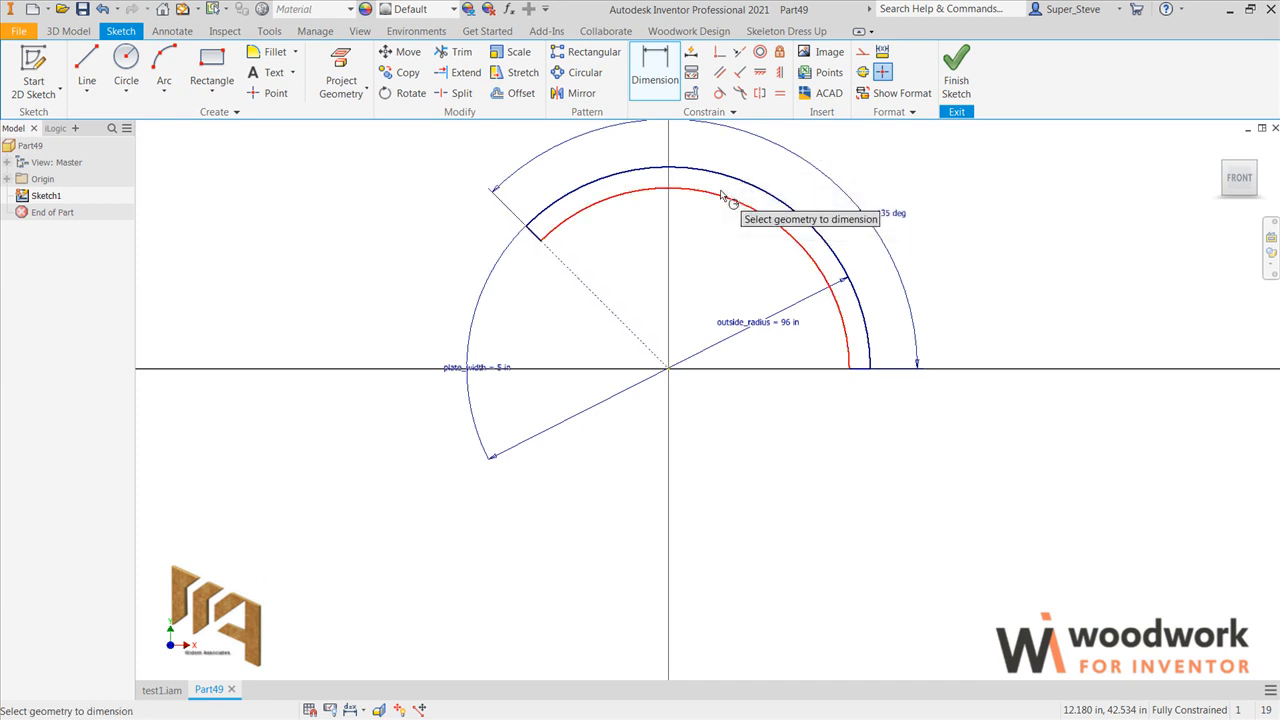
Step: Create an iLogic form containing the parameters outside_radius, plate_width and curve_angle
{"action": "right_click", "coordinate": [817, 456]}
{"action": "mouse_move", "coordinate": [818, 459]}
{"action": "middle_mouse_down"}
{"action": "mouse_move", "coordinate": [803, 457]}
{"action": "mouse_move", "coordinate": [766, 543]}
{"action": "middle_mouse_up"}
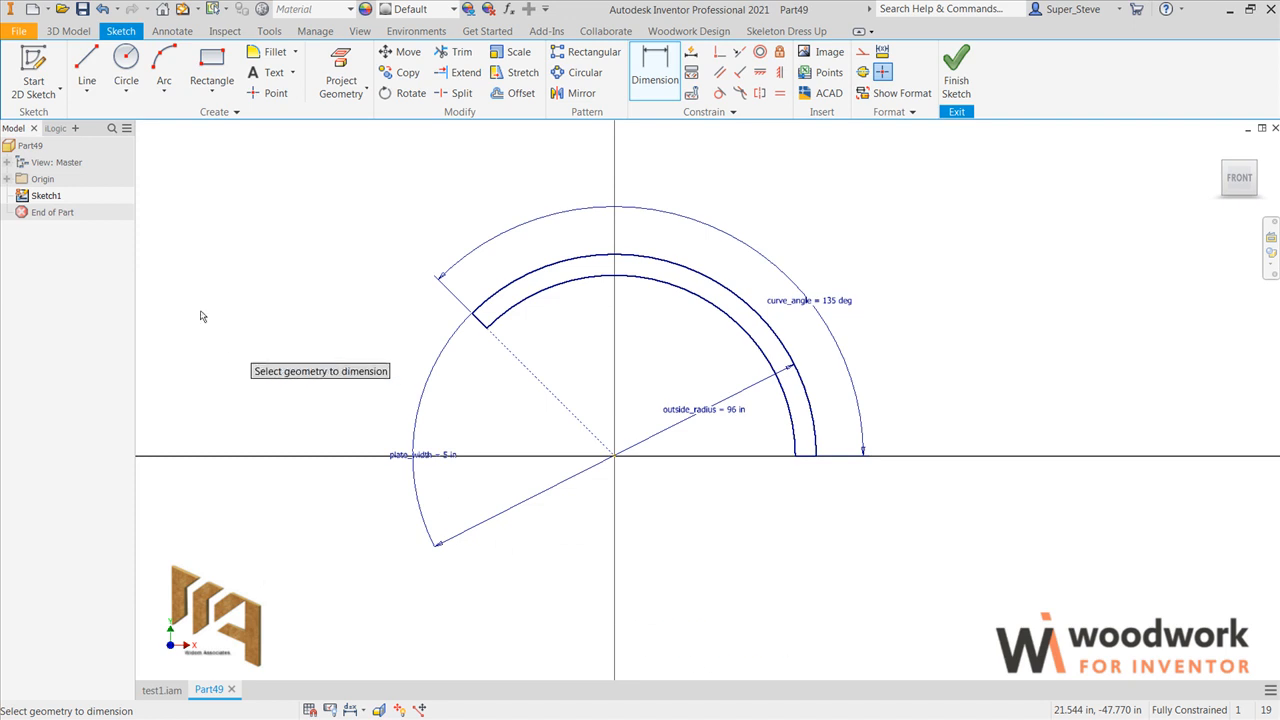
{"action": "left_click", "coordinate": [55, 128]}
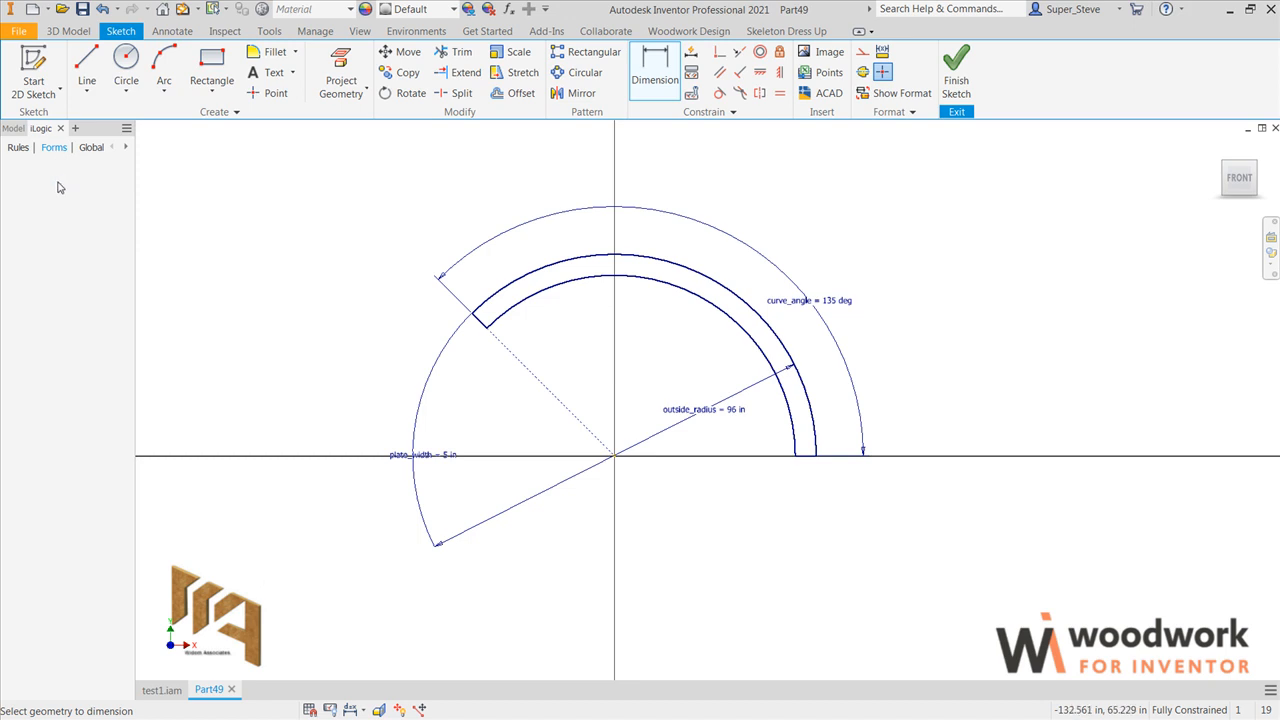
{"action": "right_click", "coordinate": [74, 204]}
{"action": "left_click", "coordinate": [90, 212]}
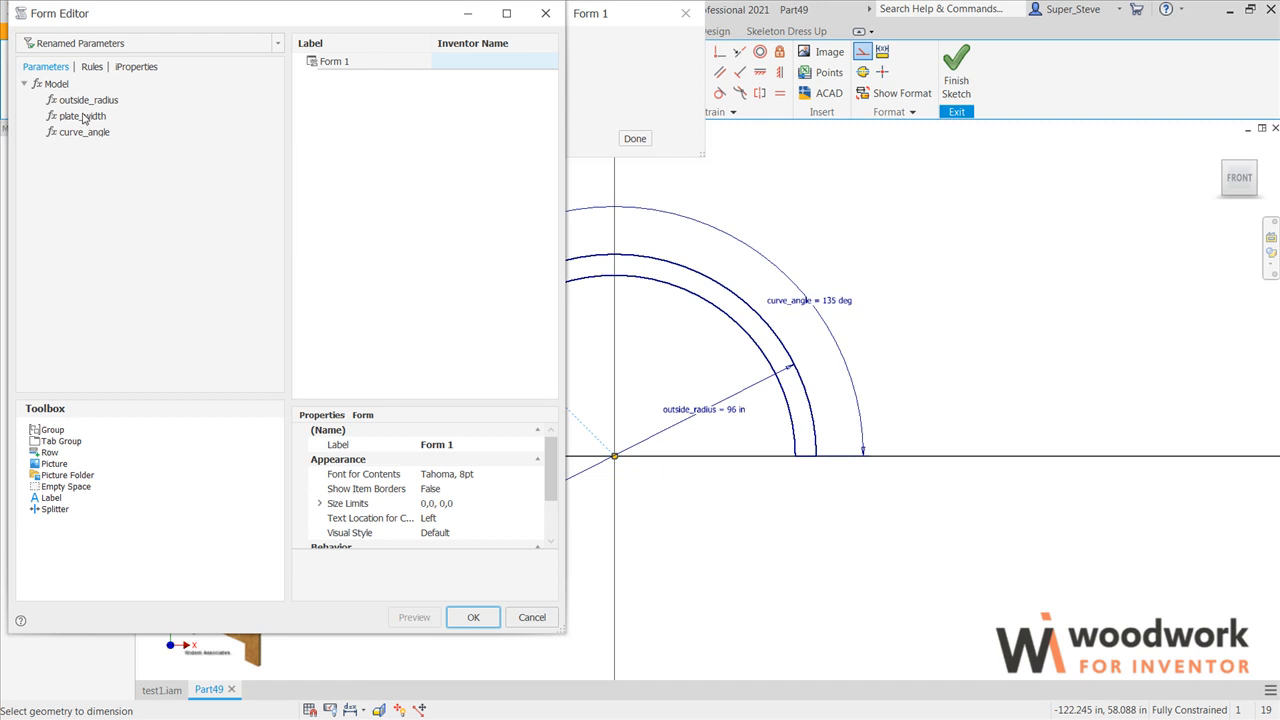
{"action": "left_click_drag", "start_coordinate": [316, 102], "coordinate": [345, 108]}
{"action": "left_click_drag", "start_coordinate": [104, 120], "coordinate": [350, 130]}
{"action": "left_click_drag", "start_coordinate": [157, 132], "coordinate": [403, 148]}
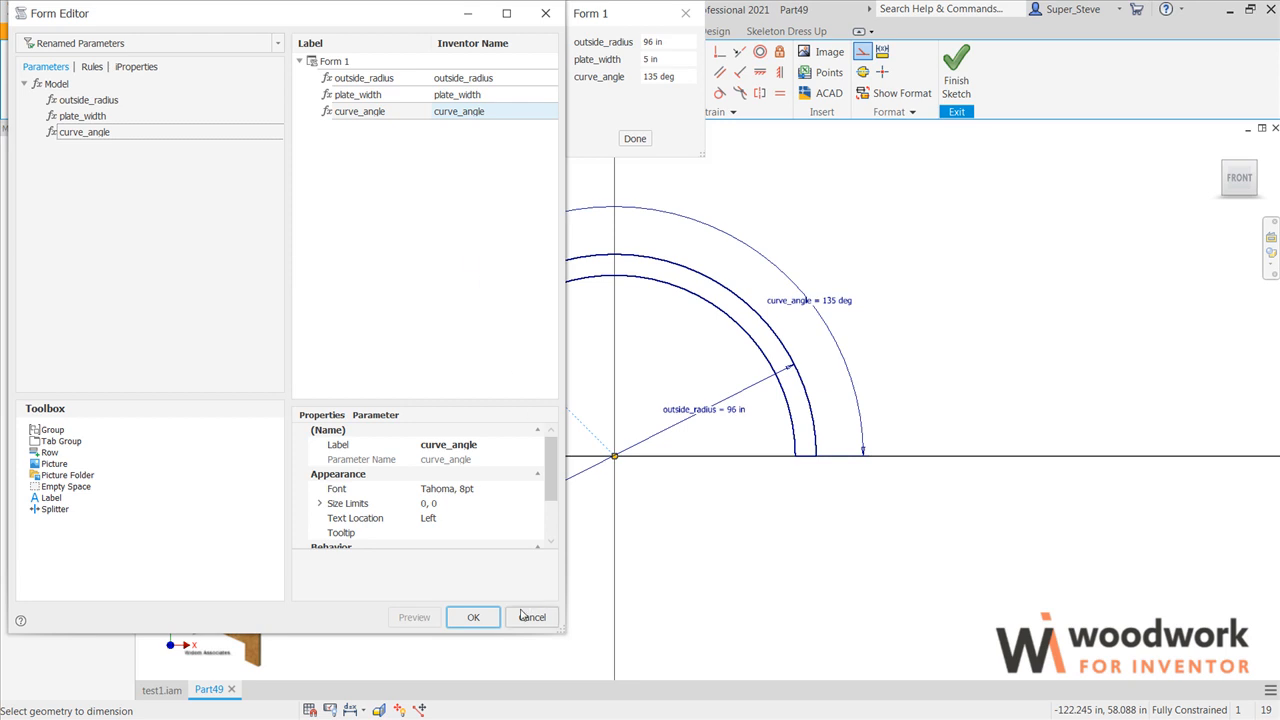
{"action": "left_click", "coordinate": [480, 616]}
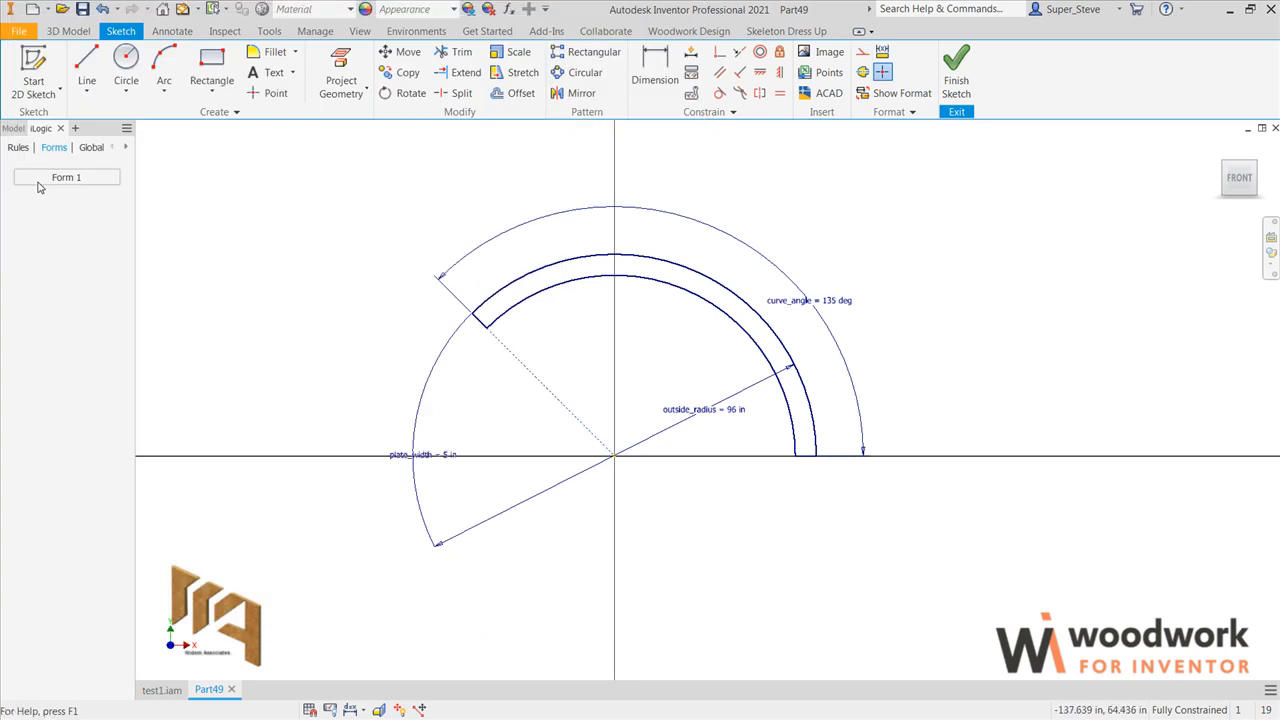
Step: Open Form 1 and set outside_radius to 122 in and plate_width to 8 in
{"action": "left_click", "coordinate": [55, 178]}
{"action": "mouse_move", "coordinate": [645, 298]}
{"action": "left_mouse_down"}
{"action": "mouse_move", "coordinate": [797, 282]}
{"action": "mouse_move", "coordinate": [1020, 200]}
{"action": "mouse_move", "coordinate": [1092, 206]}
{"action": "mouse_move", "coordinate": [1073, 233]}
{"action": "left_mouse_up"}
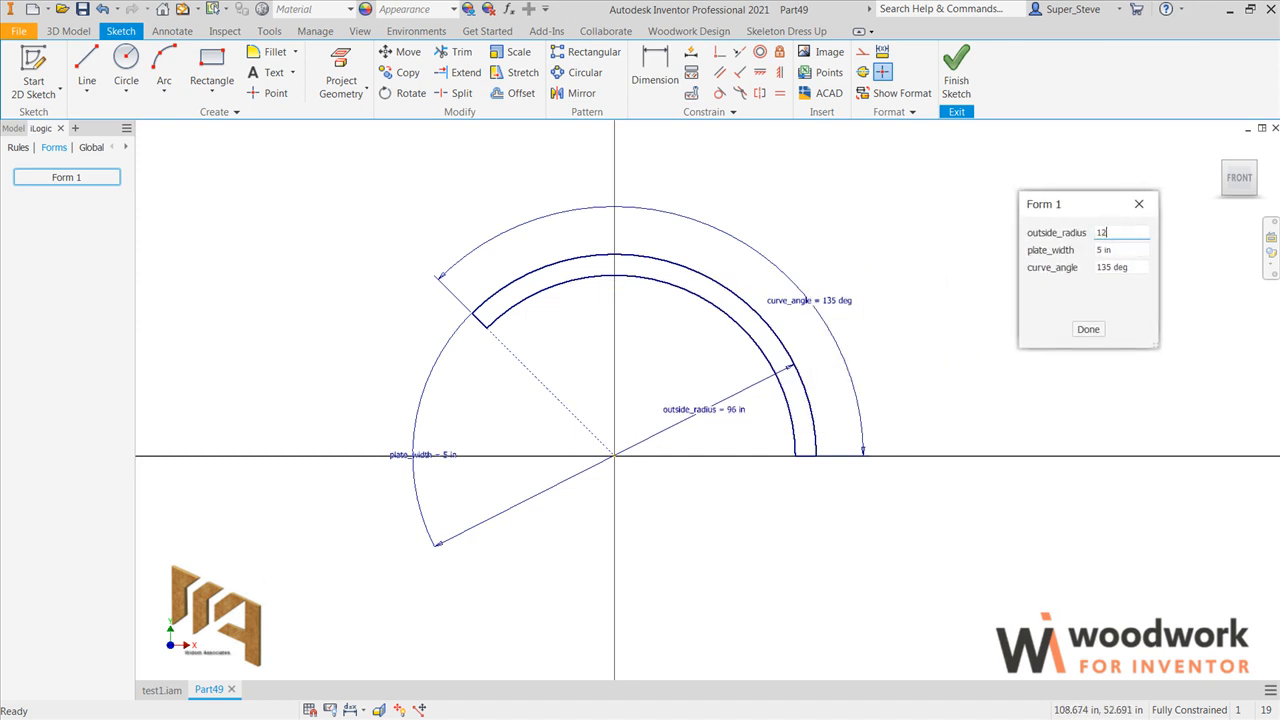
{"action": "key", "text": "Return"}
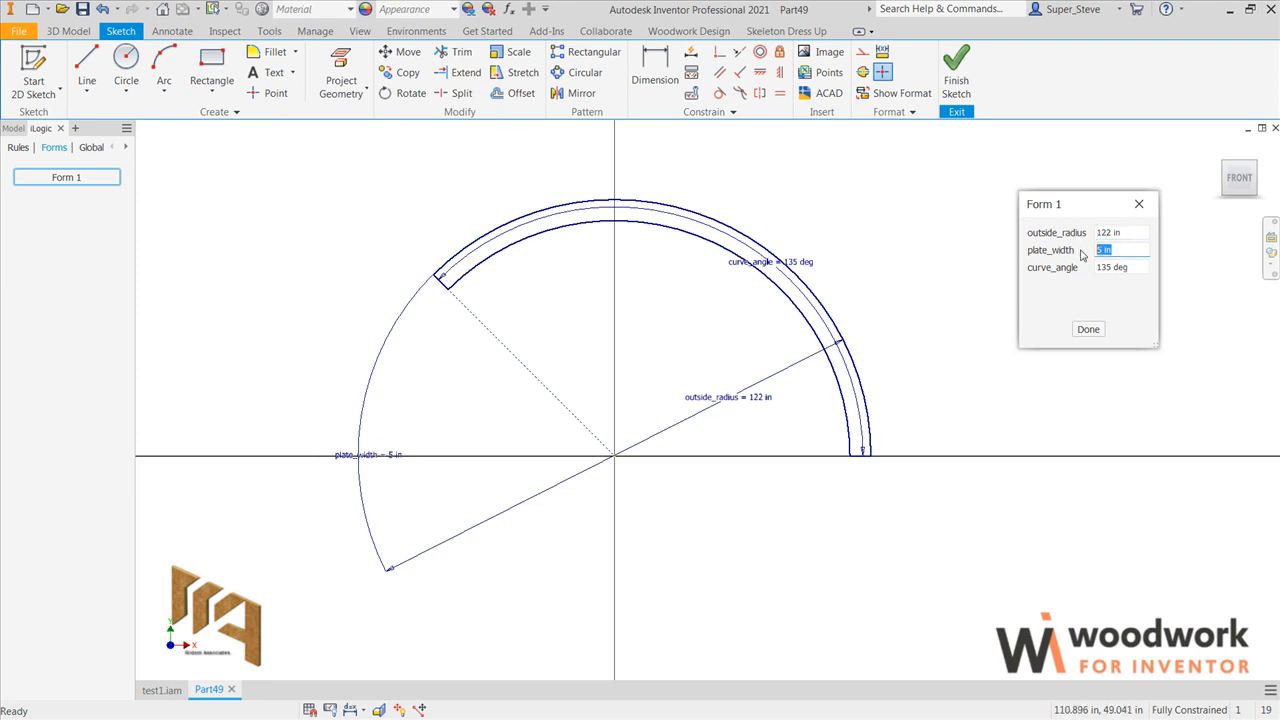
{"action": "key", "text": "Return"}
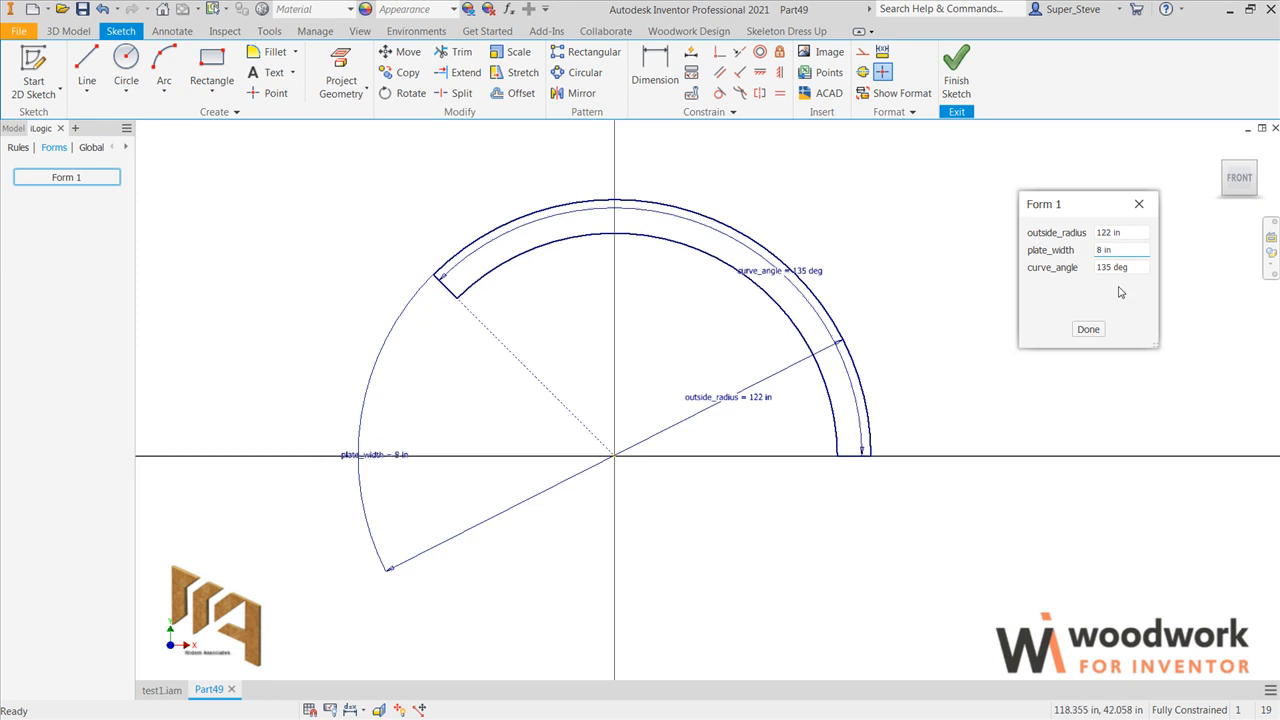
Step: Set curve_angle to 145 deg in Form 1 and move the angle dimension outside the outer arc
{"action": "left_click_drag", "start_coordinate": [1143, 270], "coordinate": [1082, 269]}
{"action": "type", "text": "145"}
{"action": "key", "text": "Return"}
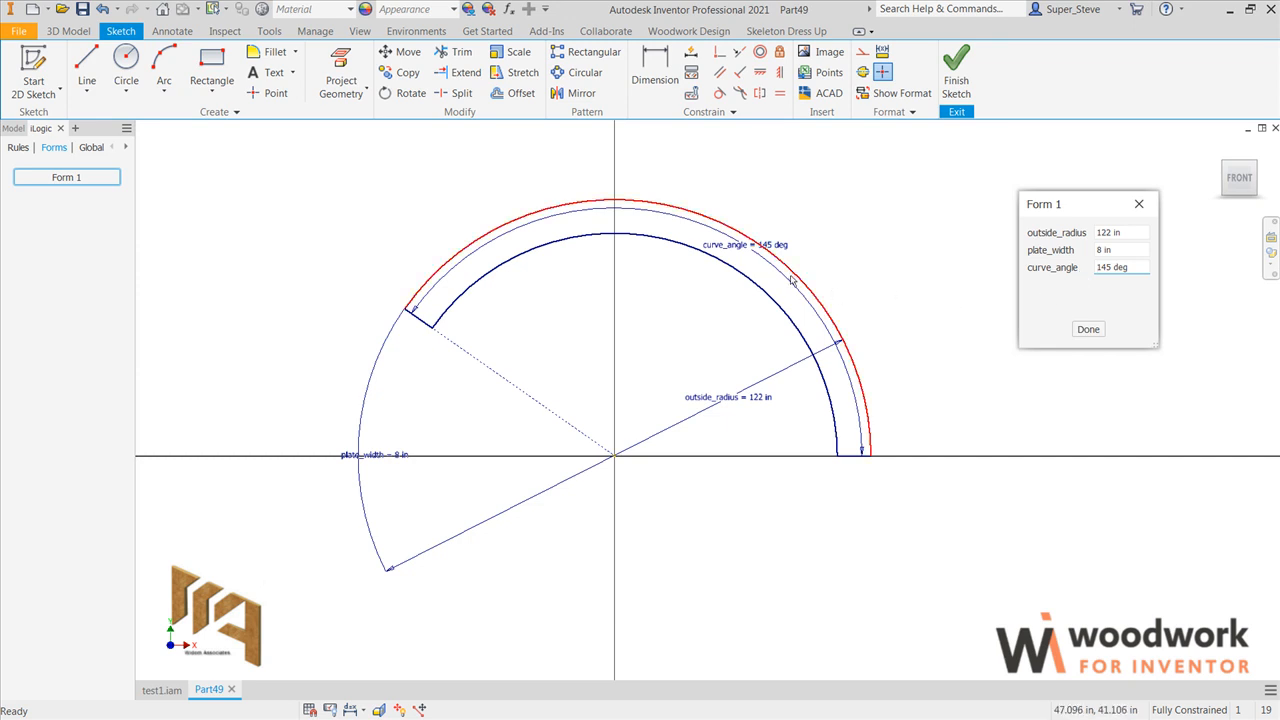
{"action": "left_click_drag", "start_coordinate": [759, 245], "coordinate": [810, 216]}
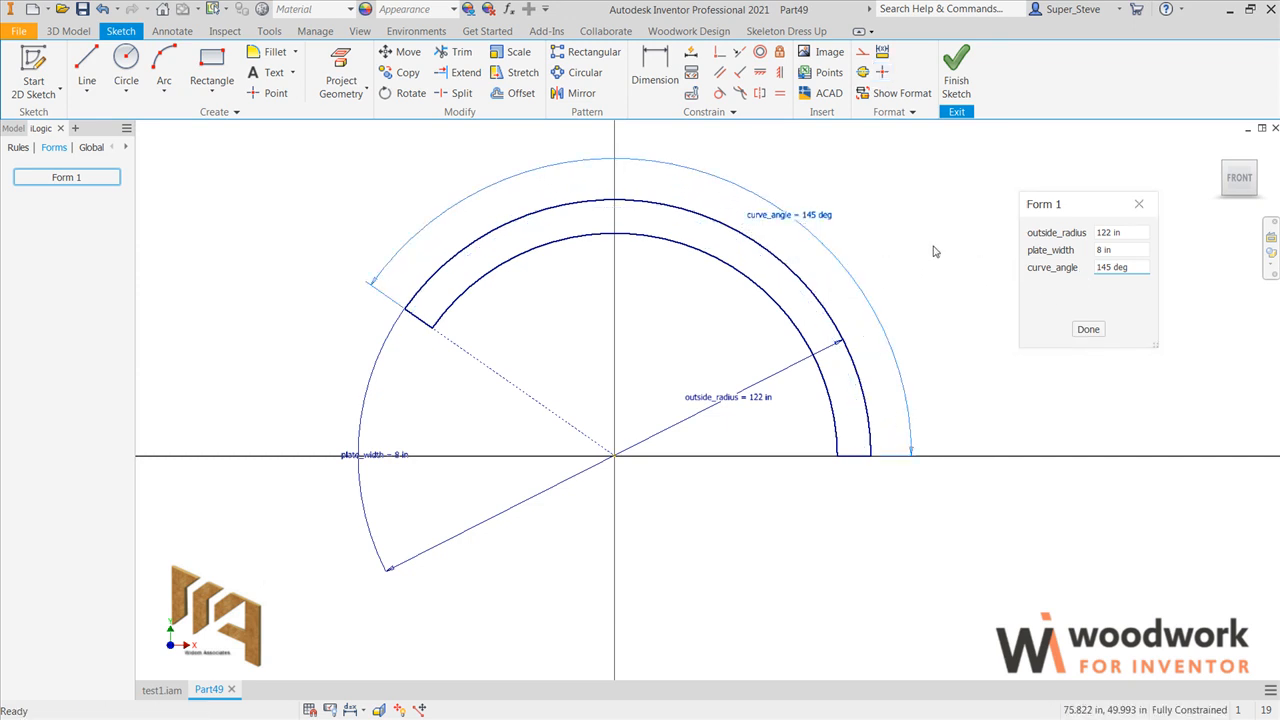
Step: Set outside_radius to 125 in and plate_width to 4 in in Form 1
{"action": "left_click", "coordinate": [1070, 233]}
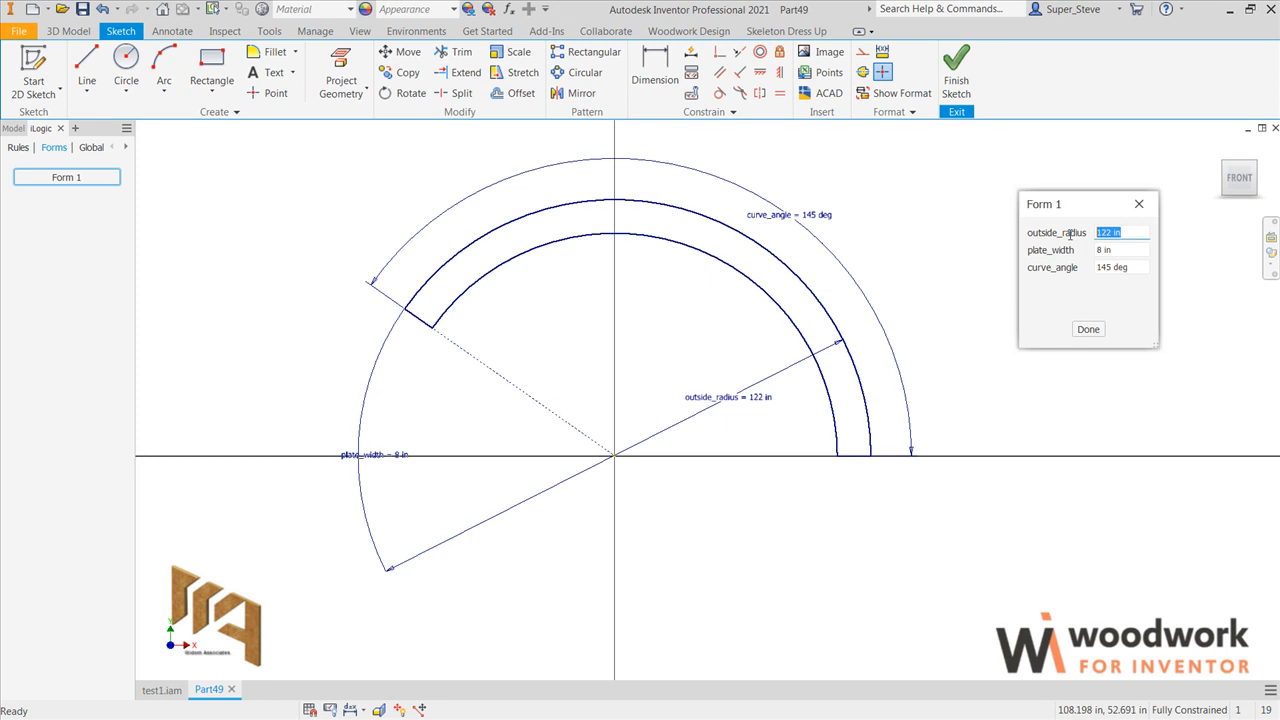
{"action": "type", "text": "125"}
{"action": "key", "text": "Return"}
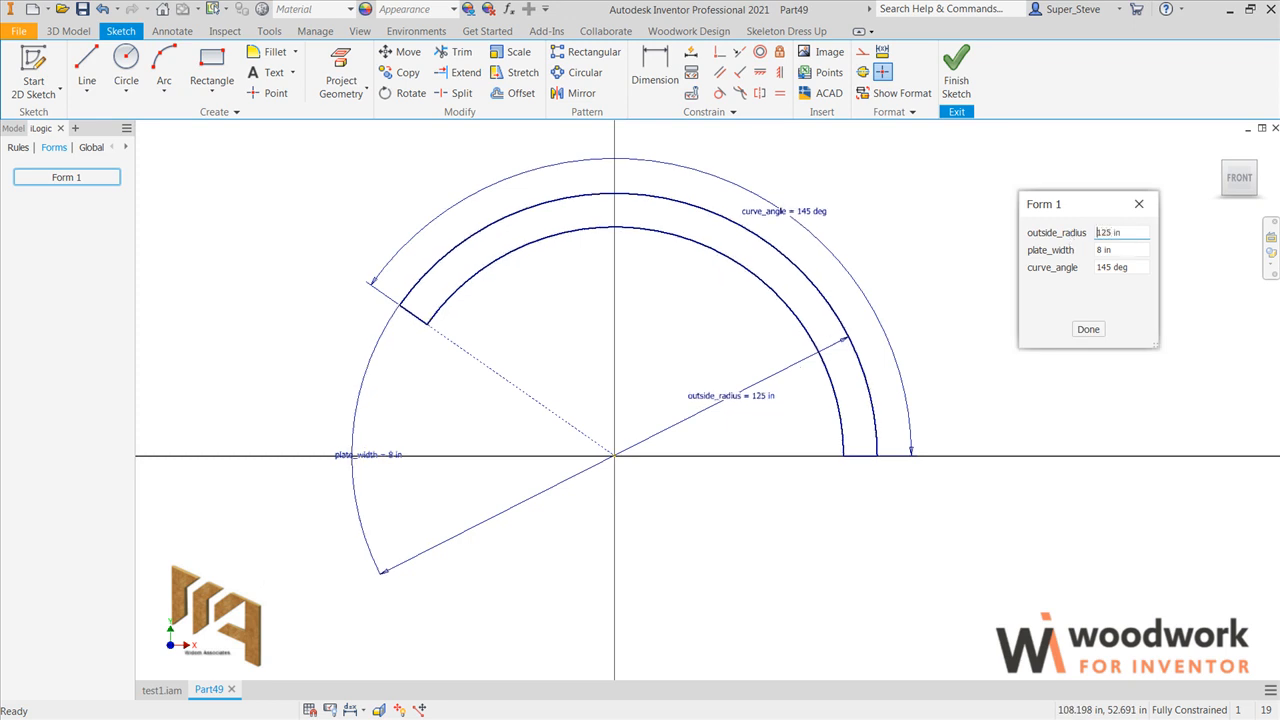
{"action": "left_click", "coordinate": [1034, 251]}
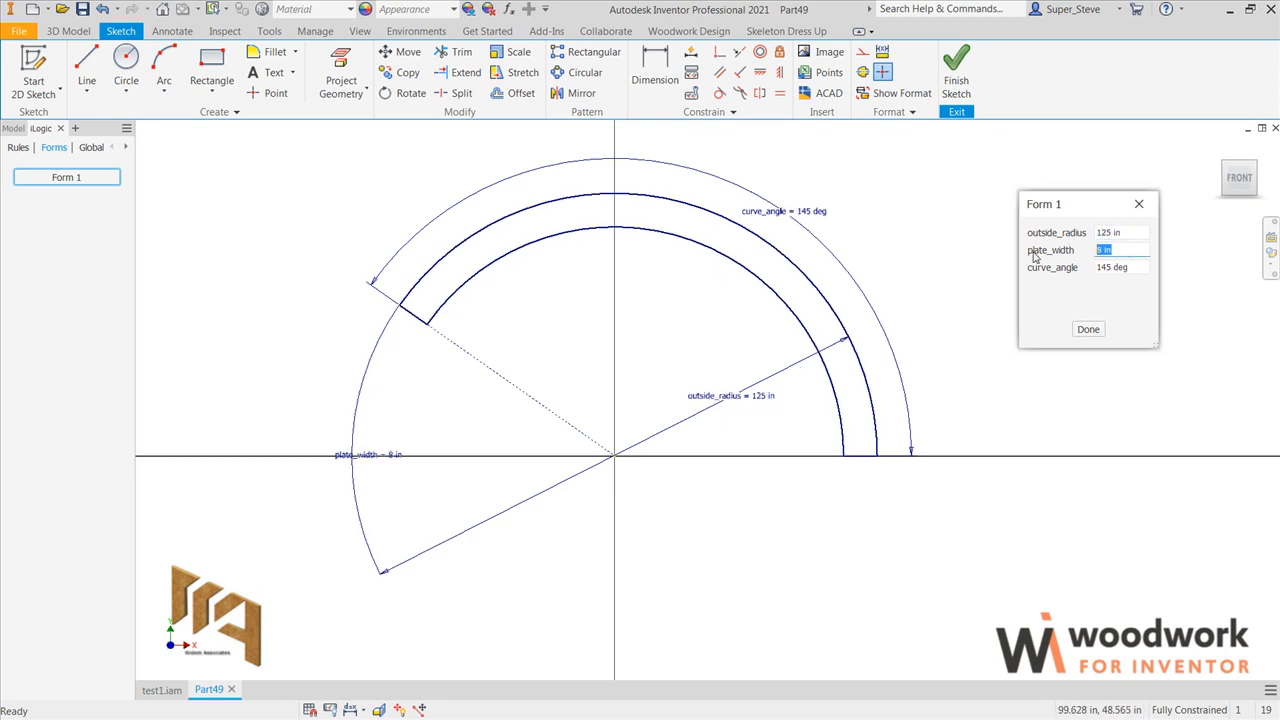
{"action": "type", "text": "4"}
{"action": "key", "text": "Return"}
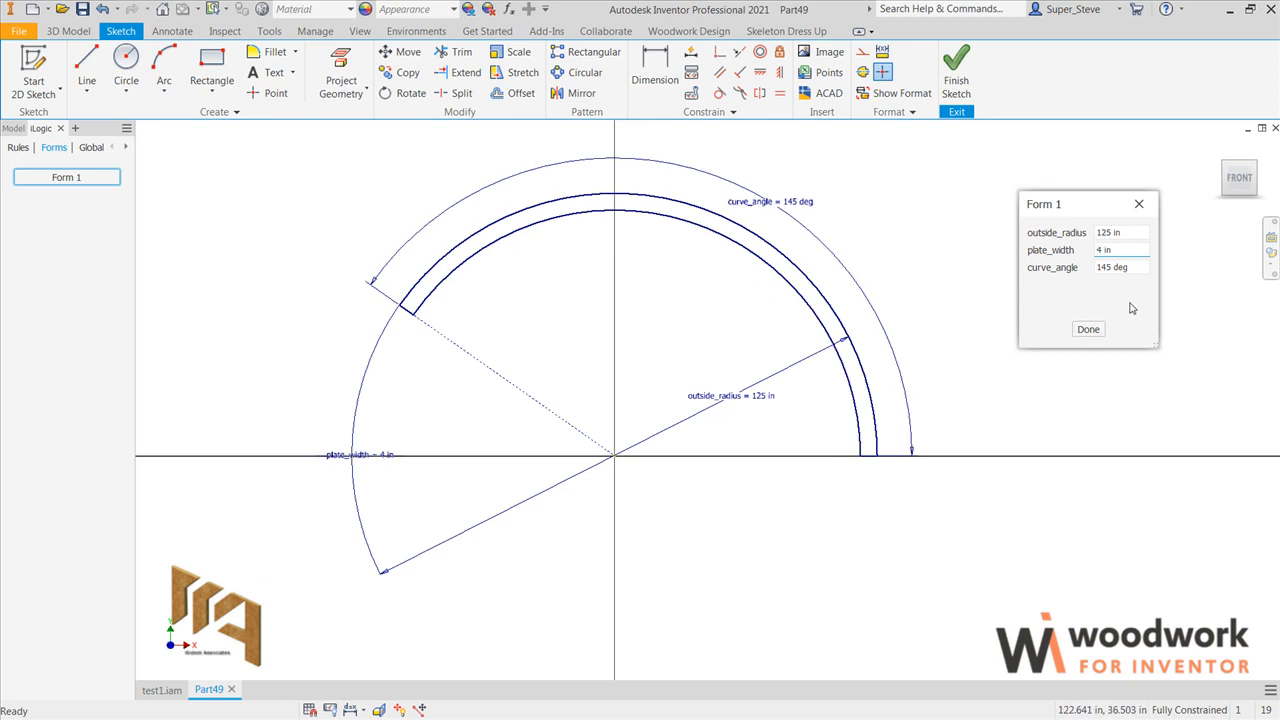
Step: Set curve_angle to 122 deg in Form 1
{"action": "left_click", "coordinate": [1123, 268]}
{"action": "type", "text": "122"}
{"action": "key", "text": "Return"}
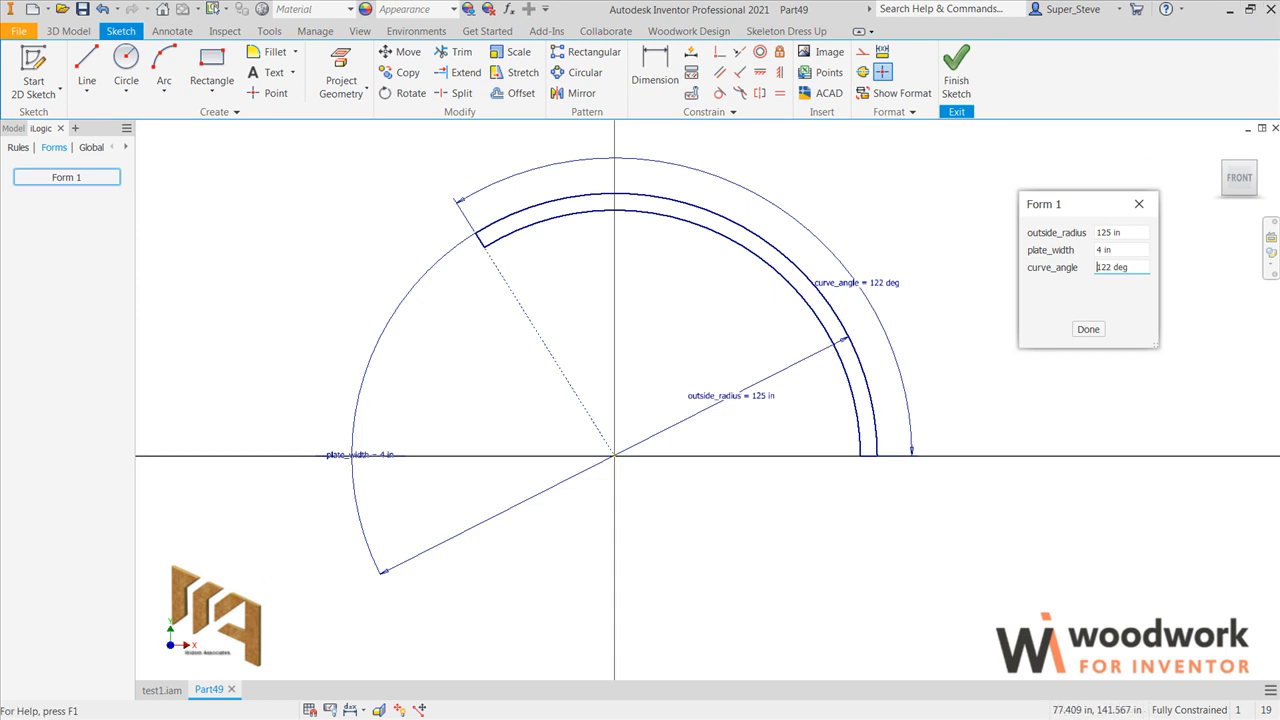
Step: Redefine the current front view of the sketch as the Top view
{"action": "middle_click_drag", "start_coordinate": [850, 355], "coordinate": [852, 396]}
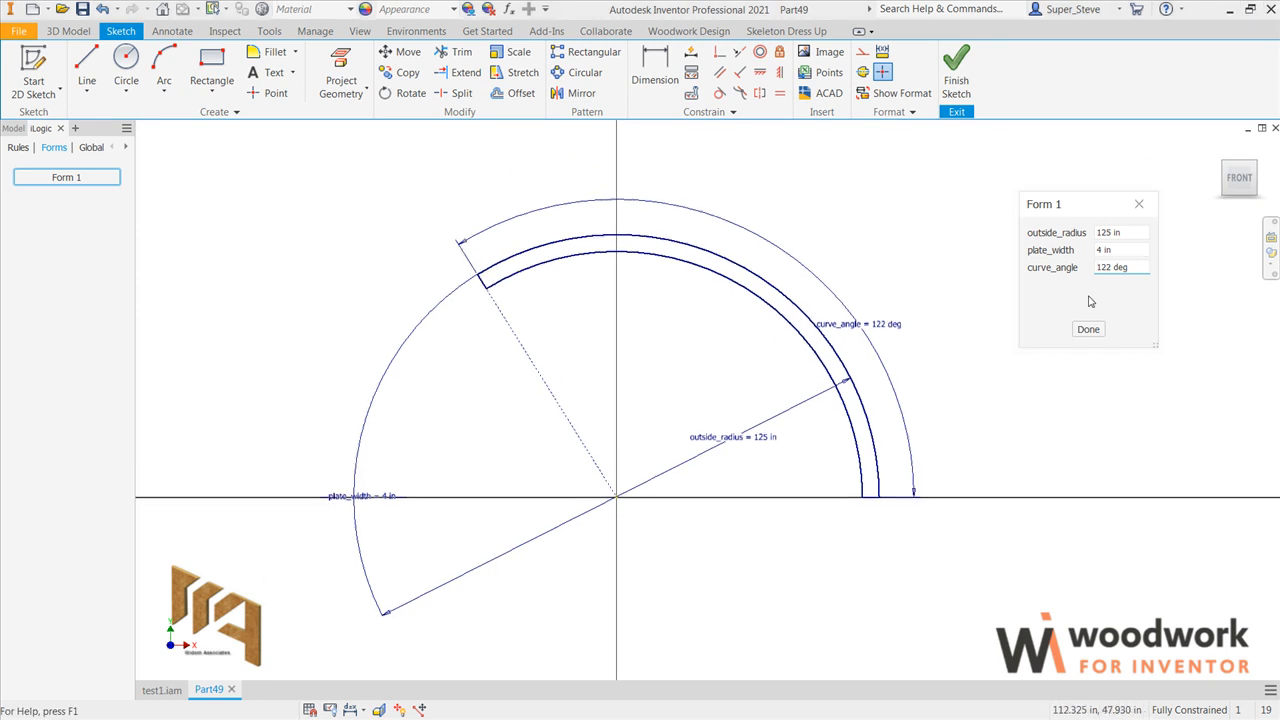
{"action": "right_click", "coordinate": [1239, 178]}
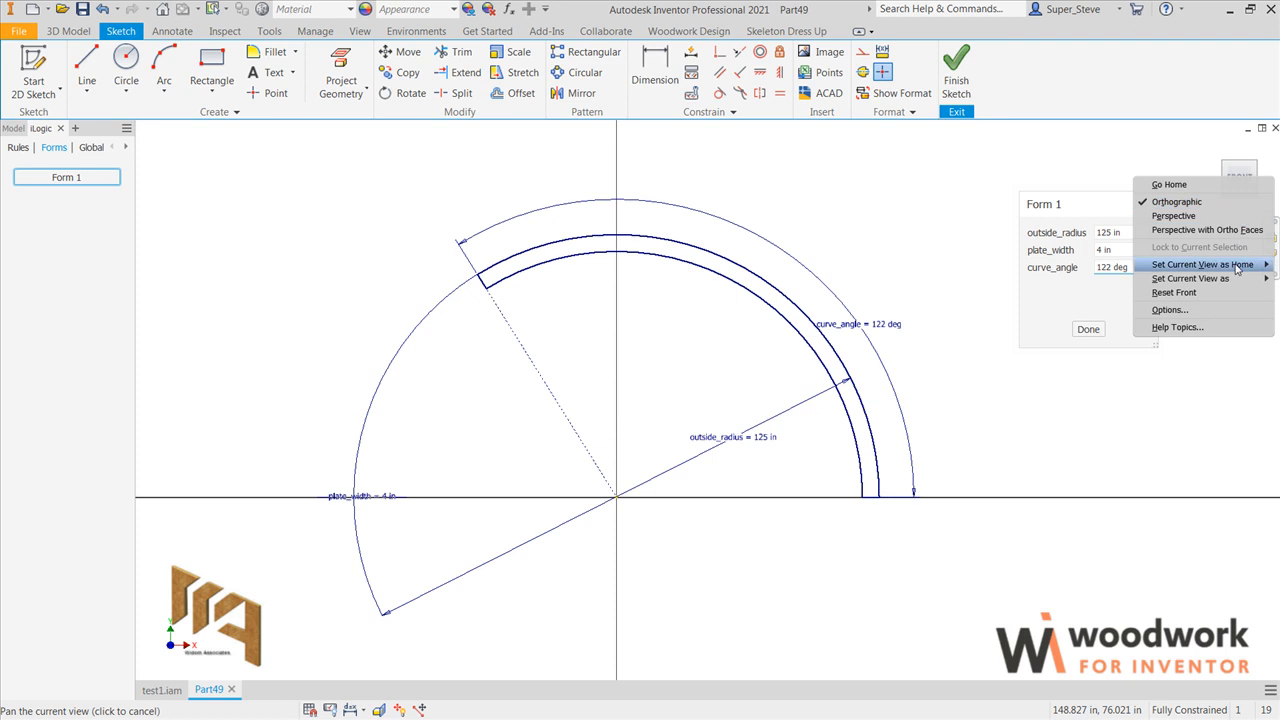
{"action": "mouse_move", "coordinate": [1230, 280]}
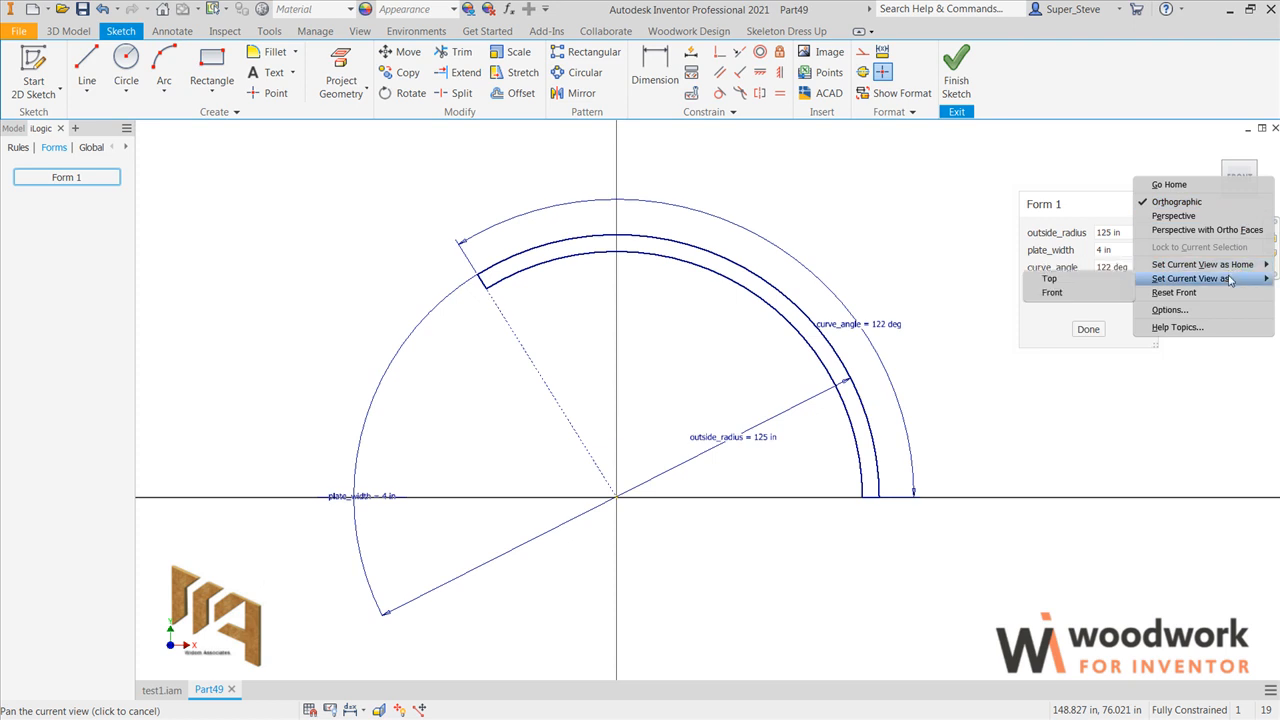
{"action": "left_click", "coordinate": [1070, 283]}
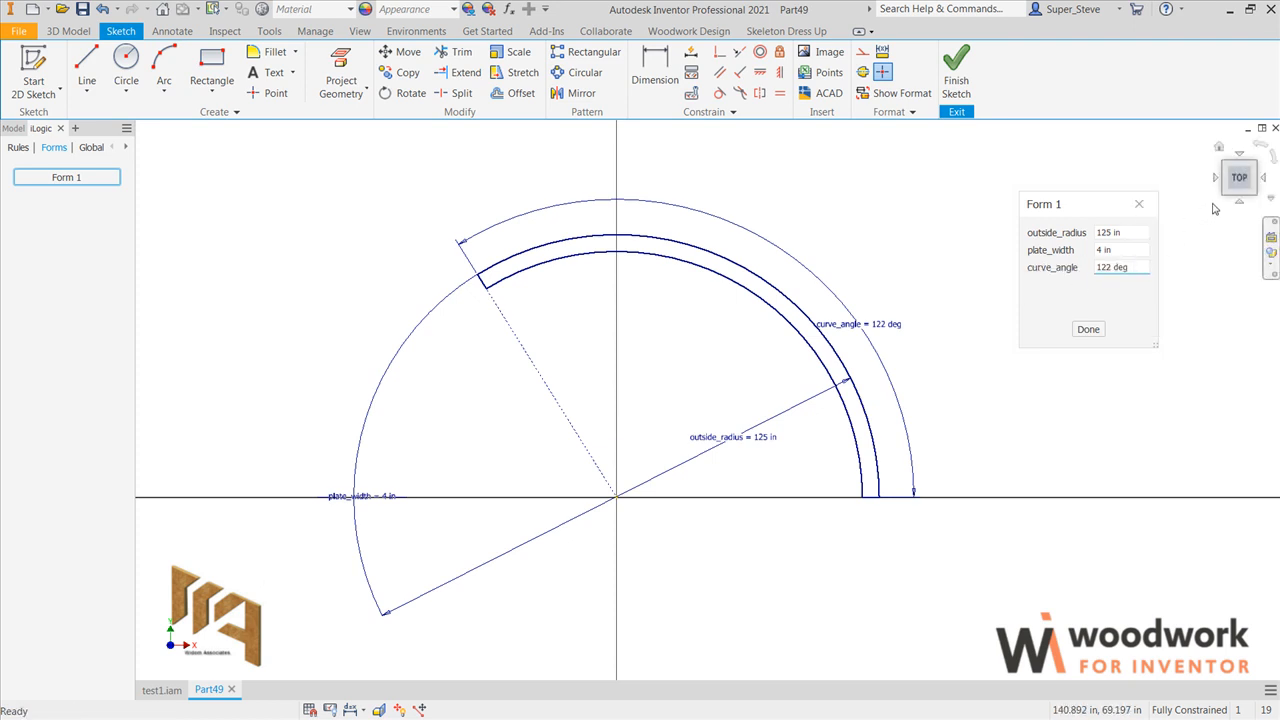
Step: Orient the model to the isometric view between Front, Right and Top and set it as the home view with Fit to View
{"action": "left_click", "coordinate": [1239, 203]}
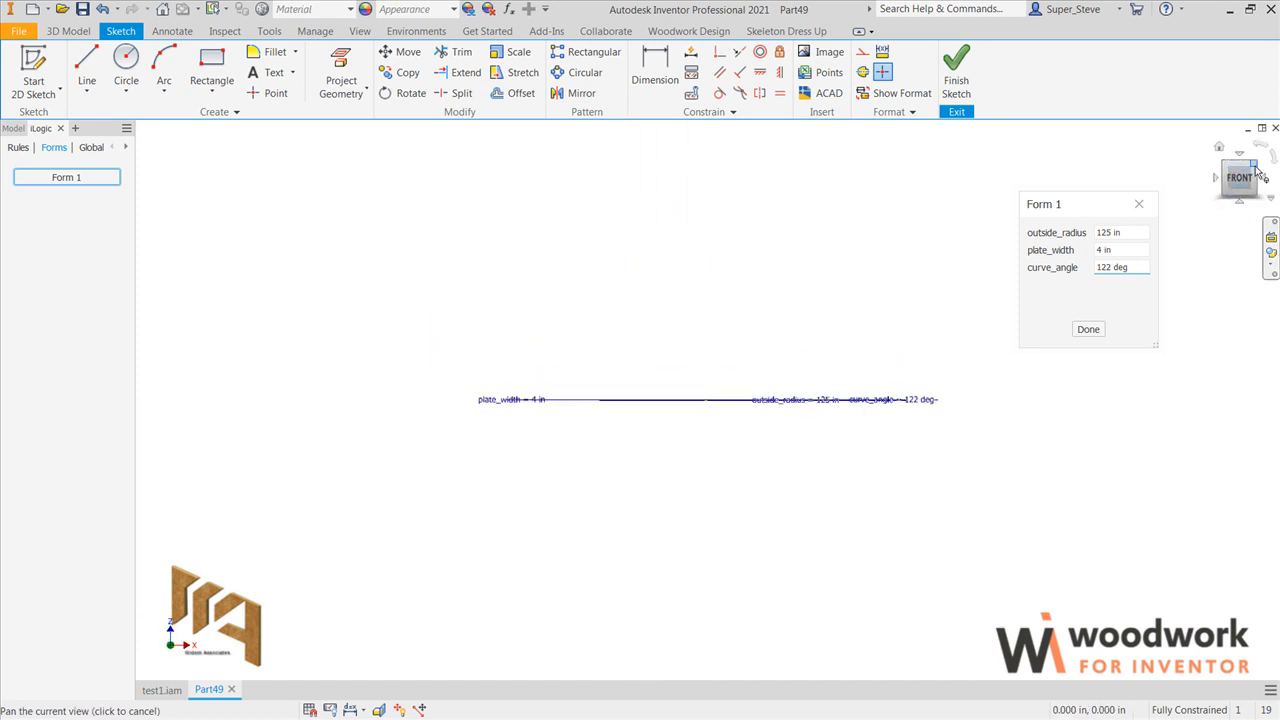
{"action": "left_click", "coordinate": [1255, 167]}
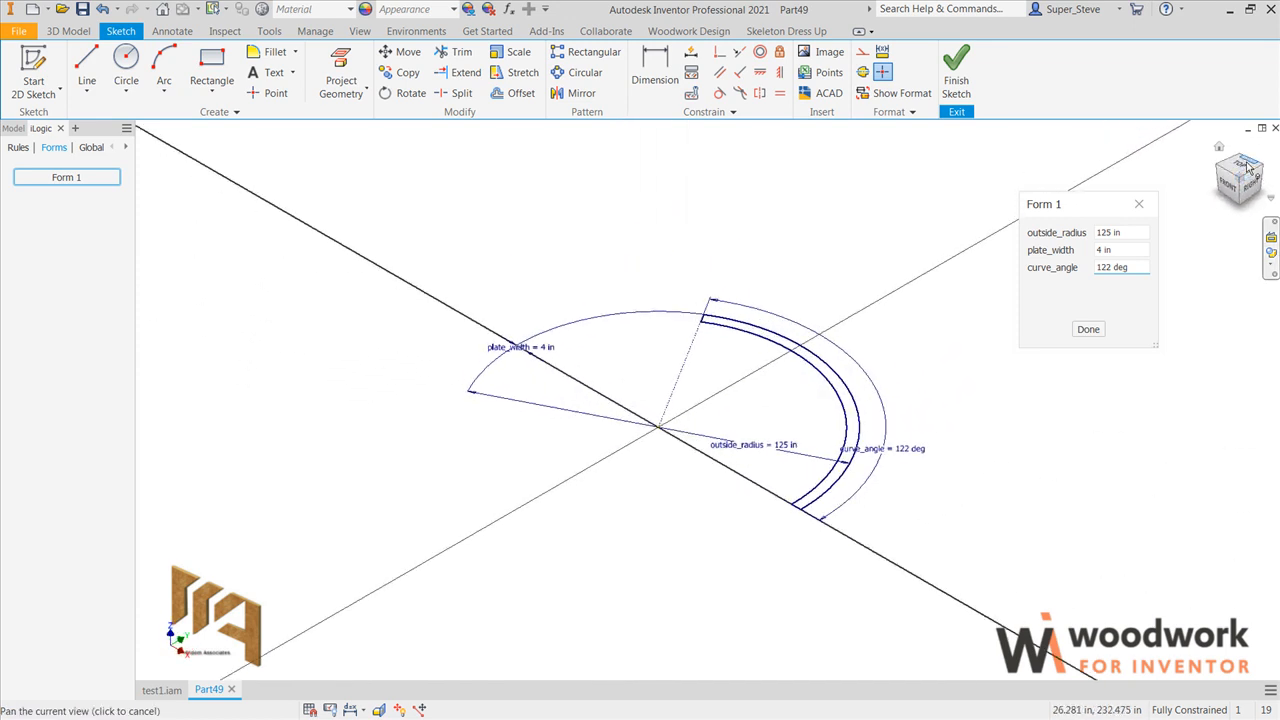
{"action": "right_click", "coordinate": [1248, 168]}
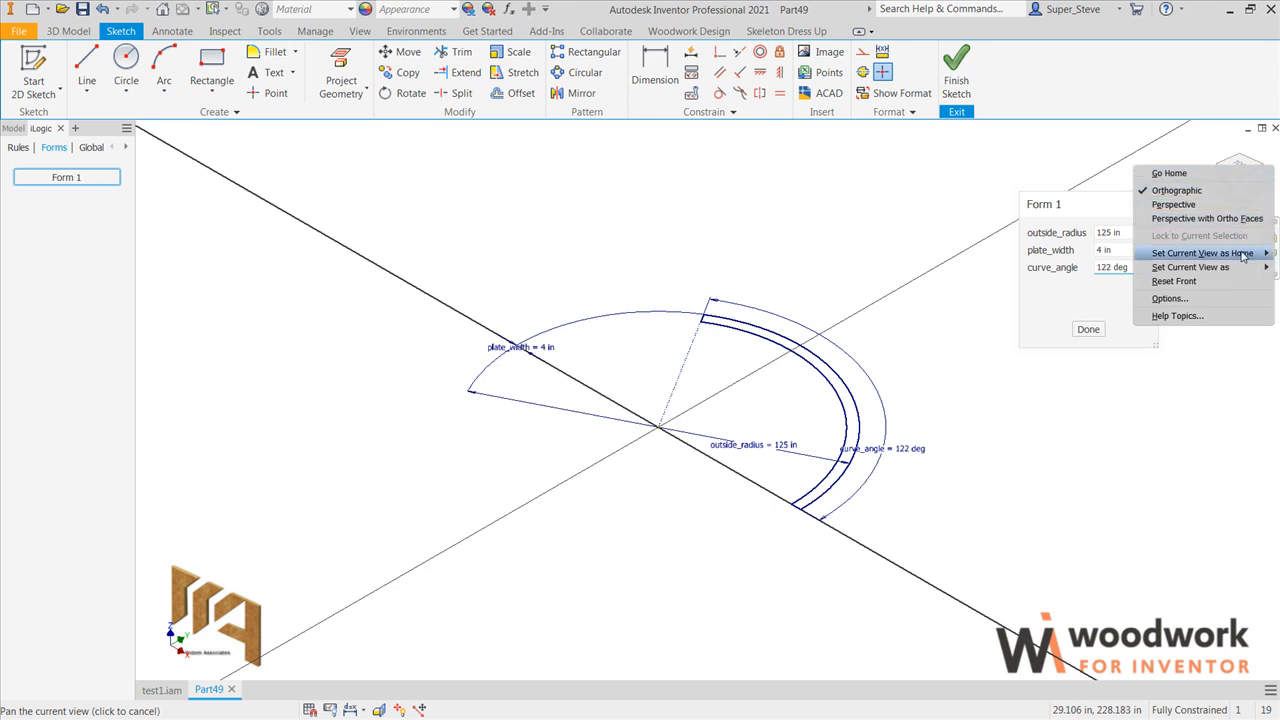
{"action": "mouse_move", "coordinate": [1207, 257]}
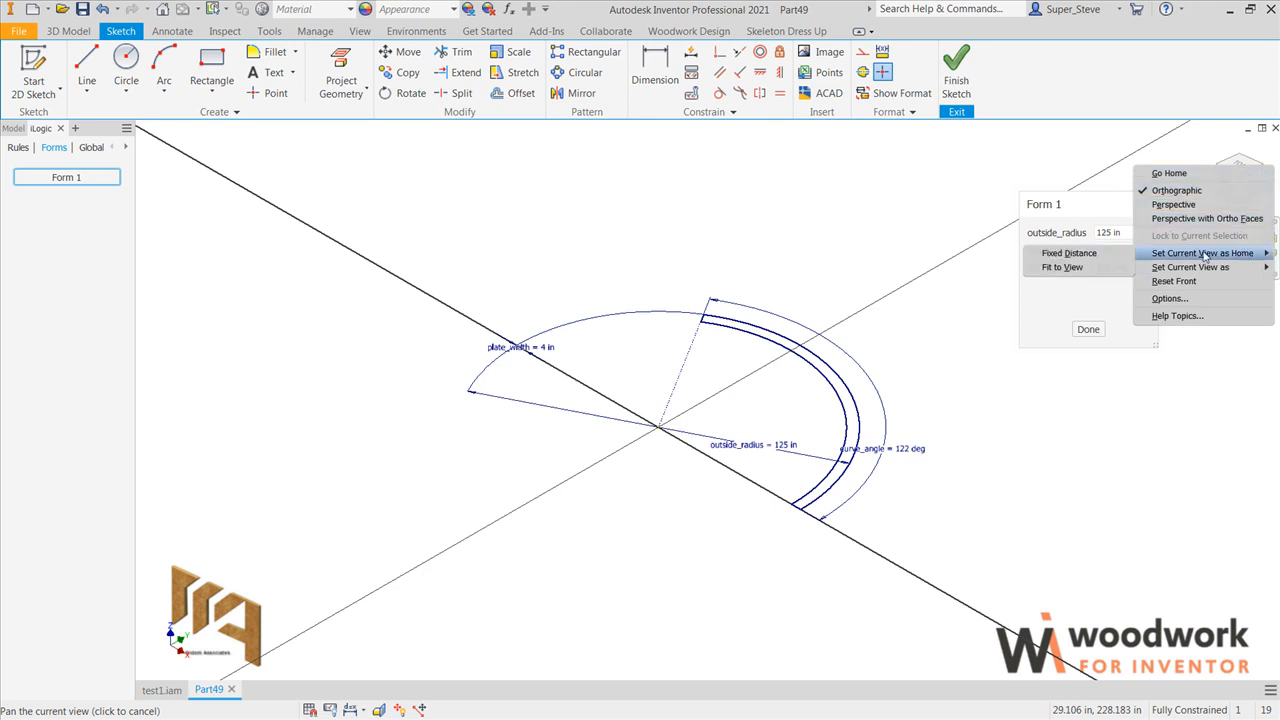
{"action": "left_click", "coordinate": [1107, 268]}
{"action": "left_click", "coordinate": [1218, 151]}
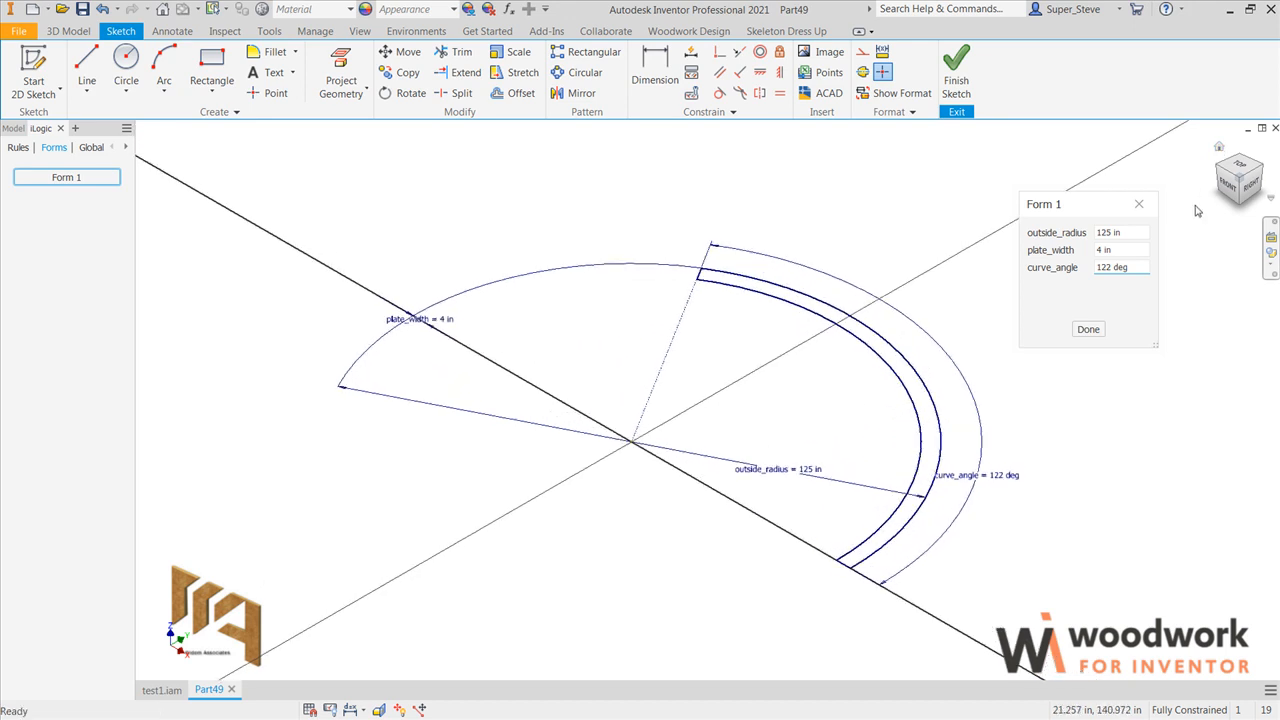
Step: Extrude the curved band profile with the distance plate_thickness=.75
{"action": "key", "text": "e"}
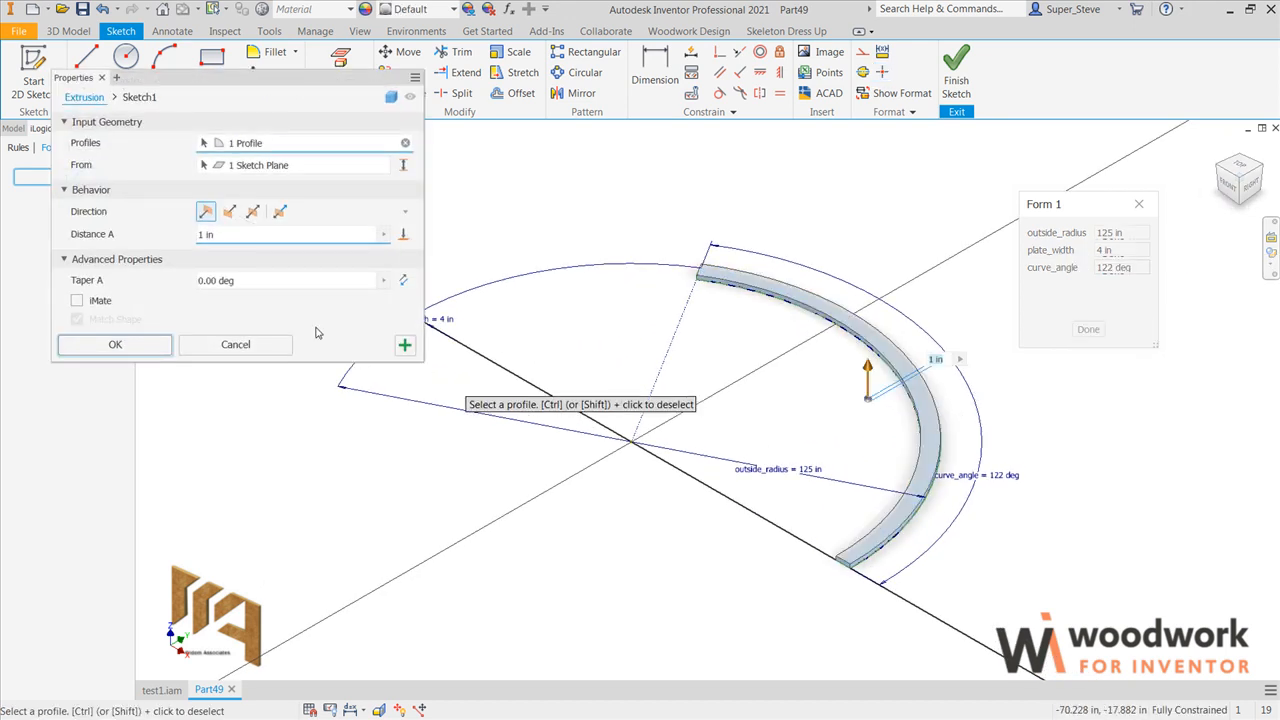
{"action": "left_click", "coordinate": [240, 236]}
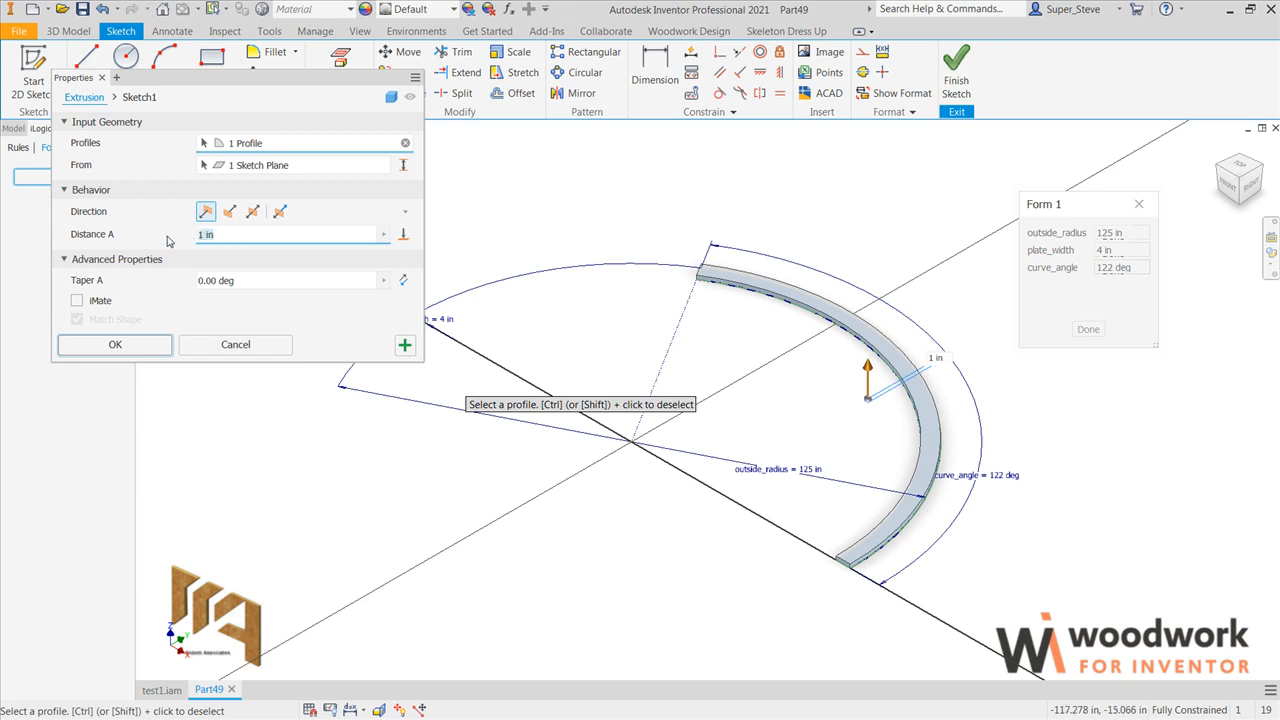
{"action": "type", "text": "plate_thickness"}
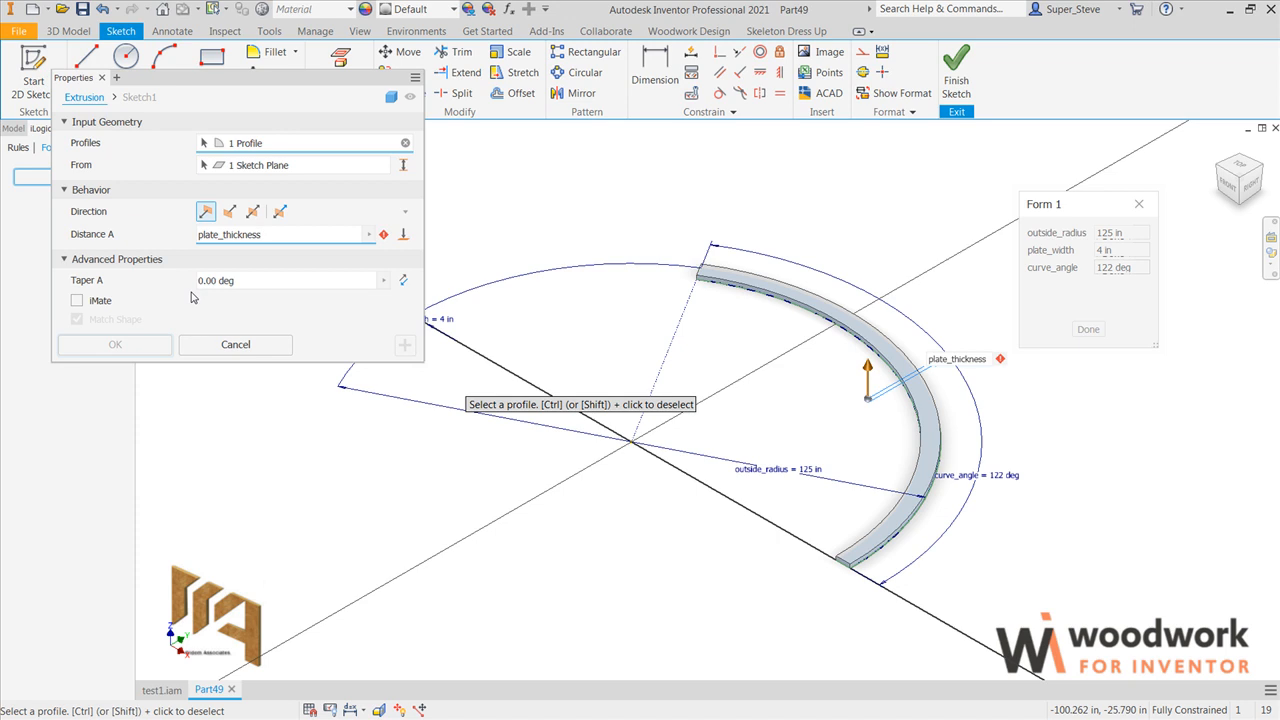
{"action": "type", "text": "75"}
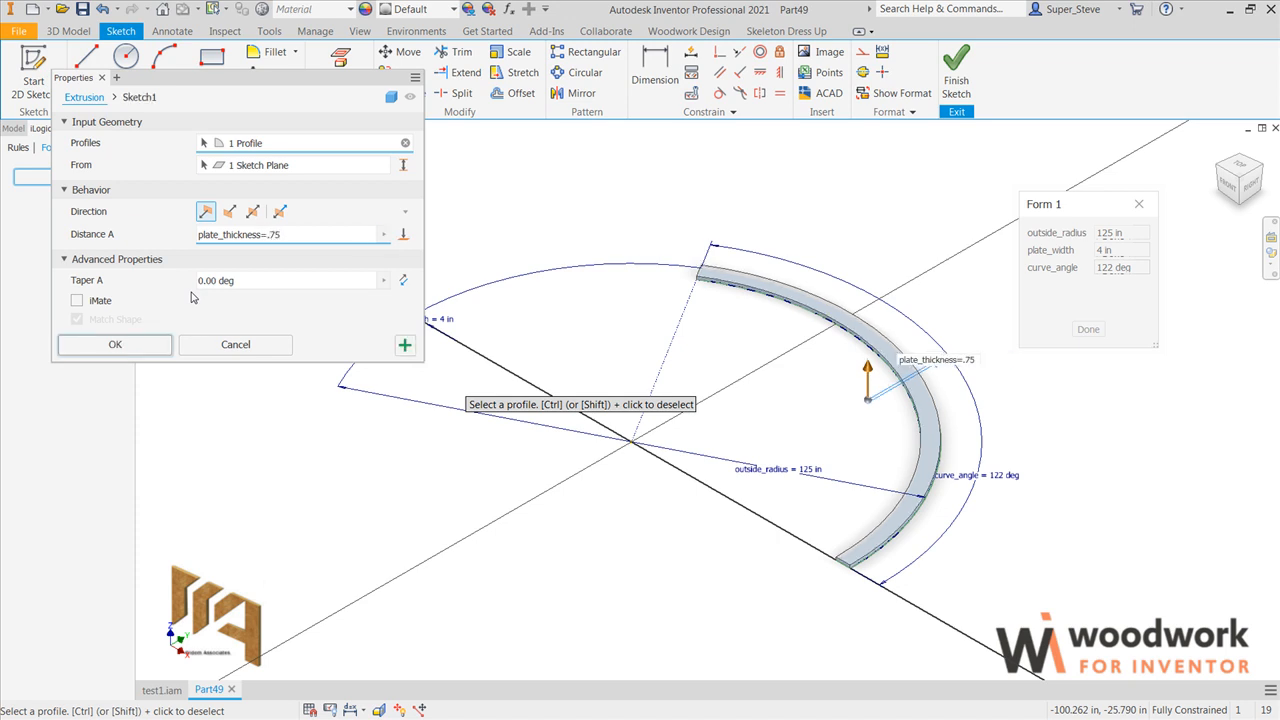
{"action": "key", "text": "Return"}
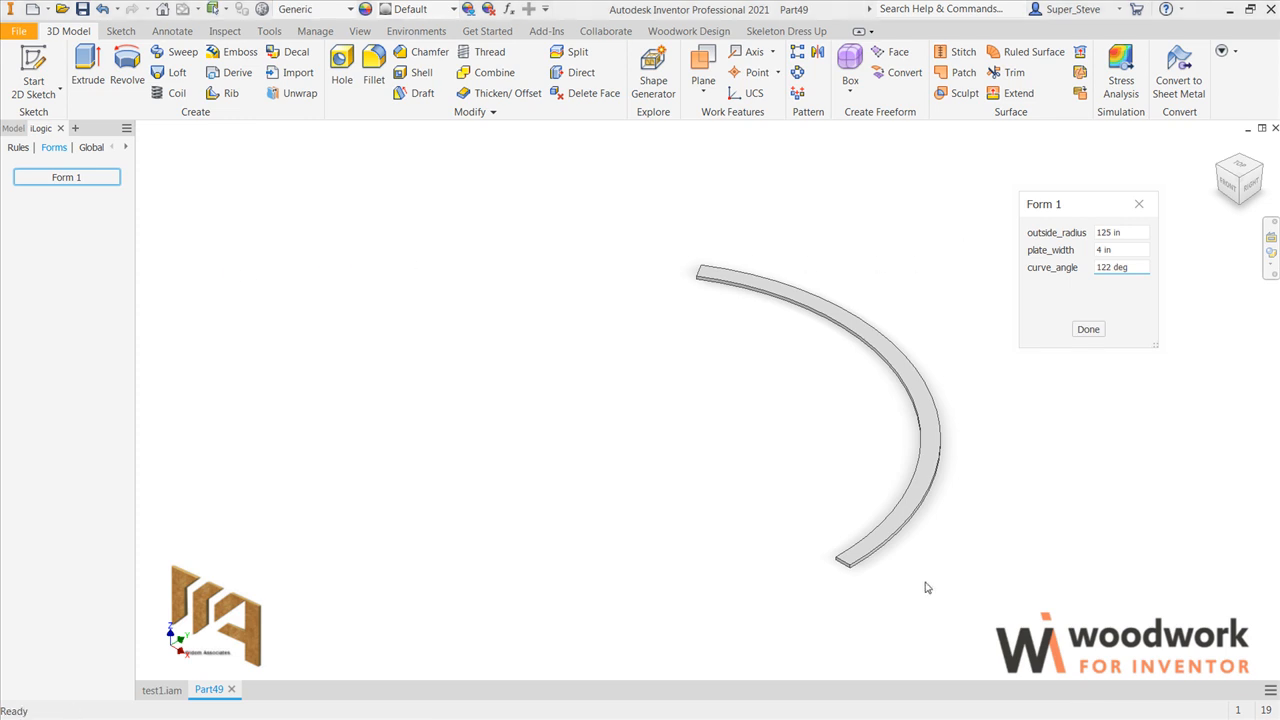
Step: Start a new sketch on the curved plate's top face and look at it from the Top view
{"action": "middle_click_drag", "start_coordinate": [919, 568], "coordinate": [768, 511]}
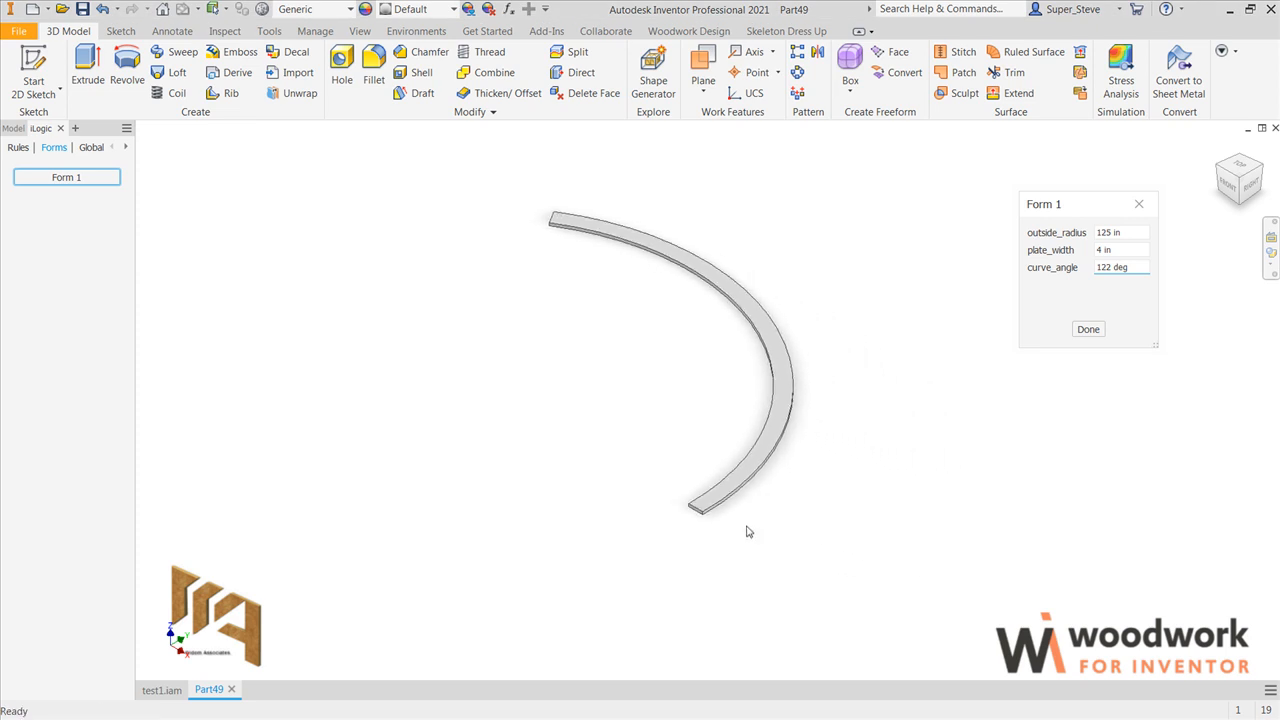
{"action": "scroll", "coordinate": [747, 529], "scroll_direction": "down", "scroll_amount": 3}
{"action": "scroll", "coordinate": [645, 485], "scroll_direction": "down", "scroll_amount": 5}
{"action": "left_click", "coordinate": [743, 490]}
{"action": "key", "text": "s"}
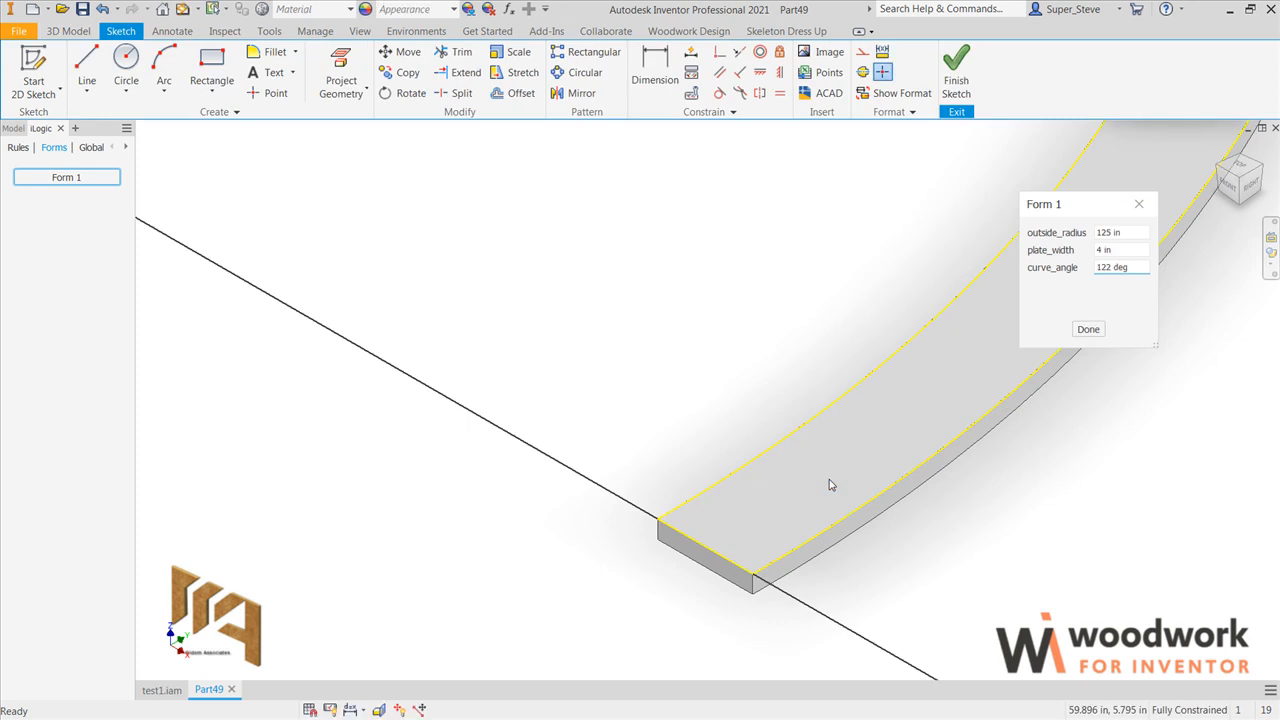
{"action": "left_click", "coordinate": [1232, 181]}
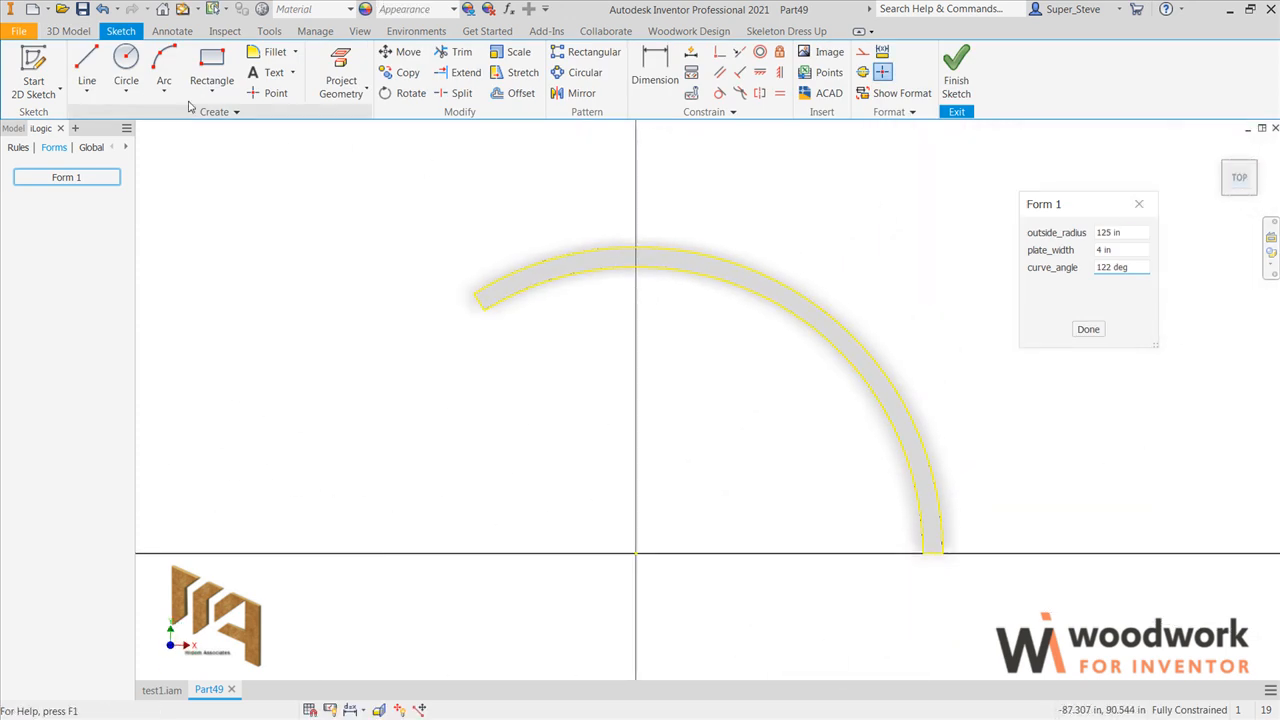
Step: Draw a line across the plate near its horizontal end and another about 15 in long across it near its slanted end
{"action": "left_click", "coordinate": [87, 66]}
{"action": "left_click", "coordinate": [866, 535]}
{"action": "left_click", "coordinate": [942, 522]}
{"action": "key", "text": "Escape"}
{"action": "left_click", "coordinate": [87, 62]}
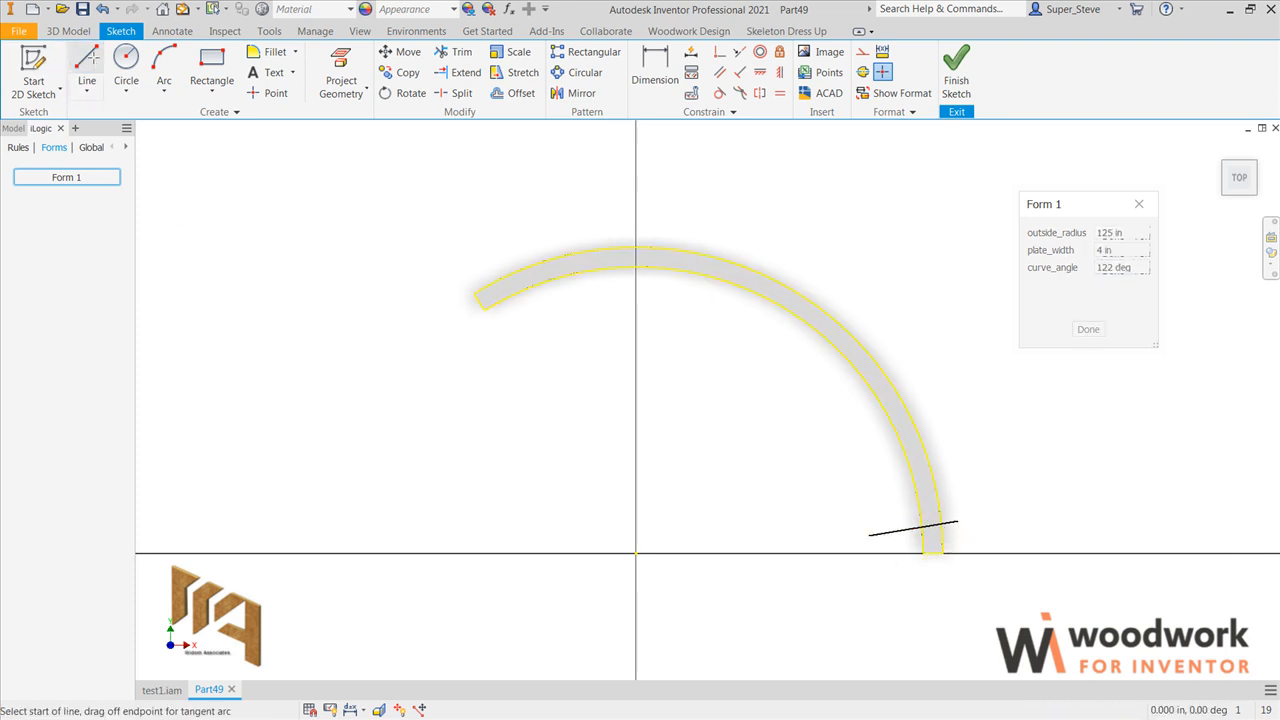
{"action": "left_click", "coordinate": [484, 260]}
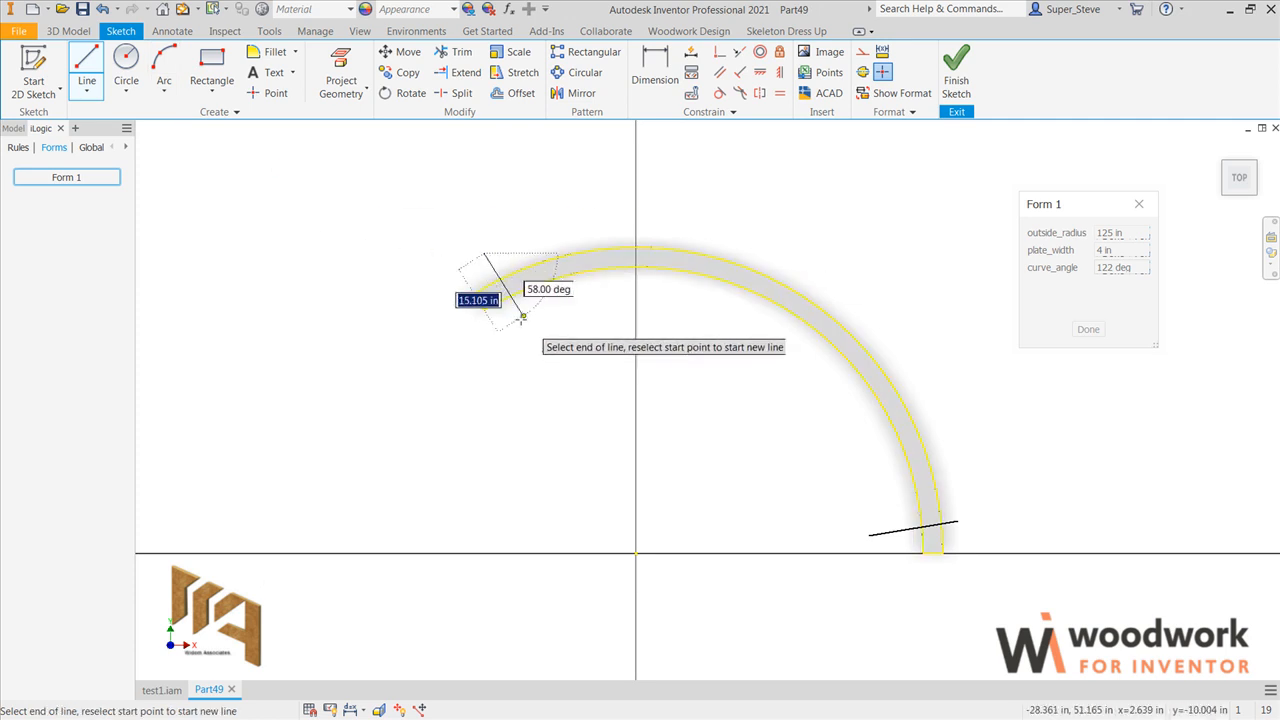
{"action": "left_click", "coordinate": [524, 317]}
{"action": "key", "text": "Escape"}
Step: Make each crossing line parallel to the plate's end edge nearest to it
{"action": "scroll", "coordinate": [957, 551], "scroll_direction": "down", "scroll_amount": 5}
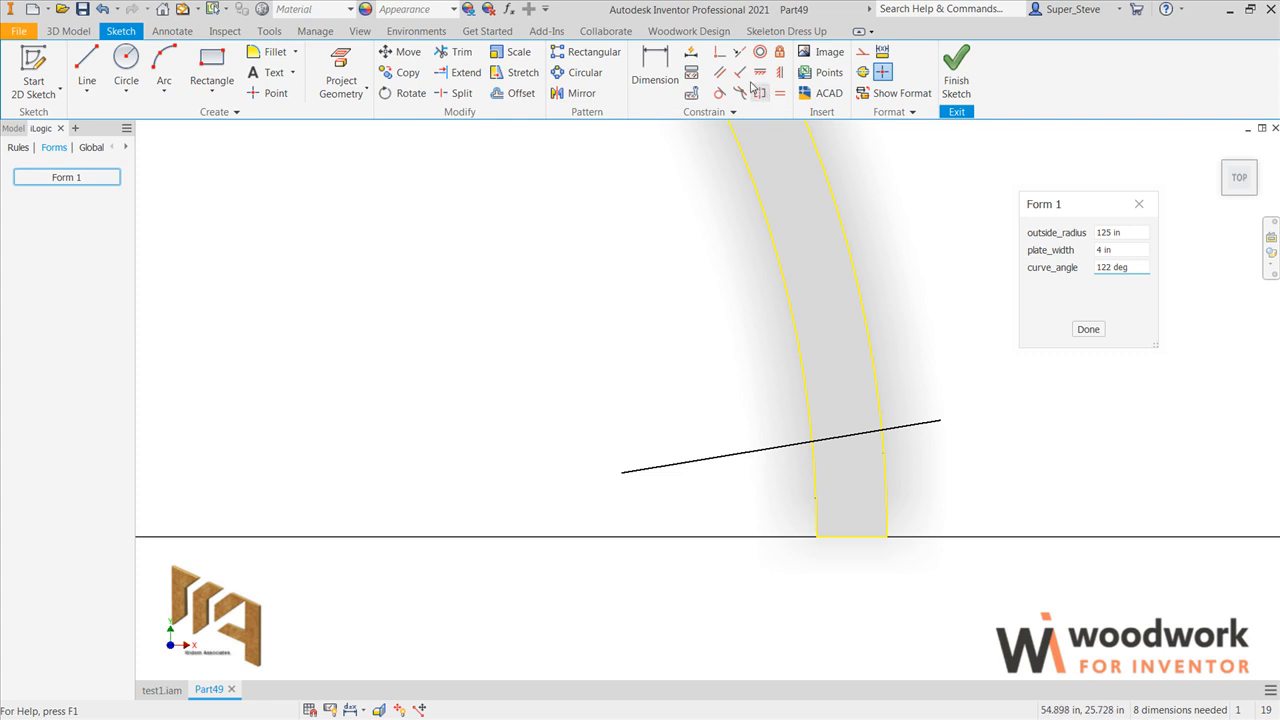
{"action": "left_click", "coordinate": [720, 72]}
{"action": "left_click", "coordinate": [866, 434]}
{"action": "left_click", "coordinate": [872, 540]}
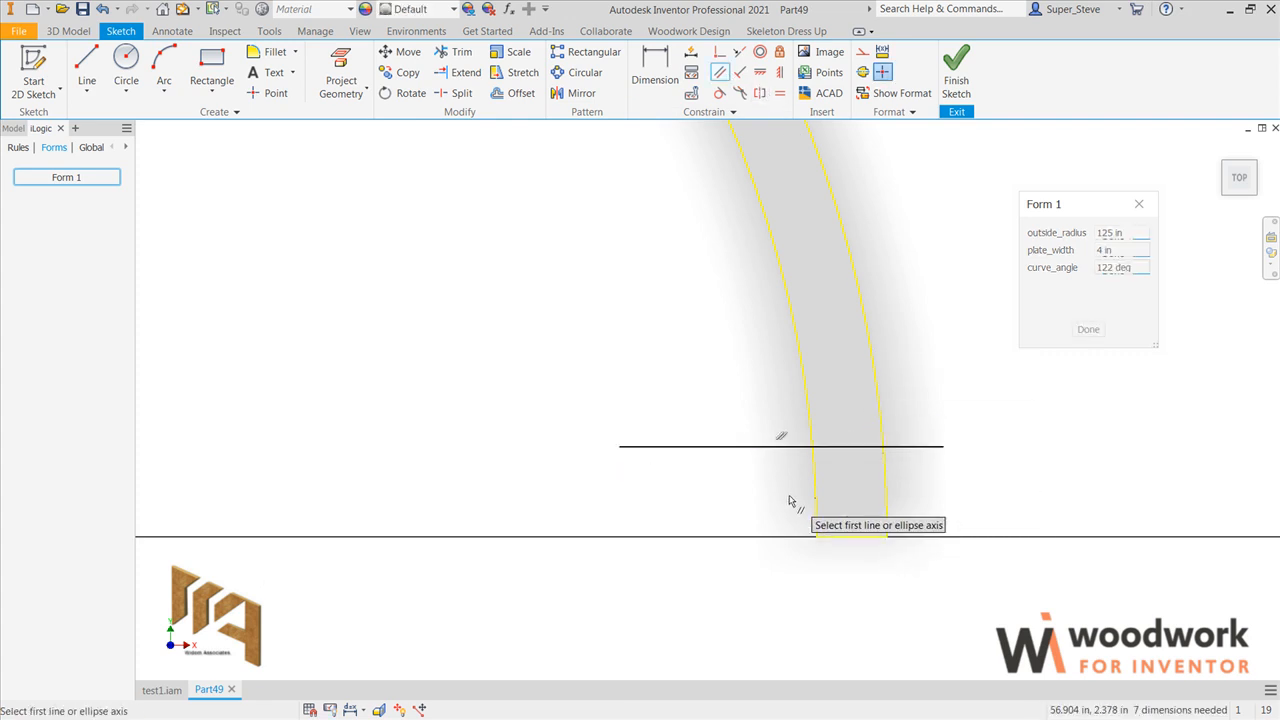
{"action": "scroll", "coordinate": [794, 503], "scroll_direction": "up", "scroll_amount": 5}
{"action": "scroll", "coordinate": [491, 337], "scroll_direction": "down", "scroll_amount": 6}
{"action": "left_click", "coordinate": [441, 224]}
{"action": "left_click", "coordinate": [335, 193]}
Step: Trim the overhanging portions of both crossing lines back to the plate's inner and outer arcs
{"action": "mouse_move", "coordinate": [480, 294]}
{"action": "middle_mouse_down"}
{"action": "mouse_move", "coordinate": [480, 357]}
{"action": "mouse_move", "coordinate": [508, 449]}
{"action": "middle_mouse_up"}
{"action": "key", "text": "x"}
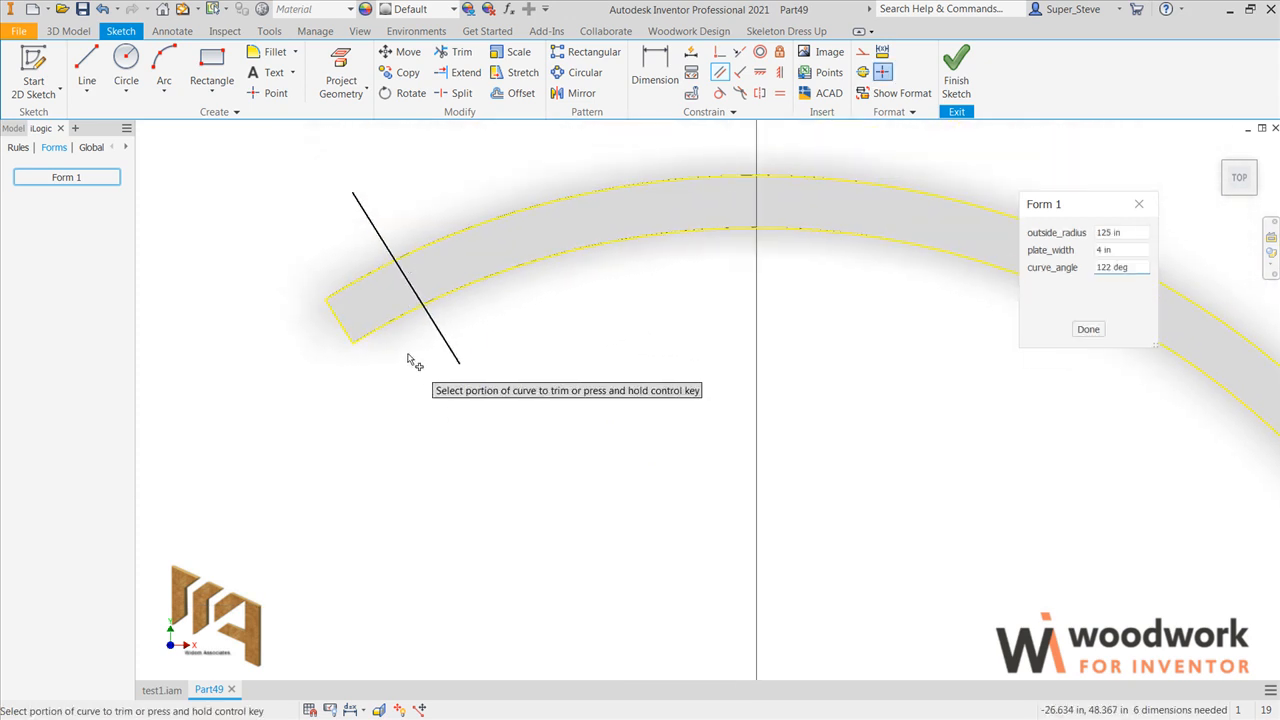
{"action": "left_click", "coordinate": [445, 348]}
{"action": "left_click", "coordinate": [395, 262]}
{"action": "mouse_move", "coordinate": [893, 489]}
{"action": "middle_mouse_down"}
{"action": "mouse_move", "coordinate": [747, 417]}
{"action": "mouse_move", "coordinate": [423, 186]}
{"action": "mouse_move", "coordinate": [400, 149]}
{"action": "middle_mouse_up"}
{"action": "left_click", "coordinate": [897, 536]}
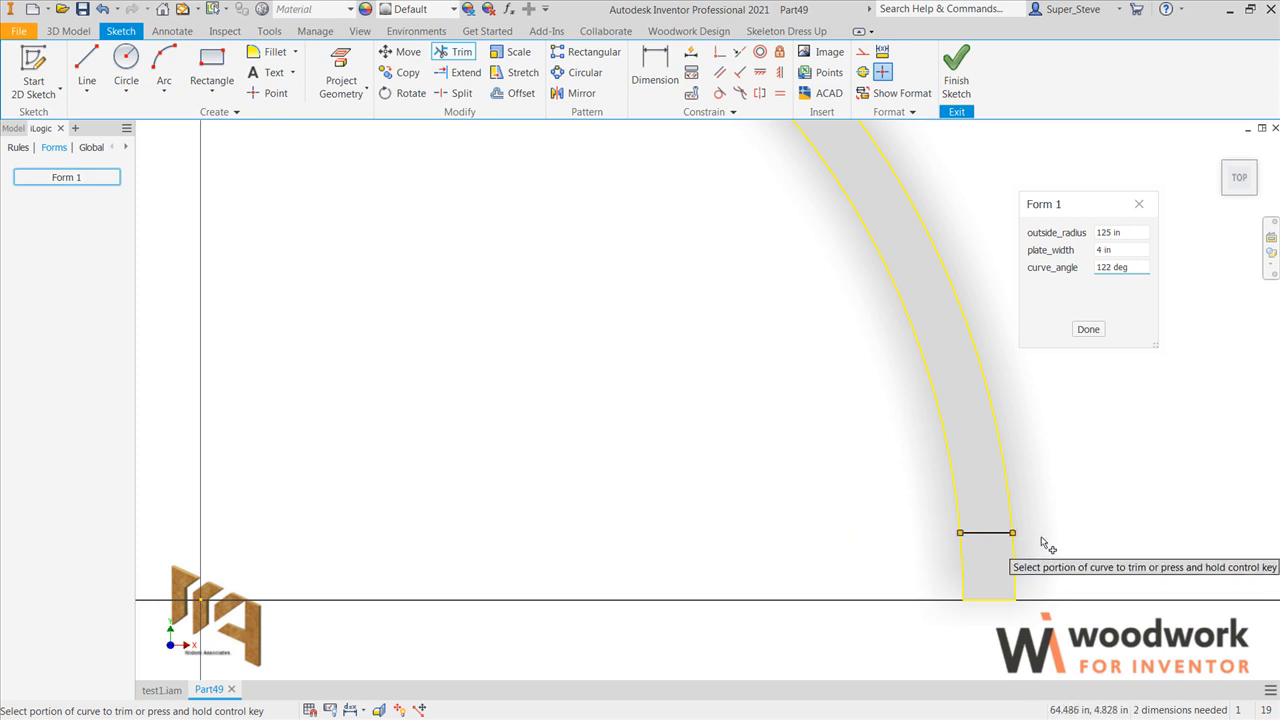
{"action": "left_click", "coordinate": [1042, 539]}
Step: Dimension the distance between the plate's horizontal end edge and its parallel crossing line as dado_with=.75
{"action": "key", "text": "d"}
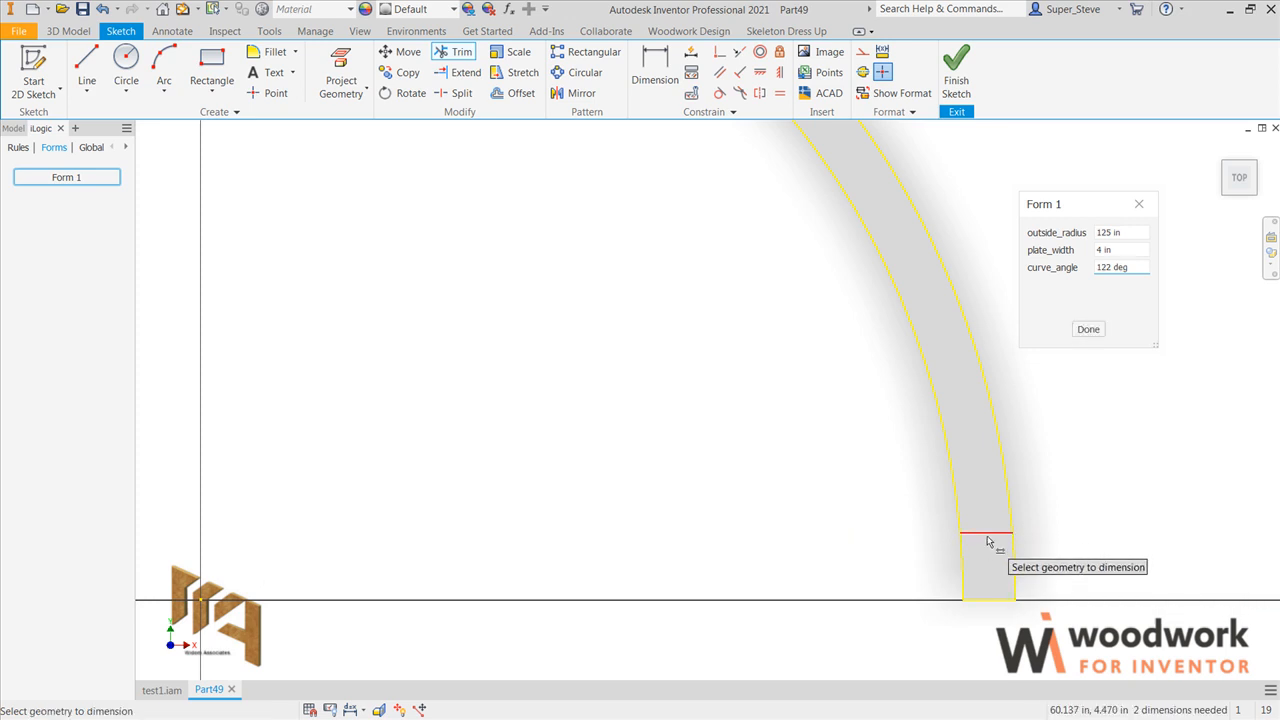
{"action": "left_click", "coordinate": [988, 534]}
{"action": "left_click", "coordinate": [996, 605]}
{"action": "left_click", "coordinate": [1064, 567]}
{"action": "type", "text": "d"}
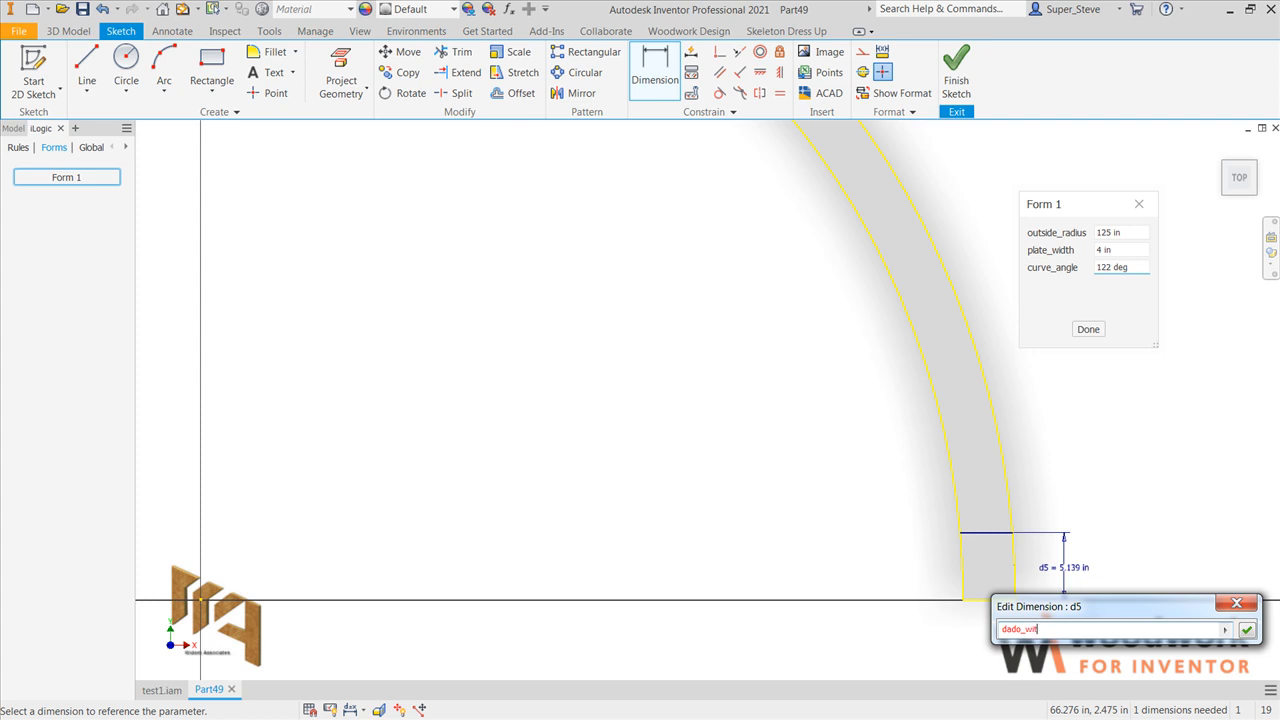
{"action": "type", "text": "ado_with=.7"}
{"action": "key", "text": "Return"}
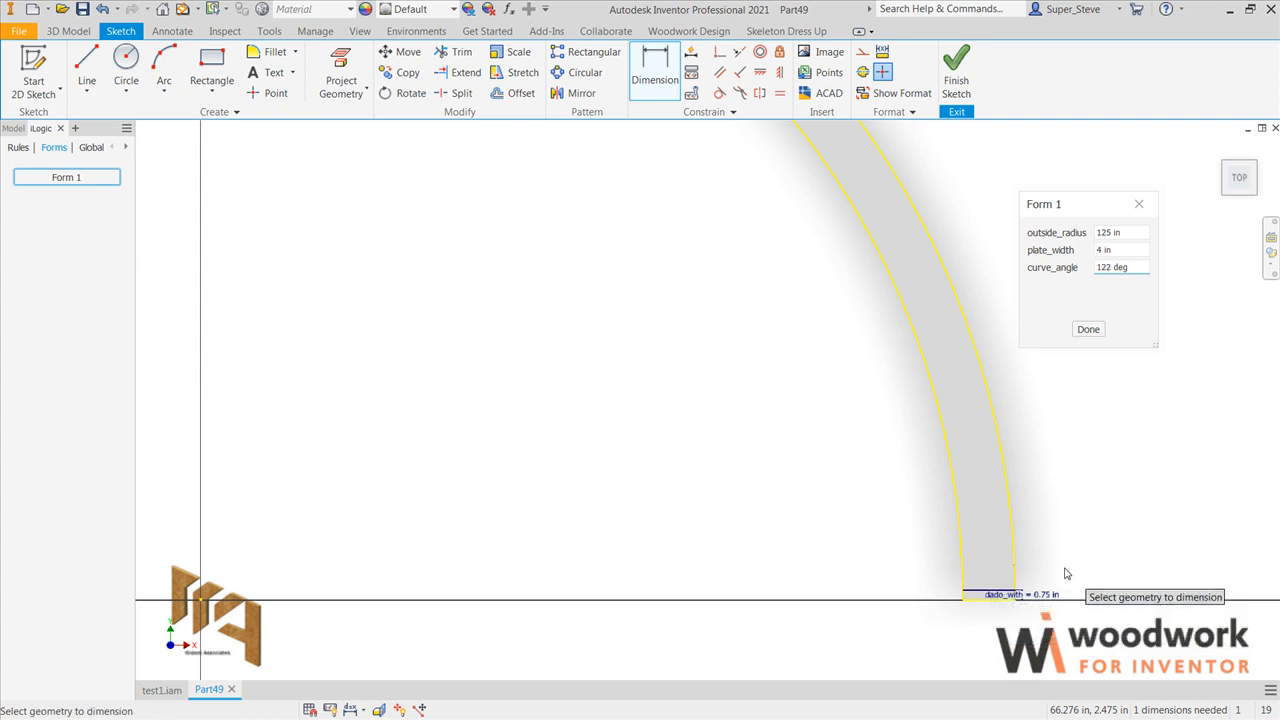
Step: Dimension the distance between the plate's slanted end edge and its parallel crossing line, referencing the existing dado_with dimension
{"action": "scroll", "coordinate": [1065, 573], "scroll_direction": "down", "scroll_amount": 2}
{"action": "left_click", "coordinate": [342, 169]}
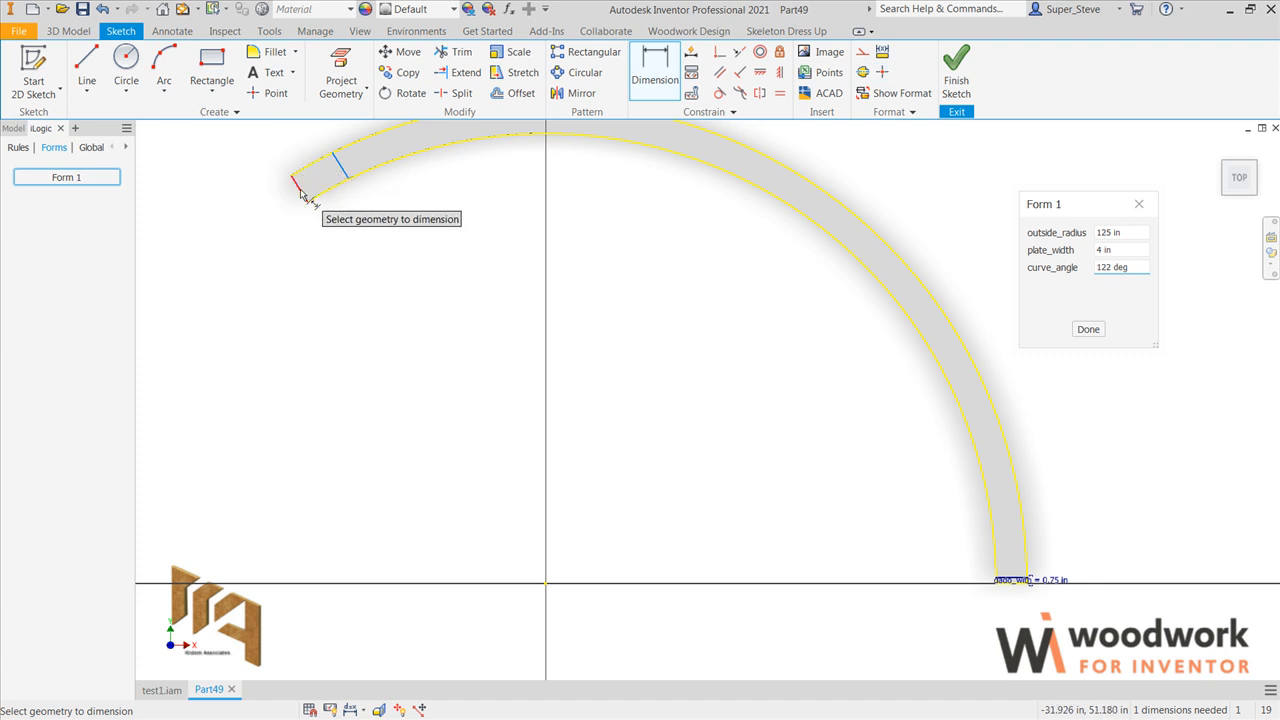
{"action": "left_click", "coordinate": [301, 193]}
{"action": "left_click", "coordinate": [349, 221]}
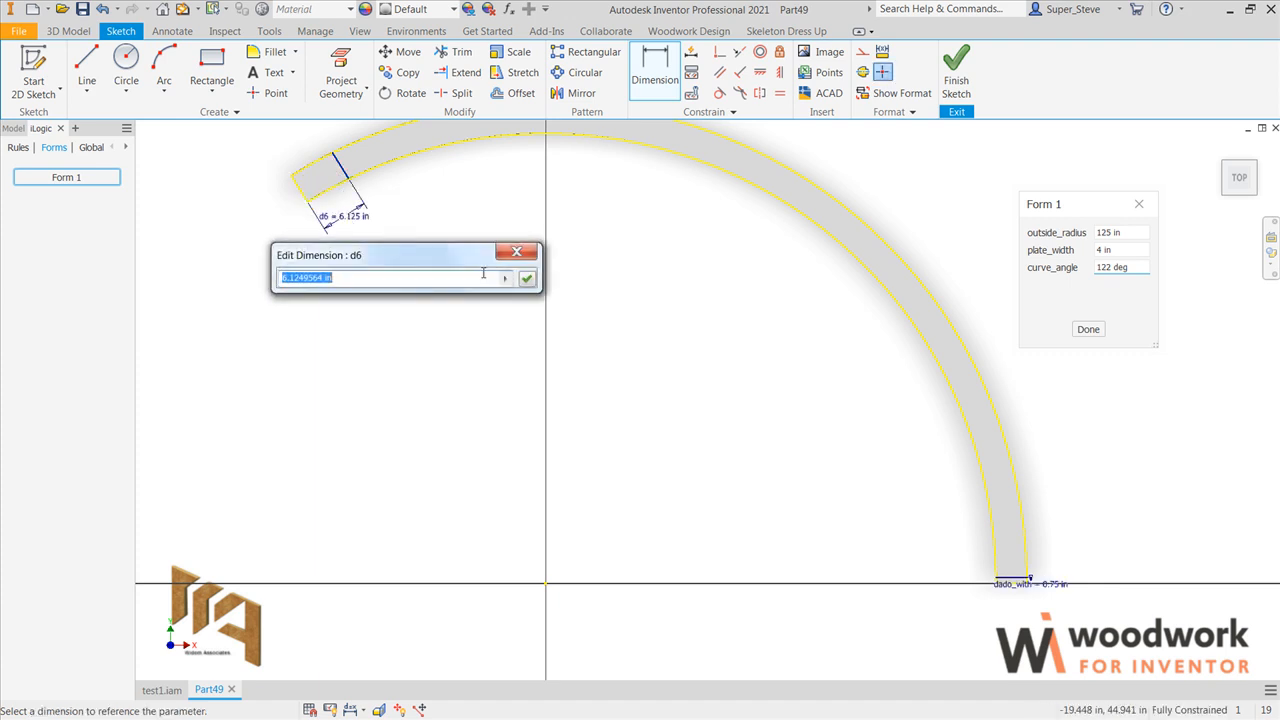
{"action": "left_click", "coordinate": [1031, 584]}
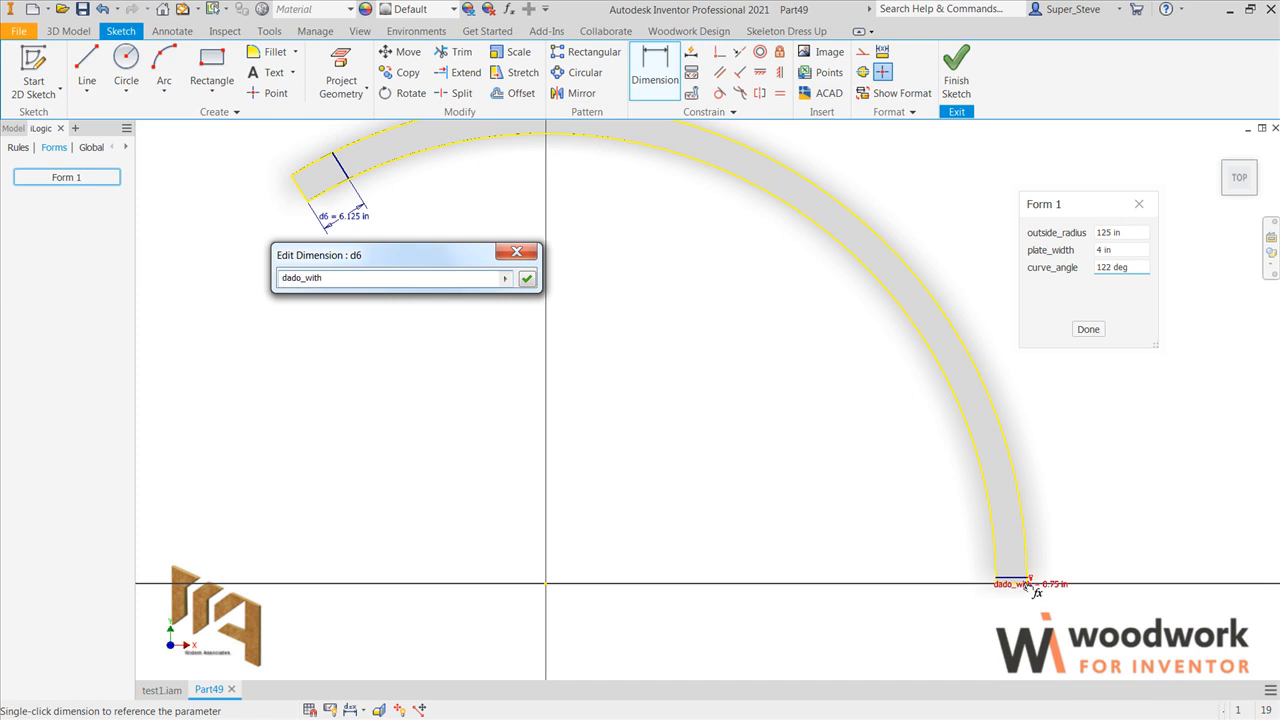
{"action": "left_click", "coordinate": [527, 281]}
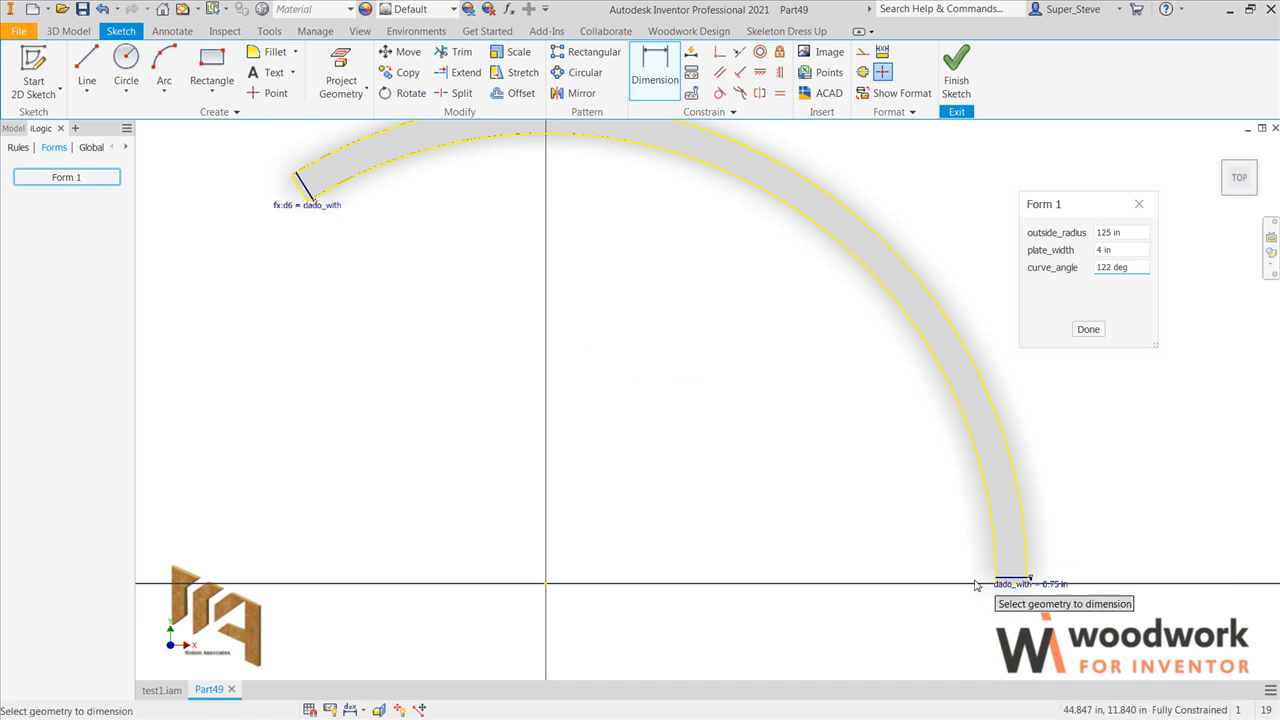
Step: Start an extrusion using the narrow dado profiles at both ends of the plate
{"action": "left_click", "coordinate": [1218, 154]}
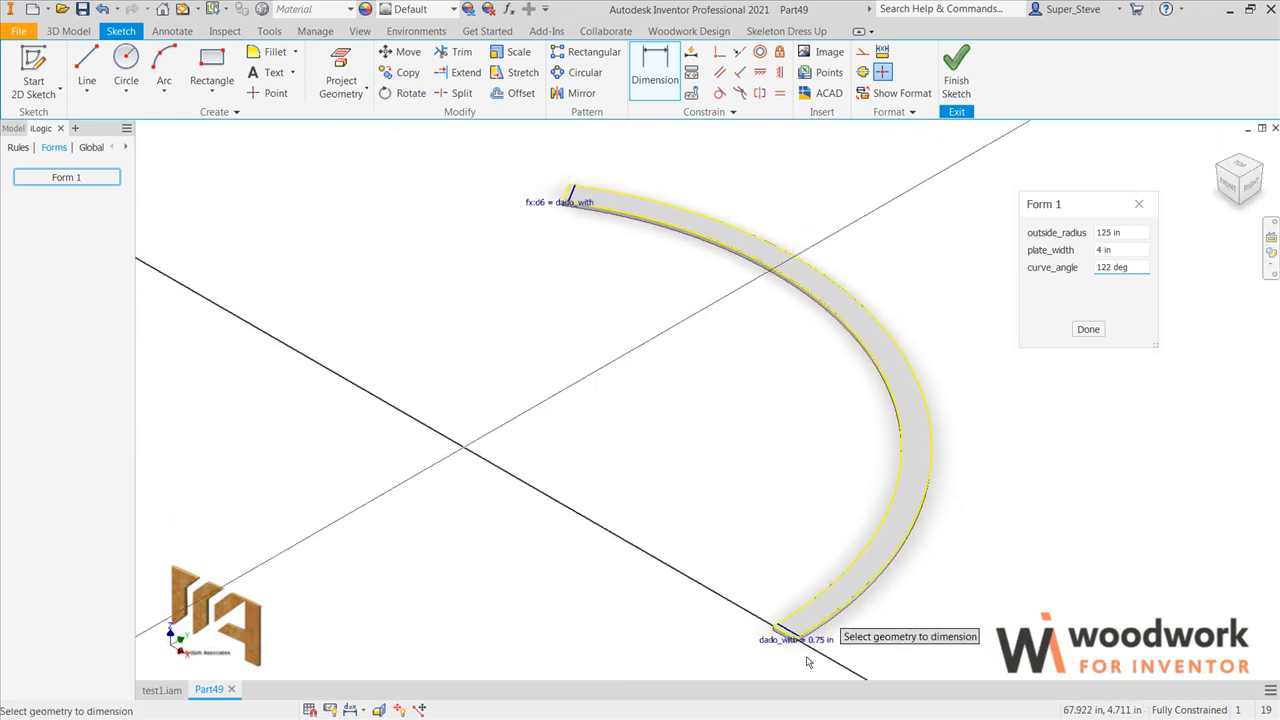
{"action": "scroll", "coordinate": [773, 638], "scroll_direction": "up", "scroll_amount": 5}
{"action": "scroll", "coordinate": [773, 638], "scroll_direction": "up", "scroll_amount": 1}
{"action": "key", "text": "e"}
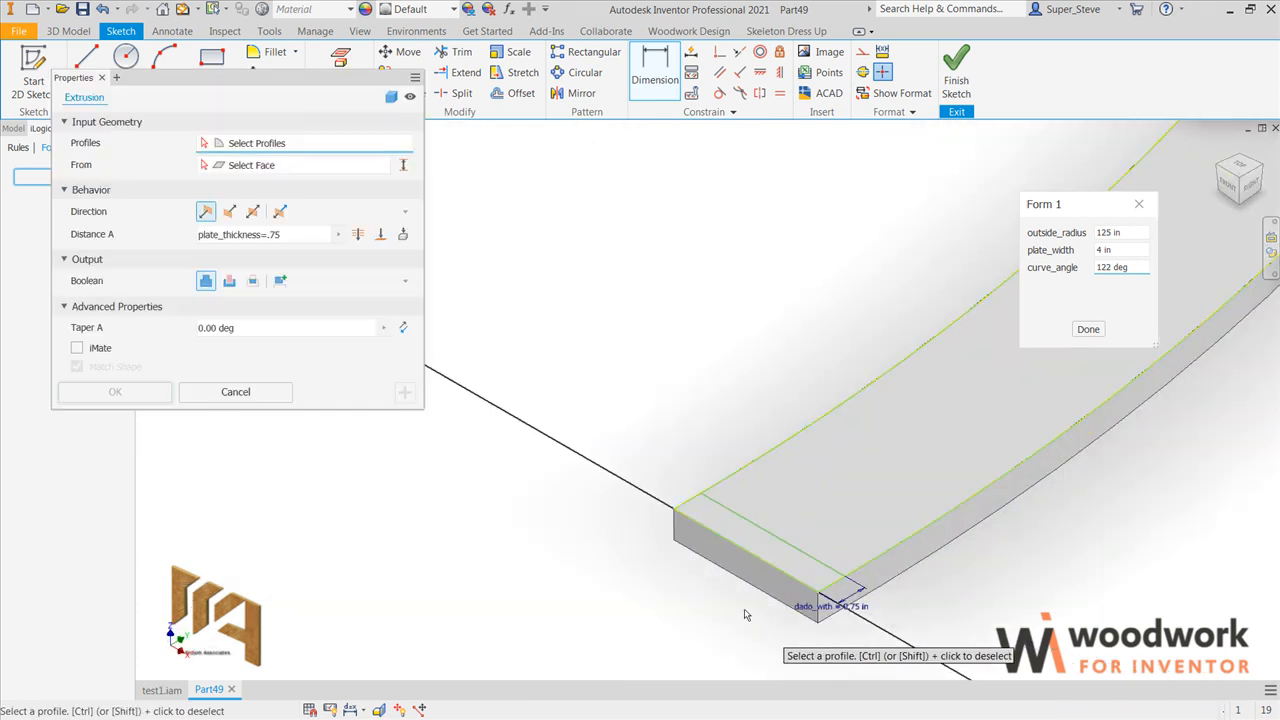
{"action": "left_click", "coordinate": [754, 548]}
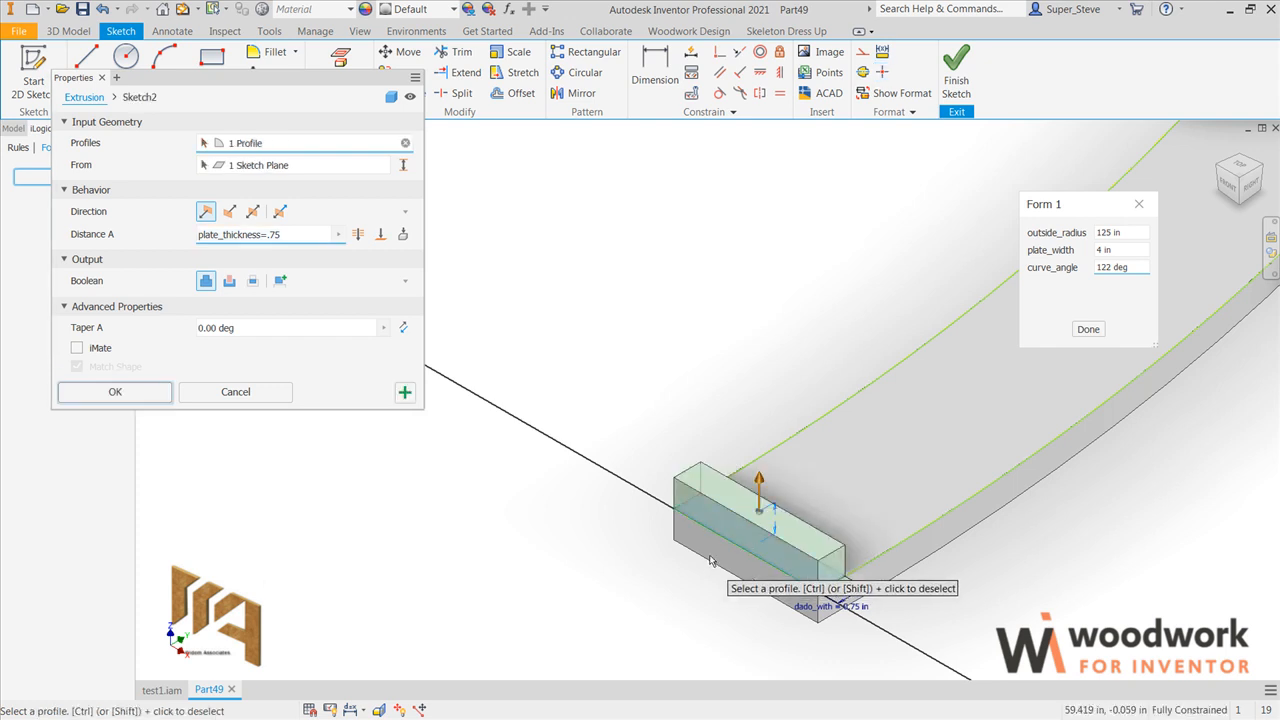
{"action": "scroll", "coordinate": [709, 558], "scroll_direction": "down", "scroll_amount": 5}
{"action": "middle_click_drag", "start_coordinate": [599, 442], "coordinate": [1008, 711]}
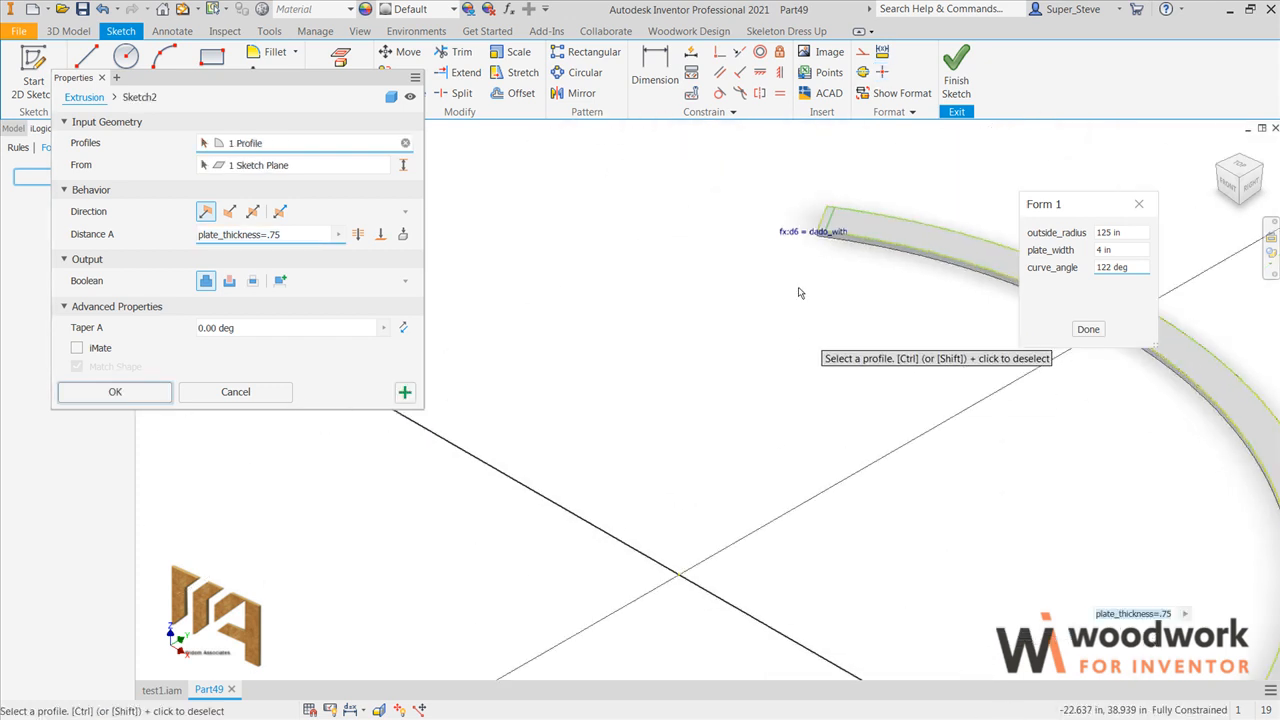
{"action": "scroll", "coordinate": [835, 219], "scroll_direction": "up", "scroll_amount": 5}
{"action": "scroll", "coordinate": [820, 216], "scroll_direction": "up", "scroll_amount": 3}
{"action": "left_click", "coordinate": [798, 208]}
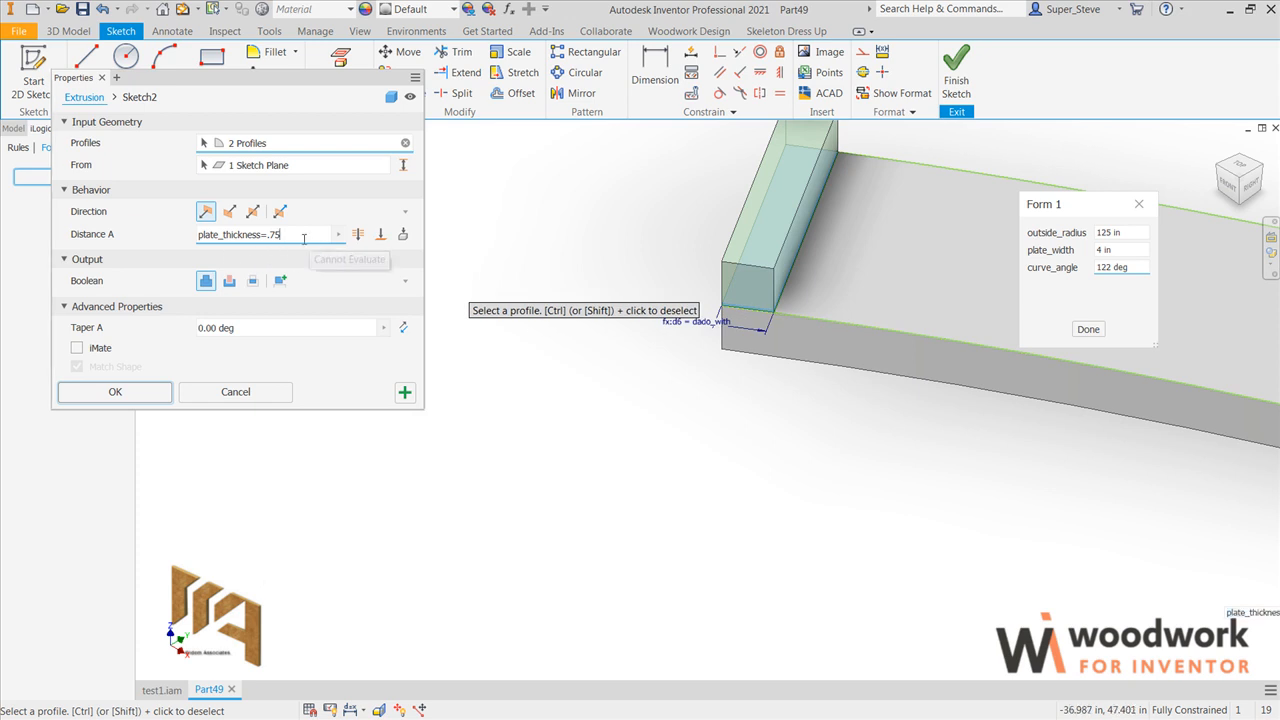
Step: Set the extrusion distance to dado_depth=.25 and cut both dado profiles out of the plate
{"action": "left_click_drag", "start_coordinate": [284, 236], "coordinate": [190, 240]}
{"action": "type", "text": "dado_depth=."}
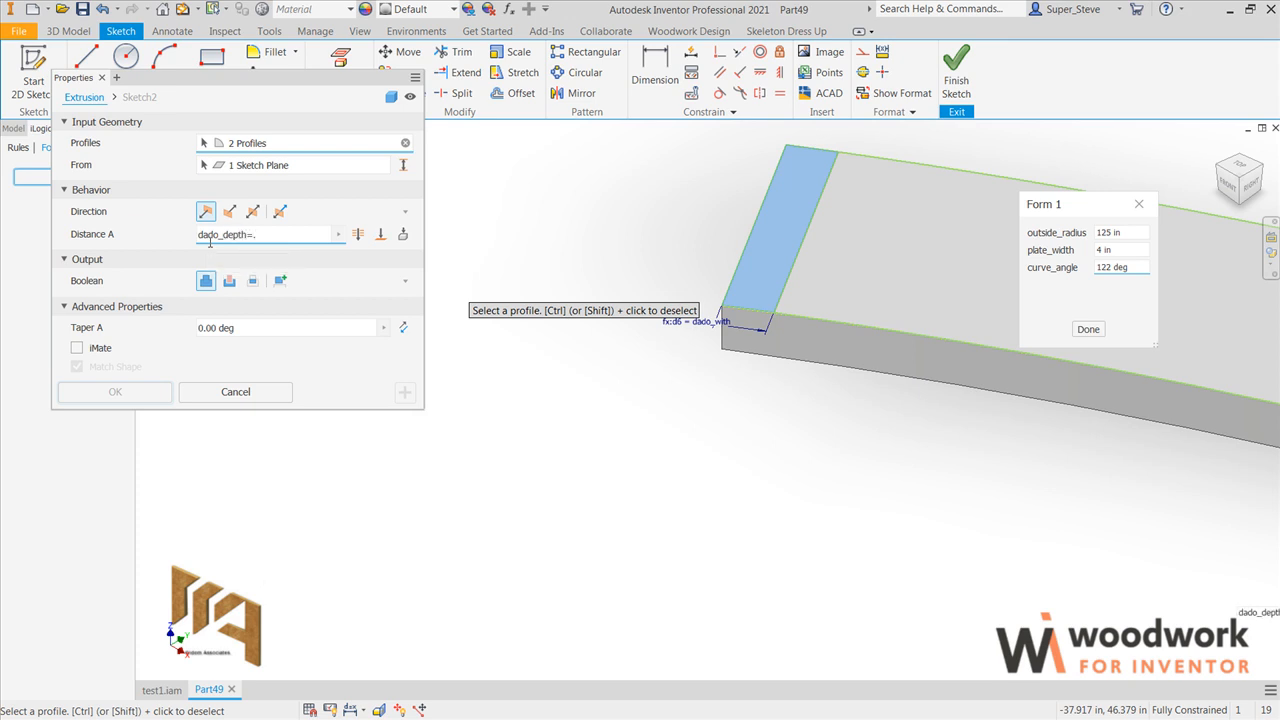
{"action": "type", "text": "5"}
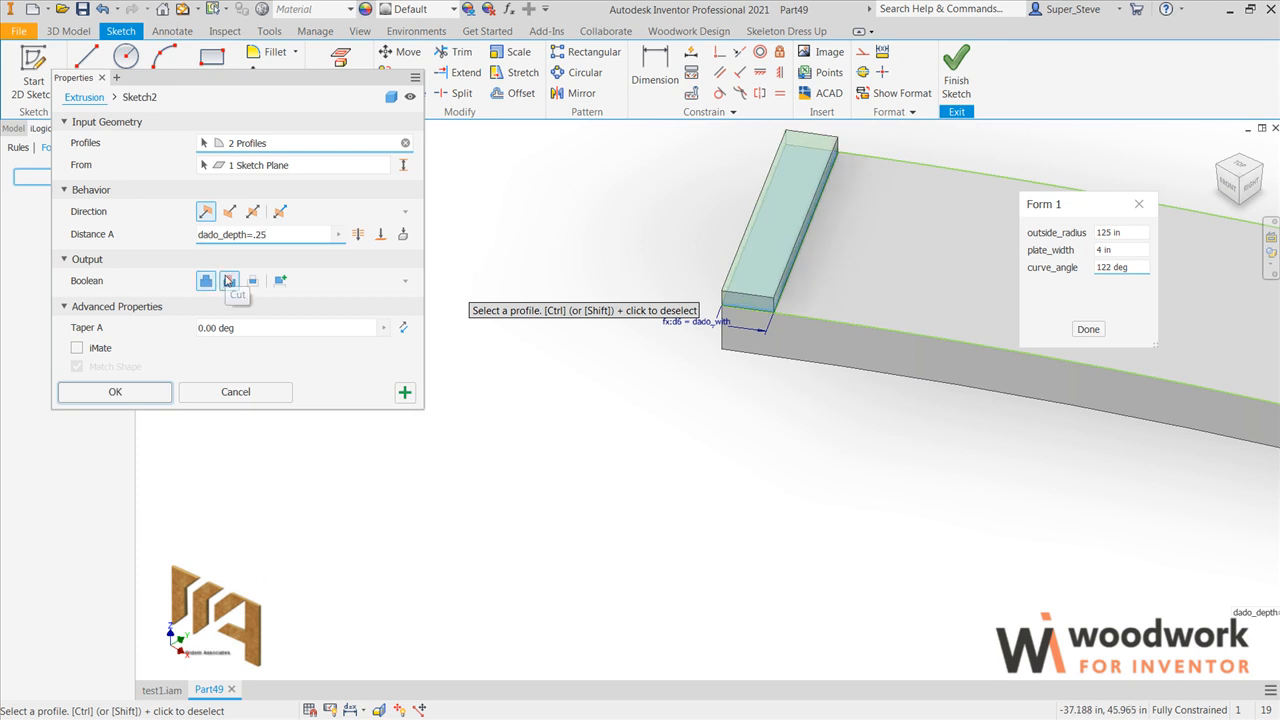
{"action": "left_click", "coordinate": [229, 281]}
{"action": "left_click", "coordinate": [137, 391]}
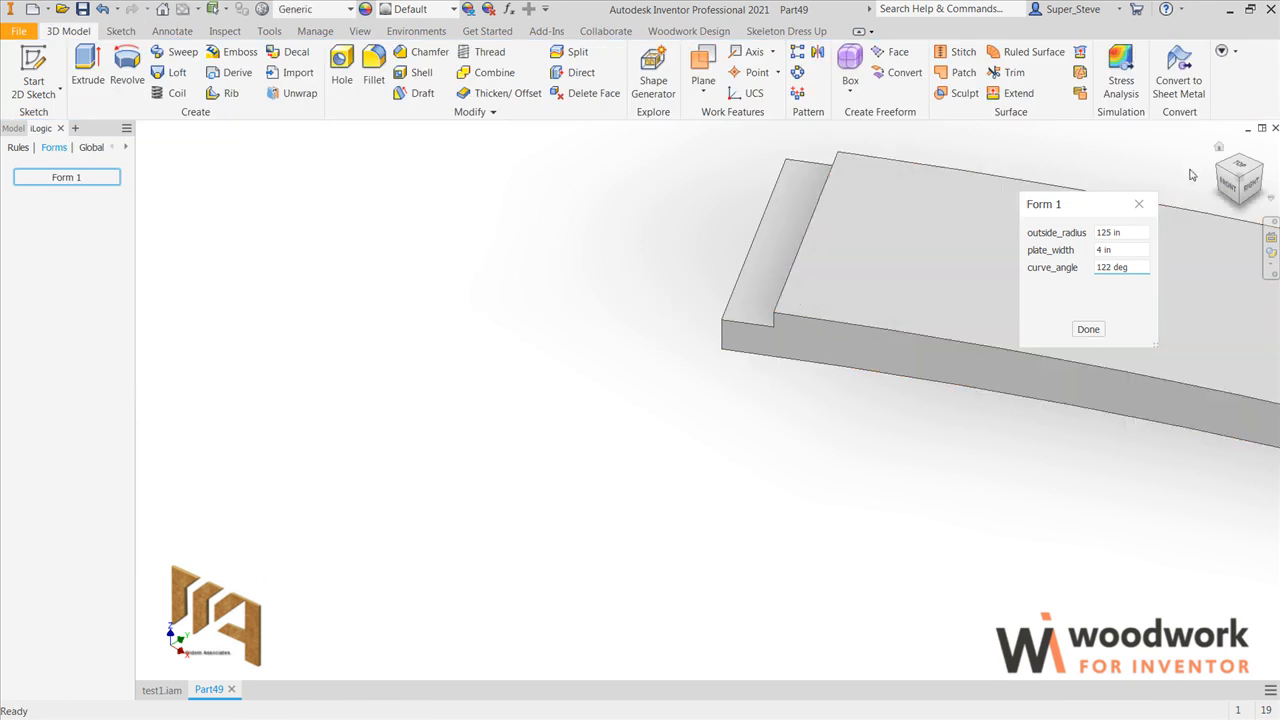
Step: Start a rectangular pattern of the end dado cut with the plate's outer curved edge as its first direction
{"action": "left_click", "coordinate": [1218, 148]}
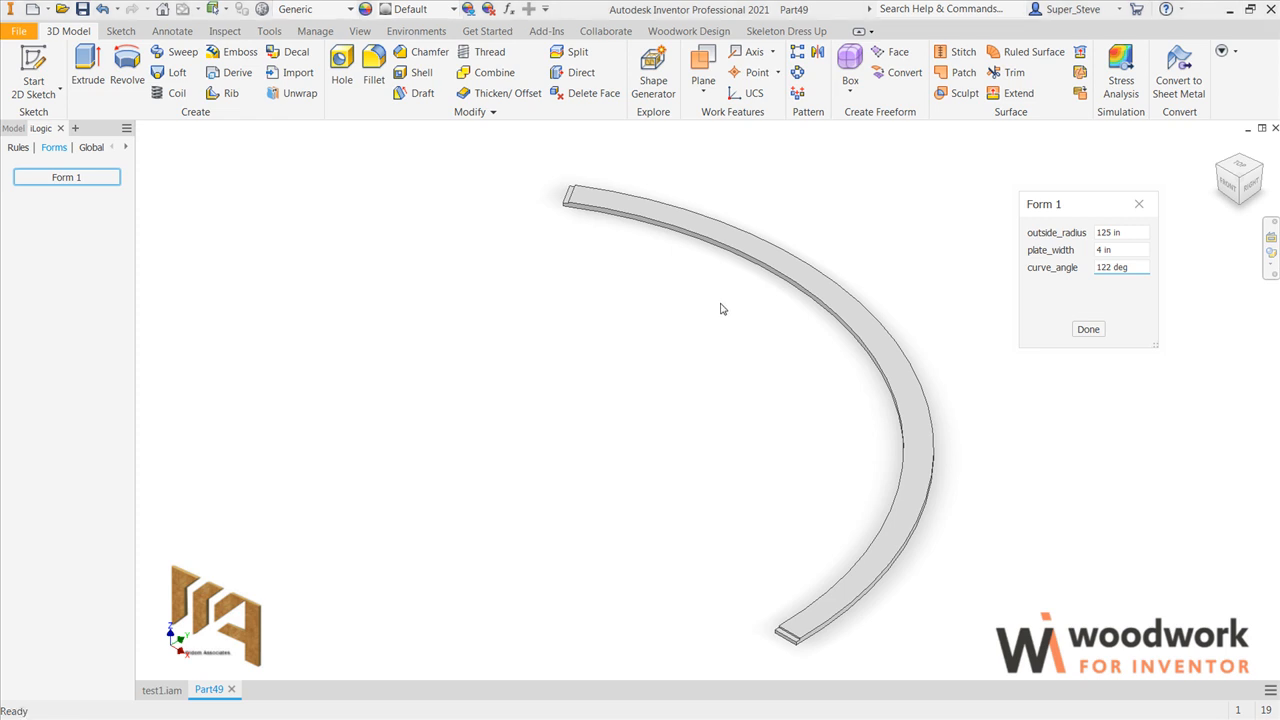
{"action": "left_click", "coordinate": [798, 53]}
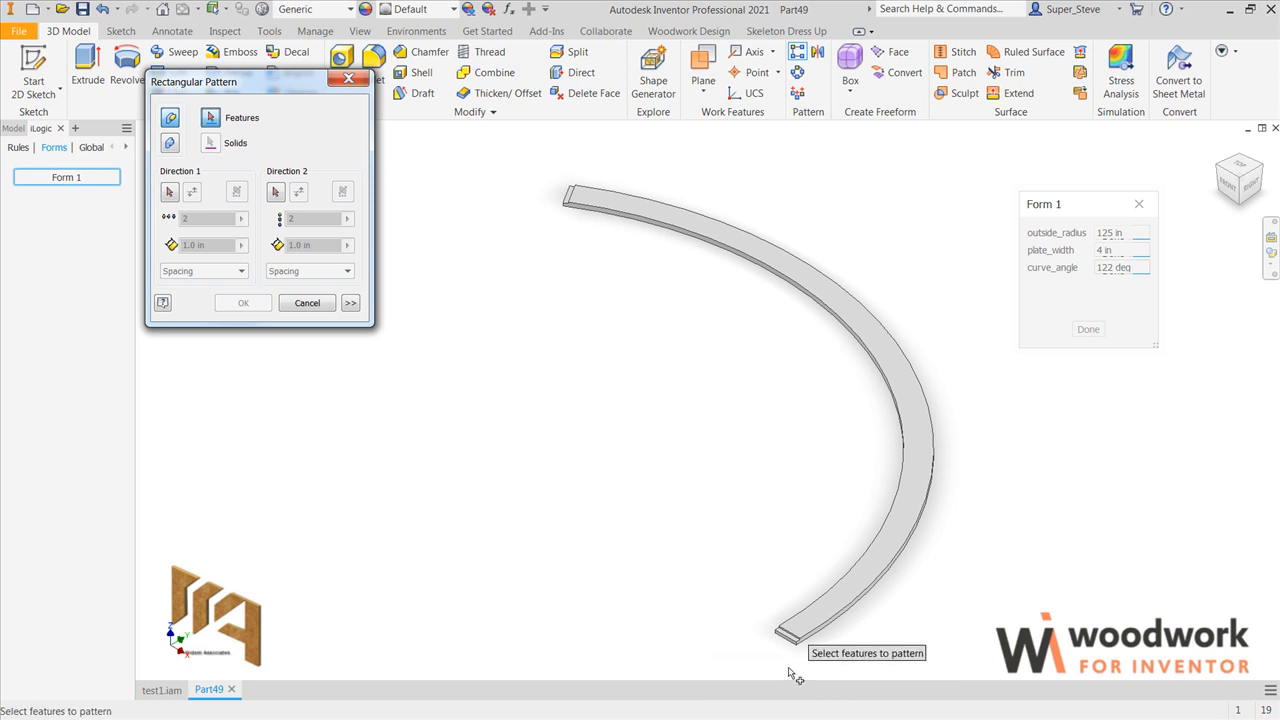
{"action": "scroll", "coordinate": [795, 650], "scroll_direction": "up", "scroll_amount": 5}
{"action": "left_click", "coordinate": [805, 567]}
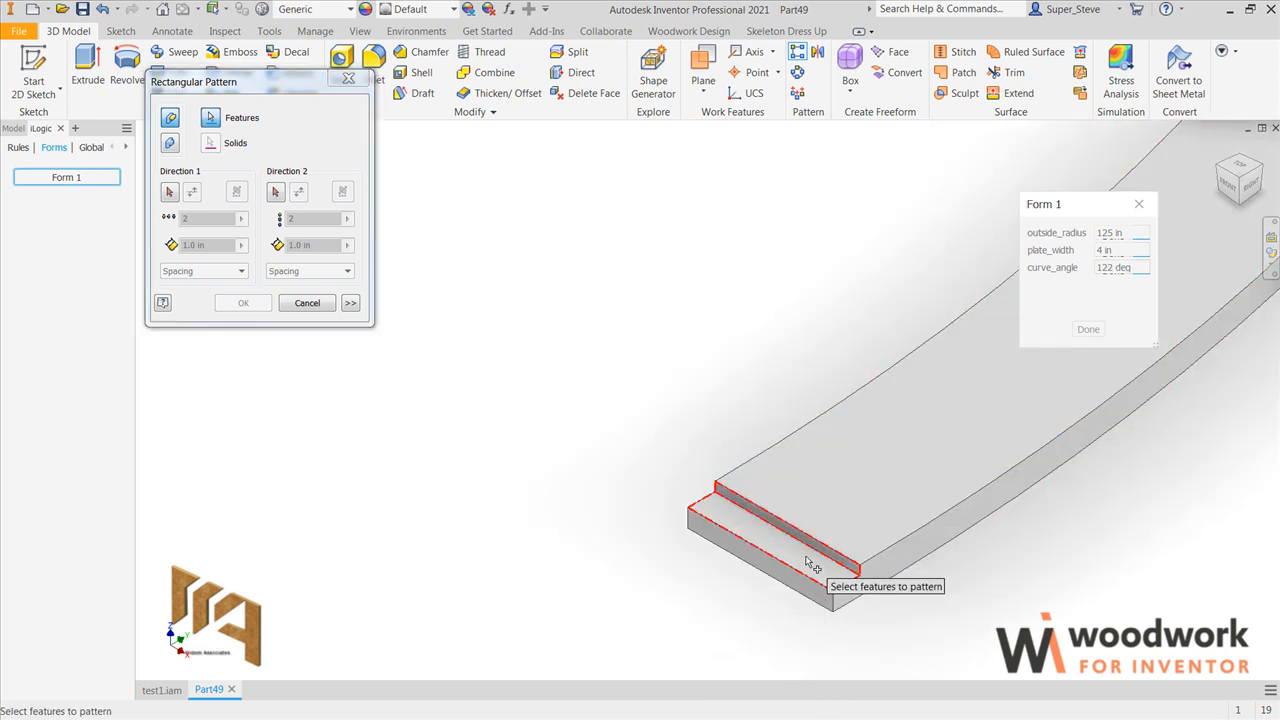
{"action": "scroll", "coordinate": [655, 590], "scroll_direction": "down", "scroll_amount": 5}
{"action": "scroll", "coordinate": [655, 590], "scroll_direction": "down", "scroll_amount": 2}
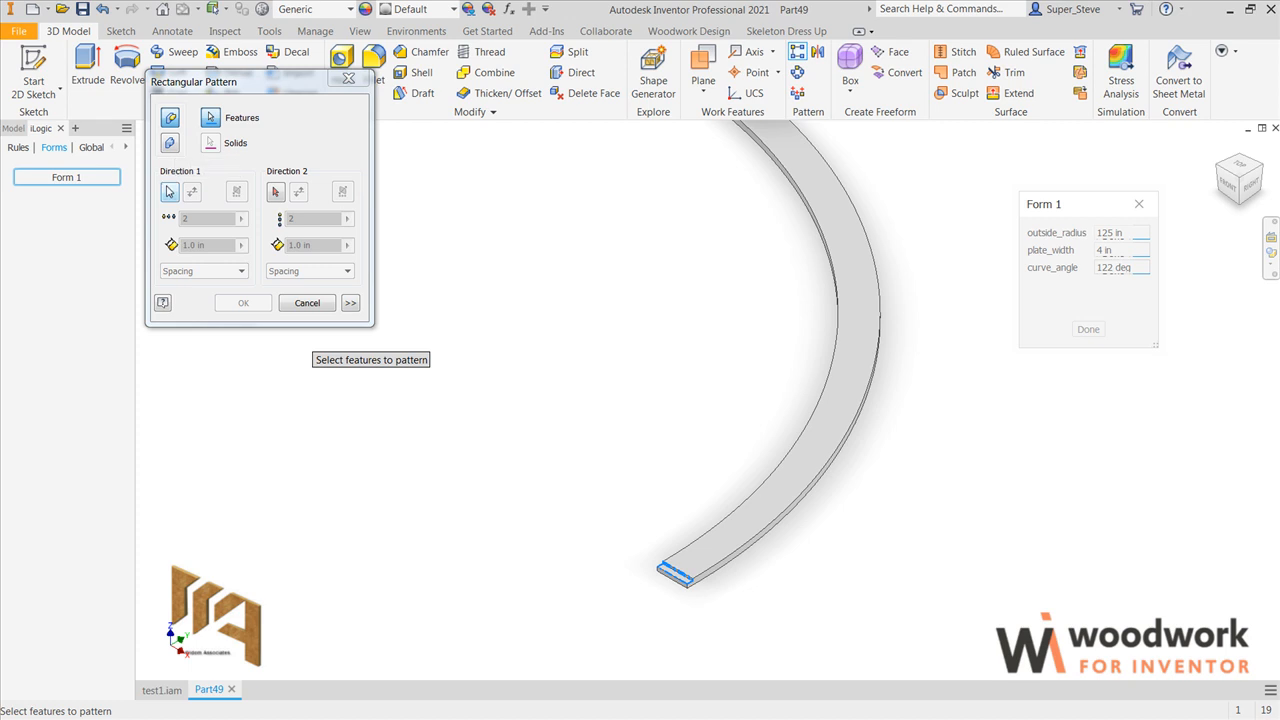
{"action": "left_click", "coordinate": [169, 191]}
{"action": "scroll", "coordinate": [680, 595], "scroll_direction": "up", "scroll_amount": 3}
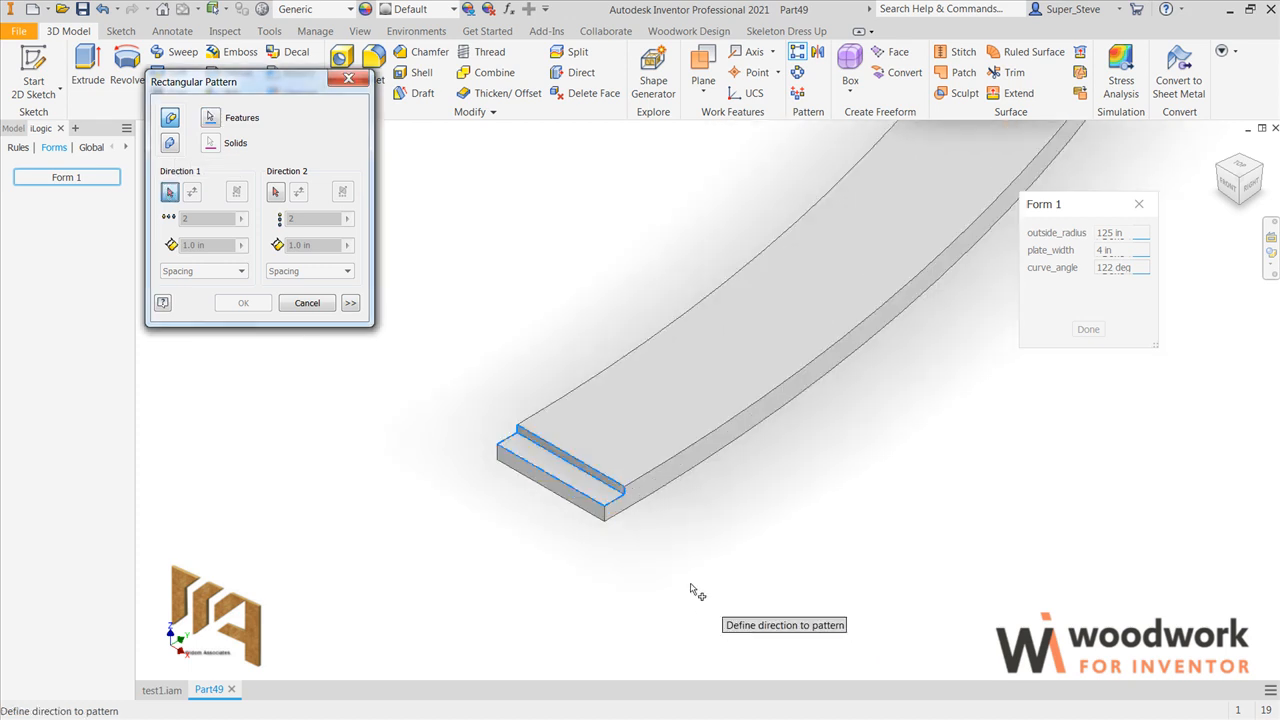
{"action": "left_click", "coordinate": [648, 494]}
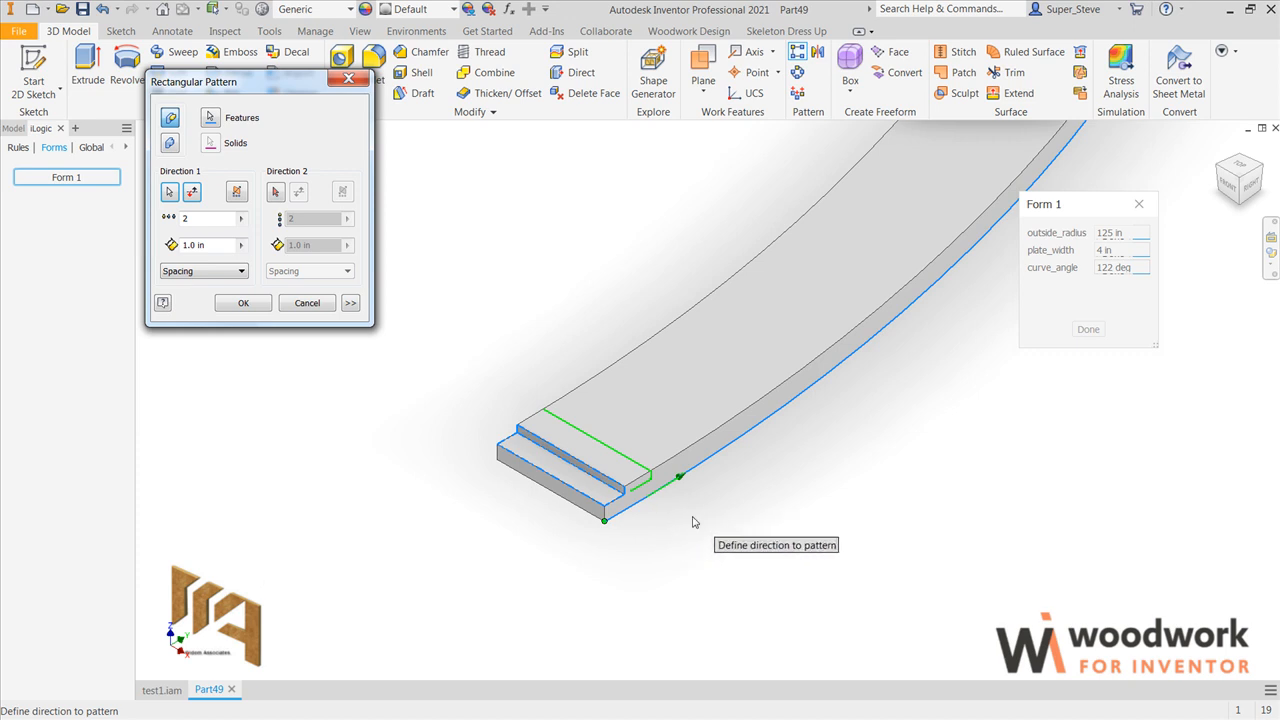
Step: Set the pattern's first-direction count to dado_count=6 and its spacing method to Curve Length
{"action": "scroll", "coordinate": [694, 520], "scroll_direction": "down", "scroll_amount": 3}
{"action": "left_click", "coordinate": [205, 218]}
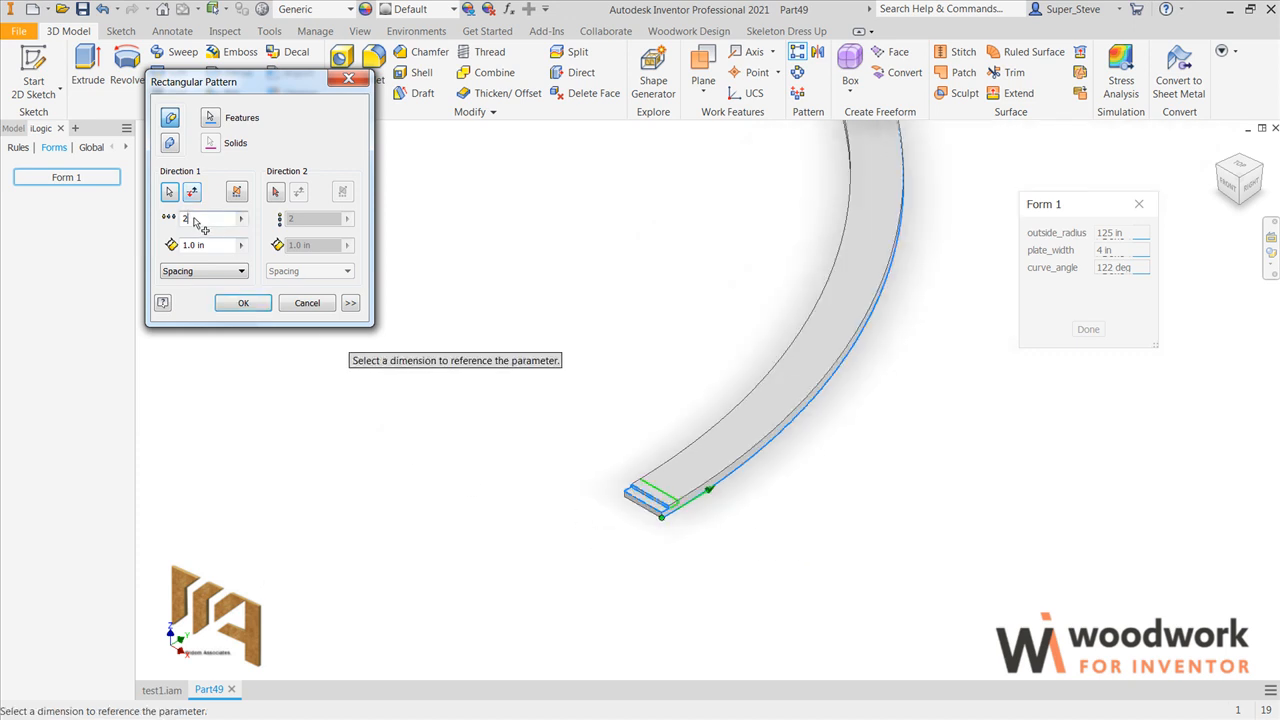
{"action": "type", "text": "dado_count"}
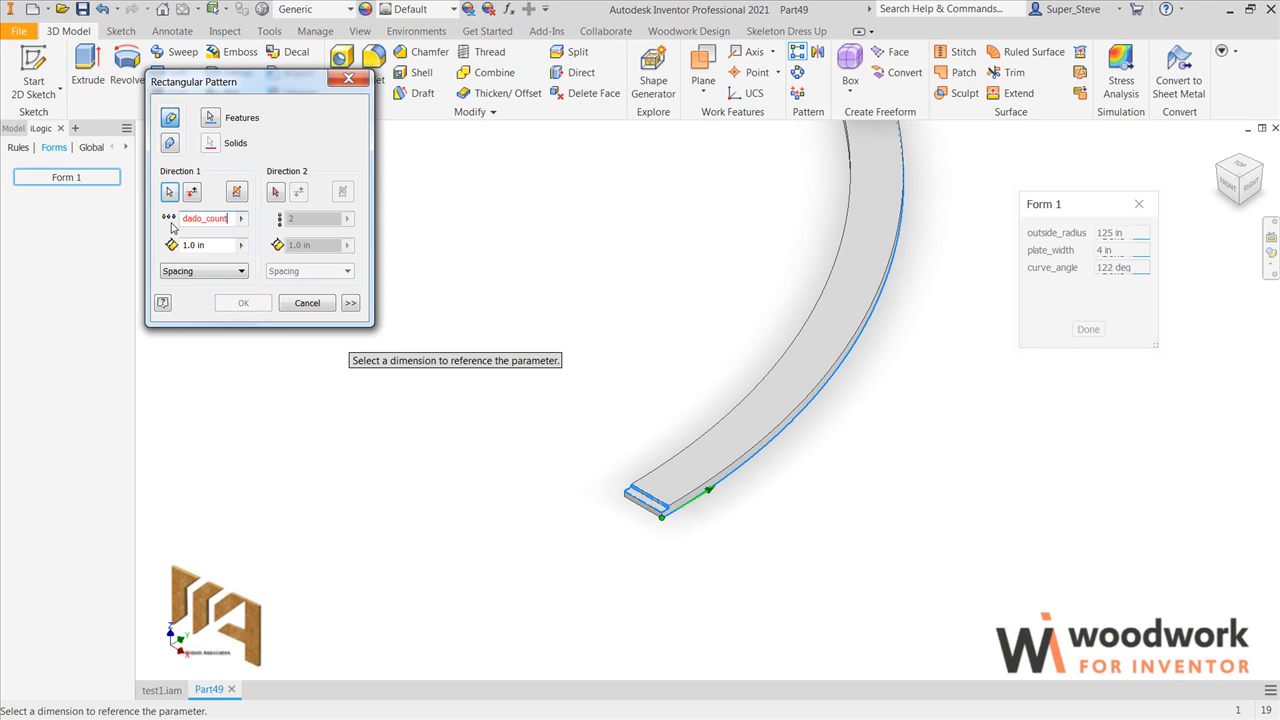
{"action": "type", "text": "=6"}
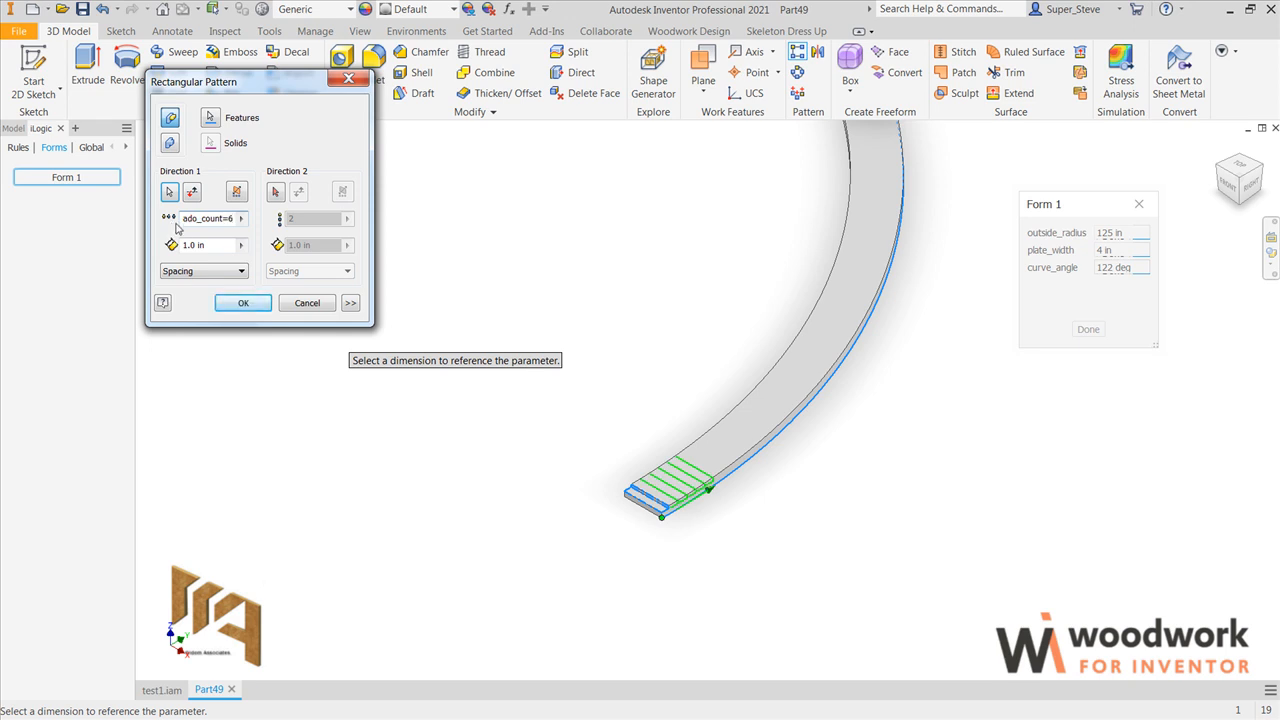
{"action": "left_click", "coordinate": [242, 271]}
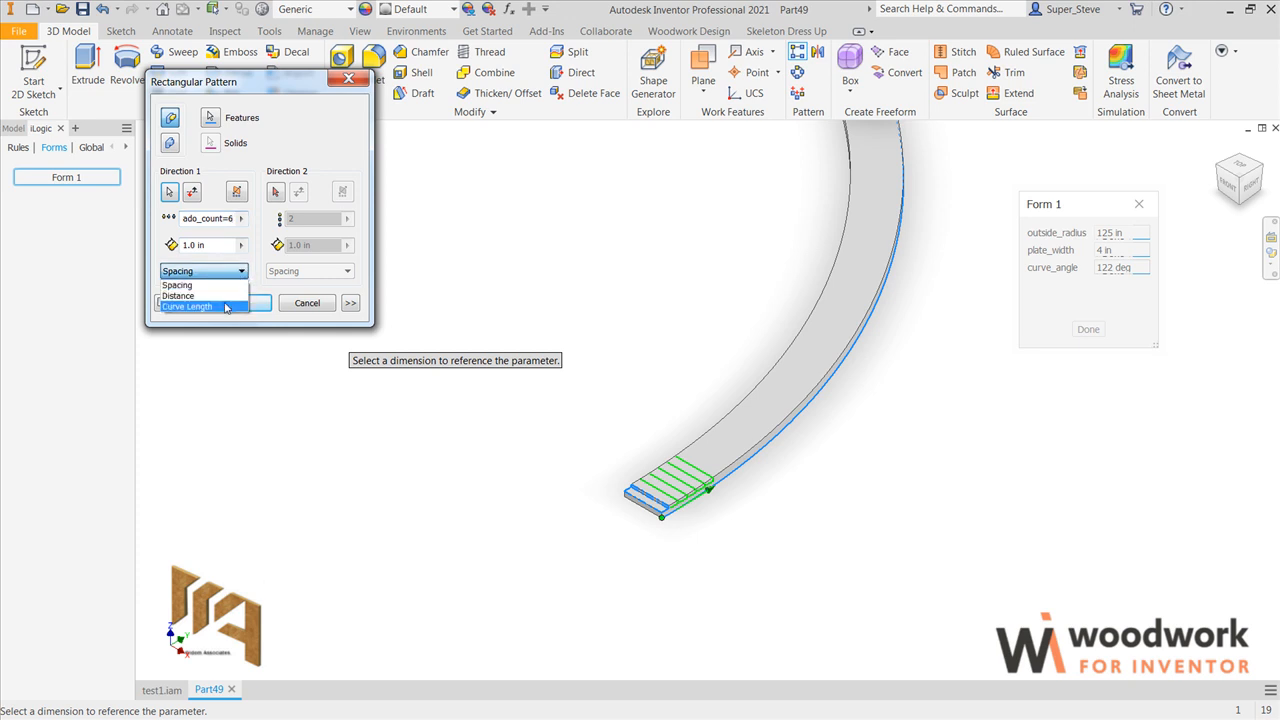
{"action": "left_click", "coordinate": [227, 307]}
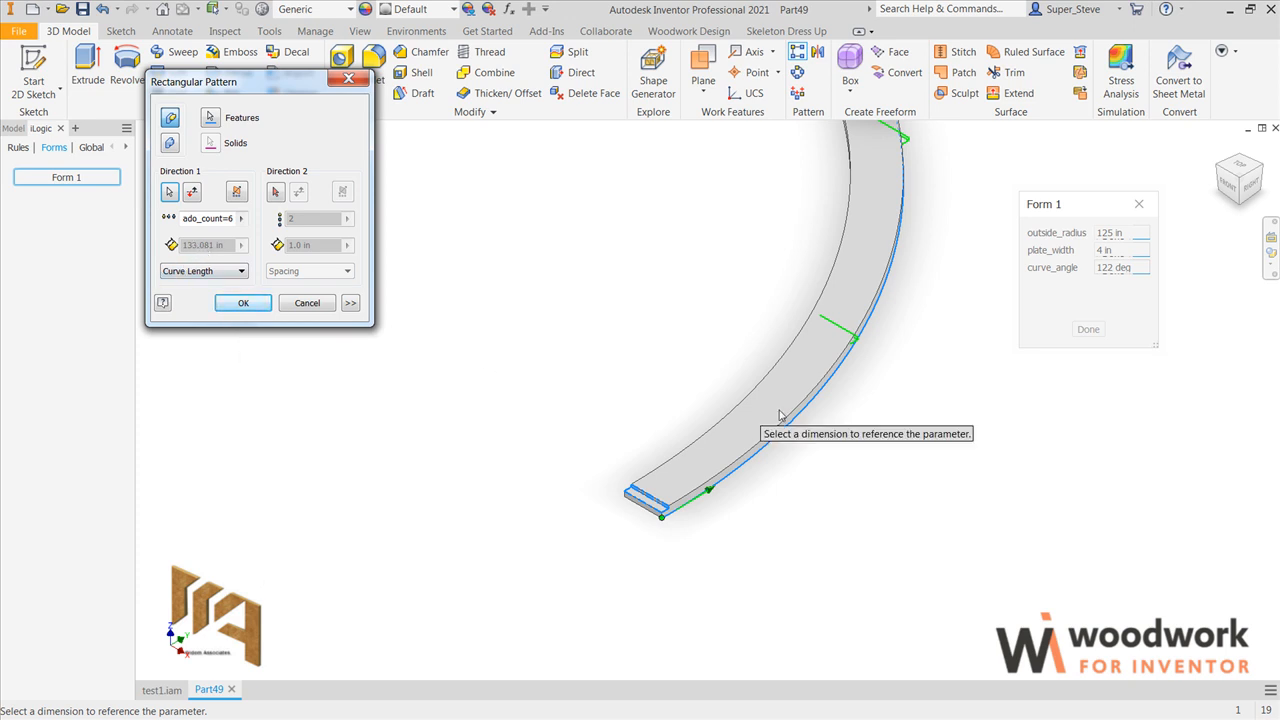
Step: Orient the patterned dados to Direction1 so they follow the curve, and create the pattern
{"action": "scroll", "coordinate": [675, 398], "scroll_direction": "down", "scroll_amount": 5}
{"action": "scroll", "coordinate": [600, 217], "scroll_direction": "up", "scroll_amount": 5}
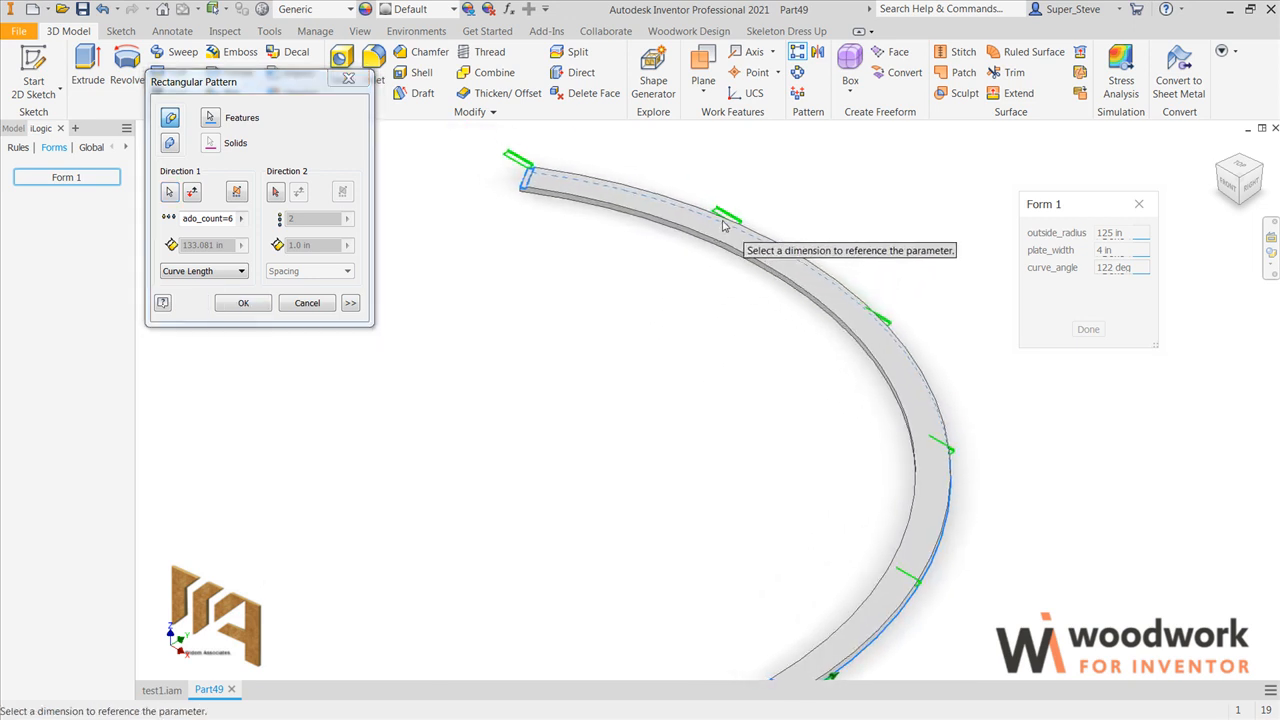
{"action": "left_click", "coordinate": [350, 304]}
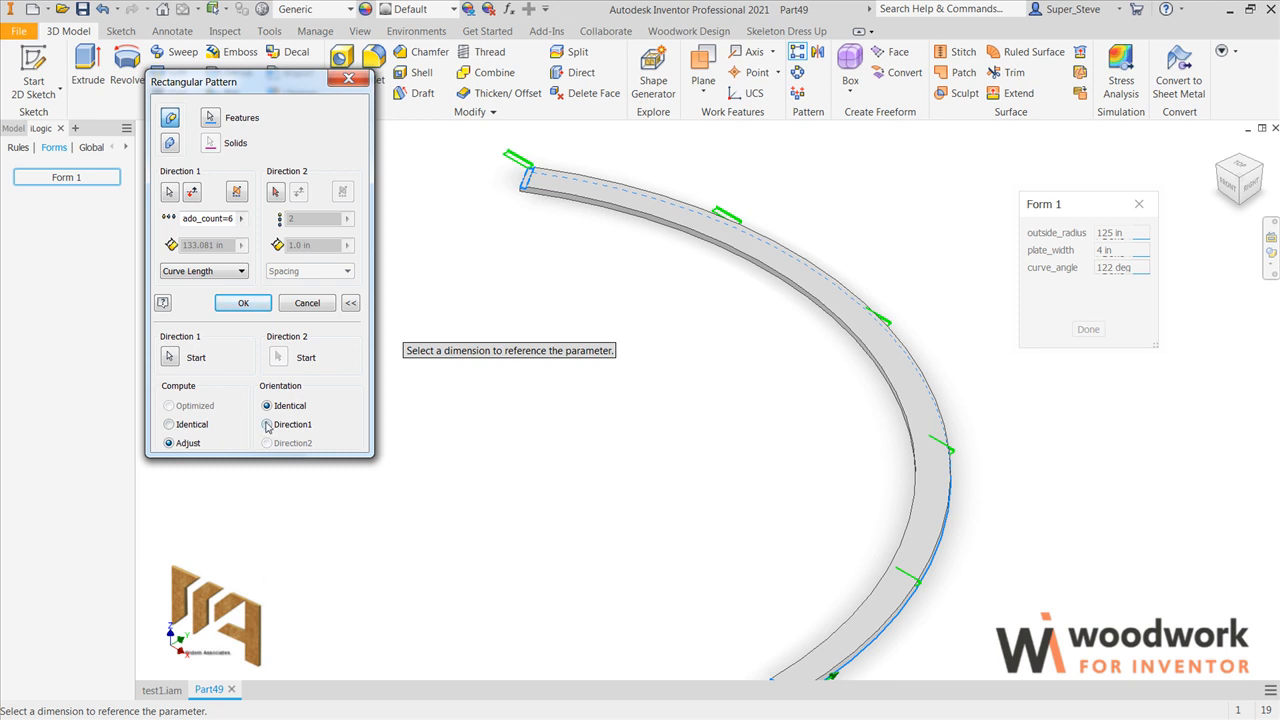
{"action": "left_click", "coordinate": [267, 425]}
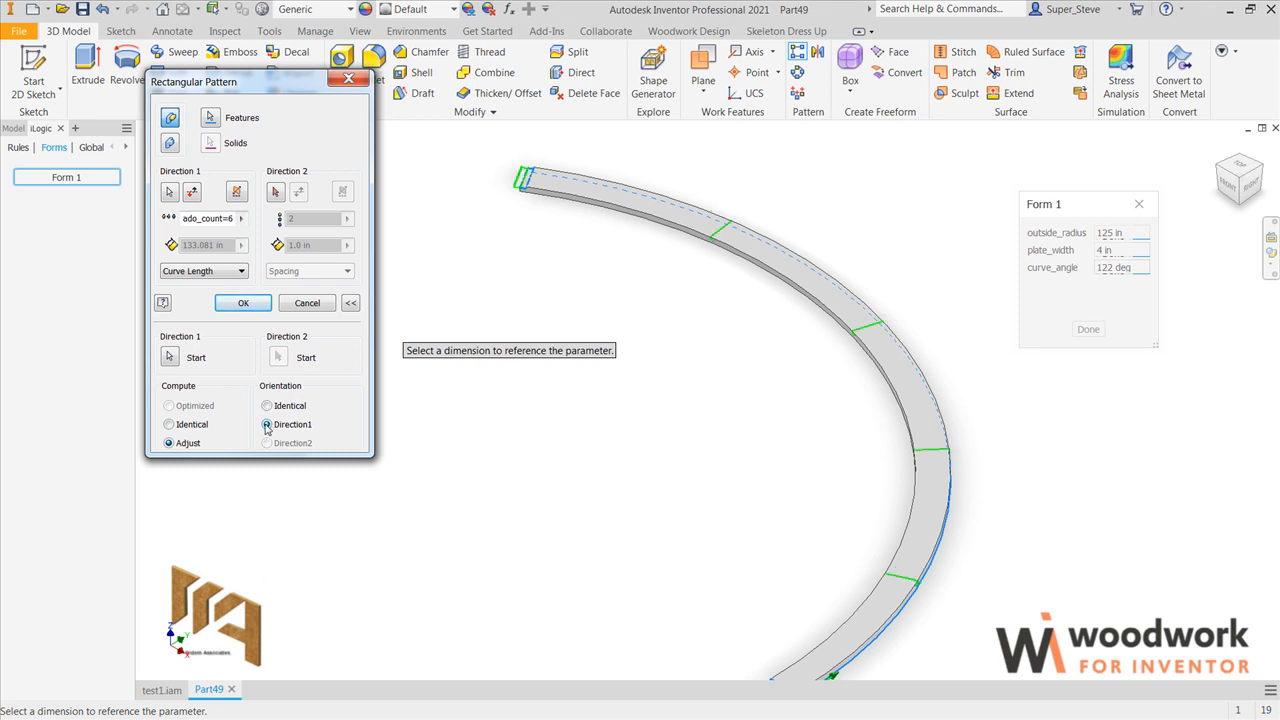
{"action": "left_click", "coordinate": [241, 304]}
{"action": "middle_click_drag", "start_coordinate": [511, 320], "coordinate": [460, 287]}
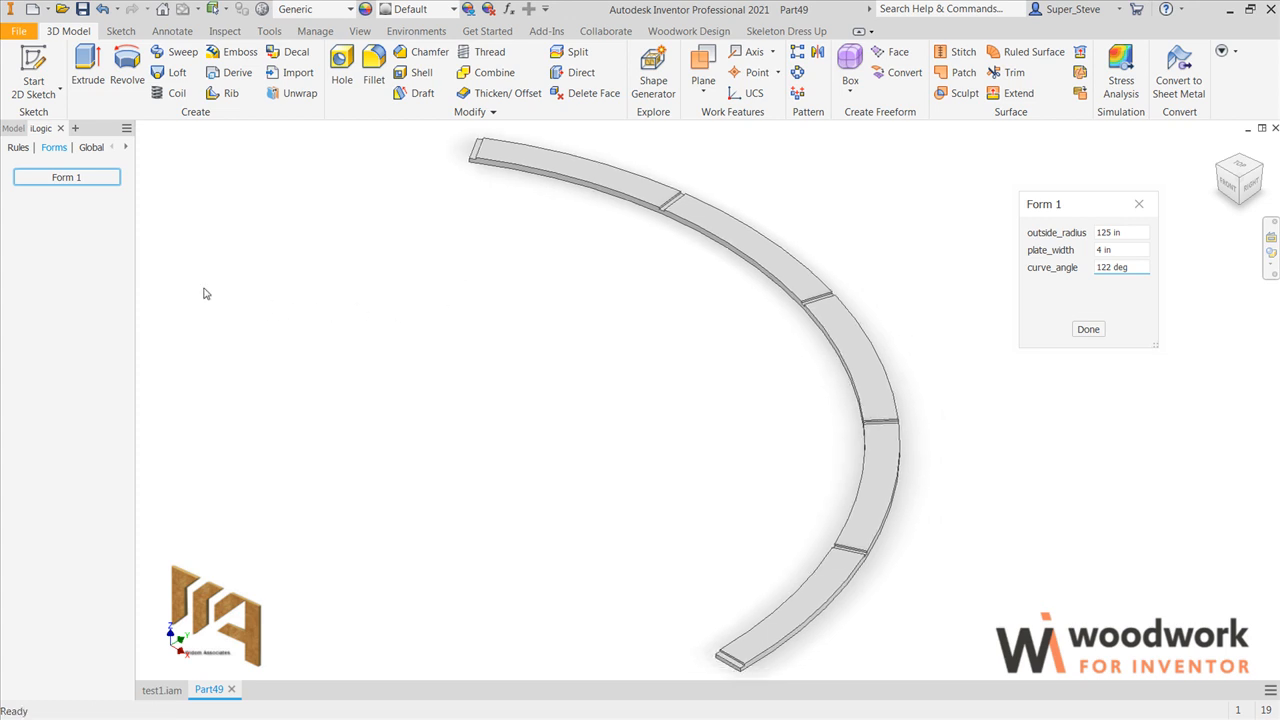
Step: Edit Form 1 to add the plate_thickness, dado_with, dado_depth and dado_count parameters below curve_angle
{"action": "right_click", "coordinate": [67, 186]}
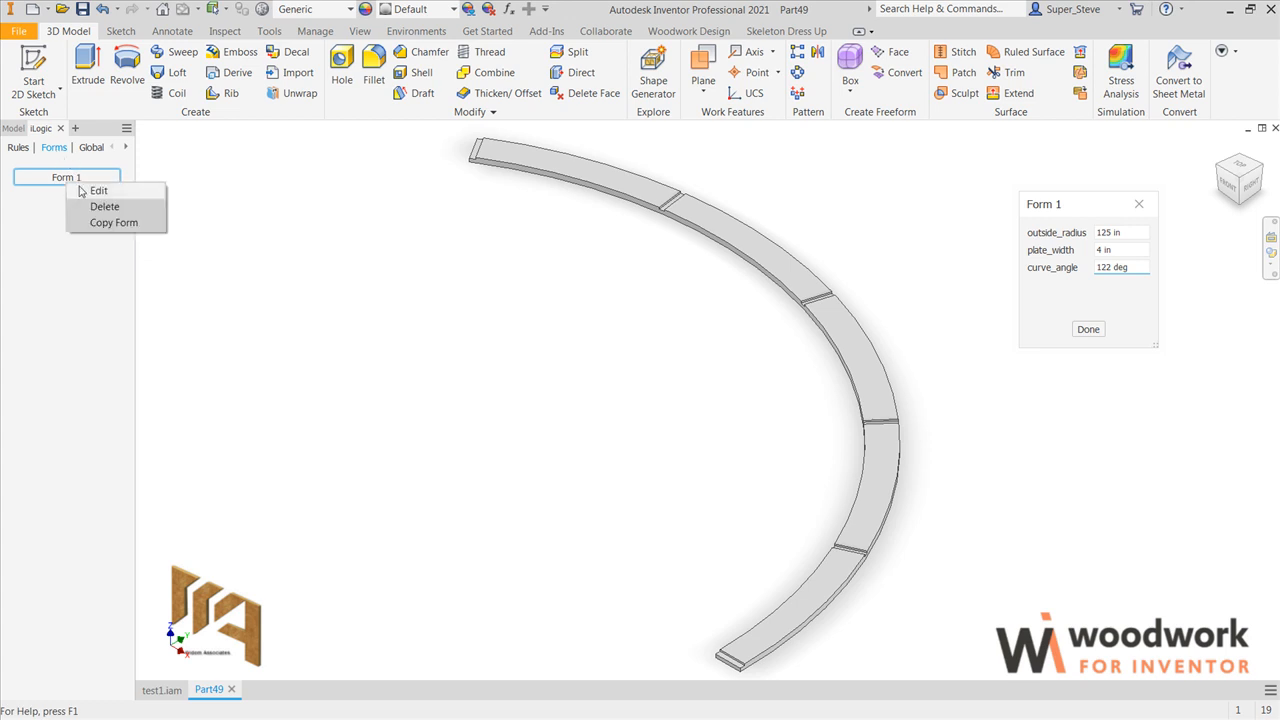
{"action": "left_click", "coordinate": [83, 191]}
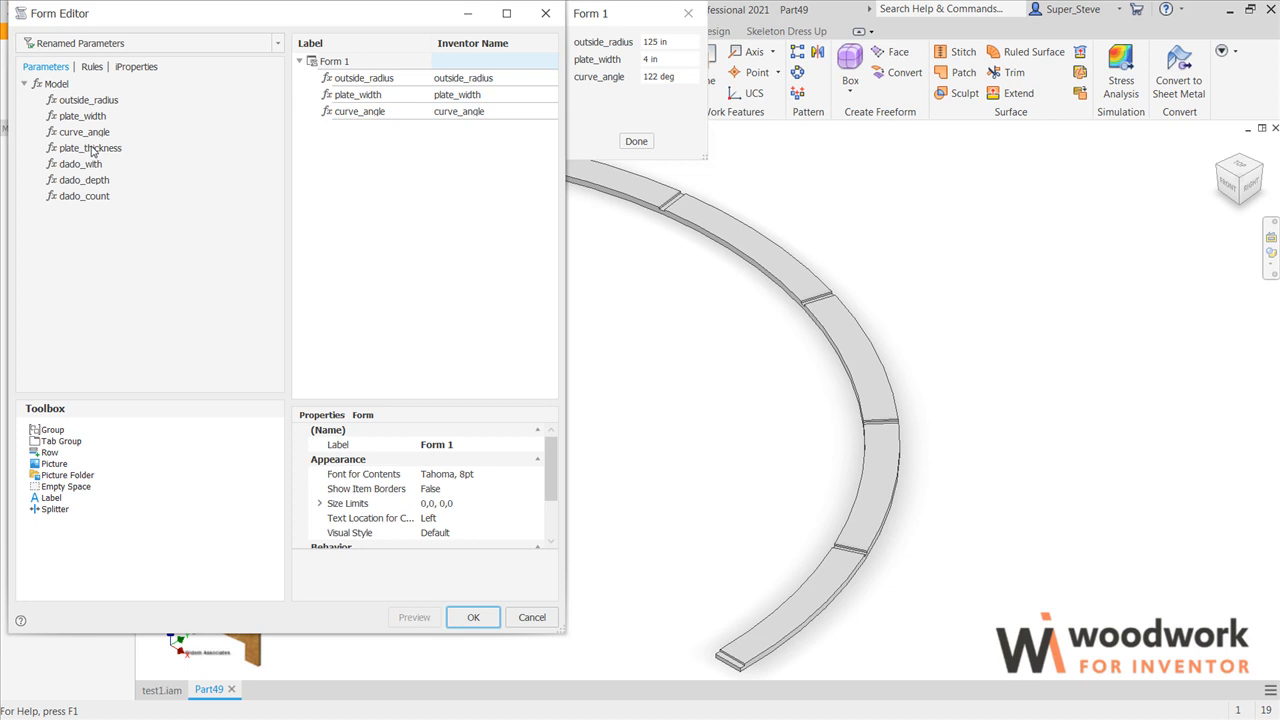
{"action": "left_click_drag", "start_coordinate": [89, 150], "coordinate": [346, 146]}
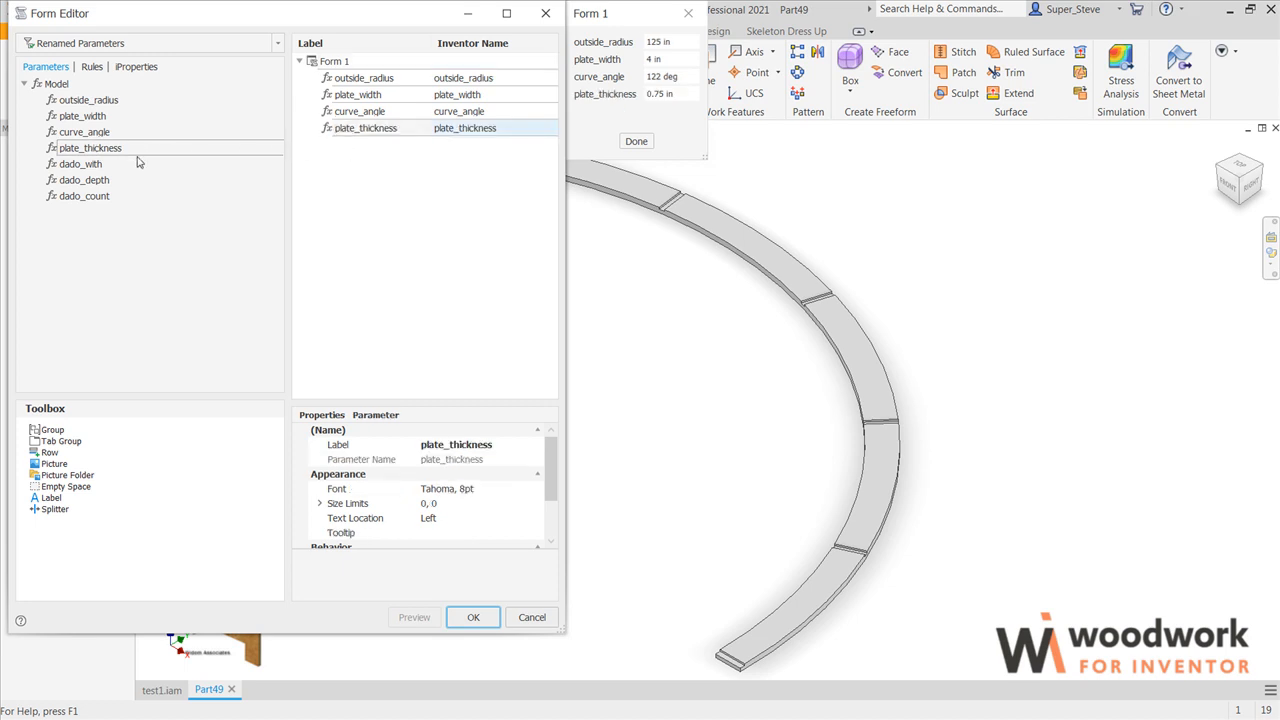
{"action": "left_click_drag", "start_coordinate": [99, 170], "coordinate": [350, 162]}
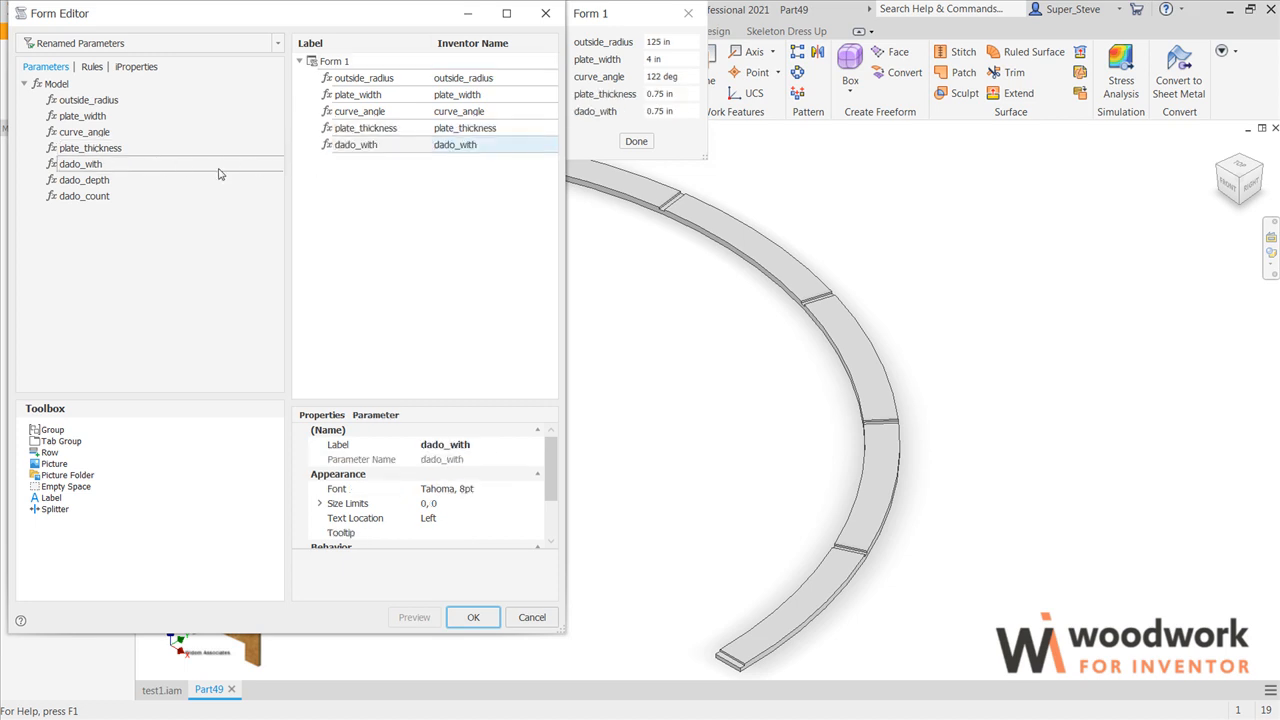
{"action": "left_click_drag", "start_coordinate": [91, 182], "coordinate": [352, 168]}
{"action": "left_click_drag", "start_coordinate": [106, 194], "coordinate": [387, 195]}
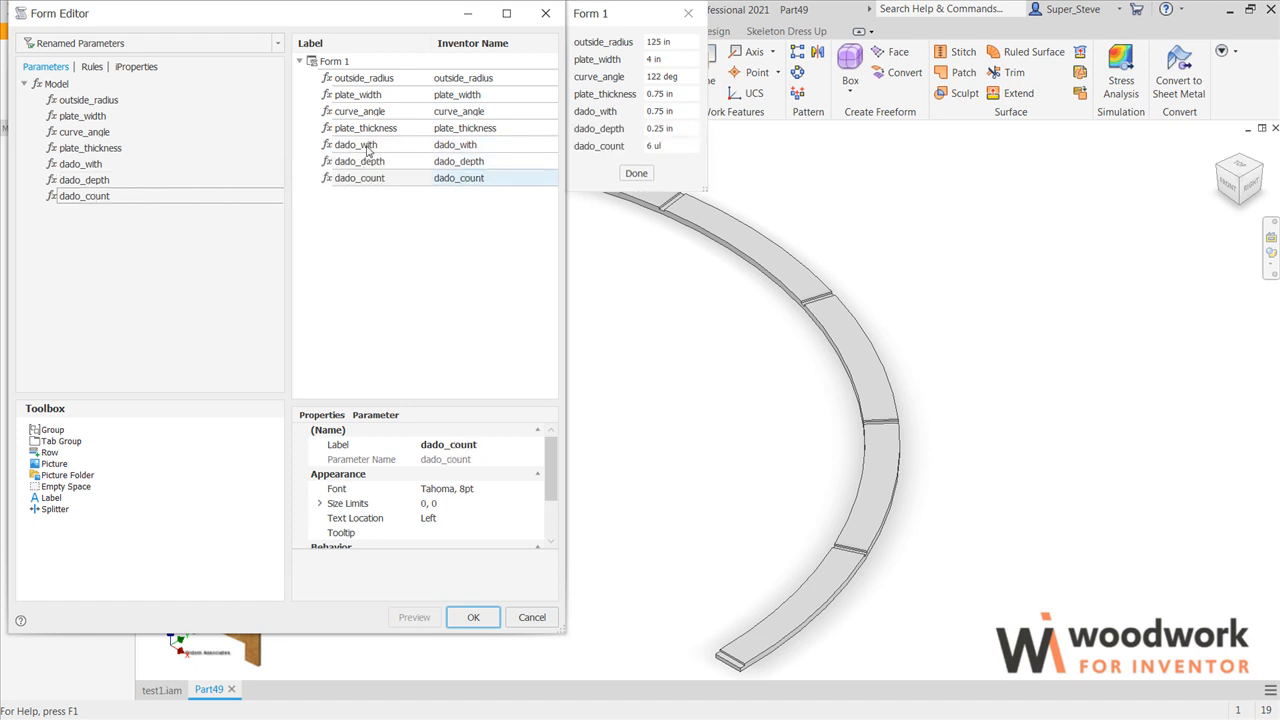
Step: Relabel the form's dado_with entry as dado_width, add splitters after curve_angle and plate_thickness, and save the form
{"action": "double_click", "coordinate": [366, 146]}
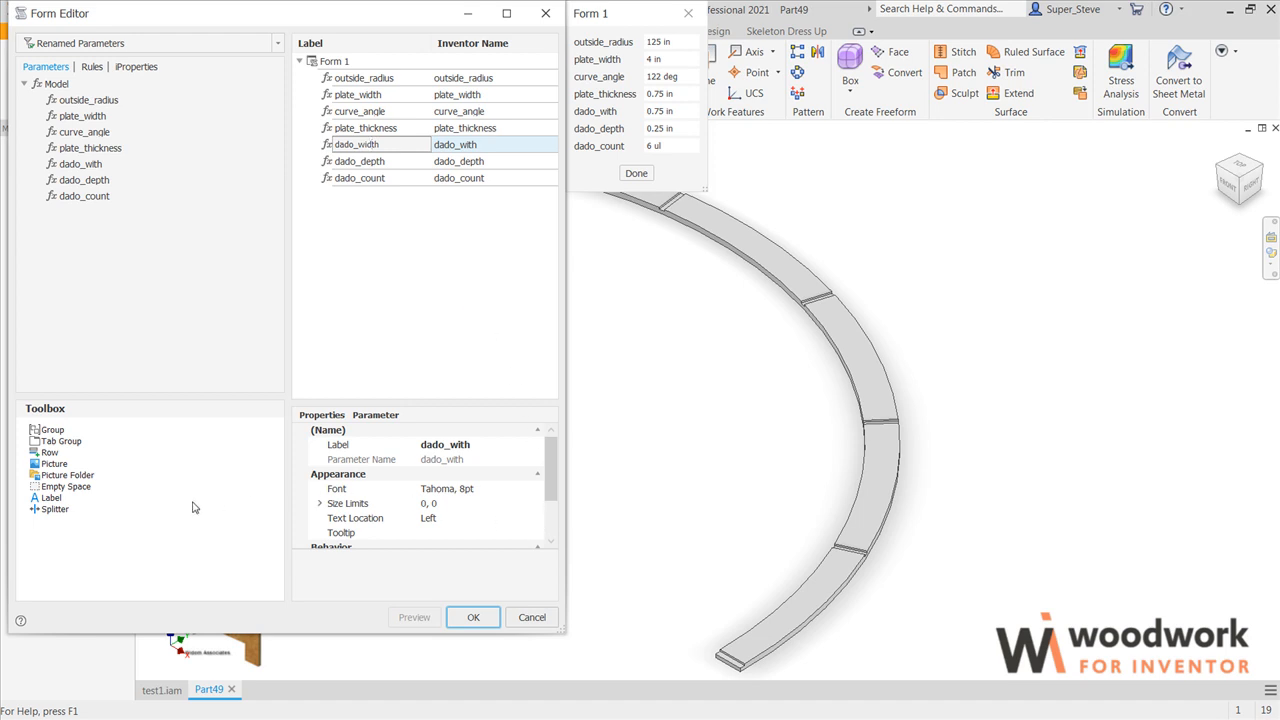
{"action": "left_click_drag", "start_coordinate": [55, 510], "coordinate": [372, 115]}
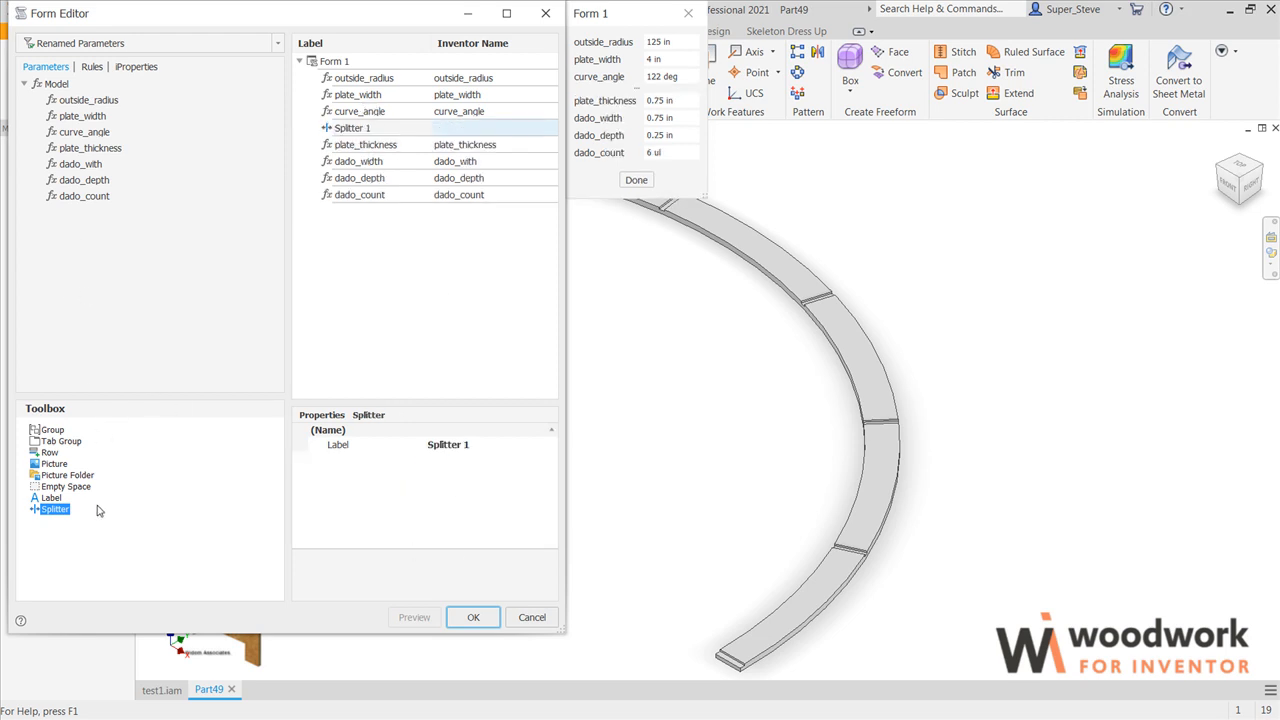
{"action": "left_click_drag", "start_coordinate": [68, 509], "coordinate": [364, 146]}
{"action": "left_click", "coordinate": [479, 617]}
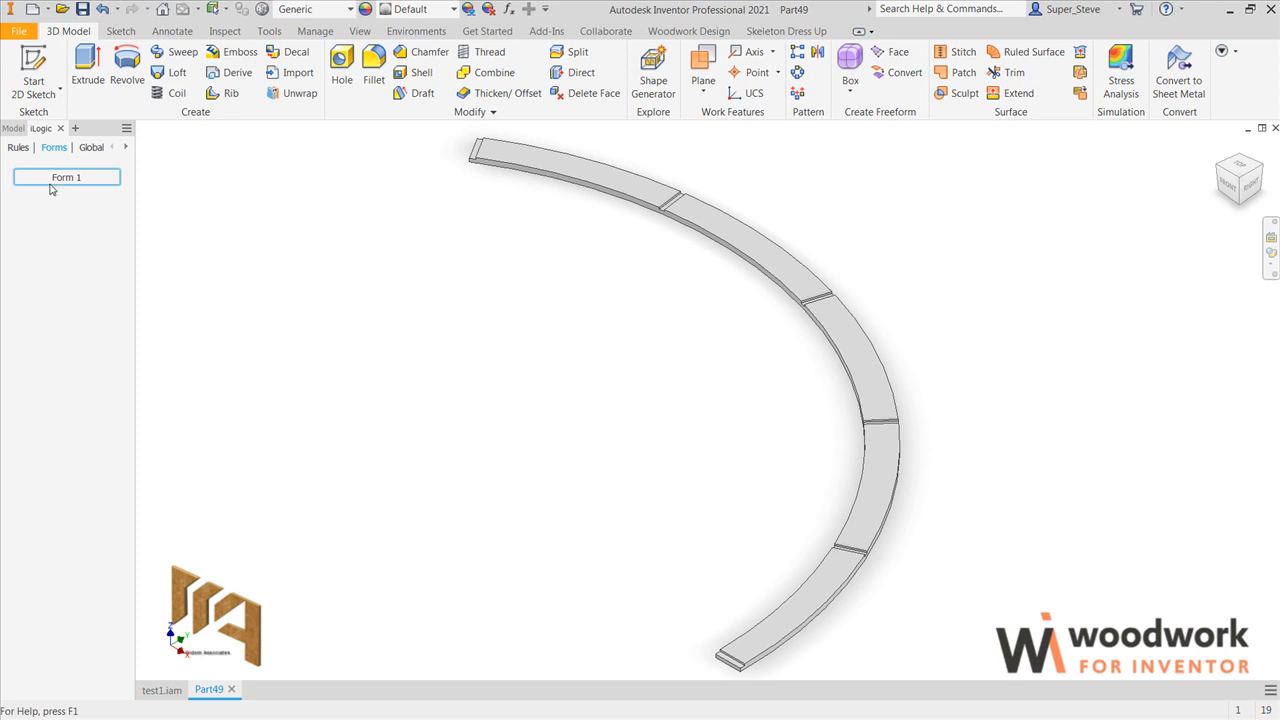
Step: Open Form 1 and test the dado pattern with different dado_count values, including 3 and finally 5
{"action": "left_click", "coordinate": [55, 180]}
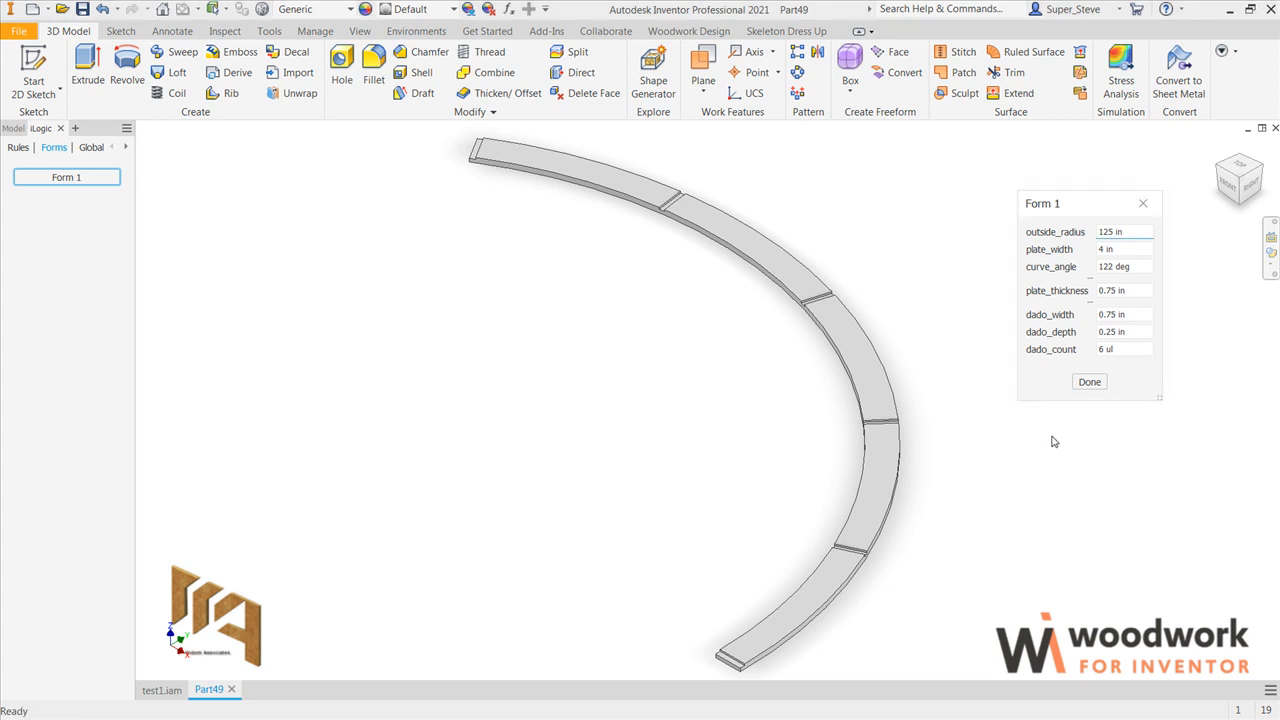
{"action": "left_click_drag", "start_coordinate": [1113, 348], "coordinate": [1095, 348]}
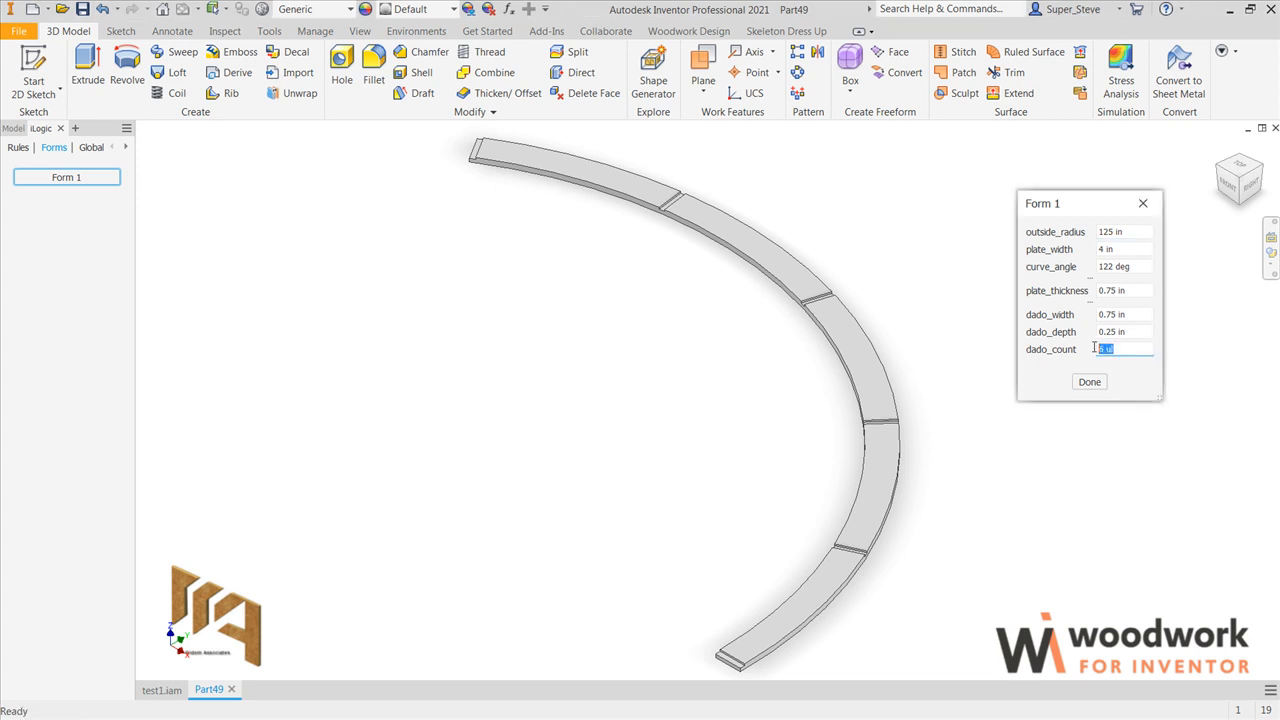
{"action": "type", "text": "1"}
{"action": "key", "text": "Tab"}
{"action": "left_click_drag", "start_coordinate": [1128, 349], "coordinate": [1096, 349]}
{"action": "type", "text": "3"}
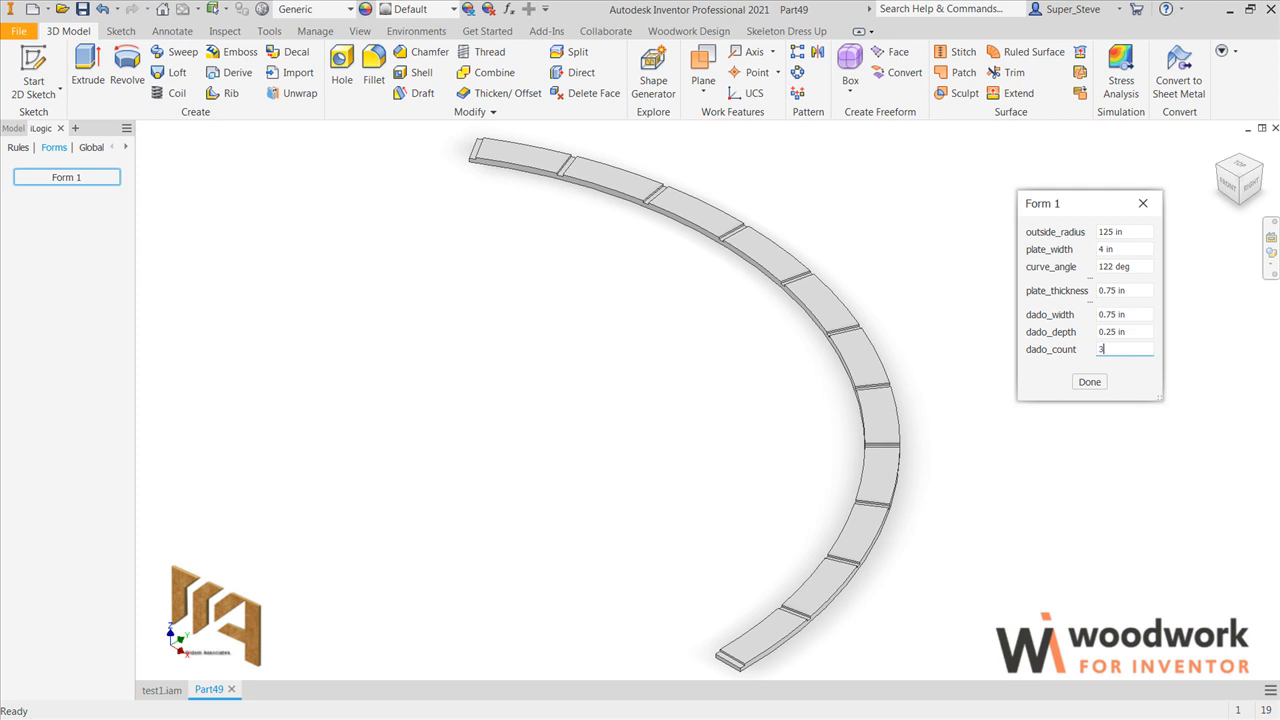
{"action": "key", "text": "Tab"}
{"action": "left_click_drag", "start_coordinate": [1123, 349], "coordinate": [1109, 349]}
{"action": "type", "text": "5"}
{"action": "key", "text": "Tab"}
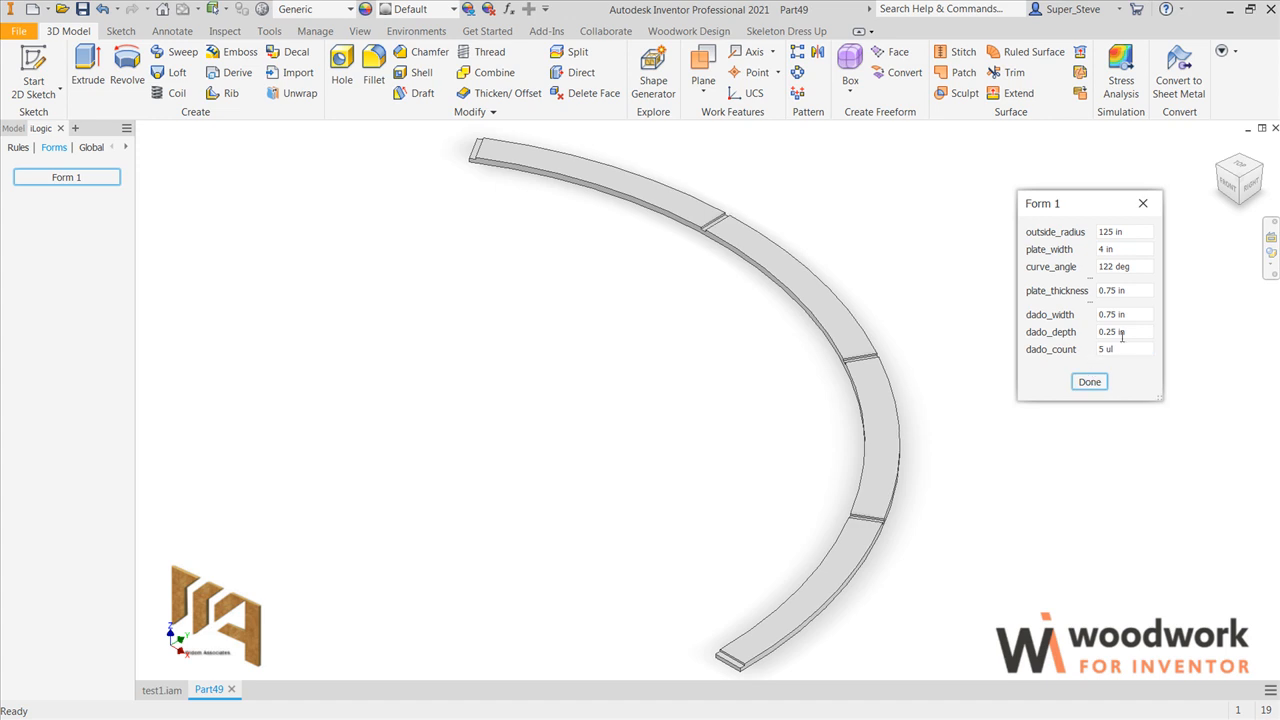
Step: Set dado_depth to 0.5 in and dado_width to 2 in in the form
{"action": "left_click_drag", "start_coordinate": [1133, 331], "coordinate": [1101, 331]}
{"action": "type", "text": ".5"}
{"action": "key", "text": "Return"}
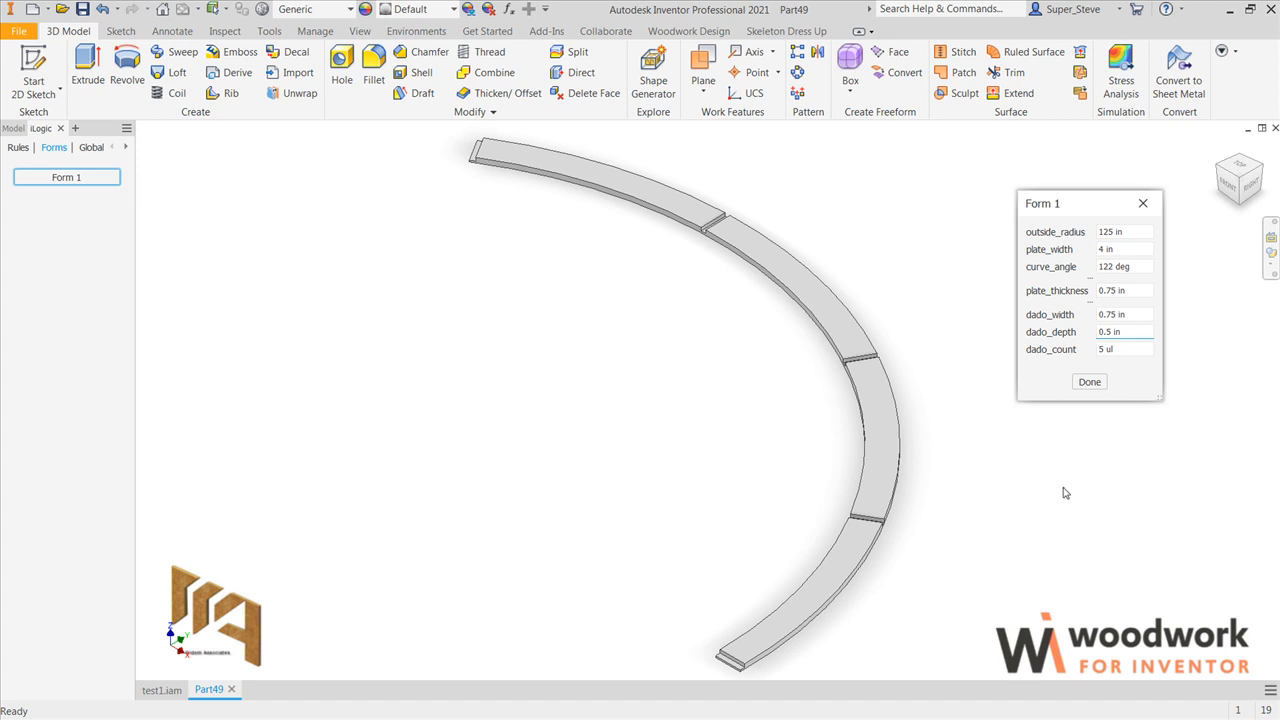
{"action": "left_click_drag", "start_coordinate": [1133, 314], "coordinate": [1087, 318]}
{"action": "type", "text": "2"}
{"action": "key", "text": "Return"}
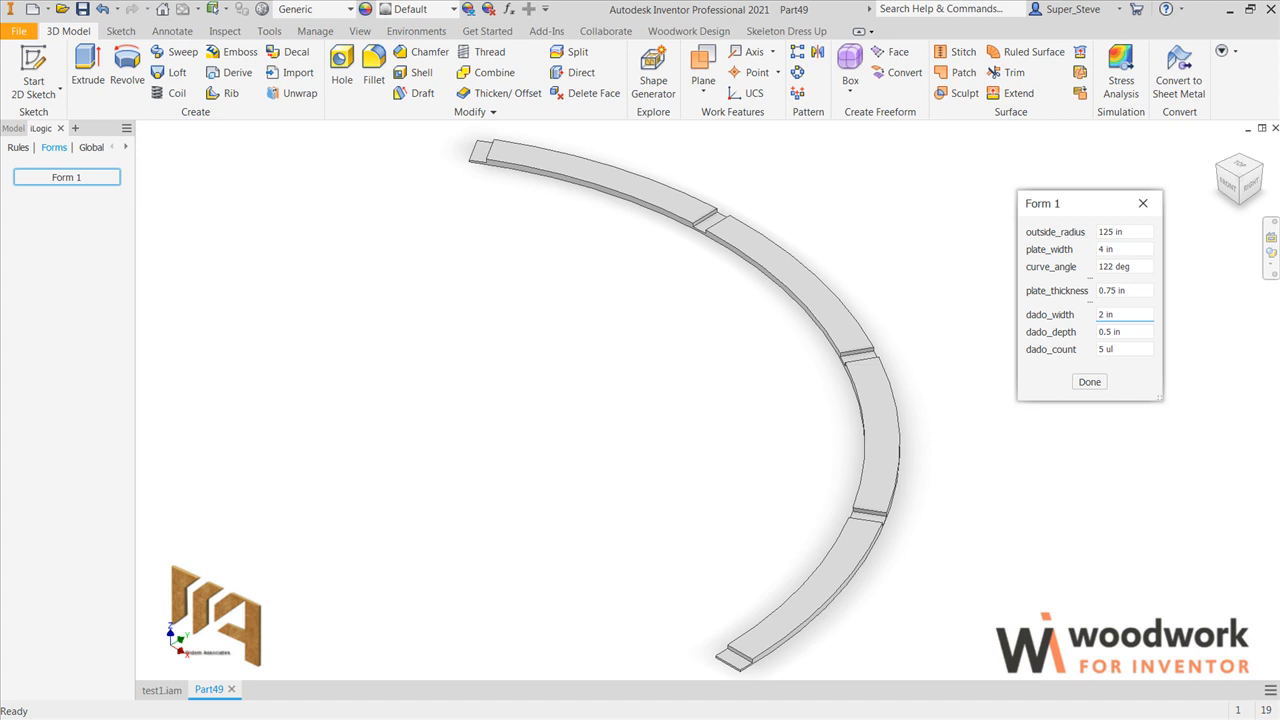
Step: Return dado_width to 0.75 in and dado_depth to 0.25 in in the form
{"action": "left_click_drag", "start_coordinate": [1133, 315], "coordinate": [1062, 314]}
{"action": "type", "text": ".75"}
{"action": "key", "text": "Return"}
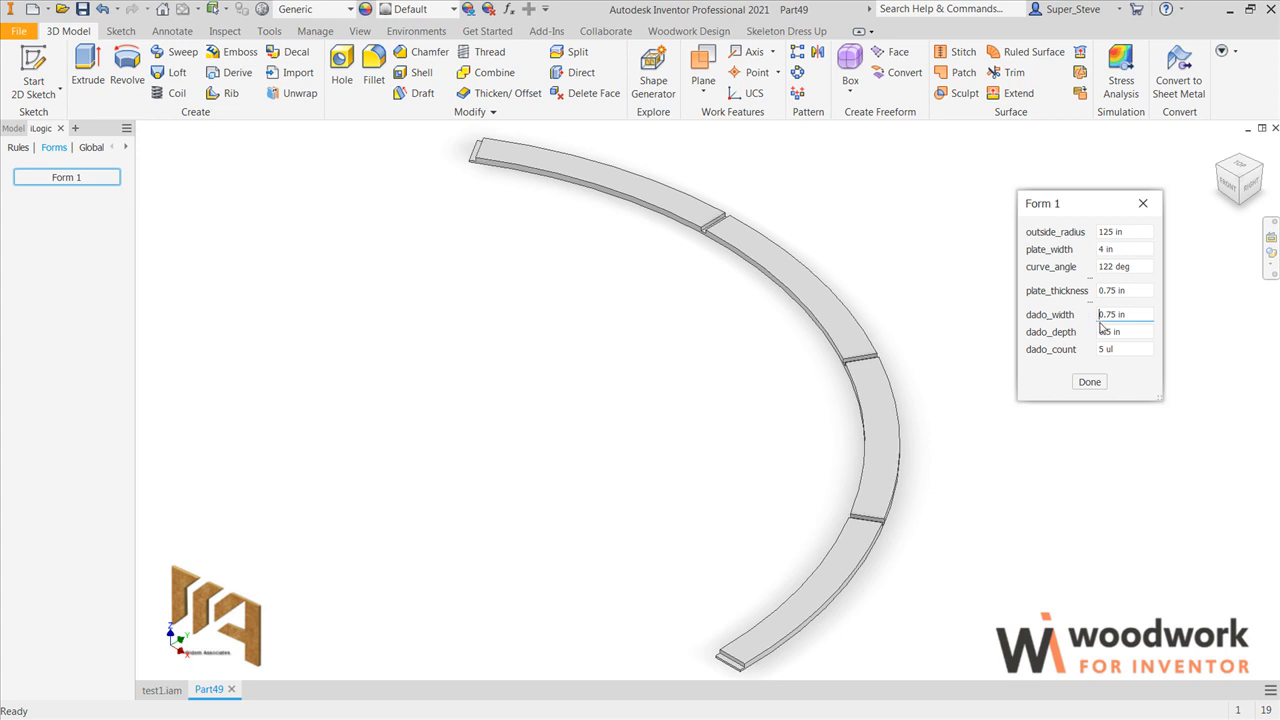
{"action": "left_click_drag", "start_coordinate": [1127, 329], "coordinate": [1081, 332]}
{"action": "type", "text": ".25"}
{"action": "key", "text": "Return"}
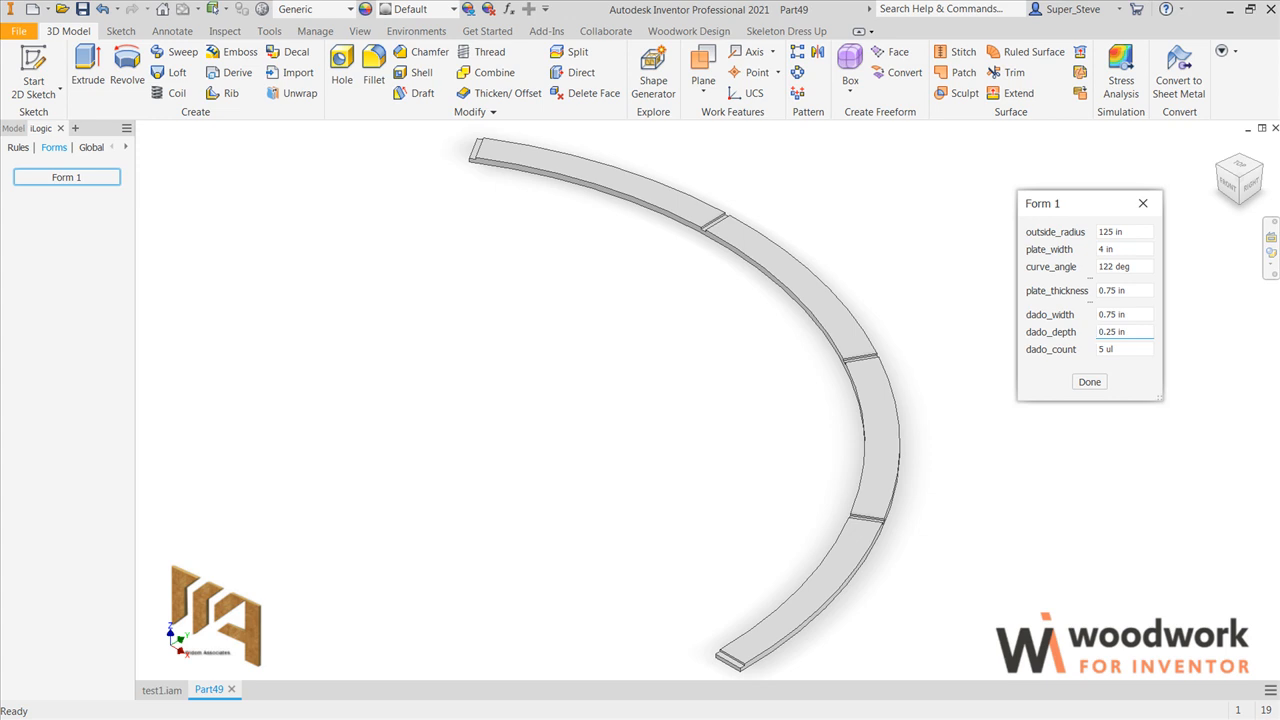
Step: Test the dado_count parameter with 6 and then with 4
{"action": "left_click_drag", "start_coordinate": [1128, 347], "coordinate": [1070, 352]}
{"action": "type", "text": "6"}
{"action": "key", "text": "Return"}
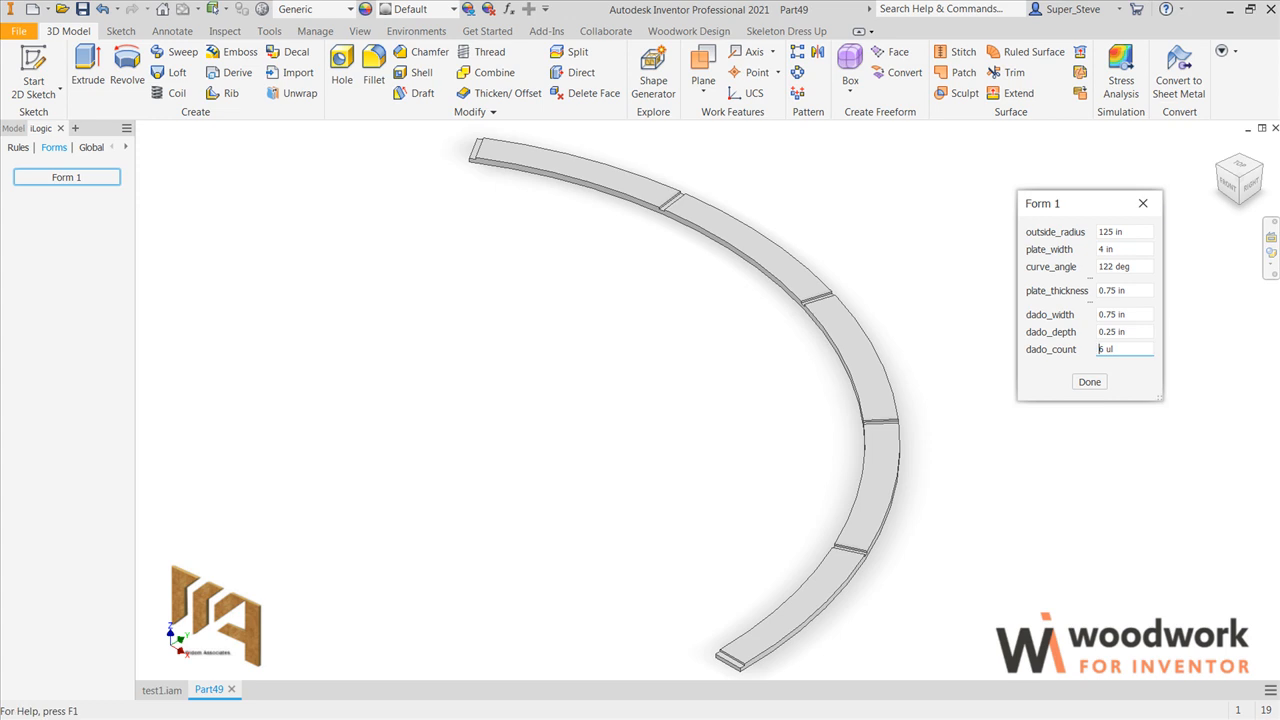
{"action": "type", "text": "4"}
{"action": "key", "text": "Return"}
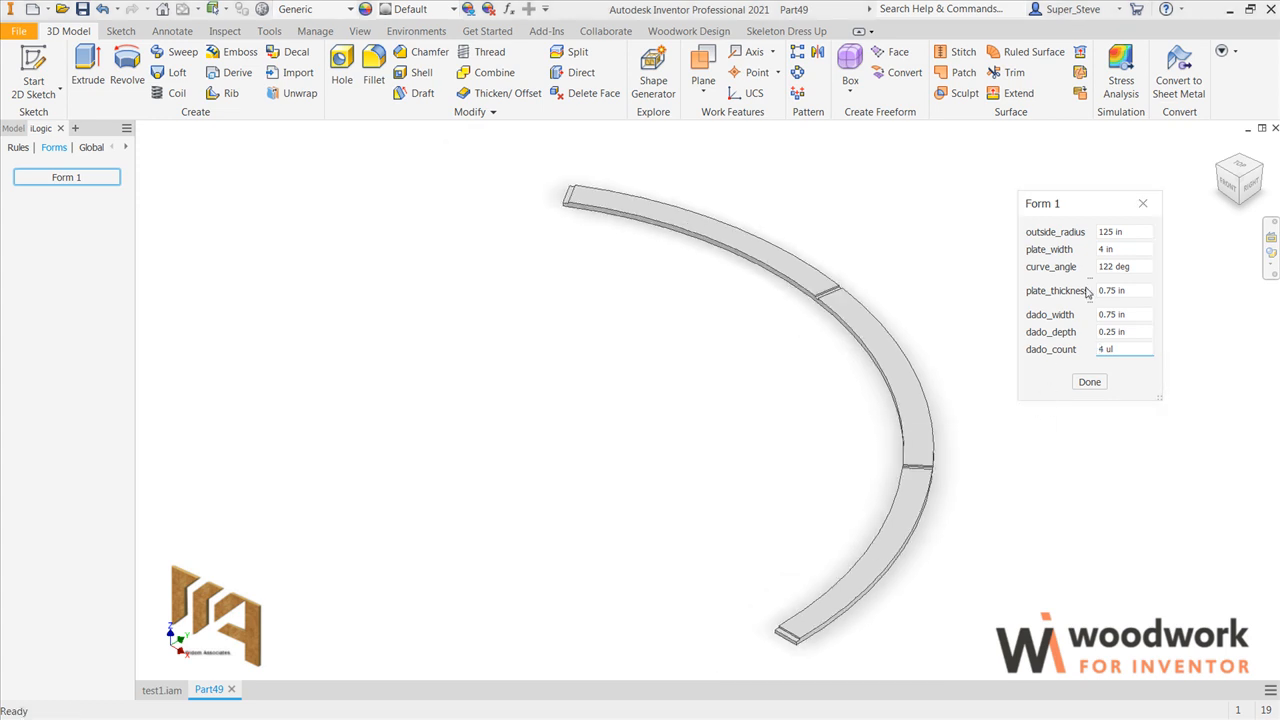
Step: Try a plate_width of 6 in, then return it to 4 in
{"action": "left_click", "coordinate": [1116, 248]}
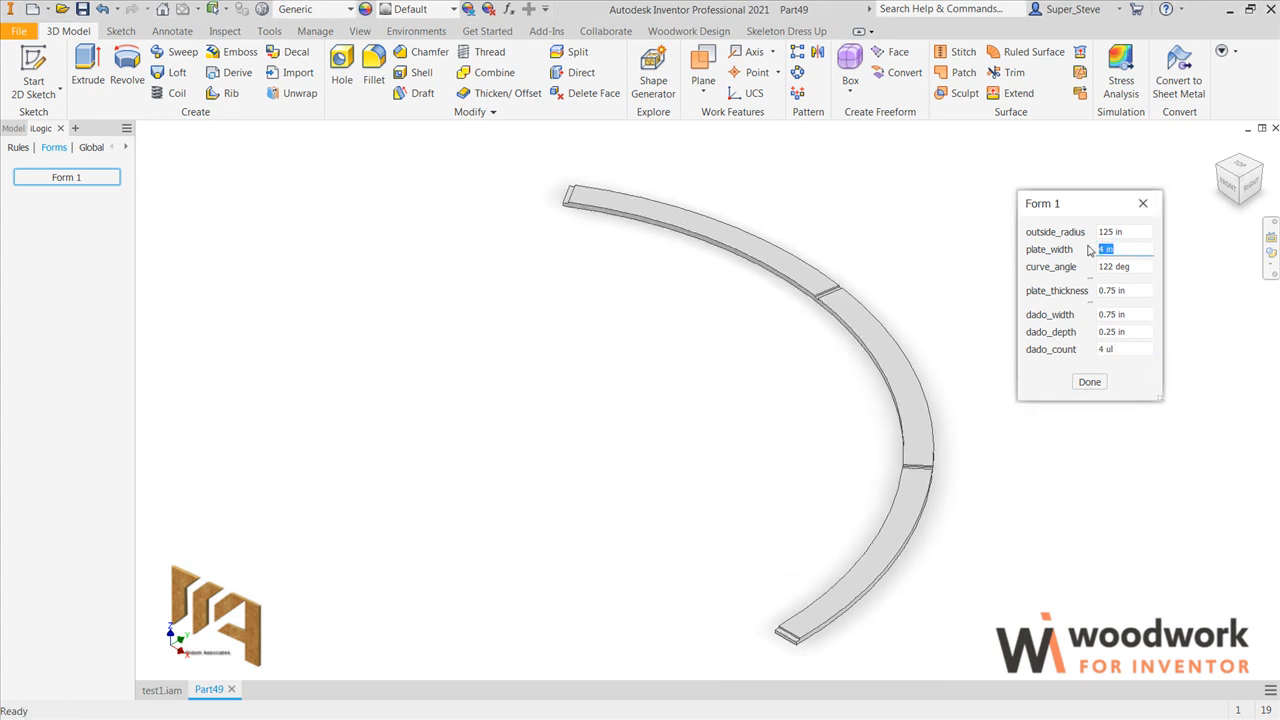
{"action": "key", "text": "Tab"}
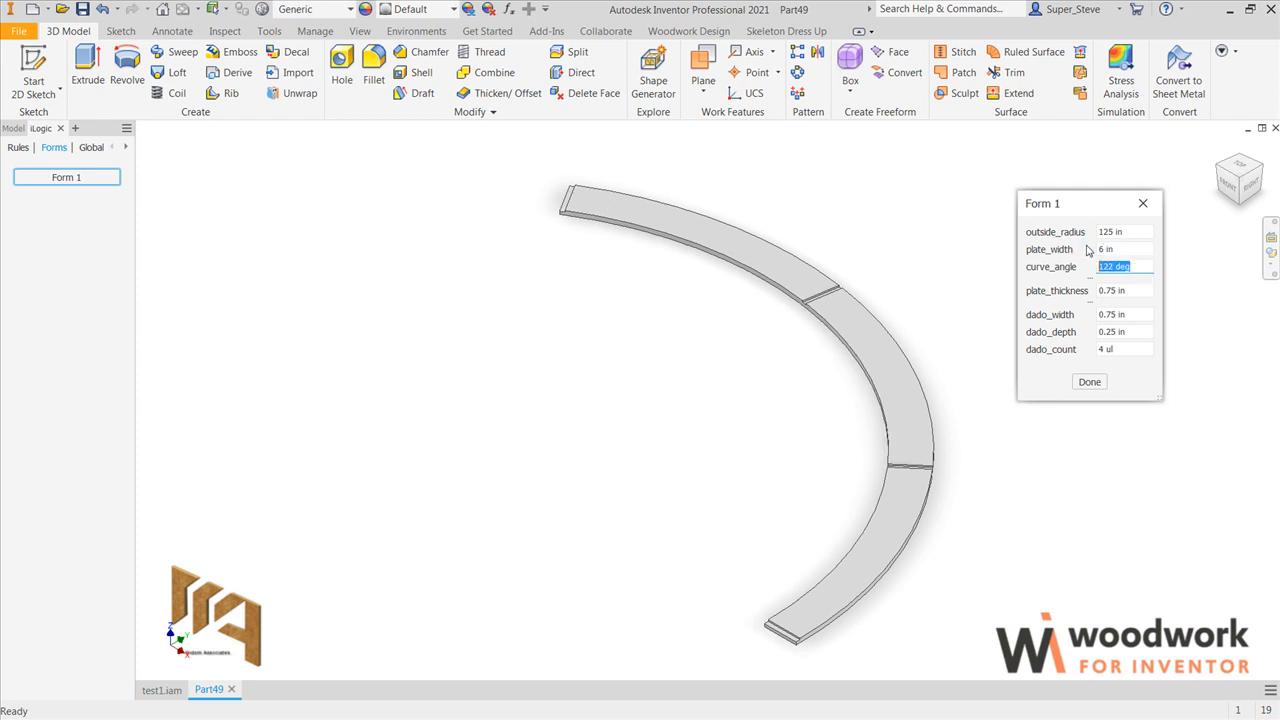
{"action": "left_click", "coordinate": [1125, 248]}
{"action": "type", "text": "4"}
{"action": "key", "text": "Tab"}
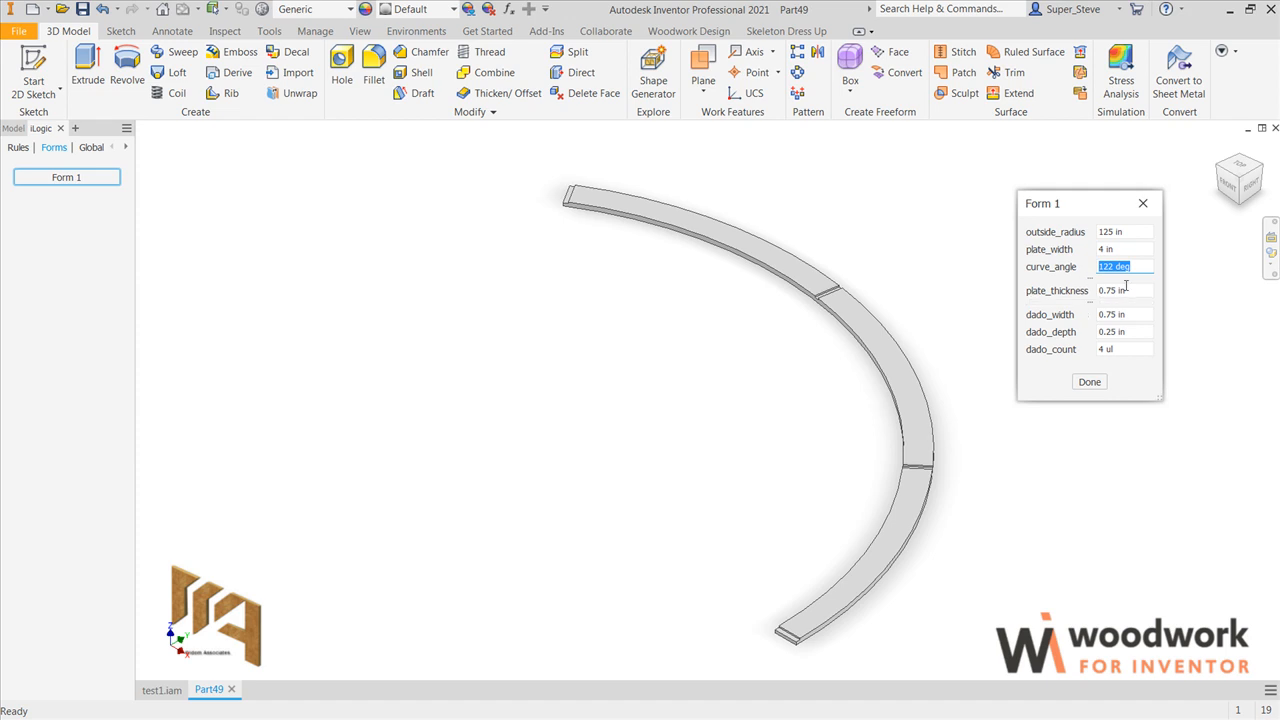
Step: Test the plate's arc with curve_angle set to 145 deg
{"action": "left_click_drag", "start_coordinate": [1132, 265], "coordinate": [1083, 269]}
{"action": "type", "text": "145"}
{"action": "key", "text": "Tab"}
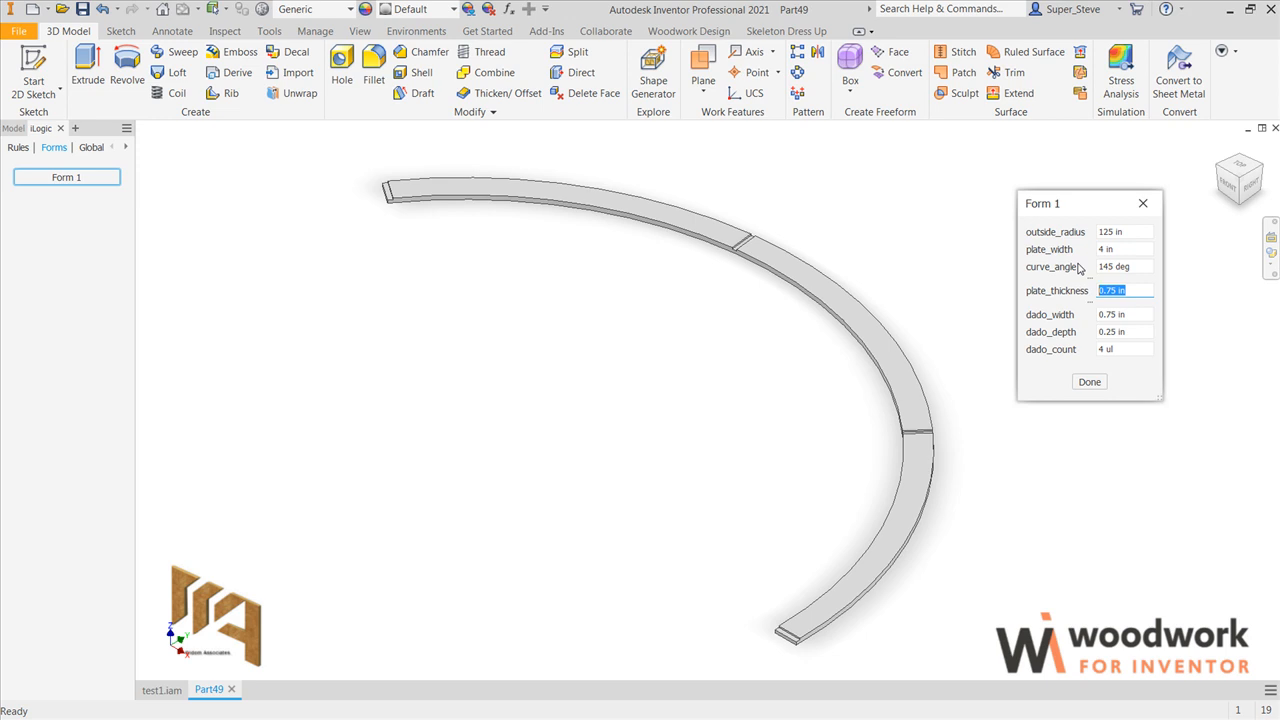
Step: View the part from the top, and set curve_angle to 90 deg and dado_count to 6 in the form
{"action": "left_click", "coordinate": [1240, 173]}
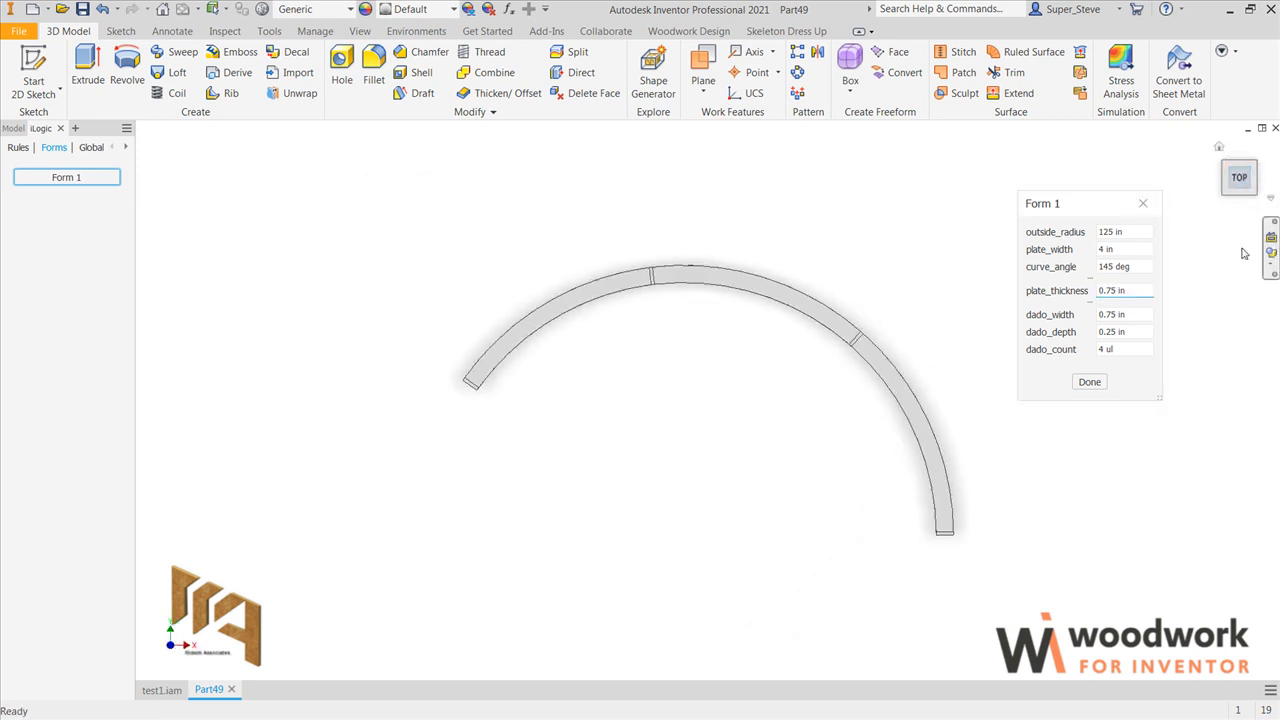
{"action": "left_click", "coordinate": [1096, 266]}
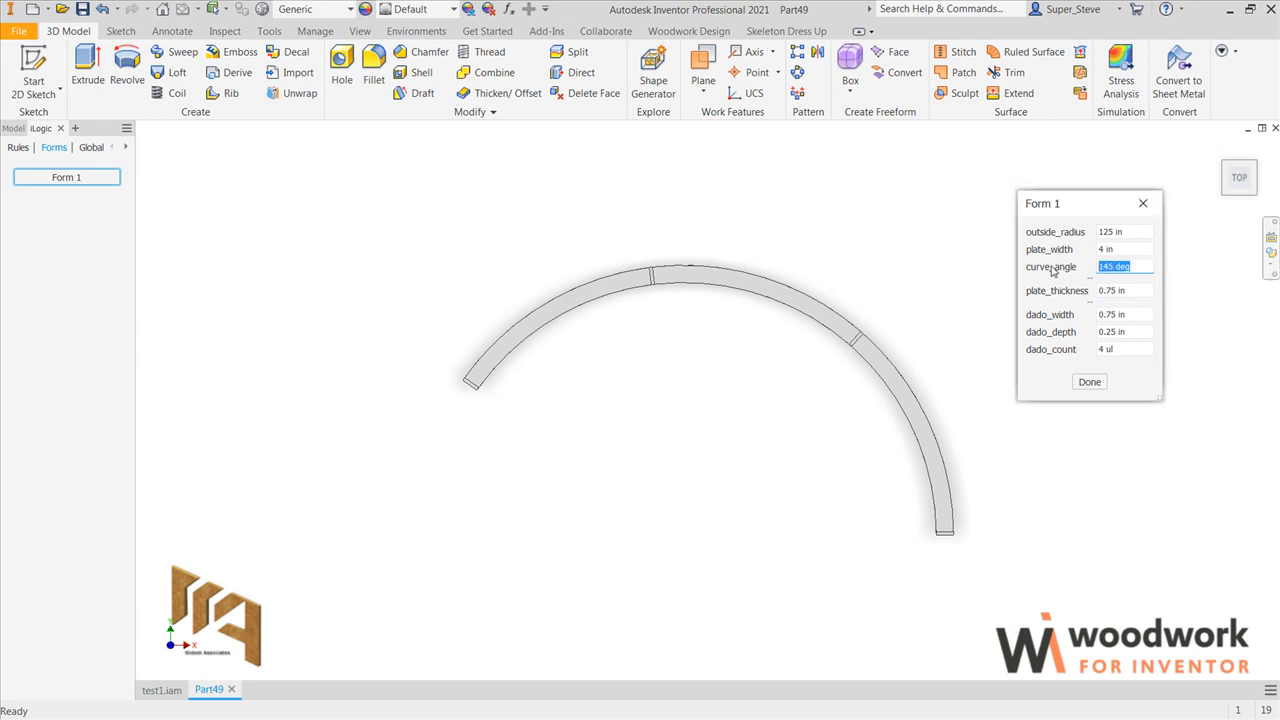
{"action": "type", "text": "90"}
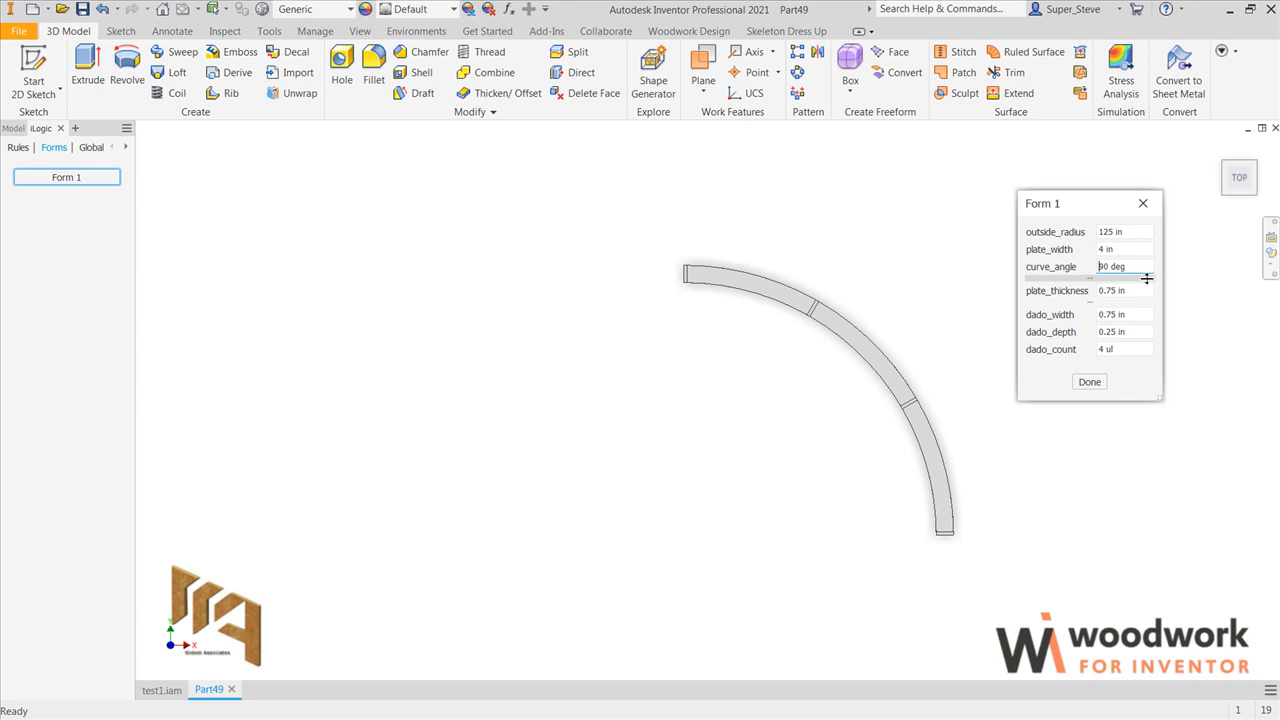
{"action": "left_click", "coordinate": [1136, 349]}
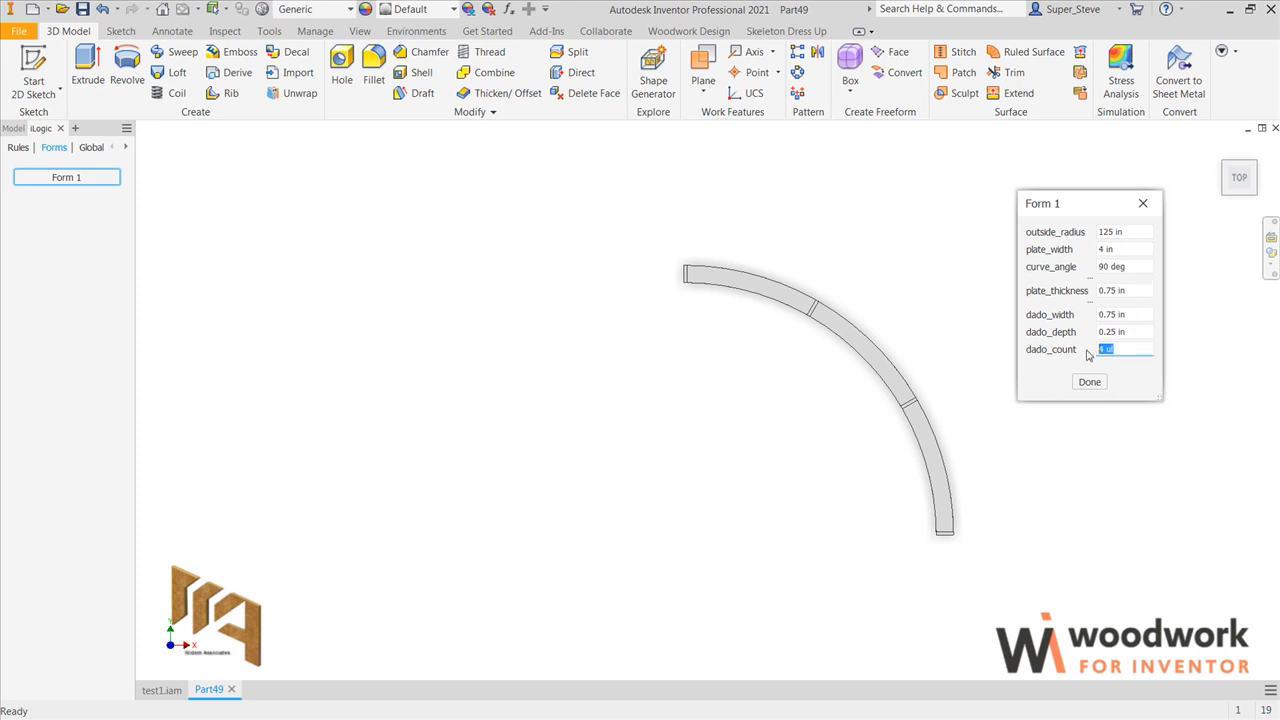
{"action": "type", "text": "6"}
{"action": "key", "text": "Tab"}
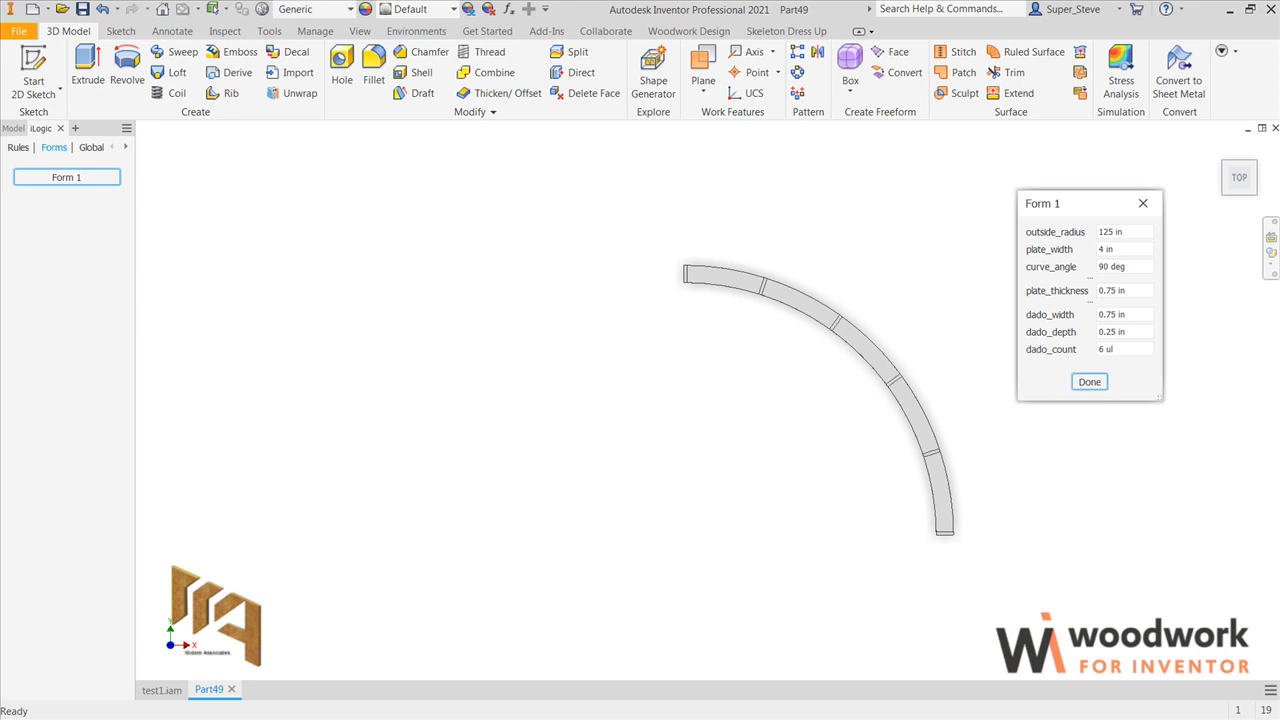
Step: Start a sketch on the plate's top face between the second and third dados and project the next two face segments into it
{"action": "left_click", "coordinate": [1217, 149]}
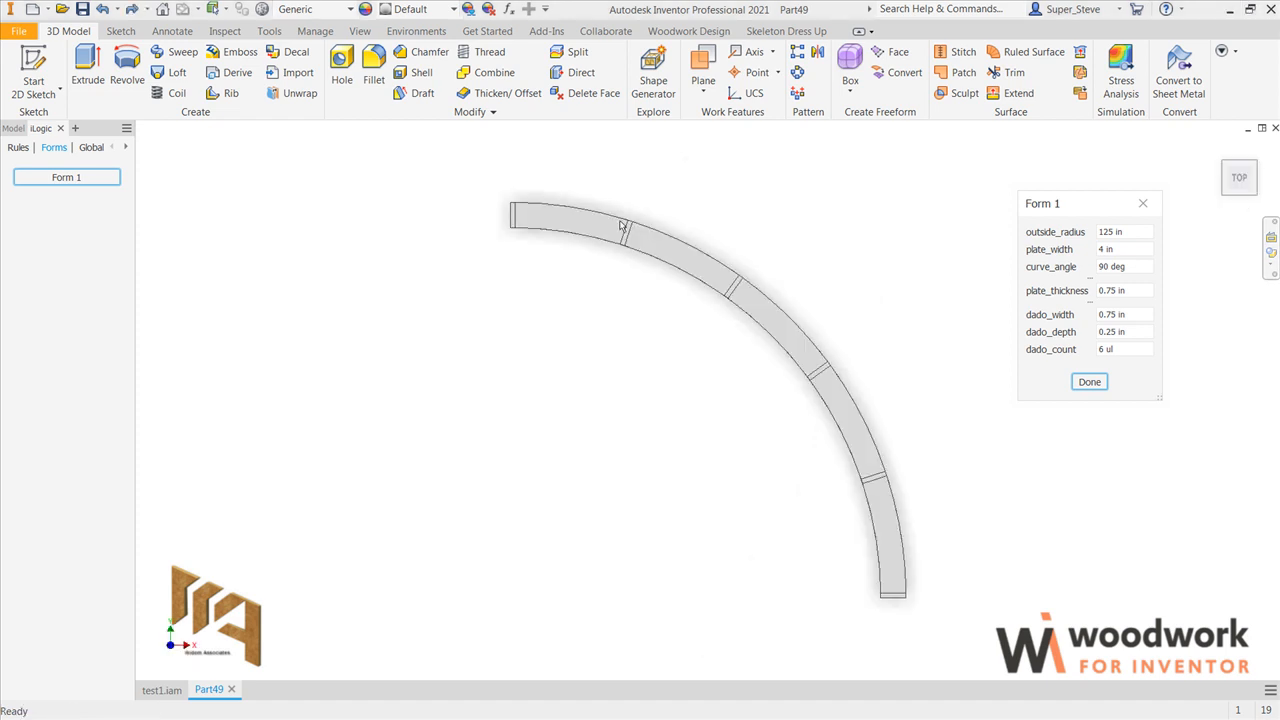
{"action": "left_click", "coordinate": [692, 262]}
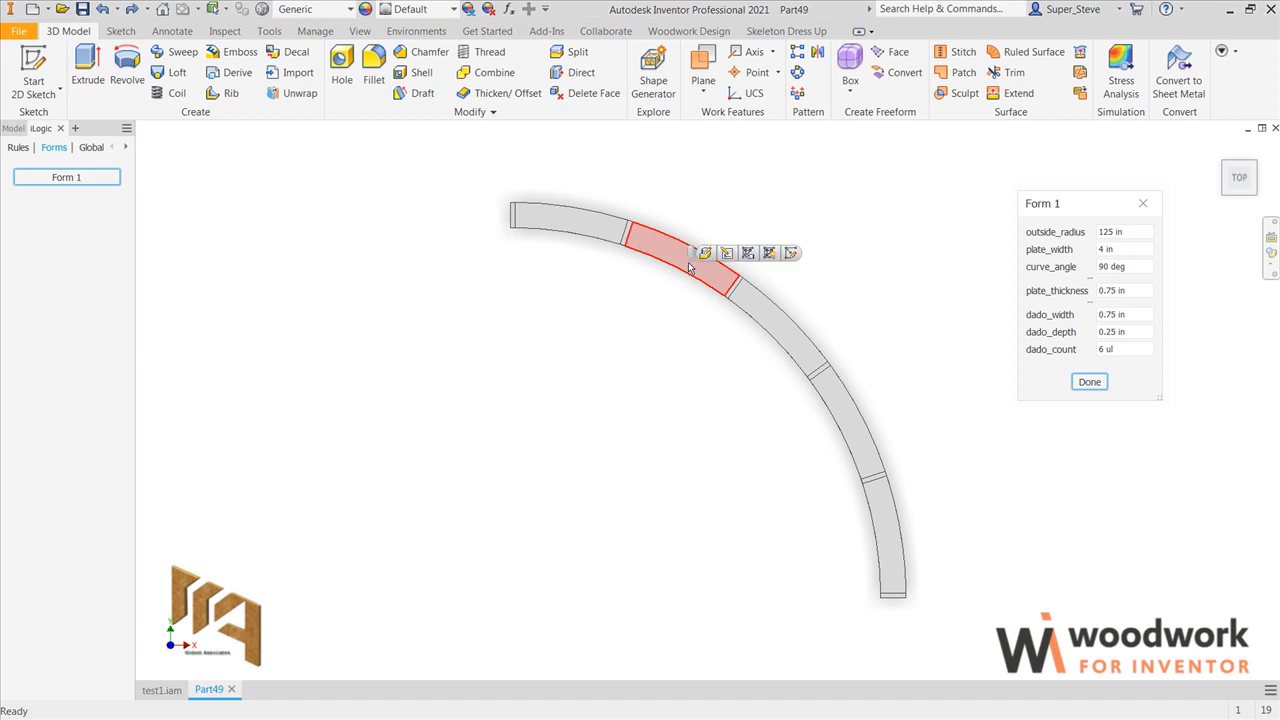
{"action": "left_click", "coordinate": [789, 253]}
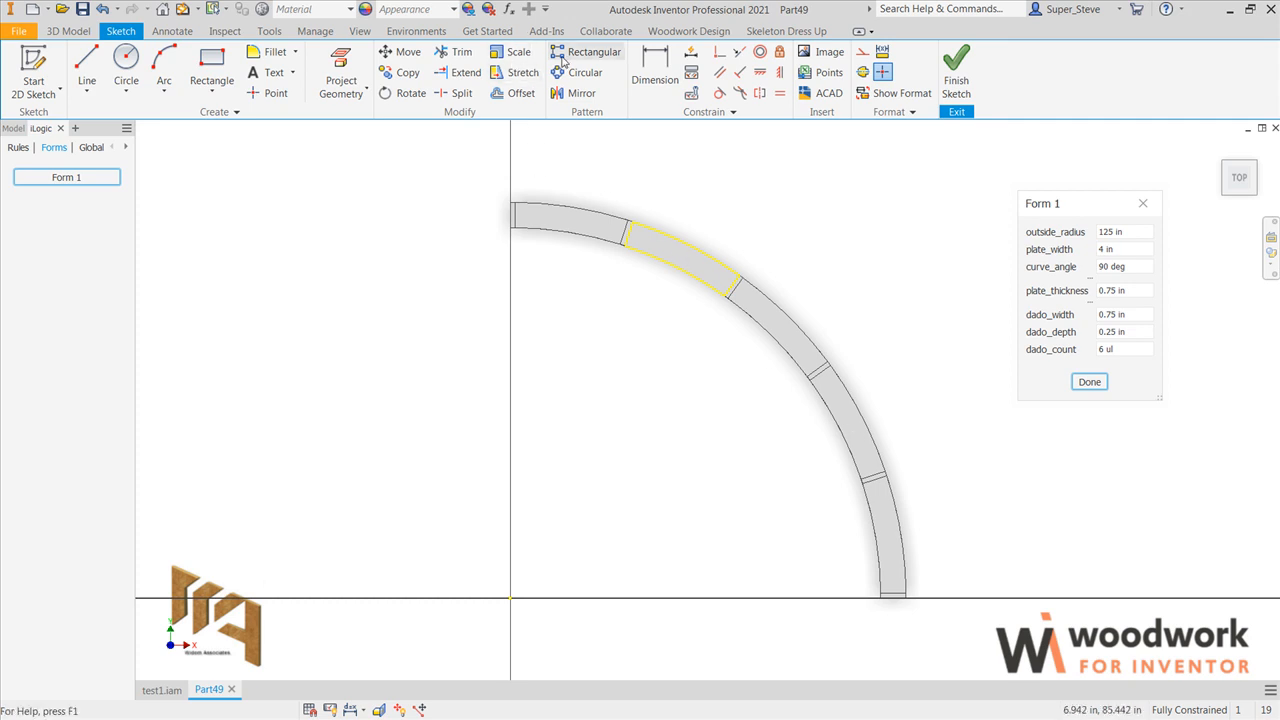
{"action": "left_click", "coordinate": [345, 70]}
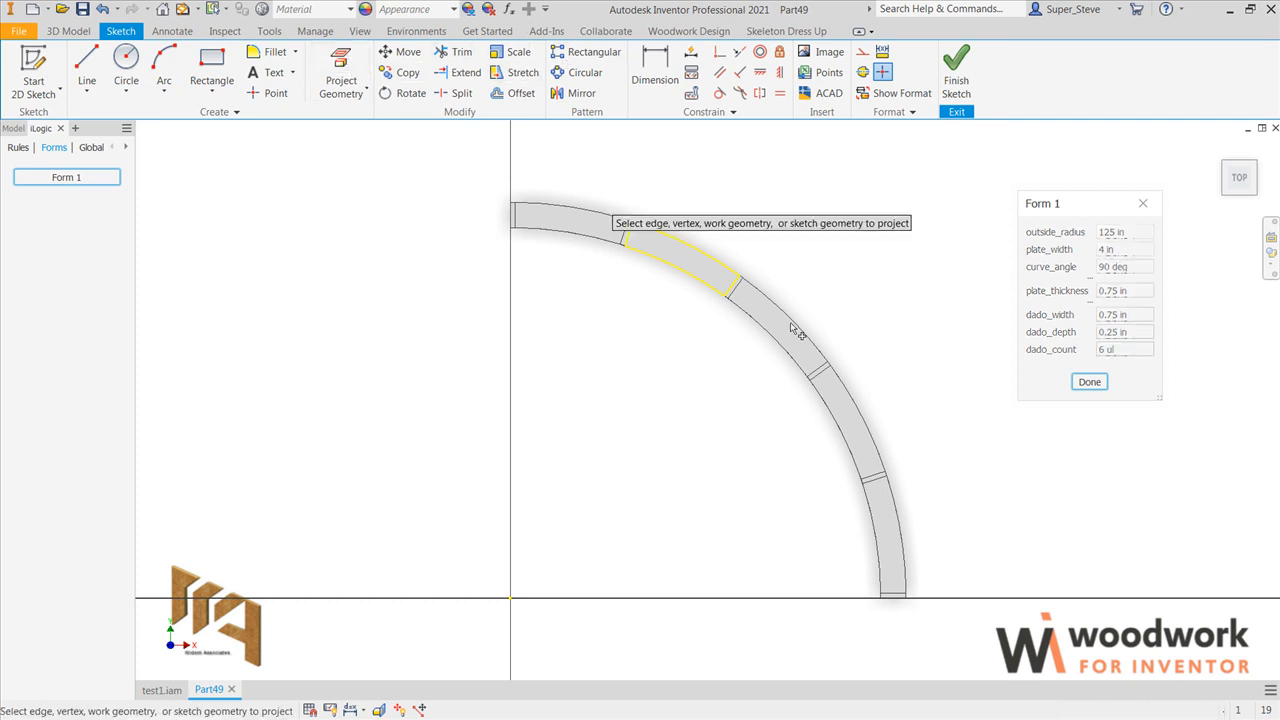
{"action": "left_click", "coordinate": [845, 435]}
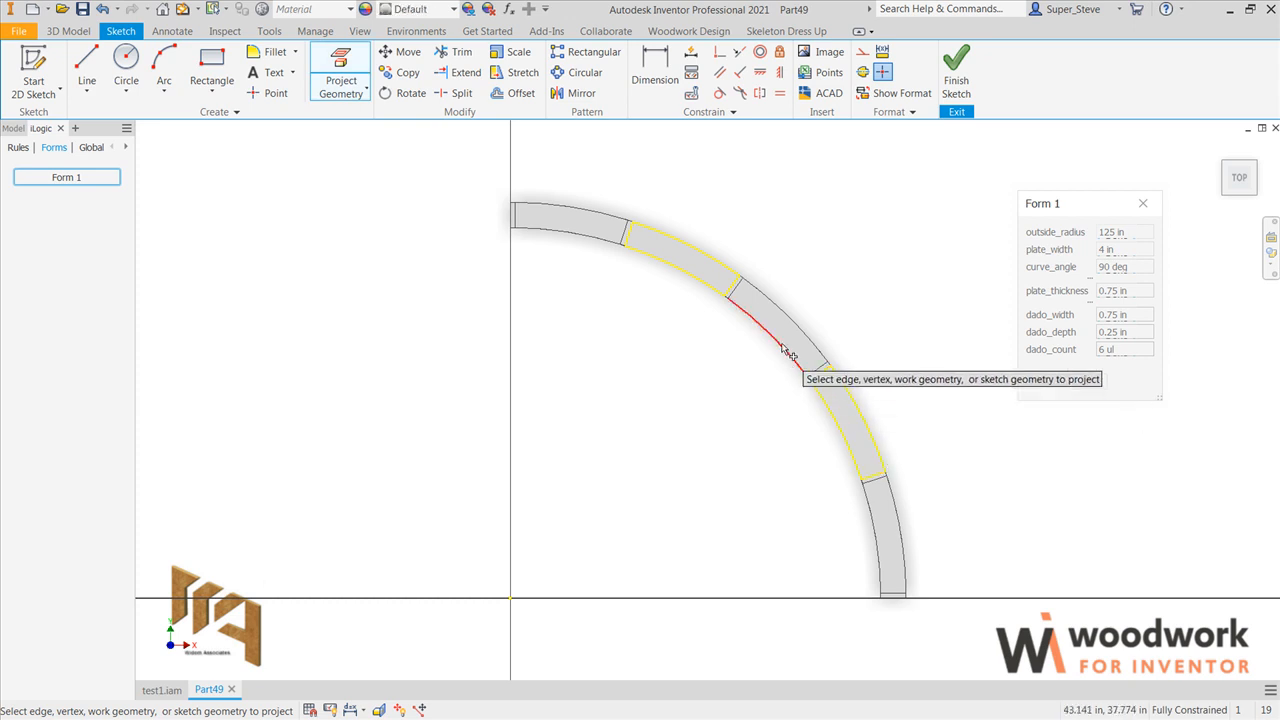
{"action": "left_click", "coordinate": [783, 337]}
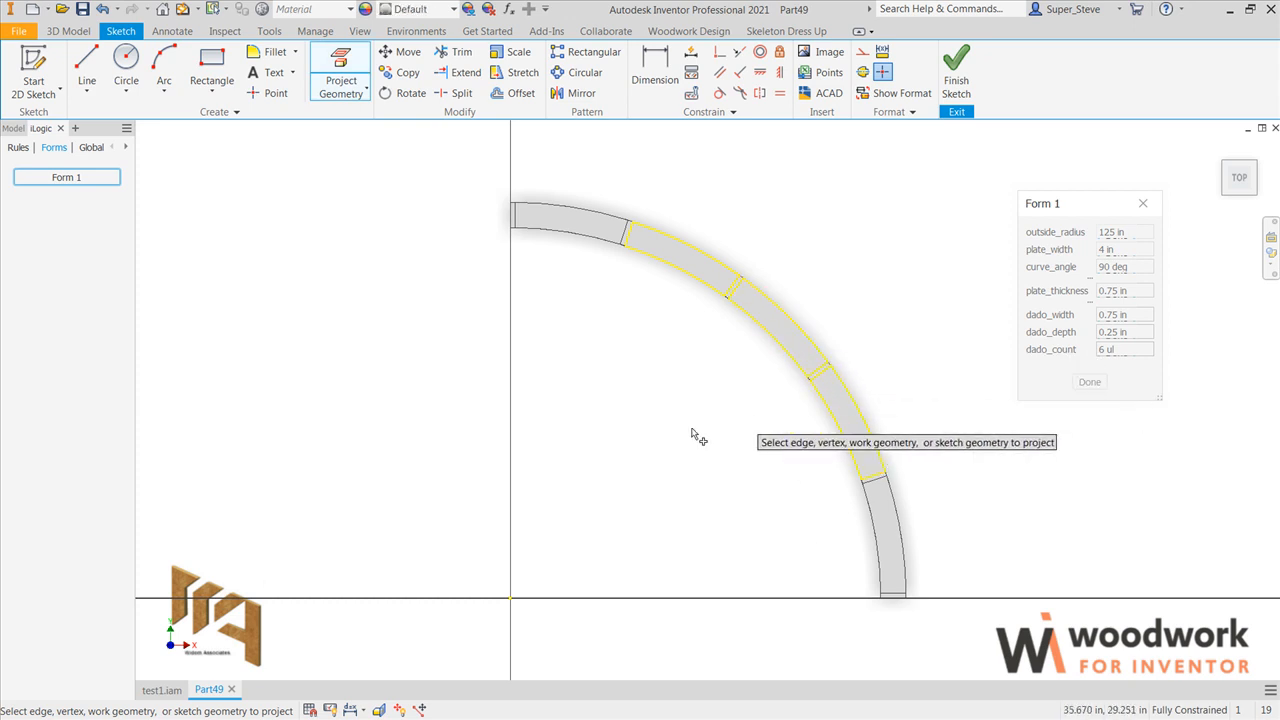
Step: Sketch a line from the inner corner of the second dado from the arc's upper end into the area inside the arc
{"action": "left_click", "coordinate": [87, 60]}
{"action": "scroll", "coordinate": [628, 222], "scroll_direction": "up", "scroll_amount": 3}
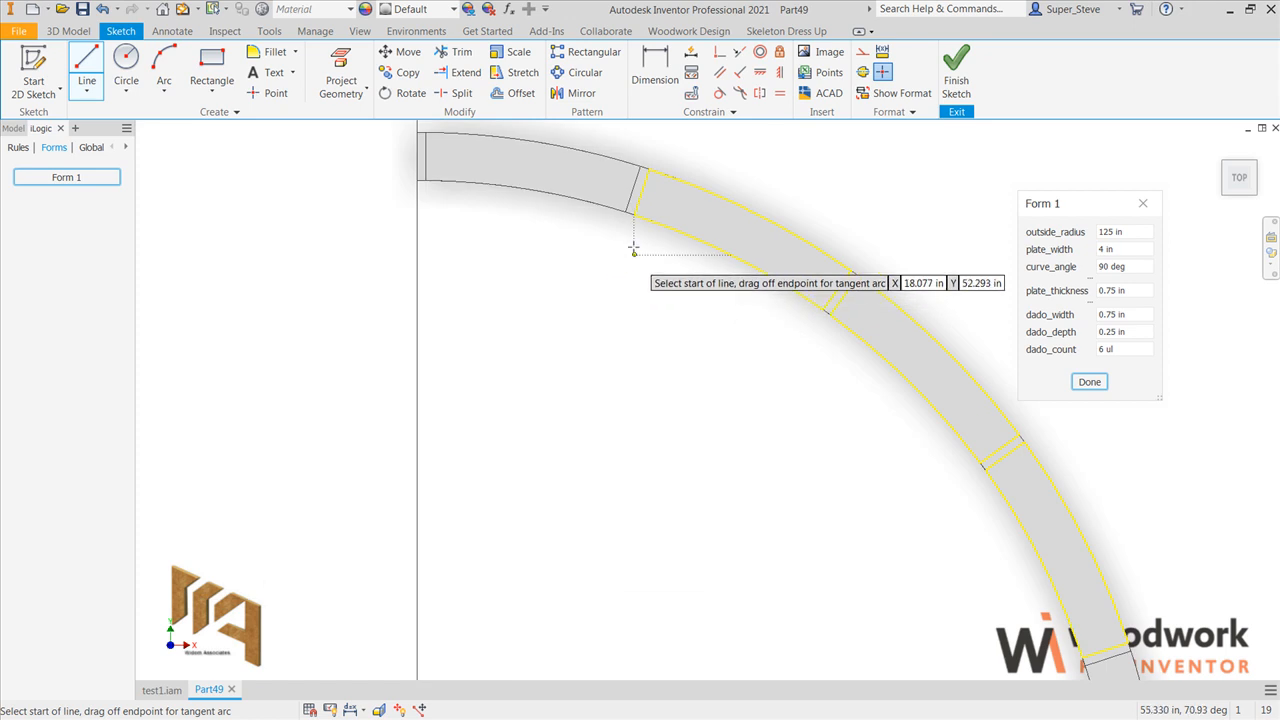
{"action": "left_click", "coordinate": [631, 214]}
{"action": "left_click", "coordinate": [603, 522]}
{"action": "key", "text": "Escape"}
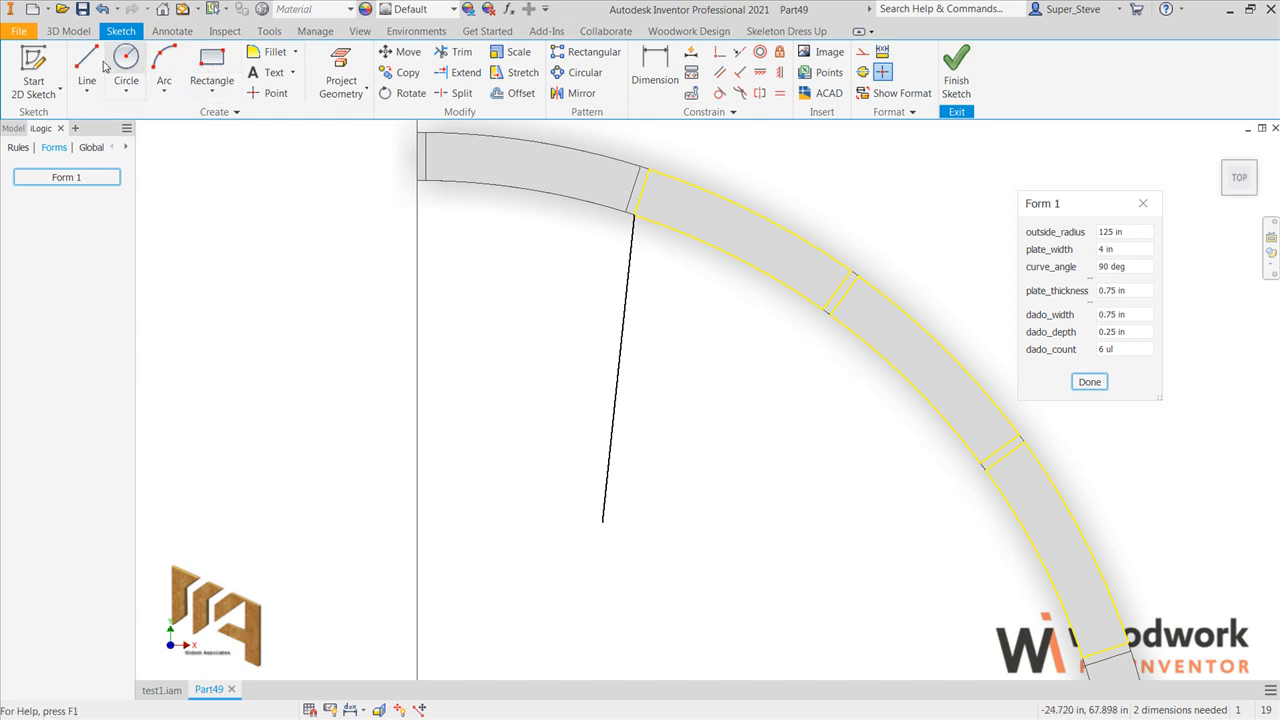
Step: Sketch two more lines inward from the inner corners of the third and fourth dados along the arc
{"action": "left_click", "coordinate": [87, 60]}
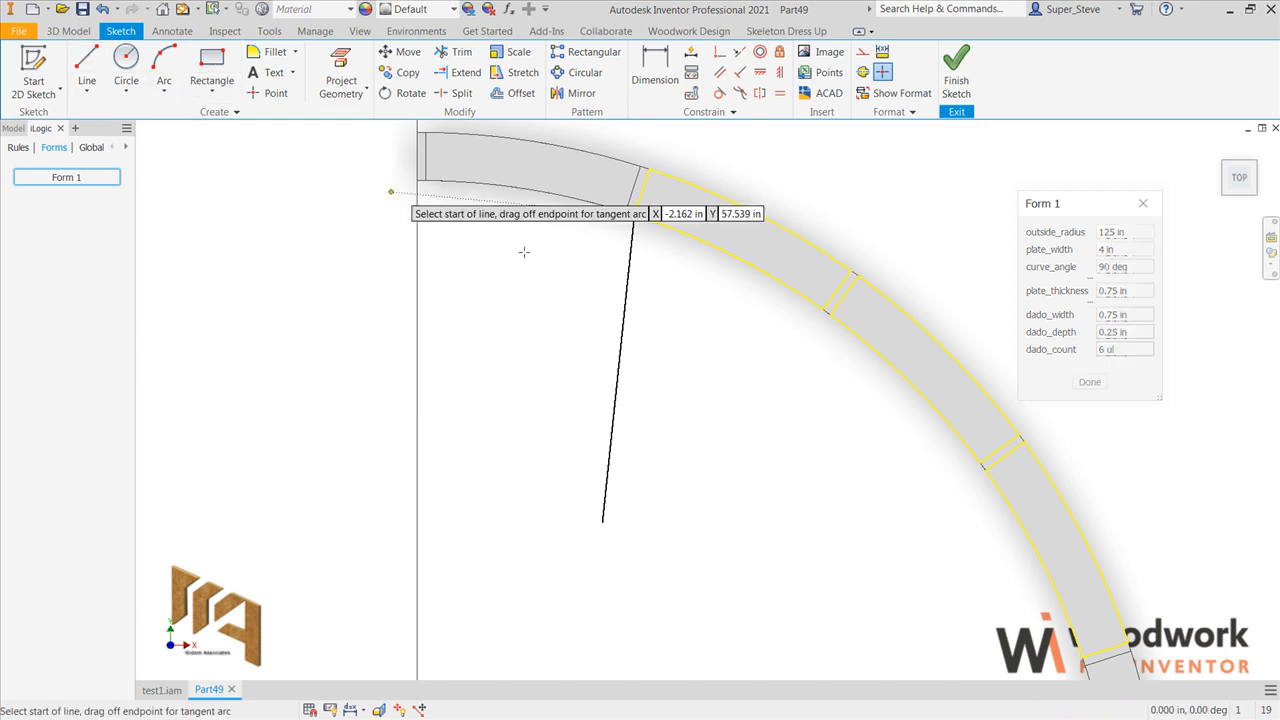
{"action": "left_click", "coordinate": [826, 316]}
{"action": "left_click", "coordinate": [763, 468]}
{"action": "key", "text": "Escape"}
{"action": "middle_click_drag", "start_coordinate": [813, 489], "coordinate": [680, 447]}
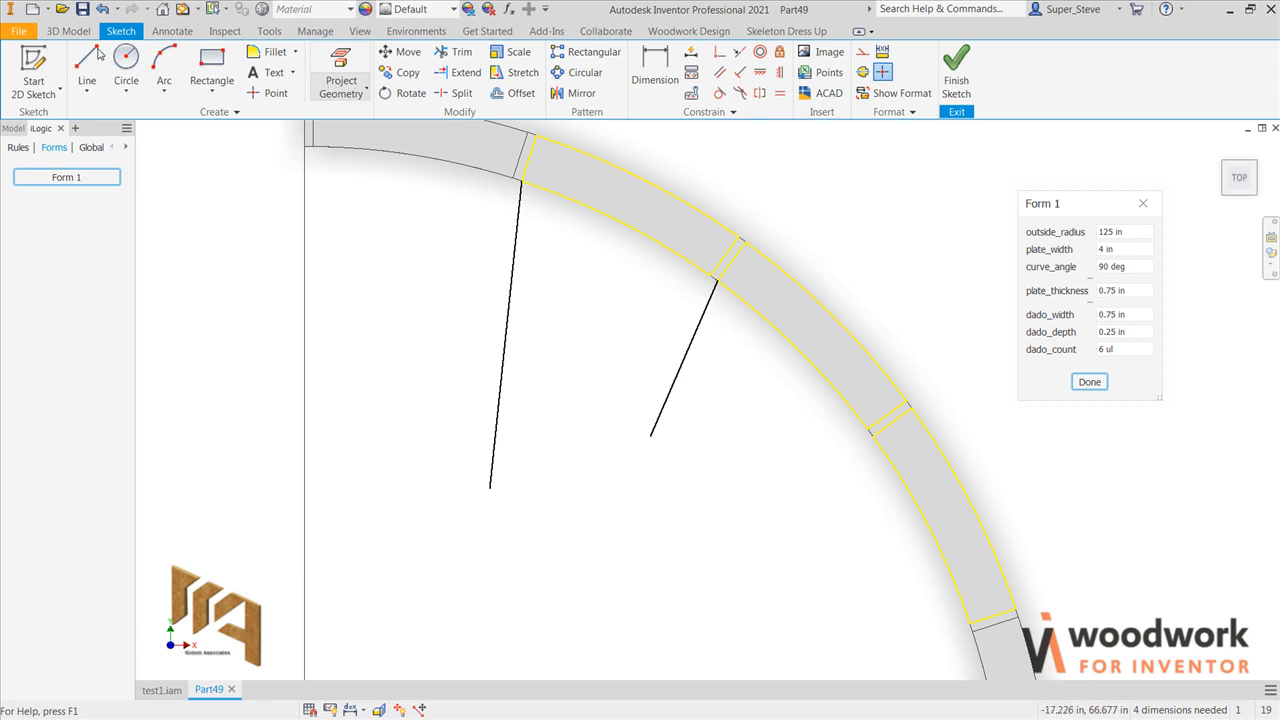
{"action": "left_click", "coordinate": [92, 60]}
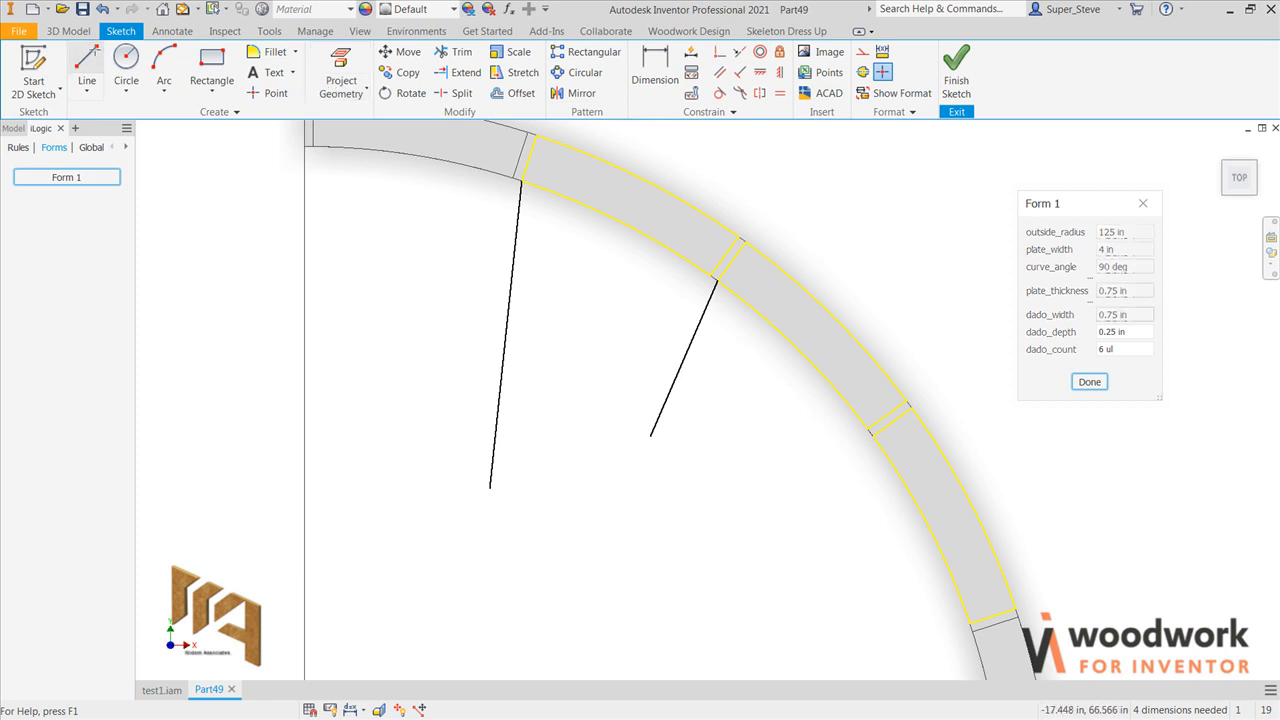
{"action": "left_click", "coordinate": [873, 436]}
{"action": "left_click", "coordinate": [755, 578]}
{"action": "key", "text": "Escape"}
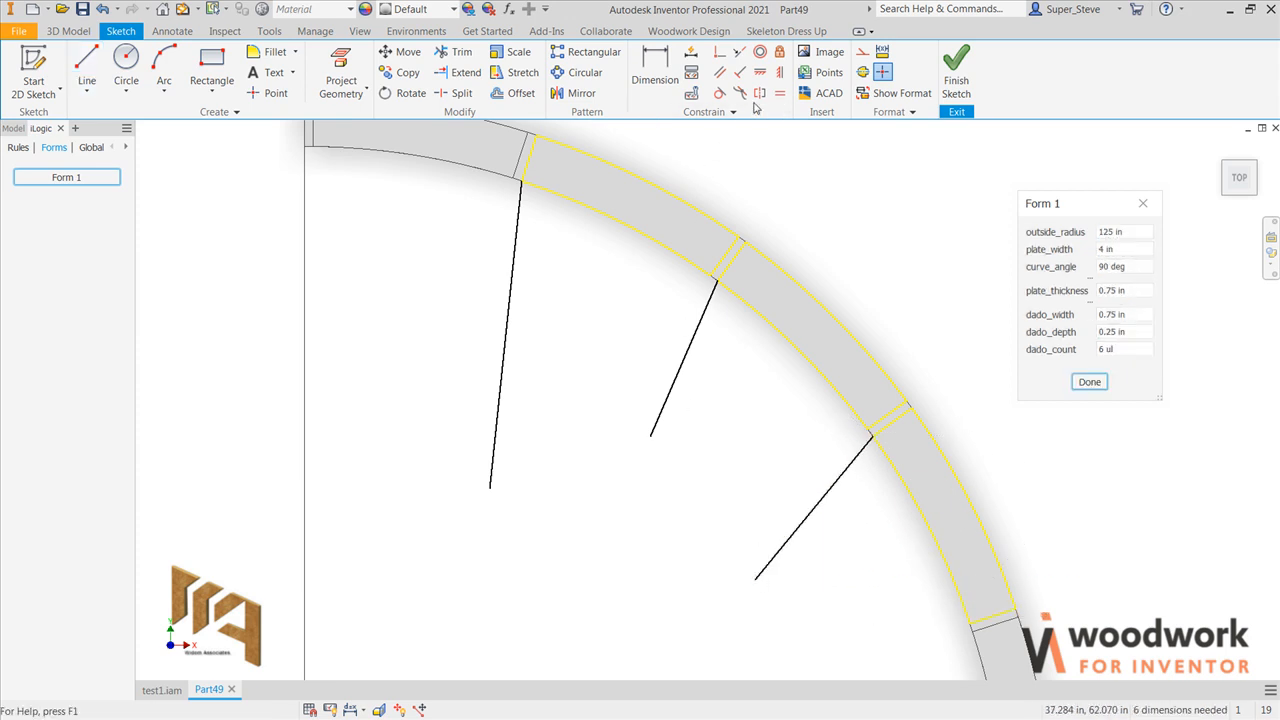
Step: Constrain each of the three sketched lines parallel to the projected dado edge it starts from
{"action": "left_click", "coordinate": [719, 72]}
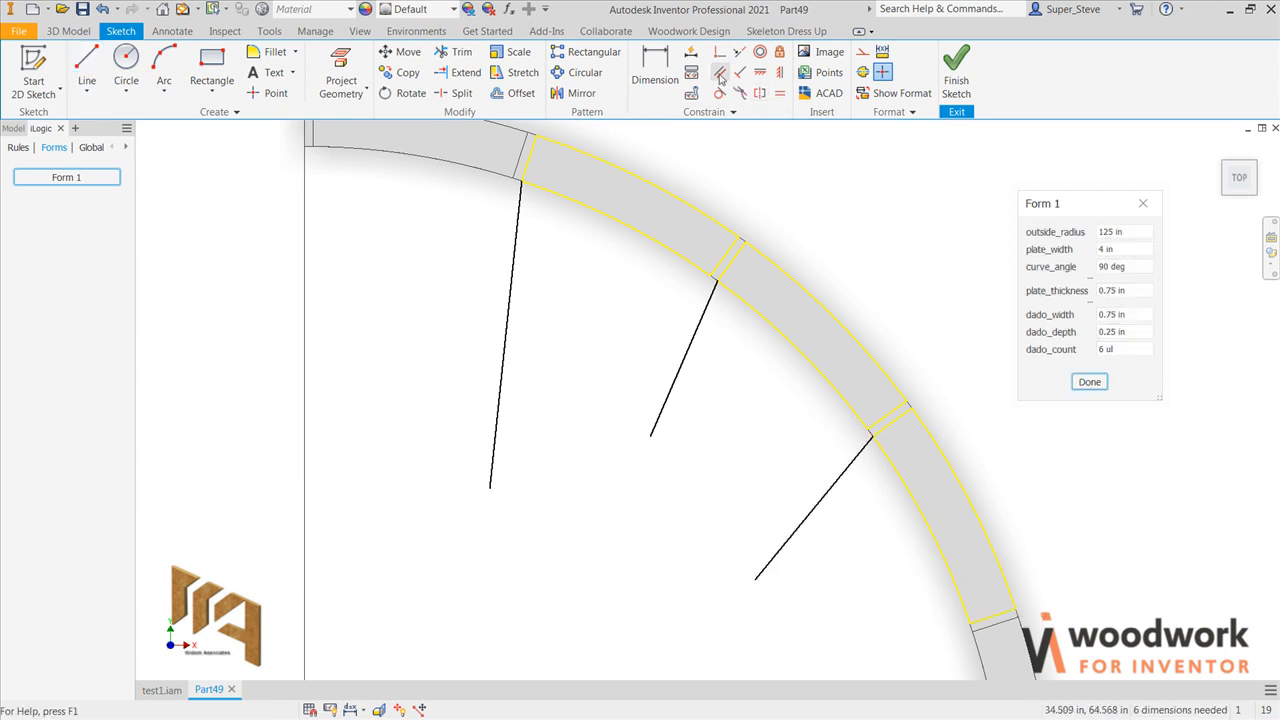
{"action": "left_click", "coordinate": [728, 260]}
{"action": "left_click", "coordinate": [711, 305]}
{"action": "left_click", "coordinate": [526, 180]}
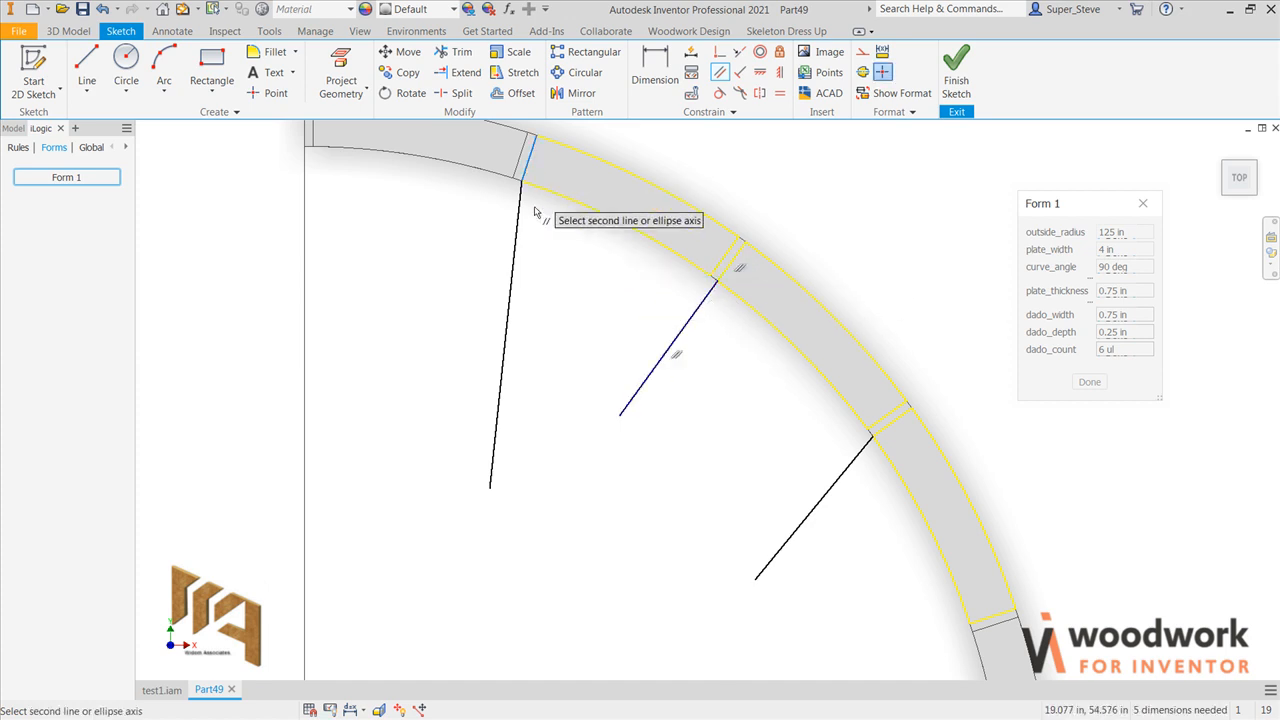
{"action": "left_click", "coordinate": [523, 212]}
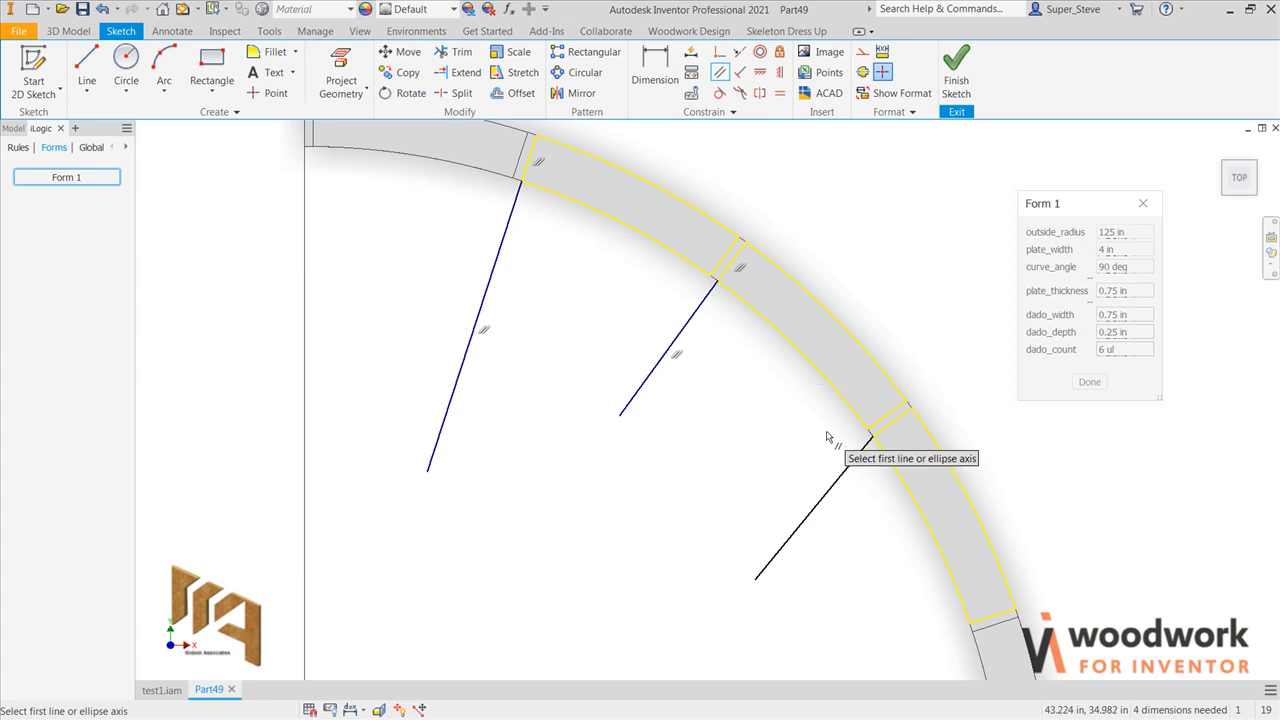
{"action": "left_click", "coordinate": [889, 422]}
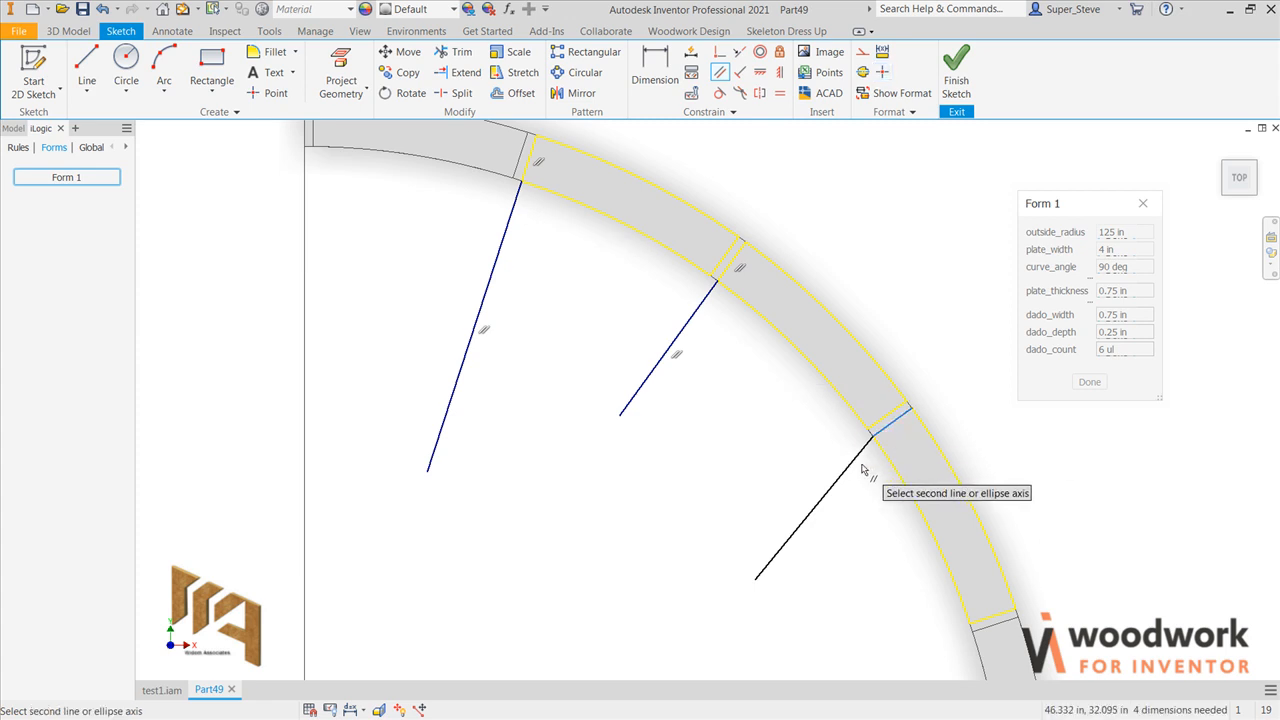
{"action": "left_click", "coordinate": [859, 464]}
{"action": "scroll", "coordinate": [858, 466], "scroll_direction": "down", "scroll_amount": 3}
{"action": "middle_click_drag", "start_coordinate": [858, 466], "coordinate": [872, 286]}
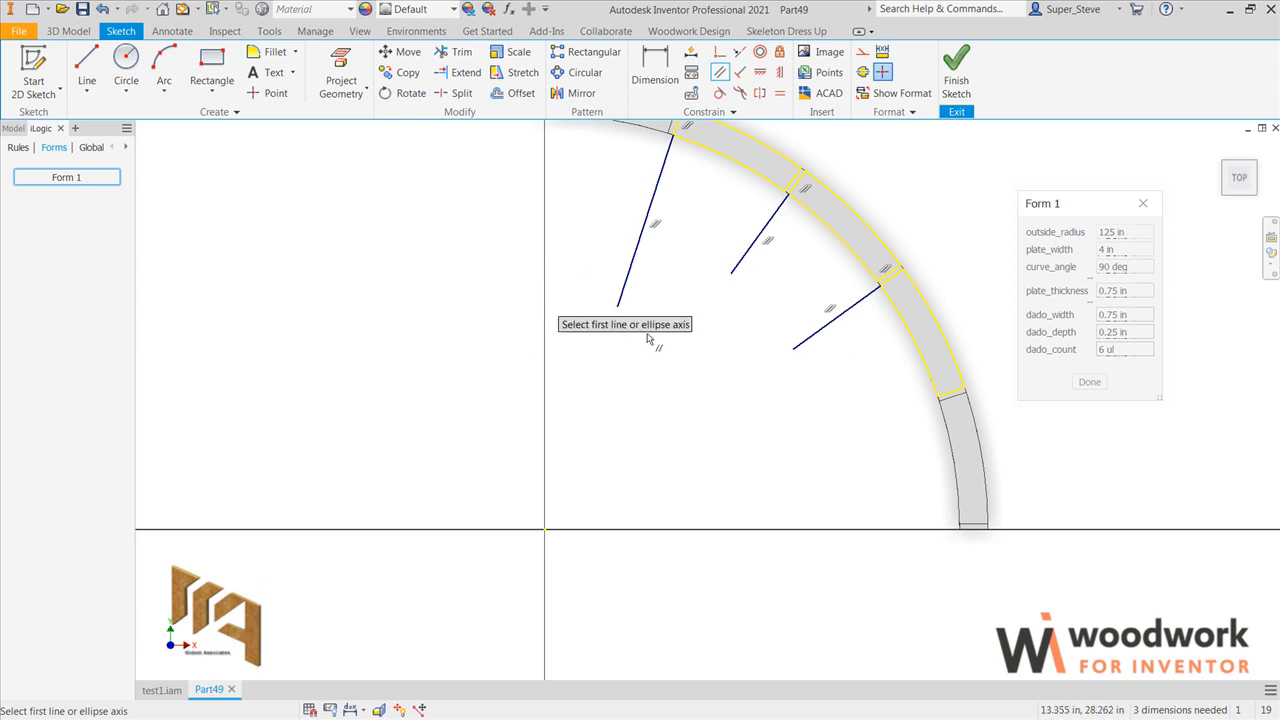
Step: Extend the three sketched lines past the arc's center point and inspect where they cross
{"action": "left_click", "coordinate": [620, 302]}
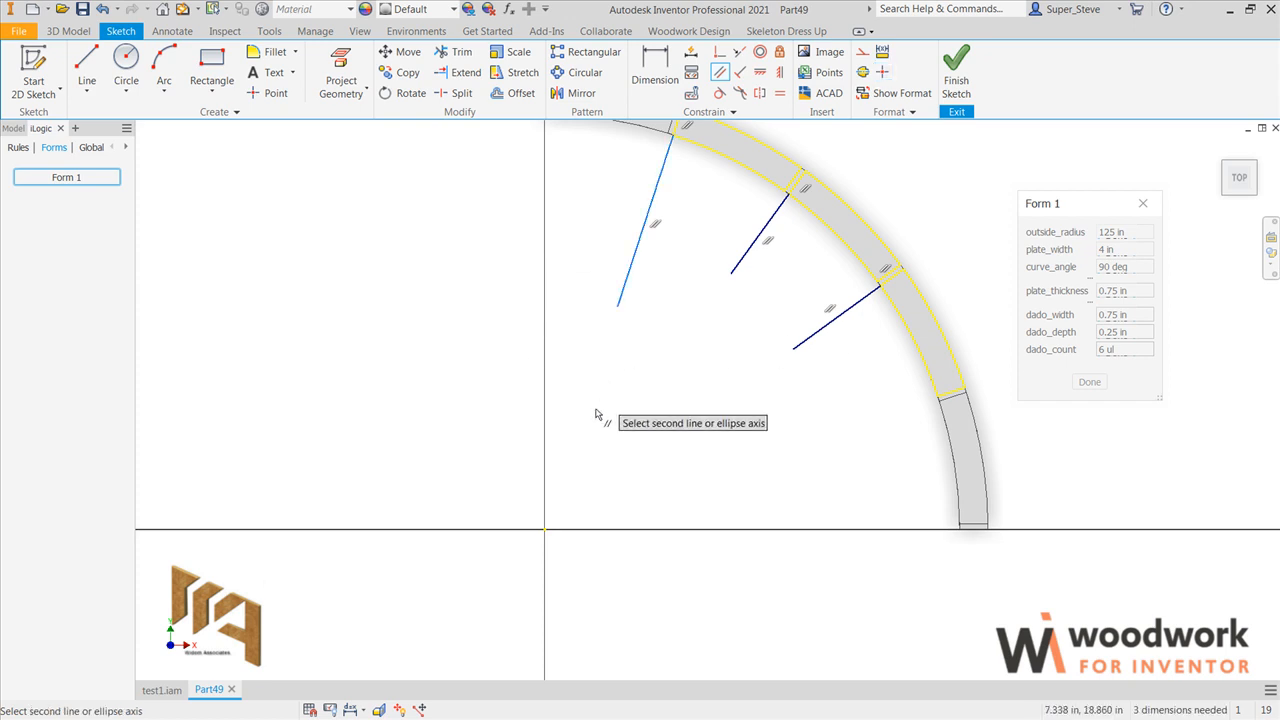
{"action": "key", "text": "Escape"}
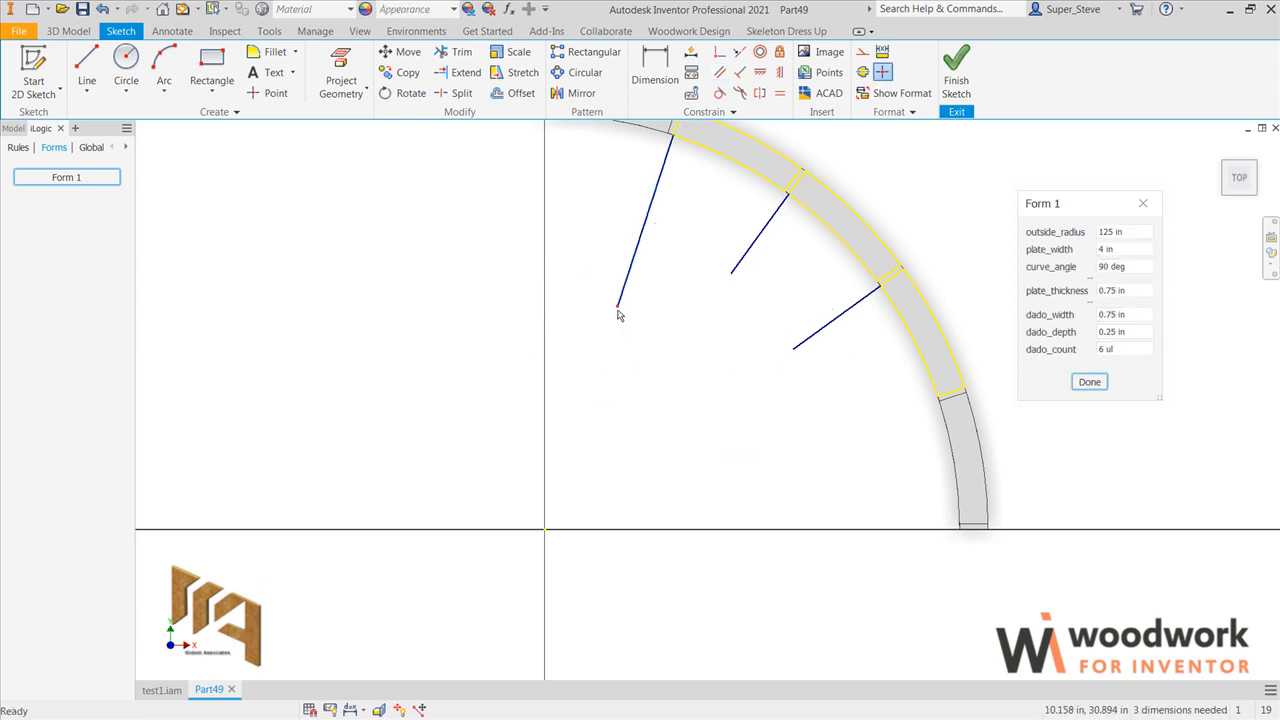
{"action": "left_click_drag", "start_coordinate": [618, 313], "coordinate": [552, 585]}
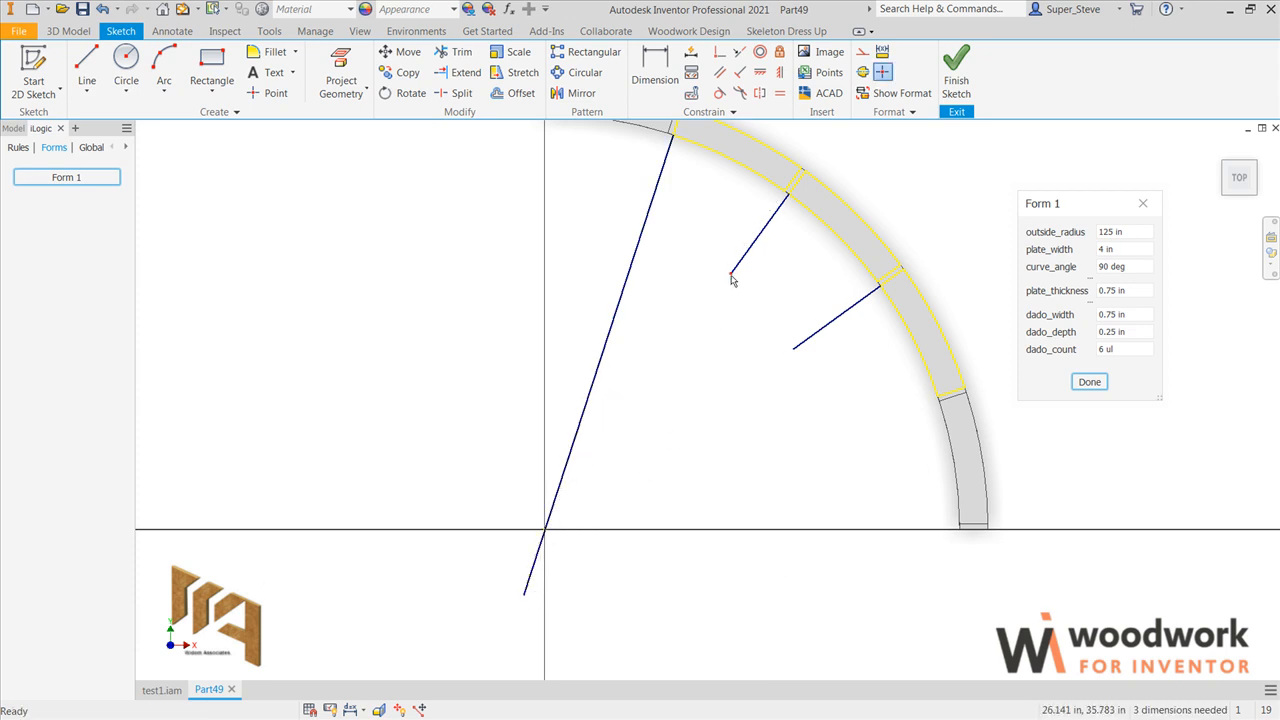
{"action": "left_click_drag", "start_coordinate": [730, 273], "coordinate": [486, 610]}
{"action": "left_click_drag", "start_coordinate": [794, 349], "coordinate": [488, 590]}
{"action": "scroll", "coordinate": [548, 551], "scroll_direction": "up", "scroll_amount": 5}
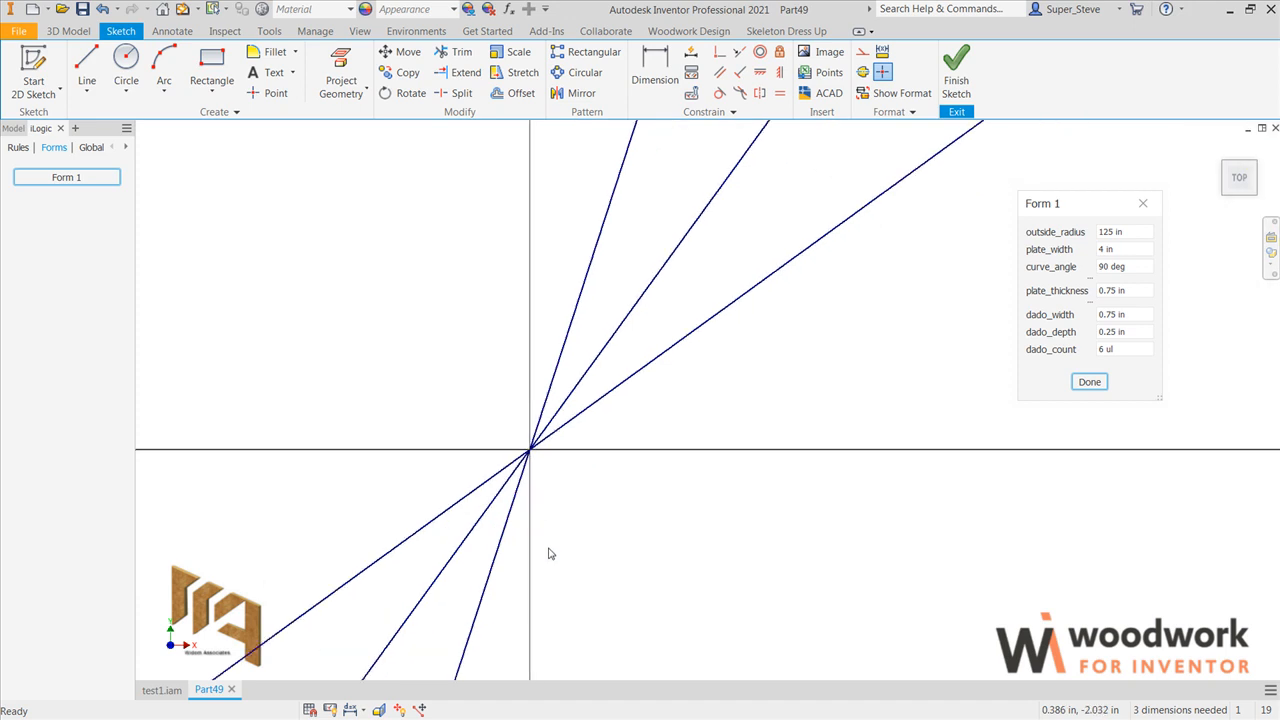
{"action": "scroll", "coordinate": [560, 490], "scroll_direction": "up", "scroll_amount": 4}
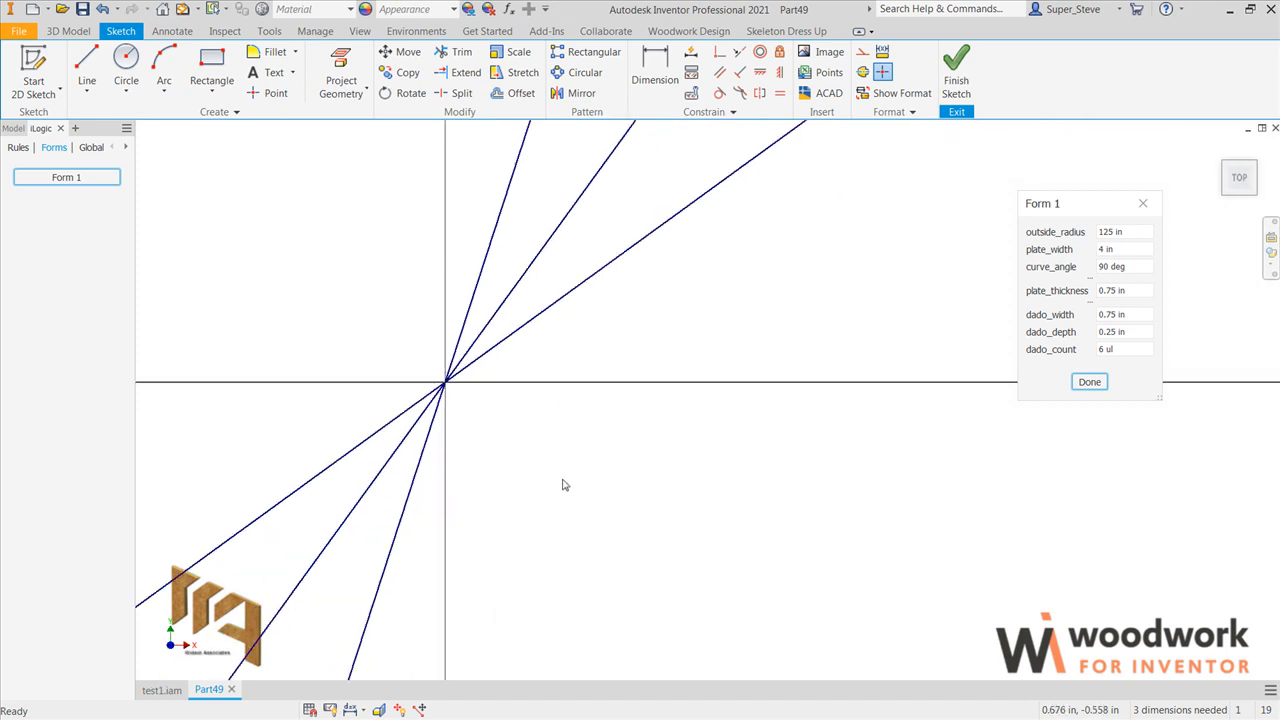
{"action": "scroll", "coordinate": [566, 482], "scroll_direction": "down", "scroll_amount": 5}
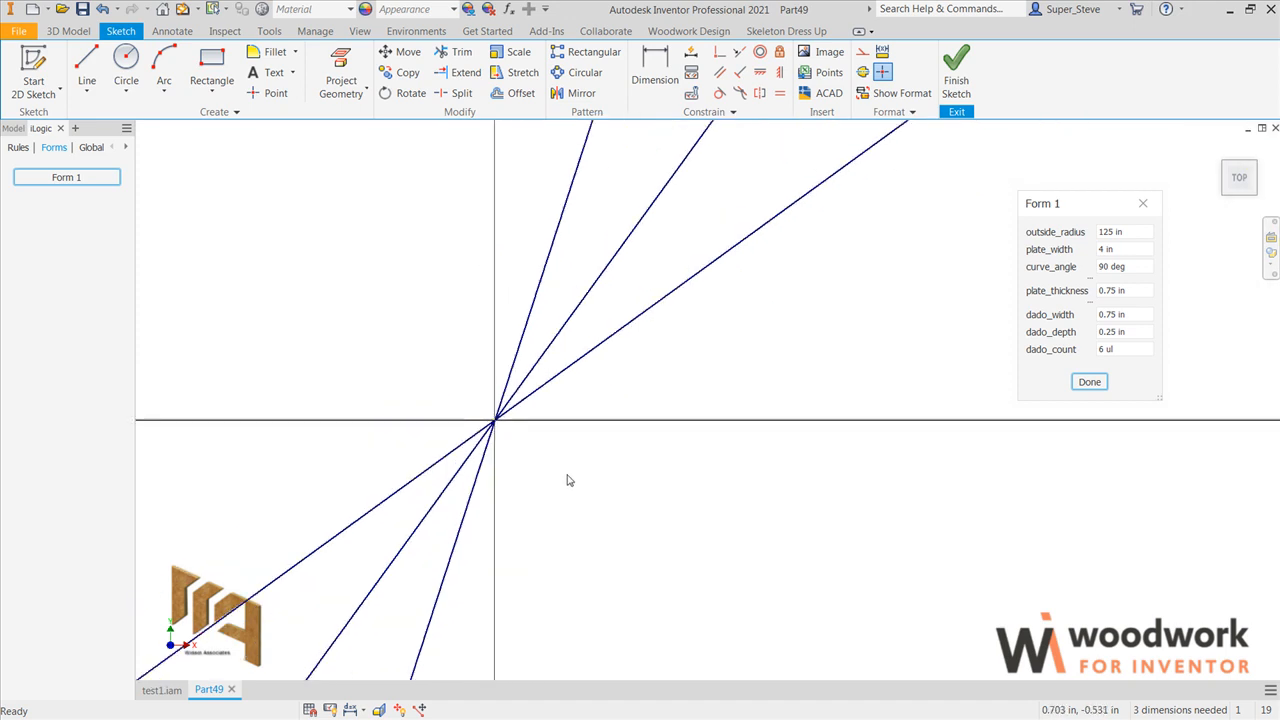
{"action": "scroll", "coordinate": [566, 481], "scroll_direction": "down", "scroll_amount": 5}
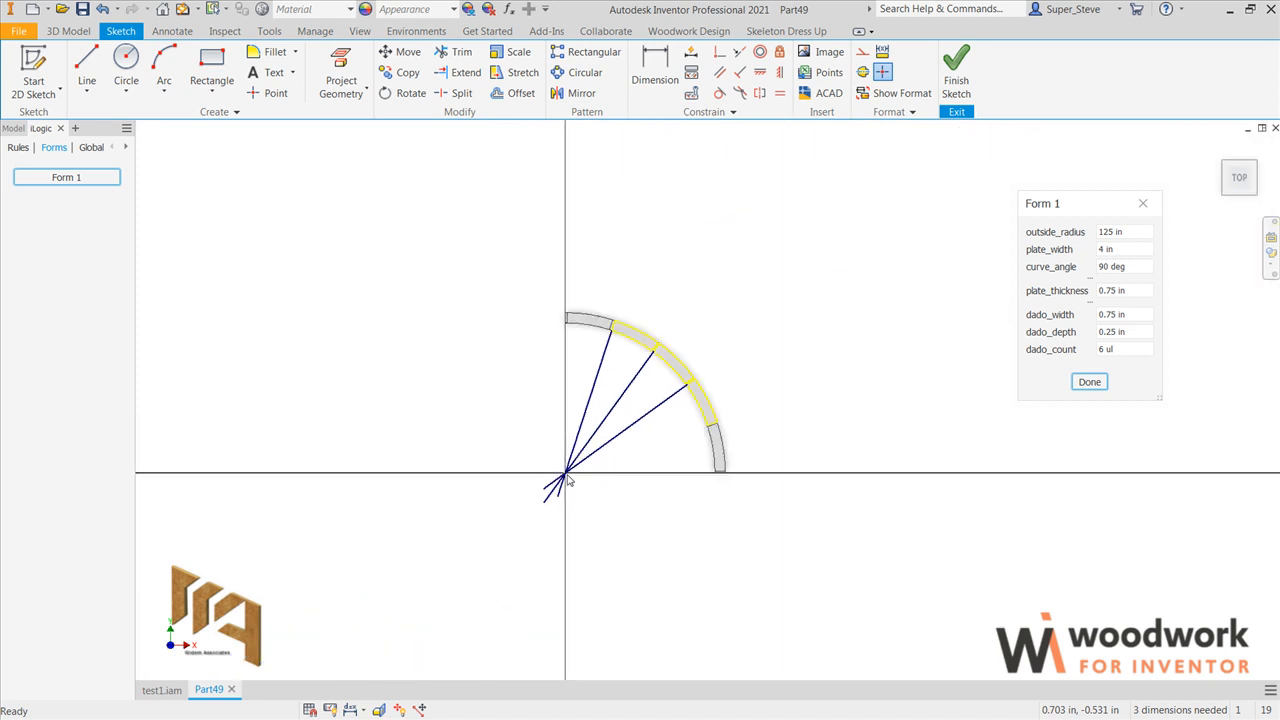
Step: Finish the sketch and delete the sketch containing the three radial check lines
{"action": "left_click", "coordinate": [957, 72]}
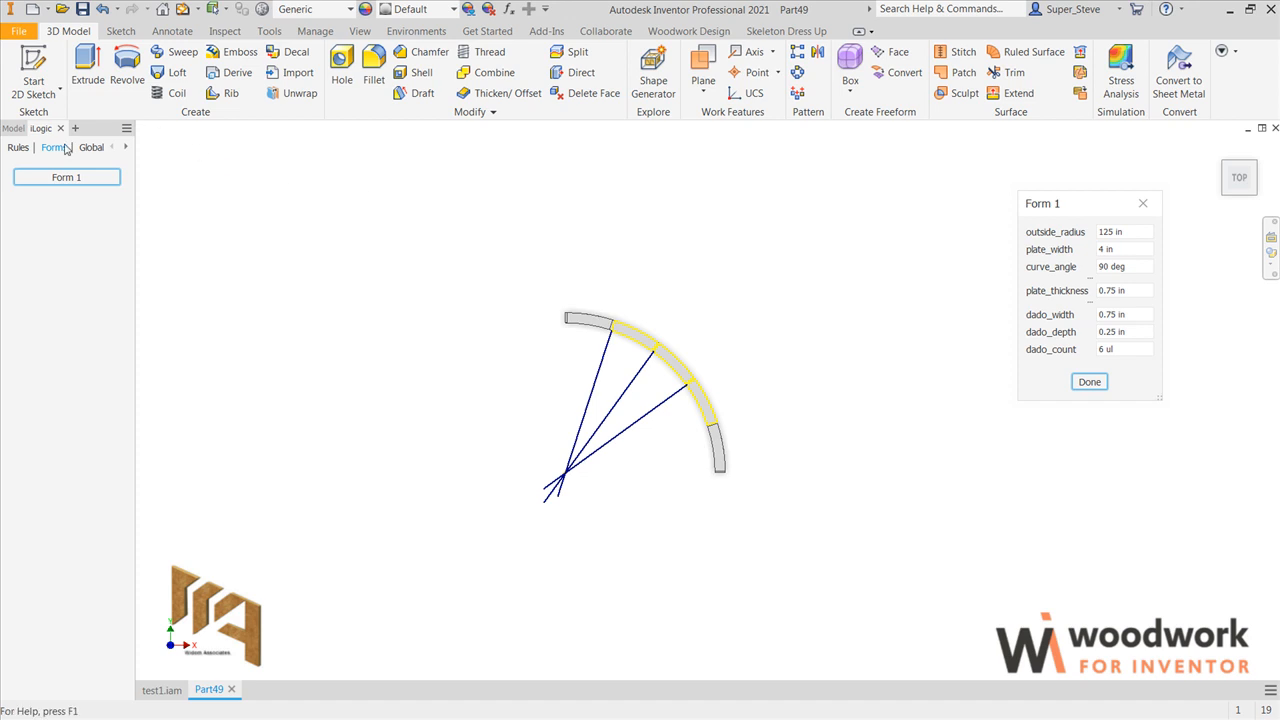
{"action": "left_click", "coordinate": [14, 128]}
{"action": "left_click", "coordinate": [45, 261]}
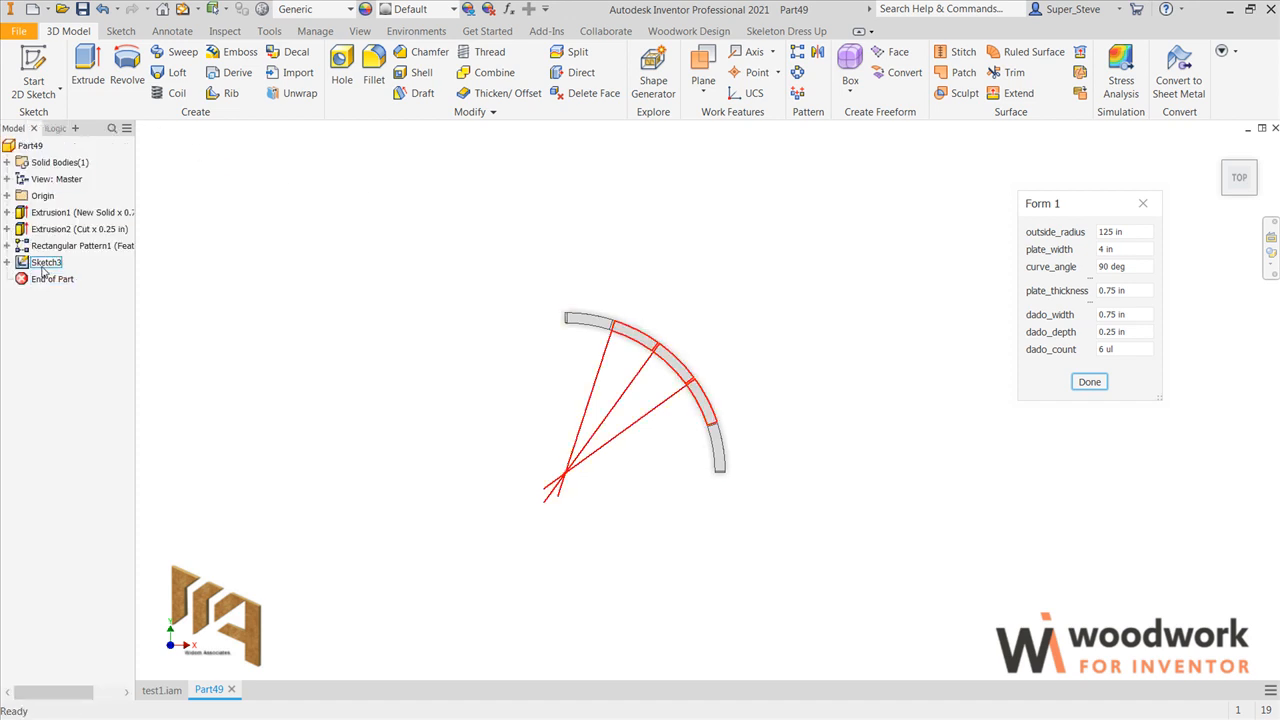
{"action": "right_click", "coordinate": [46, 262]}
{"action": "left_click", "coordinate": [78, 307]}
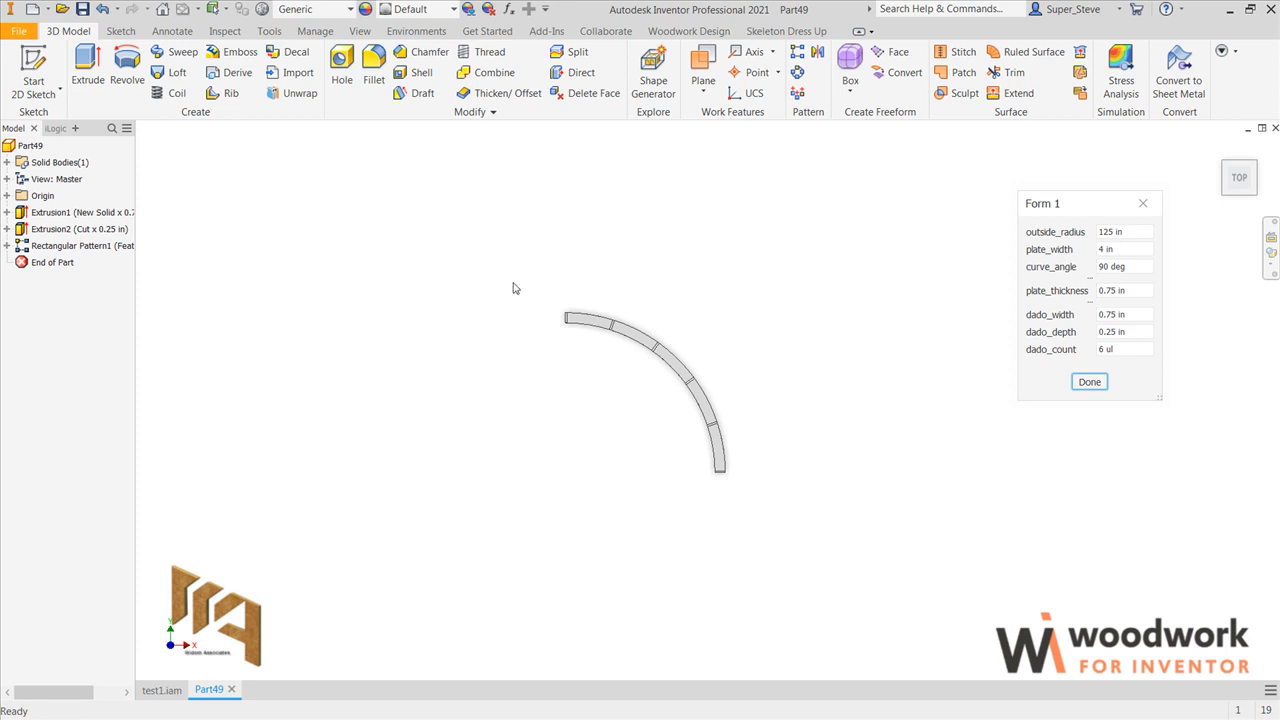
Step: Start a sketch on the floor of the end dado that lies on the X axis
{"action": "key", "text": "Home"}
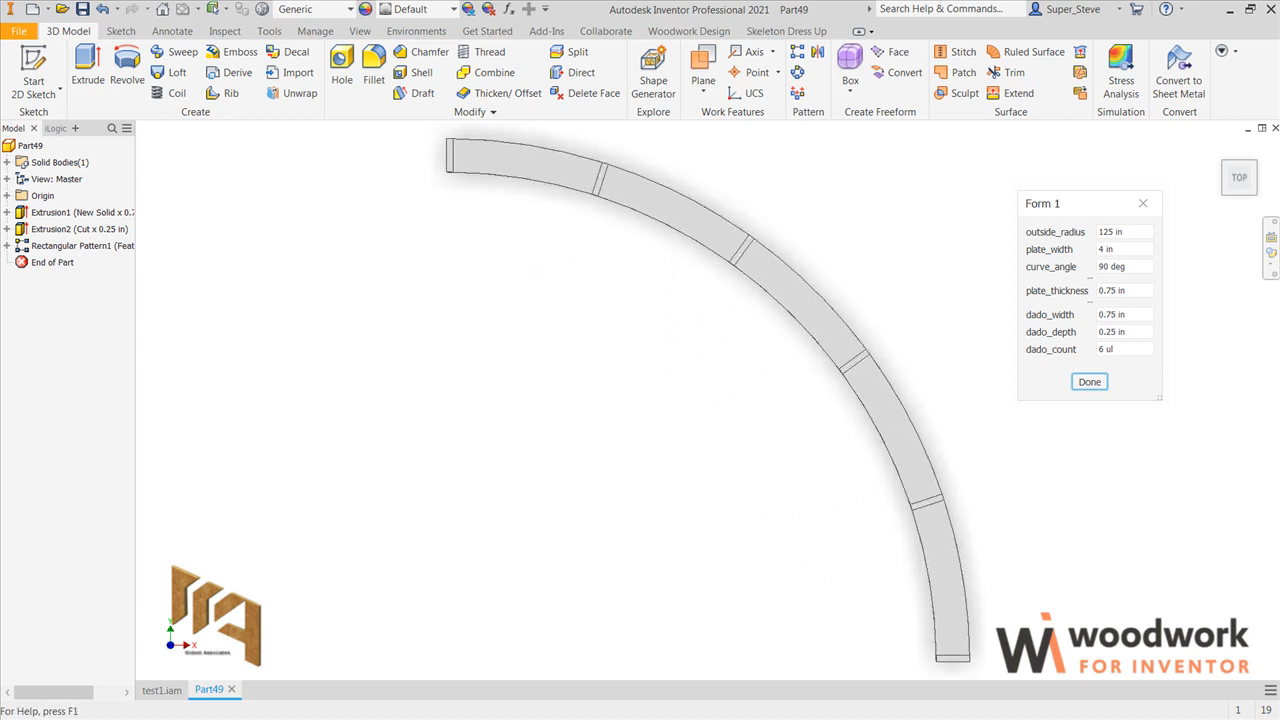
{"action": "scroll", "coordinate": [985, 577], "scroll_direction": "down", "scroll_amount": 2}
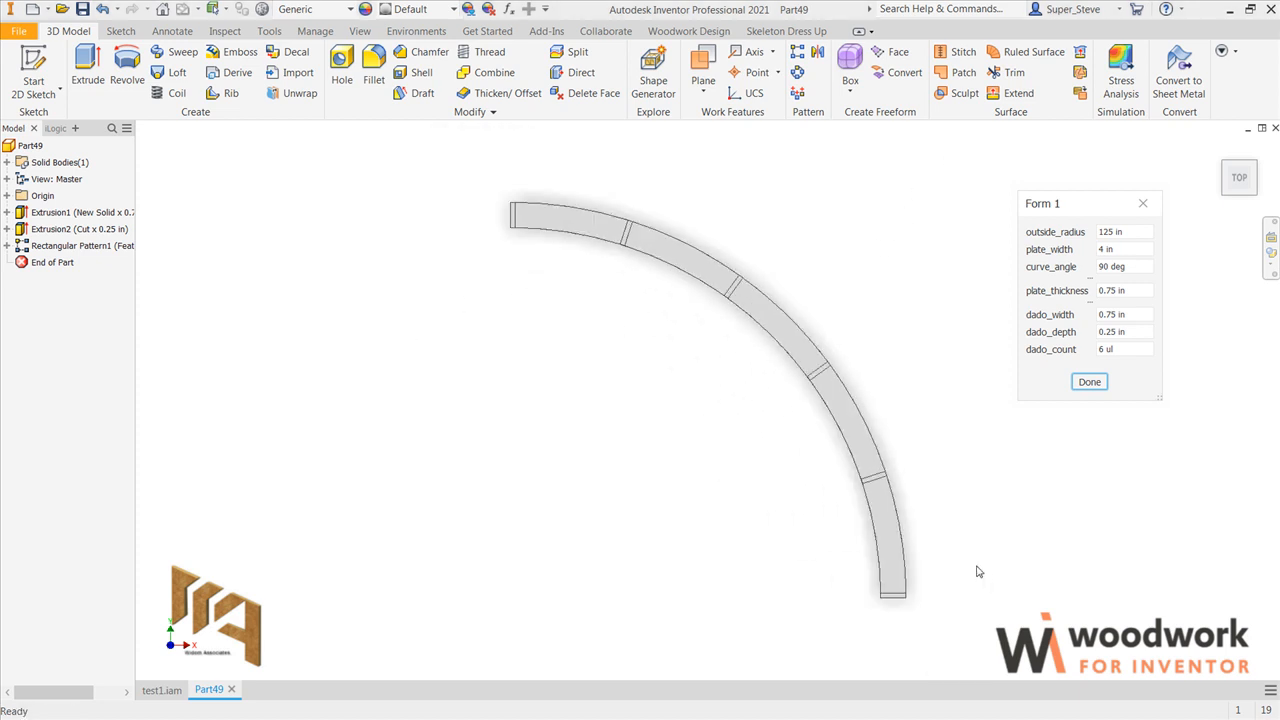
{"action": "scroll", "coordinate": [980, 571], "scroll_direction": "up", "scroll_amount": 5}
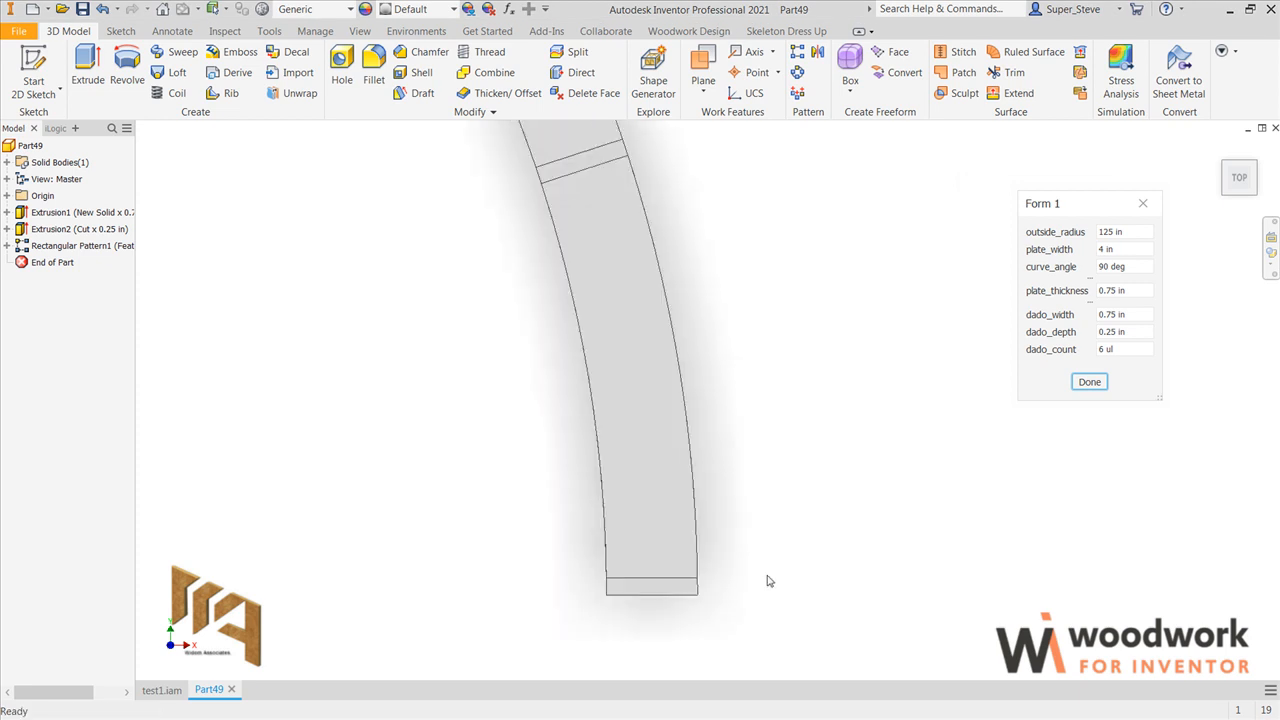
{"action": "scroll", "coordinate": [770, 577], "scroll_direction": "up", "scroll_amount": 2}
{"action": "left_click", "coordinate": [620, 598]}
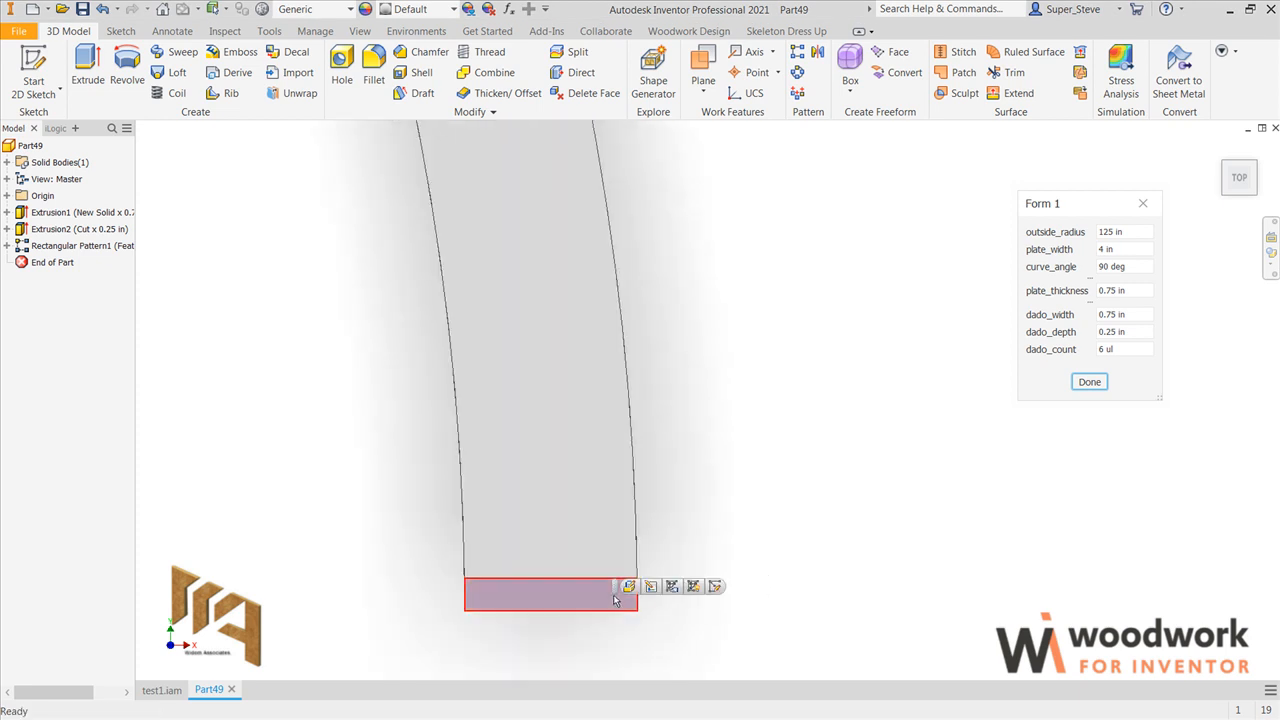
{"action": "left_click", "coordinate": [714, 588]}
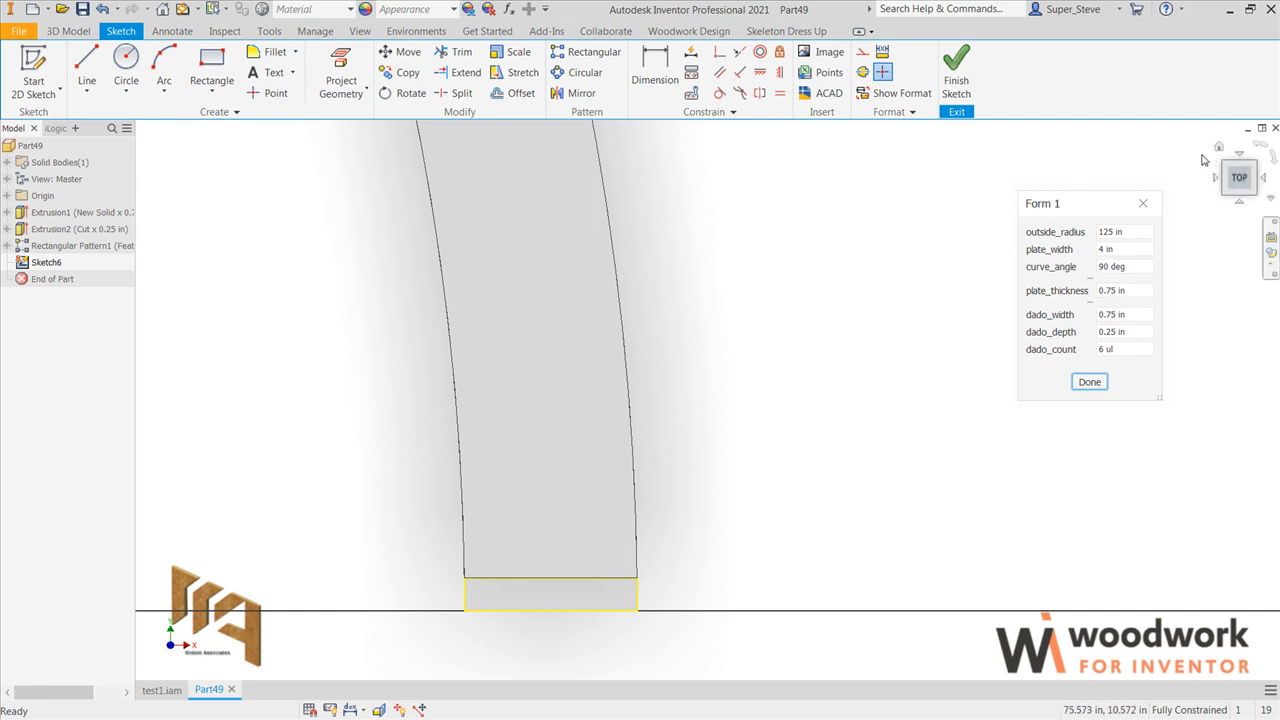
Step: Extrude the dado-floor profile upward as a new solid with the distance set to rib_height=42
{"action": "left_click", "coordinate": [1218, 148]}
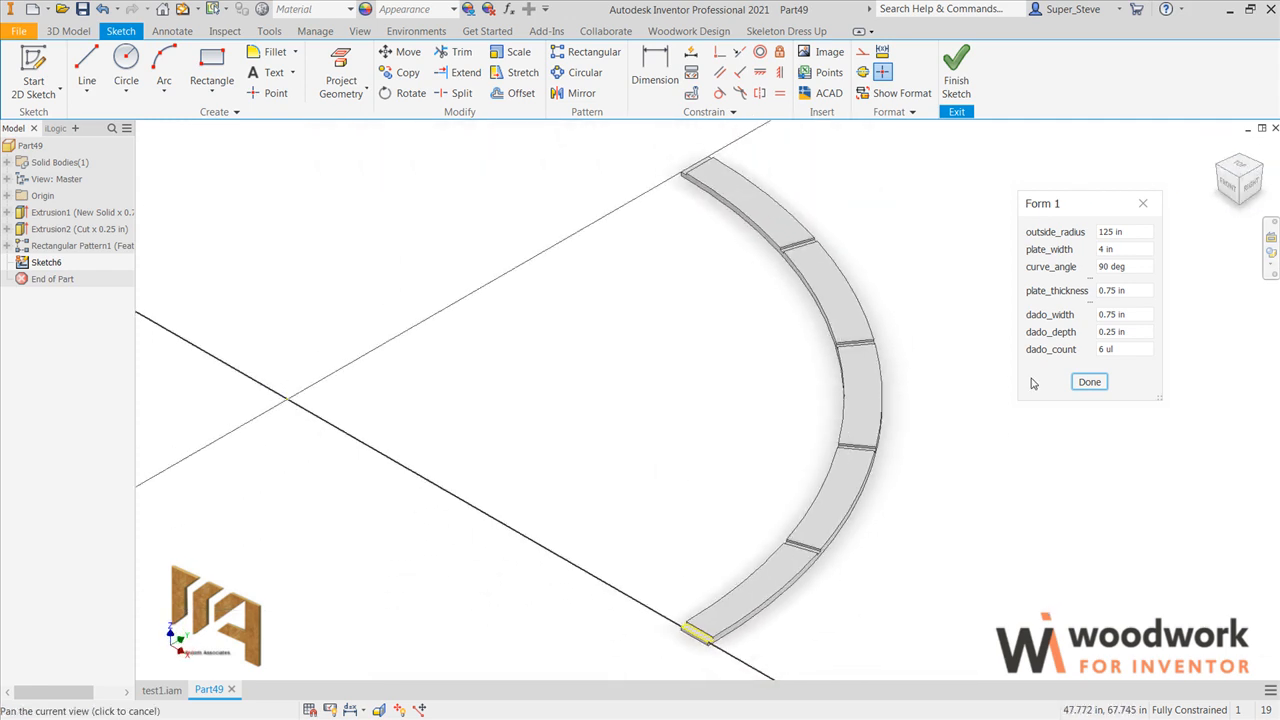
{"action": "scroll", "coordinate": [810, 643], "scroll_direction": "up", "scroll_amount": 5}
{"action": "key", "text": "e"}
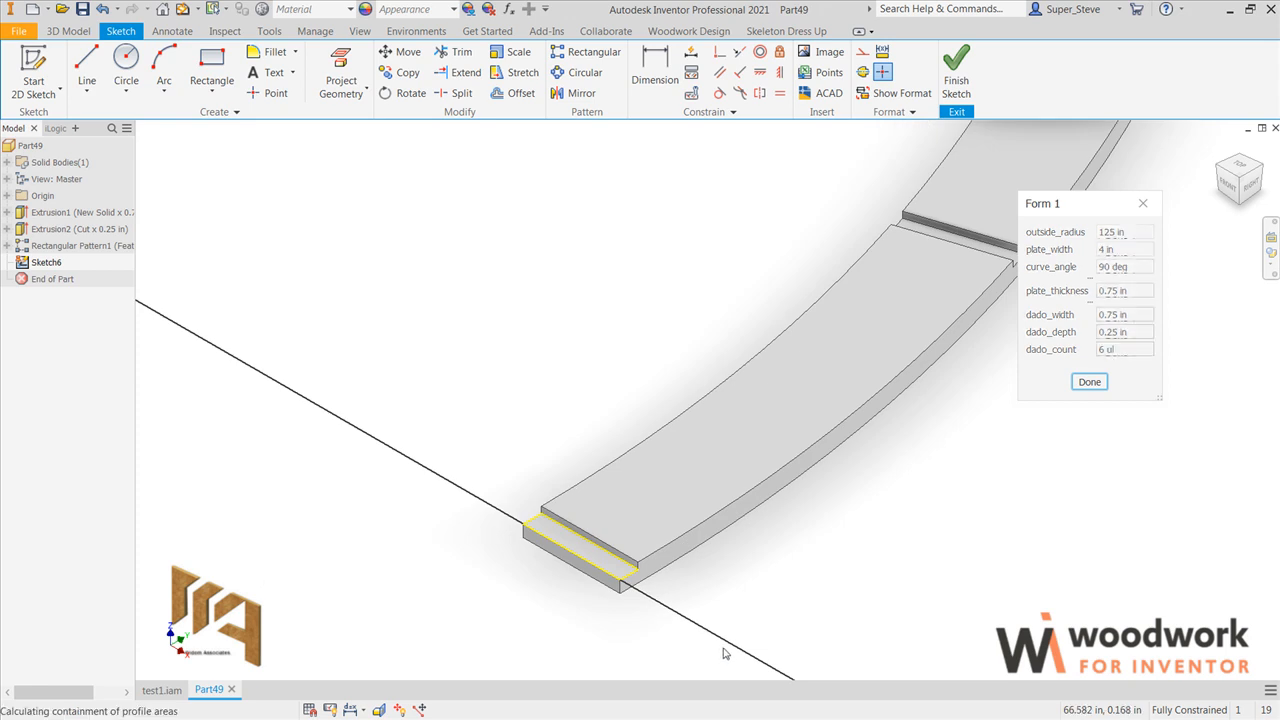
{"action": "left_click_drag", "start_coordinate": [260, 236], "coordinate": [171, 249]}
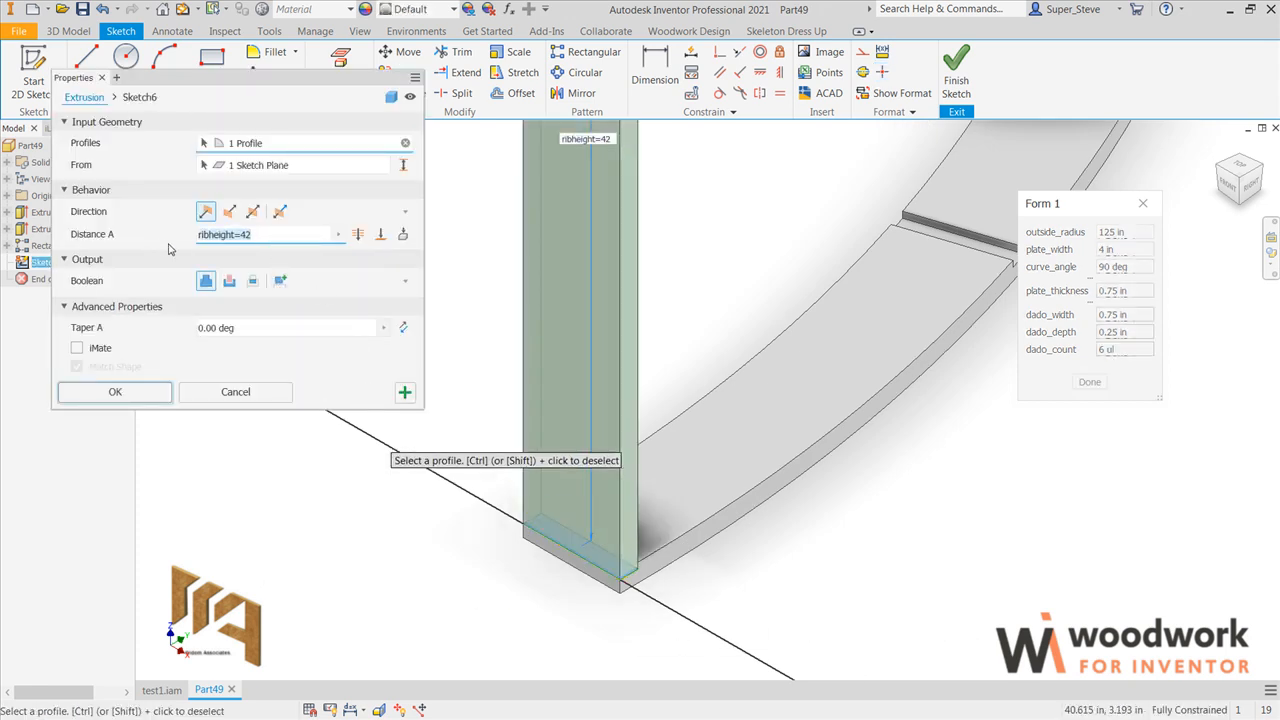
{"action": "type", "text": "R"}
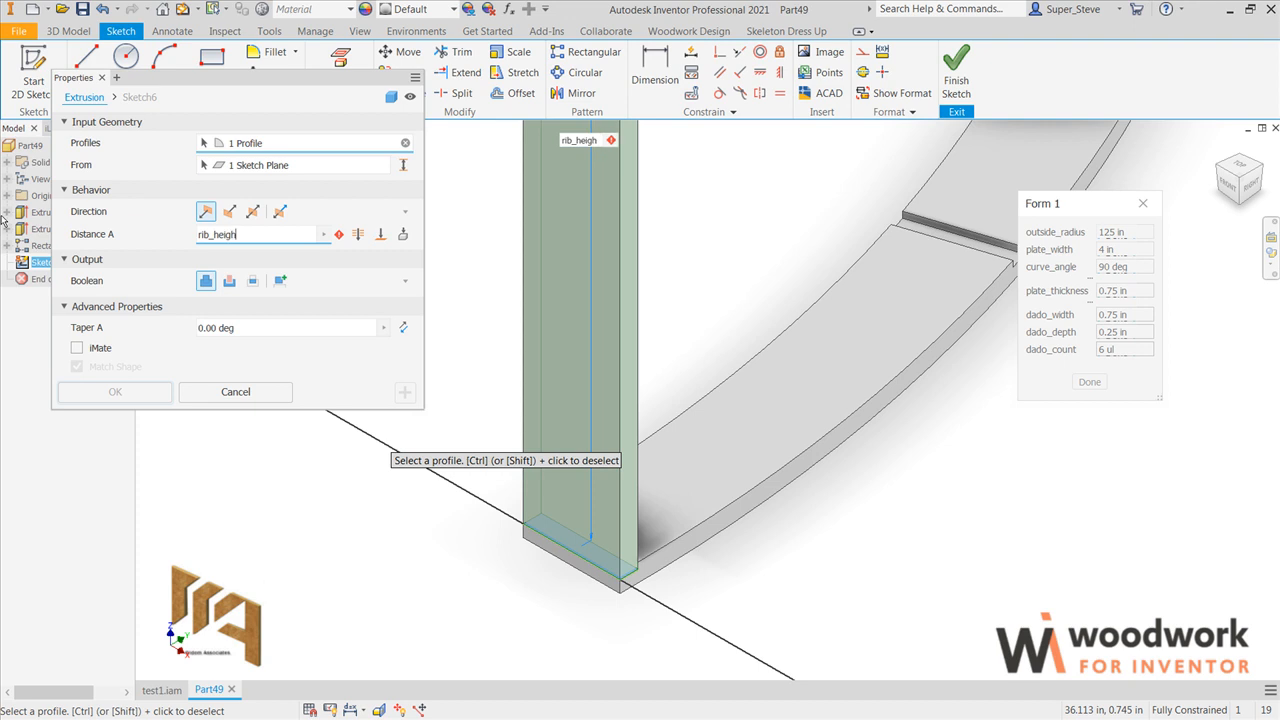
{"action": "type", "text": "42"}
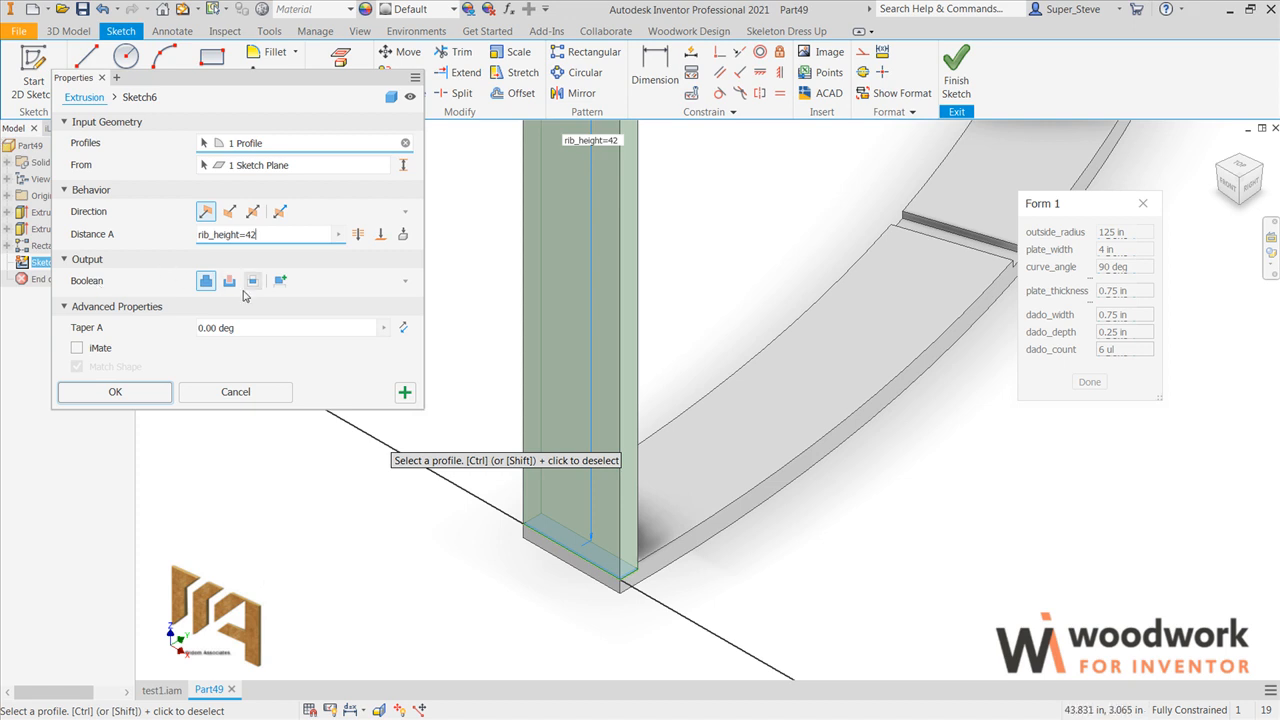
{"action": "left_click", "coordinate": [281, 283]}
{"action": "left_click", "coordinate": [153, 392]}
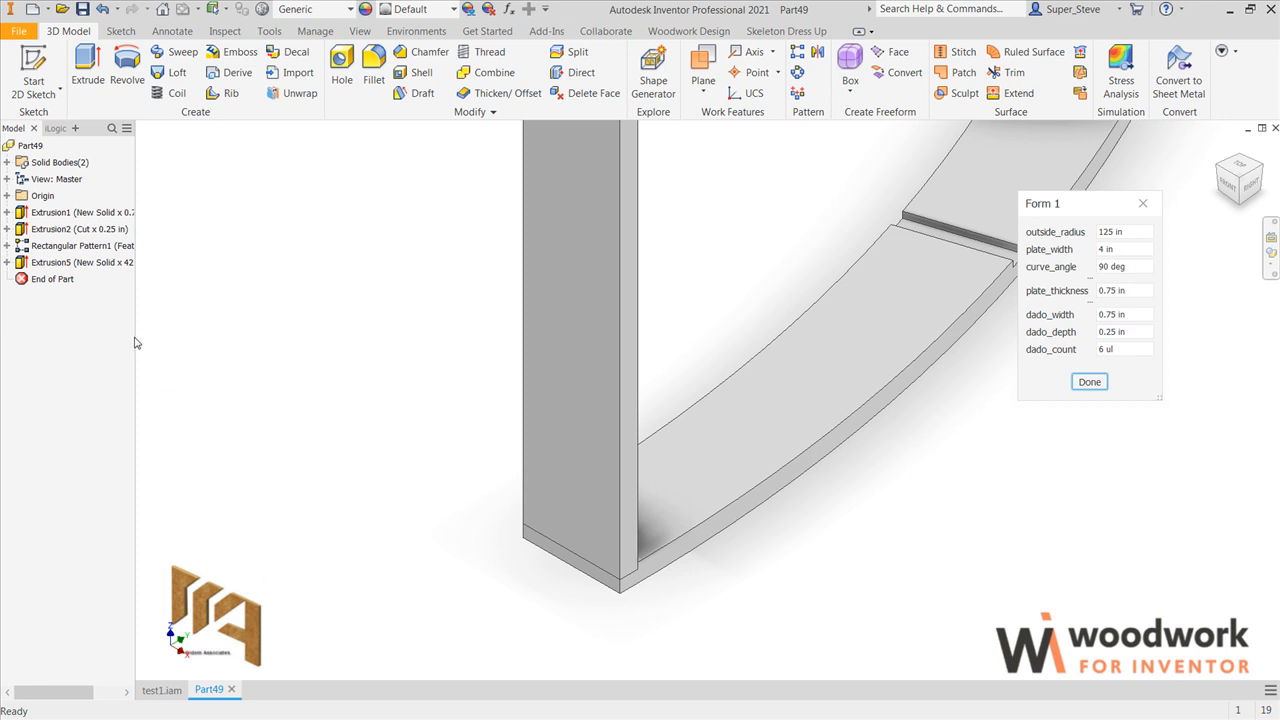
Step: Create a work plane offset upward from the plate's top face with the distance Kick_Plane=4
{"action": "left_click_drag", "start_coordinate": [134, 343], "coordinate": [198, 305]}
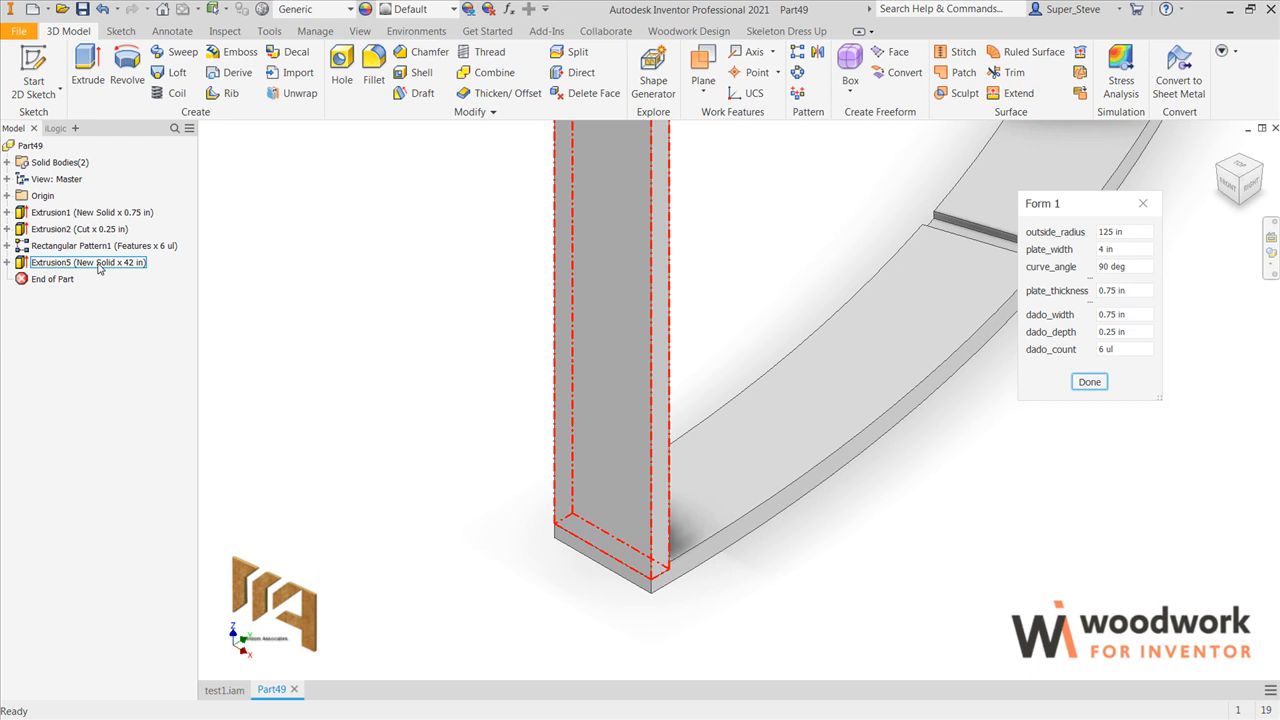
{"action": "scroll", "coordinate": [420, 372], "scroll_direction": "up", "scroll_amount": 5}
{"action": "middle_click_drag", "start_coordinate": [420, 372], "coordinate": [437, 534]}
{"action": "left_click", "coordinate": [703, 68]}
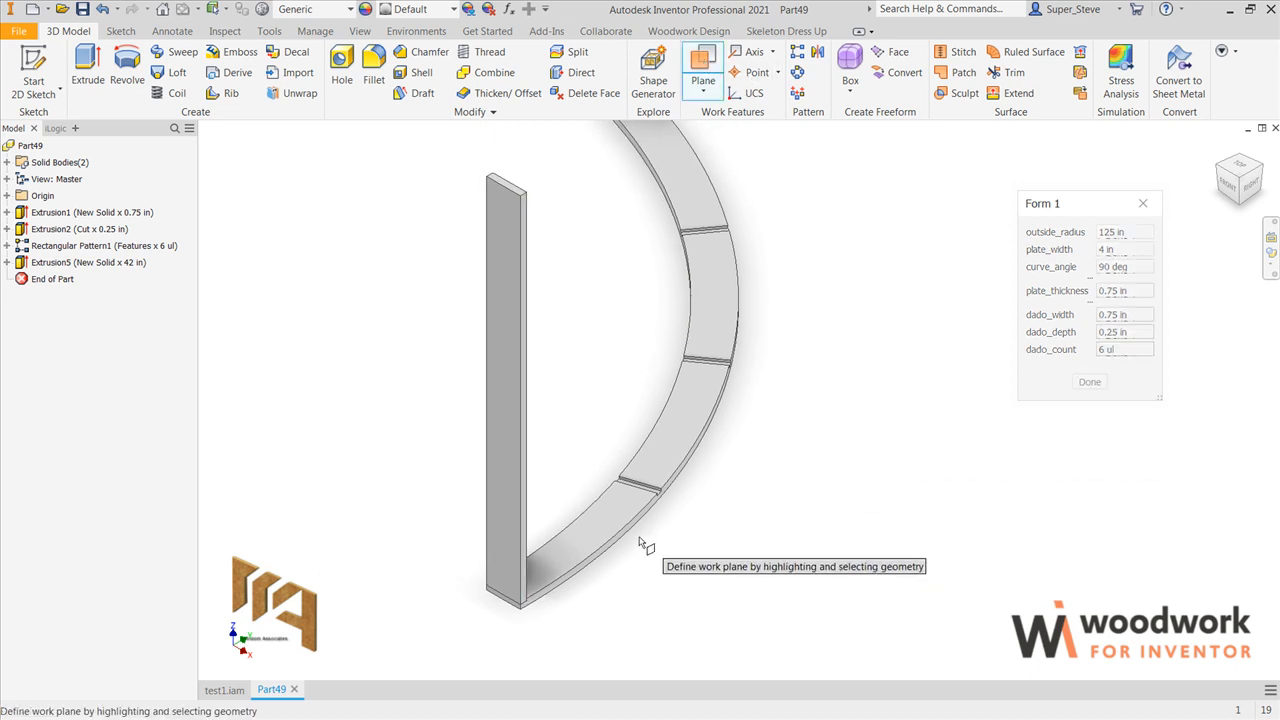
{"action": "left_click_drag", "start_coordinate": [605, 537], "coordinate": [602, 476]}
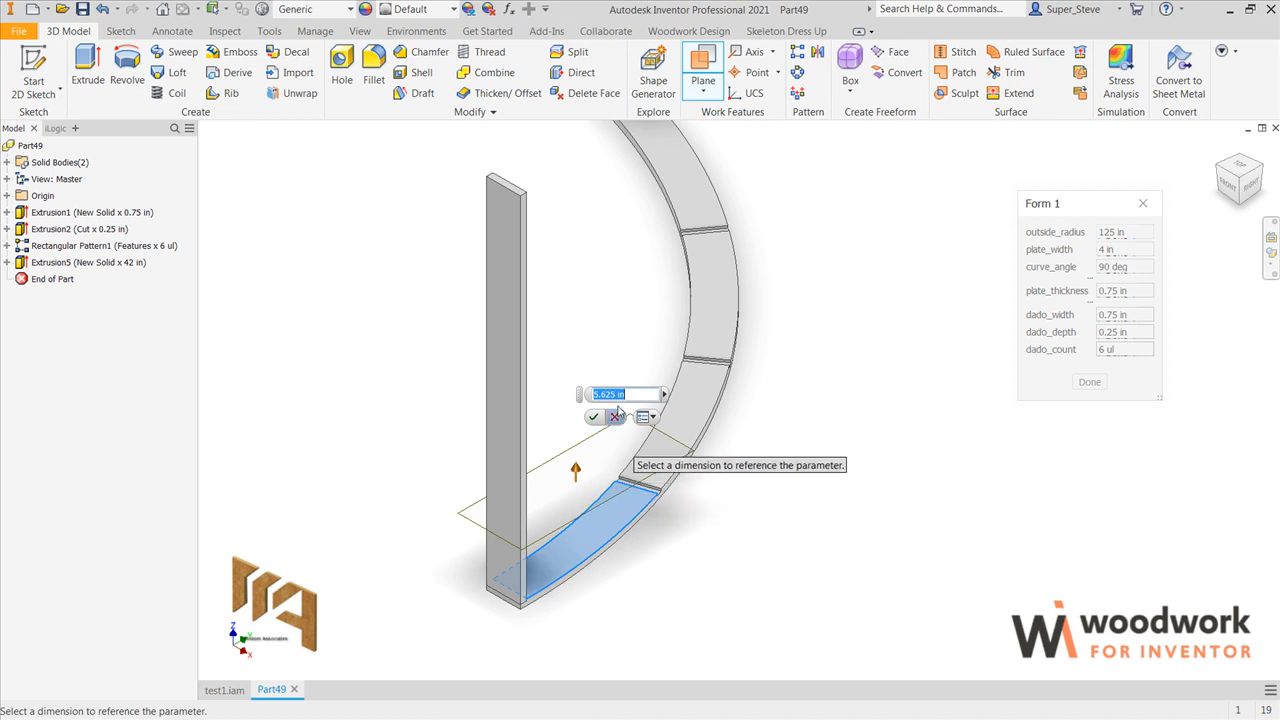
{"action": "left_click_drag", "start_coordinate": [624, 396], "coordinate": [588, 394]}
{"action": "key", "text": "BackSpace"}
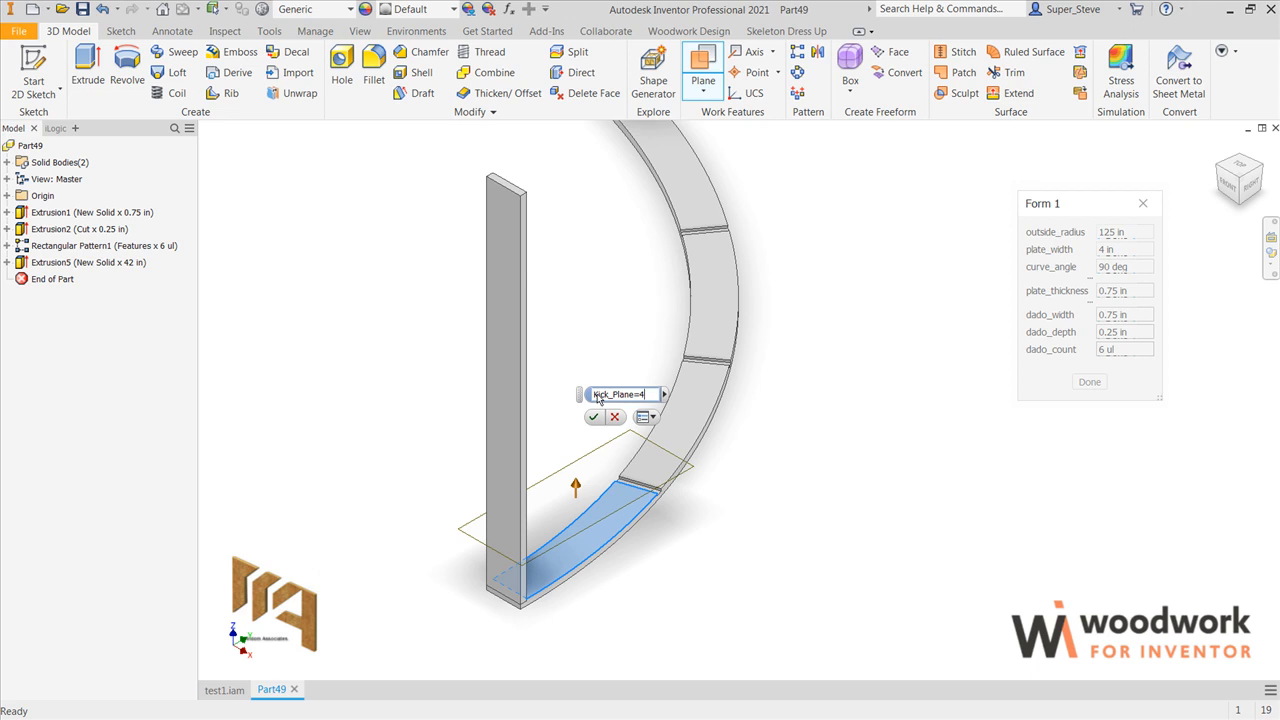
{"action": "key", "text": "Return"}
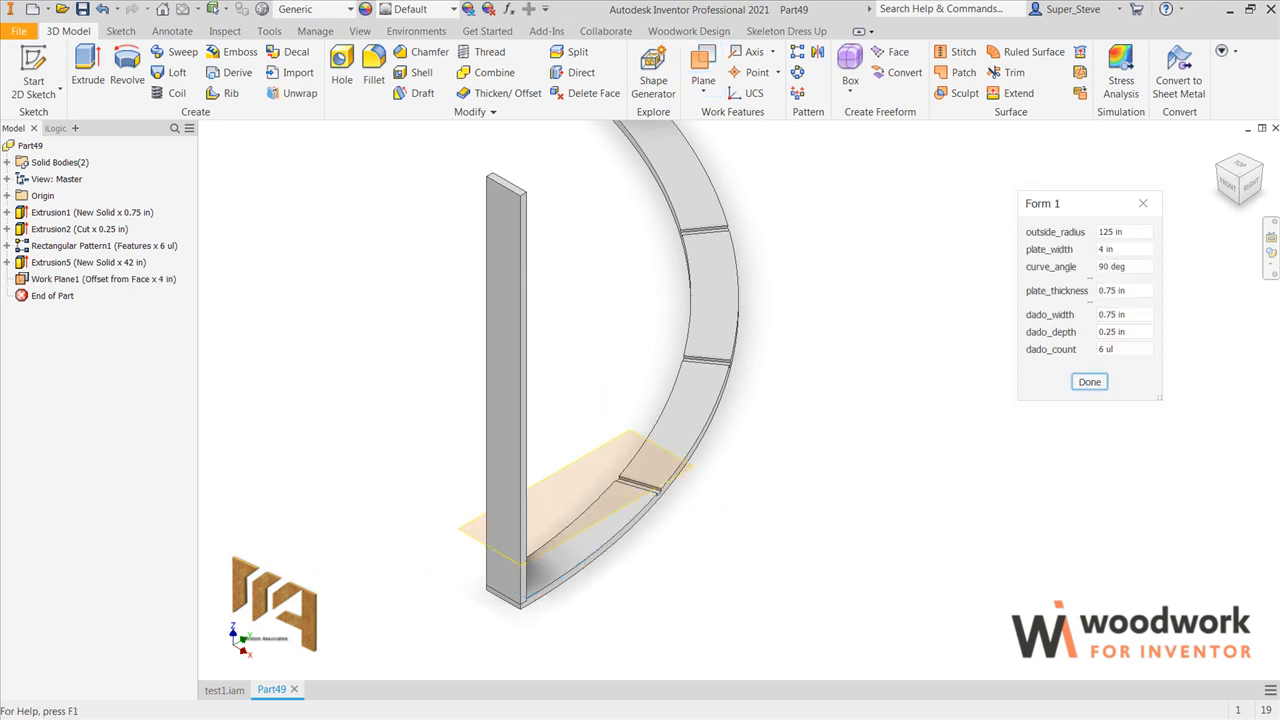
Step: Start a sketch on the top face of the upright rib
{"action": "scroll", "coordinate": [952, 304], "scroll_direction": "down", "scroll_amount": 1}
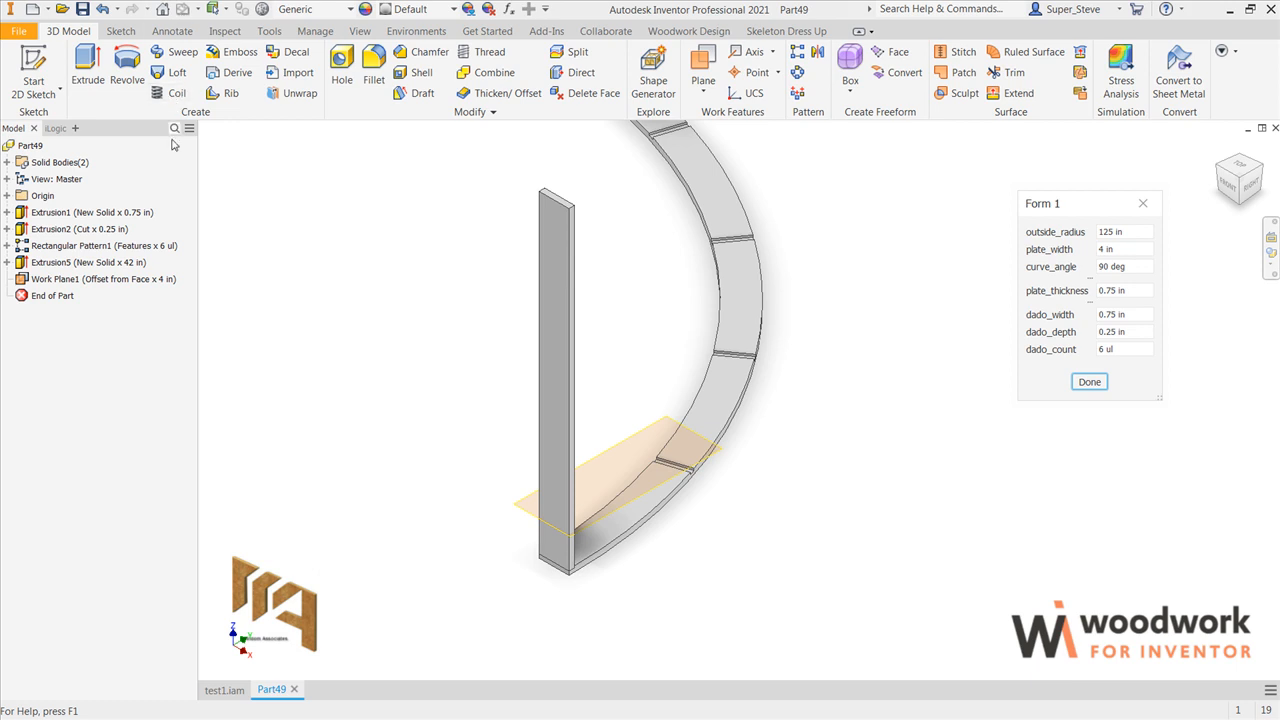
{"action": "scroll", "coordinate": [573, 177], "scroll_direction": "up", "scroll_amount": 10}
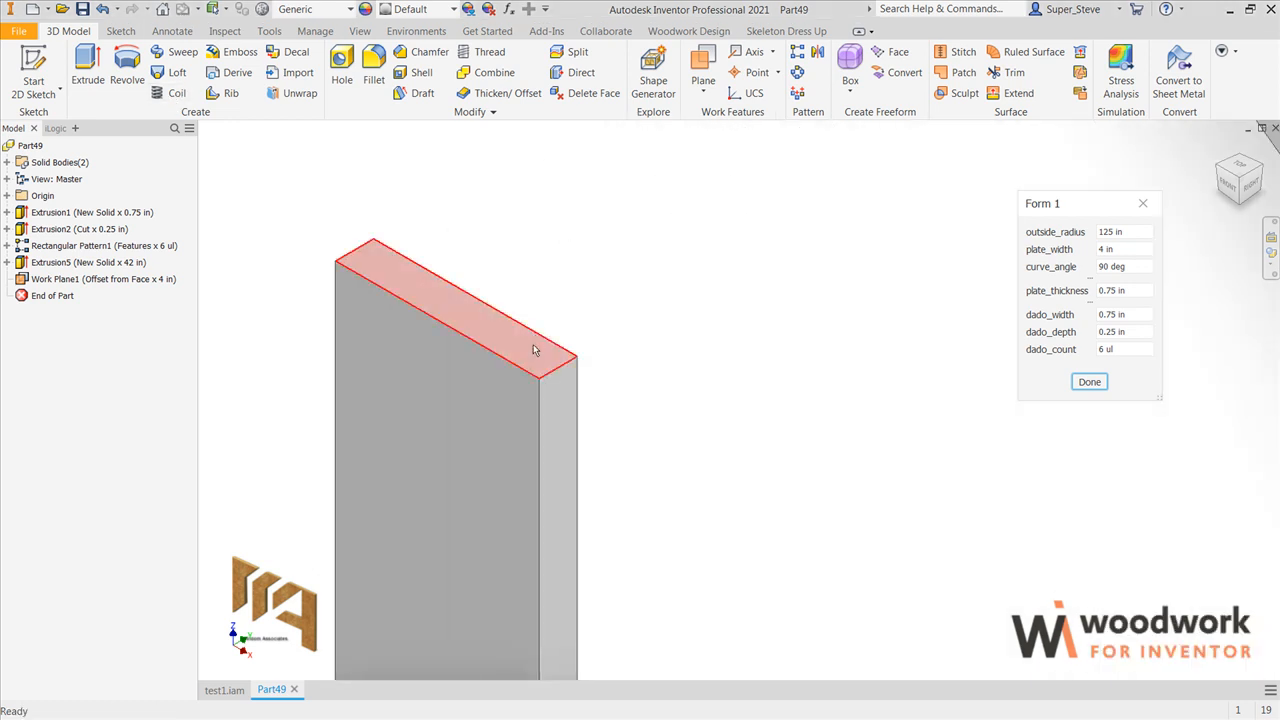
{"action": "left_click", "coordinate": [535, 345]}
{"action": "left_click", "coordinate": [635, 334]}
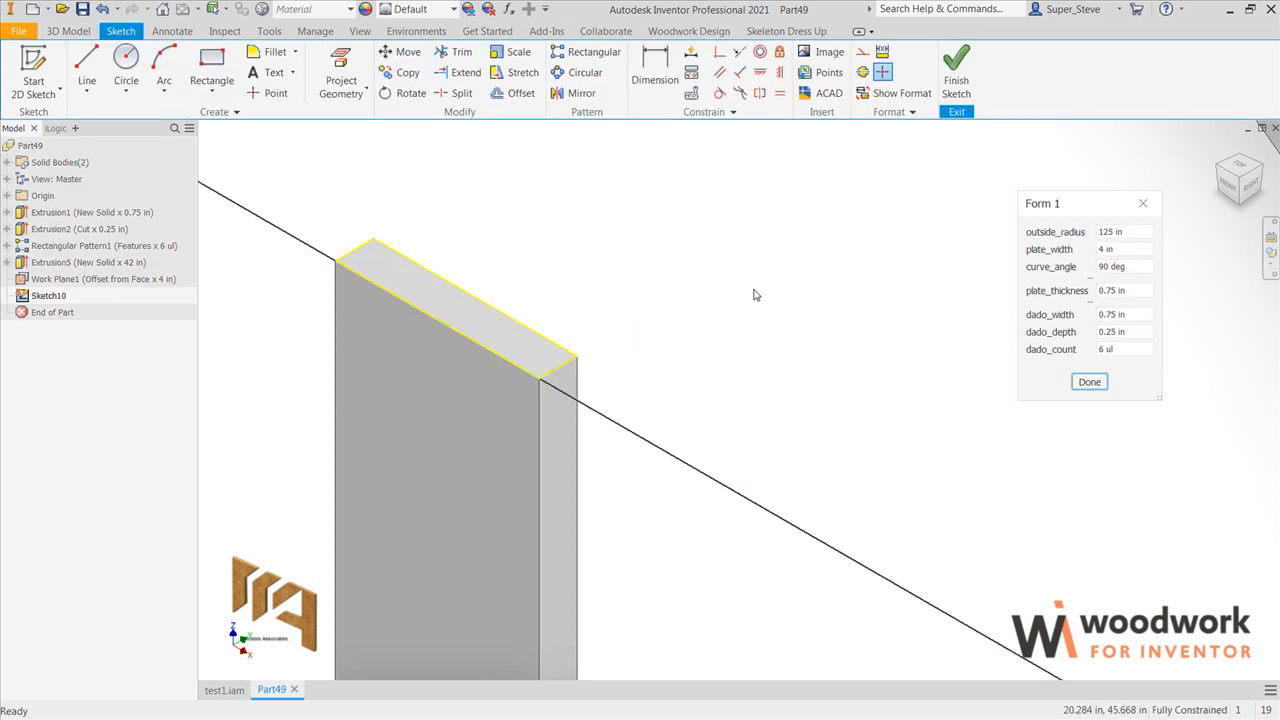
Step: Sketch a line about 1.6 in outward from the rib's outer inside corner, followed by a perpendicular line about 1 in long extending past the rib's thickness
{"action": "left_click", "coordinate": [1237, 172]}
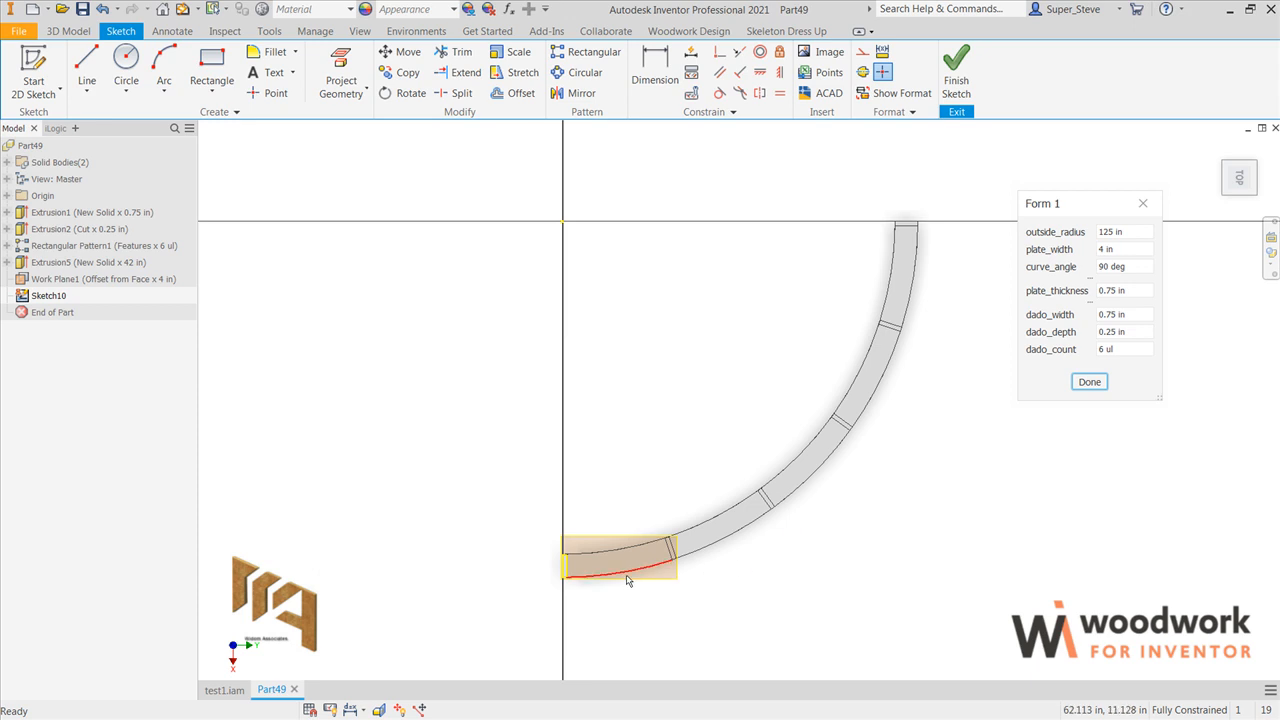
{"action": "scroll", "coordinate": [628, 580], "scroll_direction": "up", "scroll_amount": 8}
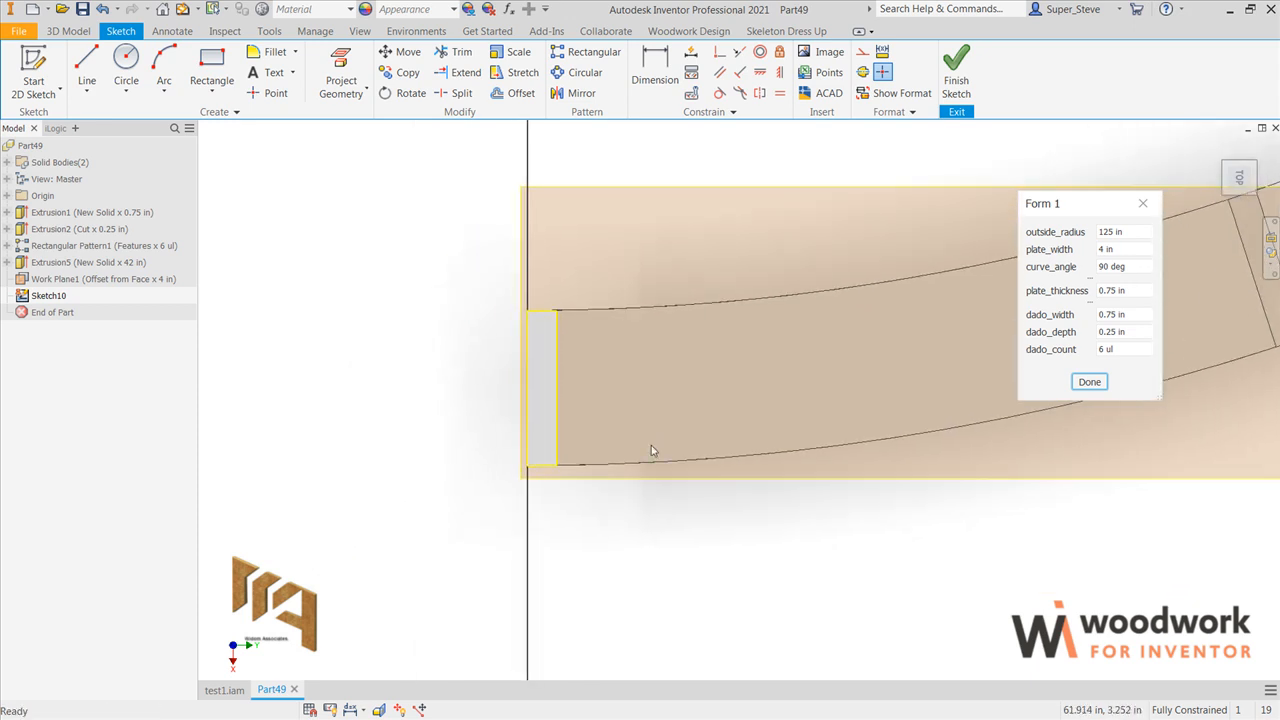
{"action": "left_click", "coordinate": [90, 60]}
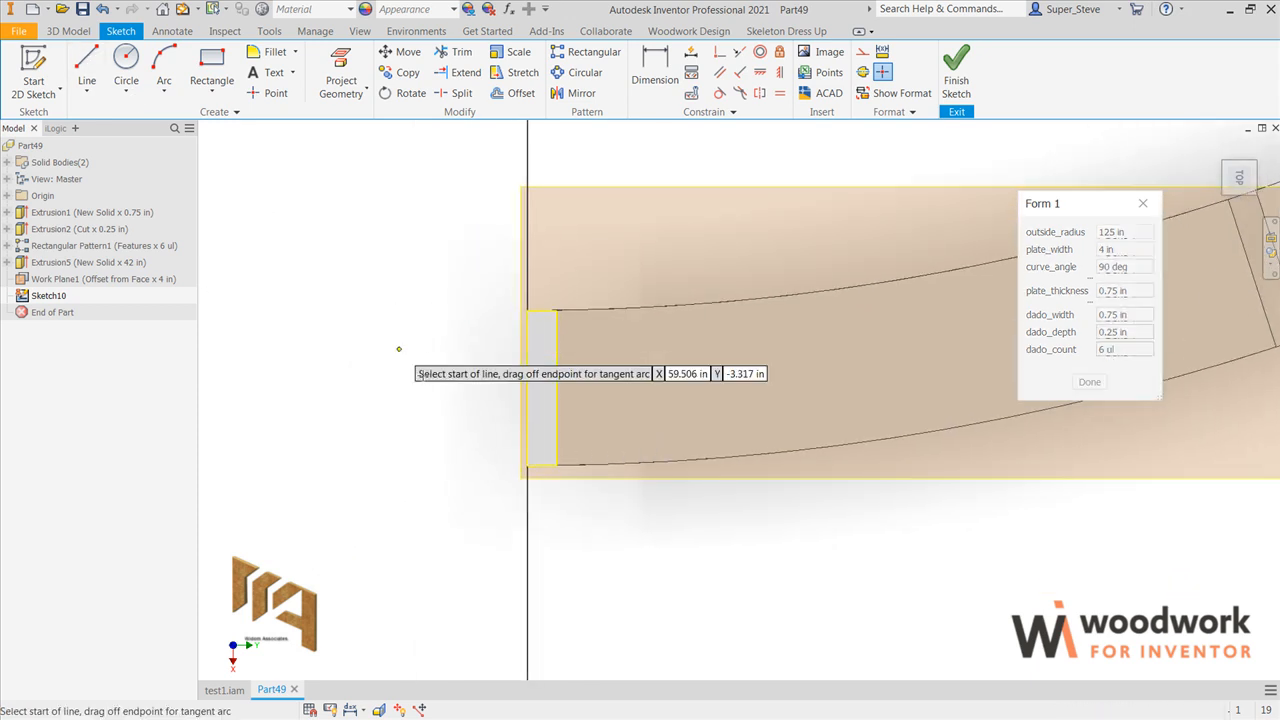
{"action": "left_click", "coordinate": [557, 465]}
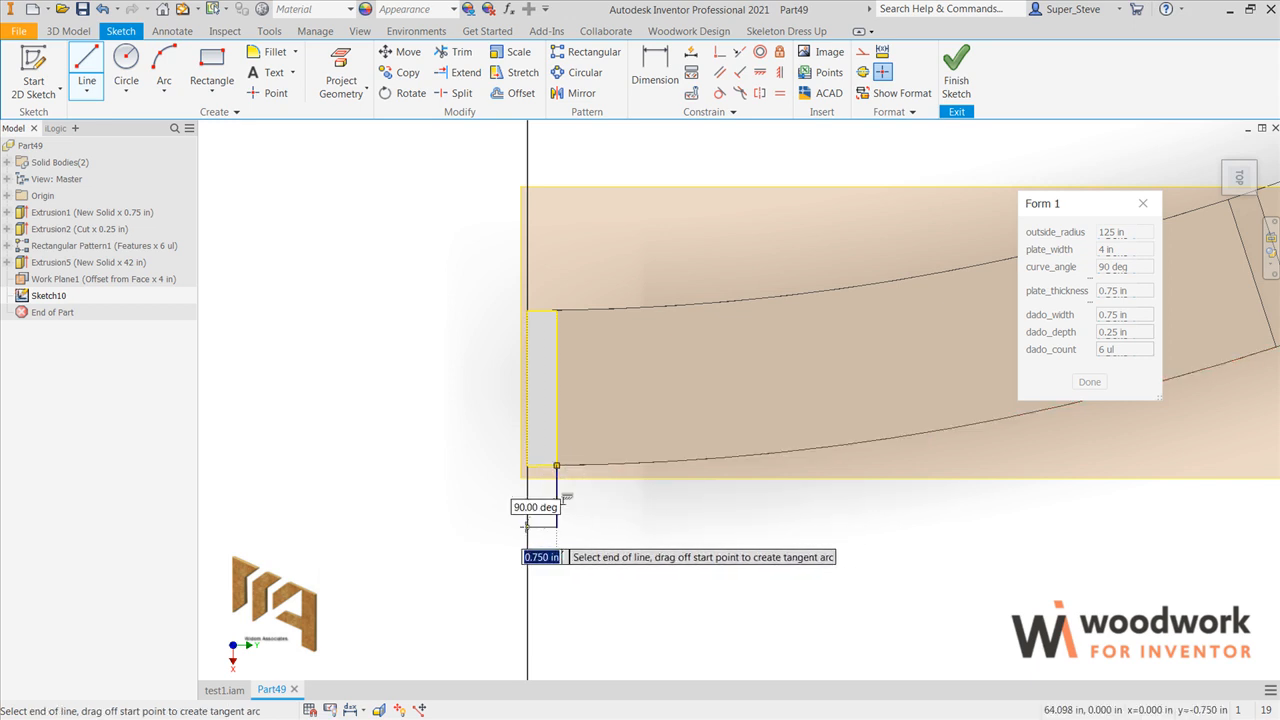
{"action": "left_click", "coordinate": [518, 527]}
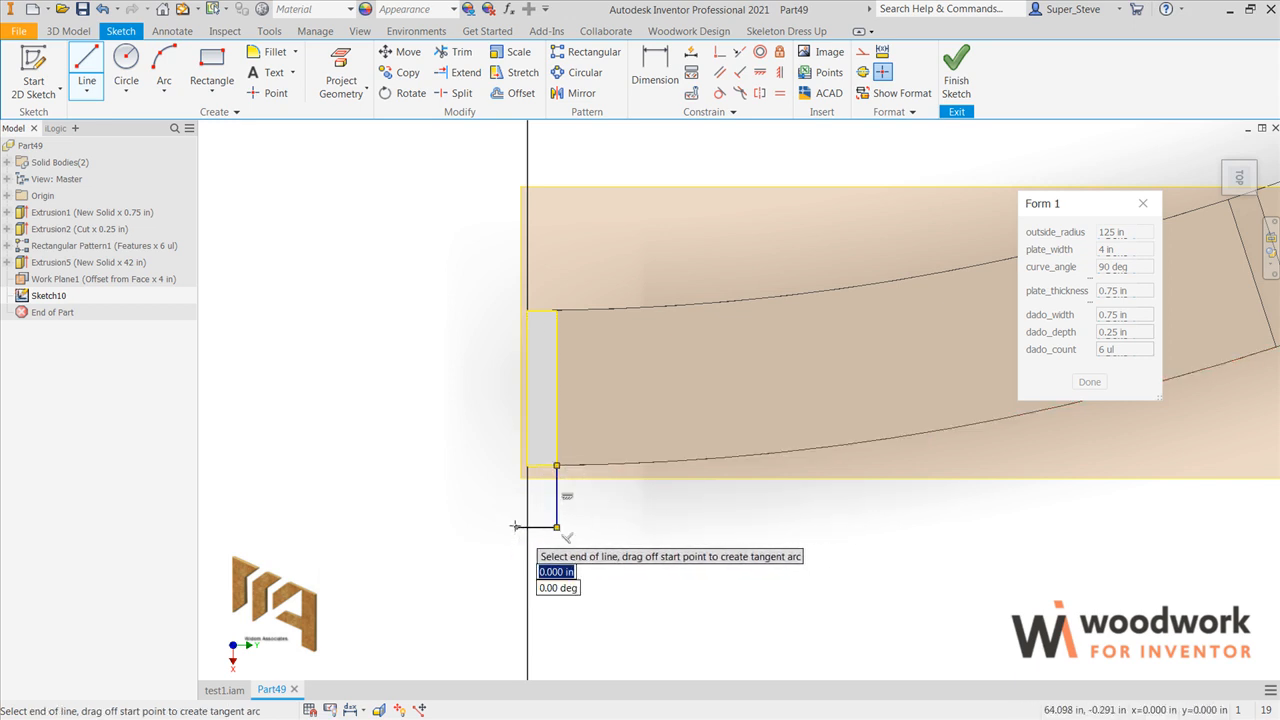
{"action": "left_click", "coordinate": [516, 527]}
{"action": "key", "text": "Escape"}
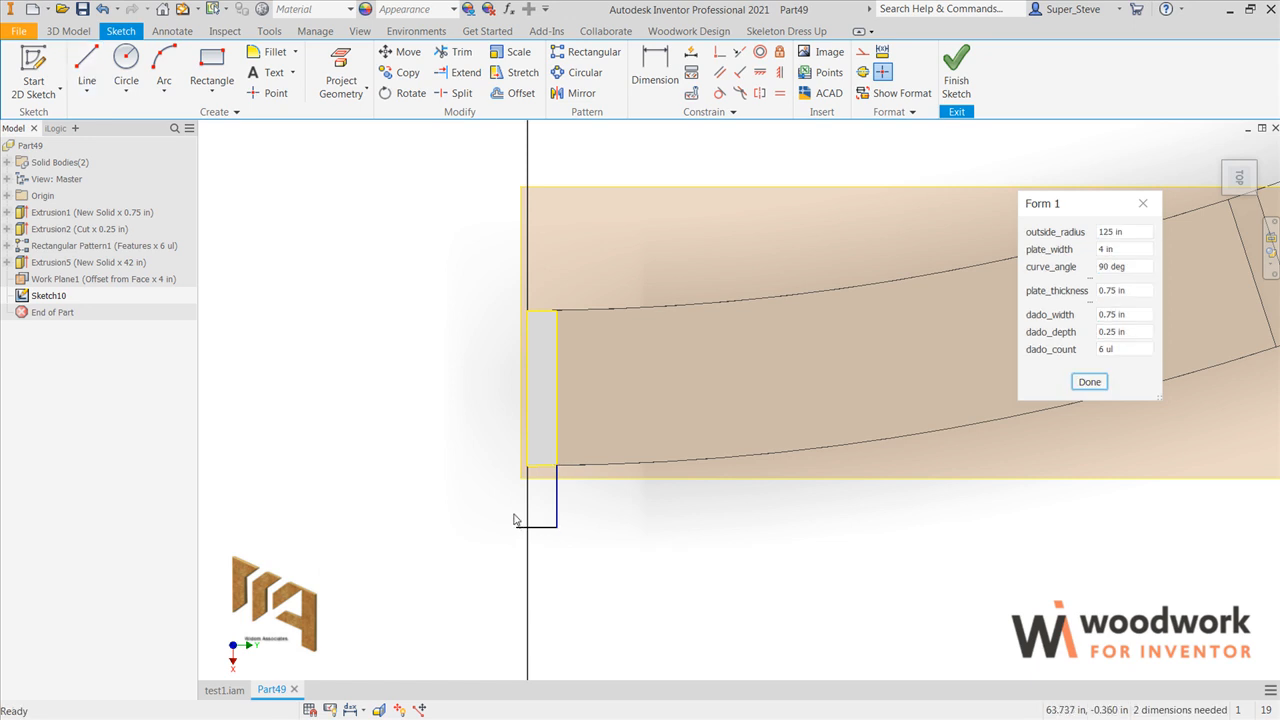
Step: Close the rectangular profile with a line from the rib's other outer corner and trim the overhanging end of the outer line
{"action": "key", "text": "l"}
{"action": "left_click", "coordinate": [527, 465]}
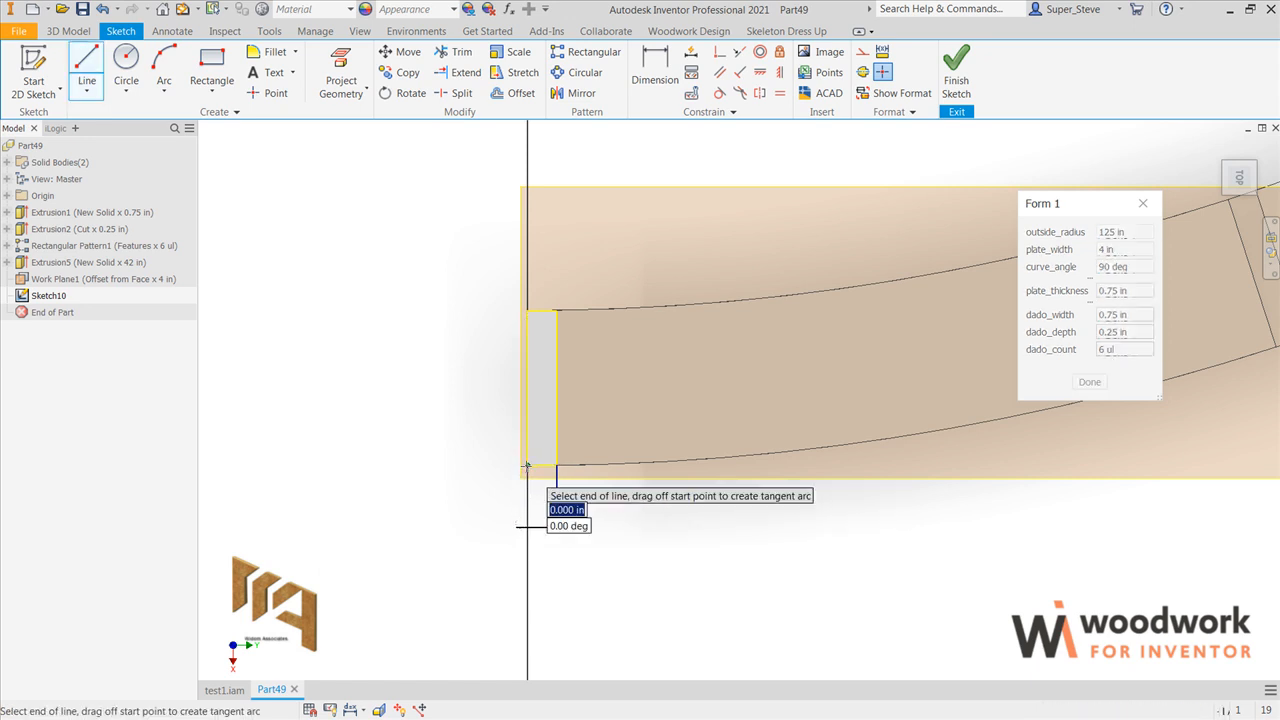
{"action": "key", "text": "Escape"}
{"action": "key", "text": "x"}
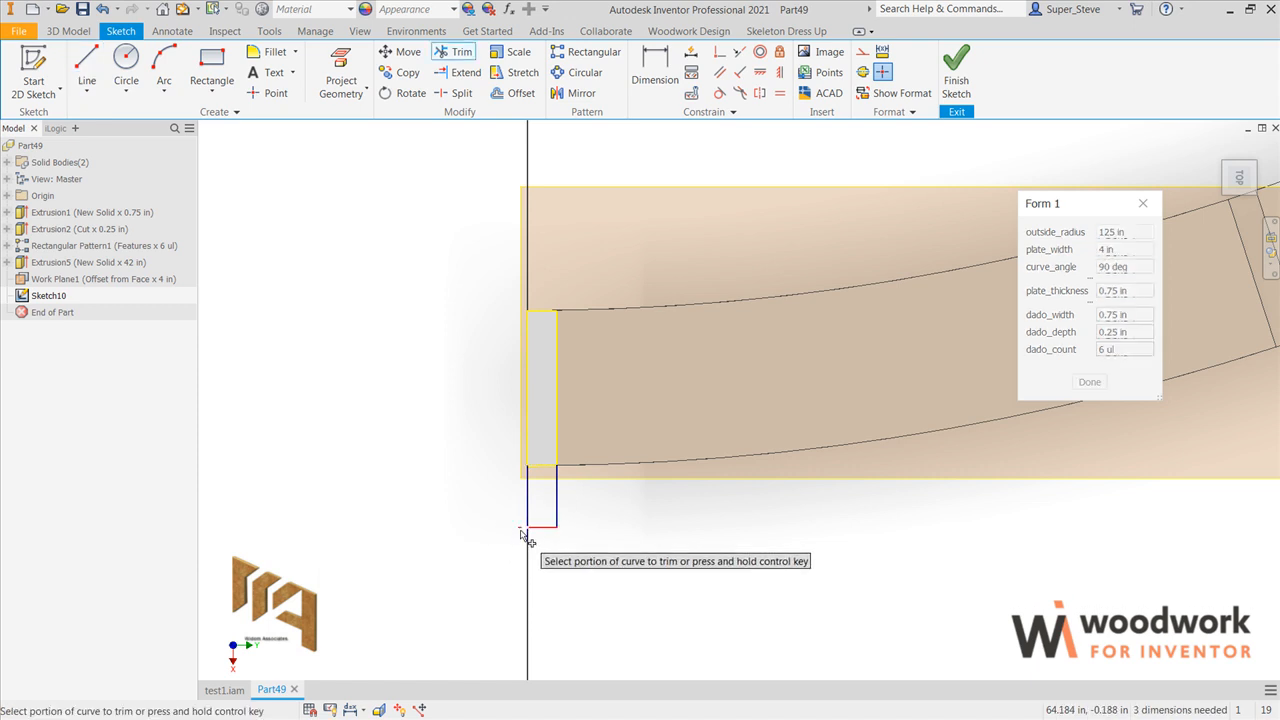
{"action": "left_click", "coordinate": [522, 529]}
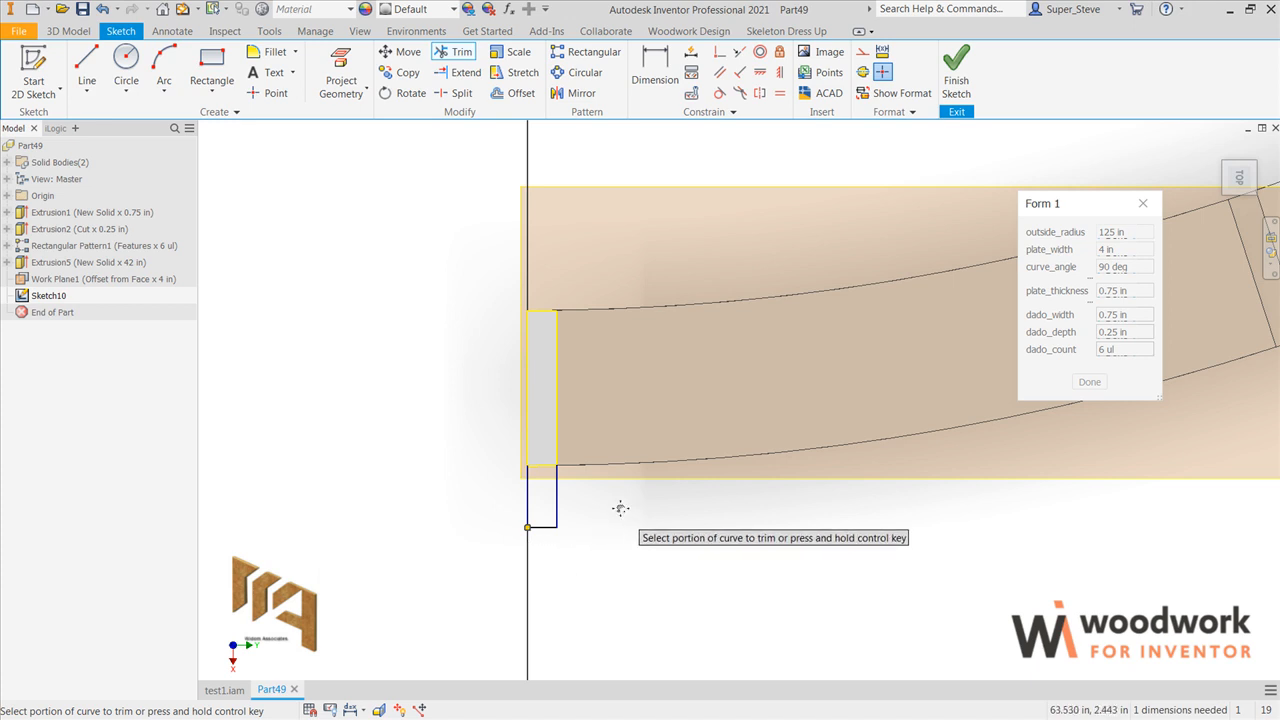
Step: Dimension the overall depth from the rib's far end to the outer line of the new profile as 8 in
{"action": "middle_click_drag", "start_coordinate": [626, 514], "coordinate": [586, 530]}
{"action": "key", "text": "d"}
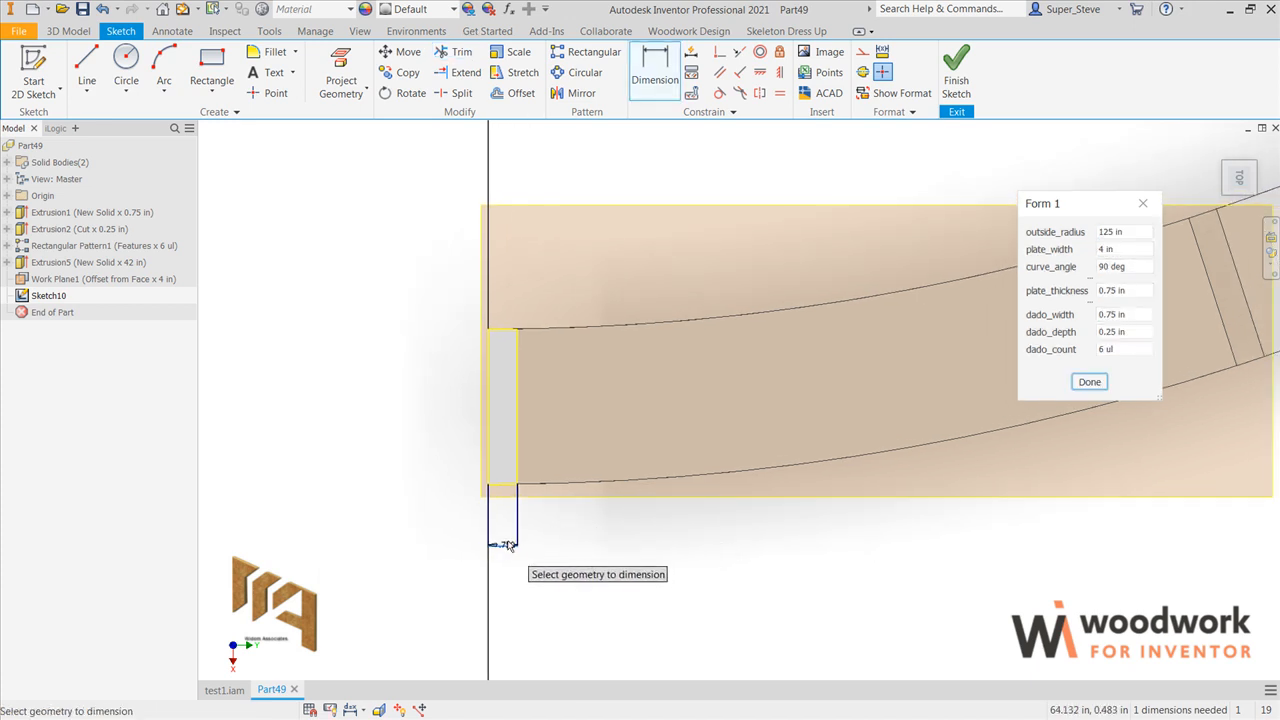
{"action": "left_click", "coordinate": [507, 480]}
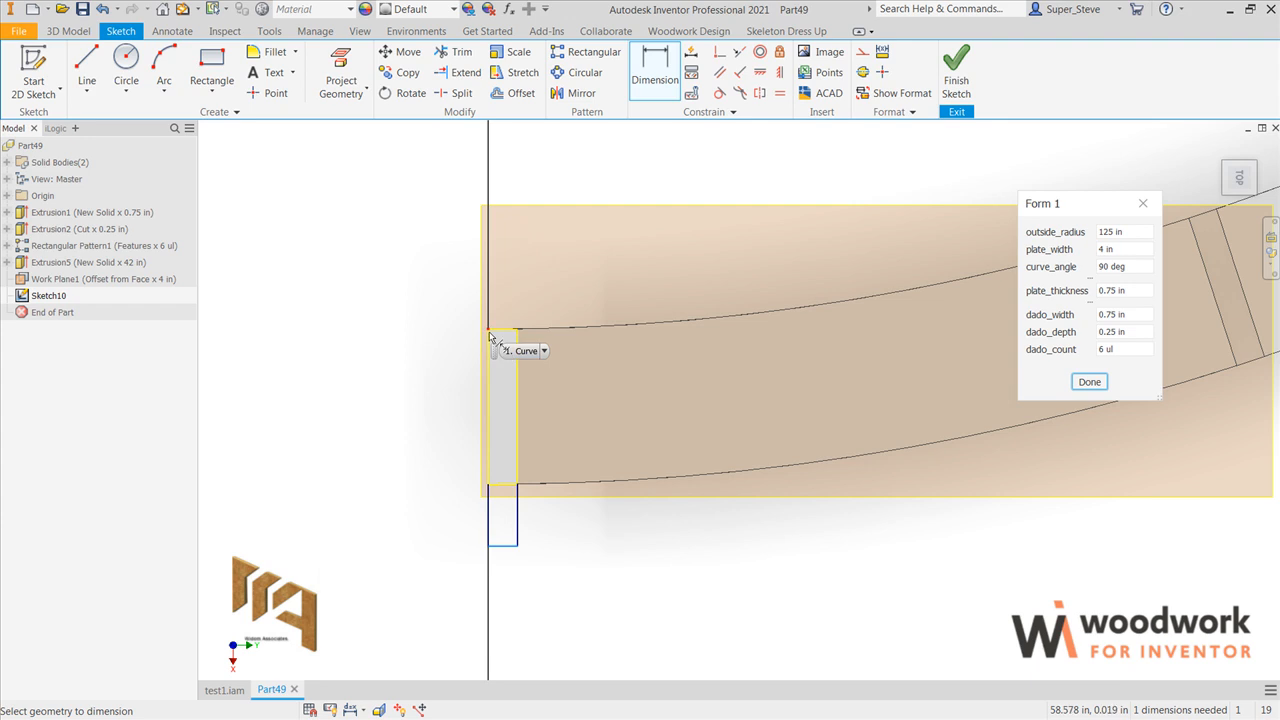
{"action": "left_click", "coordinate": [490, 337]}
{"action": "left_click", "coordinate": [434, 429]}
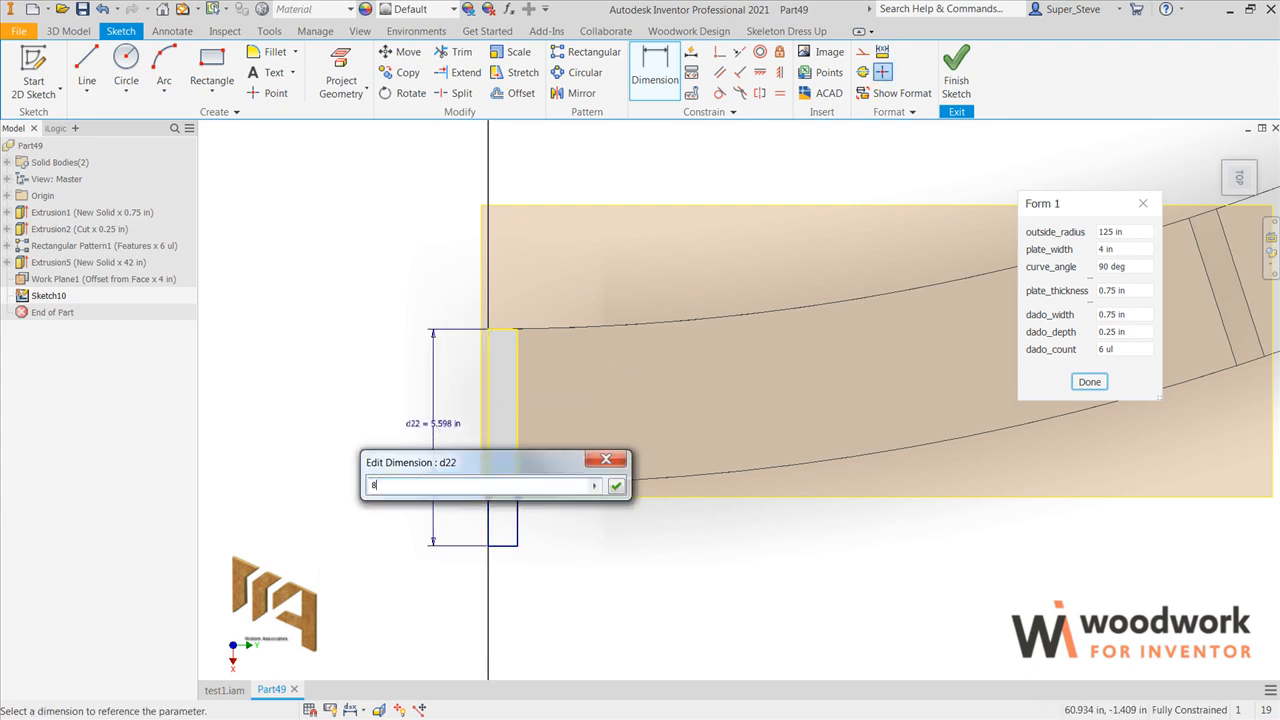
{"action": "key", "text": "Return"}
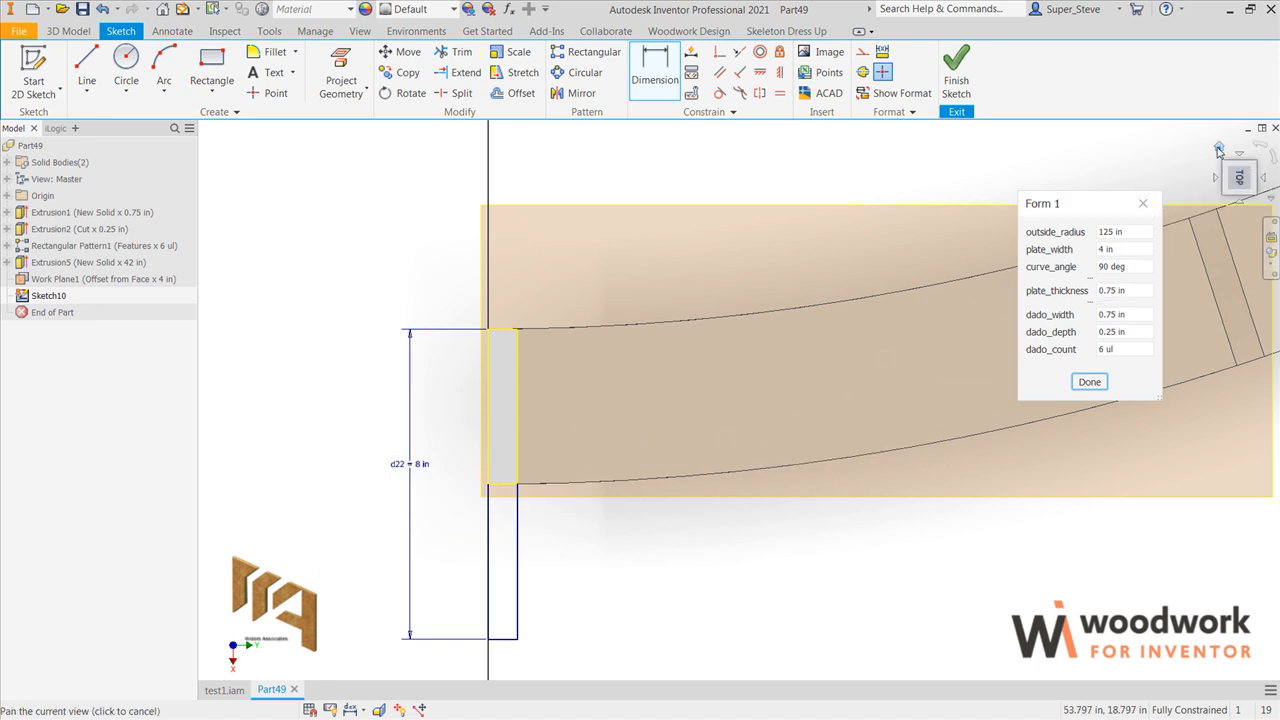
Step: Extrude the rectangular profile down to the offset work plane, joining it to the upright rib
{"action": "left_click", "coordinate": [1218, 149]}
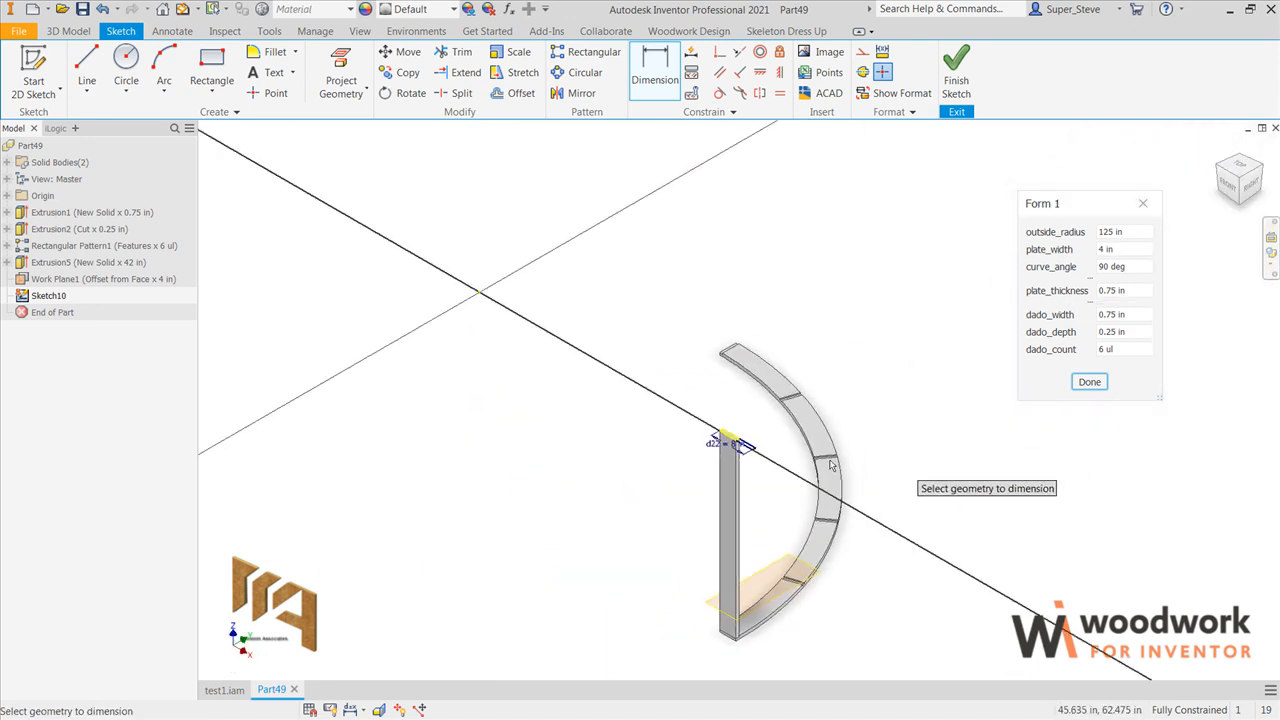
{"action": "scroll", "coordinate": [760, 456], "scroll_direction": "up", "scroll_amount": 4}
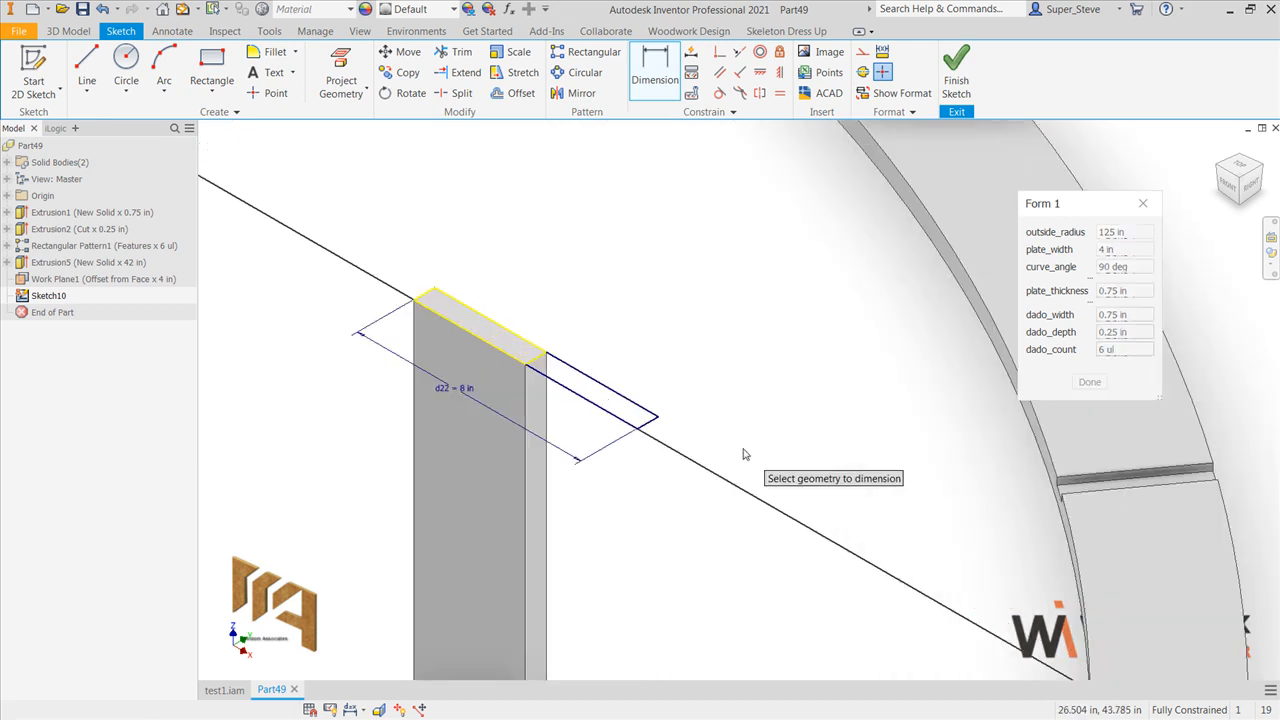
{"action": "key", "text": "e"}
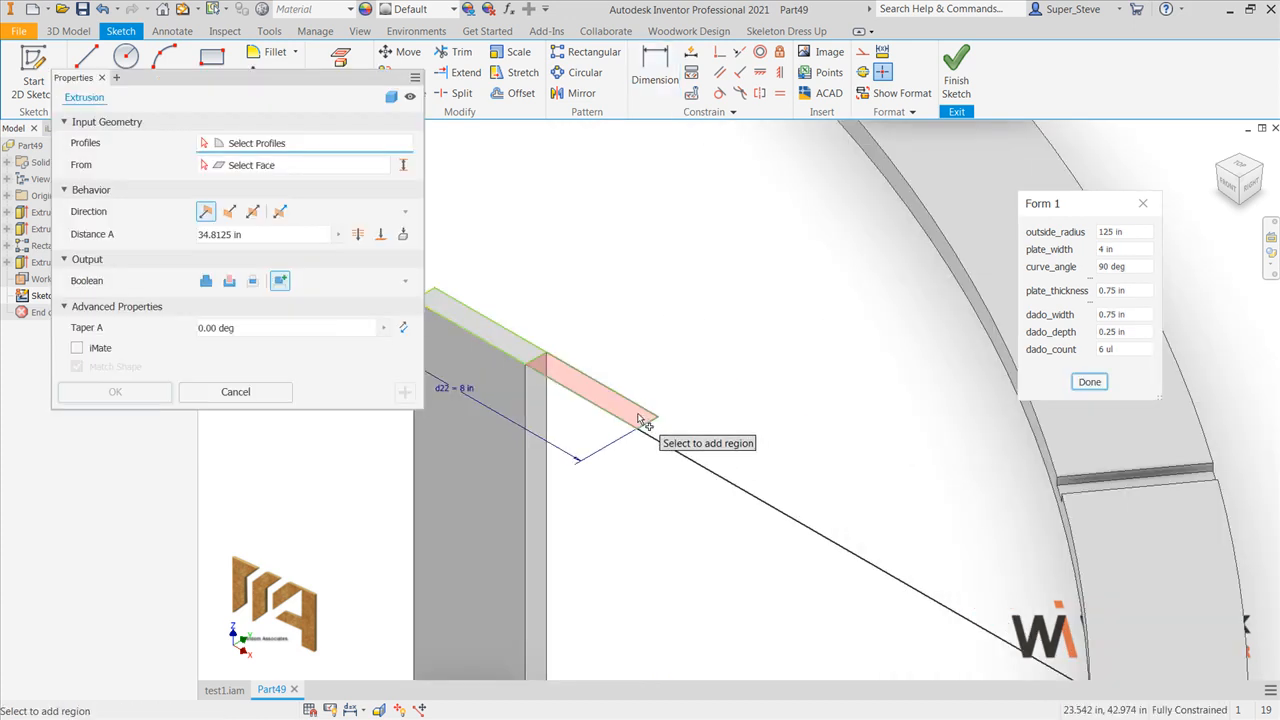
{"action": "left_click", "coordinate": [640, 420]}
{"action": "scroll", "coordinate": [745, 420], "scroll_direction": "down", "scroll_amount": 4}
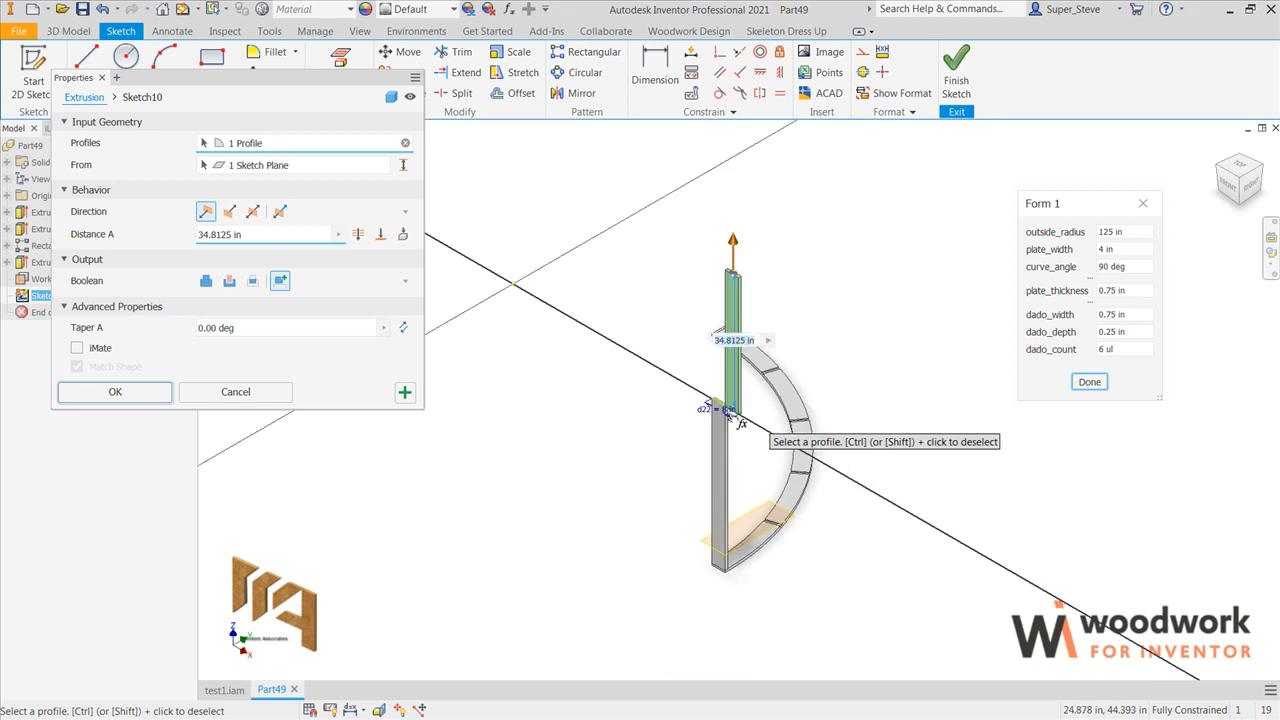
{"action": "middle_click_drag", "start_coordinate": [577, 421], "coordinate": [454, 423]}
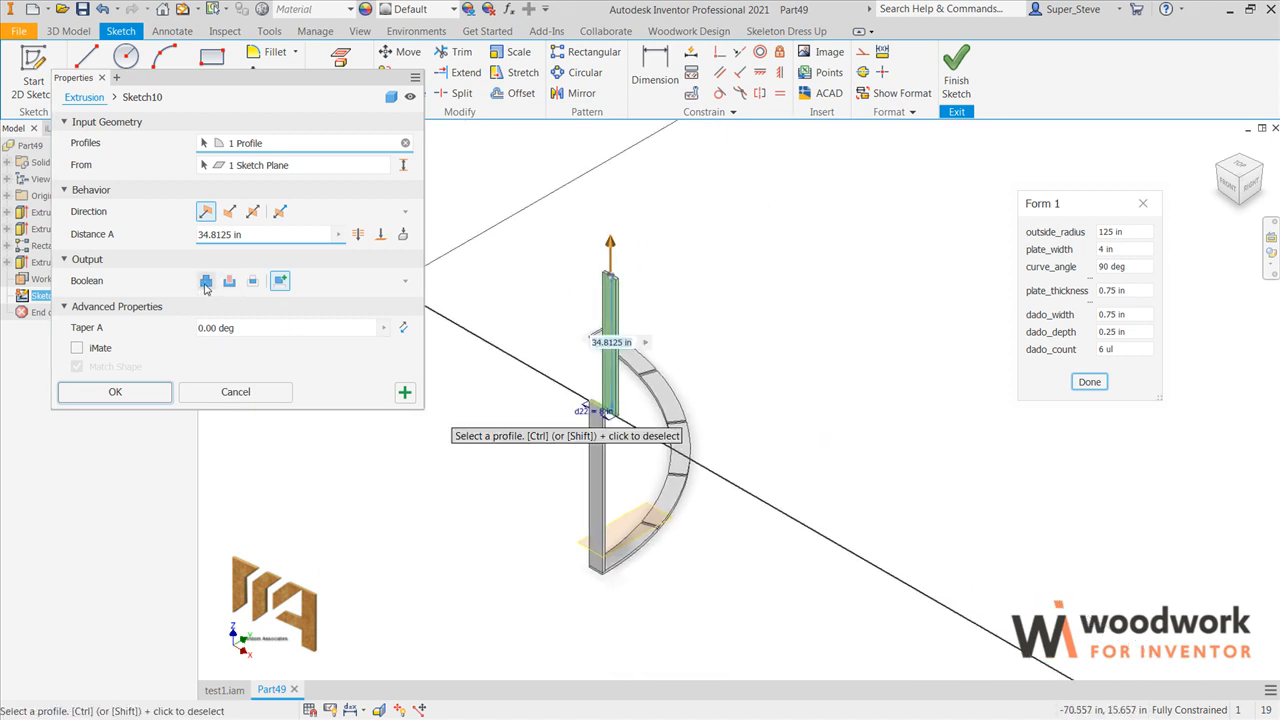
{"action": "left_click", "coordinate": [206, 282]}
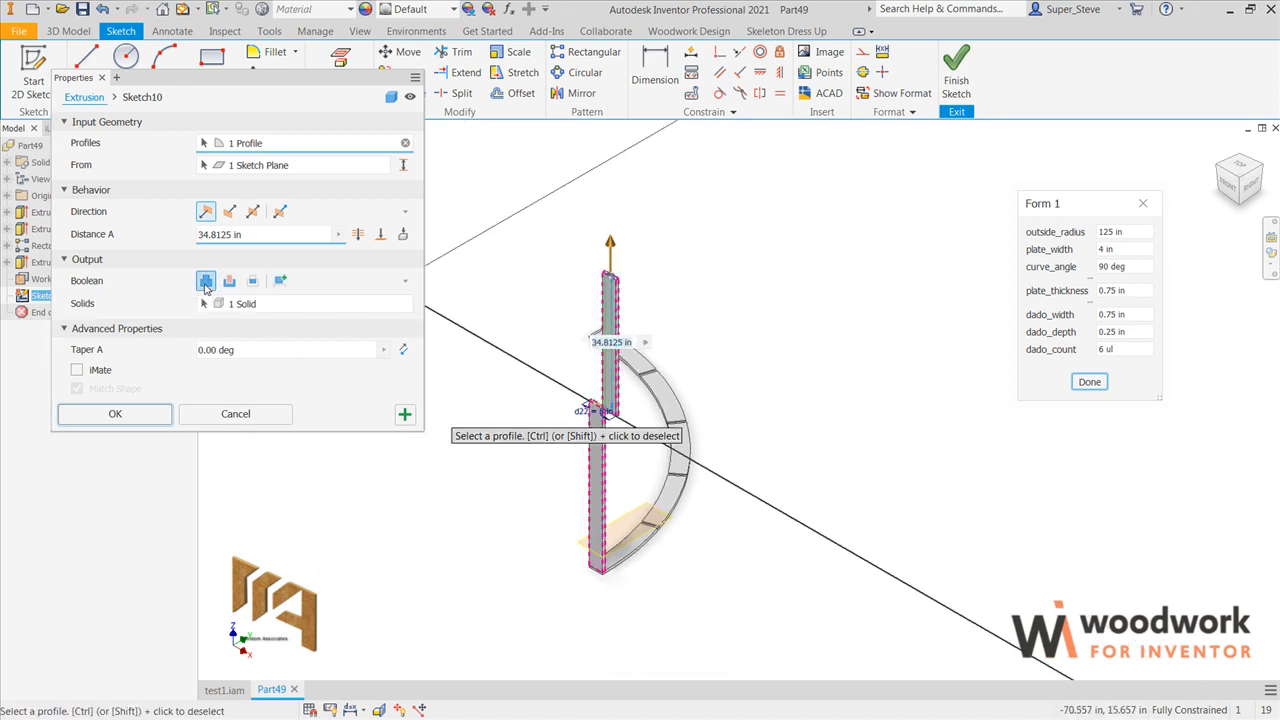
{"action": "left_click", "coordinate": [380, 238]}
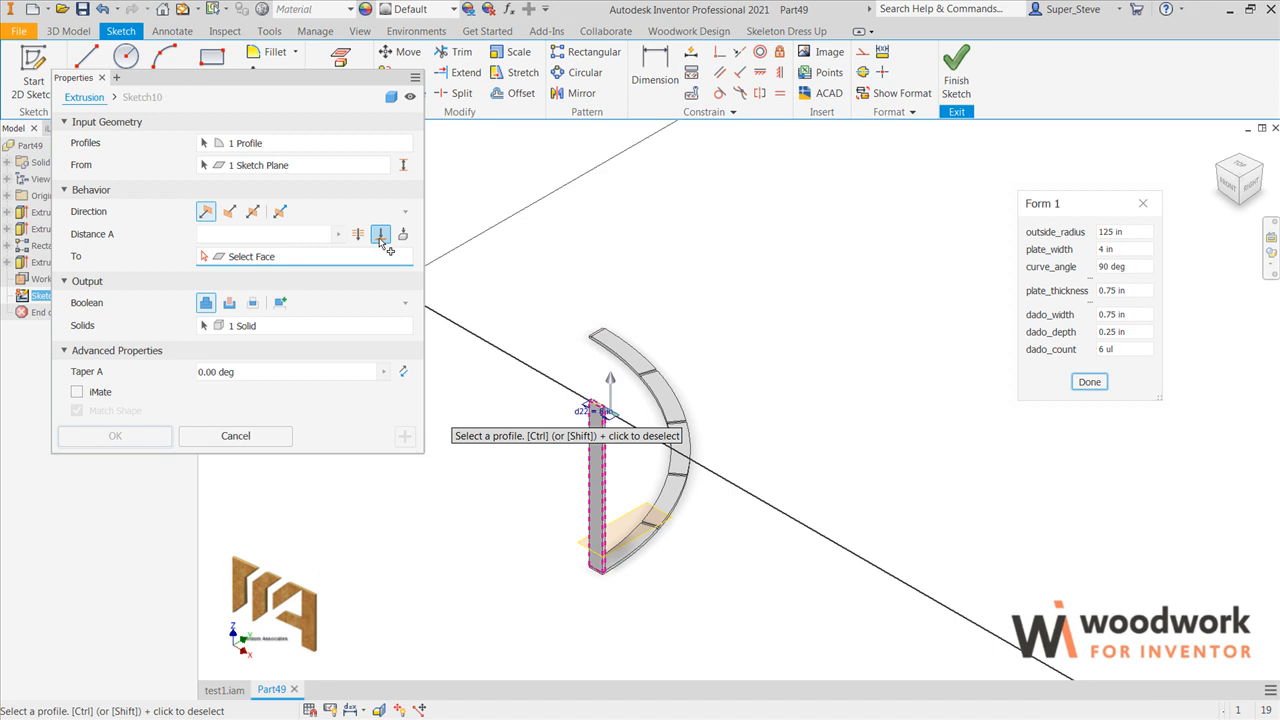
{"action": "left_click", "coordinate": [575, 552]}
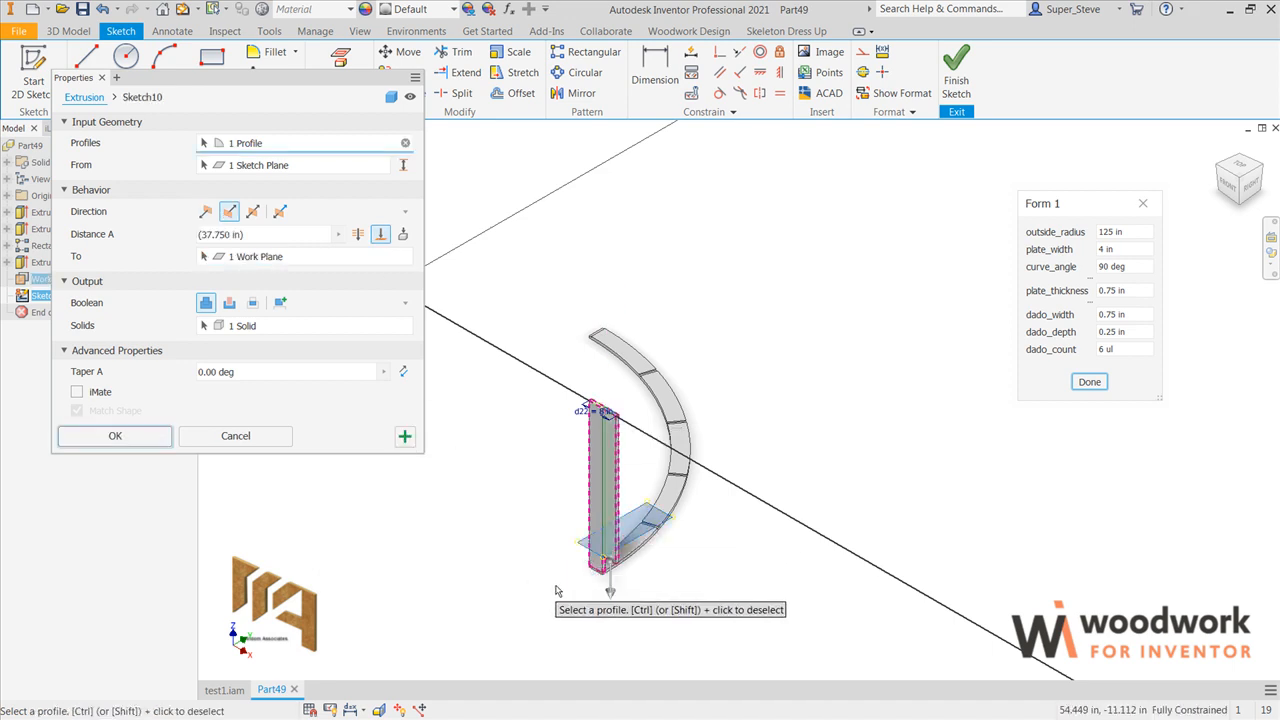
{"action": "left_click", "coordinate": [143, 437]}
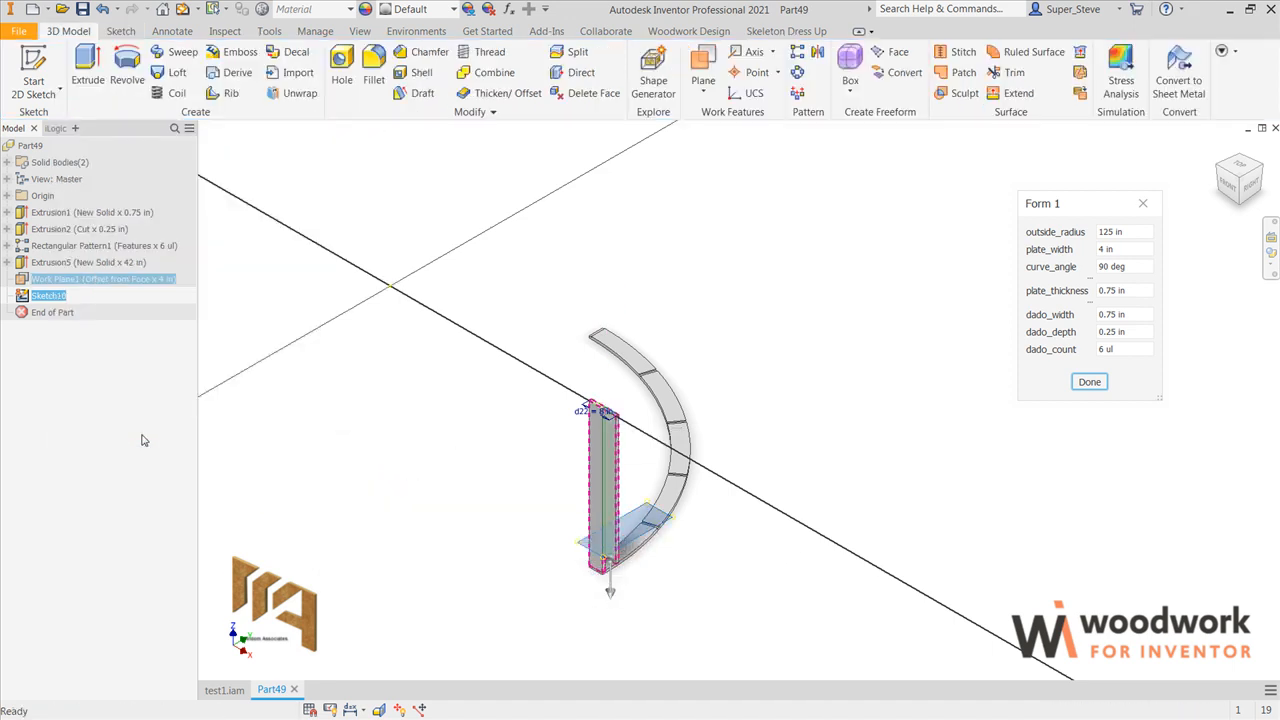
{"action": "scroll", "coordinate": [575, 579], "scroll_direction": "up", "scroll_amount": 5}
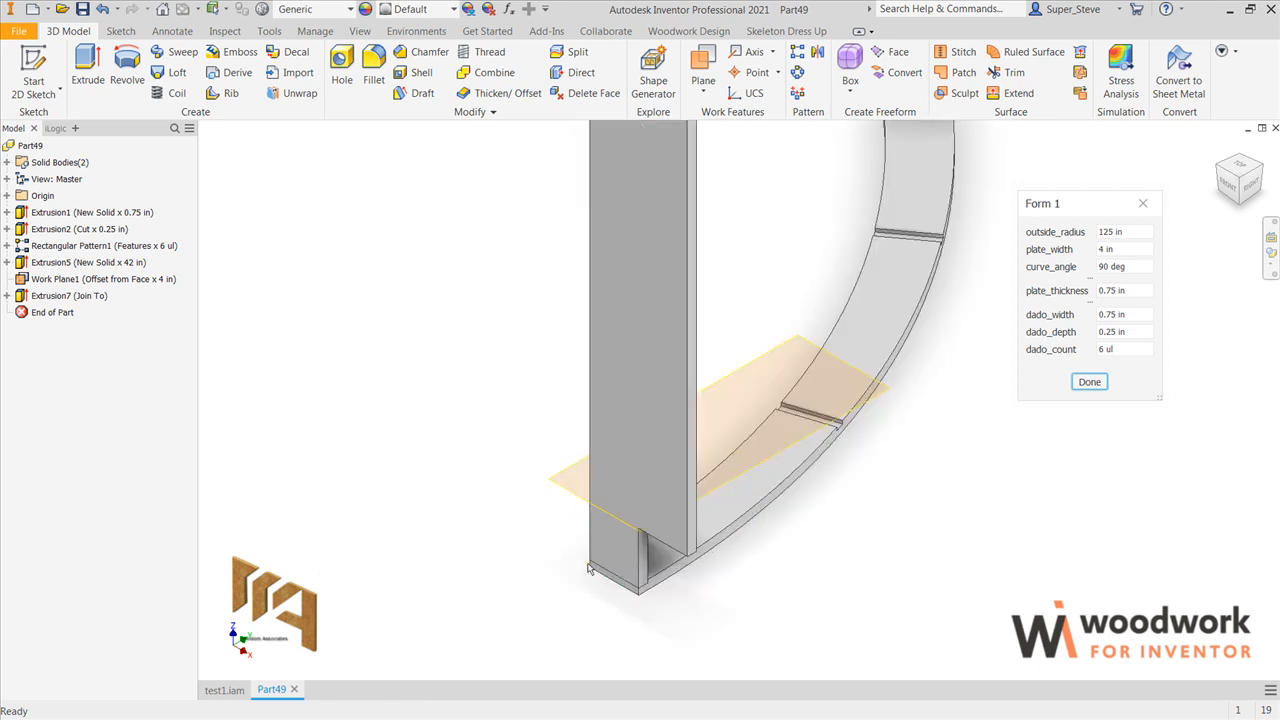
{"action": "scroll", "coordinate": [579, 564], "scroll_direction": "down", "scroll_amount": 3}
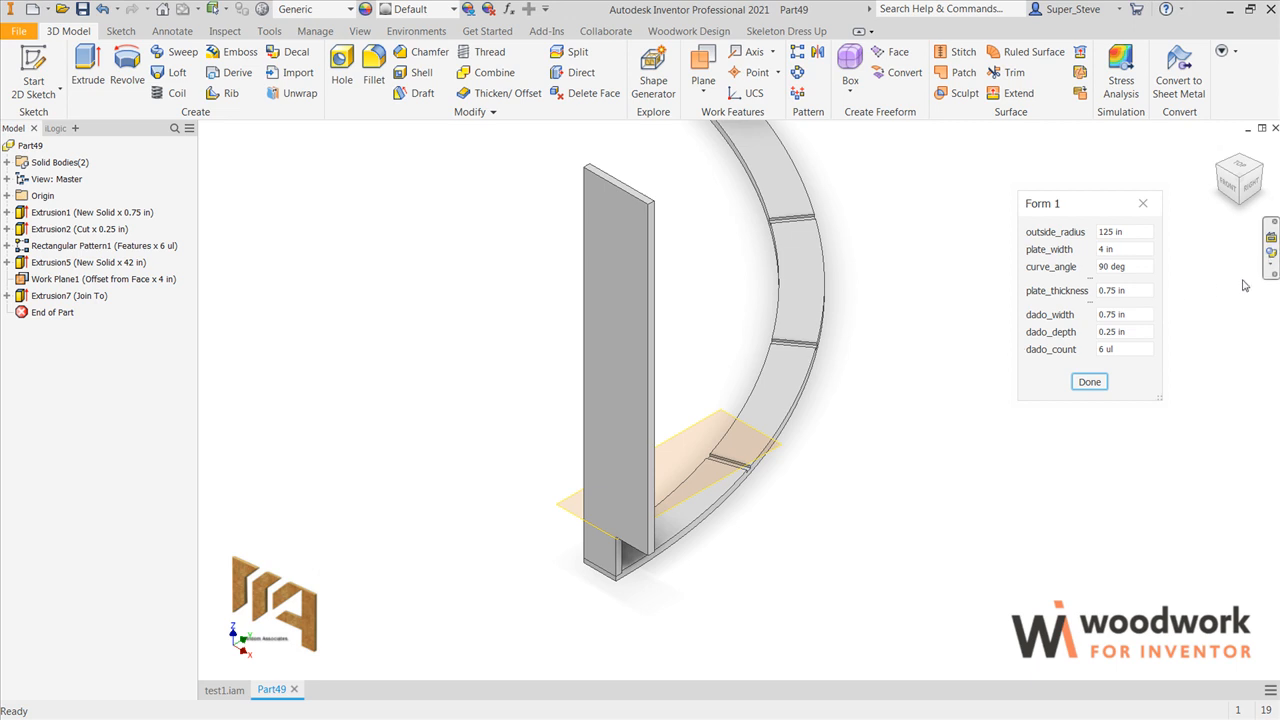
Step: Orient the view square to the rib's broad side face and start a sketch on it
{"action": "left_click", "coordinate": [1271, 268]}
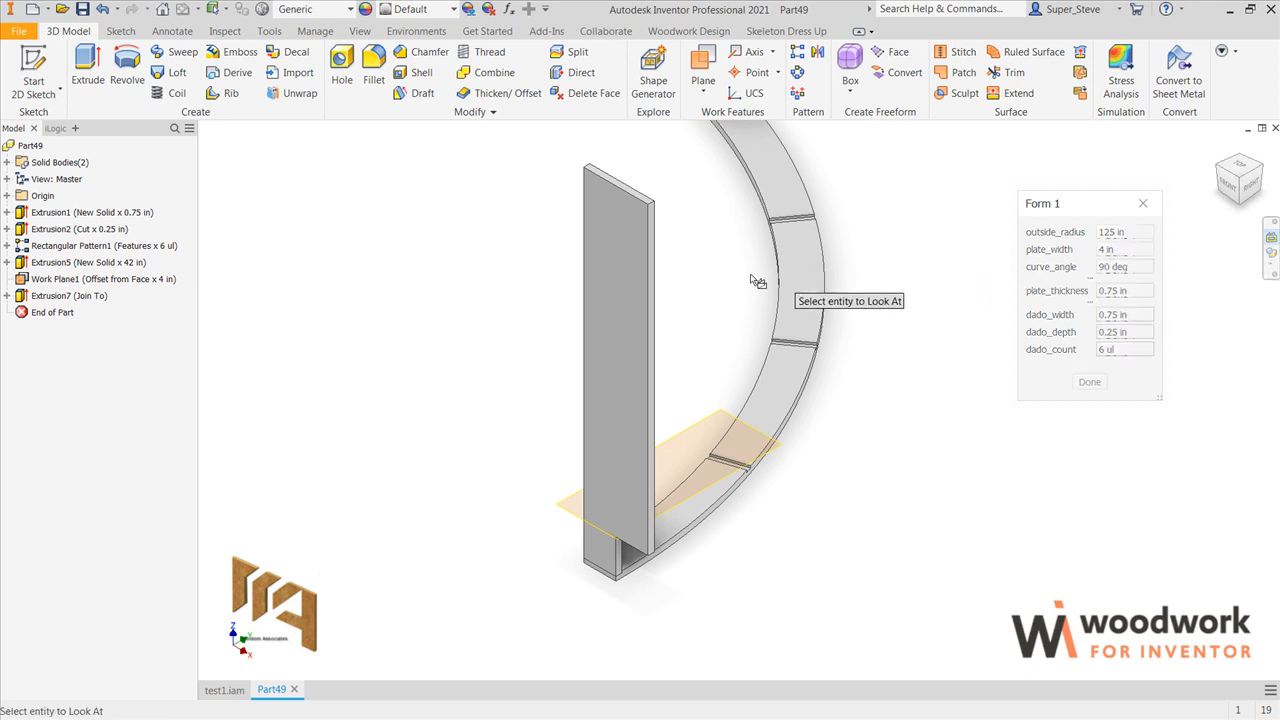
{"action": "left_click", "coordinate": [630, 318]}
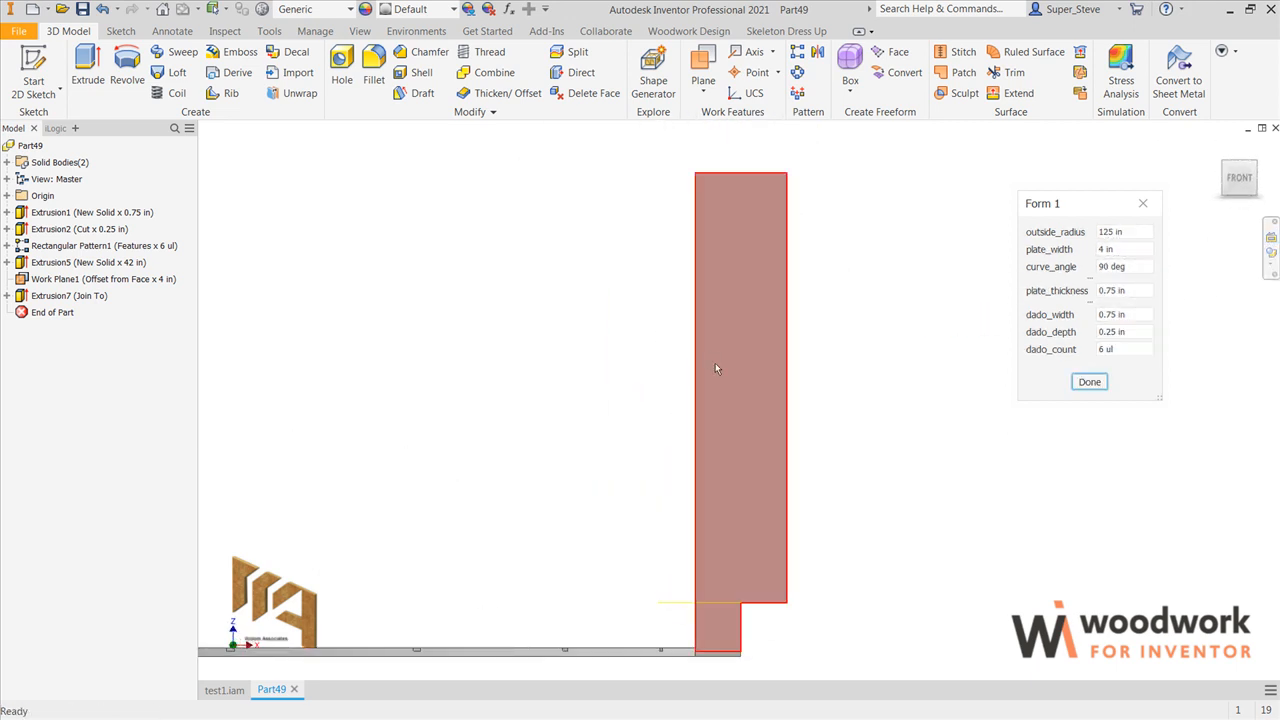
{"action": "left_click", "coordinate": [740, 372]}
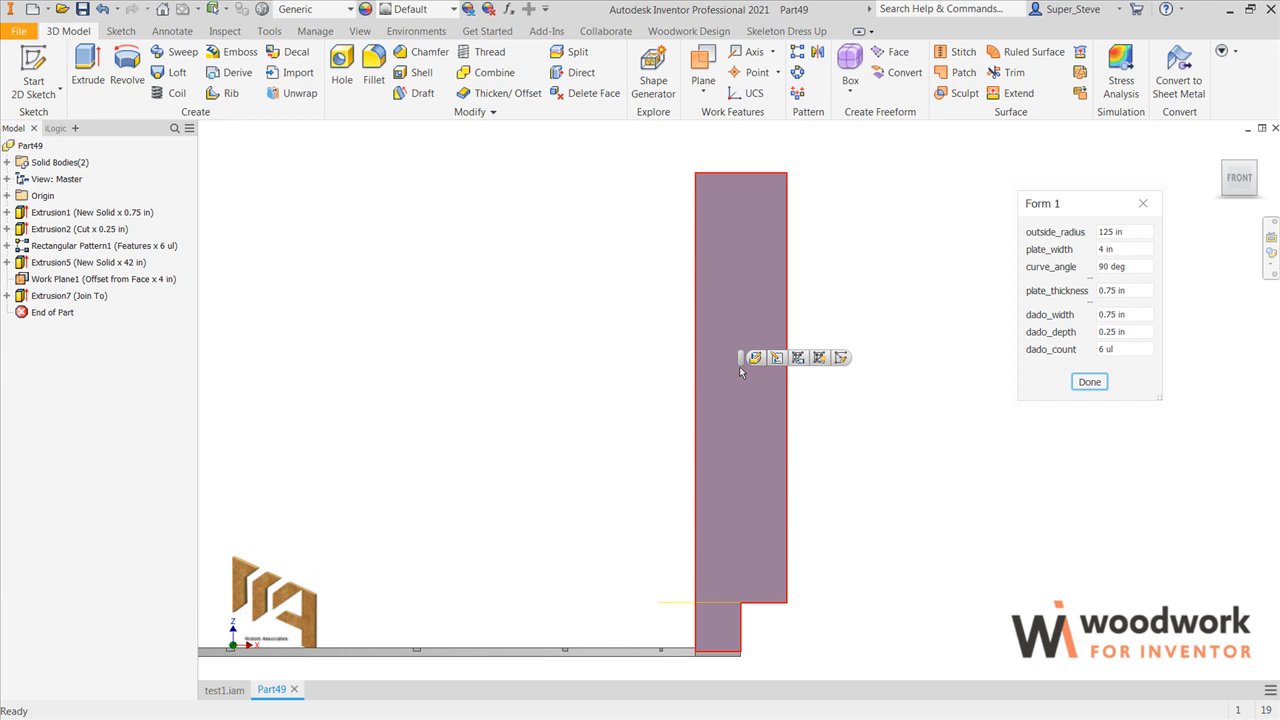
{"action": "left_click", "coordinate": [840, 358]}
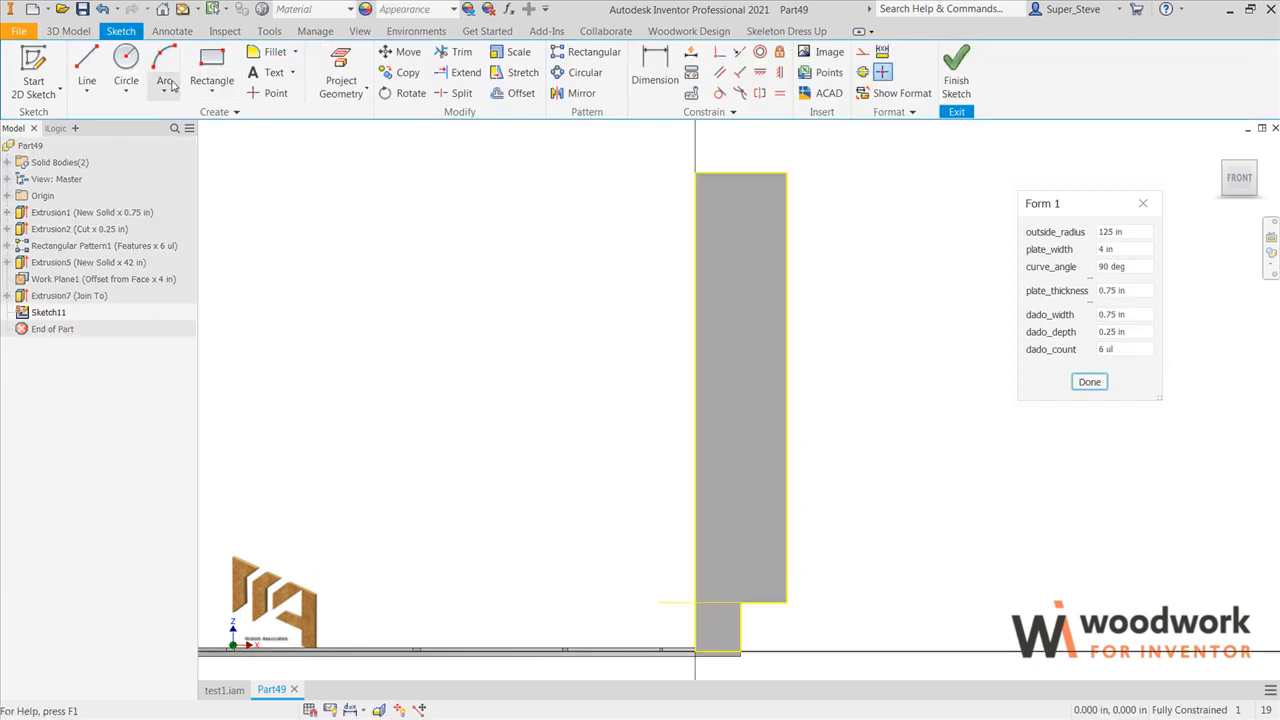
Step: Sketch a vertical center-to-center slot on the rib face, its end centers about 9.6 in below the top edge and 9.2 in above the notch edge
{"action": "left_click", "coordinate": [213, 92]}
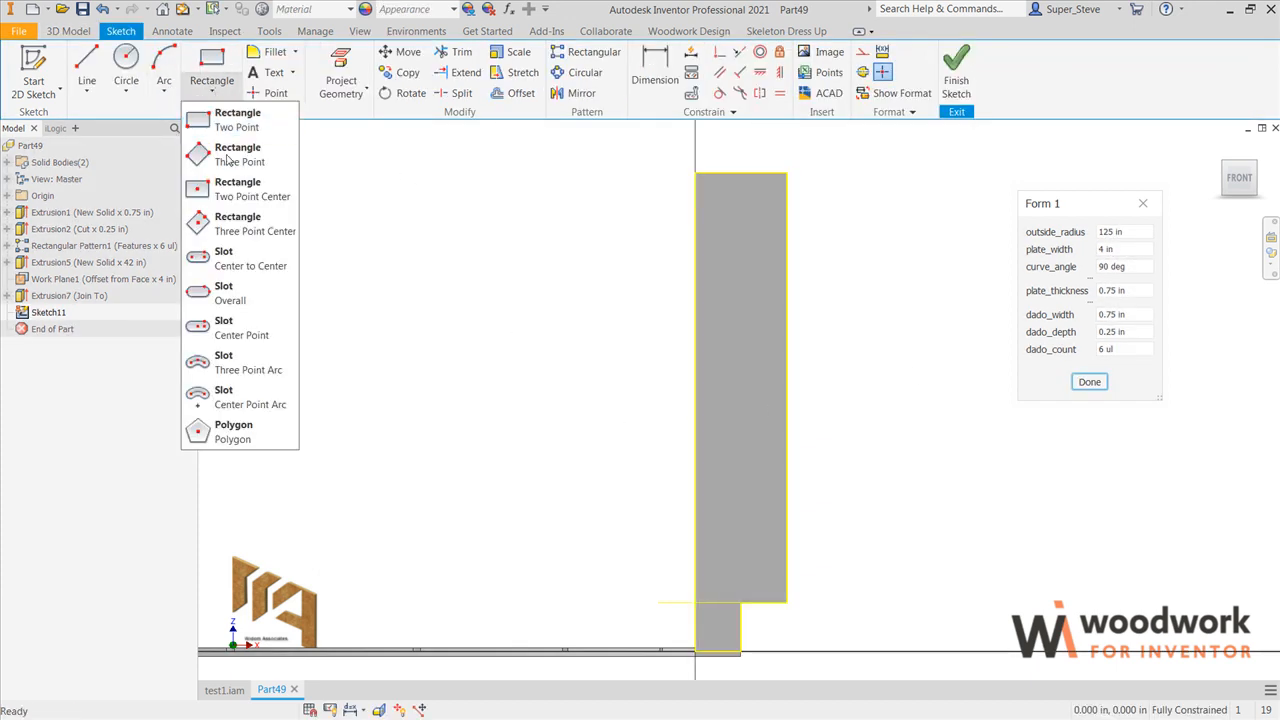
{"action": "left_click", "coordinate": [232, 255]}
{"action": "left_click", "coordinate": [744, 282]}
{"action": "left_click", "coordinate": [745, 494]}
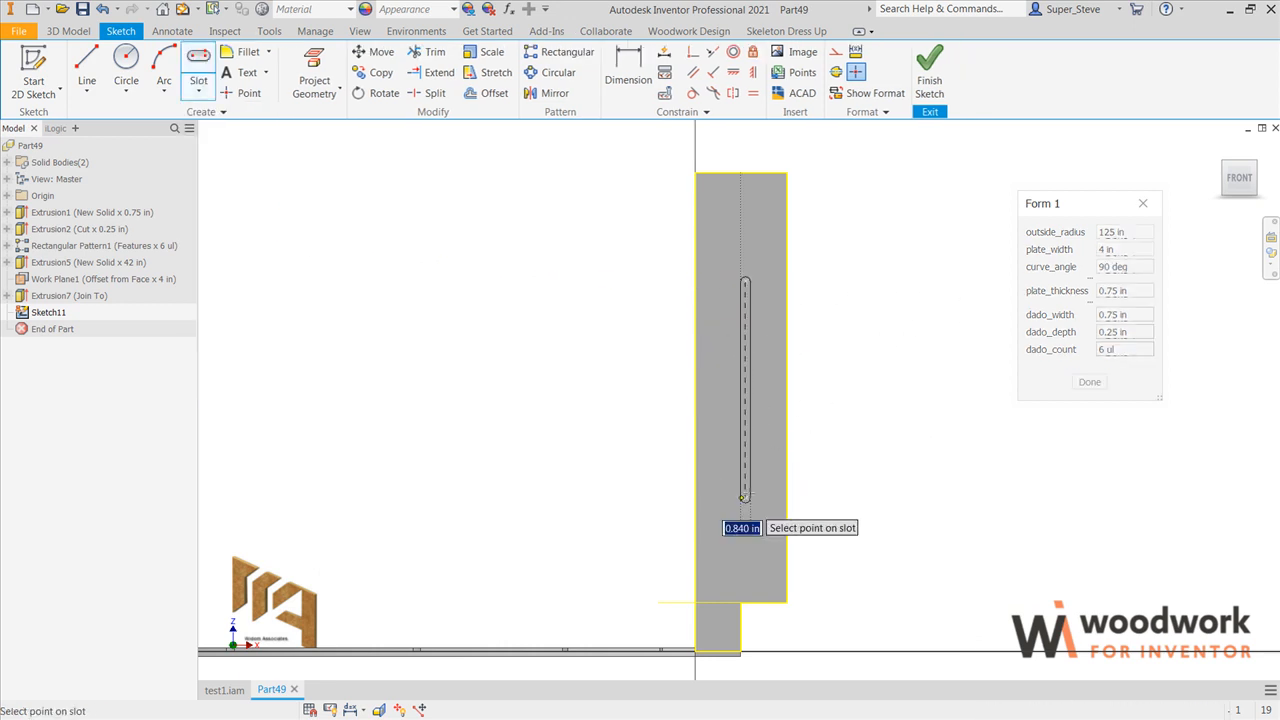
{"action": "left_click", "coordinate": [760, 488]}
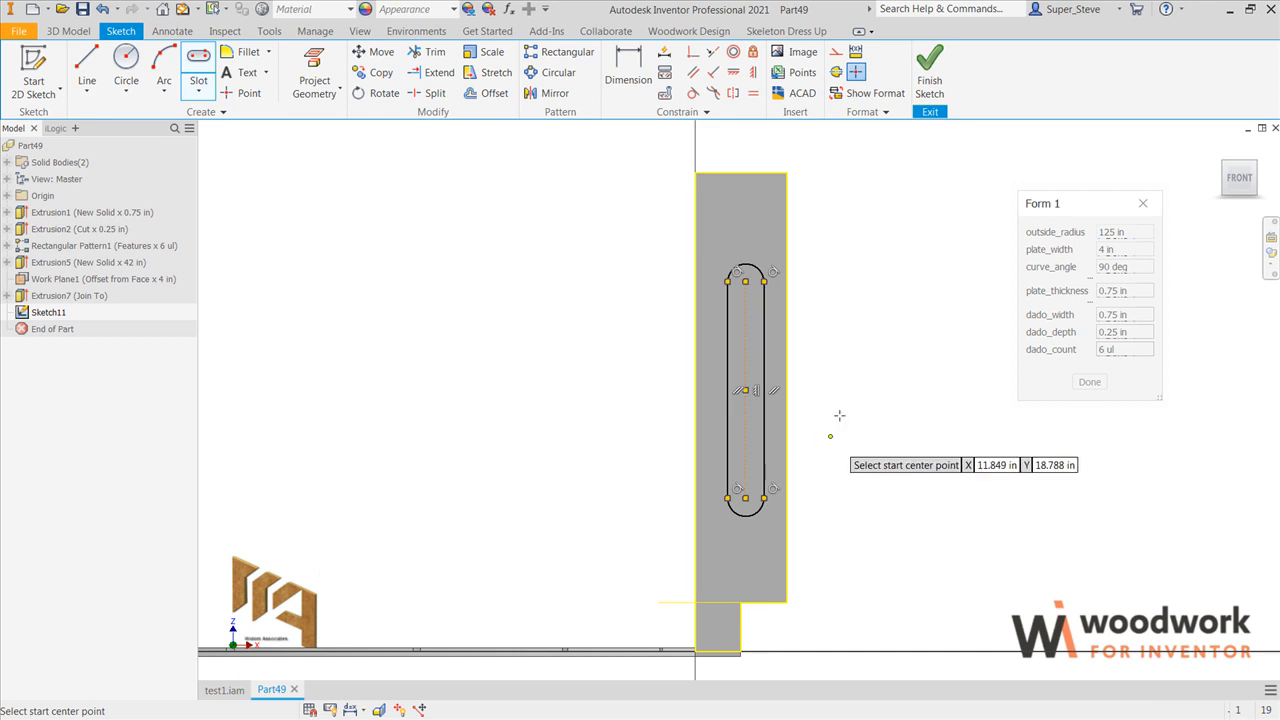
{"action": "key", "text": "Escape"}
Step: Center the slot across the rib by vertically aligning its top arc point with the midpoint of the rib's top edge
{"action": "left_click", "coordinate": [754, 74]}
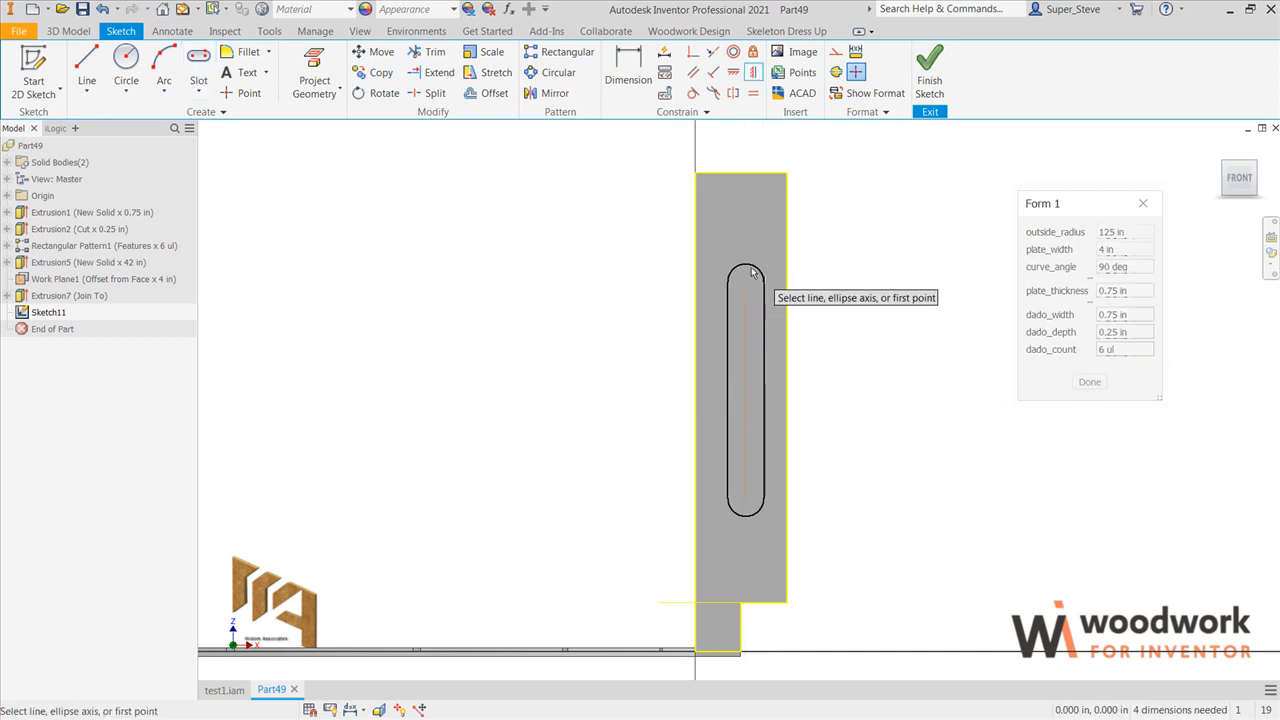
{"action": "left_click", "coordinate": [745, 265]}
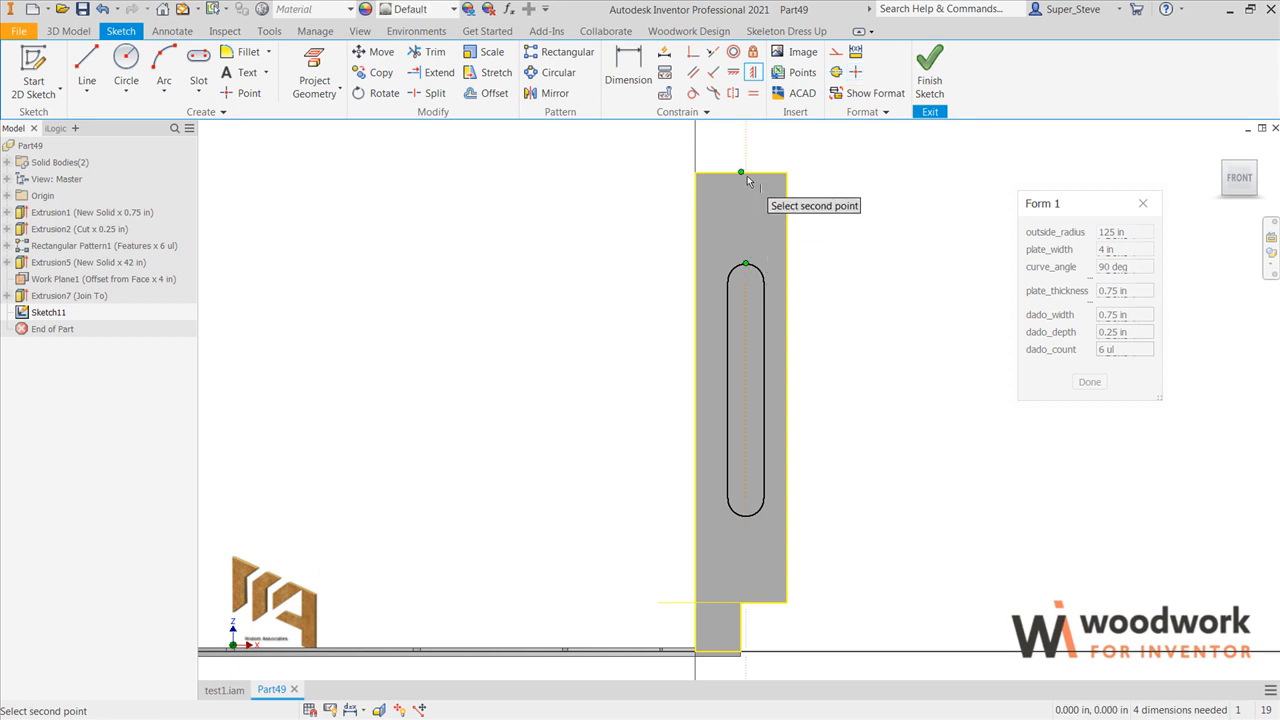
{"action": "left_click", "coordinate": [741, 173]}
Step: Dimension the distance from the rib's top edge to the slot's upper arc center as 6 in
{"action": "key", "text": "d"}
{"action": "left_click", "coordinate": [760, 176]}
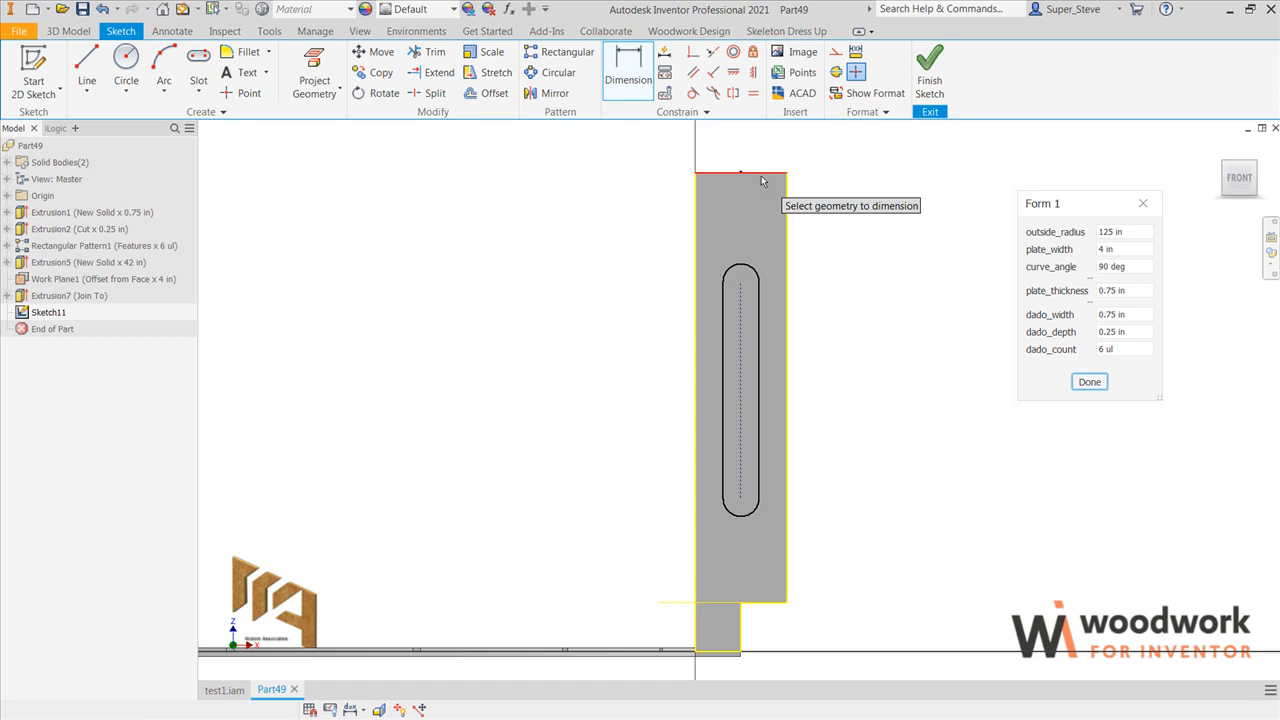
{"action": "left_click", "coordinate": [750, 268]}
{"action": "left_click", "coordinate": [840, 262]}
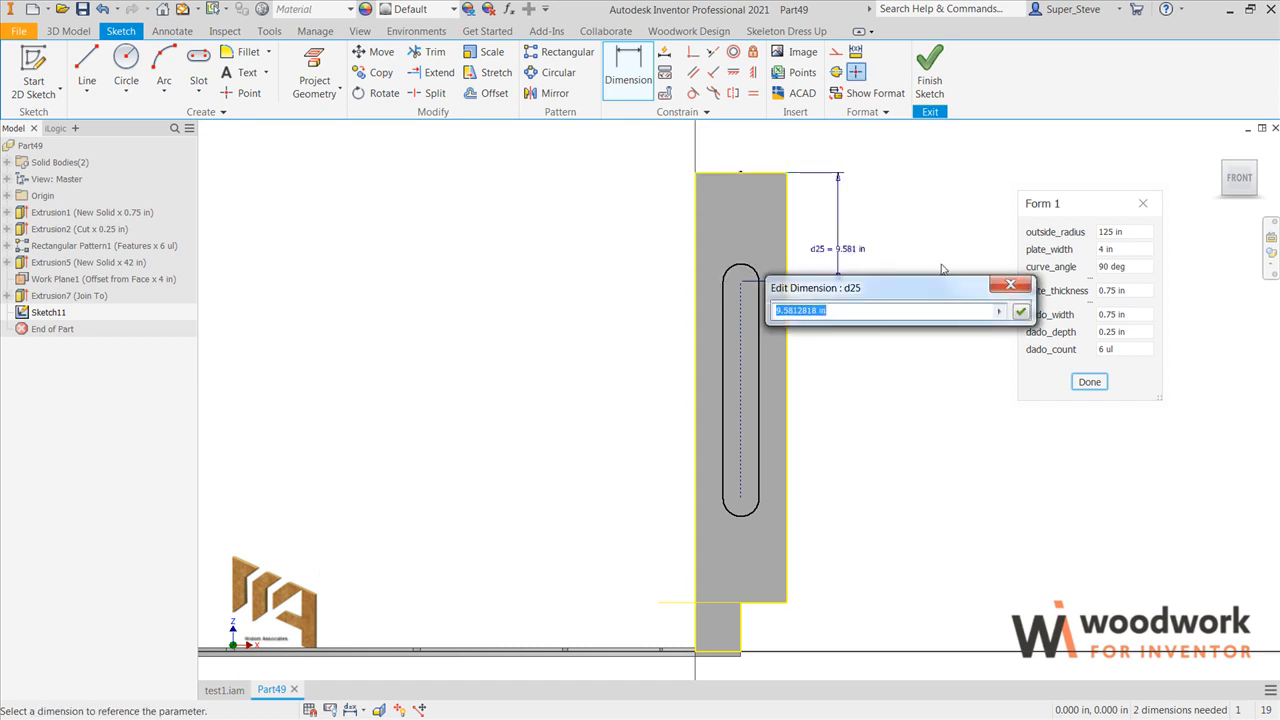
{"action": "type", "text": "6"}
{"action": "key", "text": "Return"}
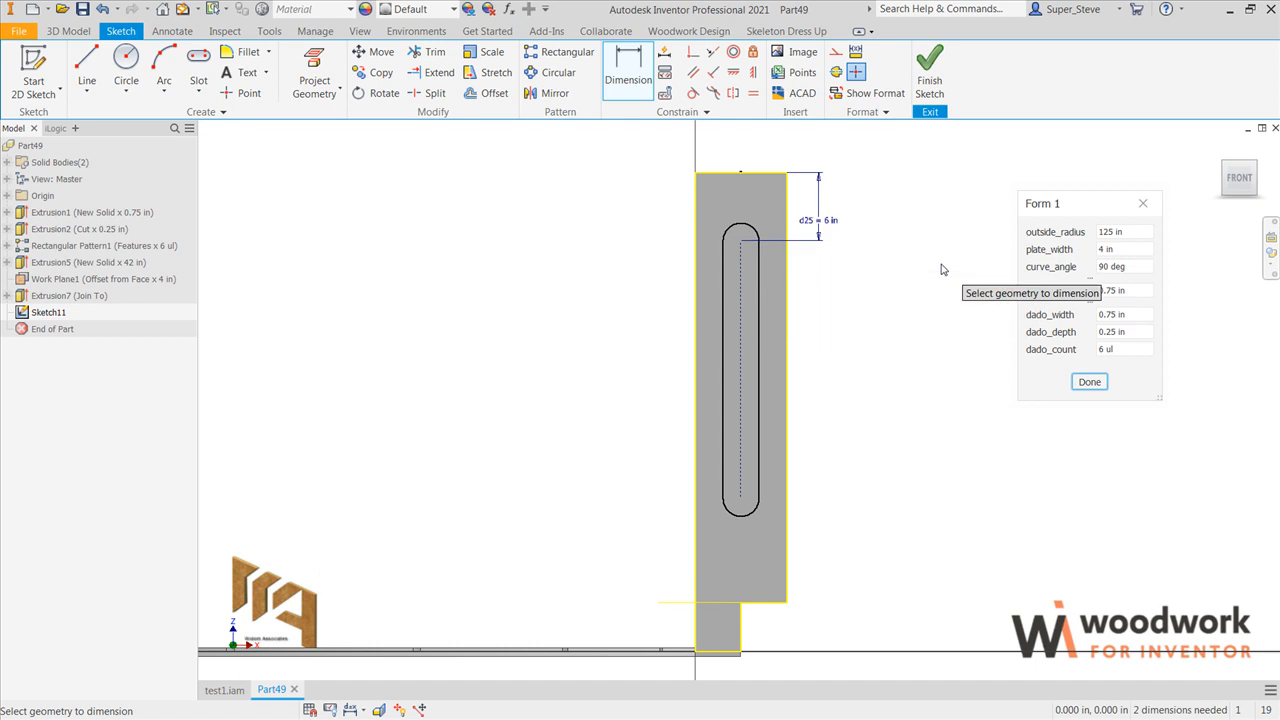
Step: Dimension the slot's lower arc center from the rib's horizontal notch edge, linking the value to the upper offset dimension d25
{"action": "left_click", "coordinate": [778, 603]}
{"action": "left_click", "coordinate": [746, 515]}
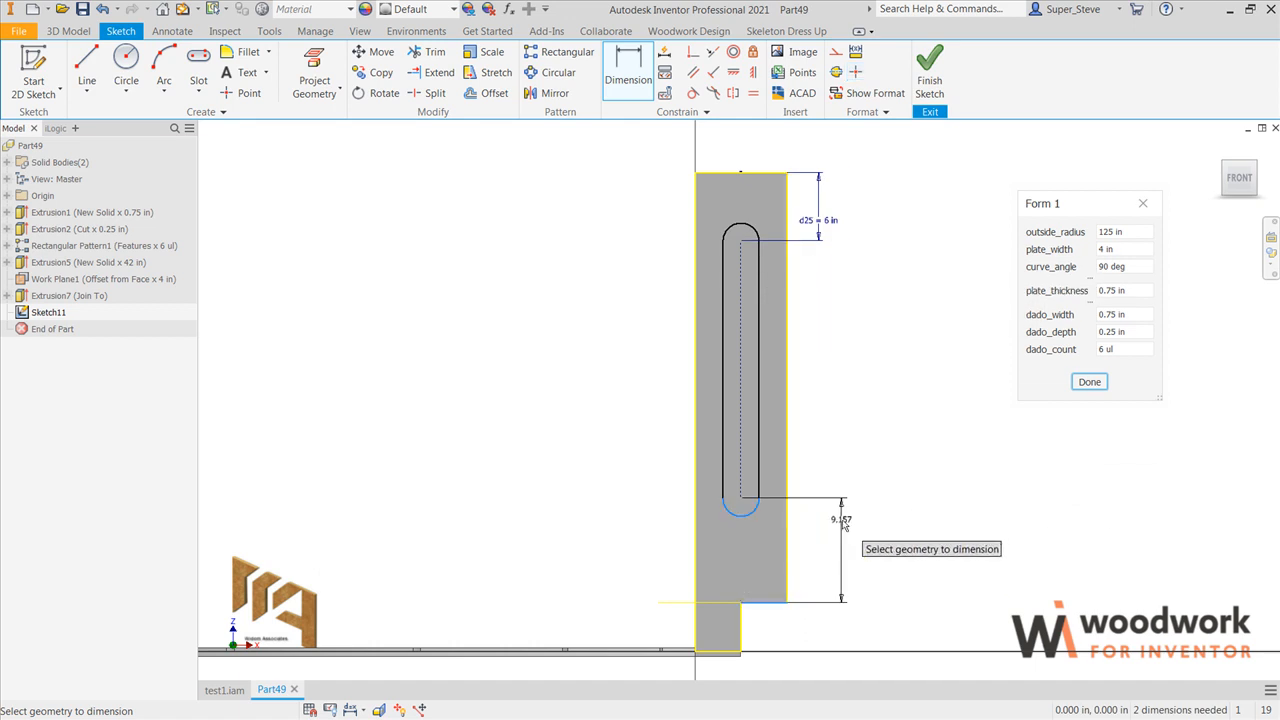
{"action": "left_click", "coordinate": [843, 522]}
{"action": "left_click", "coordinate": [830, 221]}
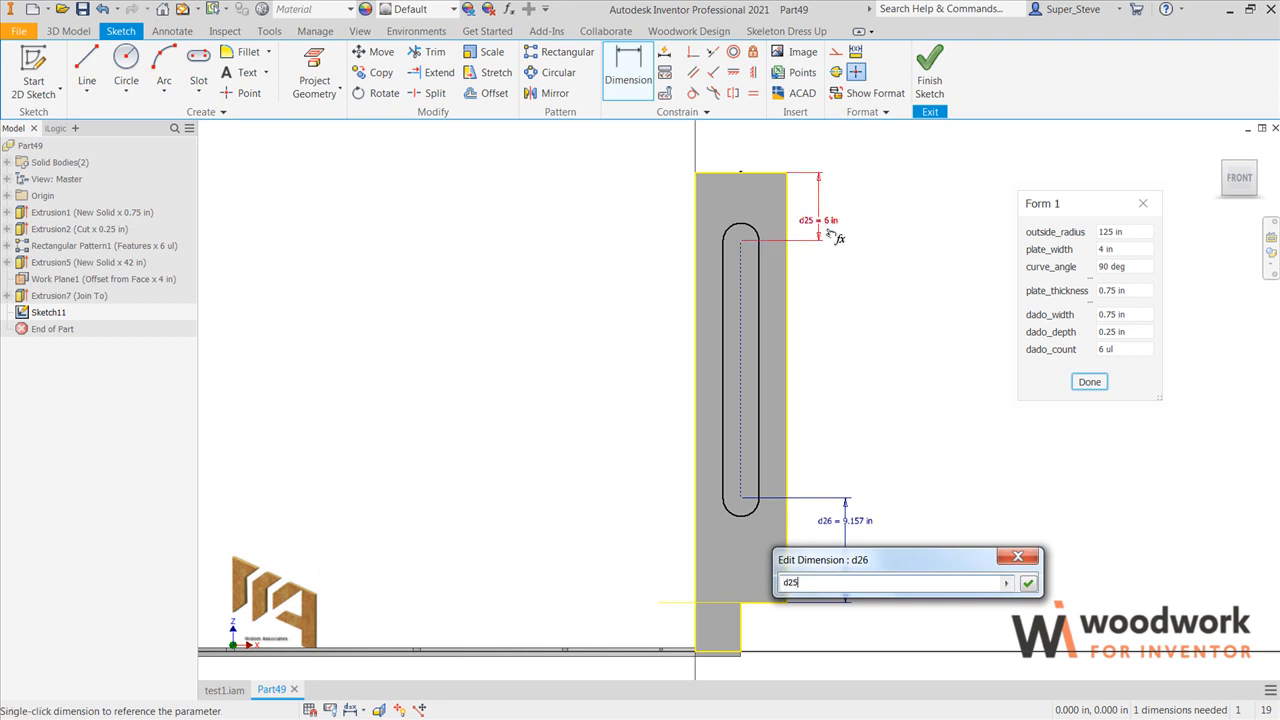
{"action": "left_click", "coordinate": [1028, 583]}
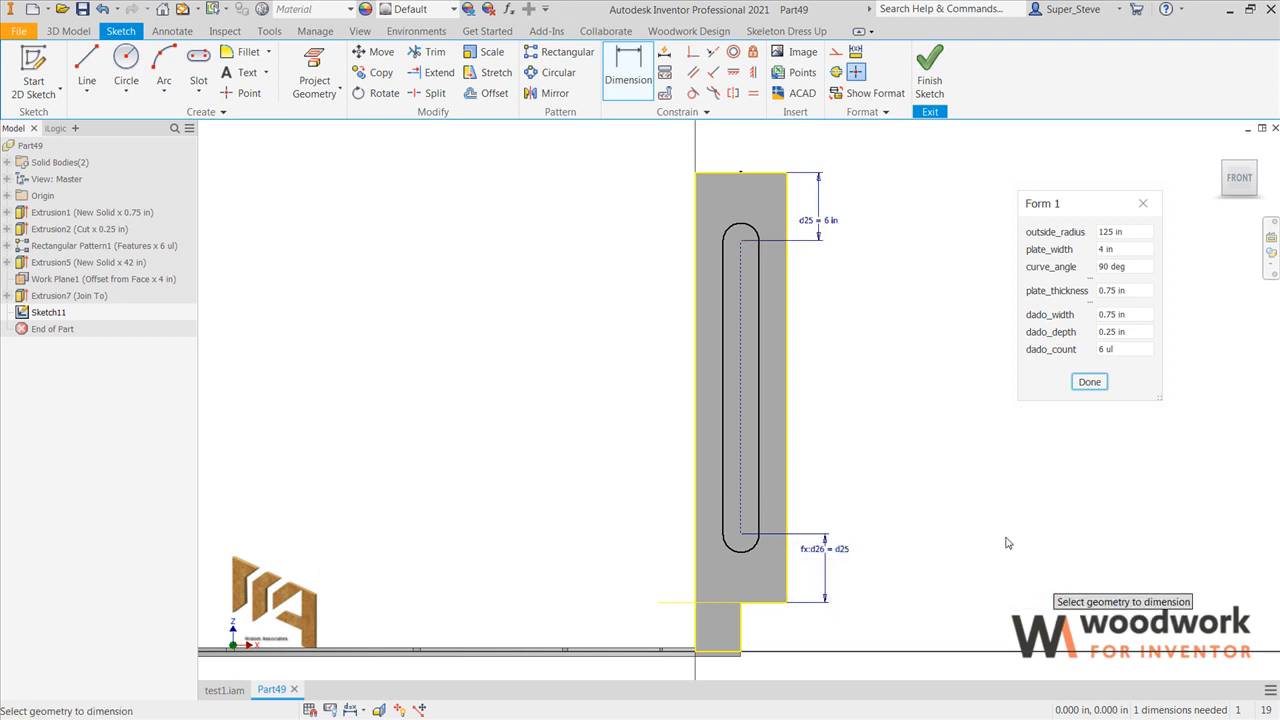
Step: Extrude the slot profile as a cut through all of the rib
{"action": "key", "text": "e"}
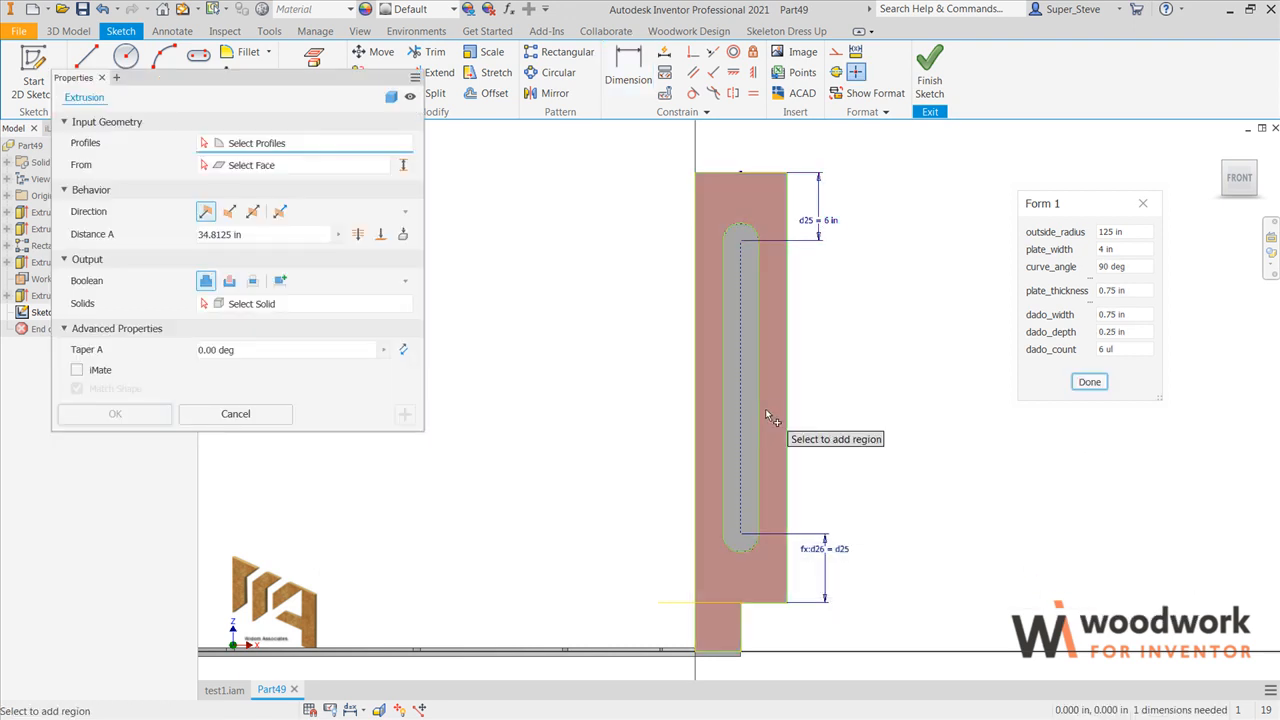
{"action": "left_click", "coordinate": [746, 413]}
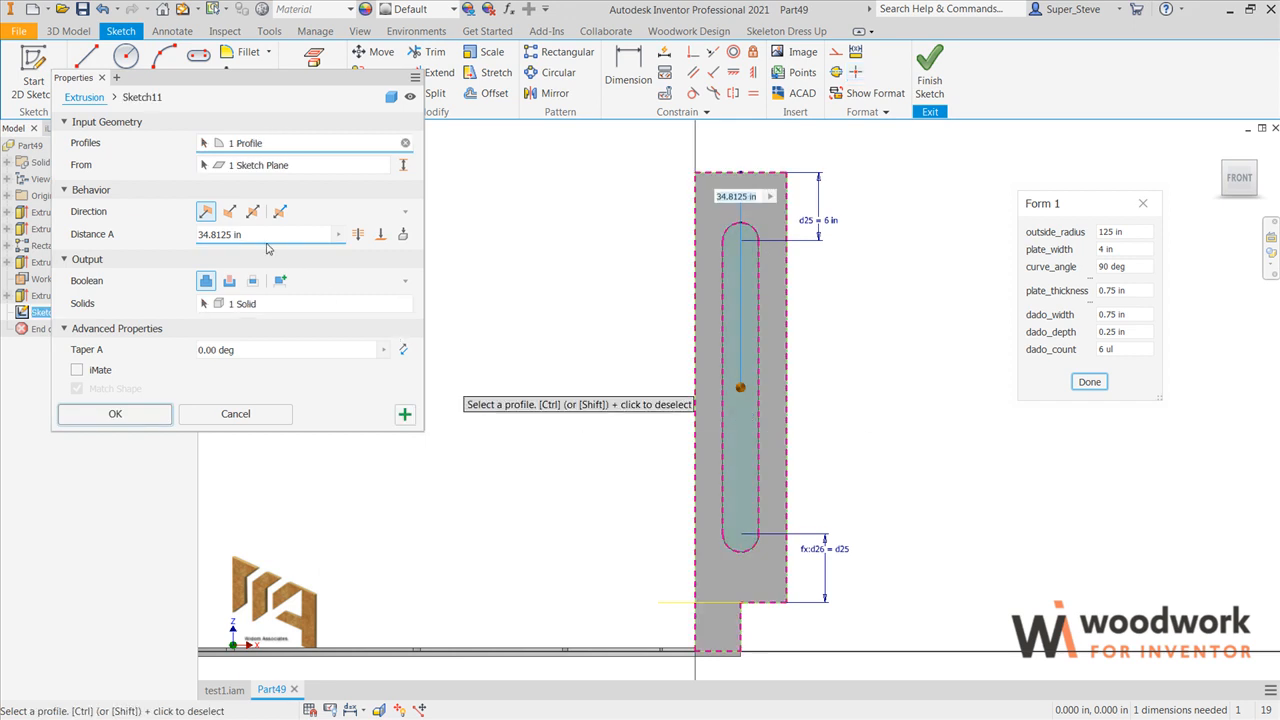
{"action": "left_click", "coordinate": [228, 212]}
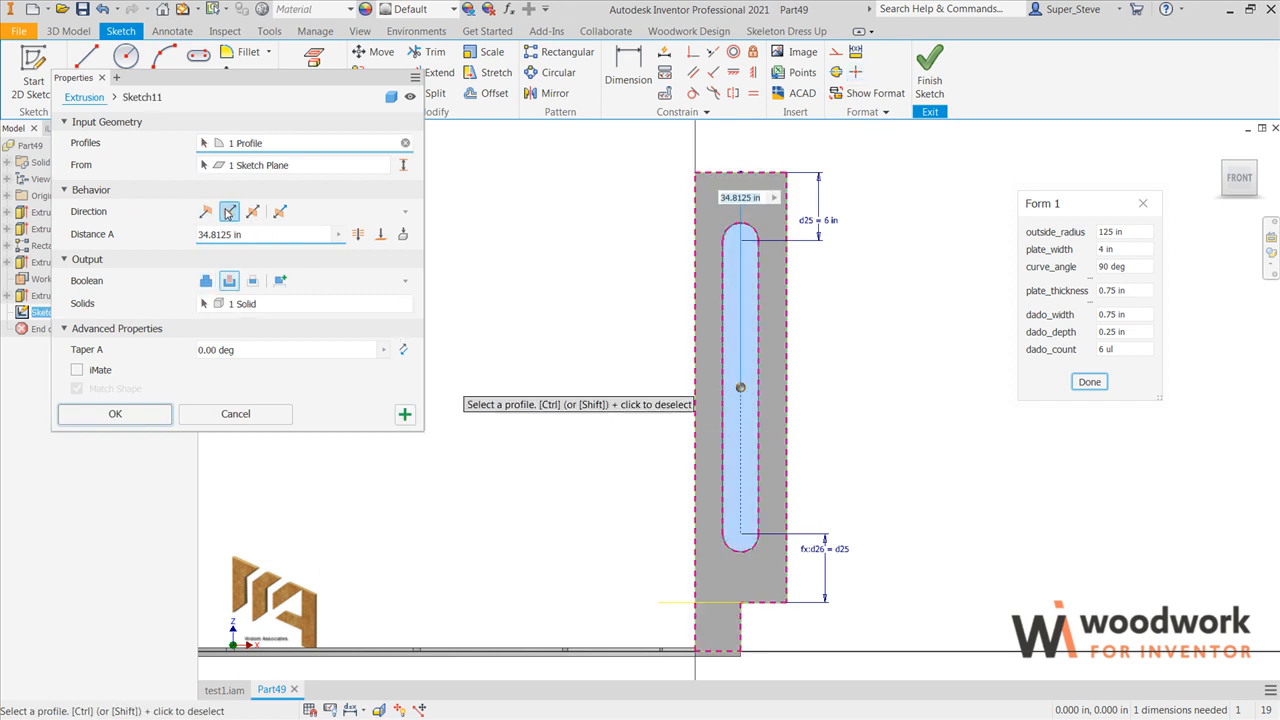
{"action": "left_click", "coordinate": [208, 212]}
{"action": "left_click", "coordinate": [228, 281]}
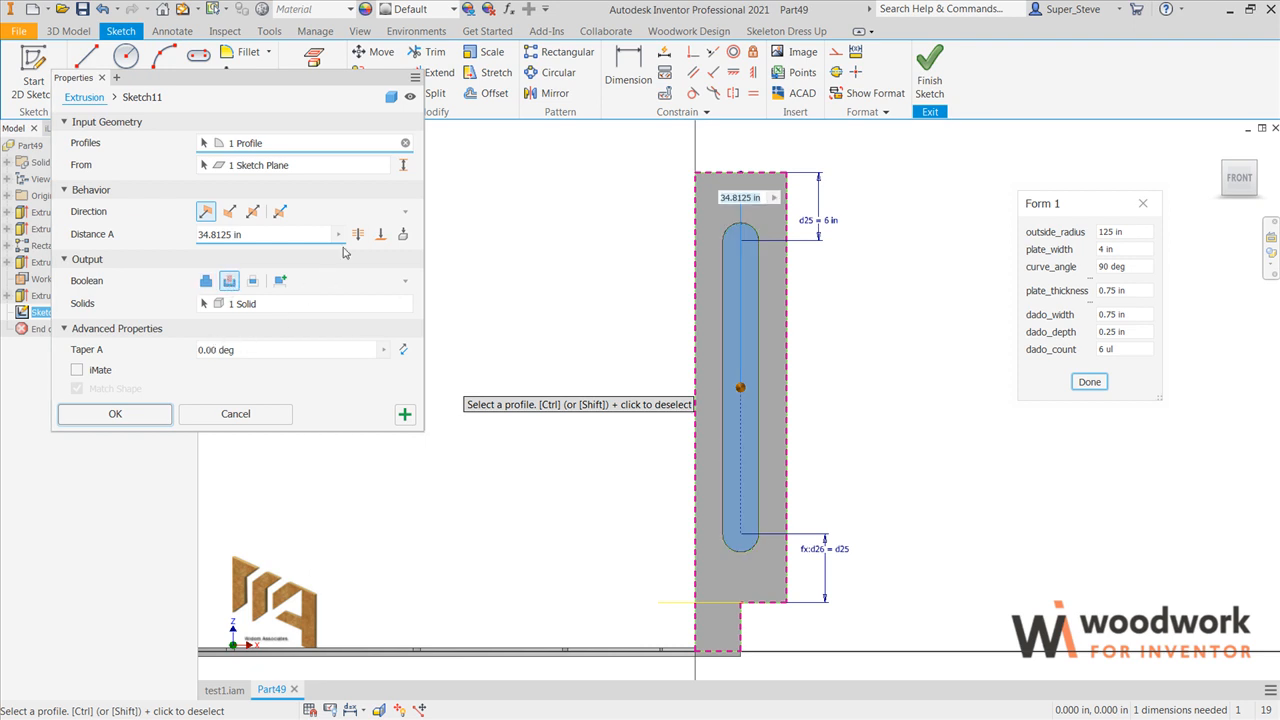
{"action": "left_click", "coordinate": [357, 238]}
{"action": "left_click", "coordinate": [153, 410]}
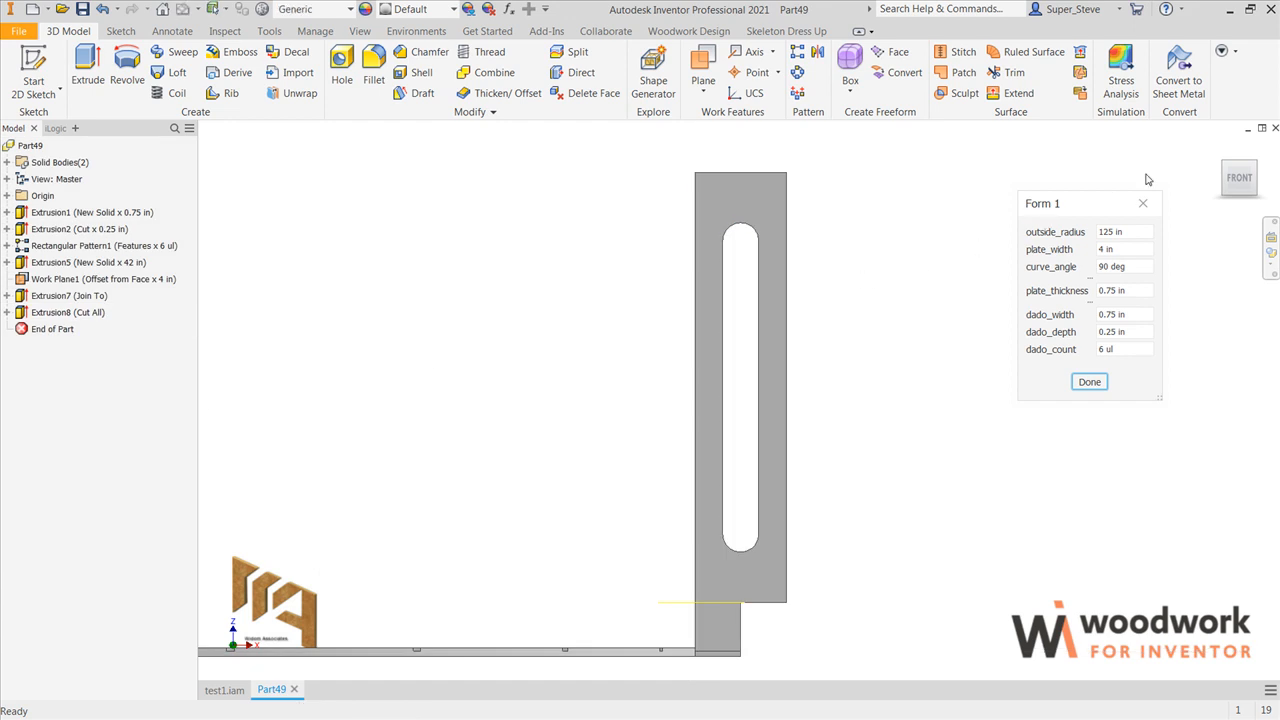
Step: Edit Form 1 to add the rib_height and Kick_Plane parameters below dado_count, set apart by a splitter
{"action": "left_click", "coordinate": [1220, 147]}
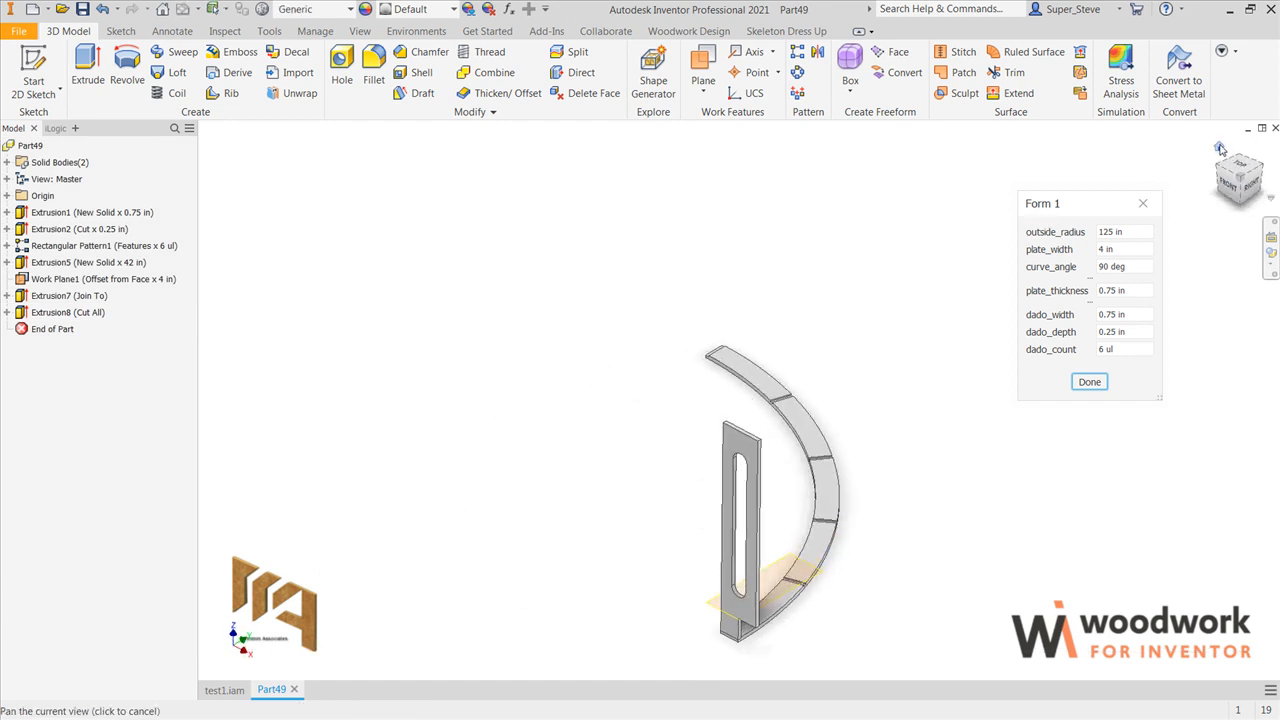
{"action": "scroll", "coordinate": [822, 596], "scroll_direction": "down", "scroll_amount": 2}
{"action": "middle_click_drag", "start_coordinate": [816, 598], "coordinate": [722, 547]}
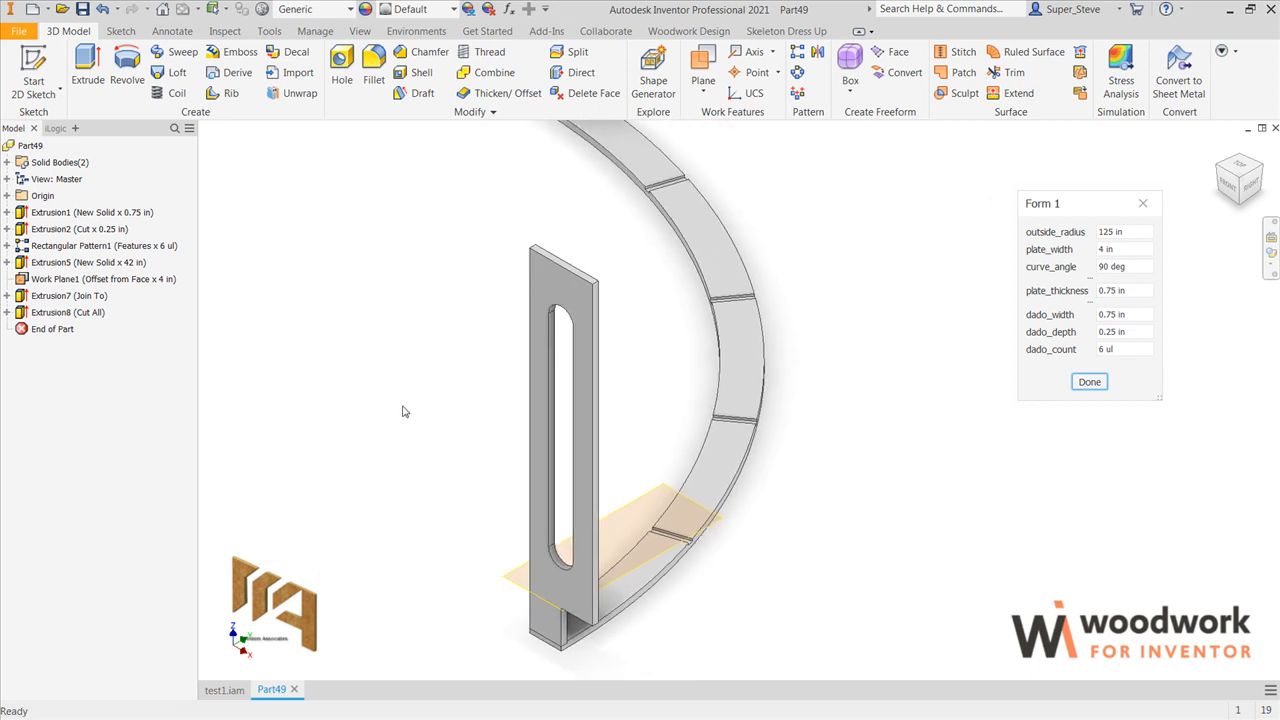
{"action": "left_click", "coordinate": [55, 129]}
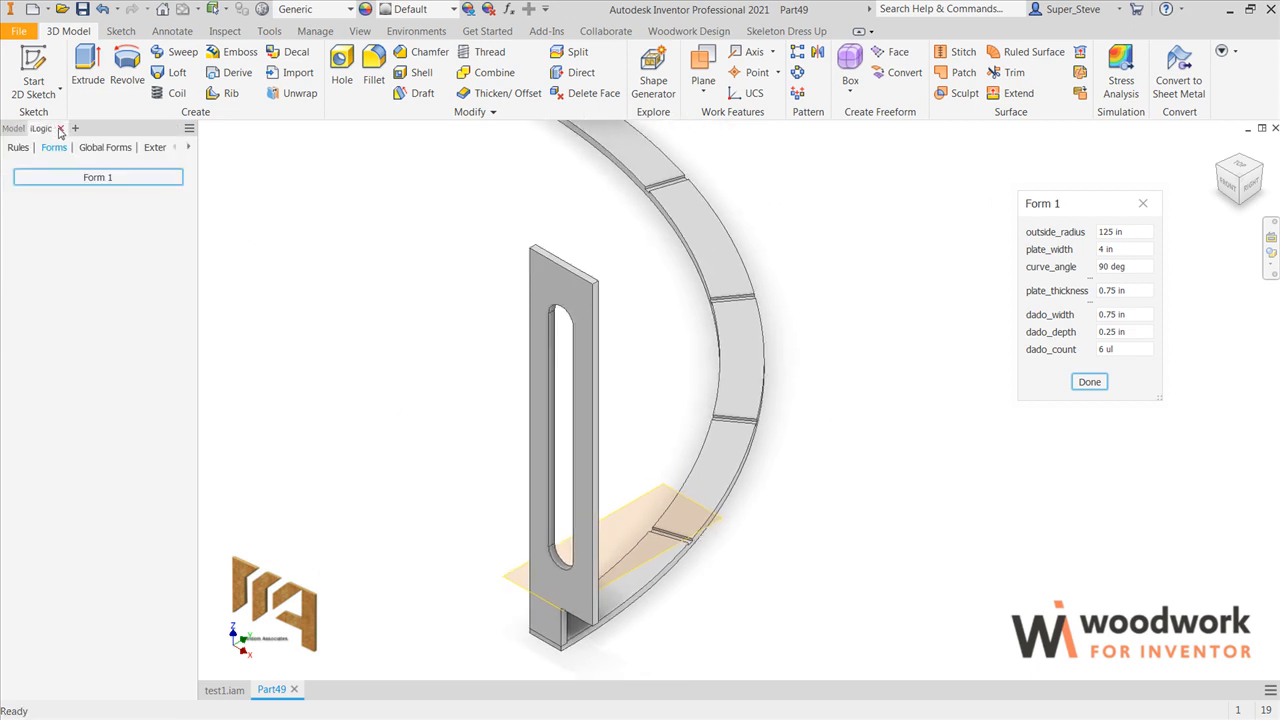
{"action": "right_click", "coordinate": [88, 176]}
{"action": "left_click", "coordinate": [121, 186]}
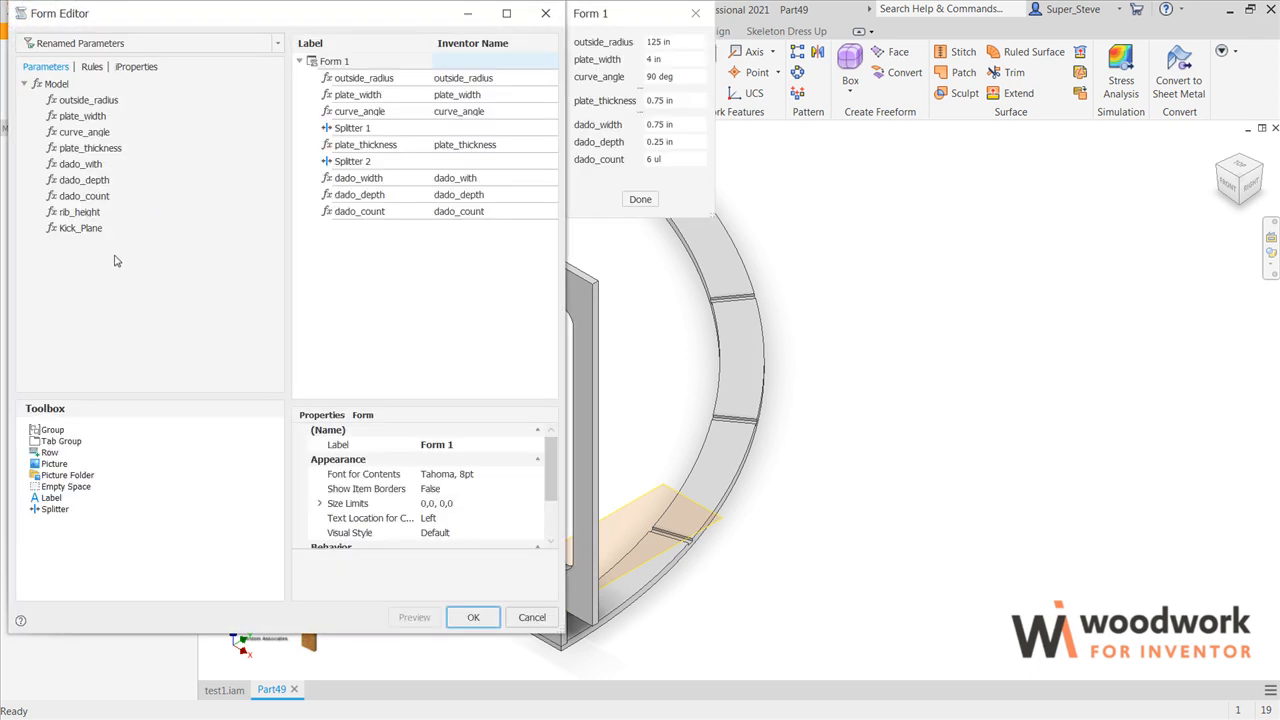
{"action": "left_click_drag", "start_coordinate": [85, 233], "coordinate": [345, 302]}
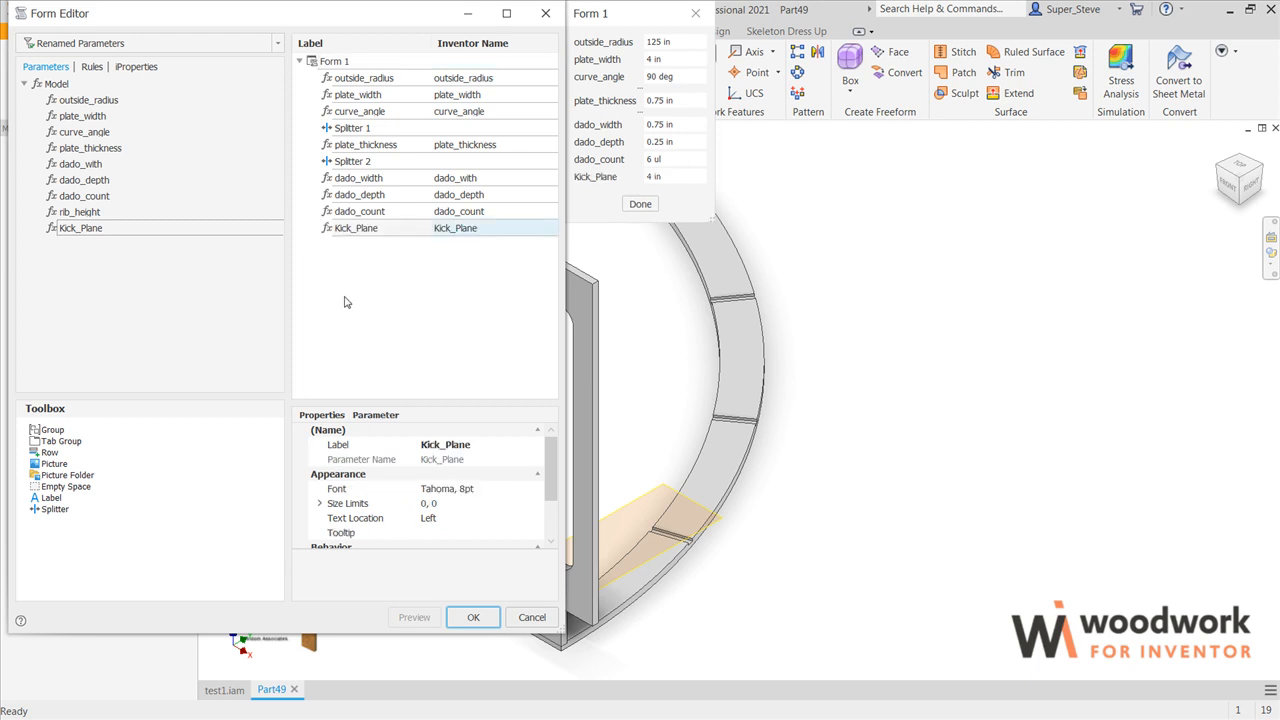
{"action": "left_click_drag", "start_coordinate": [90, 213], "coordinate": [342, 216]}
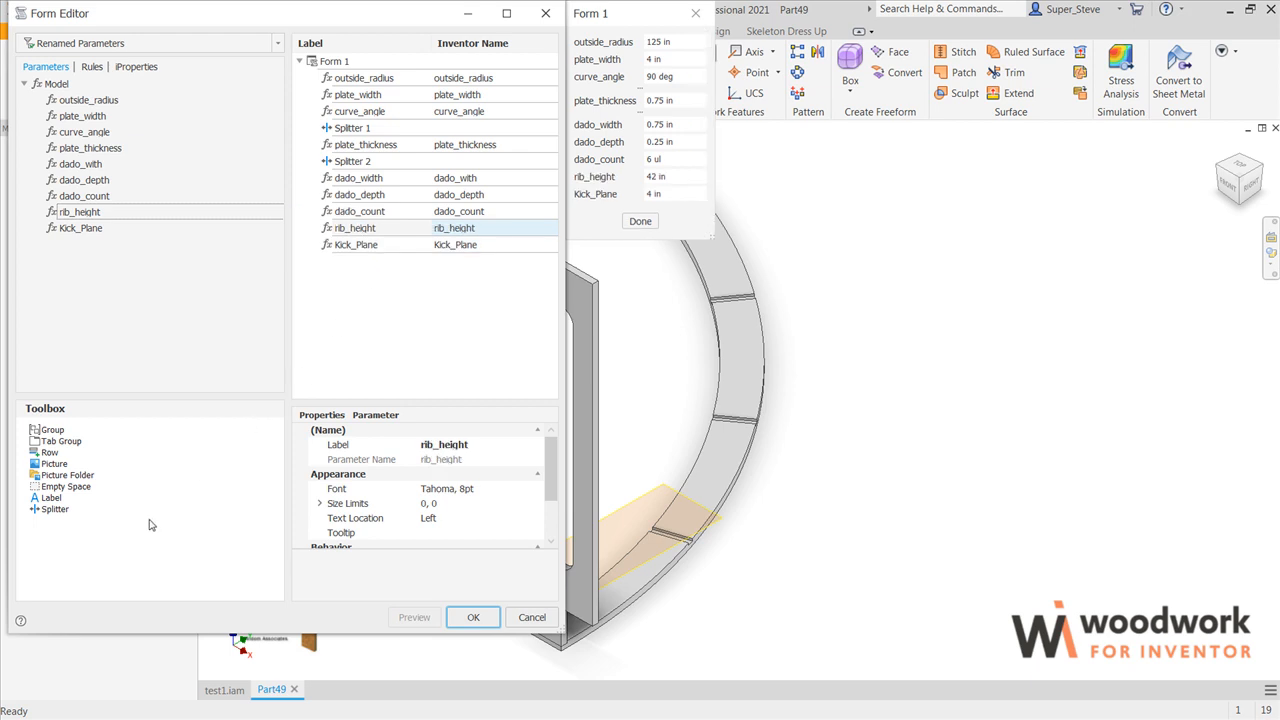
{"action": "left_click_drag", "start_coordinate": [55, 511], "coordinate": [360, 212]}
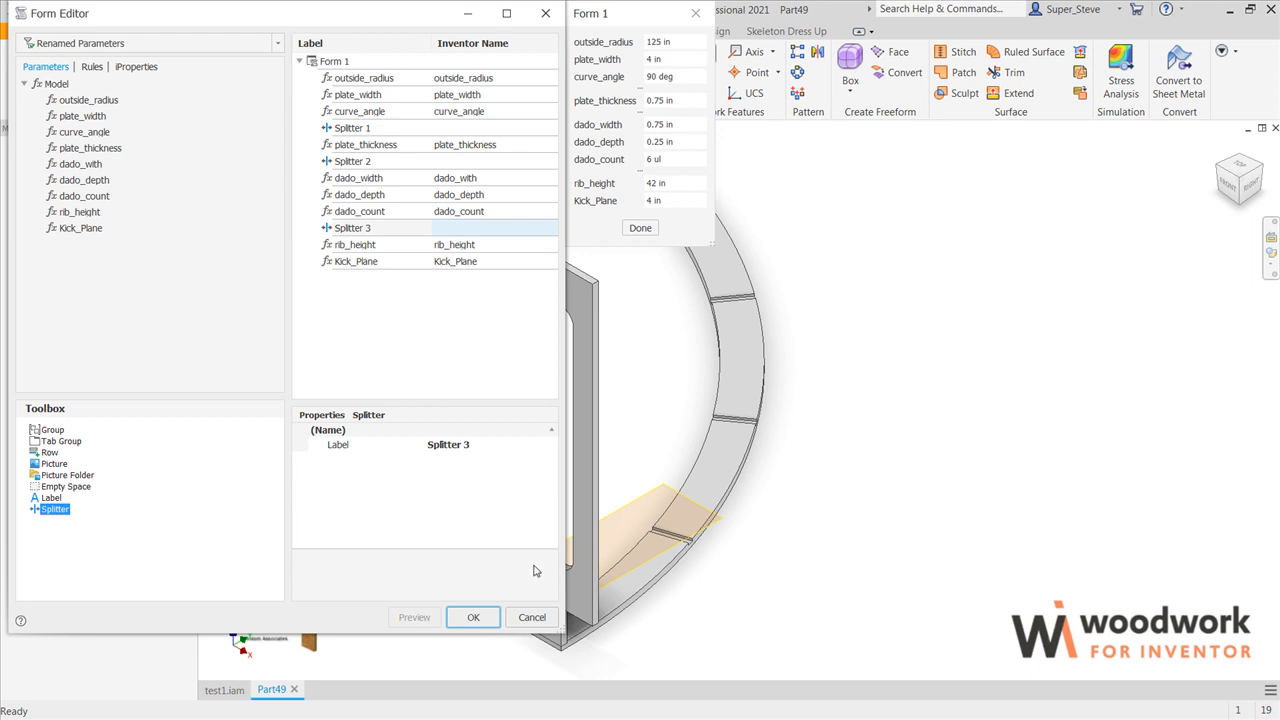
{"action": "left_click", "coordinate": [474, 617]}
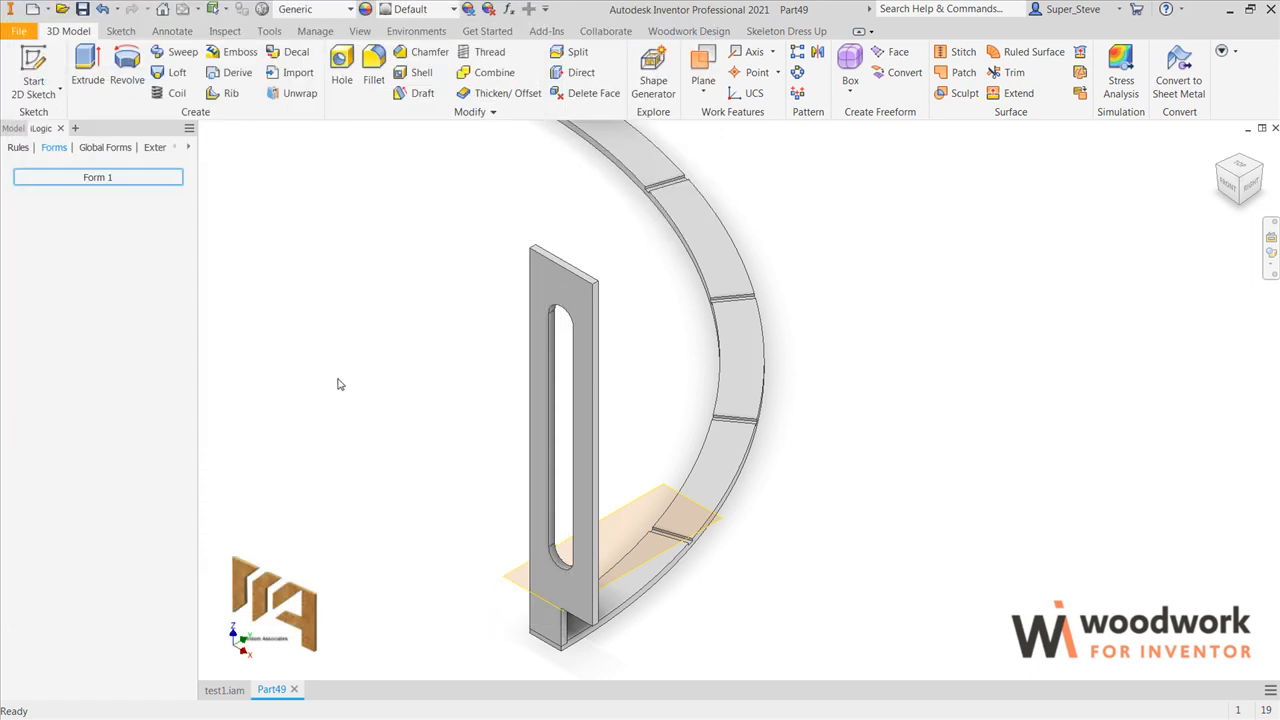
Step: Open Form 1 and test Kick_Plane at 12 in, restoring it to 4 in
{"action": "left_click", "coordinate": [110, 178]}
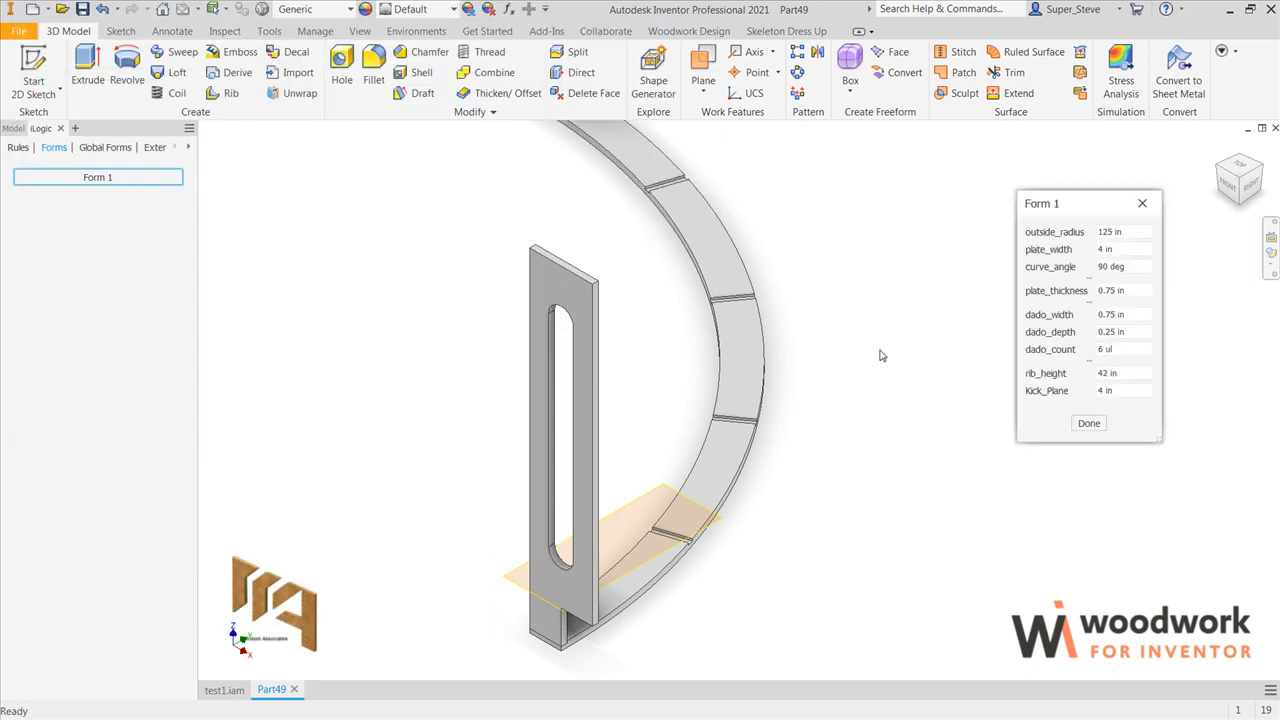
{"action": "left_click_drag", "start_coordinate": [1124, 392], "coordinate": [1072, 414]}
{"action": "type", "text": "12"}
{"action": "key", "text": "Return"}
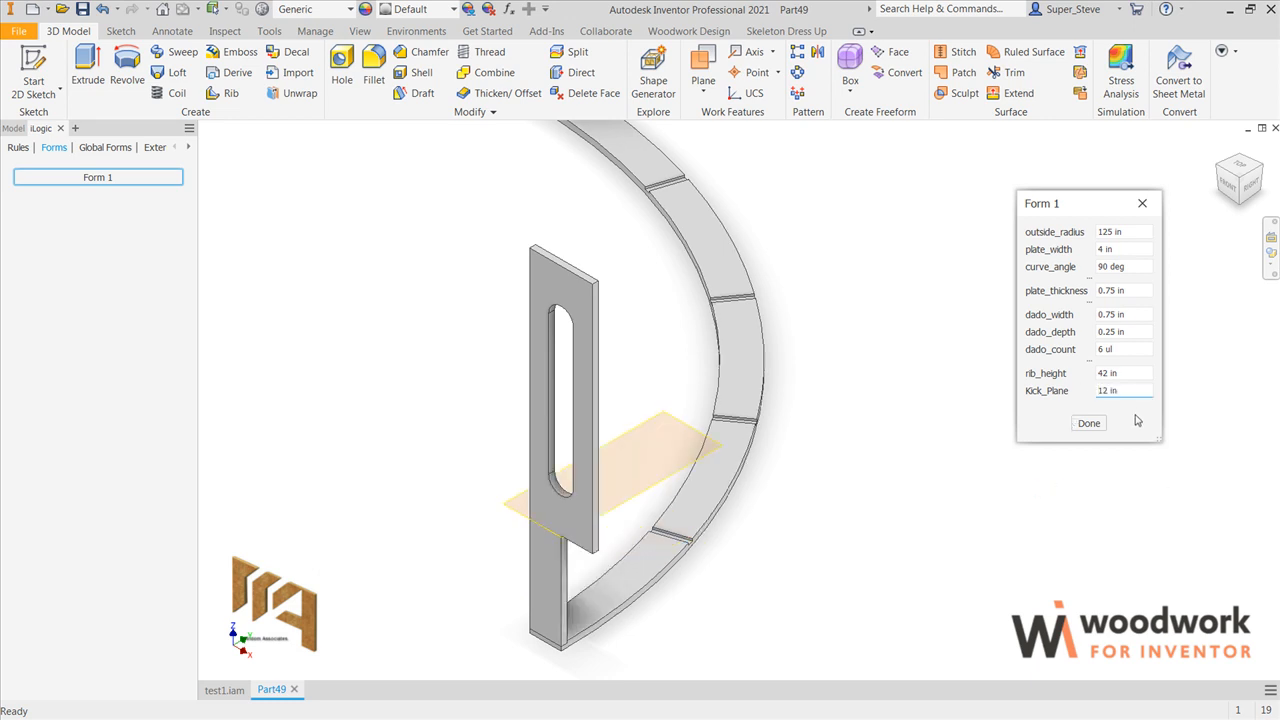
{"action": "left_click_drag", "start_coordinate": [1134, 391], "coordinate": [1052, 397]}
{"action": "type", "text": "4"}
{"action": "key", "text": "Return"}
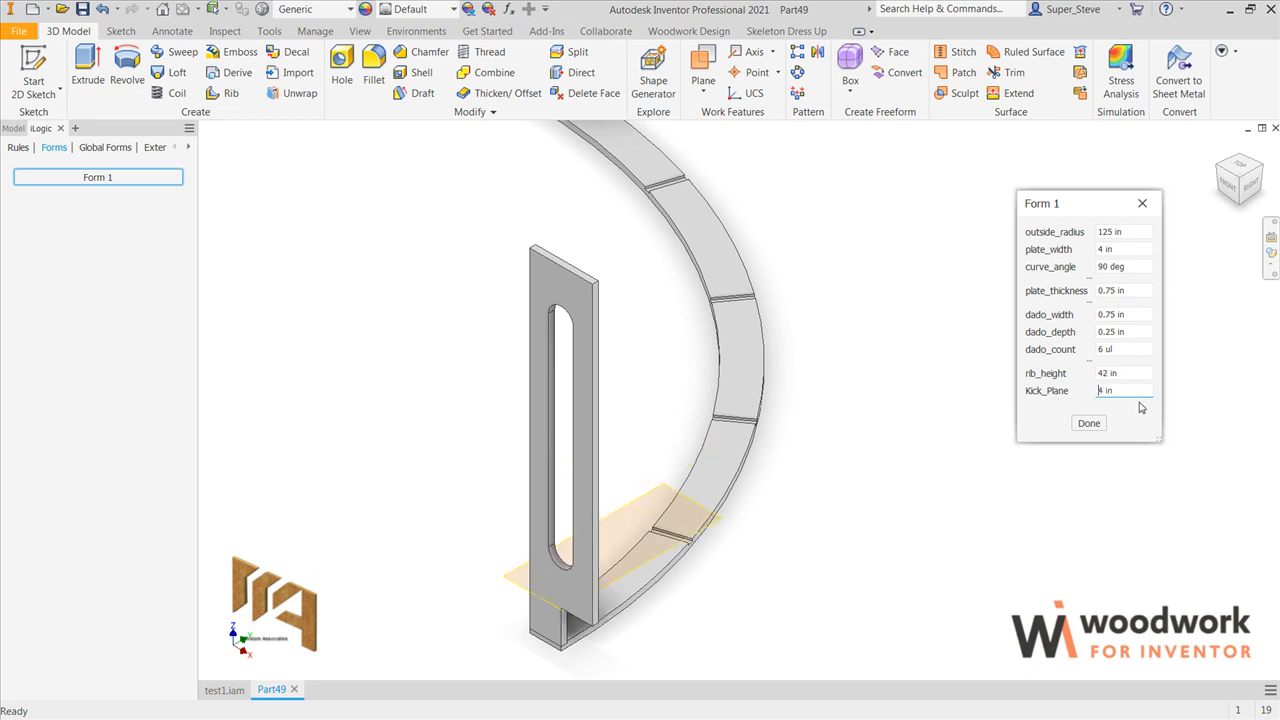
Step: Test the rib at a taller size by setting rib_height to 60 in in Form 1
{"action": "left_click_drag", "start_coordinate": [1135, 375], "coordinate": [1078, 376]}
{"action": "type", "text": "60"}
{"action": "key", "text": "Return"}
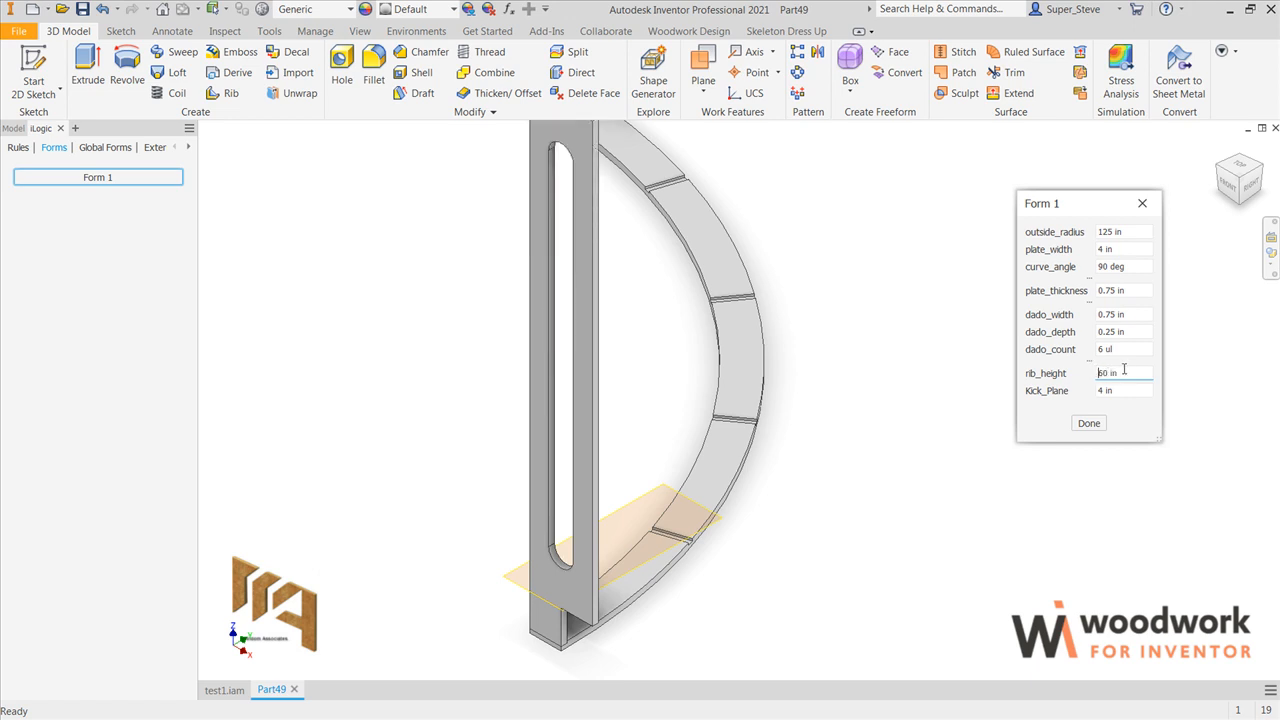
Step: Set rib_height to 48 in in Form 1
{"action": "type", "text": "48"}
{"action": "key", "text": "Return"}
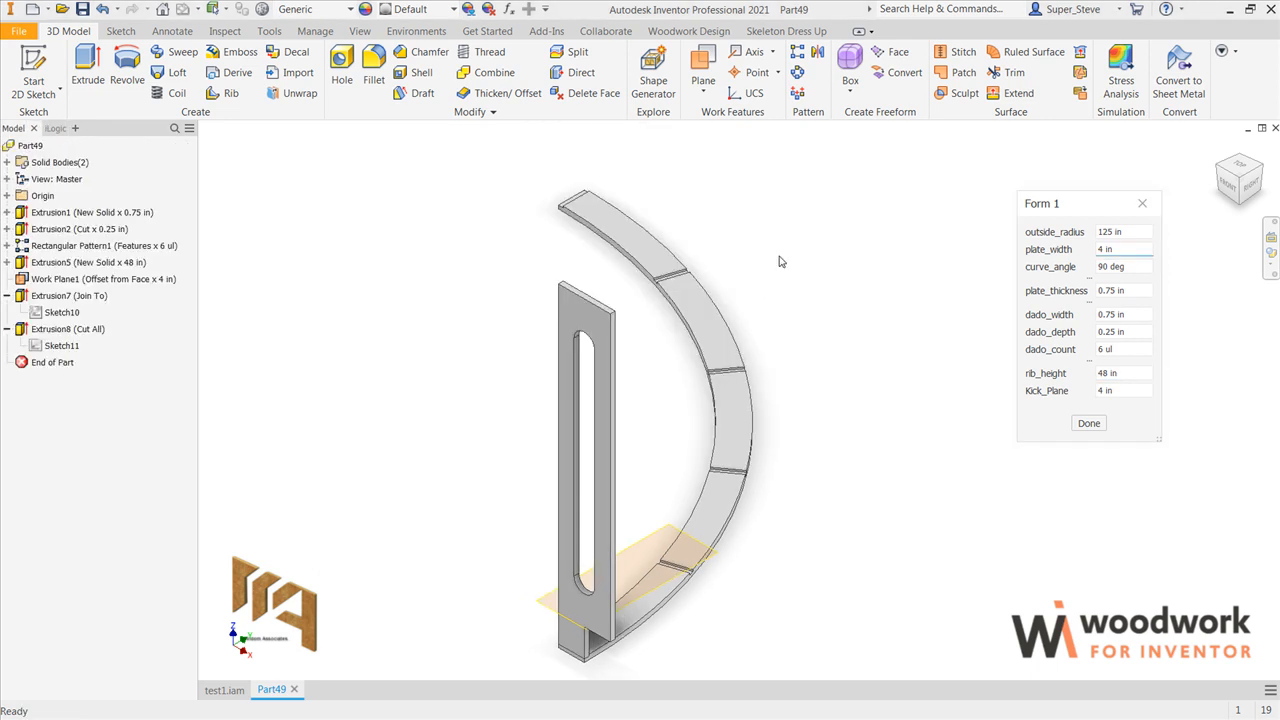
Step: Test the model with plate_width at 8 in in Form 1, restoring it to 4 in
{"action": "left_click_drag", "start_coordinate": [1127, 249], "coordinate": [1080, 249]}
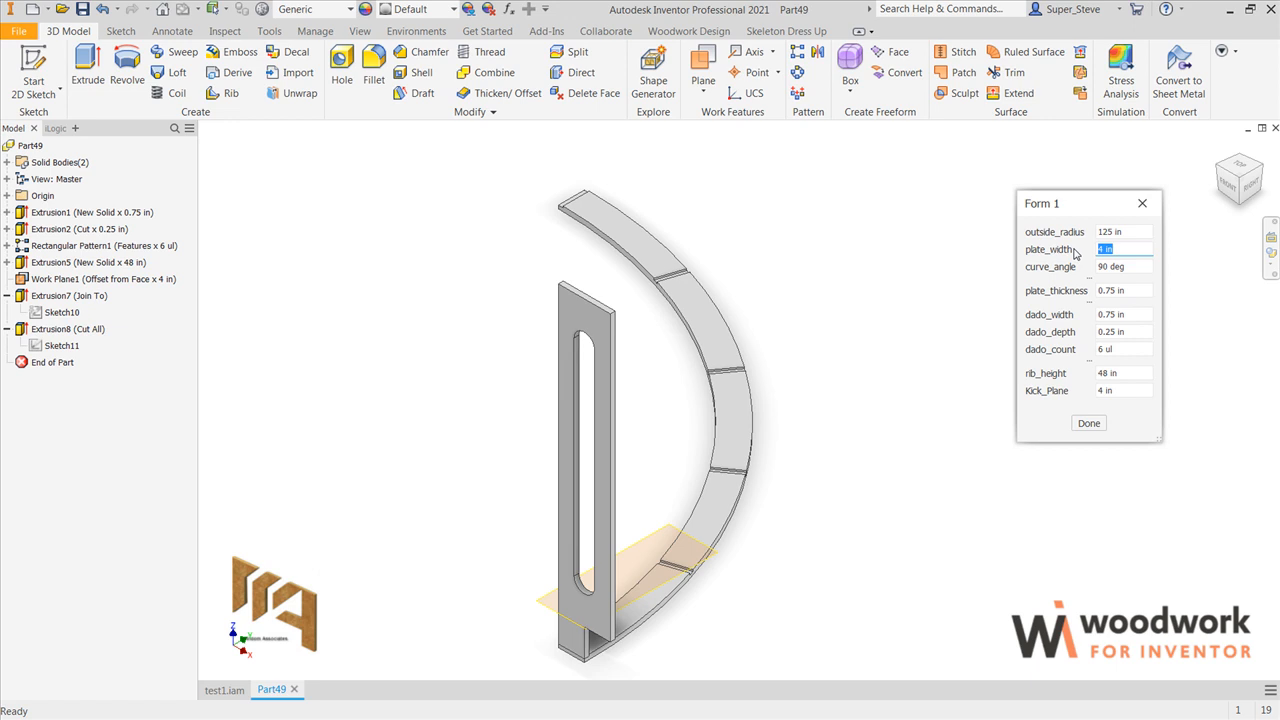
{"action": "type", "text": "8"}
{"action": "key", "text": "Return"}
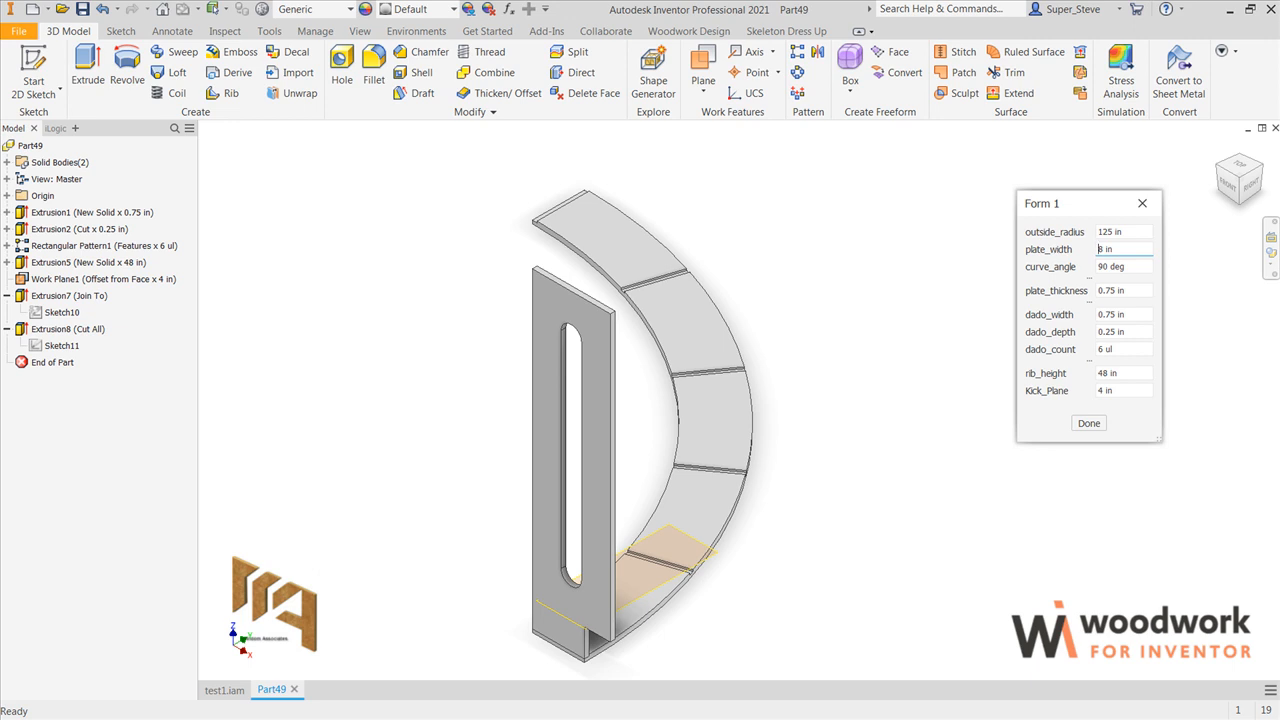
{"action": "left_click_drag", "start_coordinate": [1118, 249], "coordinate": [1075, 250]}
{"action": "type", "text": "4"}
{"action": "key", "text": "Return"}
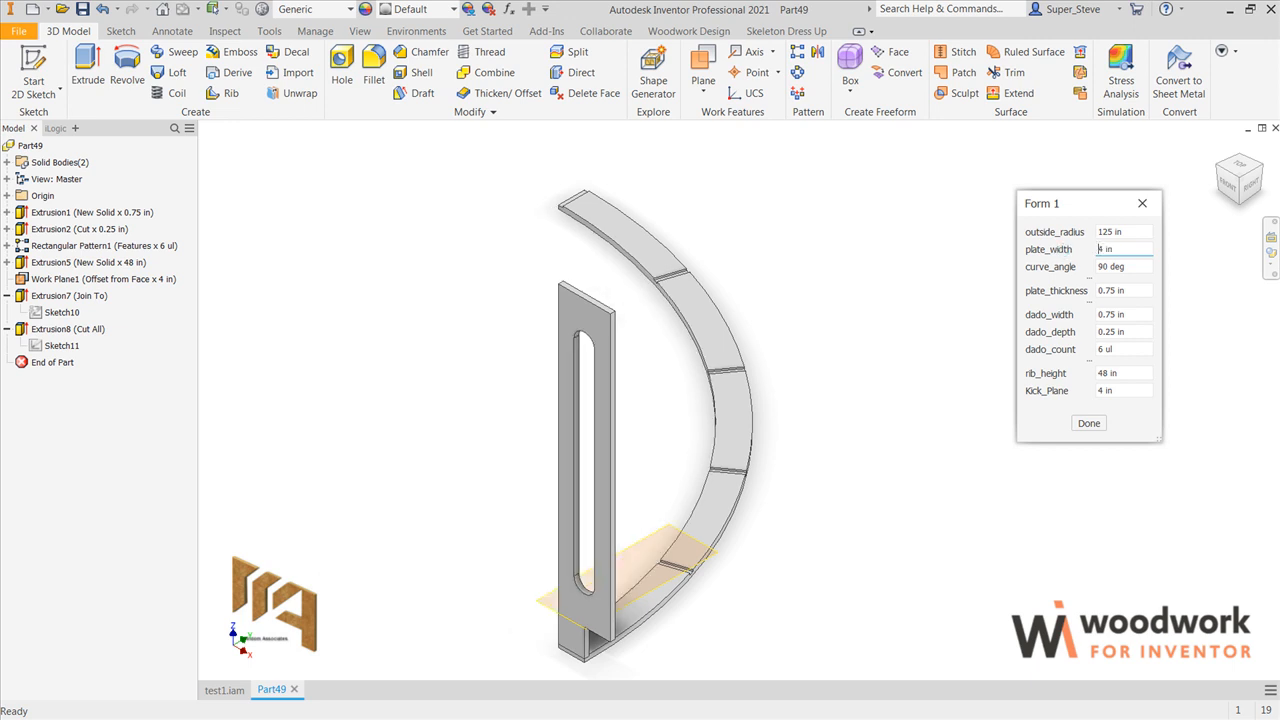
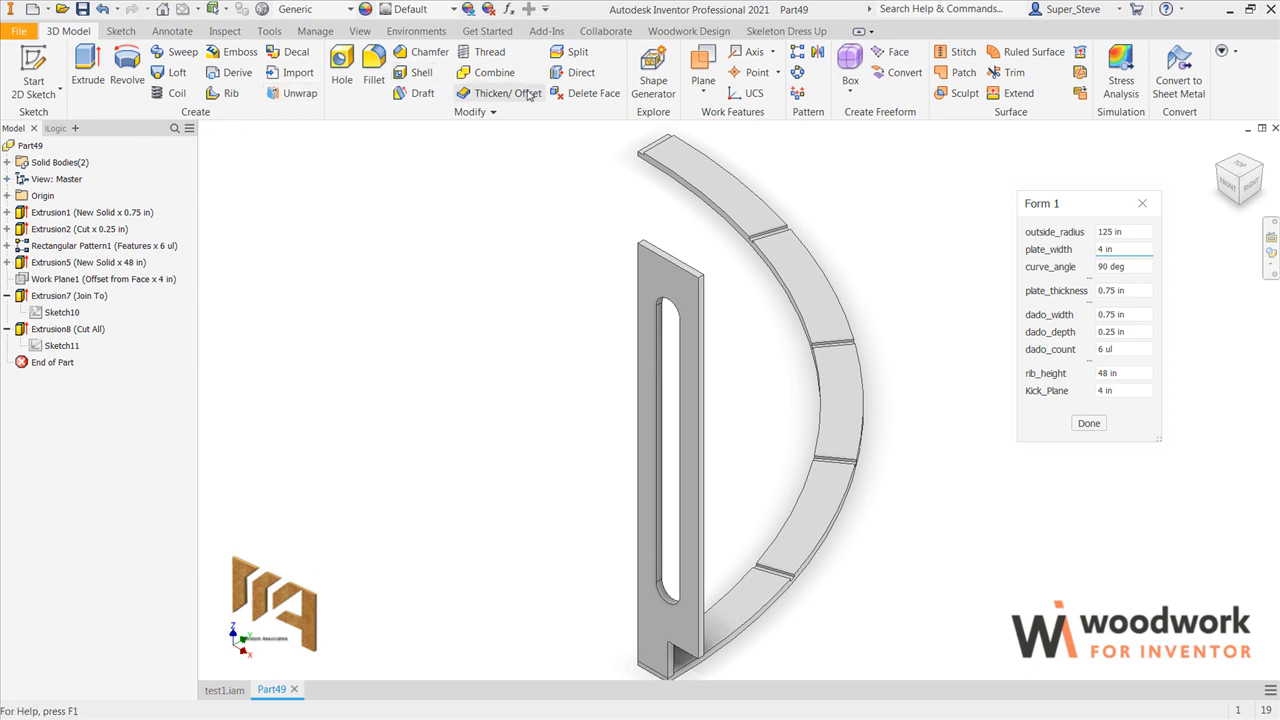
Step: Begin a rectangular pattern of the slotted rib solid, set to output new solid bodies
{"action": "left_click", "coordinate": [798, 54]}
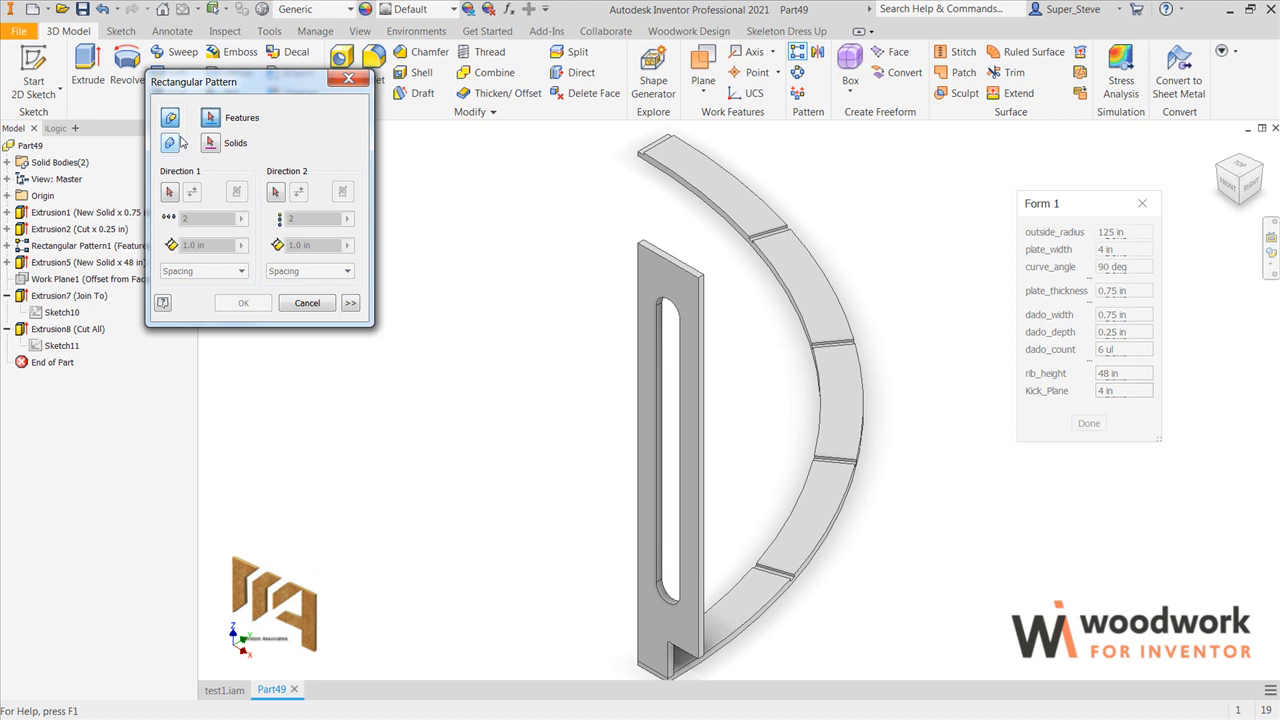
{"action": "left_click", "coordinate": [176, 148]}
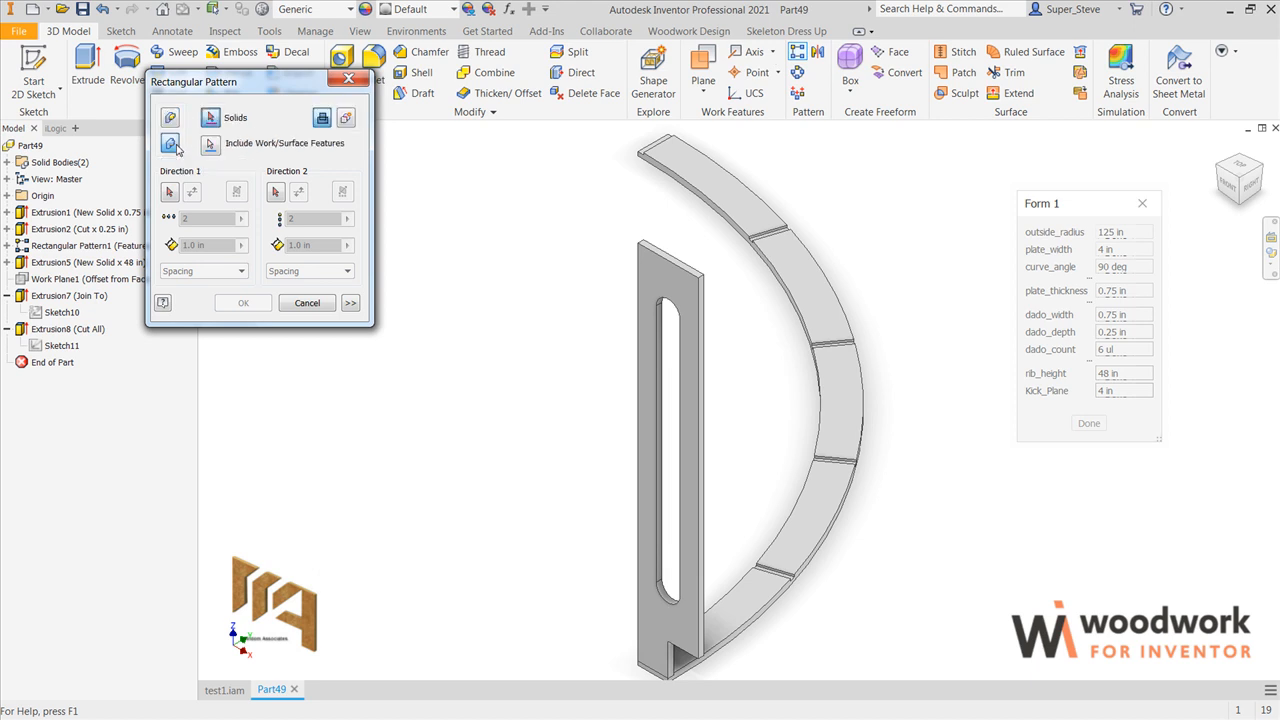
{"action": "left_click", "coordinate": [349, 120]}
{"action": "left_click", "coordinate": [660, 272]}
{"action": "scroll", "coordinate": [548, 388], "scroll_direction": "down", "scroll_amount": 3}
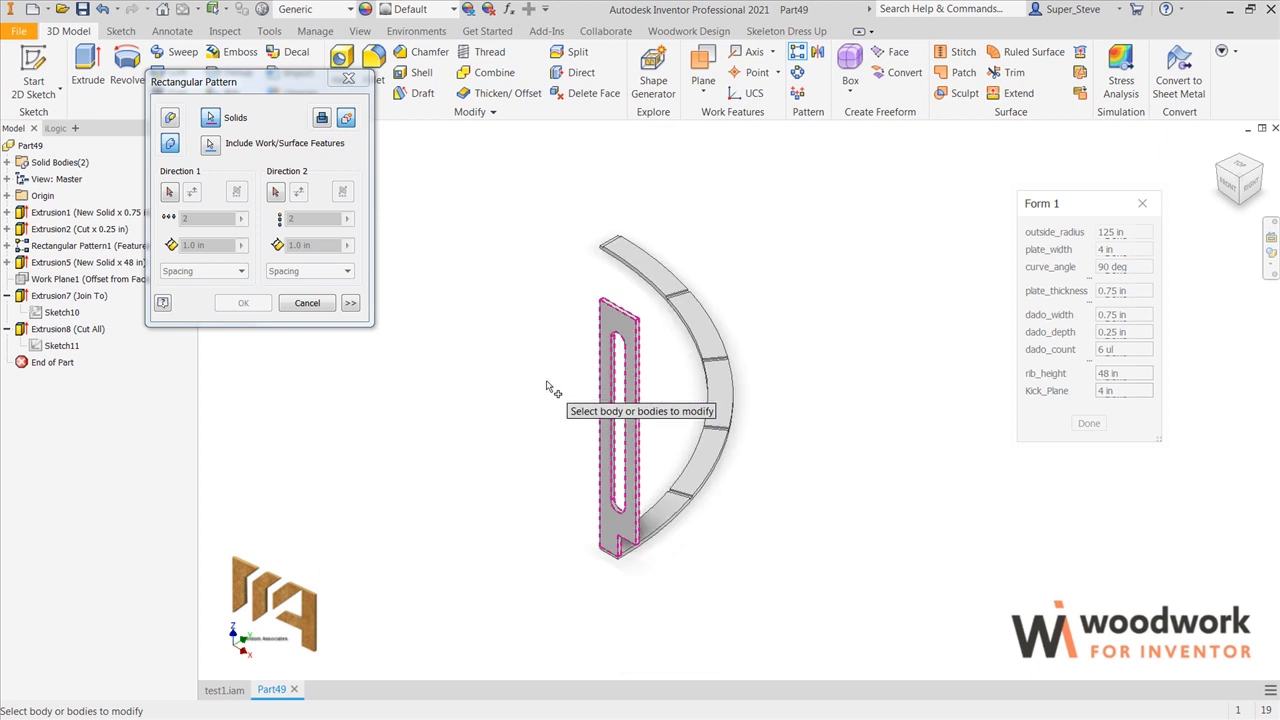
Step: Set the pattern's first direction along the curved plate's lower outer edge
{"action": "left_click", "coordinate": [171, 193]}
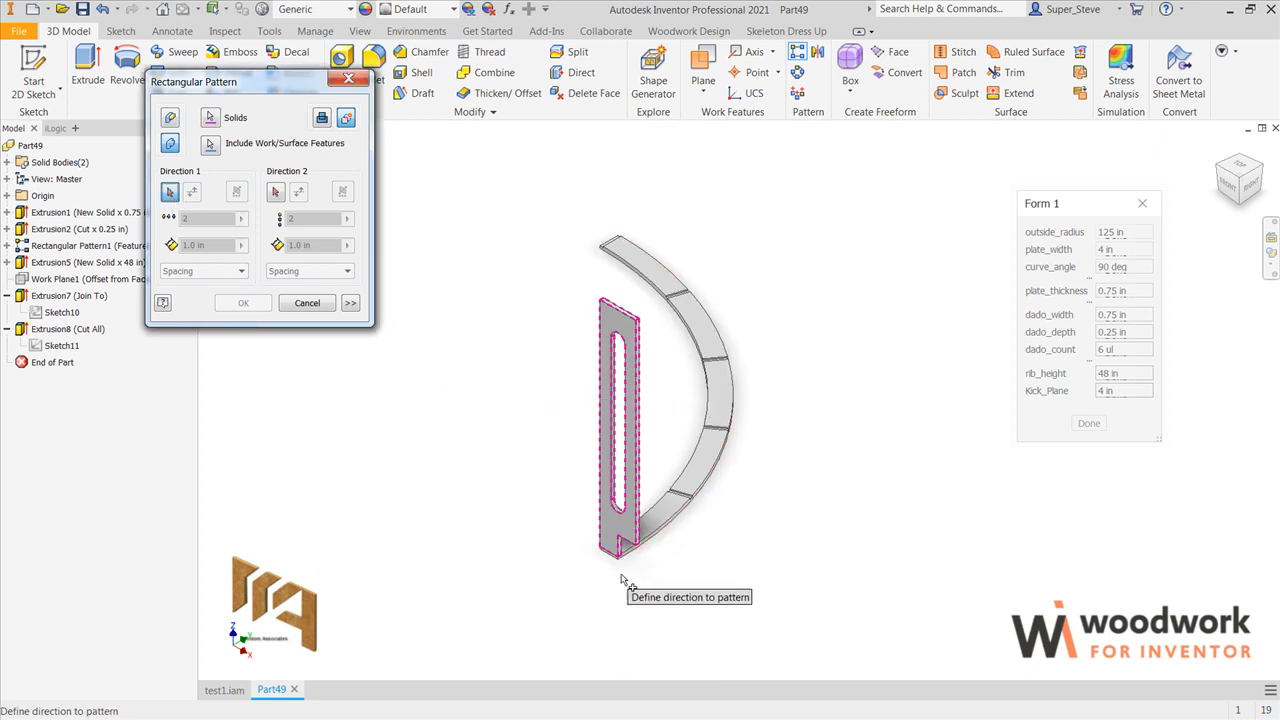
{"action": "scroll", "coordinate": [640, 570], "scroll_direction": "up", "scroll_amount": 5}
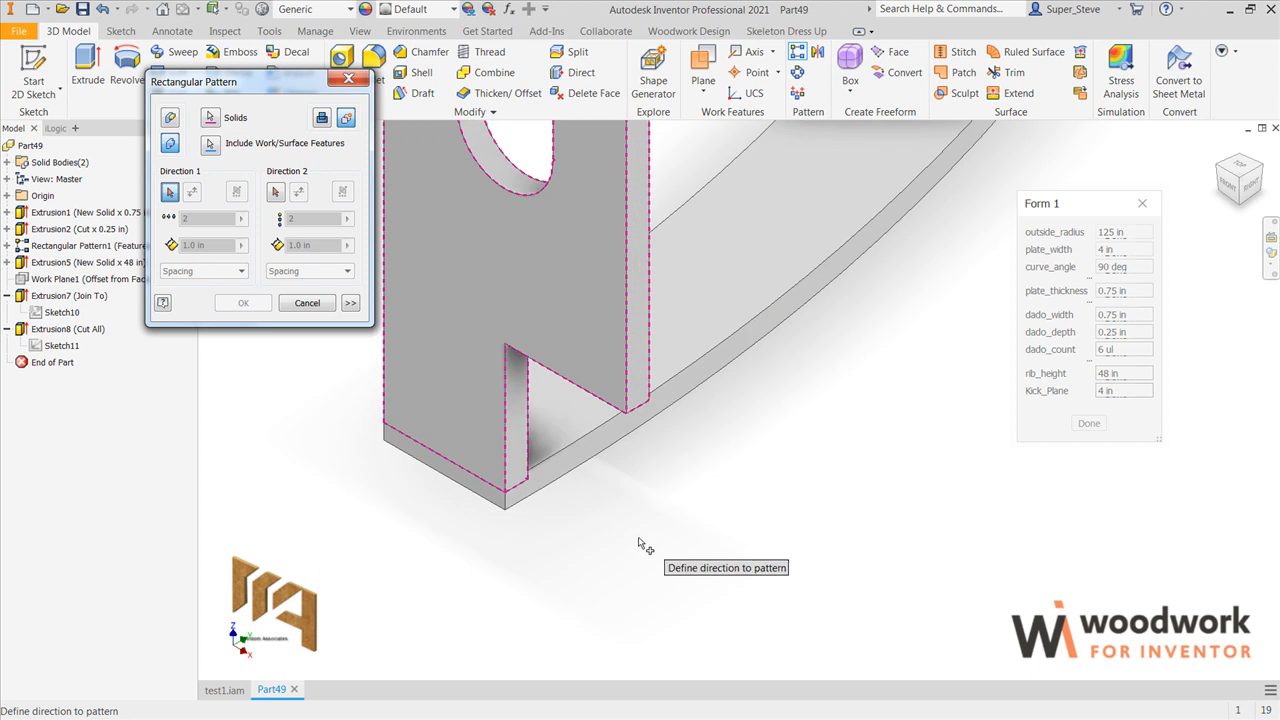
{"action": "left_click", "coordinate": [585, 470]}
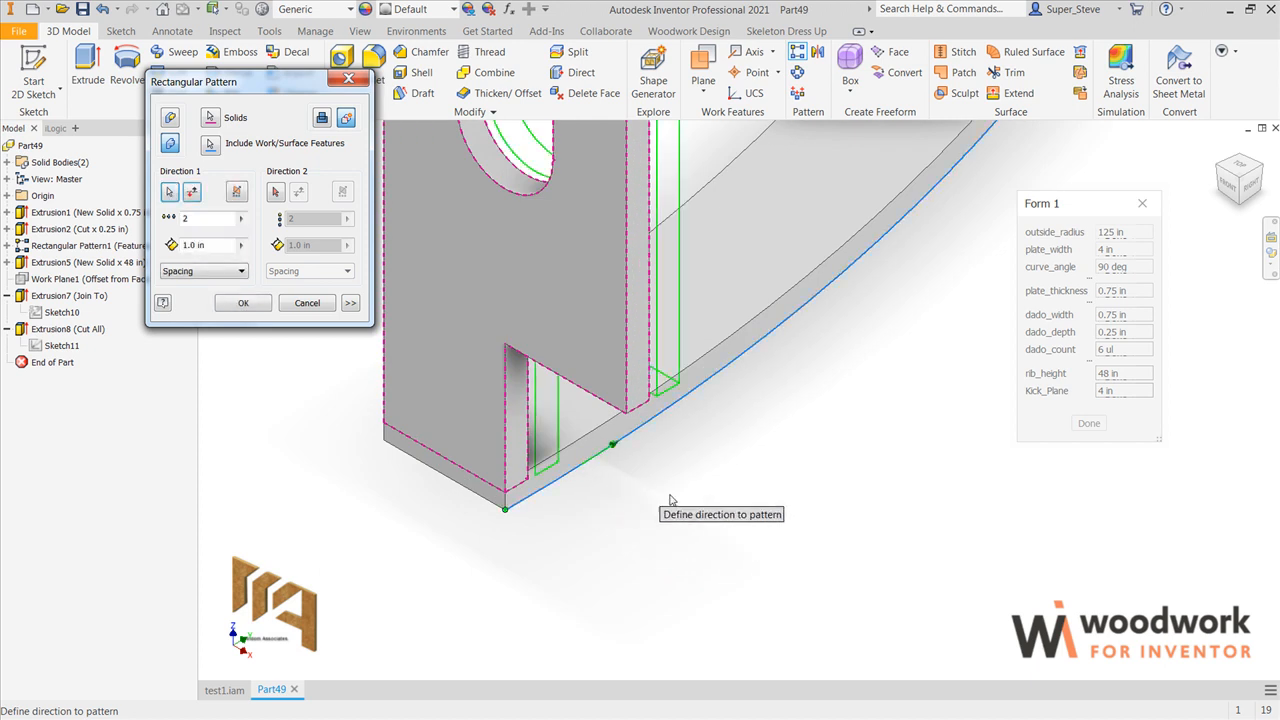
{"action": "scroll", "coordinate": [640, 500], "scroll_direction": "down", "scroll_amount": 5}
{"action": "middle_click_drag", "start_coordinate": [477, 477], "coordinate": [400, 486]}
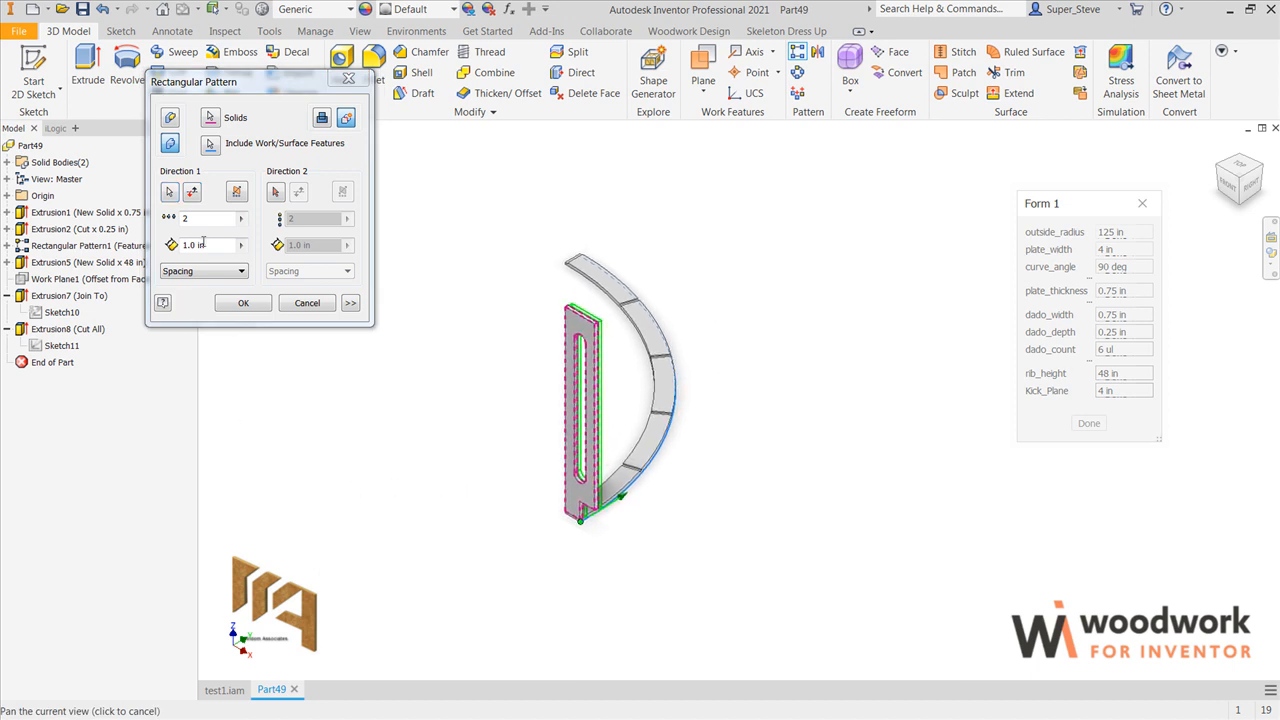
Step: Link the rib pattern's count to the dado_count parameter and distribute the copies by Curve Length
{"action": "left_click", "coordinate": [240, 220]}
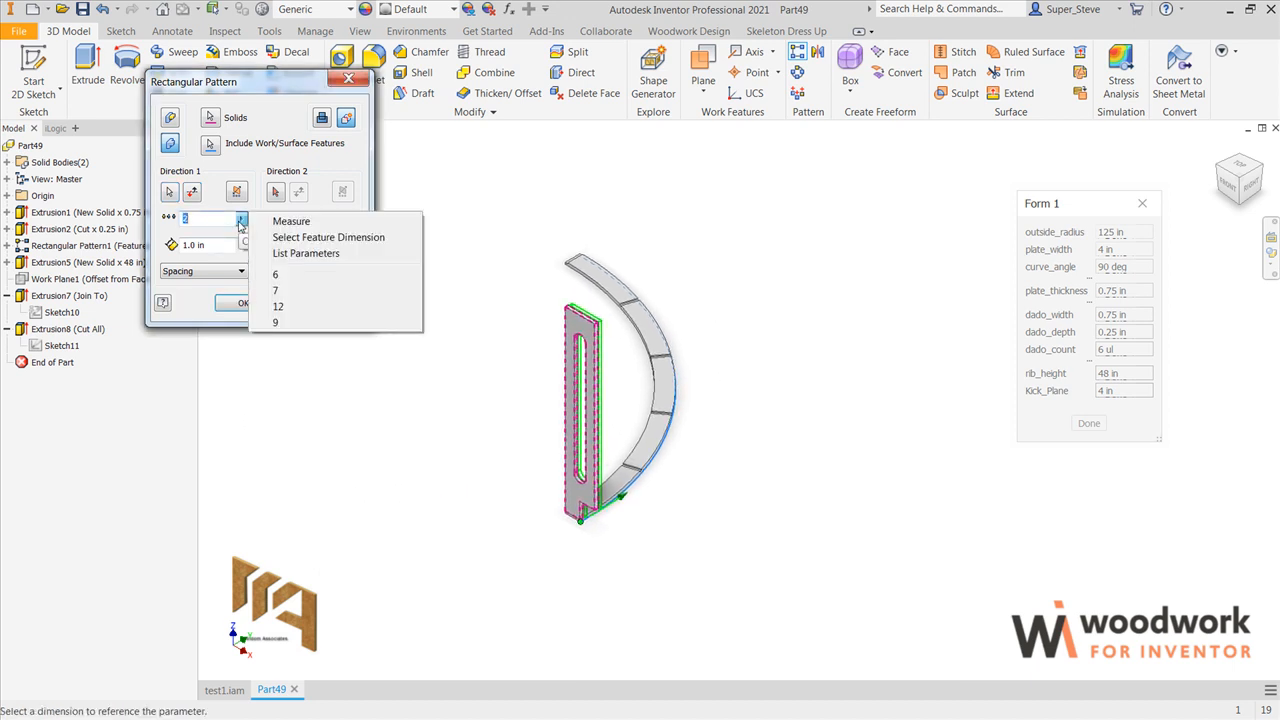
{"action": "left_click", "coordinate": [313, 254]}
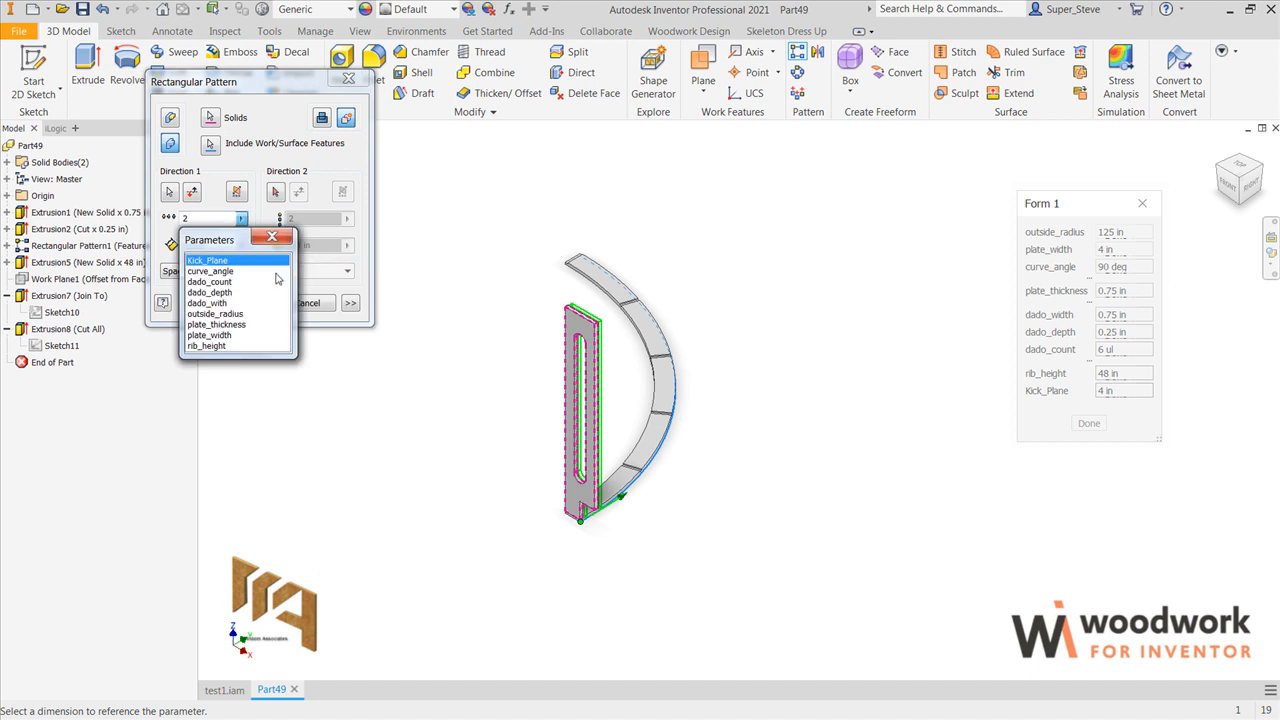
{"action": "double_click", "coordinate": [225, 282]}
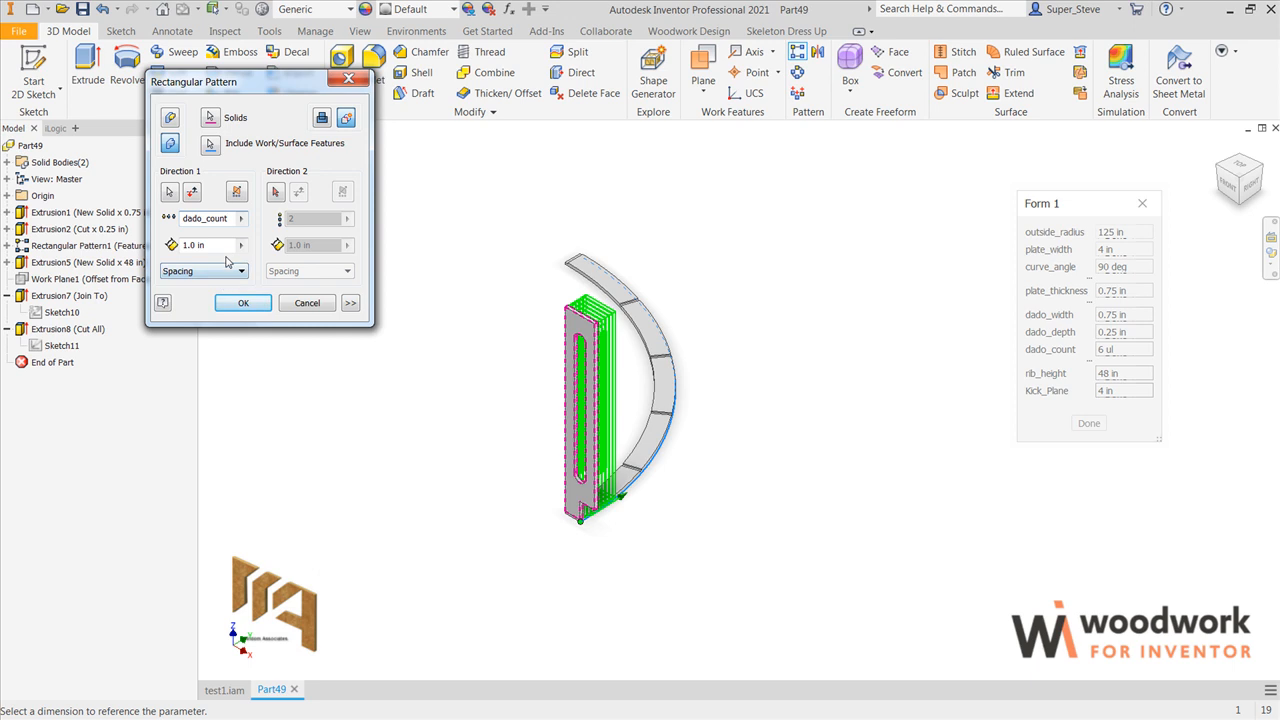
{"action": "left_click", "coordinate": [242, 272]}
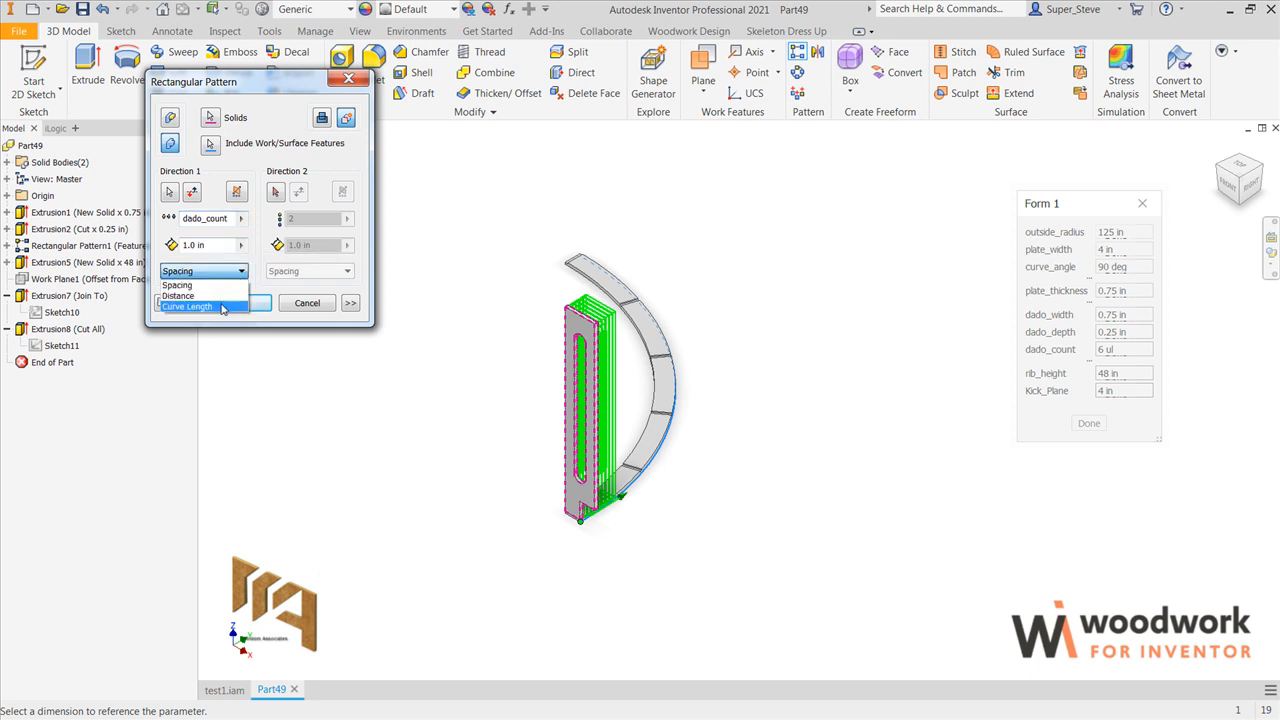
{"action": "left_click", "coordinate": [222, 308]}
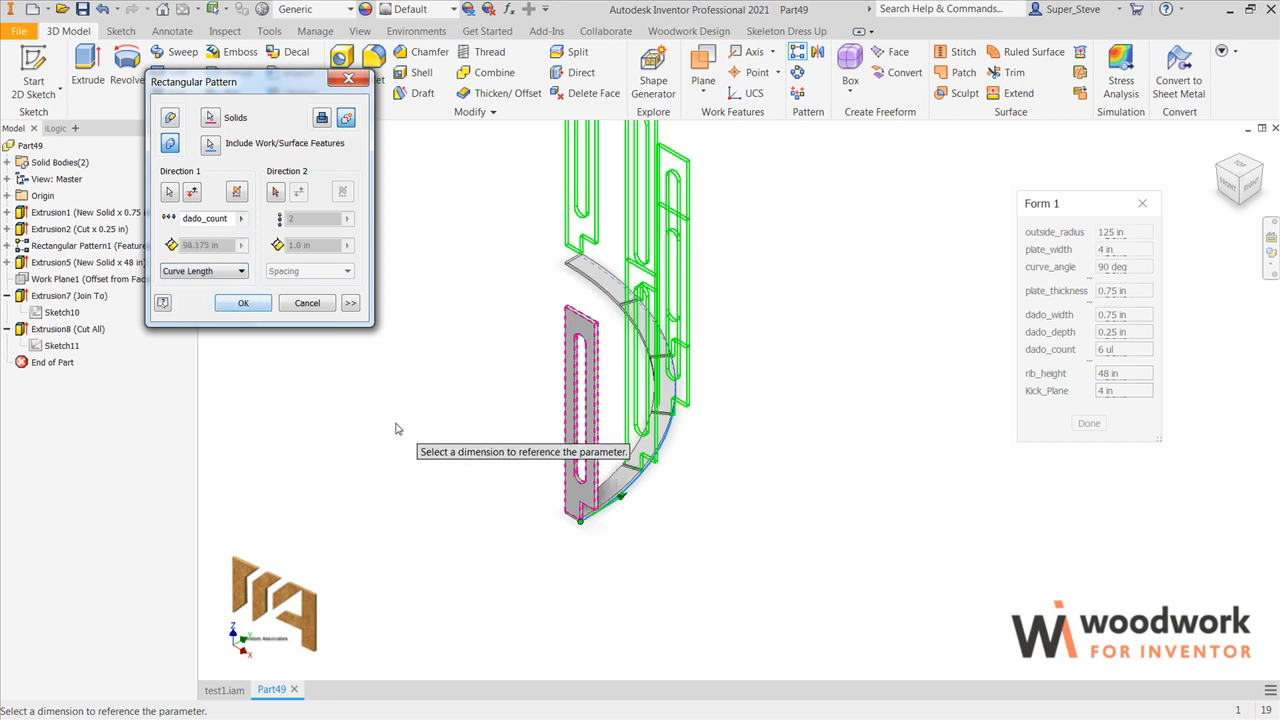
Step: Orient the patterned ribs to Direction1 and create the pattern
{"action": "scroll", "coordinate": [517, 426], "scroll_direction": "up", "scroll_amount": 5}
{"action": "middle_click_drag", "start_coordinate": [543, 434], "coordinate": [496, 498]}
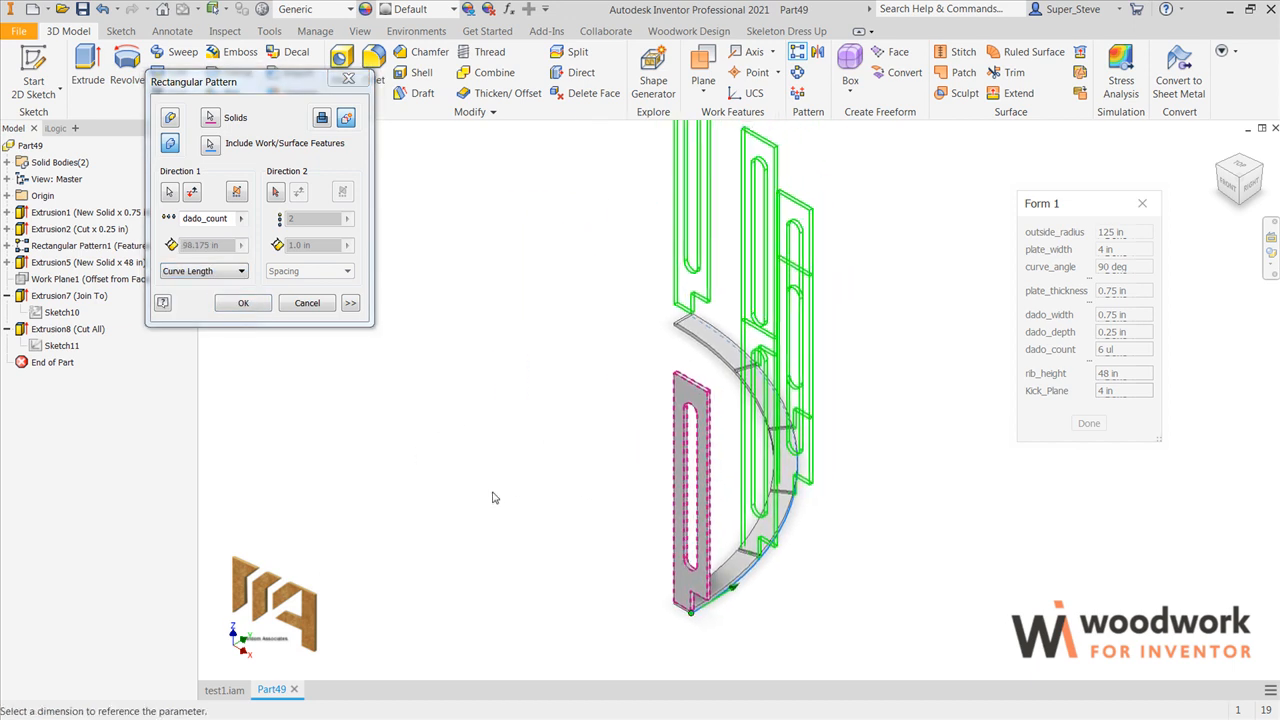
{"action": "left_click", "coordinate": [350, 304]}
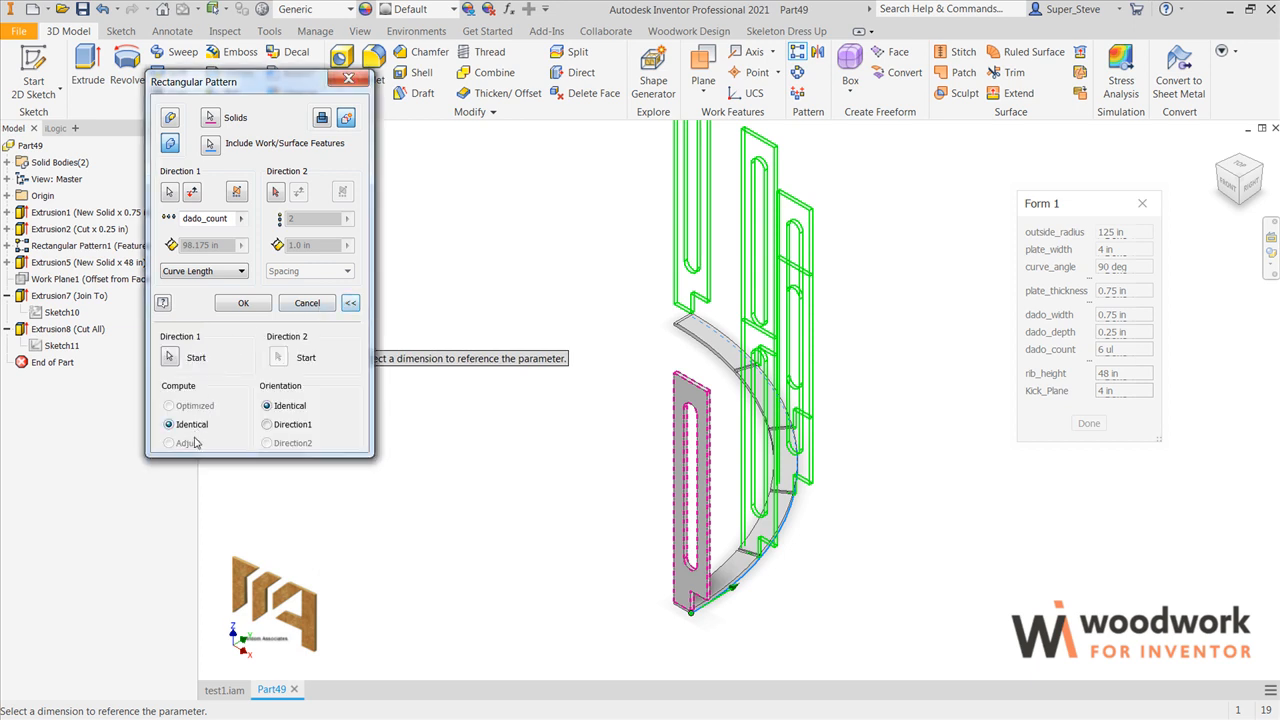
{"action": "left_click", "coordinate": [267, 425]}
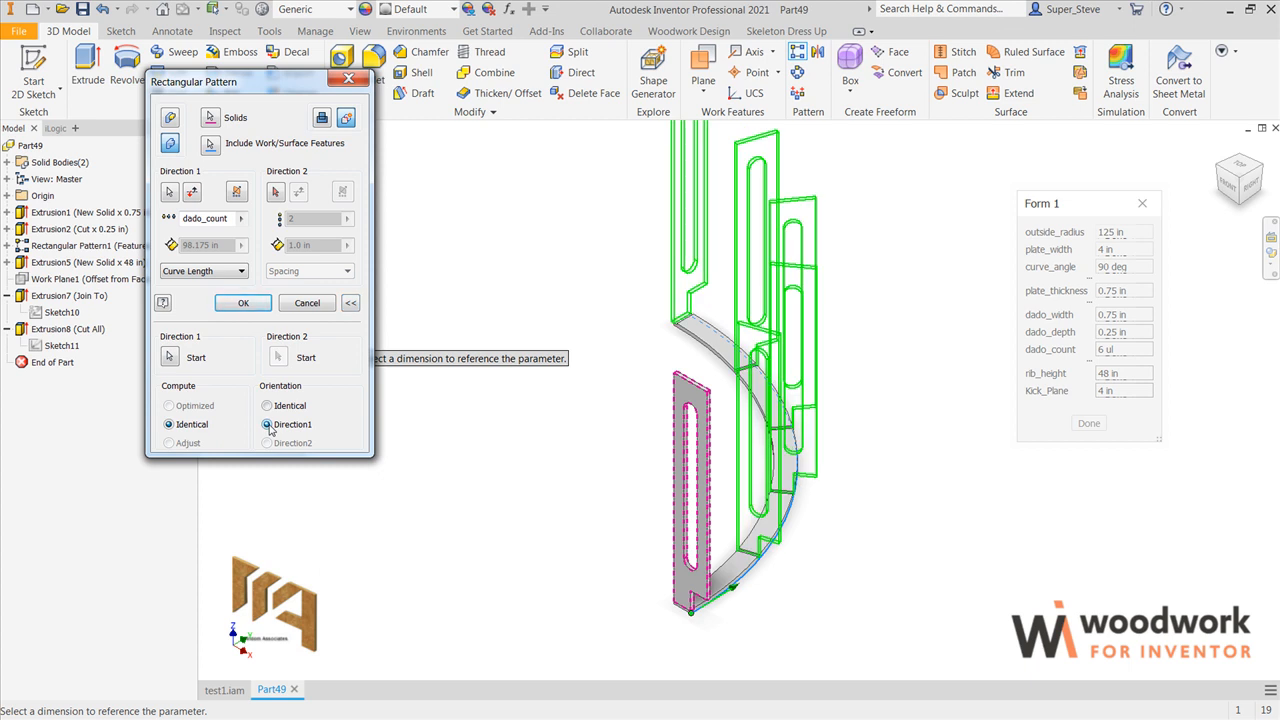
{"action": "left_click", "coordinate": [236, 307]}
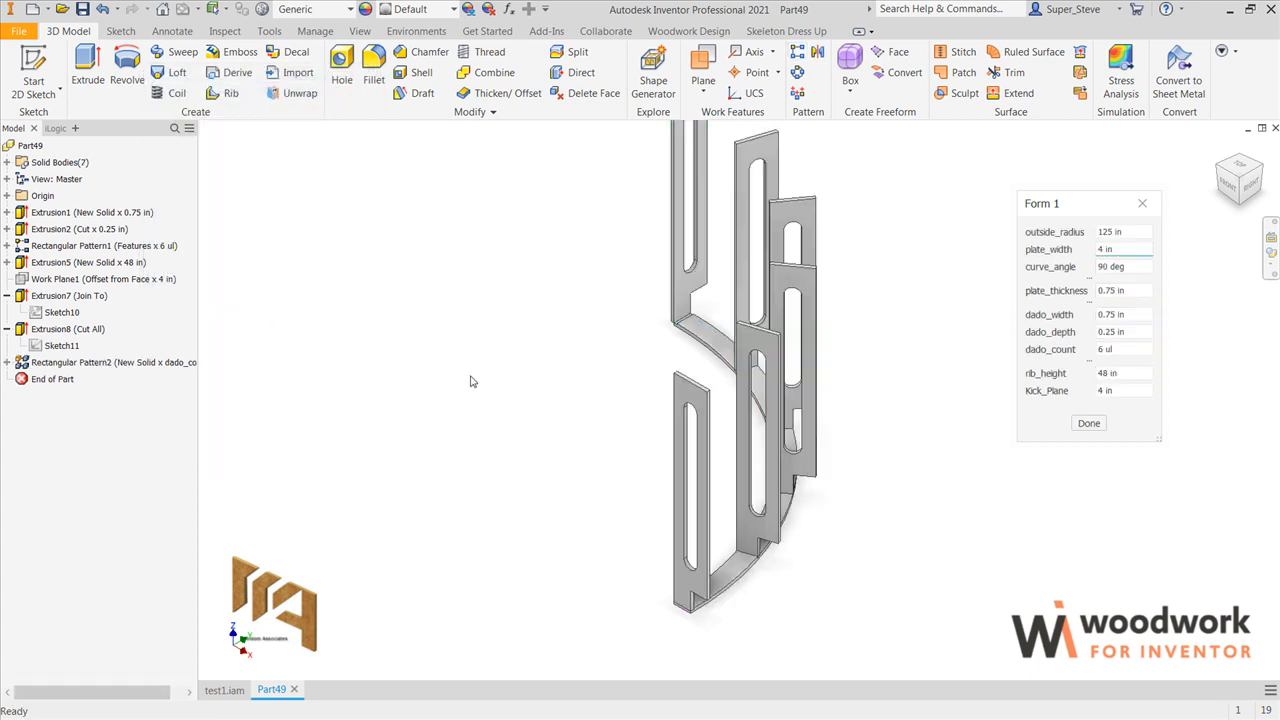
Step: Create a work plane parallel to the plate's top face through the midpoint of the end rib's vertical edge
{"action": "key", "text": "F4"}
{"action": "left_click_drag", "start_coordinate": [743, 390], "coordinate": [897, 429]}
{"action": "key", "text": "Escape"}
{"action": "scroll", "coordinate": [560, 450], "scroll_direction": "up", "scroll_amount": 8}
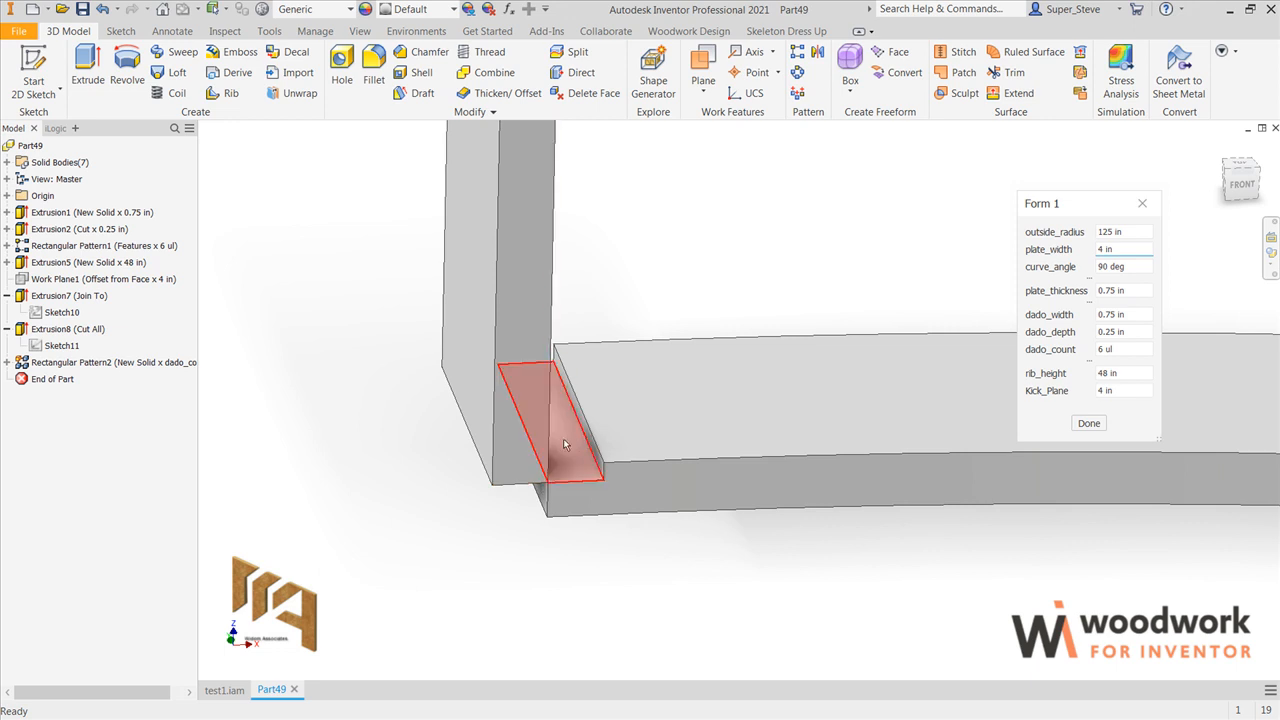
{"action": "scroll", "coordinate": [577, 437], "scroll_direction": "down", "scroll_amount": 10}
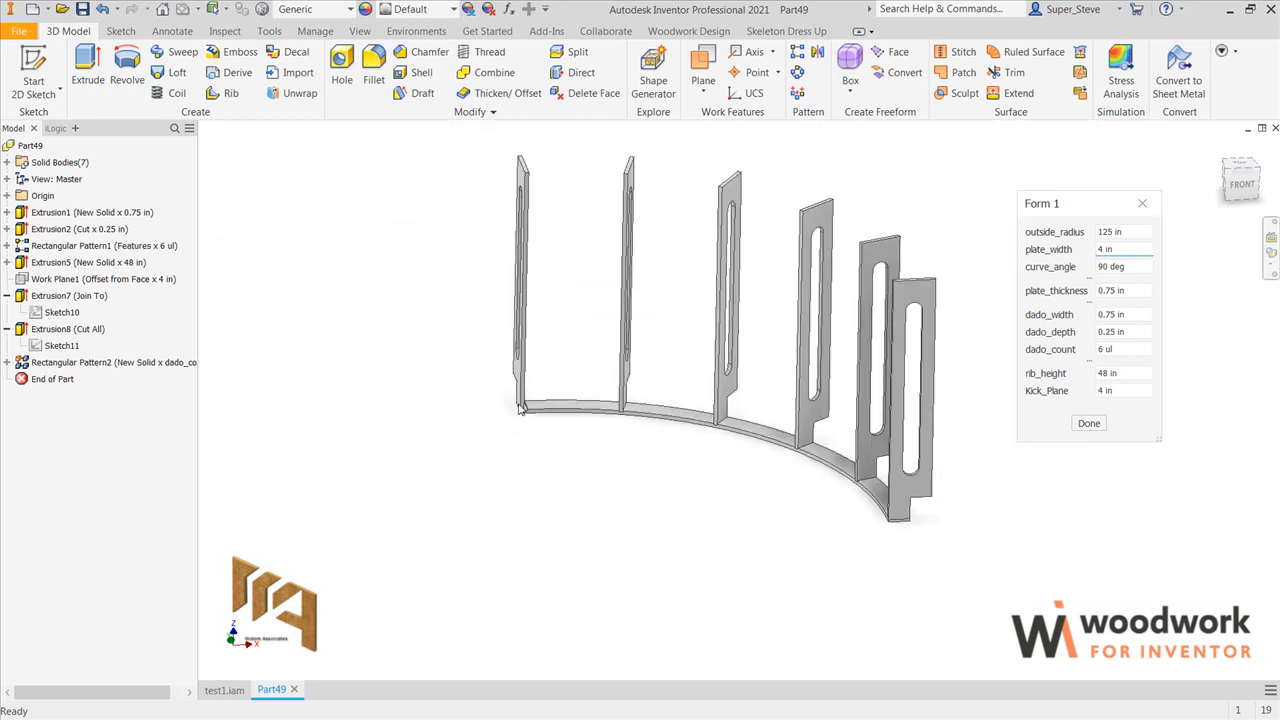
{"action": "scroll", "coordinate": [517, 346], "scroll_direction": "up", "scroll_amount": 5}
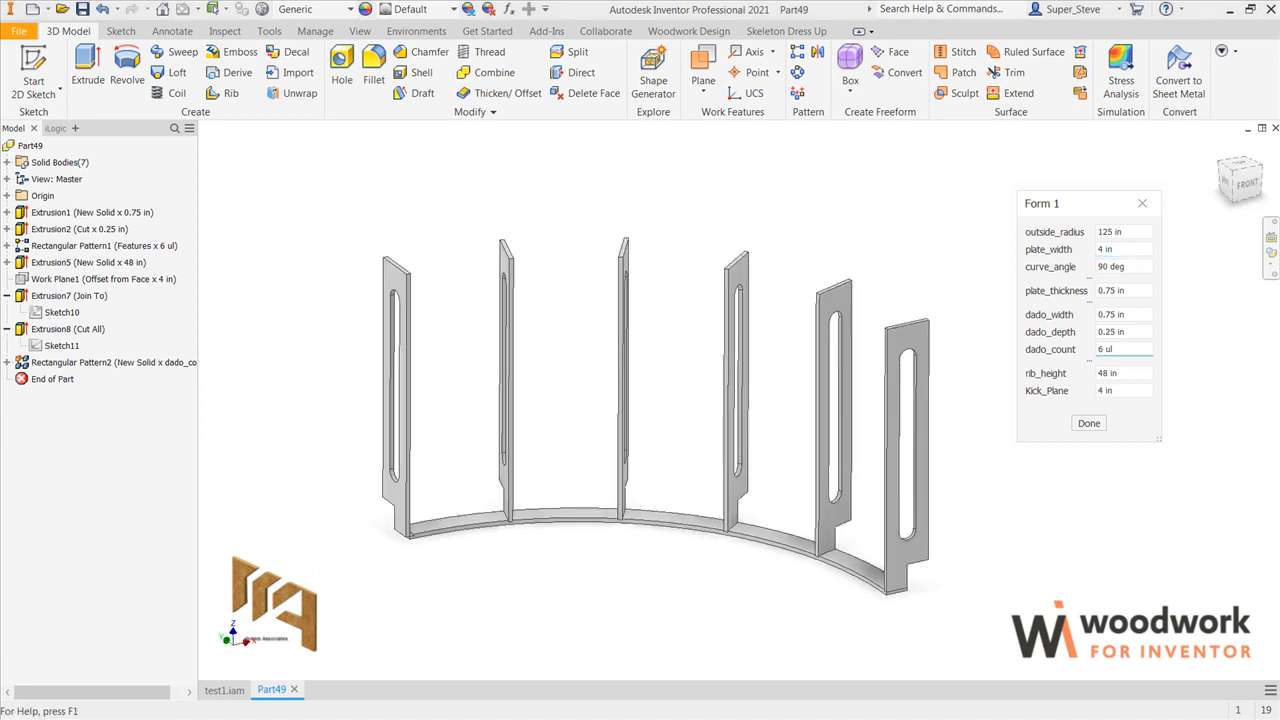
{"action": "left_click", "coordinate": [703, 62]}
{"action": "left_click", "coordinate": [888, 461]}
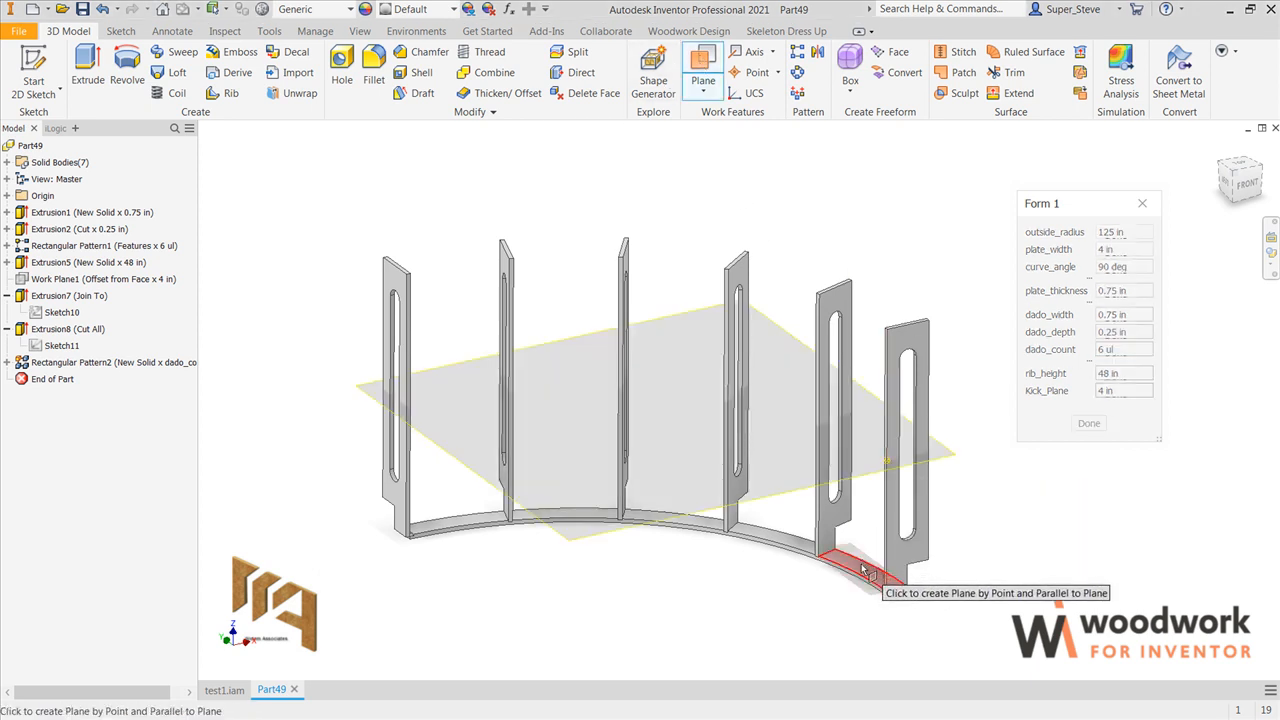
{"action": "left_click", "coordinate": [862, 569]}
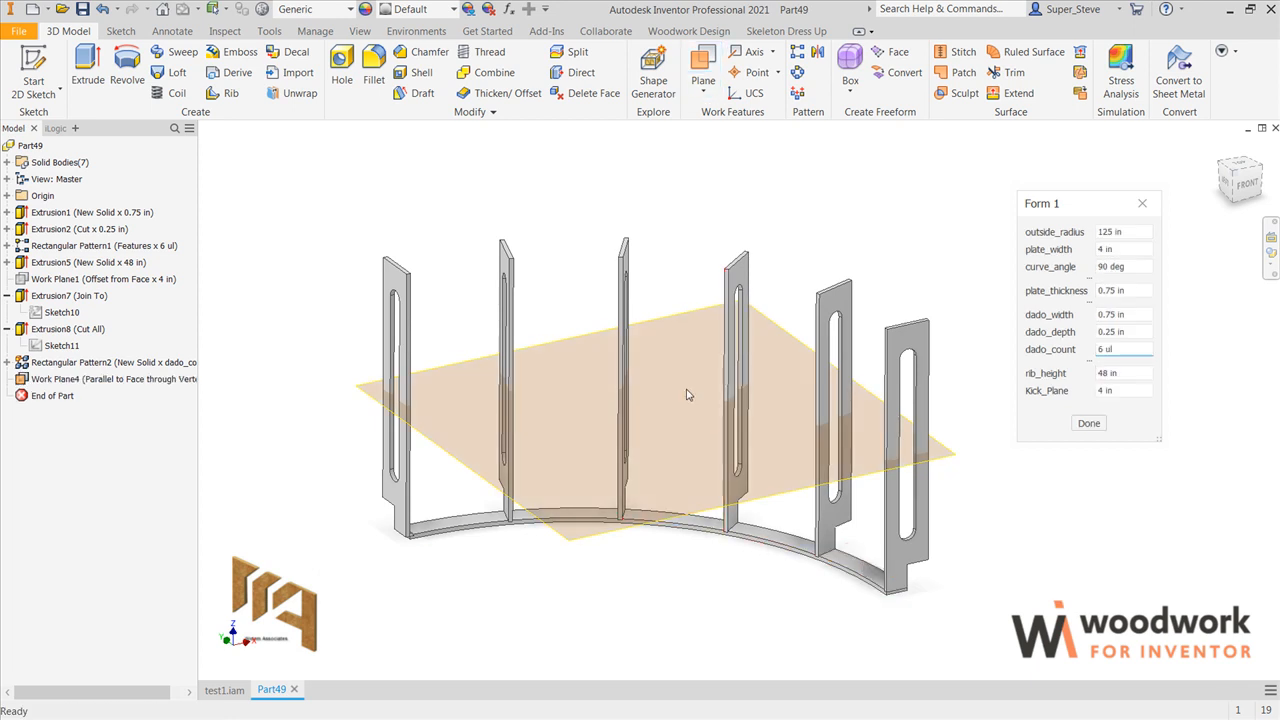
Step: Mirror the curved plate solid about the mid-height work plane as a new solid
{"action": "left_click", "coordinate": [817, 53]}
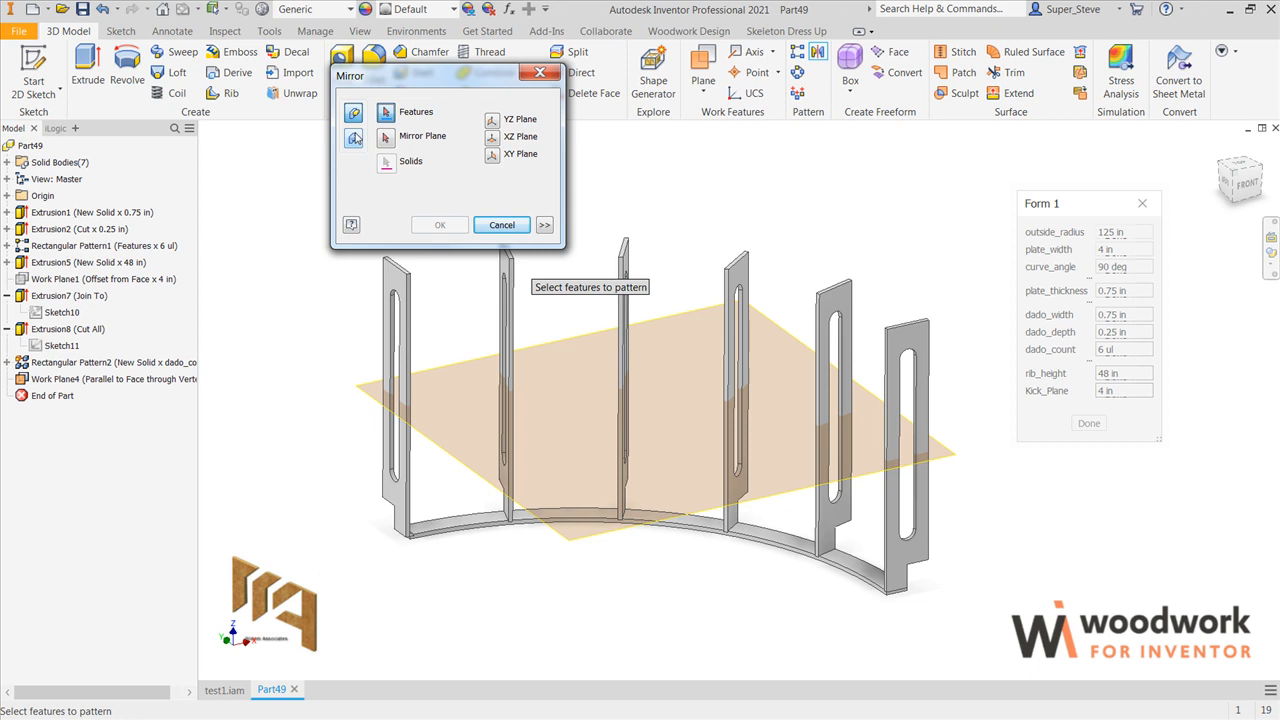
{"action": "left_click", "coordinate": [353, 140]}
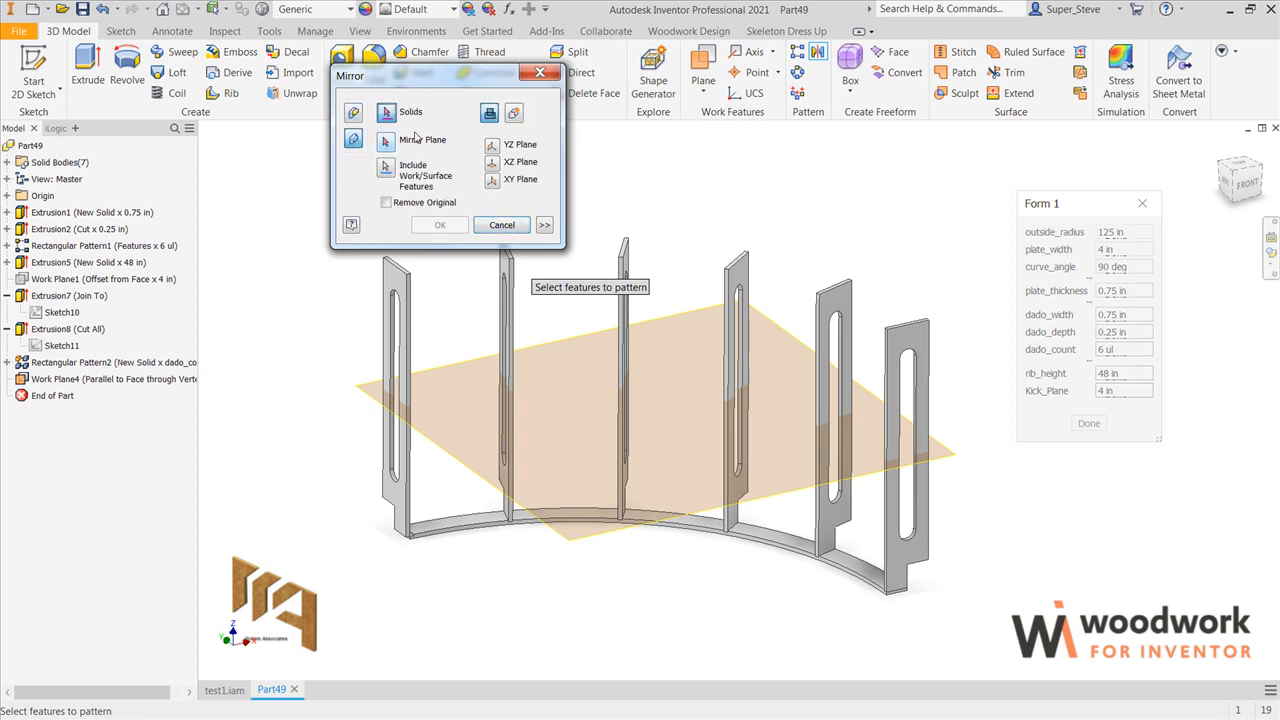
{"action": "left_click", "coordinate": [514, 113]}
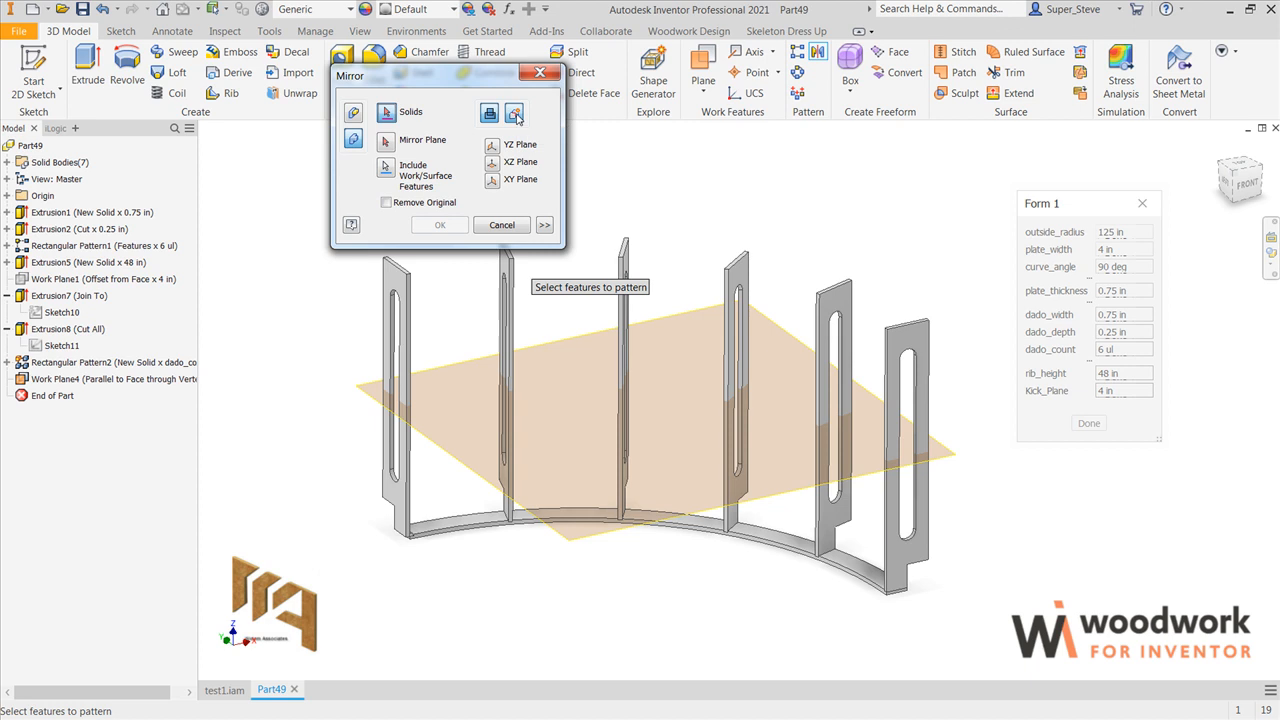
{"action": "left_click", "coordinate": [797, 540]}
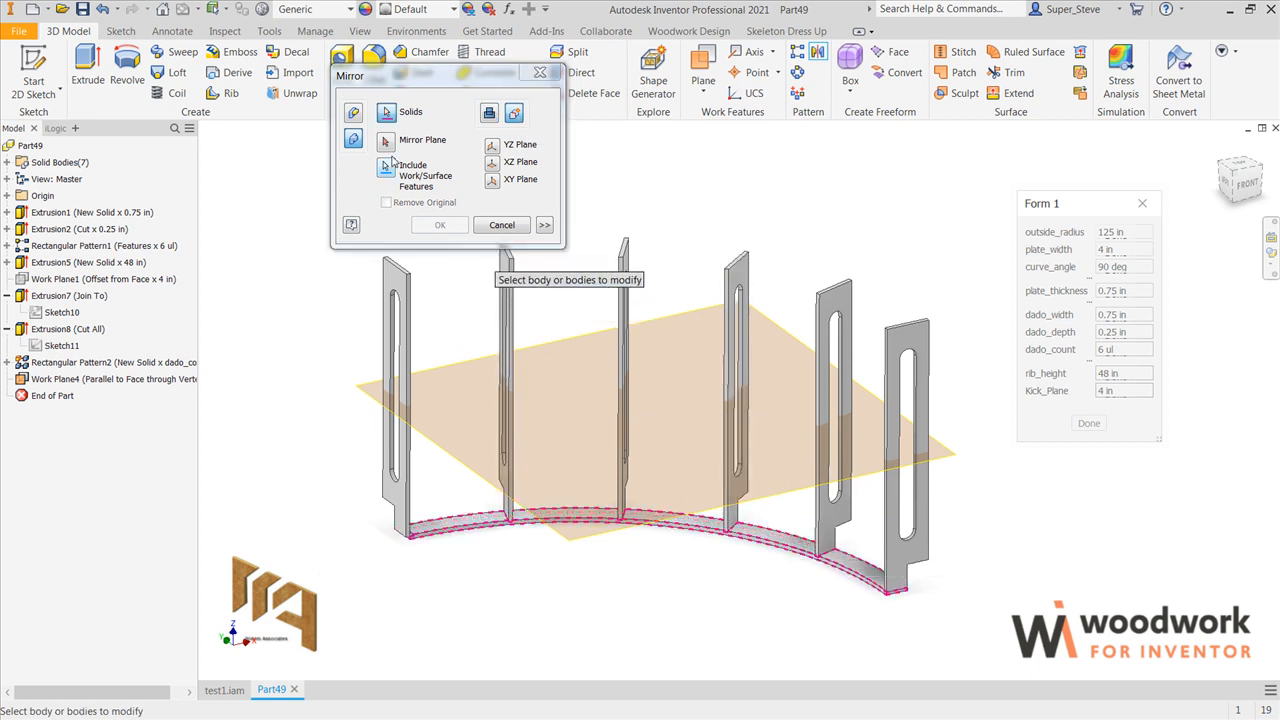
{"action": "left_click", "coordinate": [385, 140]}
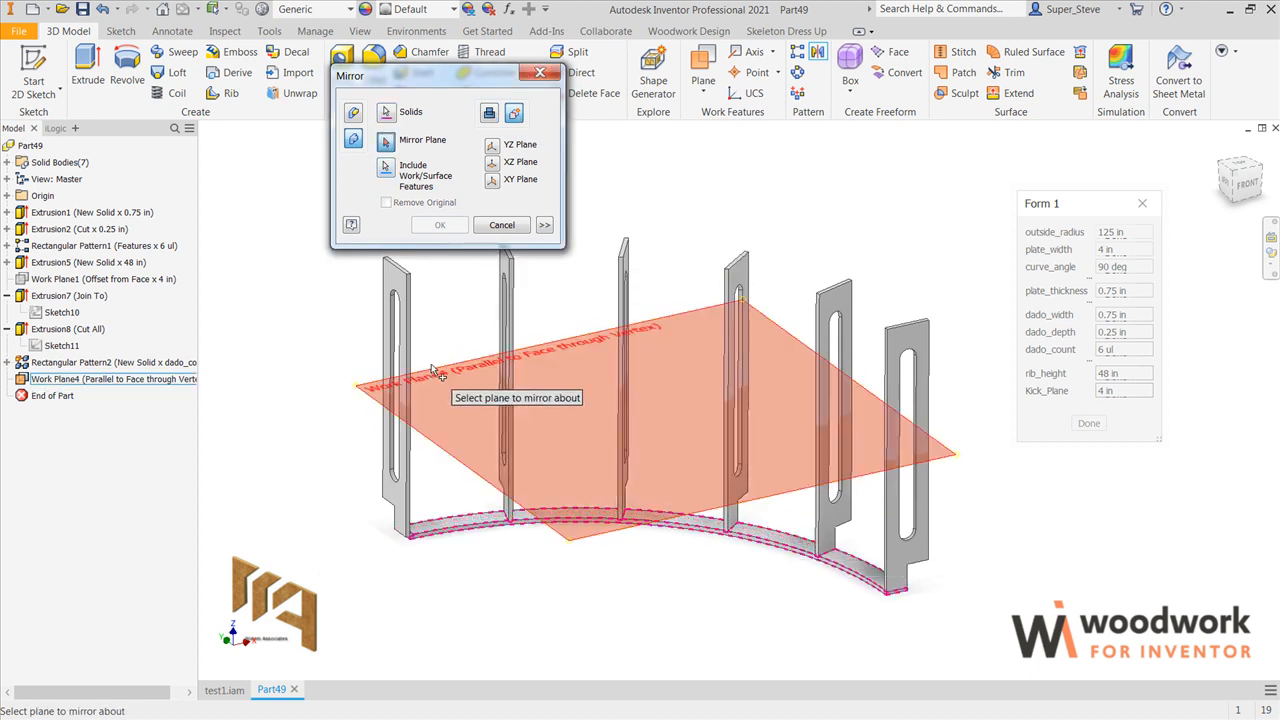
{"action": "left_click", "coordinate": [434, 370]}
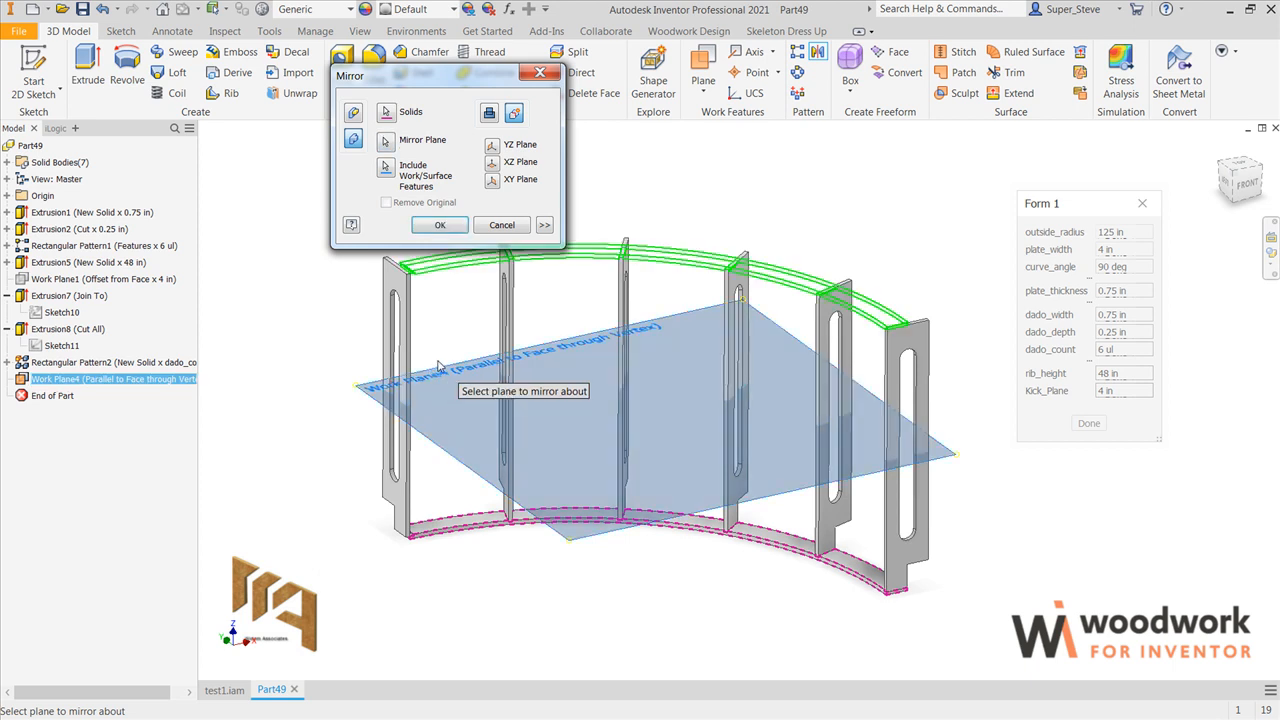
{"action": "left_click", "coordinate": [446, 229]}
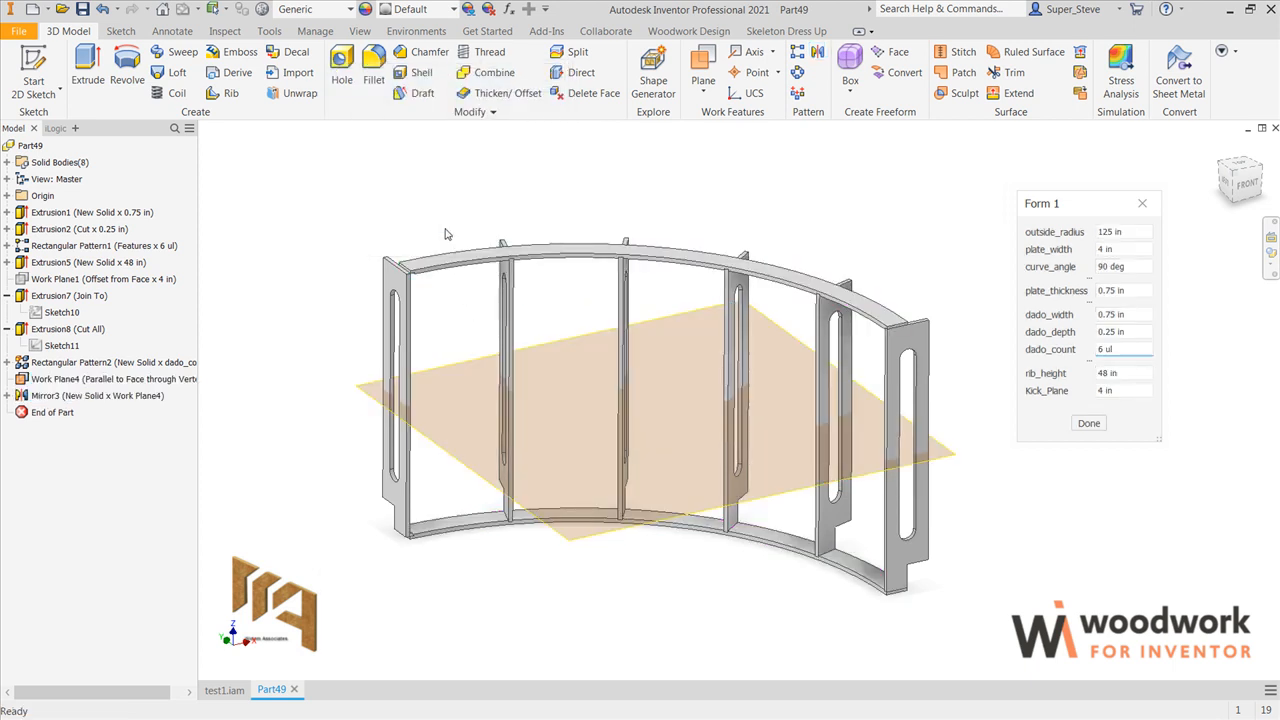
Step: Thicken the outer curved edge face of the mirrored top plate by 4 in to extend it over the ribs
{"action": "key", "text": "F4"}
{"action": "left_click_drag", "start_coordinate": [764, 388], "coordinate": [509, 494]}
{"action": "key", "text": "Escape"}
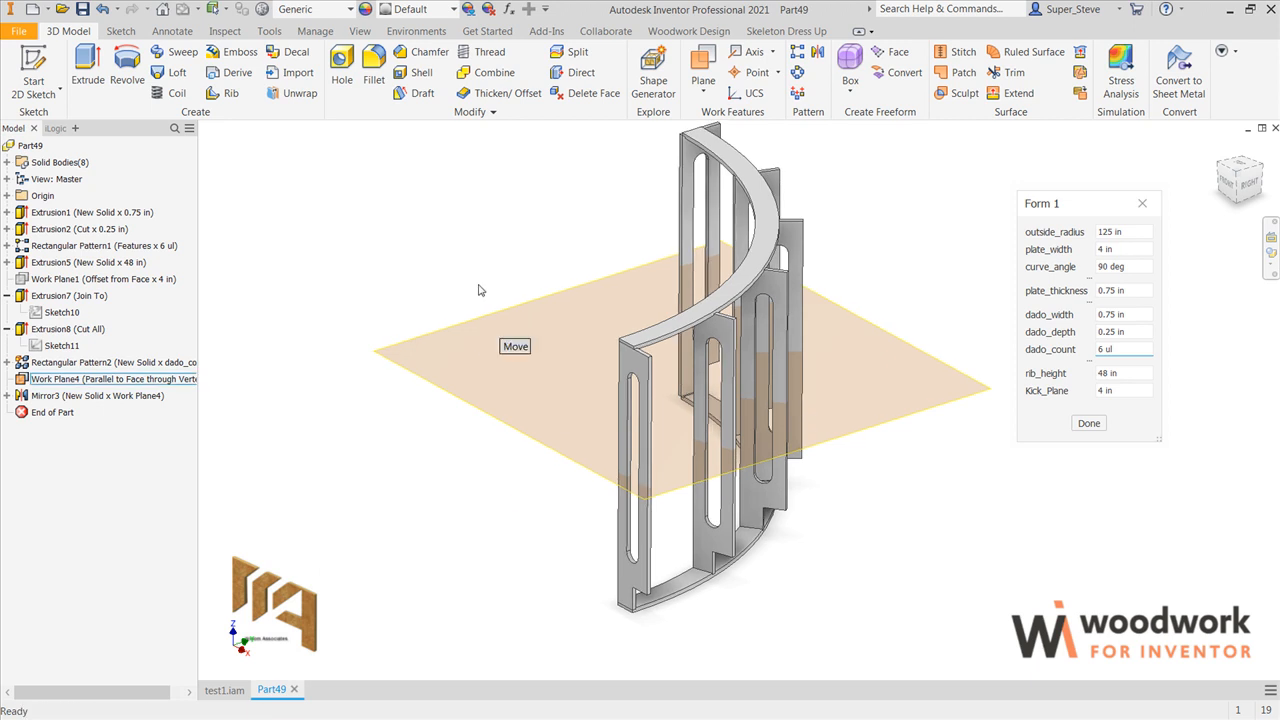
{"action": "left_click", "coordinate": [500, 93]}
{"action": "scroll", "coordinate": [643, 345], "scroll_direction": "up", "scroll_amount": 5}
{"action": "scroll", "coordinate": [648, 387], "scroll_direction": "up", "scroll_amount": 3}
{"action": "left_click", "coordinate": [565, 340]}
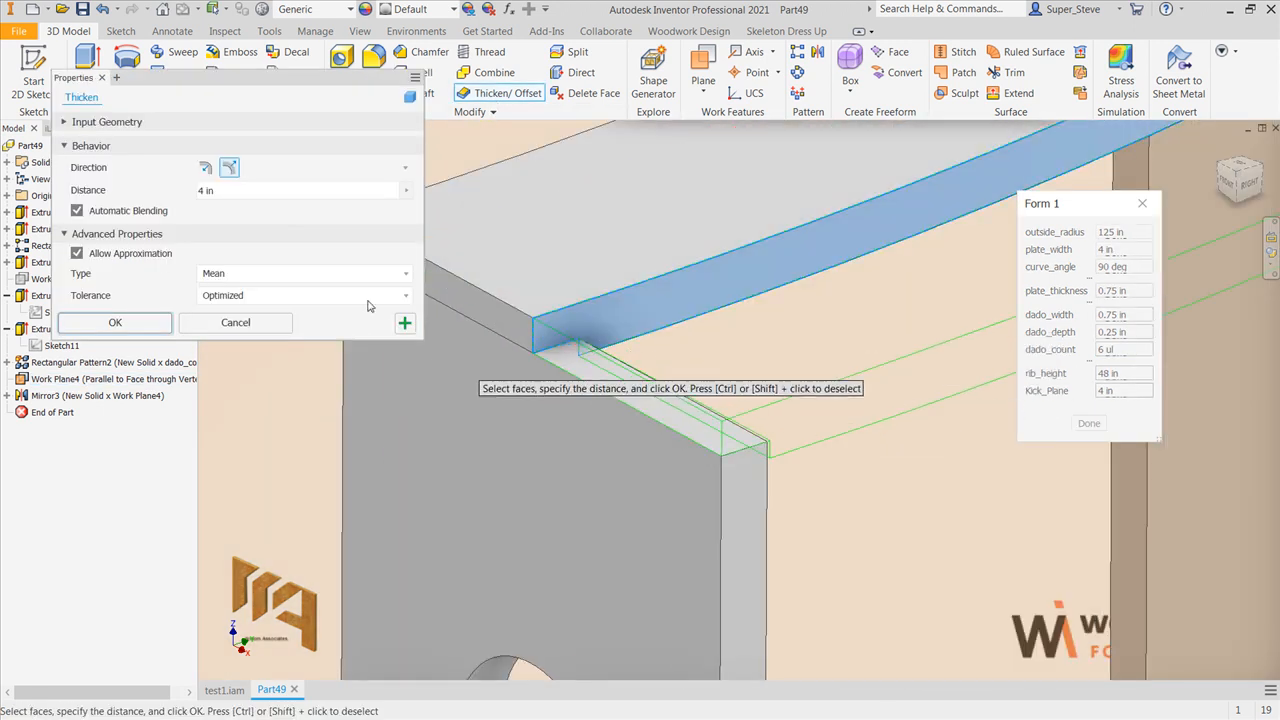
{"action": "left_click", "coordinate": [160, 326]}
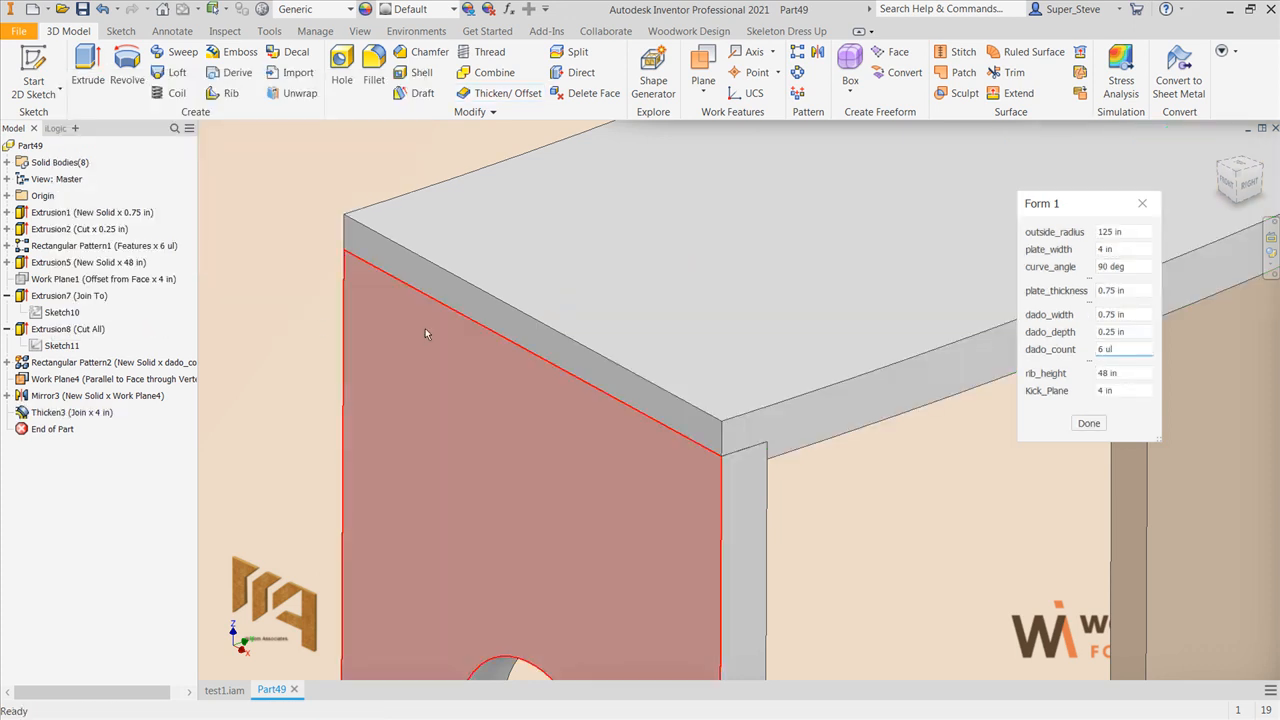
Step: Hide the mid-height work plane used for the mirror
{"action": "key", "text": "F6"}
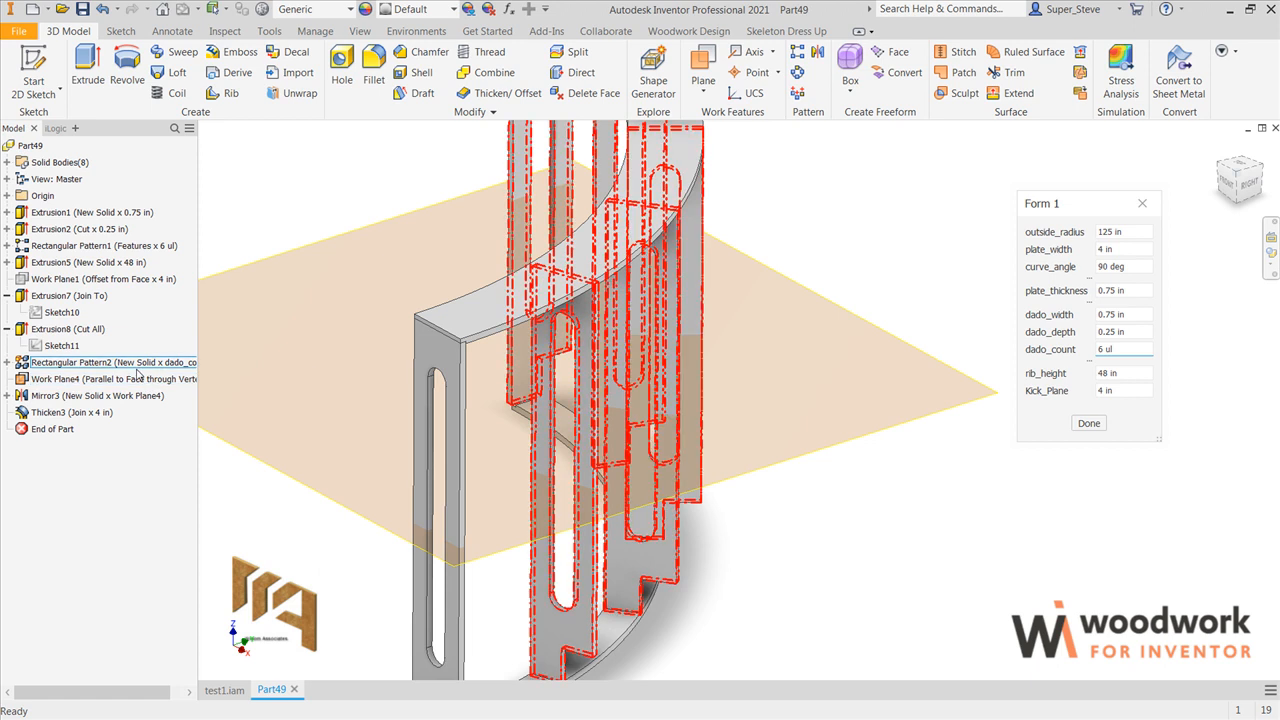
{"action": "right_click", "coordinate": [111, 385]}
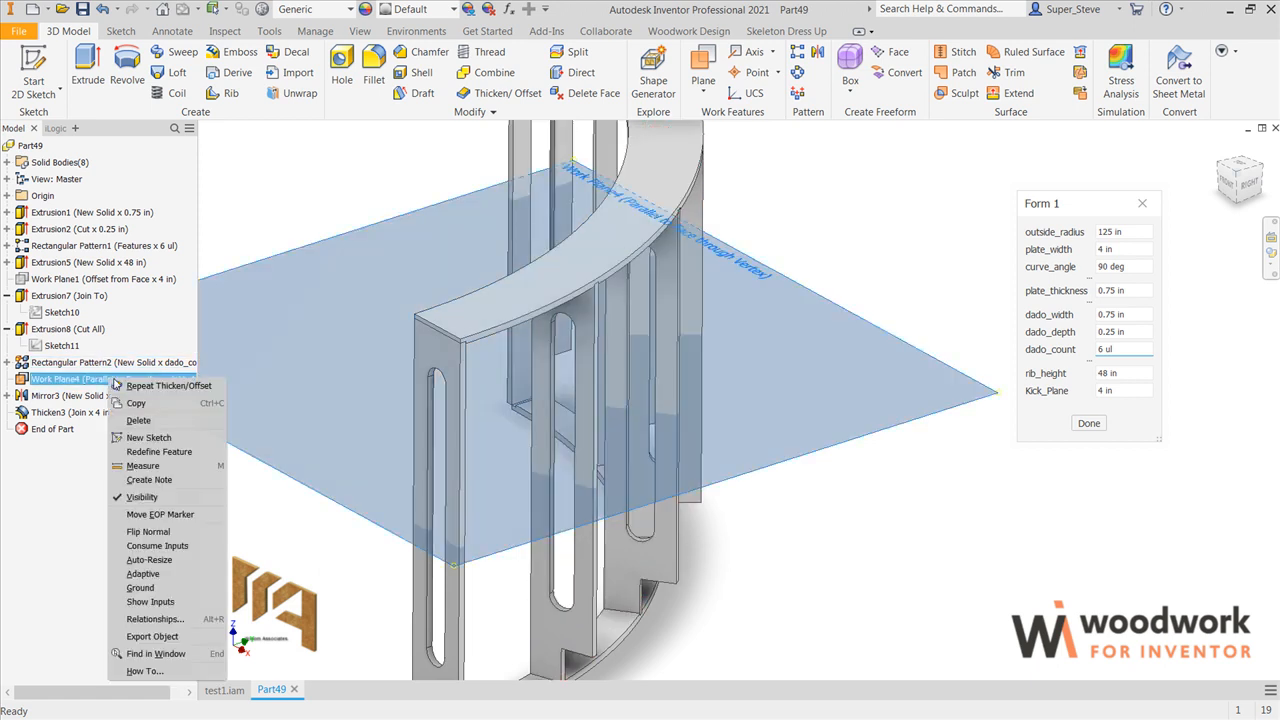
{"action": "left_click", "coordinate": [143, 497]}
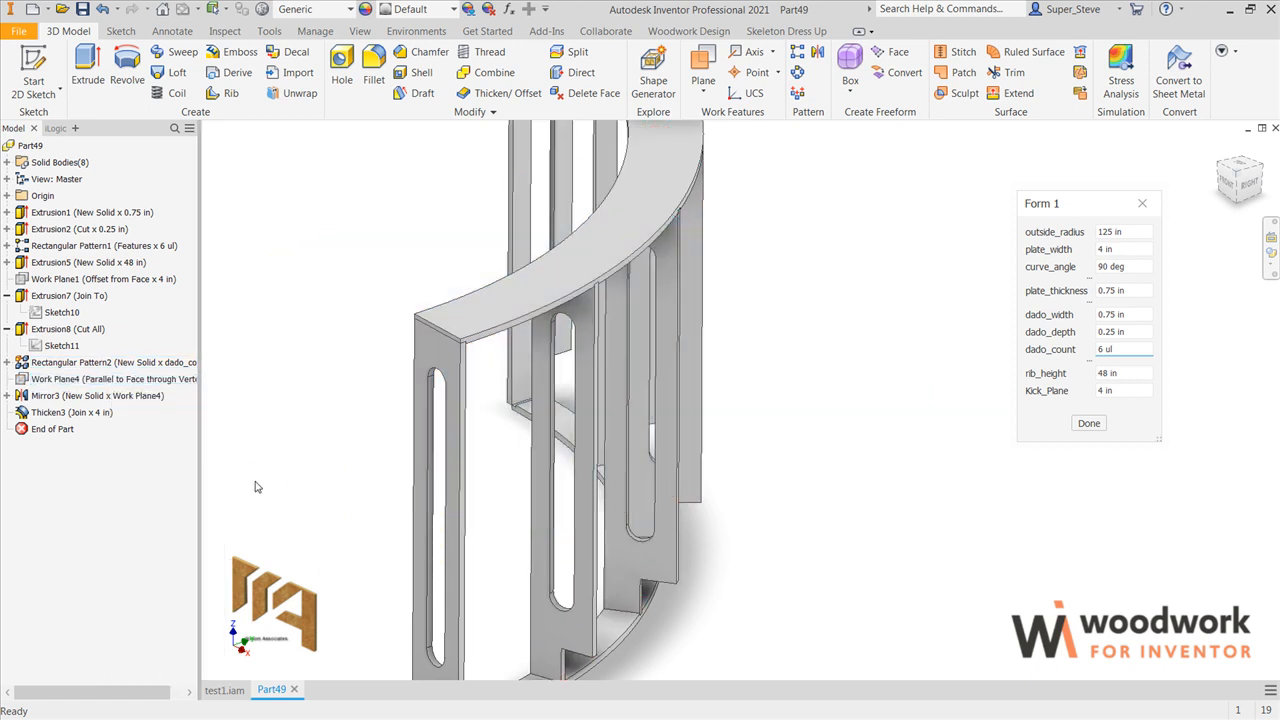
Step: Save the master part file
{"action": "scroll", "coordinate": [695, 463], "scroll_direction": "down", "scroll_amount": 3}
{"action": "middle_click_drag", "start_coordinate": [696, 464], "coordinate": [729, 459]}
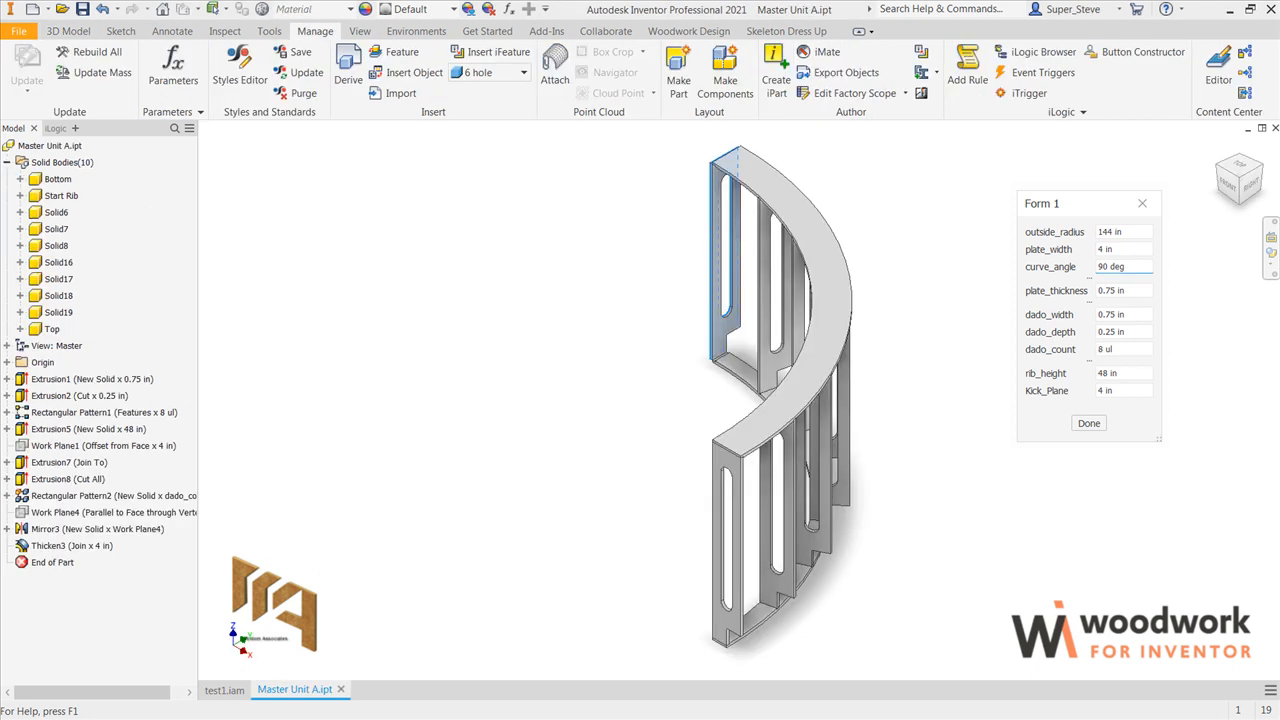
{"action": "left_click", "coordinate": [83, 9]}
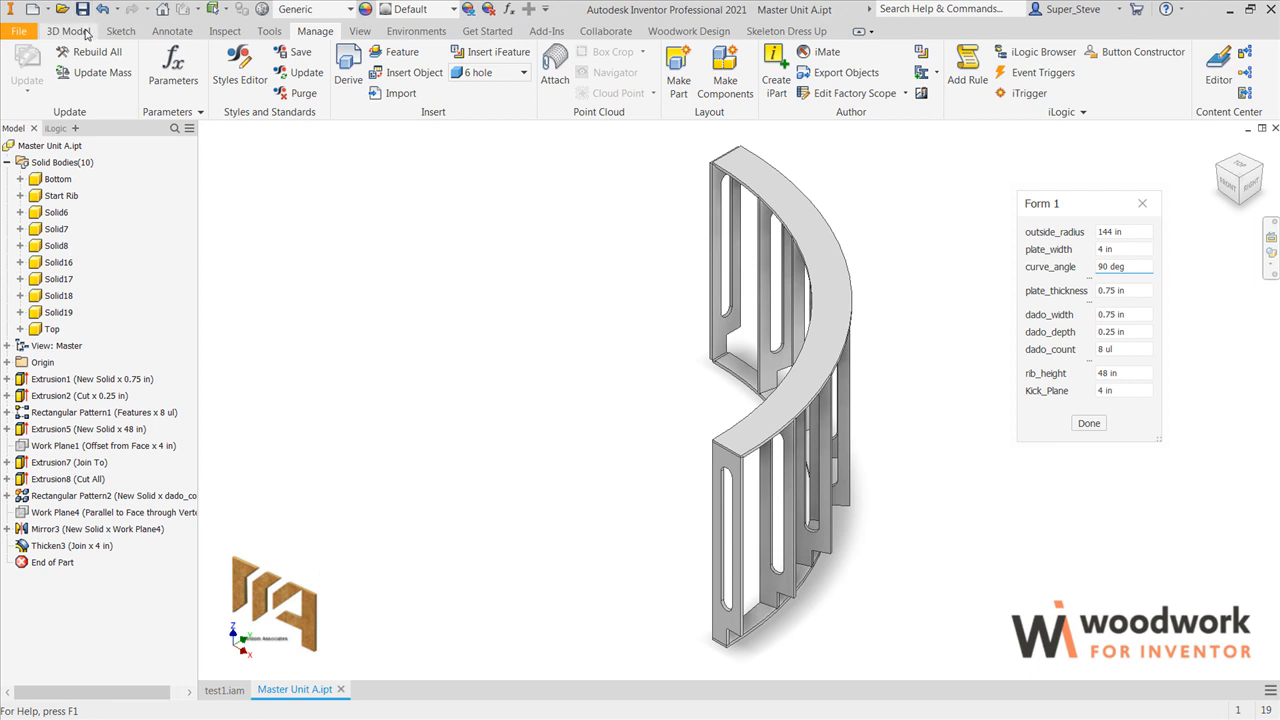
Step: Rename the solid body of the second rib as 2nd rib
{"action": "left_click", "coordinate": [57, 213]}
{"action": "left_click", "coordinate": [57, 213]}
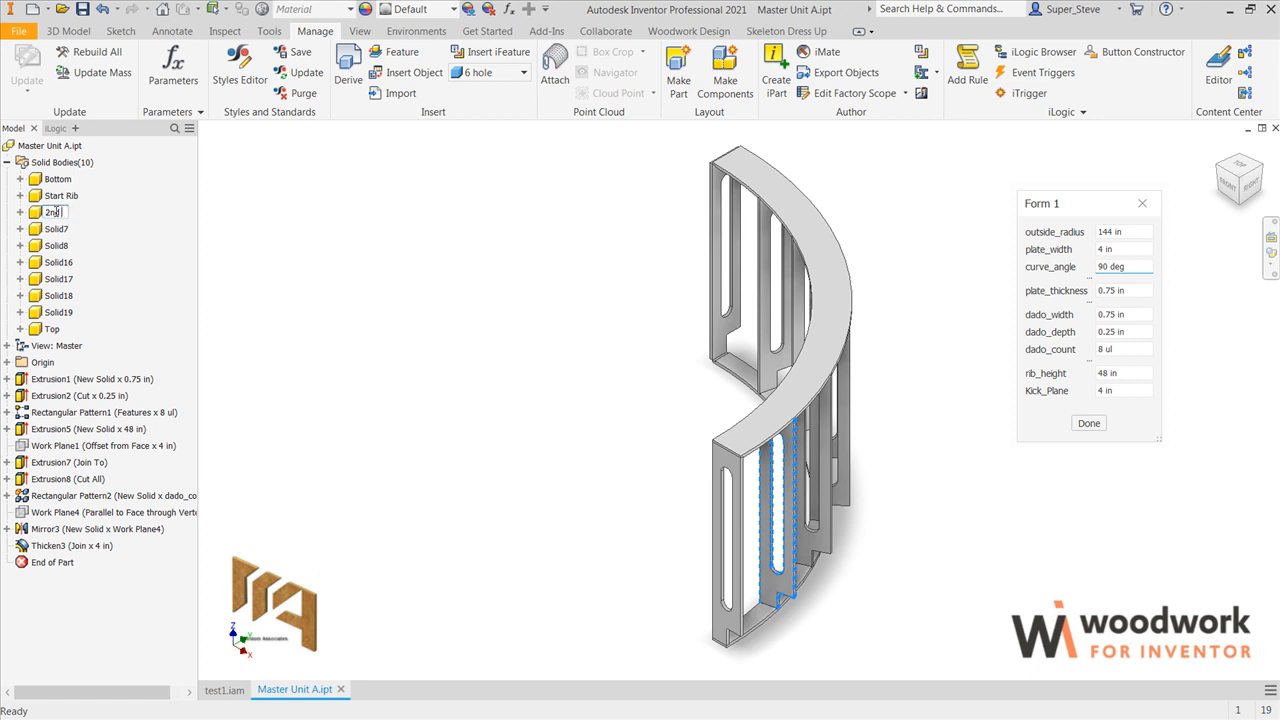
{"action": "key", "text": "Return"}
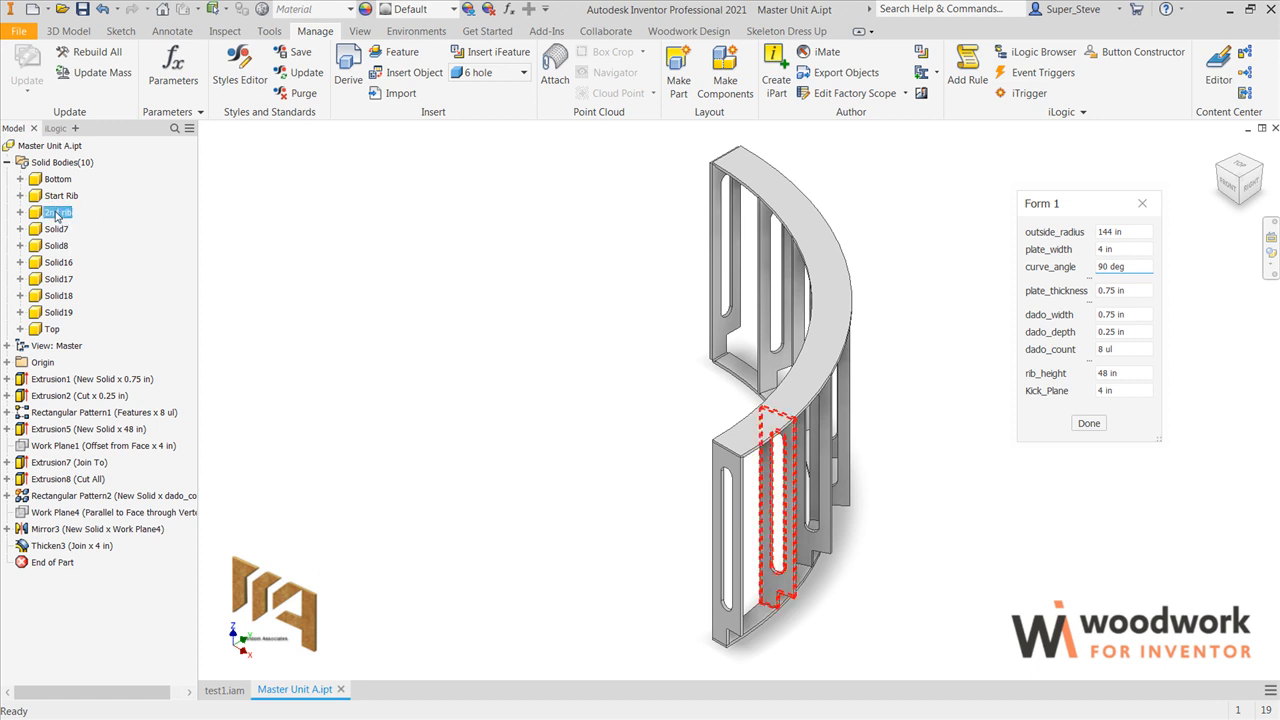
{"action": "left_click", "coordinate": [321, 262]}
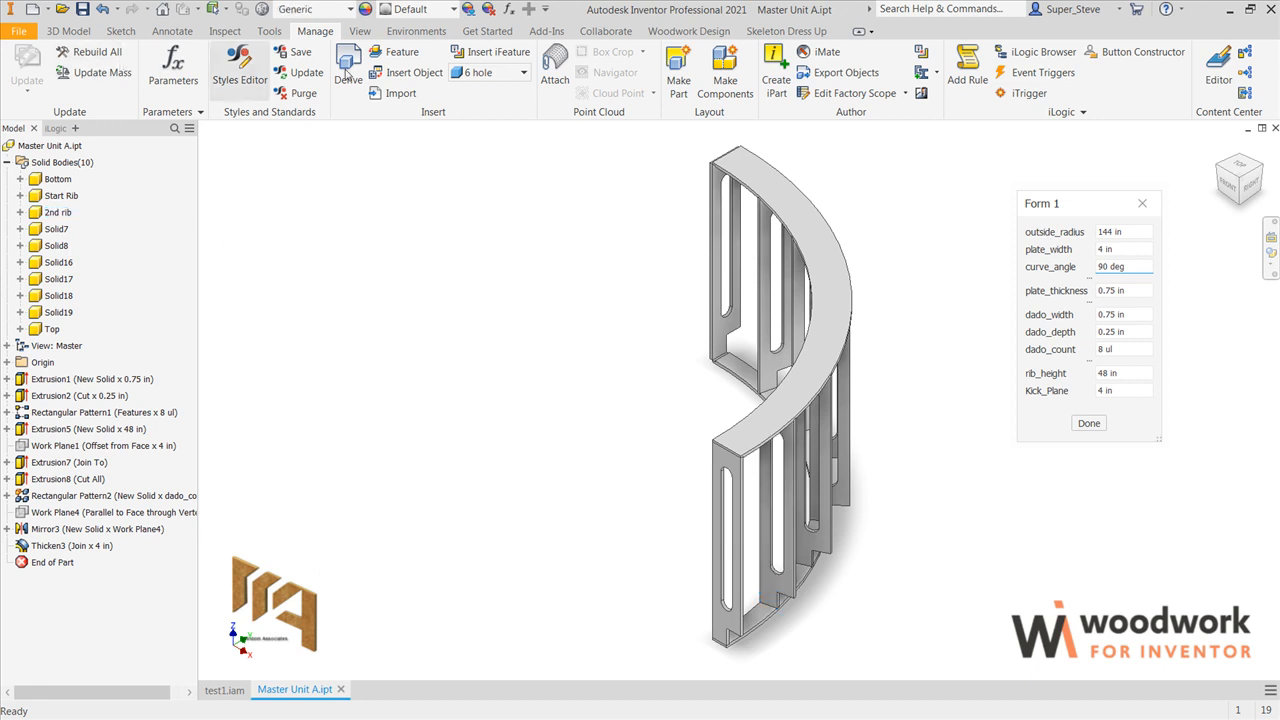
Step: Start Make Components and include every solid body from Bottom to Top
{"action": "left_click", "coordinate": [725, 78]}
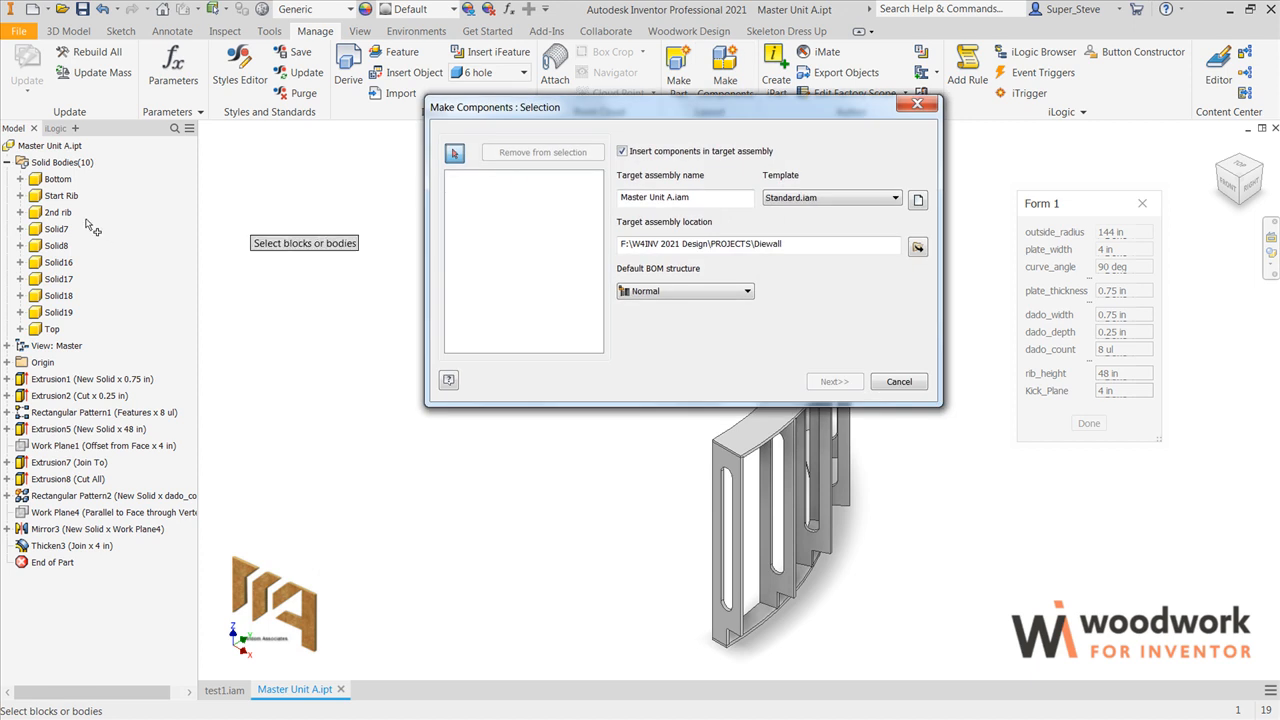
{"action": "left_click", "coordinate": [57, 178]}
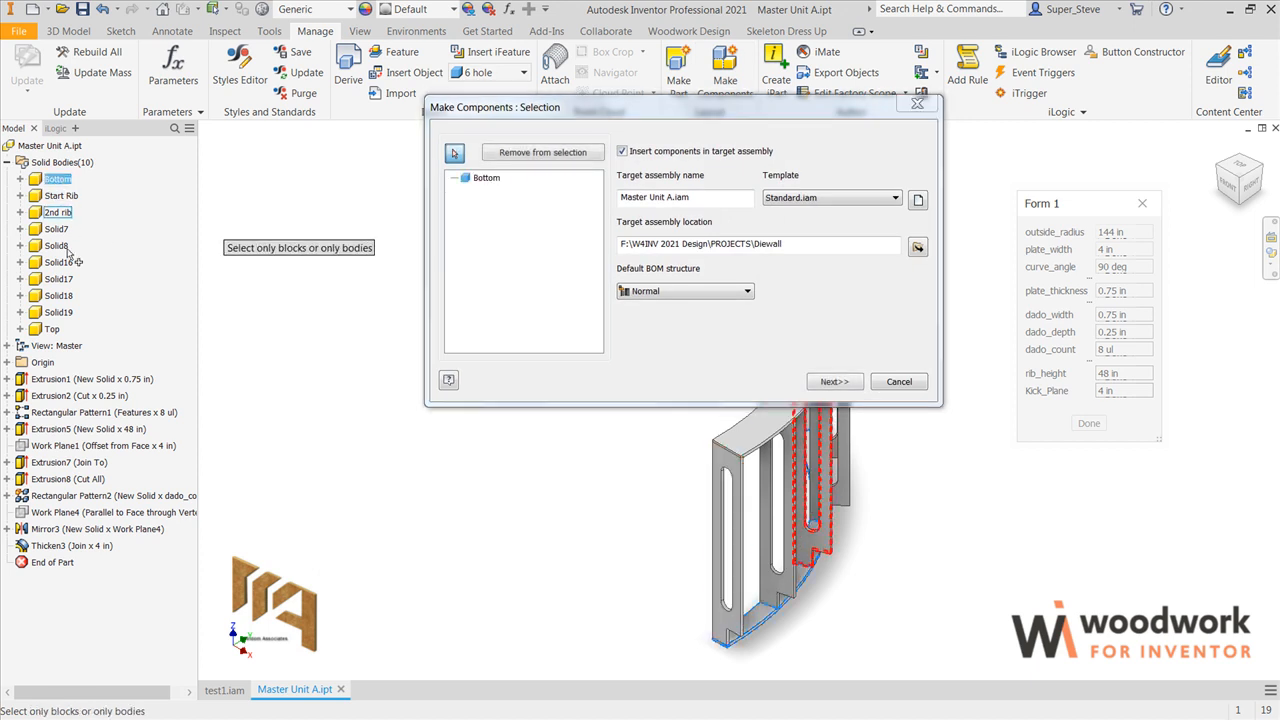
{"action": "left_click", "coordinate": [52, 329], "text": "shift"}
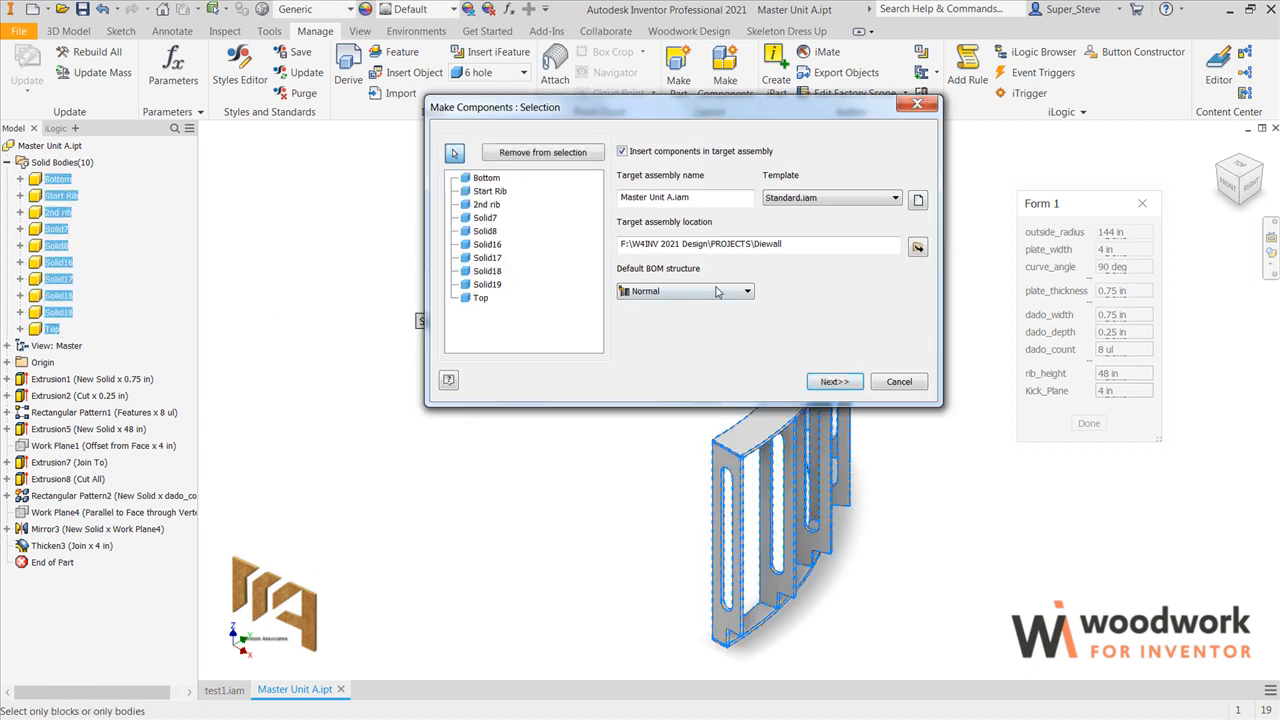
Step: Create the new target assembly Master Unit A.iam in the Diewall folder and generate the component parts with their default names and templates
{"action": "left_click", "coordinate": [917, 247]}
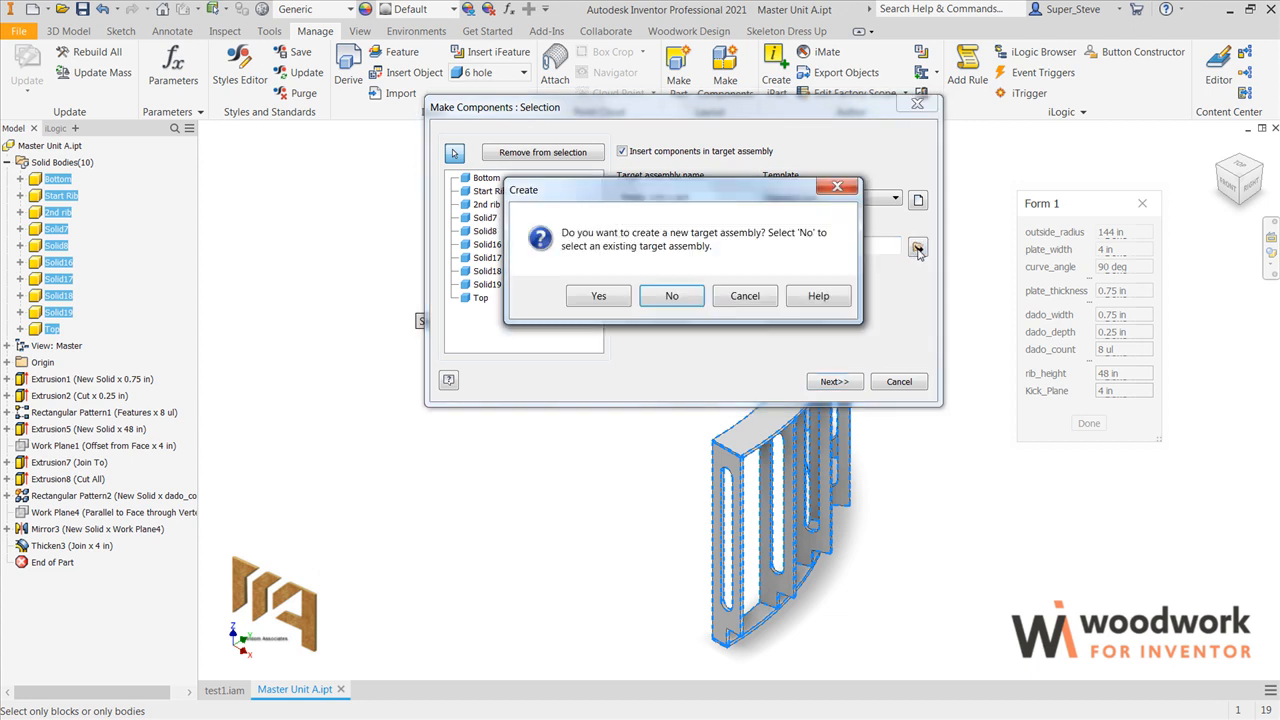
{"action": "left_click", "coordinate": [599, 296]}
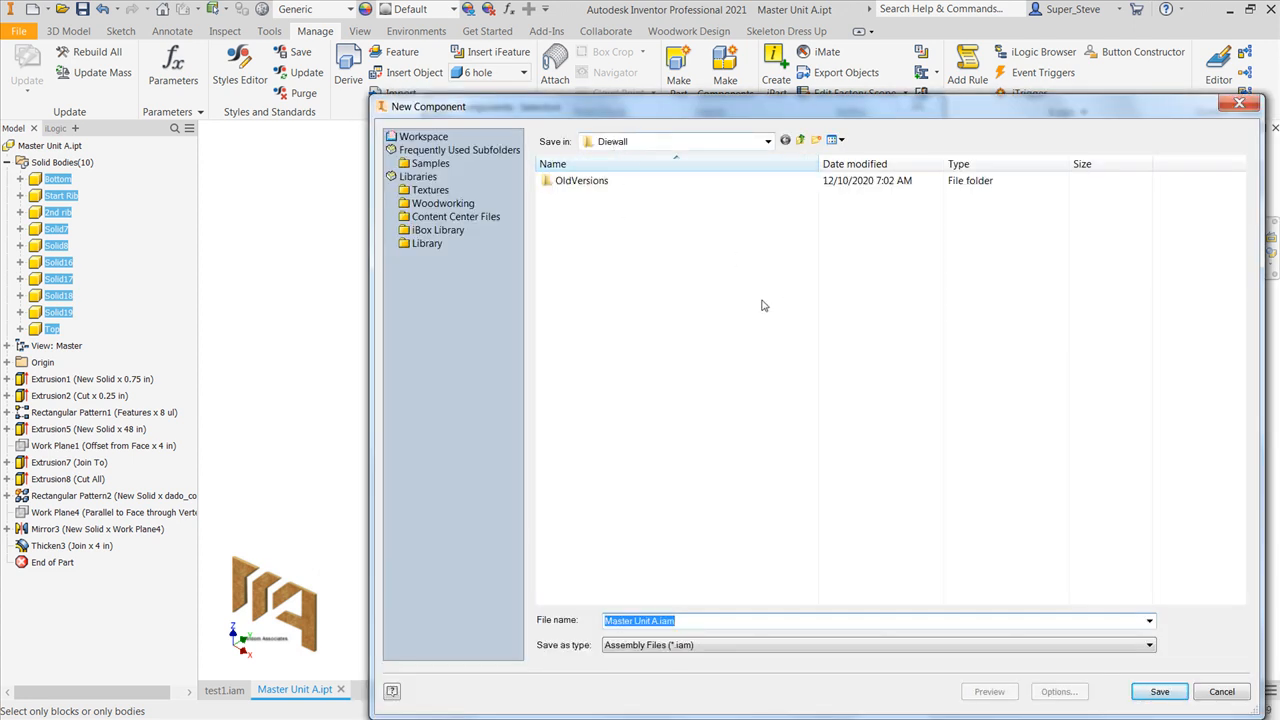
{"action": "left_click", "coordinate": [1160, 692]}
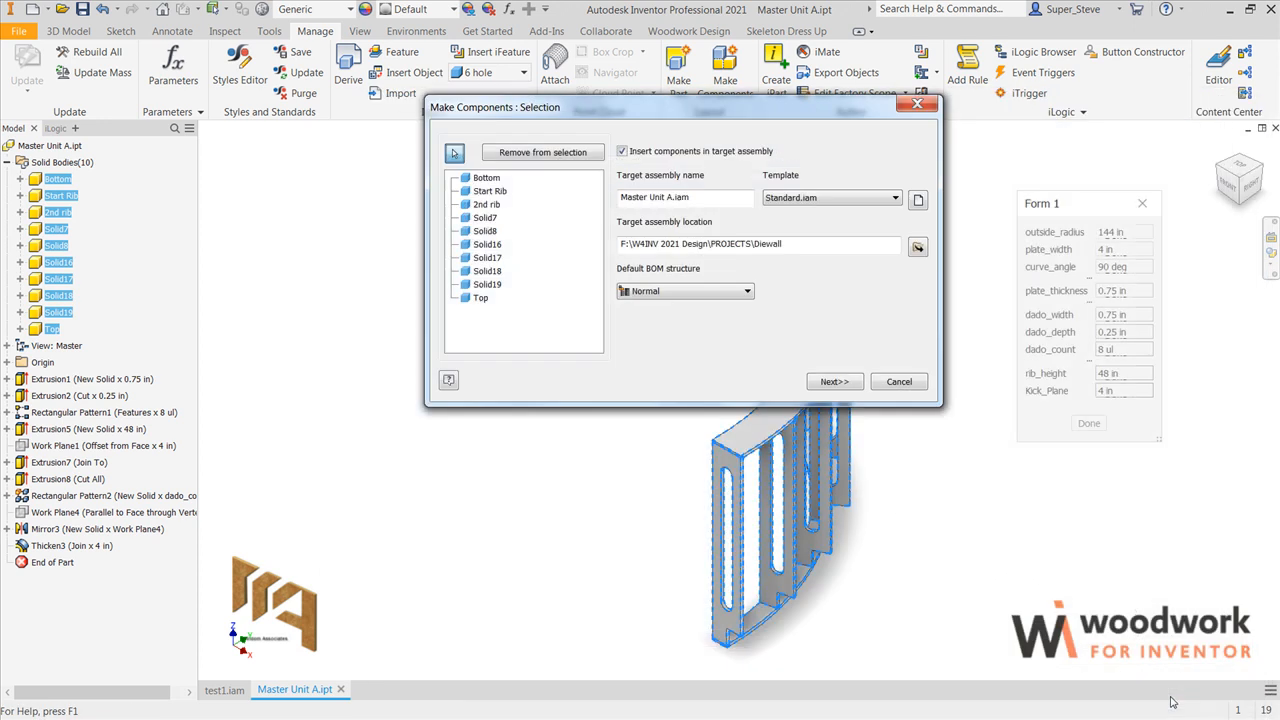
{"action": "left_click", "coordinate": [834, 382]}
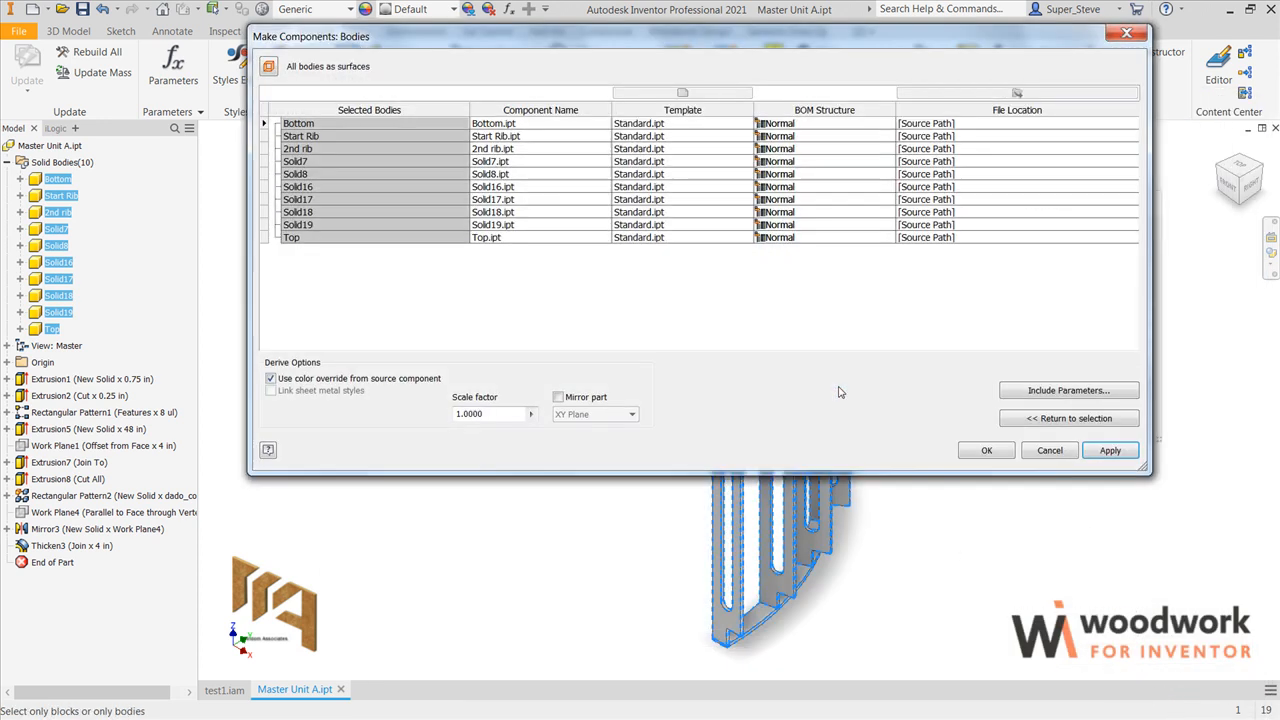
{"action": "left_click", "coordinate": [986, 450]}
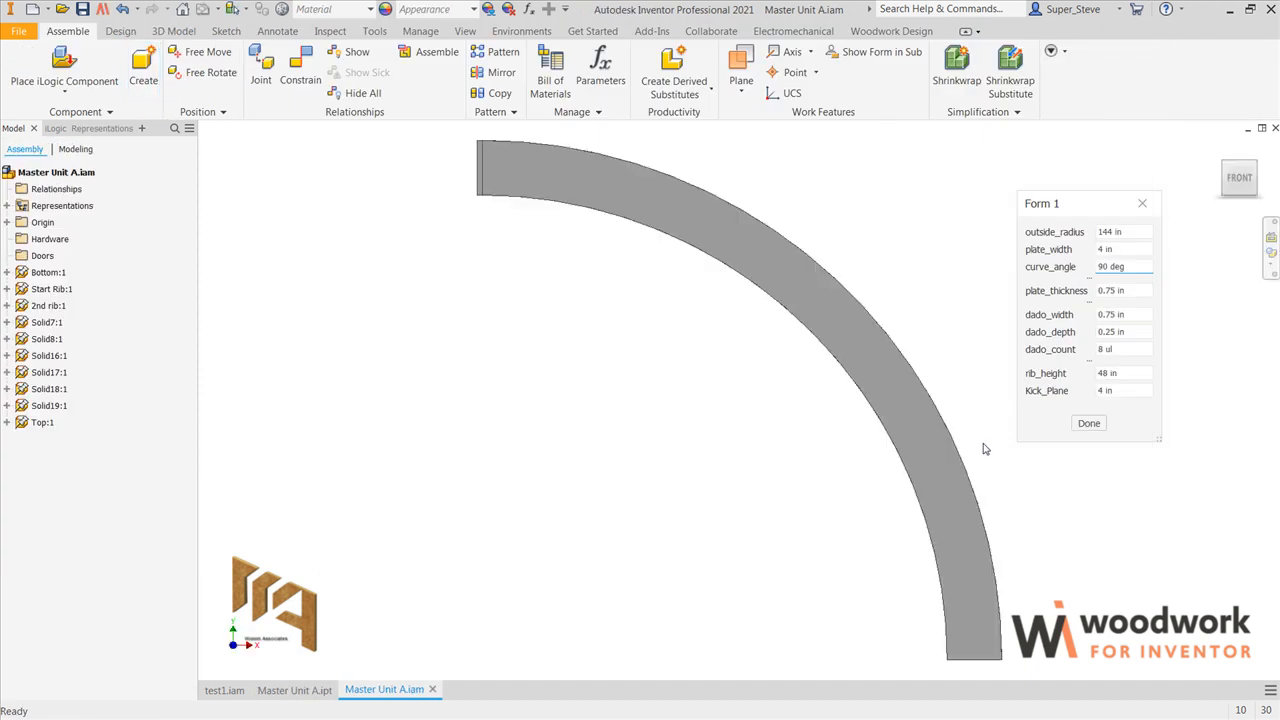
Step: Define the assembly's current plan view of the curved plate as the Top view
{"action": "right_click", "coordinate": [1238, 180]}
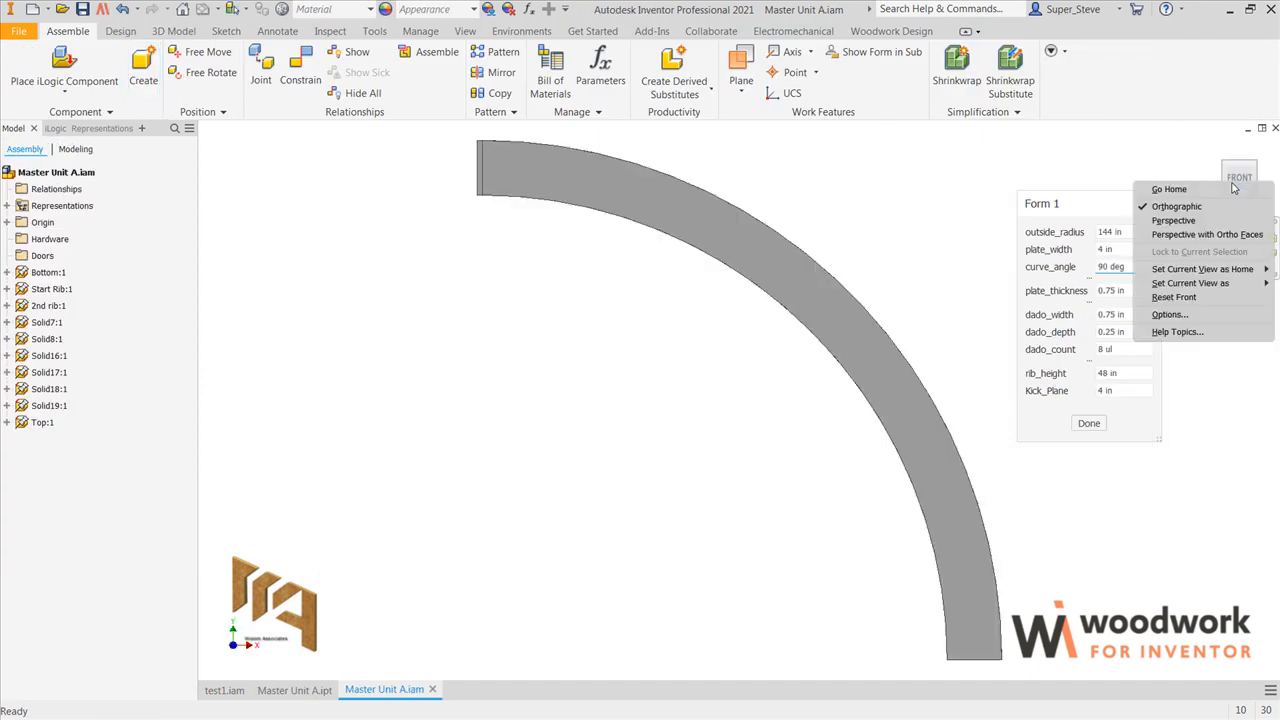
{"action": "mouse_move", "coordinate": [1200, 287]}
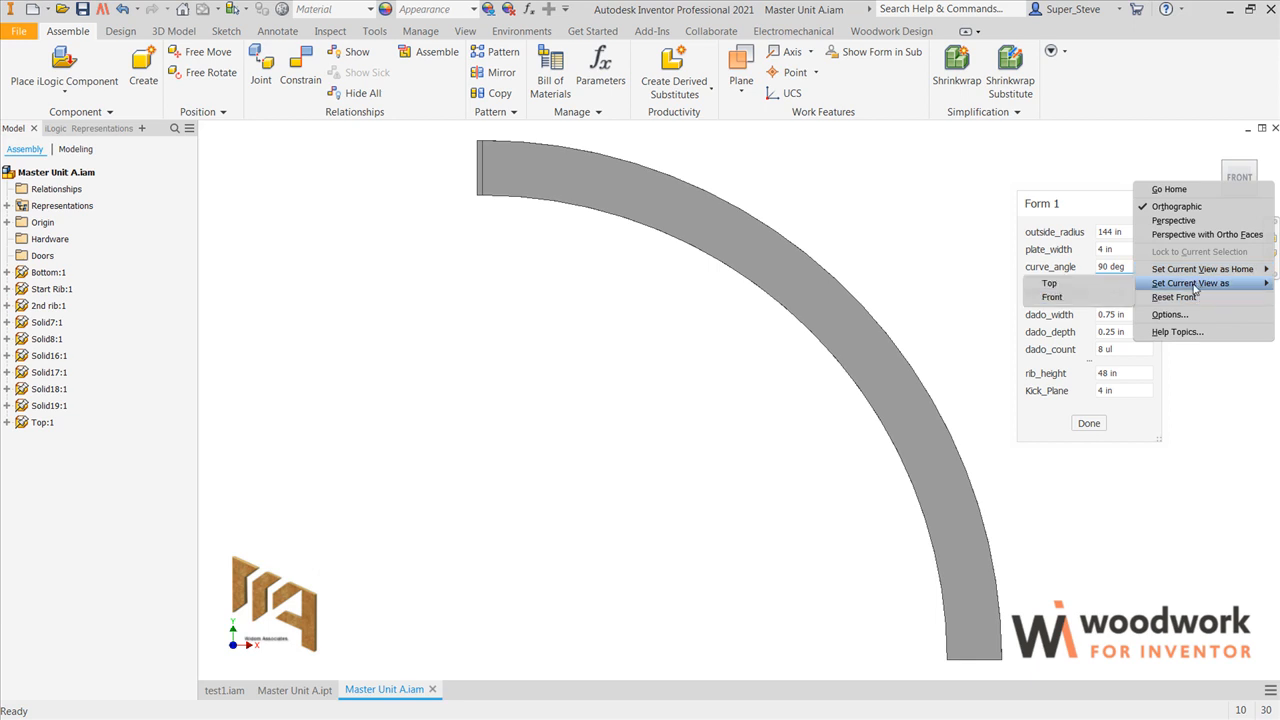
{"action": "left_click", "coordinate": [1067, 287]}
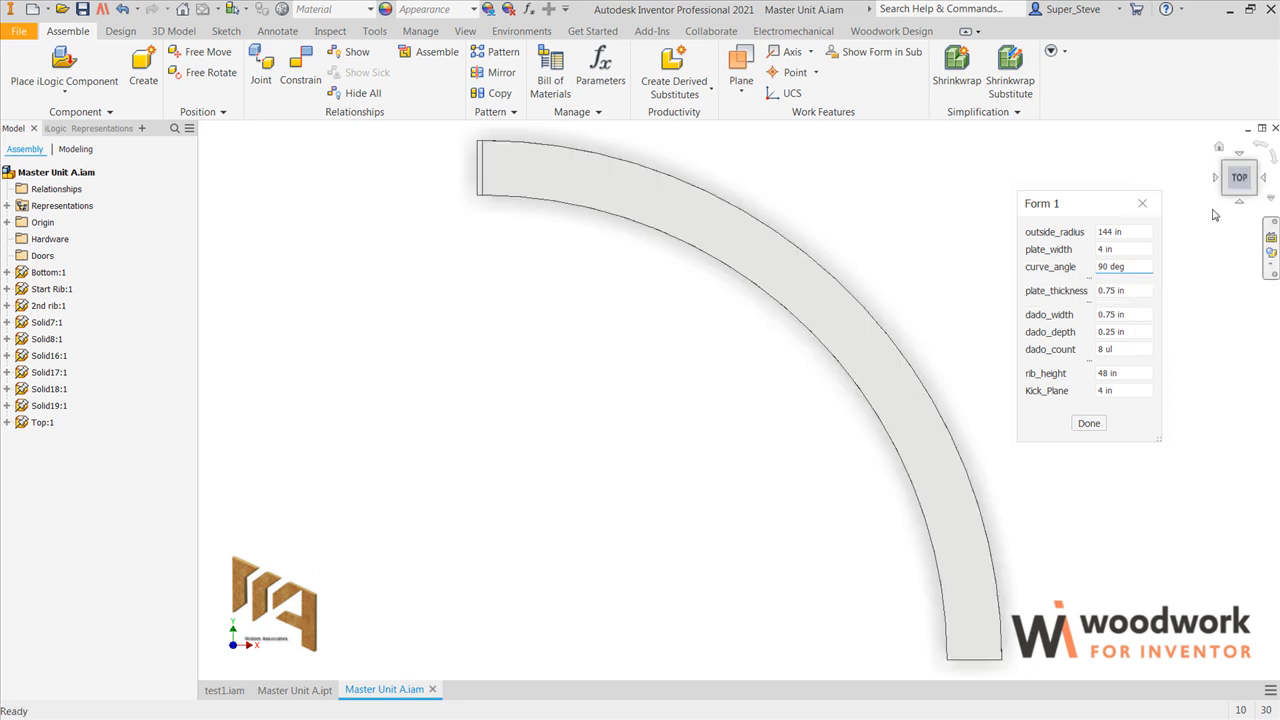
Step: Orient the assembly to the isometric view between Top, Left and Front and set it as the home view
{"action": "left_click", "coordinate": [1238, 205]}
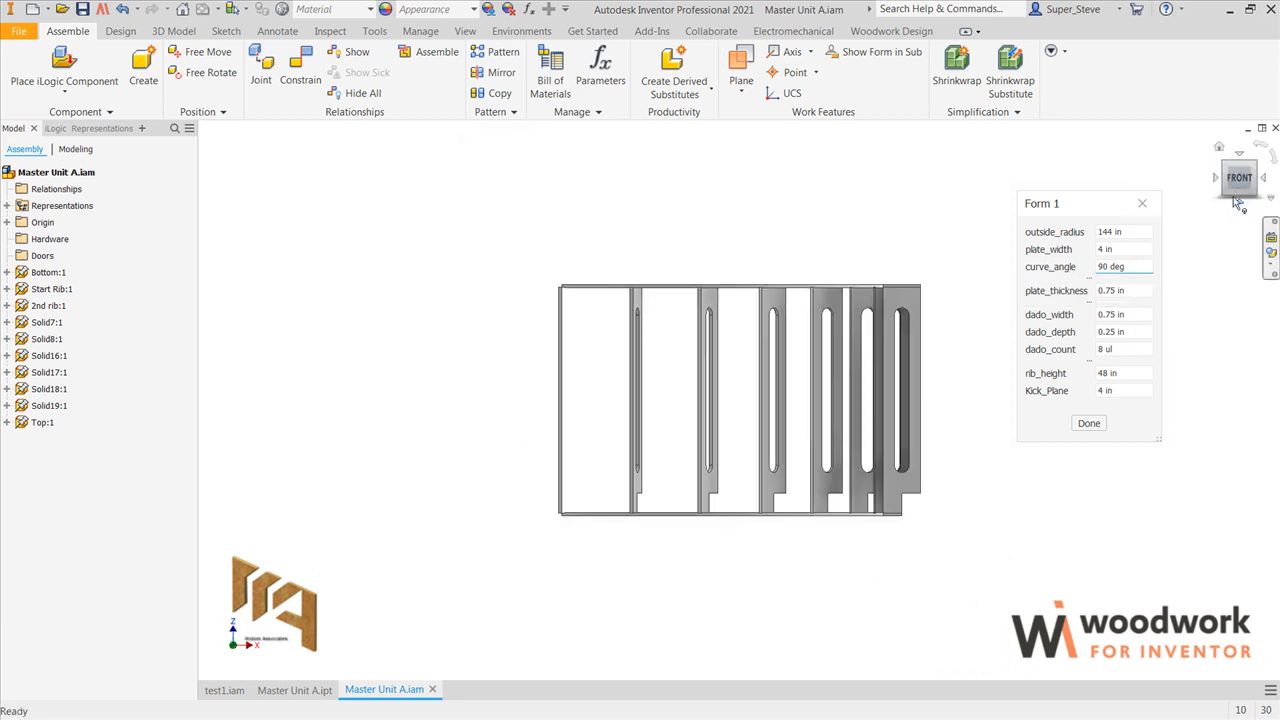
{"action": "left_click", "coordinate": [1228, 168]}
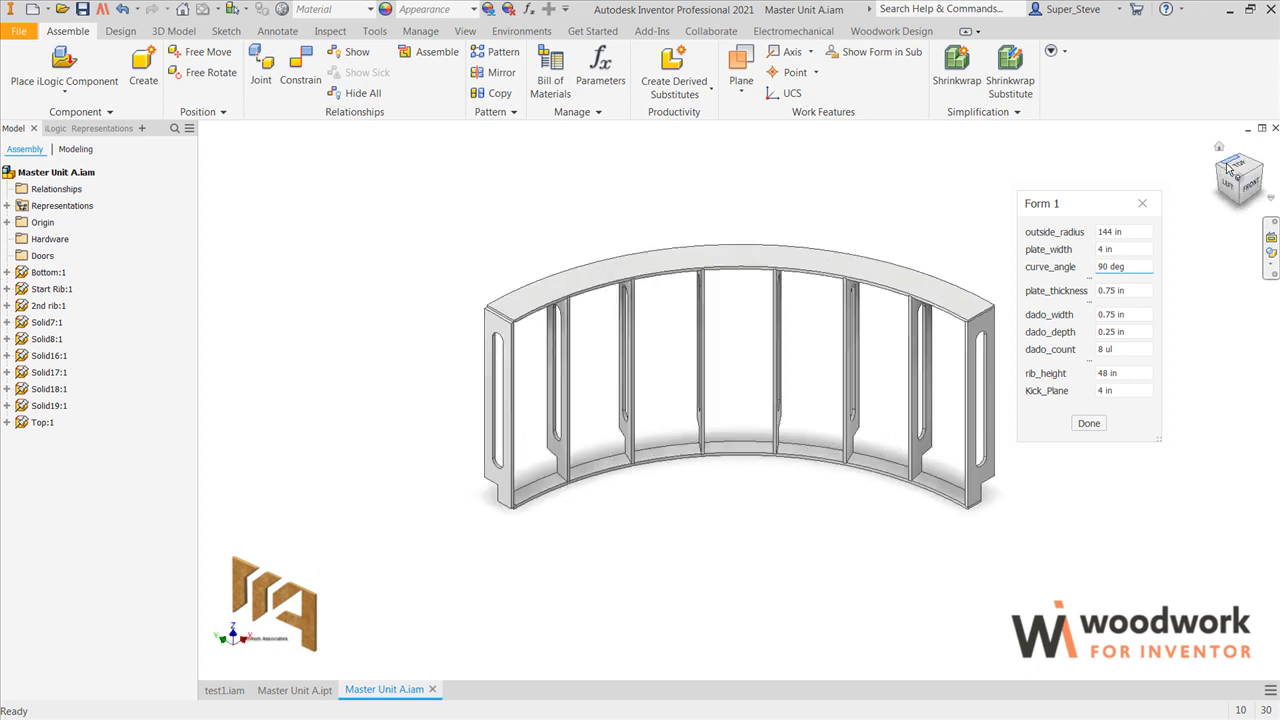
{"action": "right_click", "coordinate": [1230, 168]}
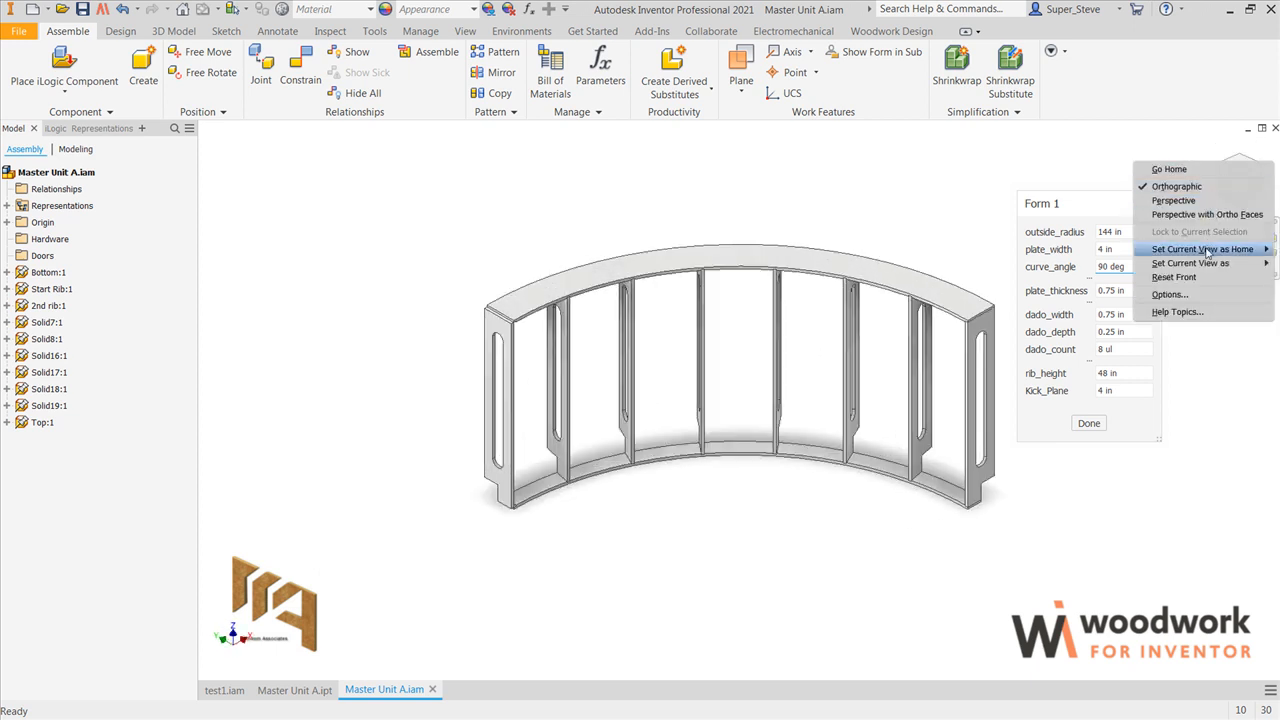
{"action": "mouse_move", "coordinate": [1200, 249]}
{"action": "left_click", "coordinate": [1085, 264]}
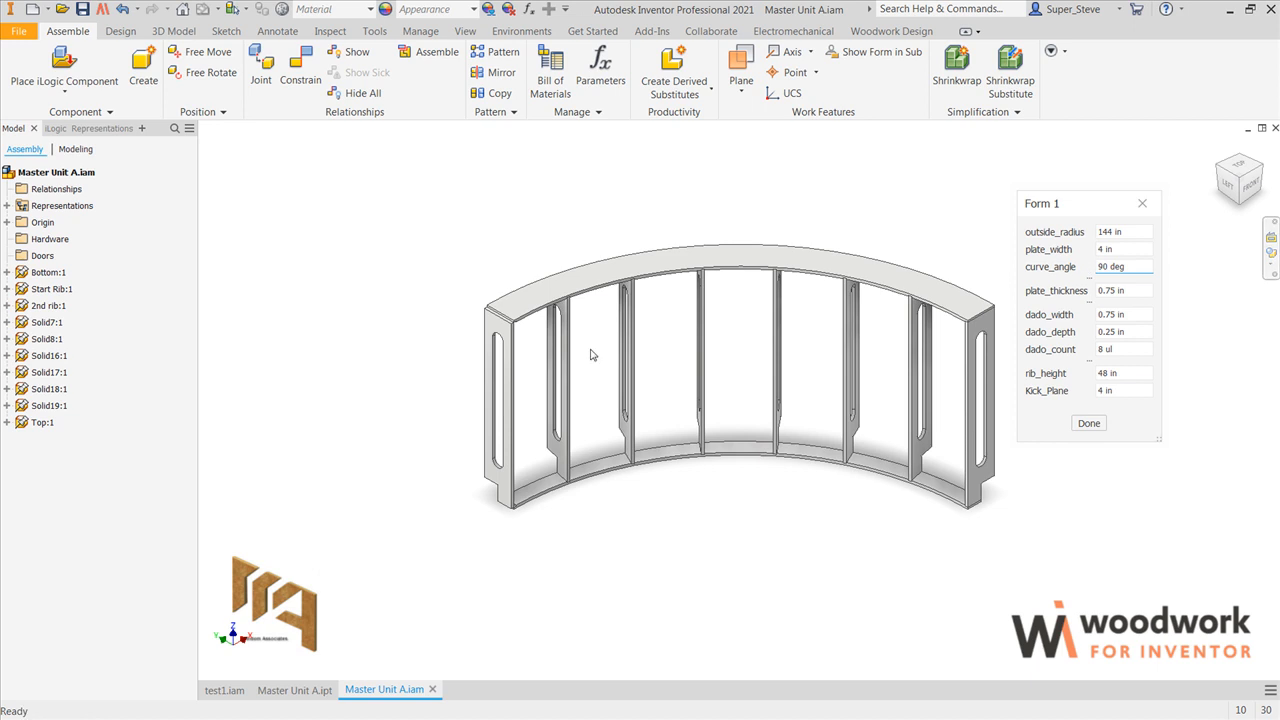
Step: Unground the end rib Solid19 and move it away from the end of the base plate
{"action": "scroll", "coordinate": [485, 338], "scroll_direction": "up", "scroll_amount": 3}
{"action": "scroll", "coordinate": [485, 338], "scroll_direction": "up", "scroll_amount": 5}
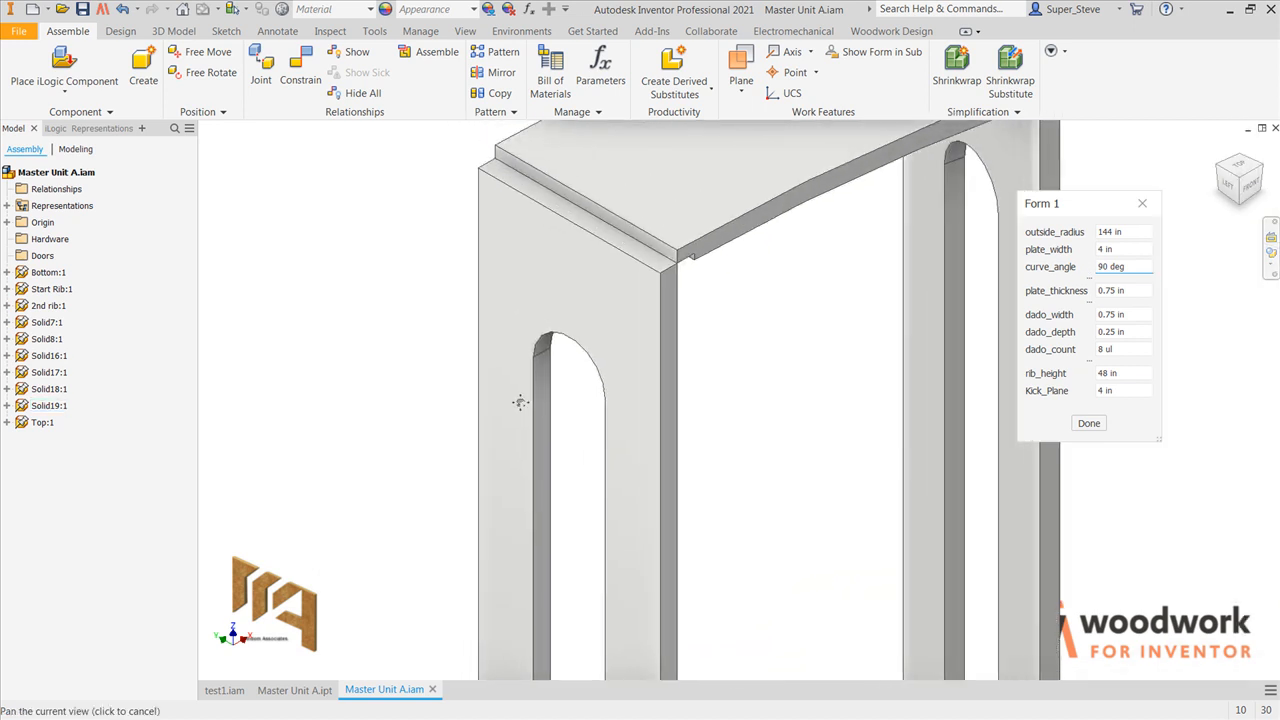
{"action": "right_click", "coordinate": [577, 299]}
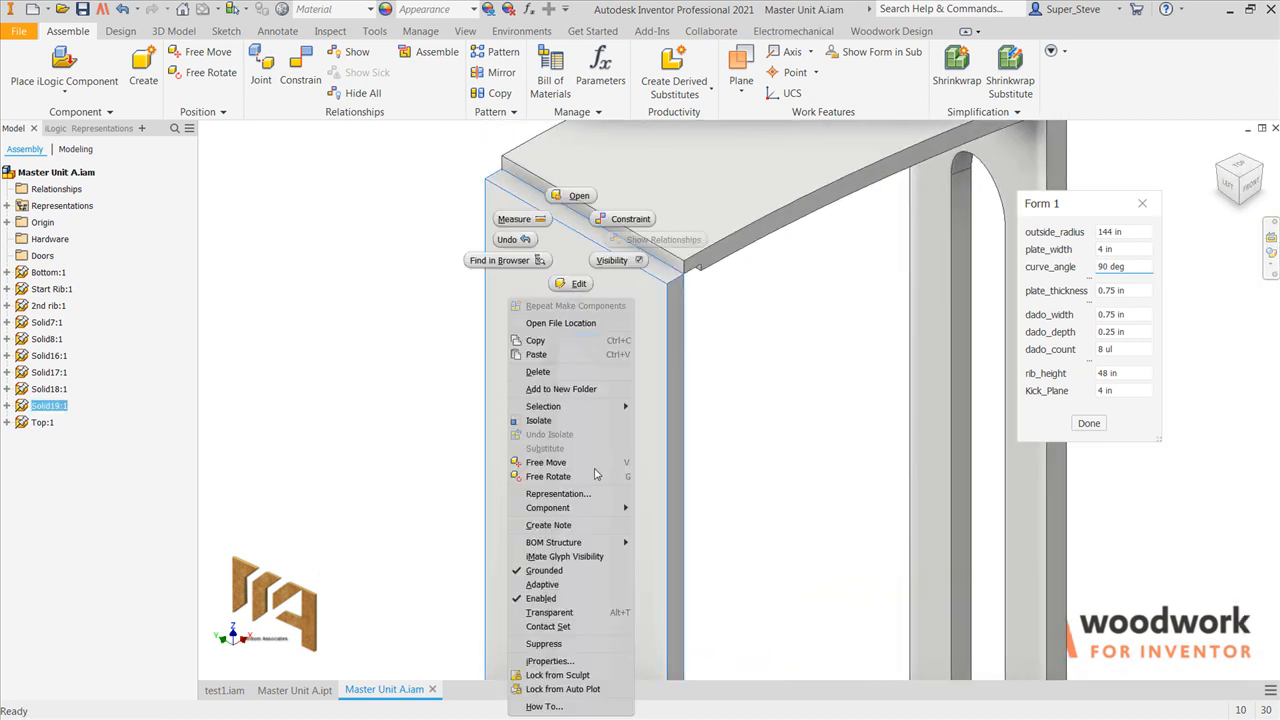
{"action": "left_click", "coordinate": [580, 574]}
{"action": "scroll", "coordinate": [587, 493], "scroll_direction": "down", "scroll_amount": 3}
{"action": "middle_click_drag", "start_coordinate": [620, 452], "coordinate": [652, 19]}
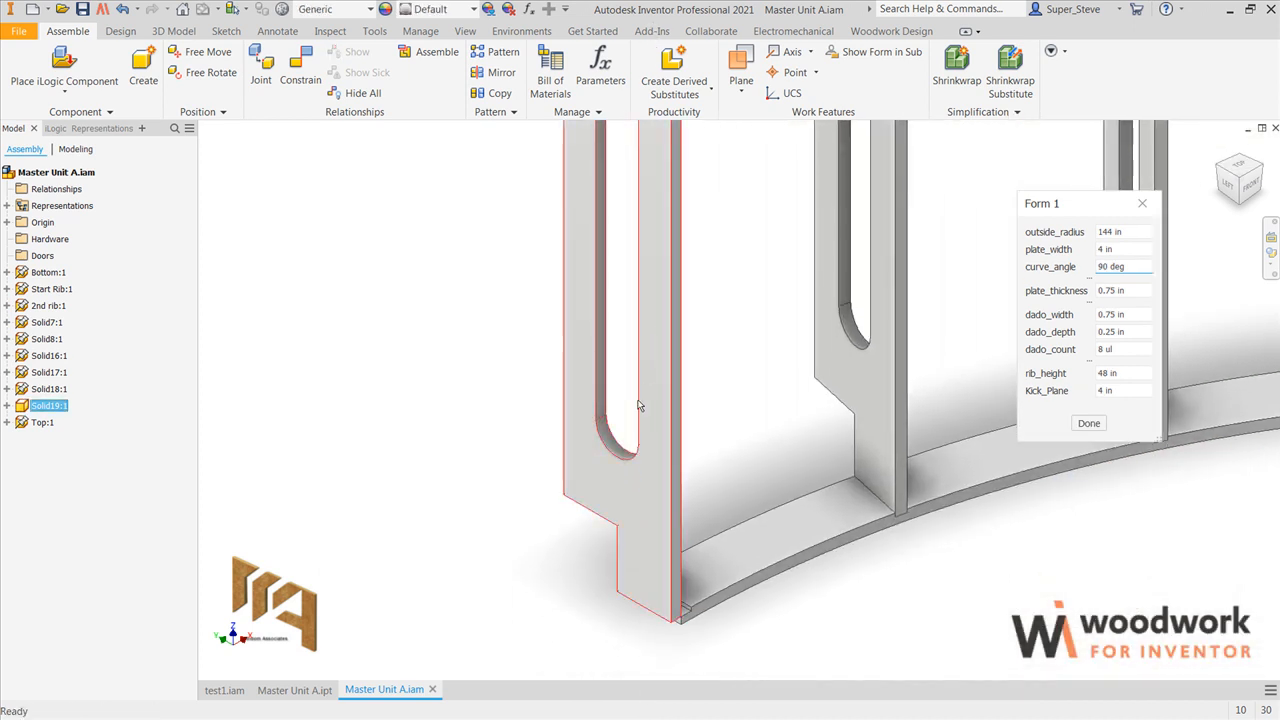
{"action": "left_click_drag", "start_coordinate": [660, 550], "coordinate": [556, 551]}
Step: Mate the end rib's bottom face to the floor of the base plate's end dado with a 0 in offset
{"action": "key", "text": "c"}
{"action": "scroll", "coordinate": [645, 640], "scroll_direction": "up", "scroll_amount": 5}
{"action": "left_click", "coordinate": [694, 555]}
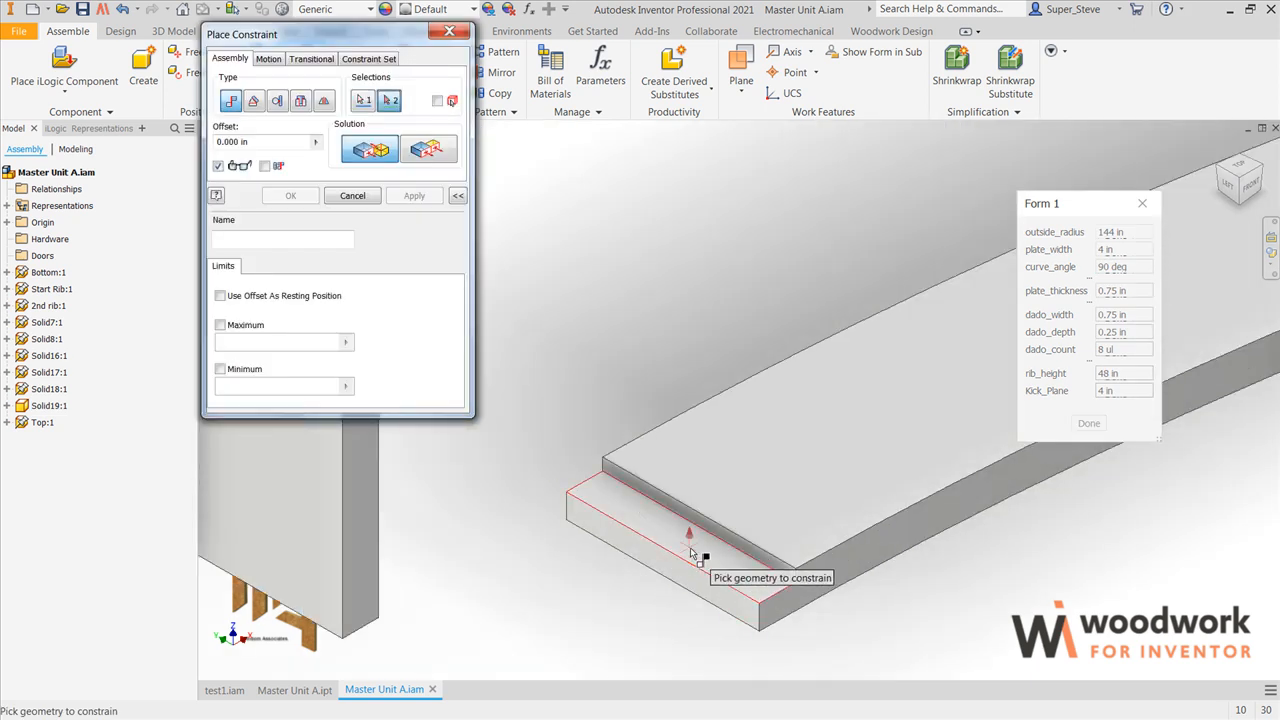
{"action": "middle_click_drag", "start_coordinate": [405, 660], "coordinate": [620, 606]}
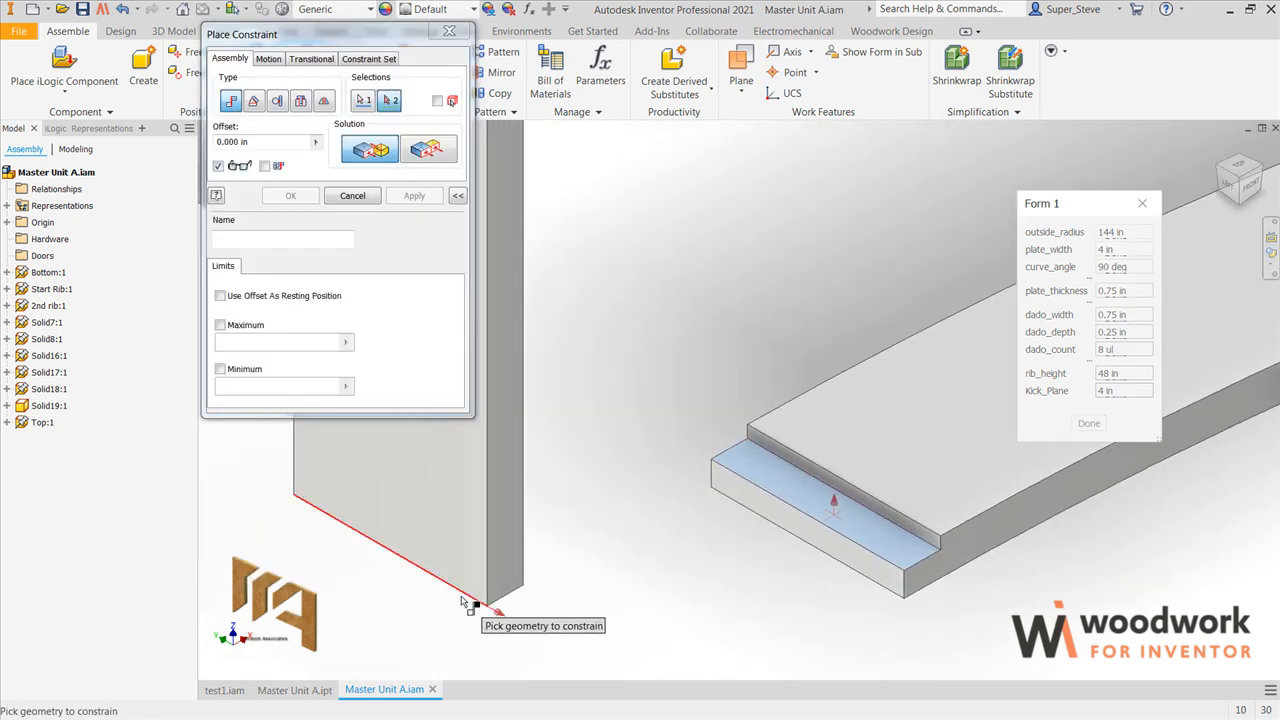
{"action": "mouse_move", "coordinate": [465, 600]}
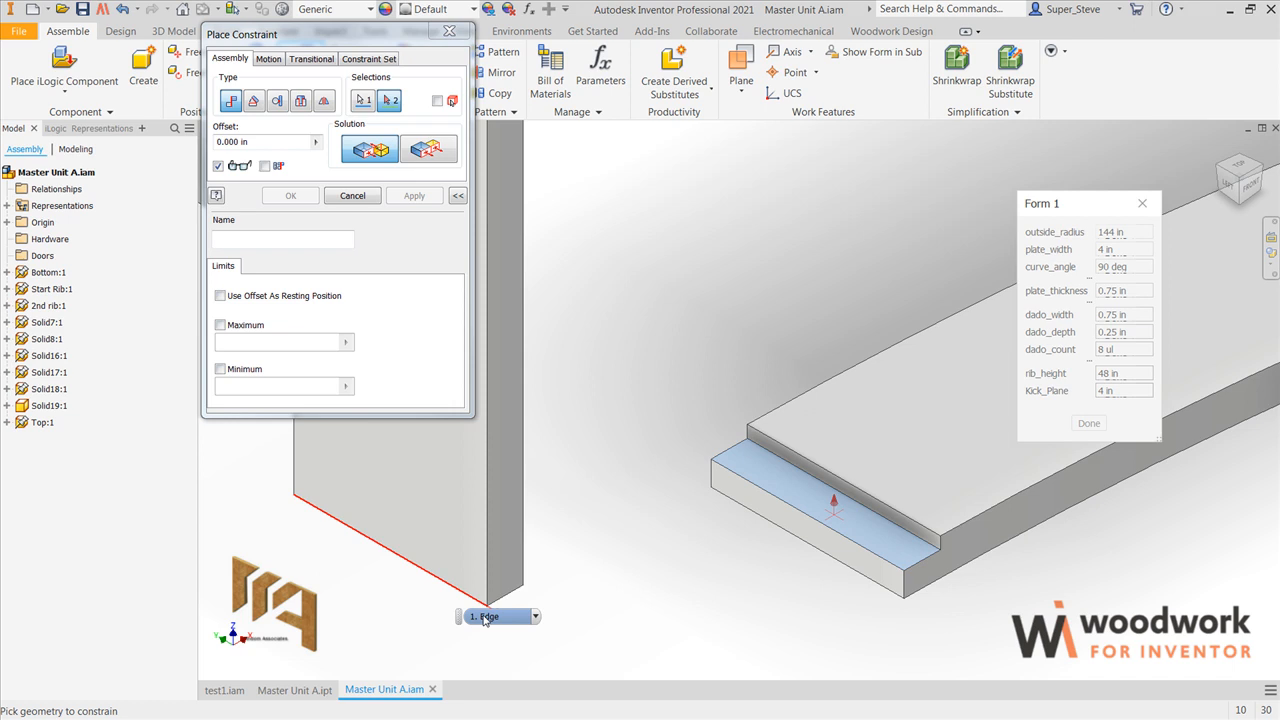
{"action": "left_click", "coordinate": [533, 617]}
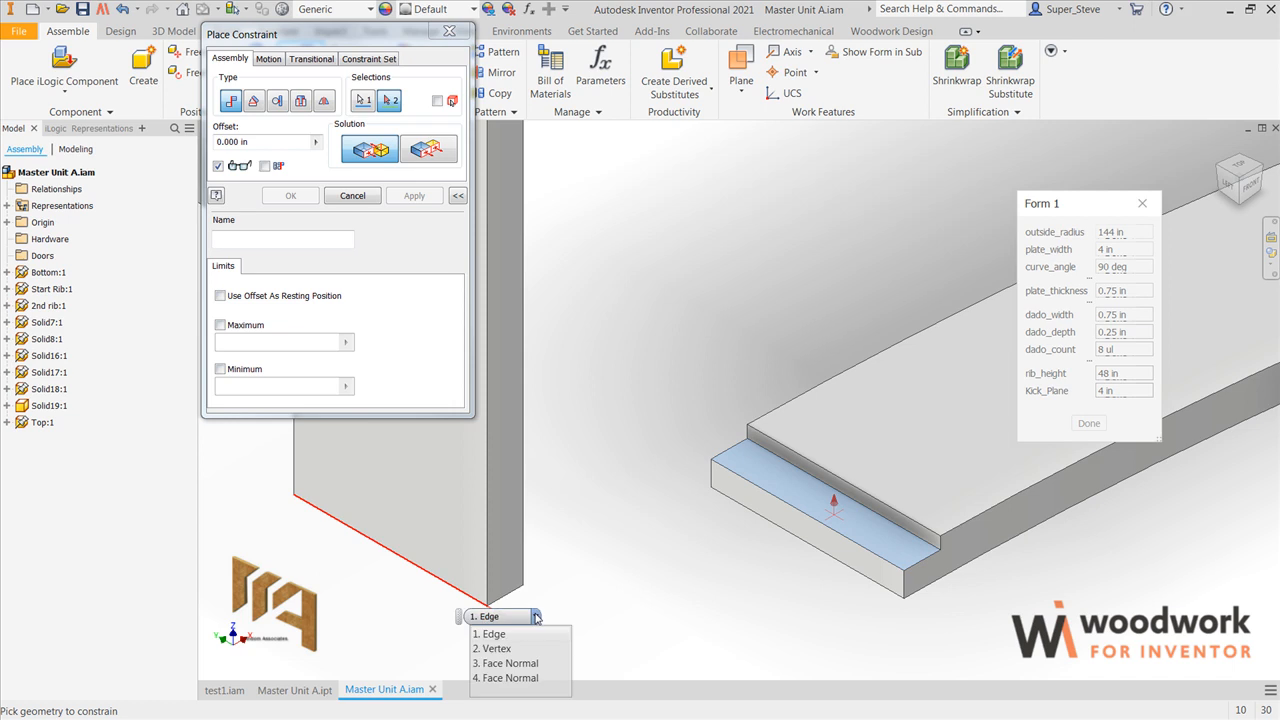
{"action": "left_click", "coordinate": [509, 664]}
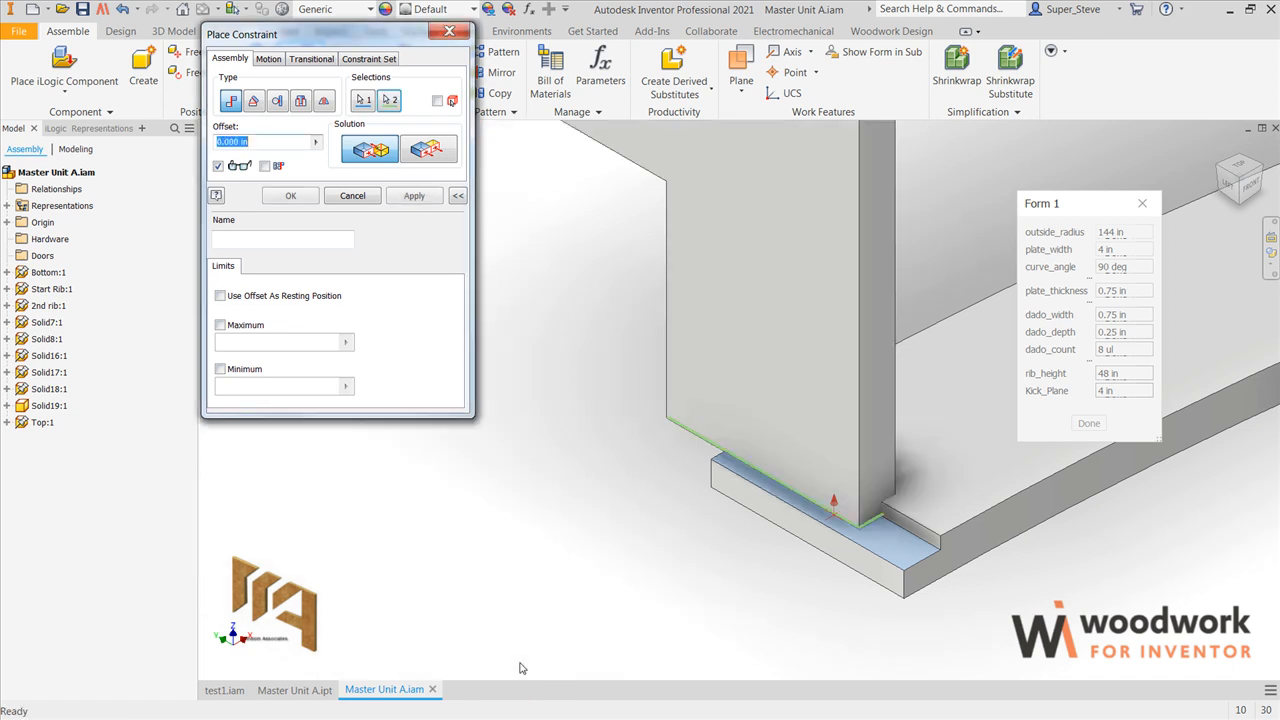
{"action": "left_click", "coordinate": [414, 196]}
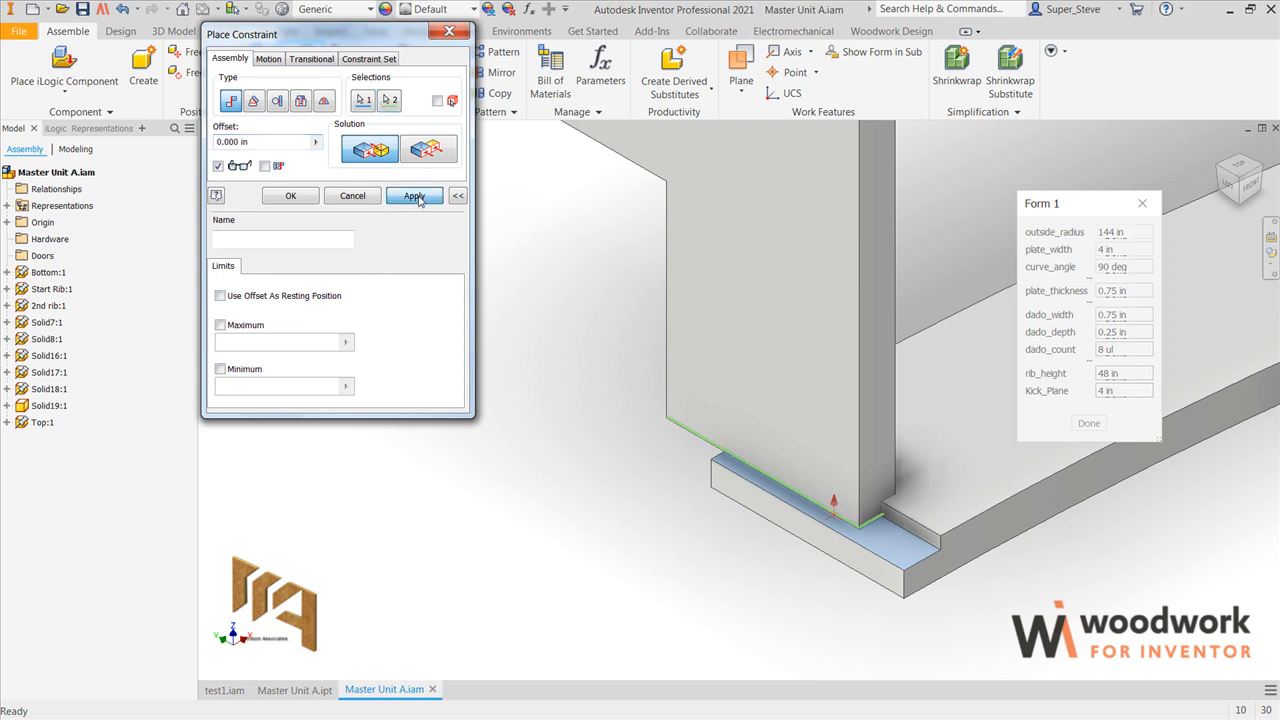
Step: Apply a flush constraint between the end rib's outer face and the base plate's end face with a 0 in offset
{"action": "left_click", "coordinate": [745, 425]}
{"action": "left_click", "coordinate": [430, 150]}
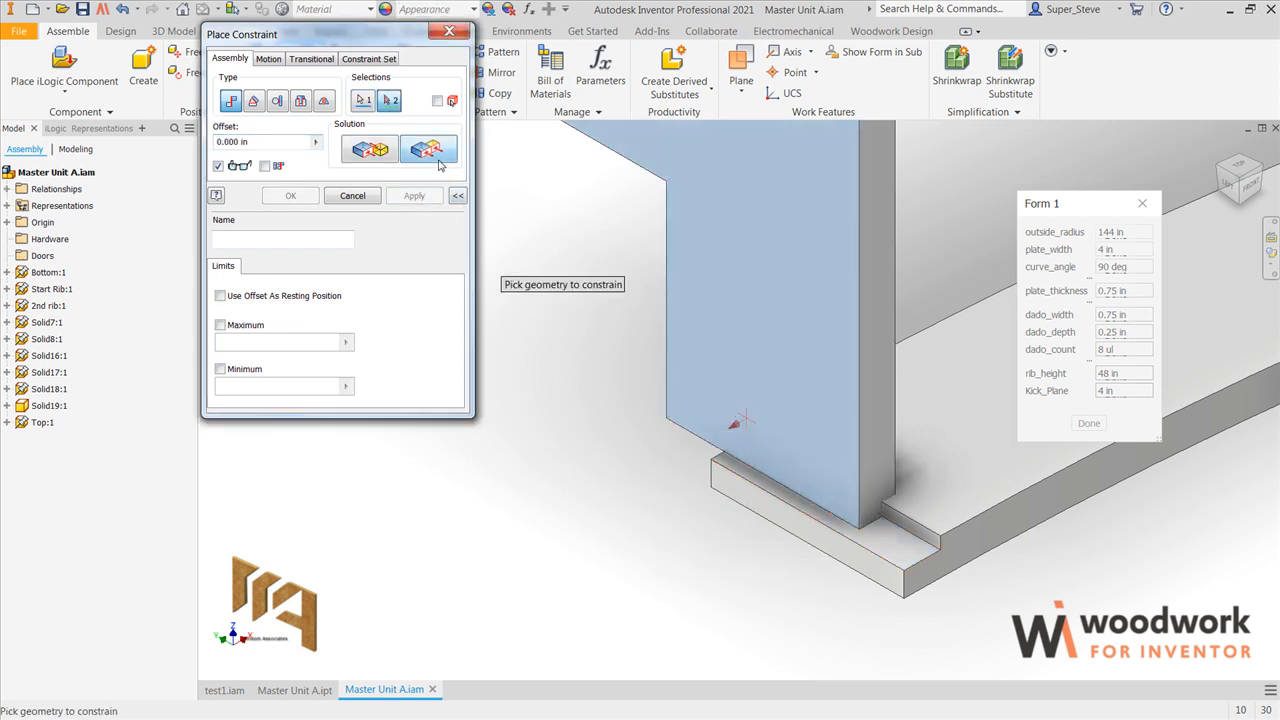
{"action": "left_click", "coordinate": [745, 505]}
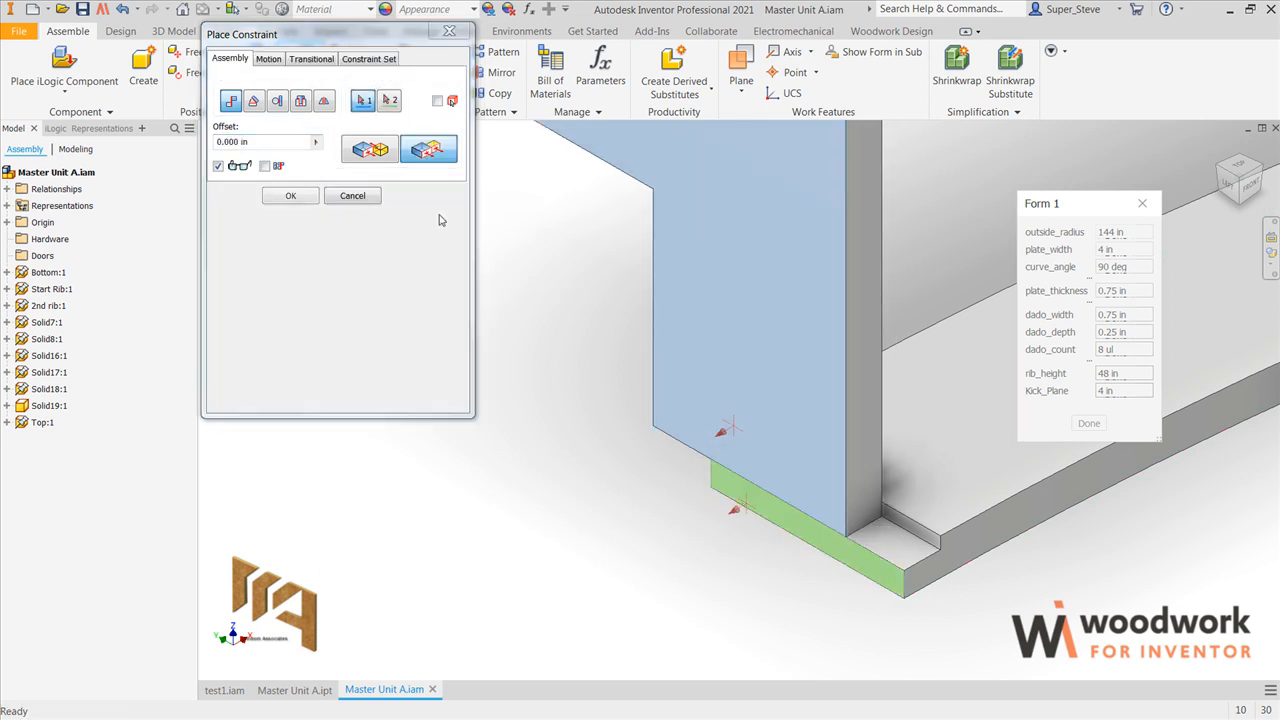
{"action": "left_click", "coordinate": [415, 195]}
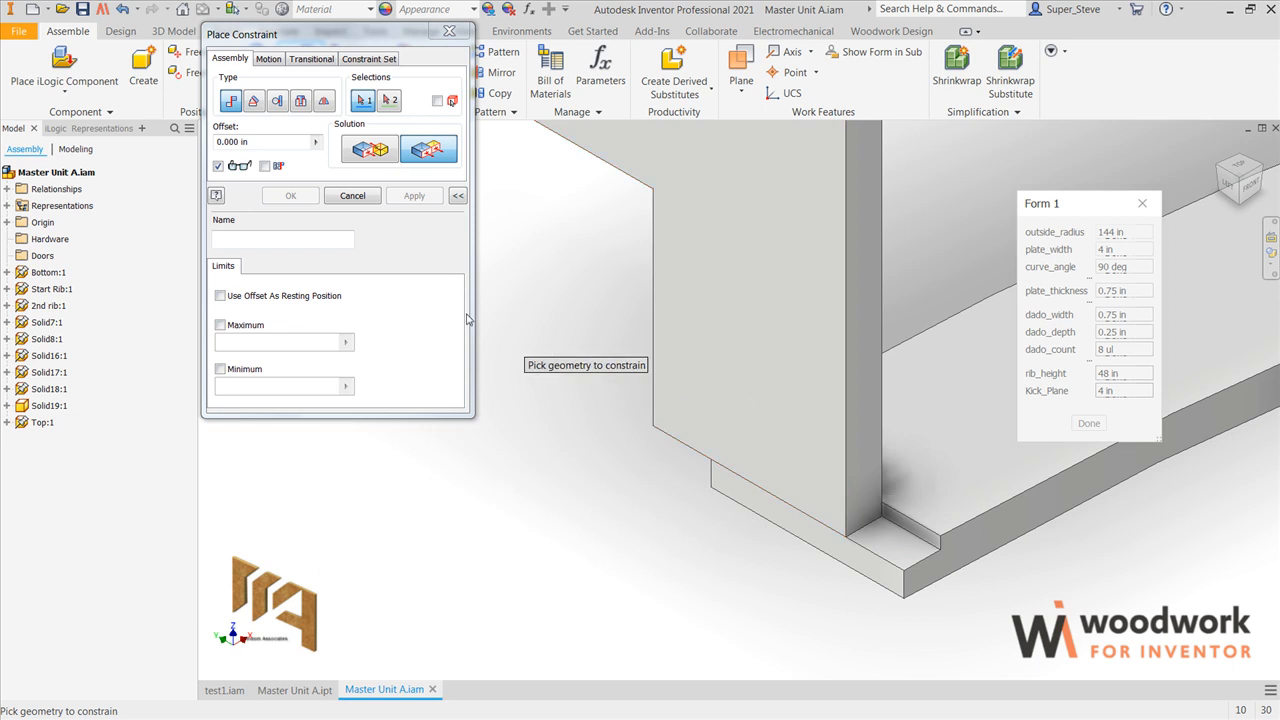
Step: Mate the end rib's vertical inner corner edge to the base plate's vertical corner edge with a 0 in offset
{"action": "left_click", "coordinate": [376, 152]}
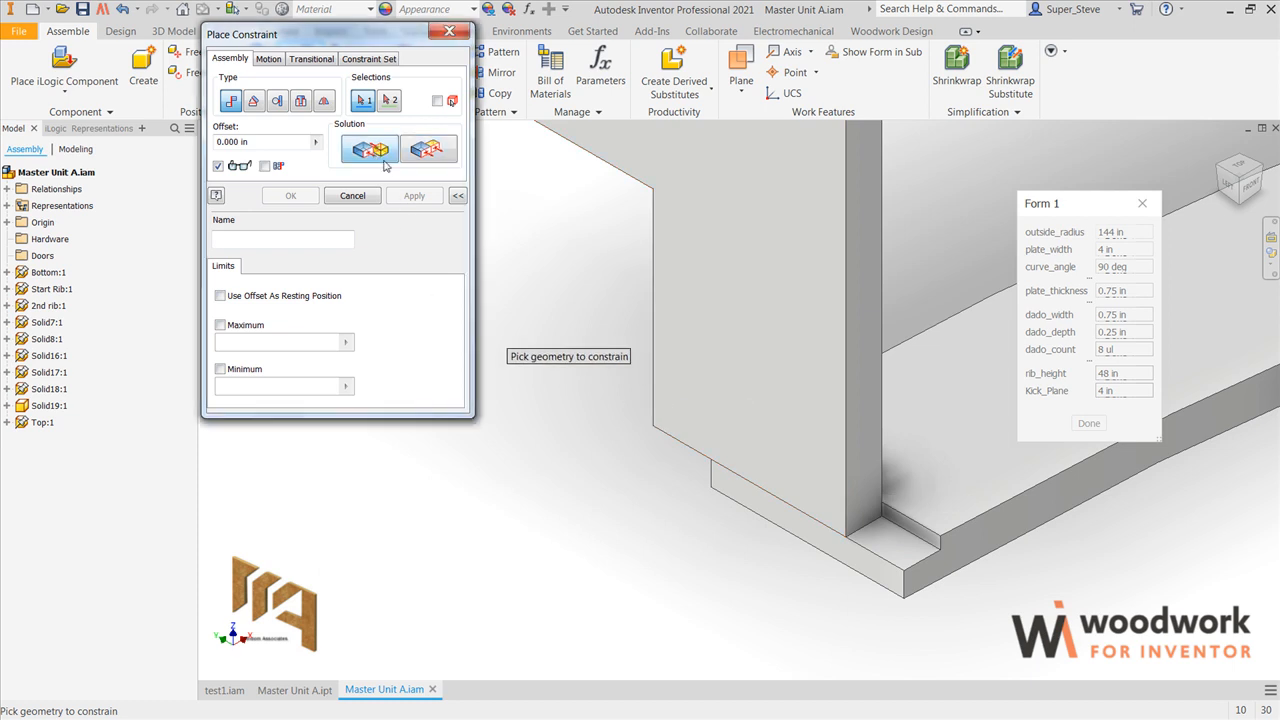
{"action": "left_click", "coordinate": [846, 490]}
{"action": "left_click", "coordinate": [904, 592]}
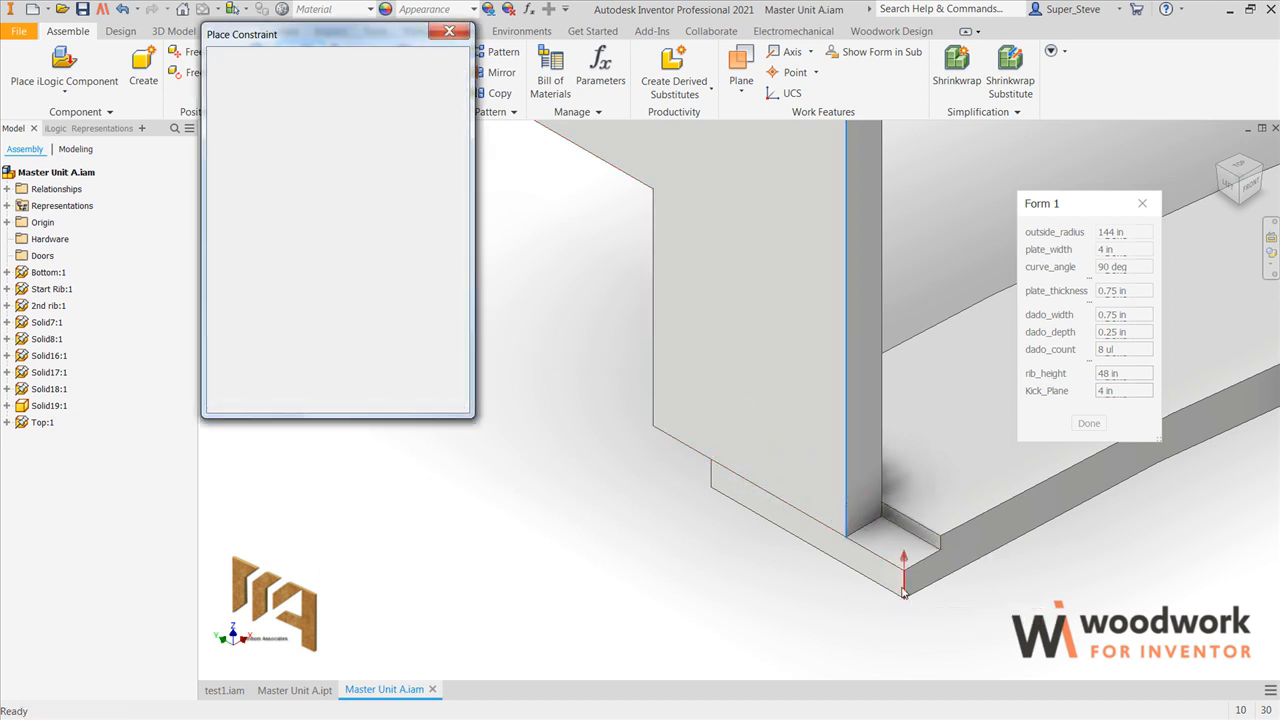
{"action": "left_click", "coordinate": [408, 197]}
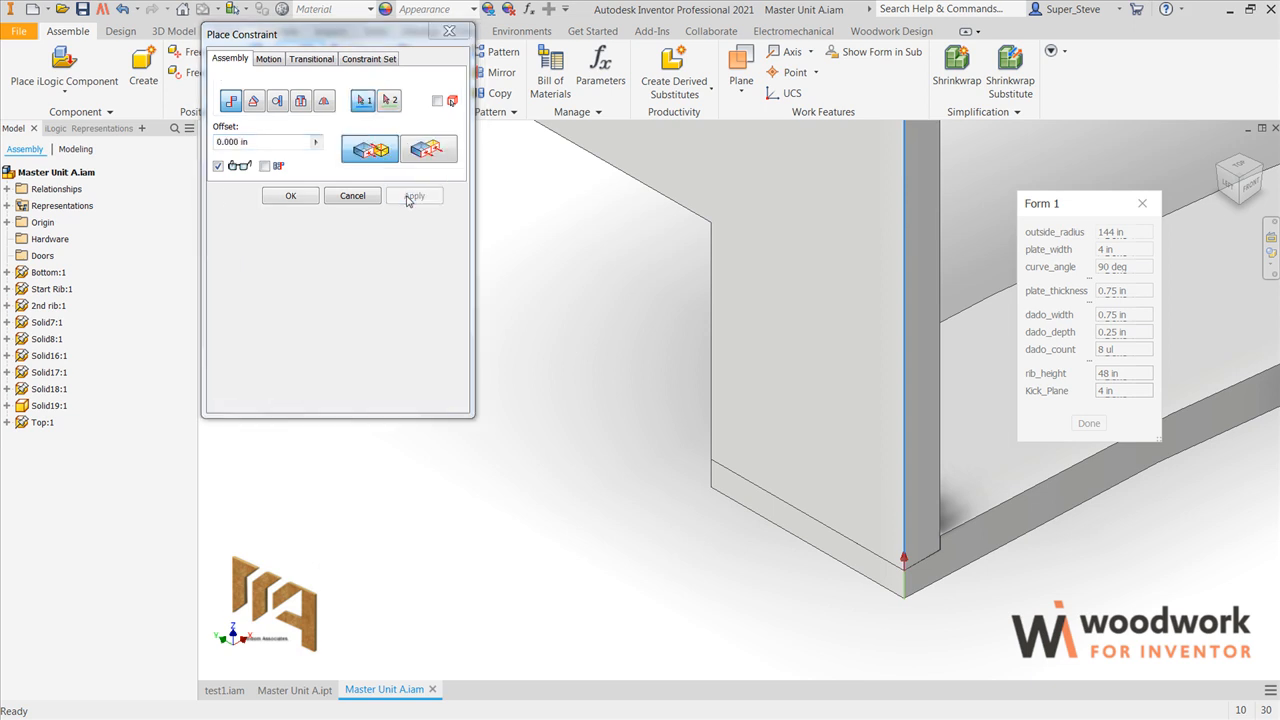
Step: Finish placing constraints and save the Master Unit A assembly together with all its dependent part files
{"action": "left_click", "coordinate": [354, 196]}
{"action": "scroll", "coordinate": [703, 475], "scroll_direction": "down", "scroll_amount": 8}
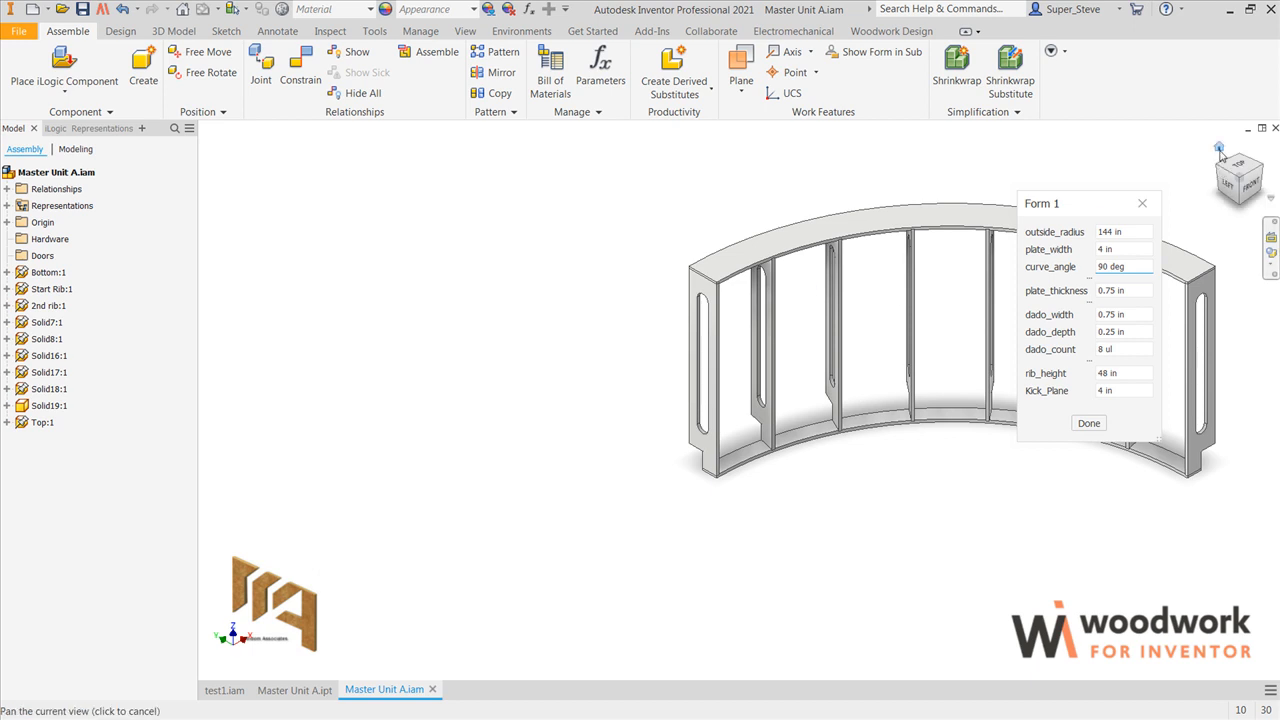
{"action": "left_click", "coordinate": [1219, 148]}
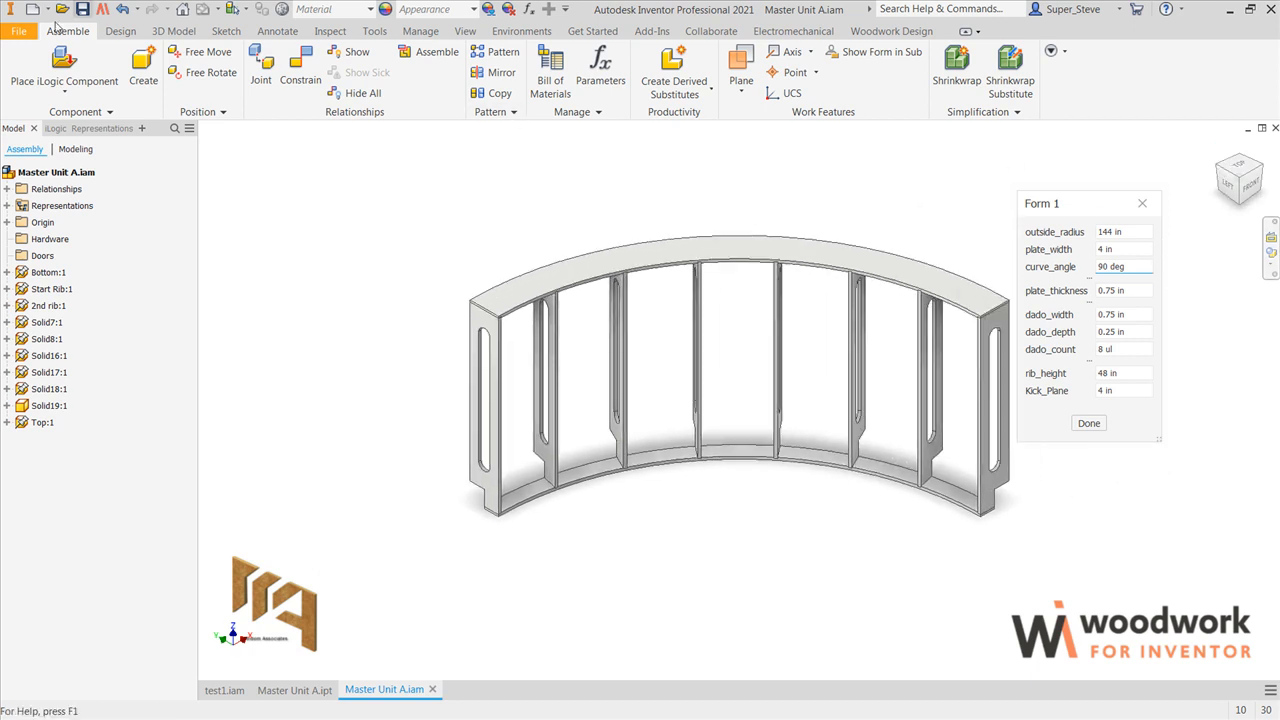
{"action": "left_click", "coordinate": [83, 10]}
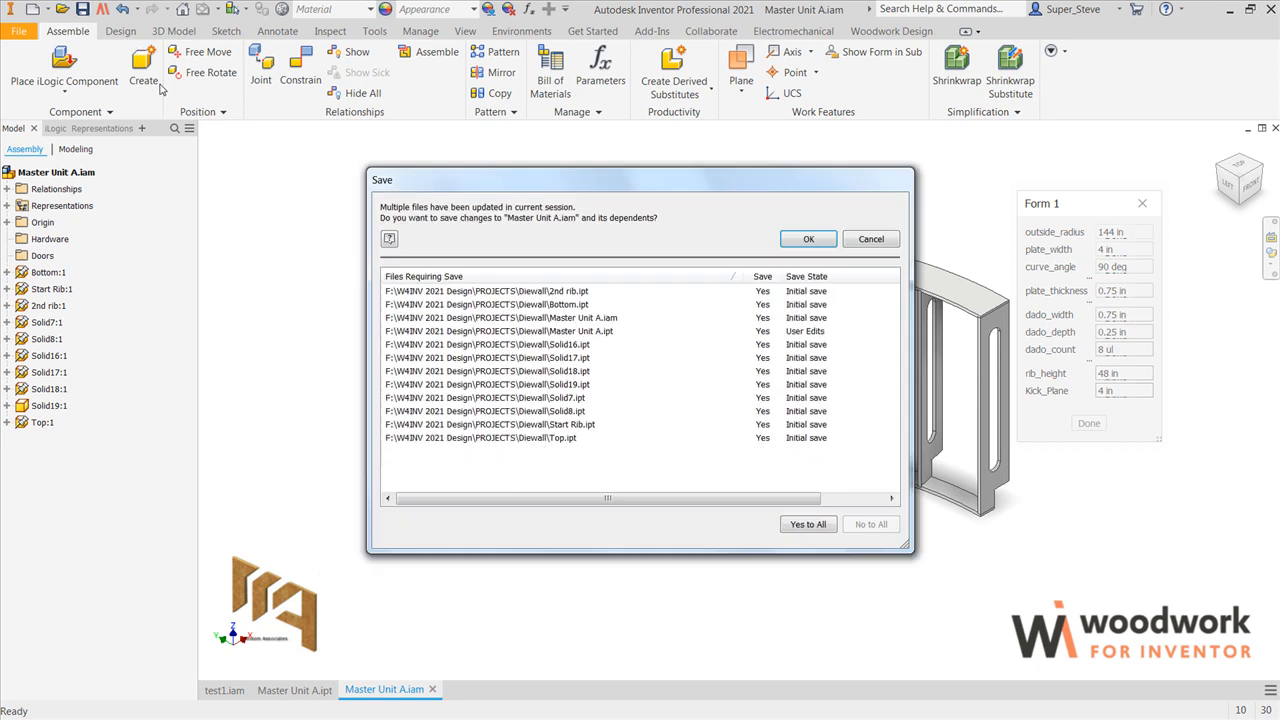
{"action": "left_click", "coordinate": [806, 241]}
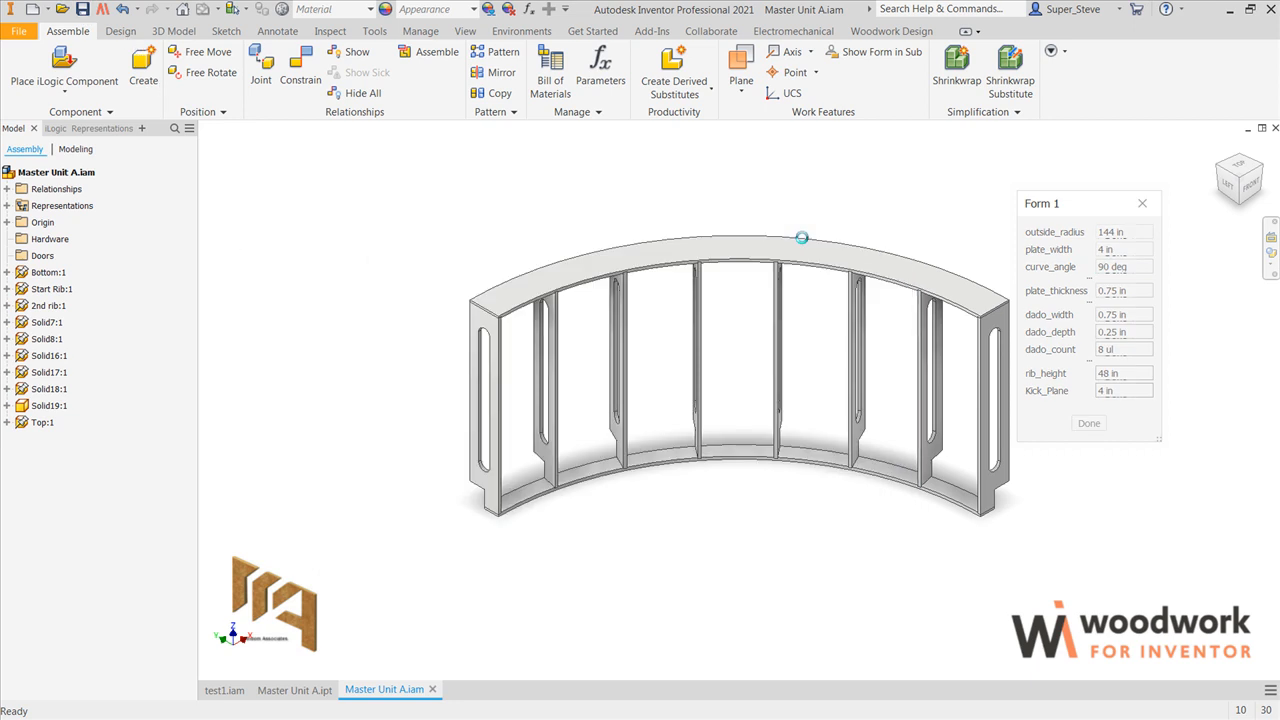
Step: Assign the Maple solid material to all parts of the curved frame assembly
{"action": "left_click", "coordinate": [1259, 170]}
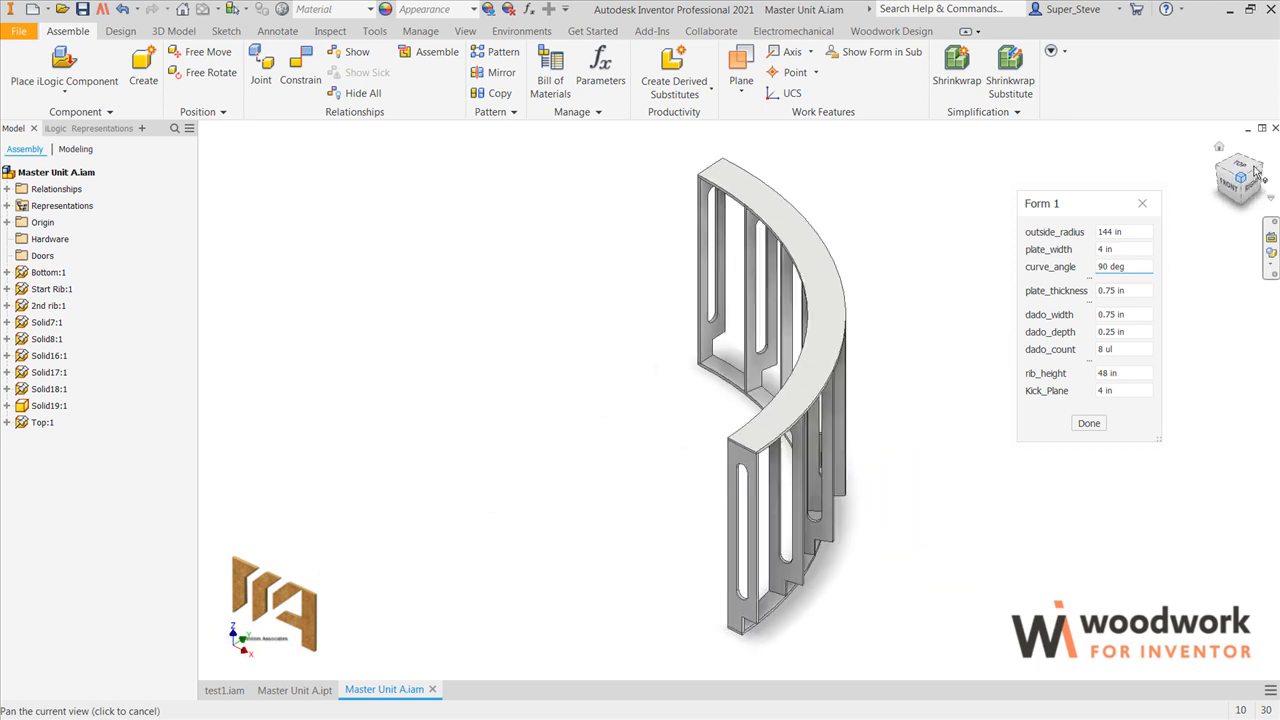
{"action": "left_click", "coordinate": [1047, 435]}
{"action": "middle_click_drag", "start_coordinate": [919, 422], "coordinate": [817, 449]}
{"action": "key", "text": "F4"}
{"action": "left_click_drag", "start_coordinate": [773, 425], "coordinate": [680, 400]}
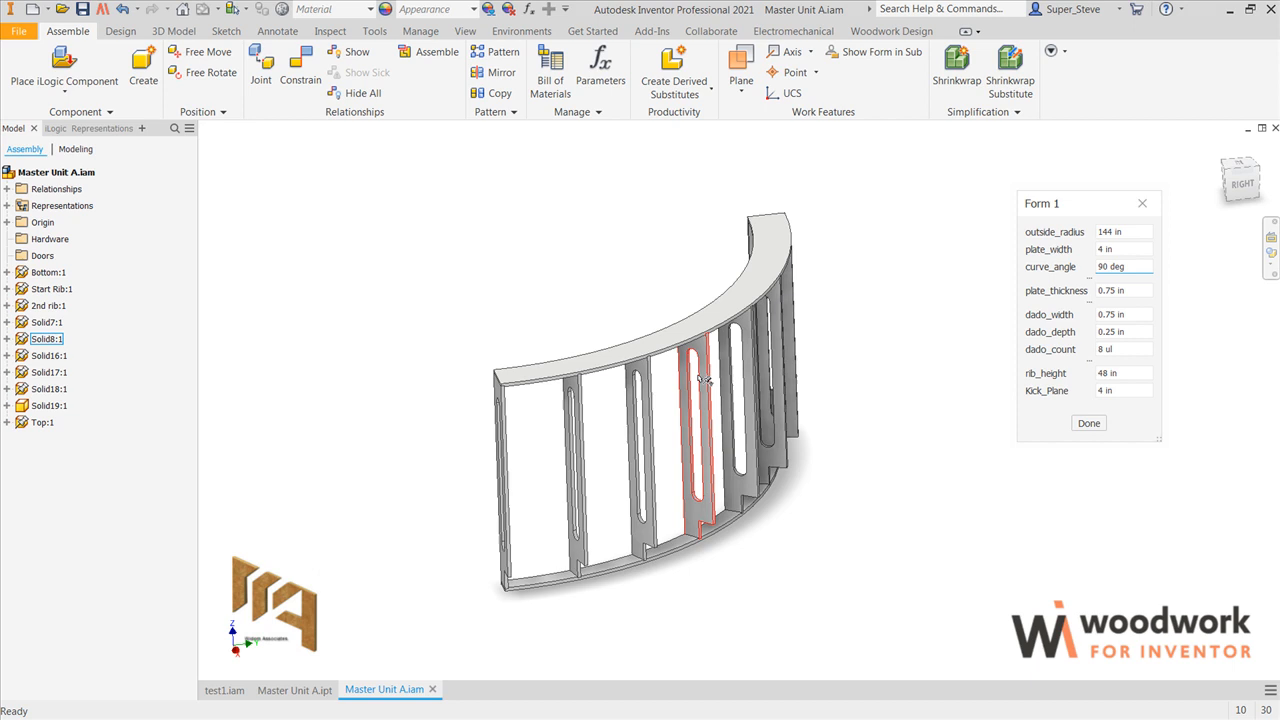
{"action": "left_click", "coordinate": [891, 31]}
{"action": "left_click", "coordinate": [26, 62]}
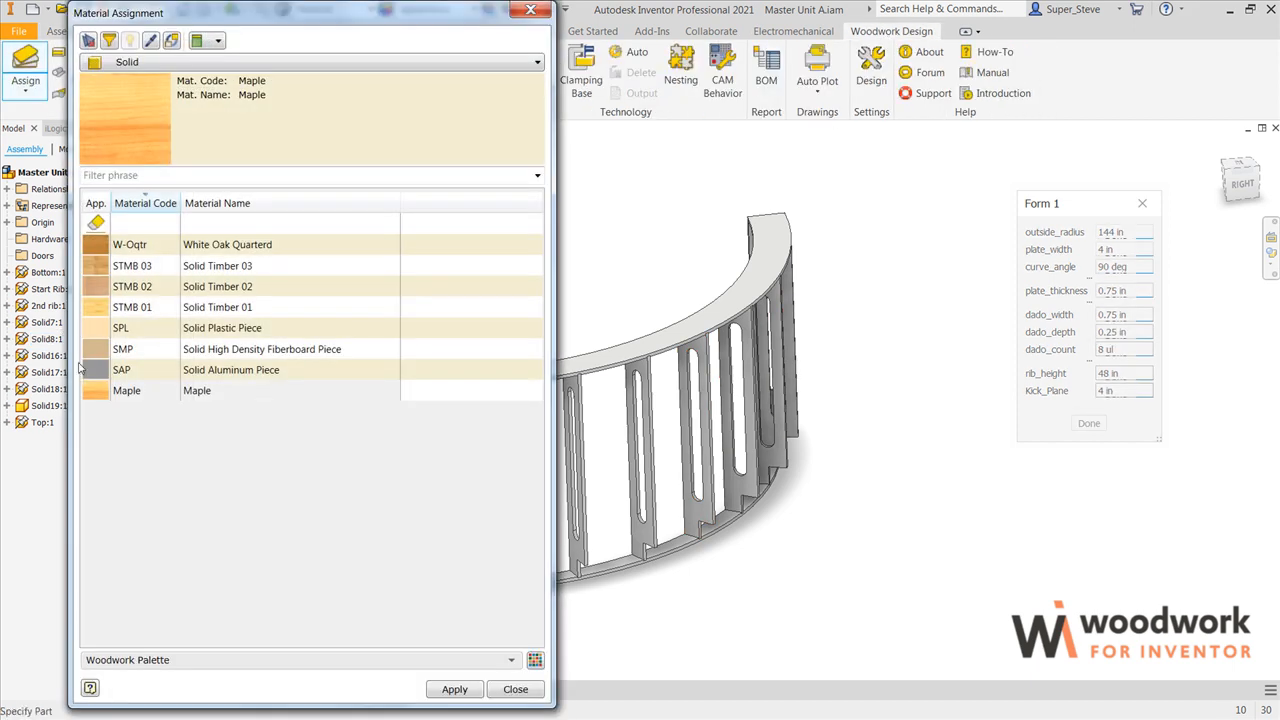
{"action": "left_click", "coordinate": [97, 391]}
{"action": "left_click", "coordinate": [466, 691]}
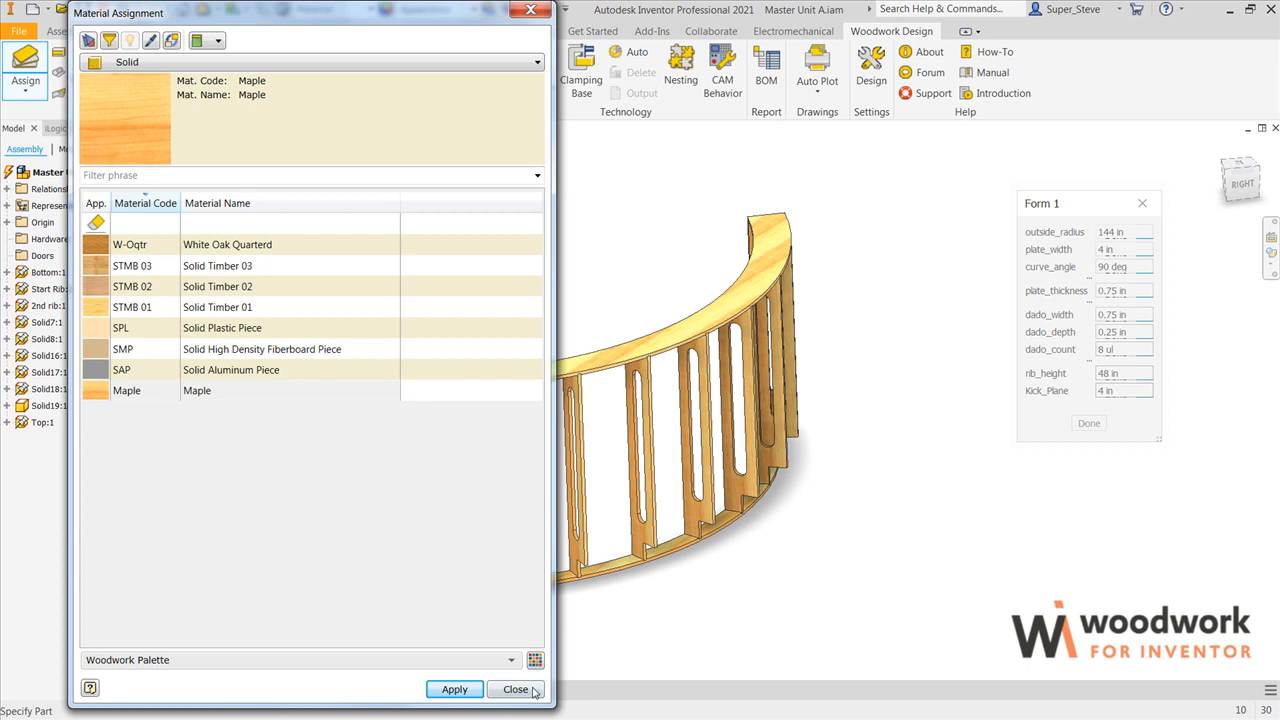
{"action": "left_click", "coordinate": [515, 689]}
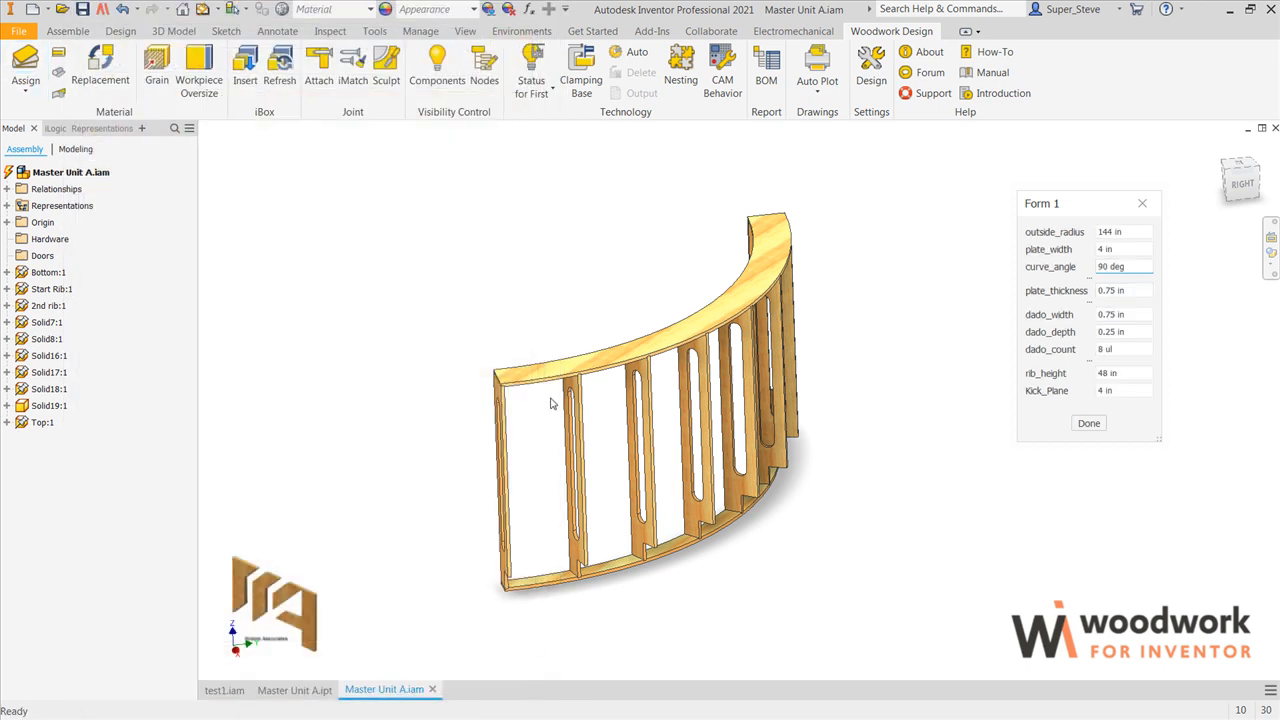
Step: Review the frame's Woodwork for Inventor bill of materials, including part quantities and dimensions, and close it
{"action": "scroll", "coordinate": [550, 403], "scroll_direction": "up", "scroll_amount": 3}
{"action": "scroll", "coordinate": [550, 403], "scroll_direction": "down", "scroll_amount": 2}
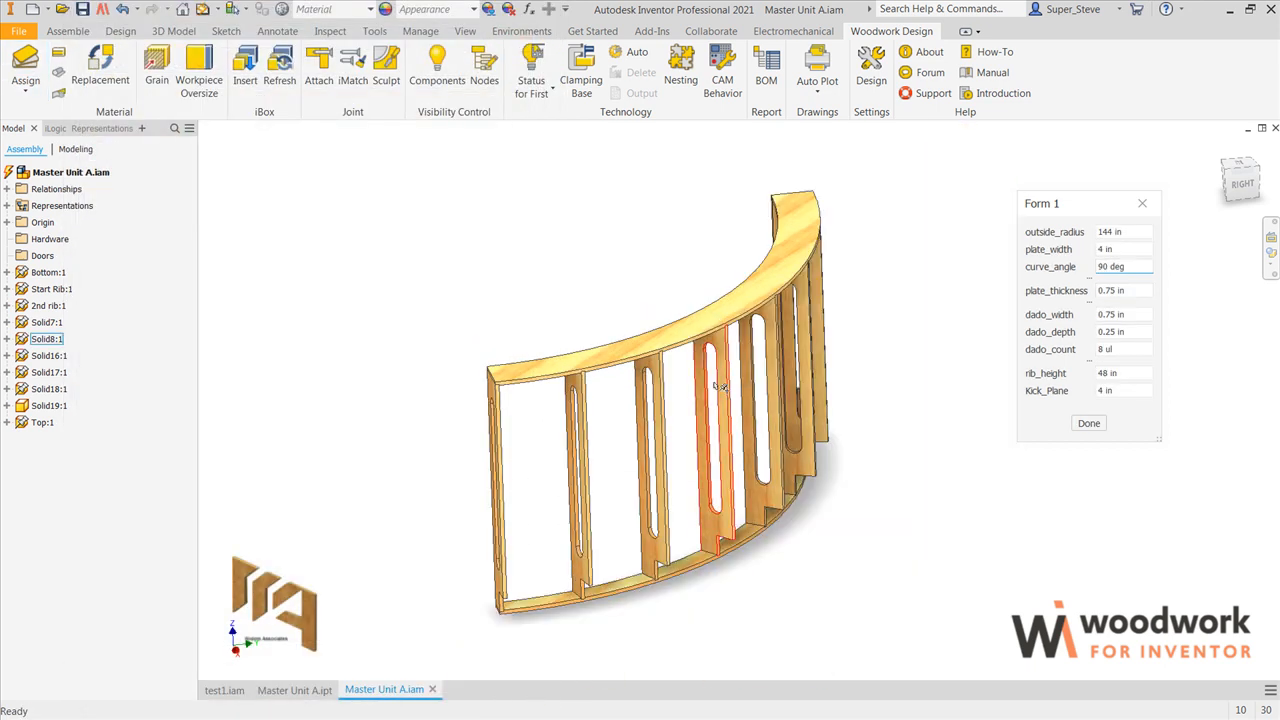
{"action": "left_click", "coordinate": [766, 72]}
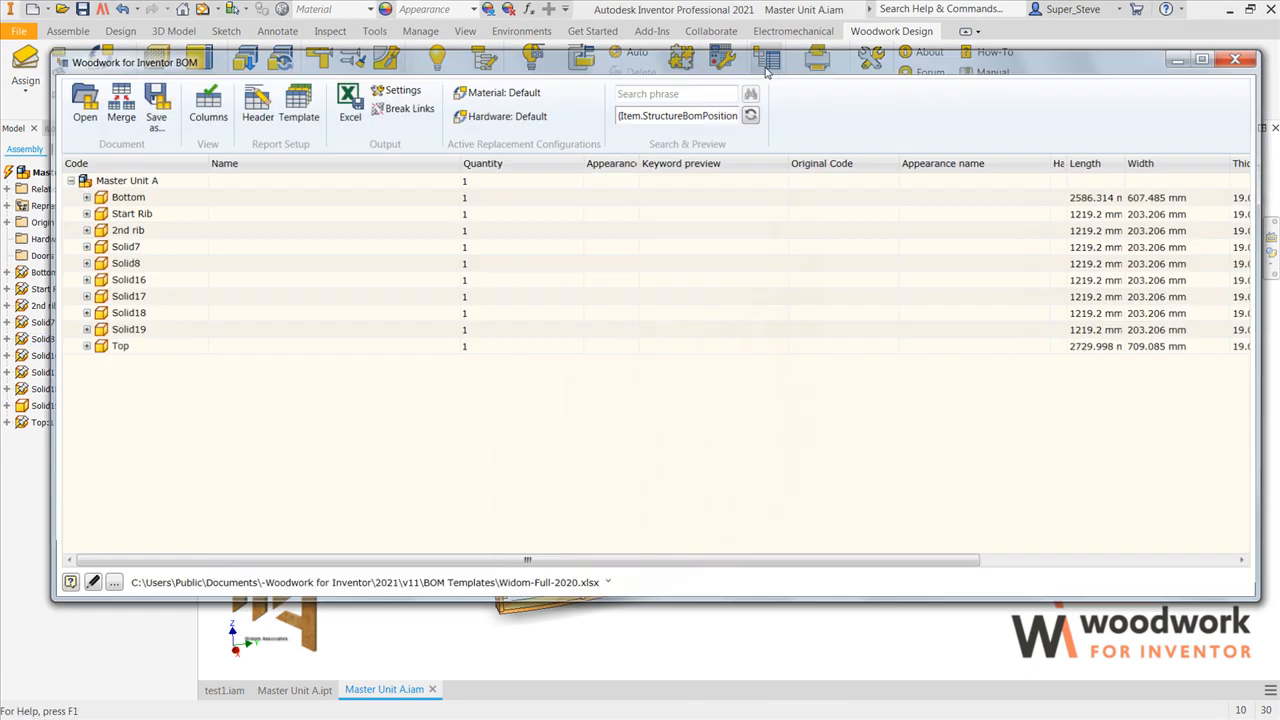
{"action": "left_click_drag", "start_coordinate": [829, 563], "coordinate": [799, 545]}
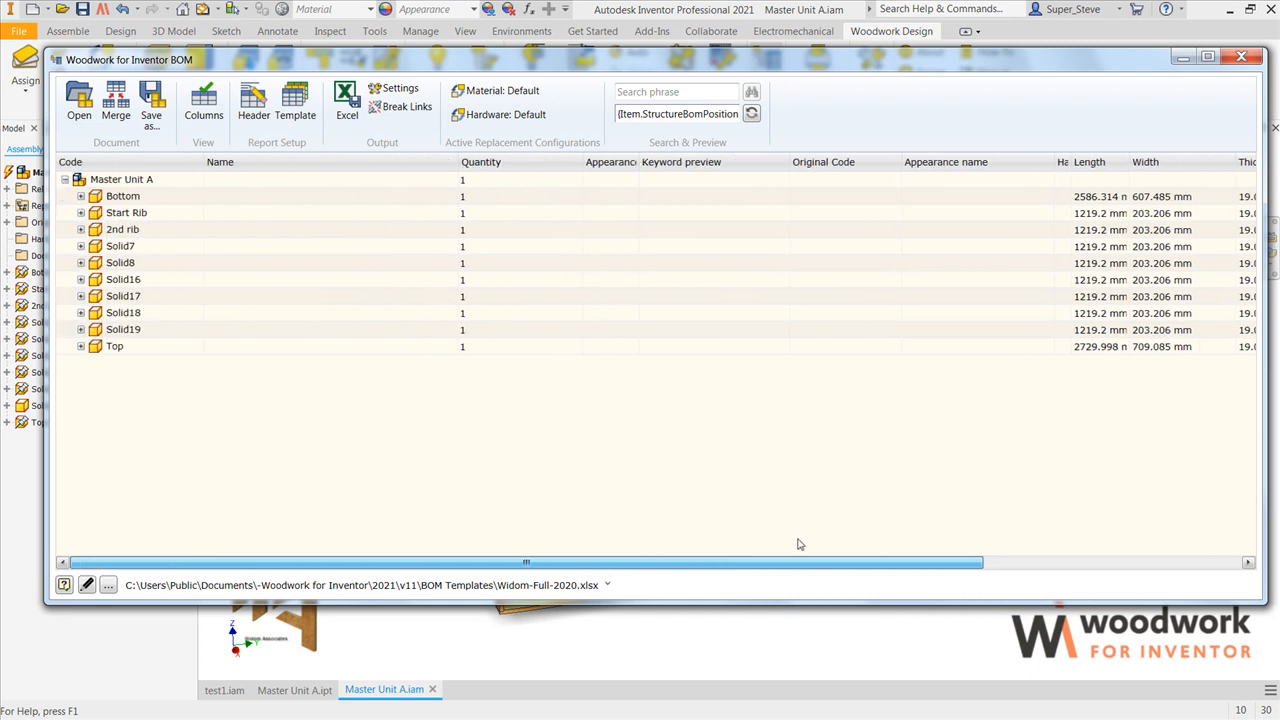
{"action": "left_click", "coordinate": [1241, 57]}
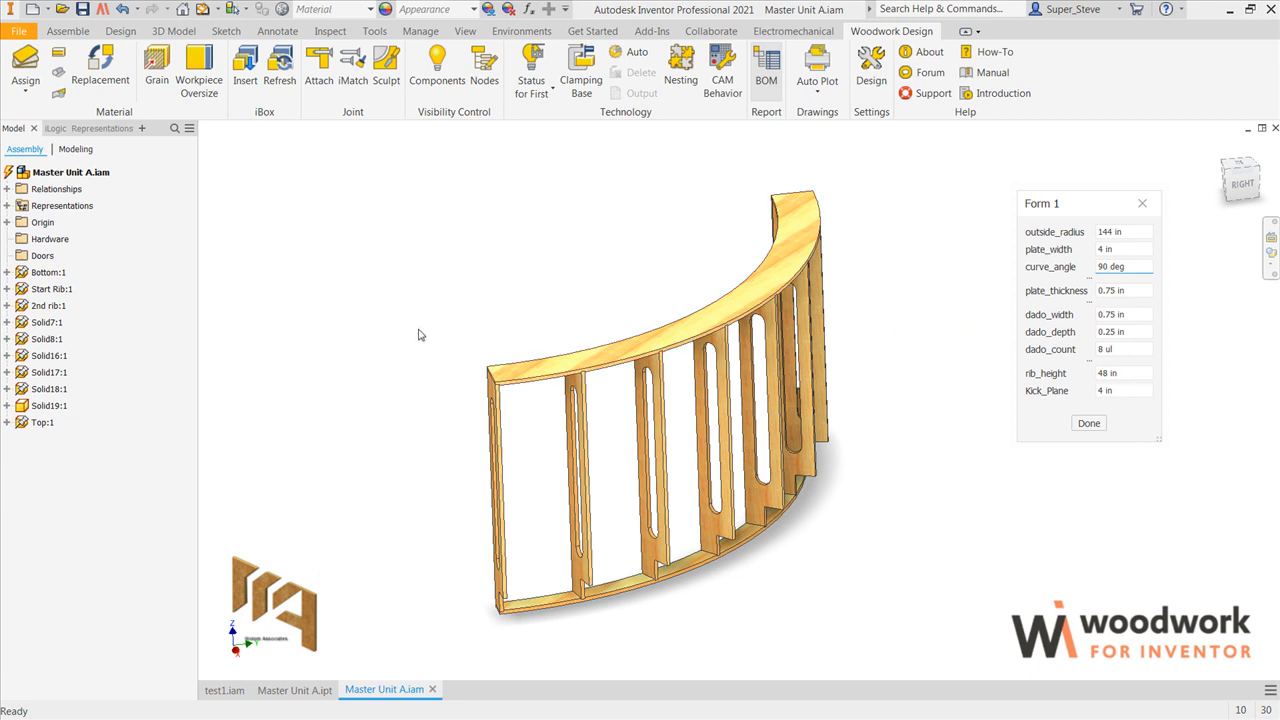
Step: Create an in-place component named "outside top skin" from Standard.ipt, with its sketch plane on the top plate's upper face
{"action": "left_click", "coordinate": [68, 31]}
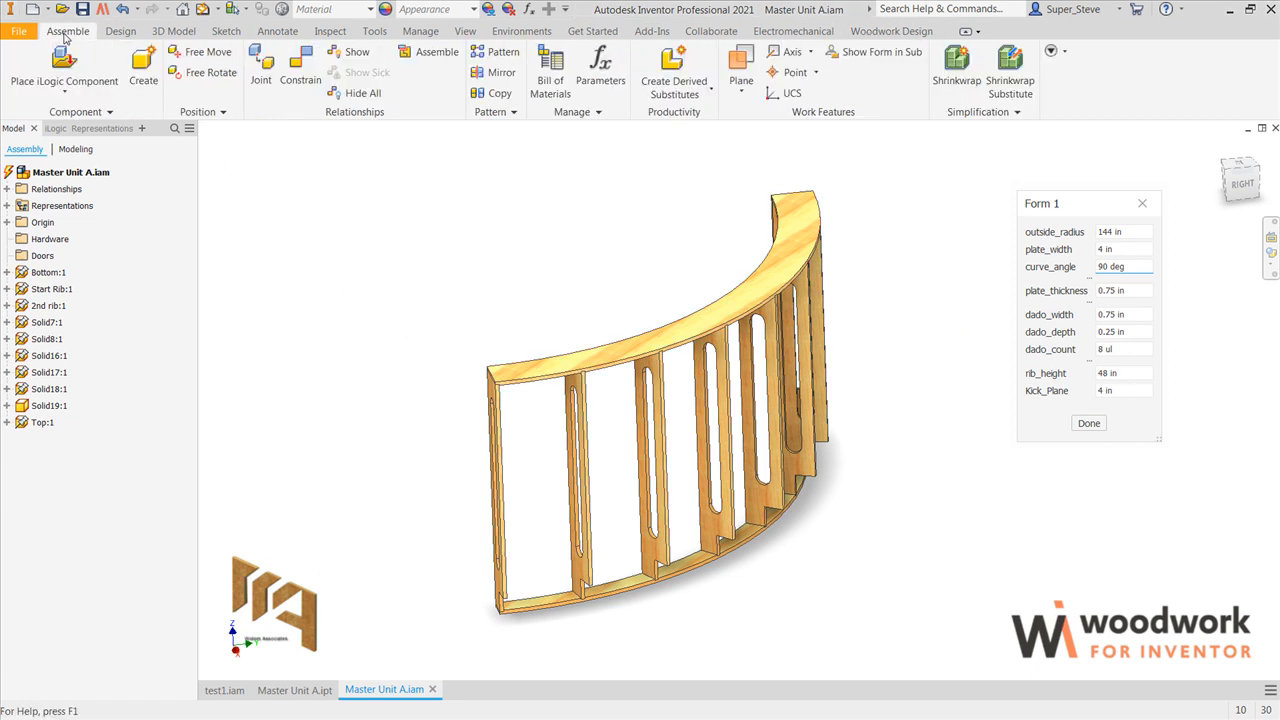
{"action": "left_click", "coordinate": [145, 70]}
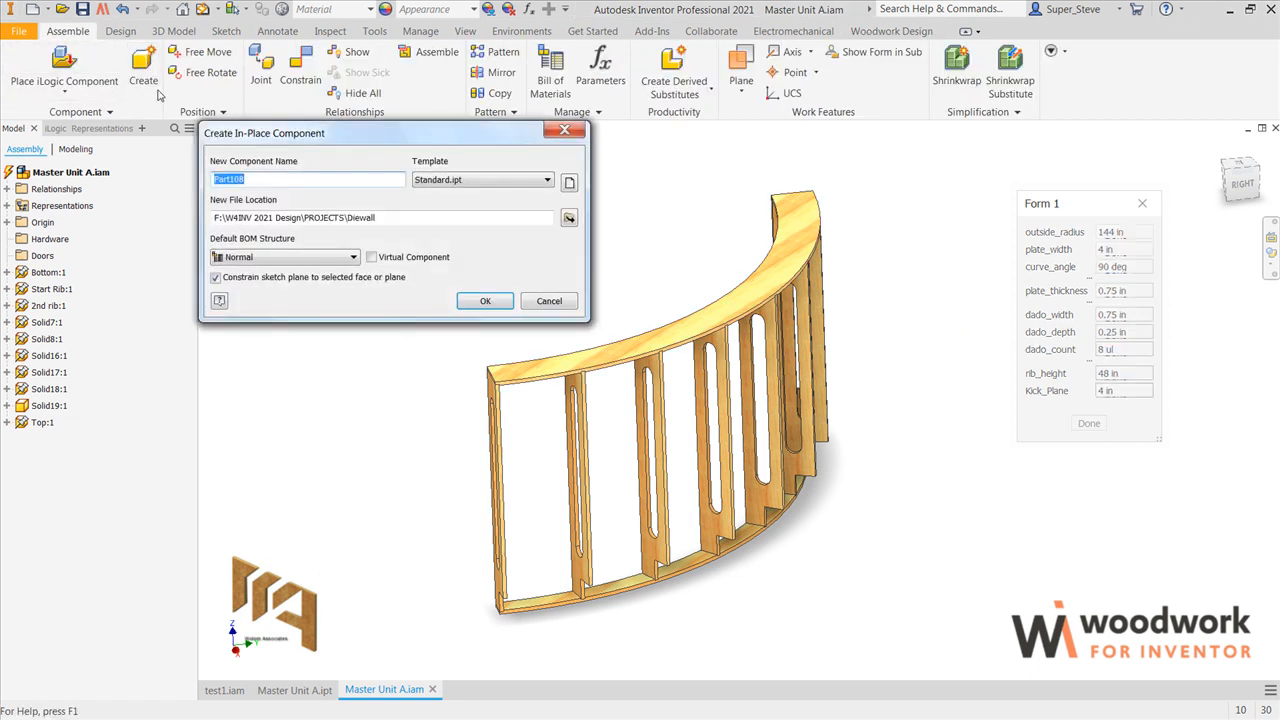
{"action": "type", "text": "outside top skin"}
{"action": "left_click", "coordinate": [485, 301]}
{"action": "scroll", "coordinate": [551, 368], "scroll_direction": "up", "scroll_amount": 3}
{"action": "left_click", "coordinate": [535, 370]}
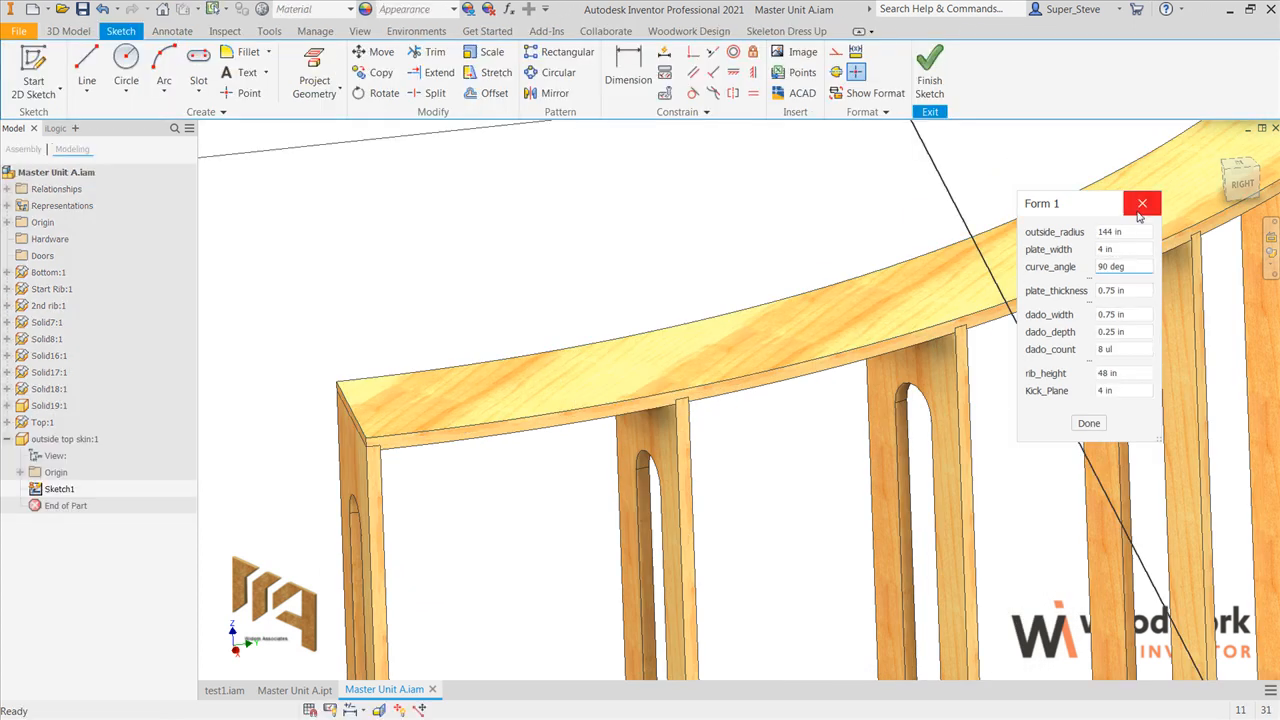
Step: Project the top plate's outer curved edge into the skin sketch and offset it outward by 0.5 in
{"action": "left_click", "coordinate": [1237, 167]}
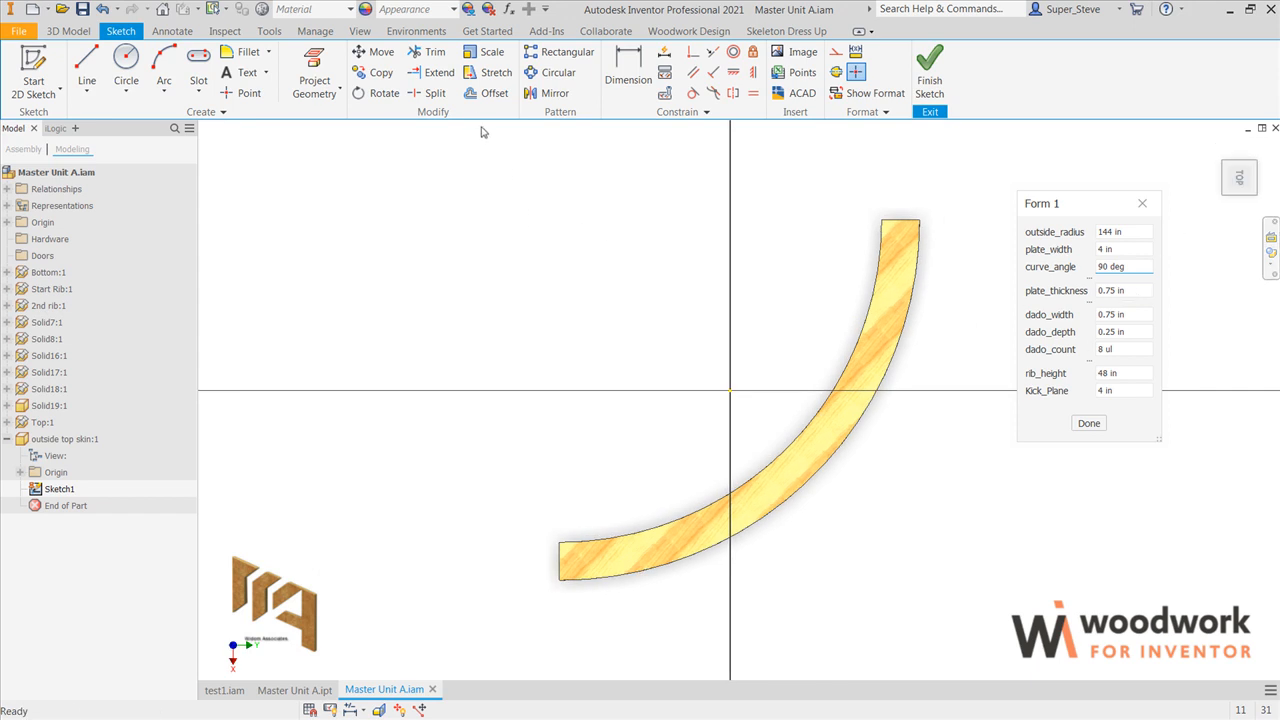
{"action": "left_click", "coordinate": [315, 68]}
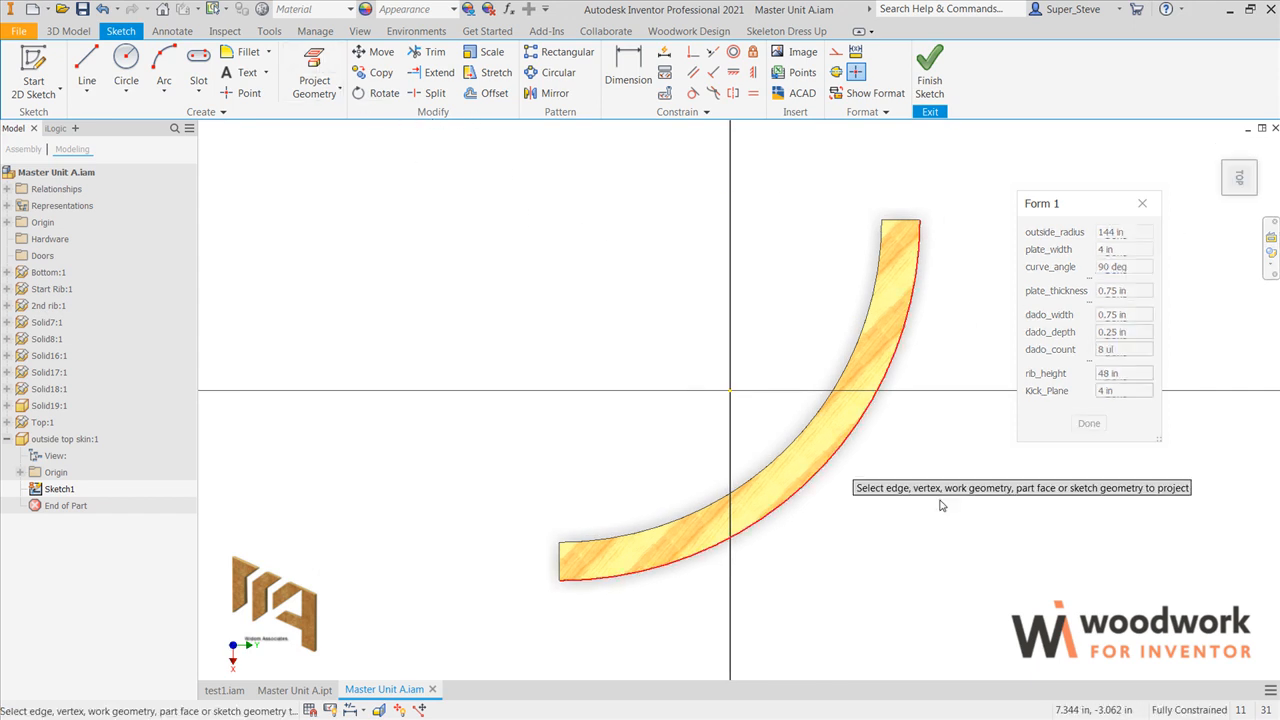
{"action": "left_click", "coordinate": [829, 478]}
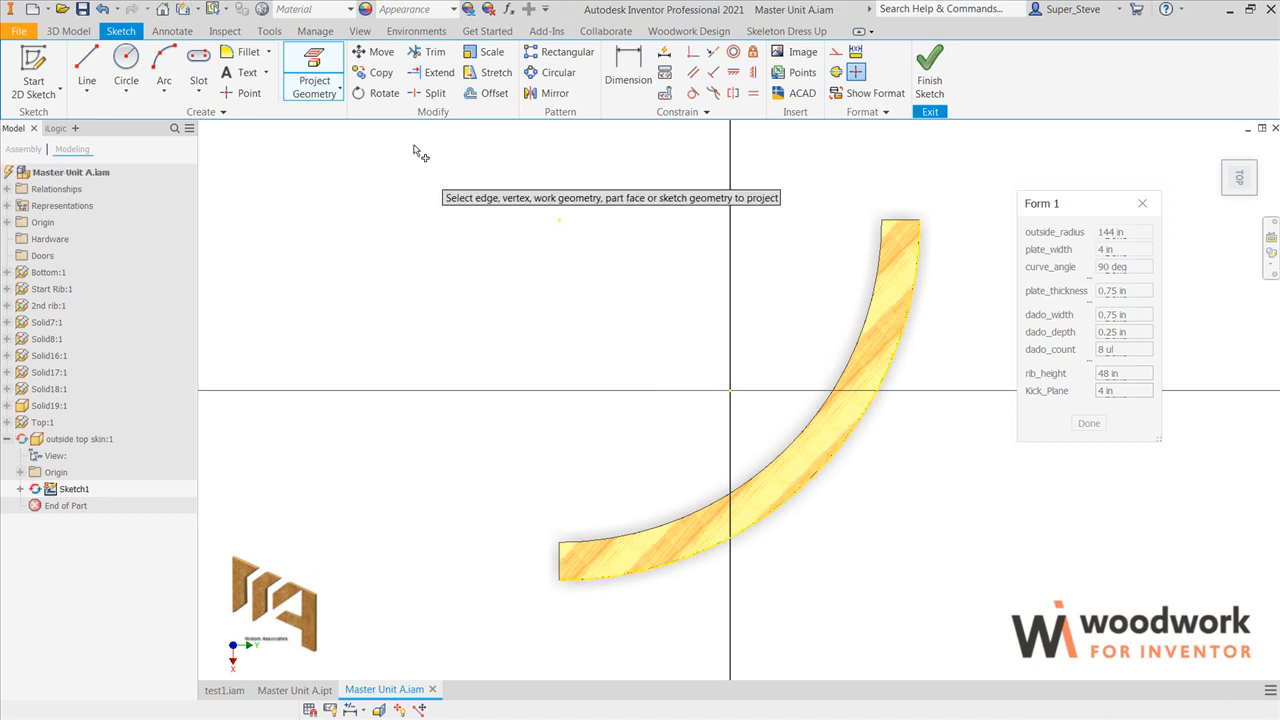
{"action": "left_click", "coordinate": [490, 93]}
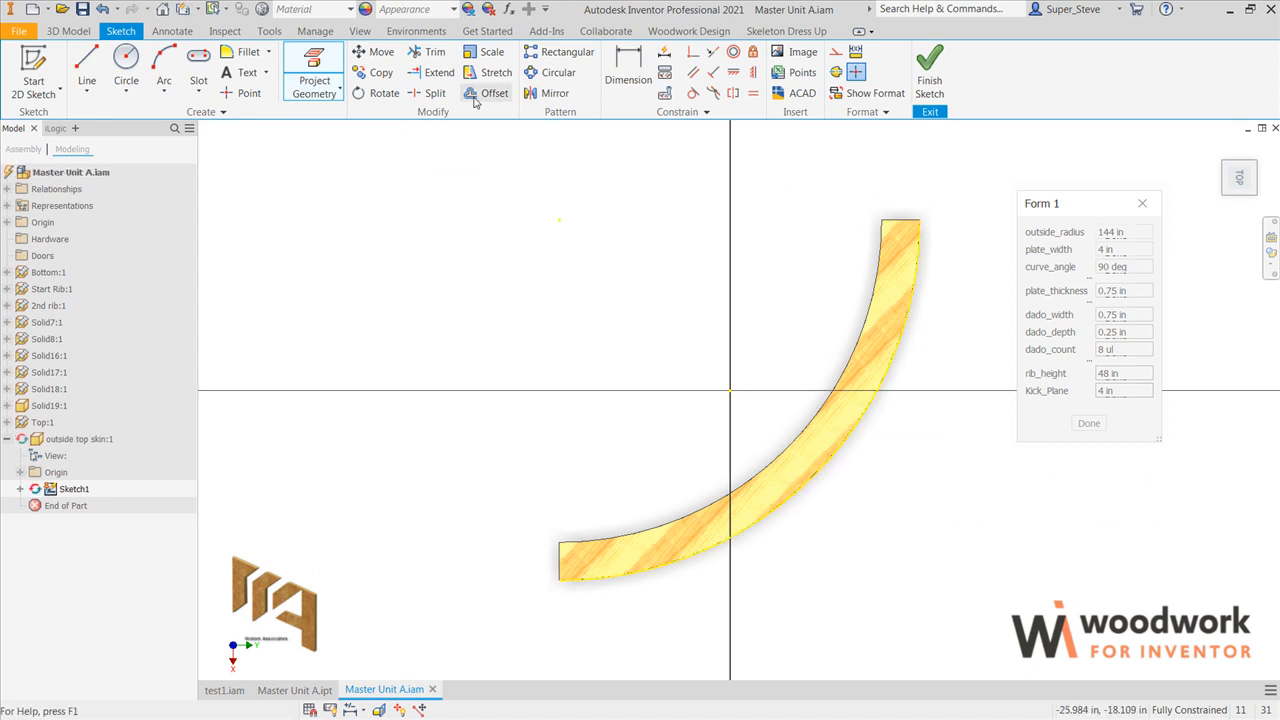
{"action": "left_click", "coordinate": [840, 462]}
{"action": "type", "text": ".5"}
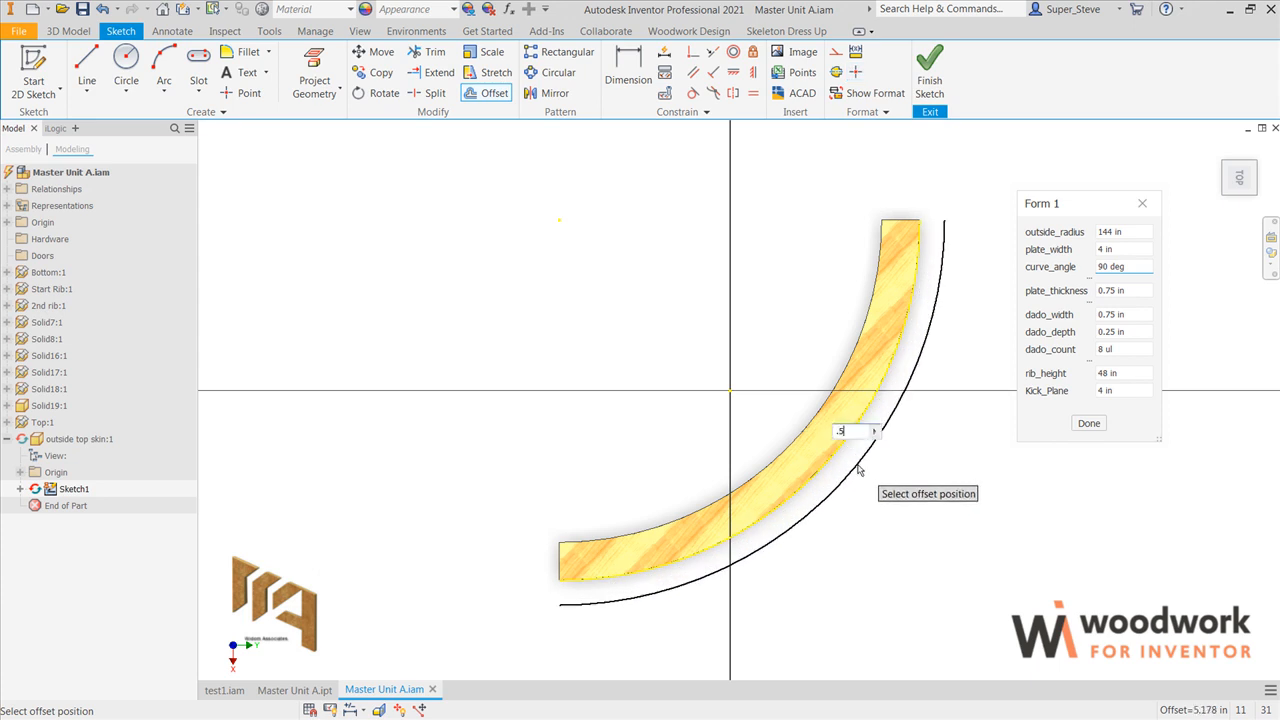
{"action": "key", "text": "Return"}
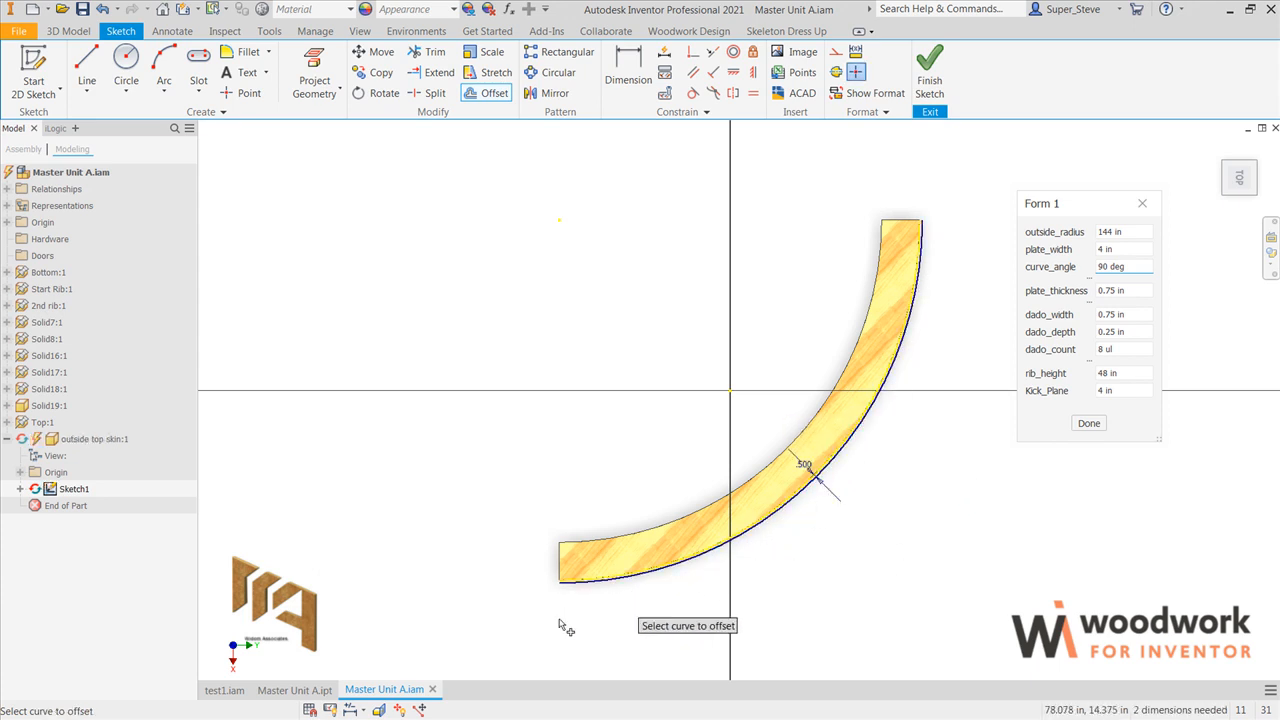
Step: Close the skin profile with short straight lines joining the projected and offset arcs at both ends
{"action": "scroll", "coordinate": [580, 605], "scroll_direction": "up", "scroll_amount": 5}
{"action": "scroll", "coordinate": [528, 572], "scroll_direction": "up", "scroll_amount": 3}
{"action": "key", "text": "l"}
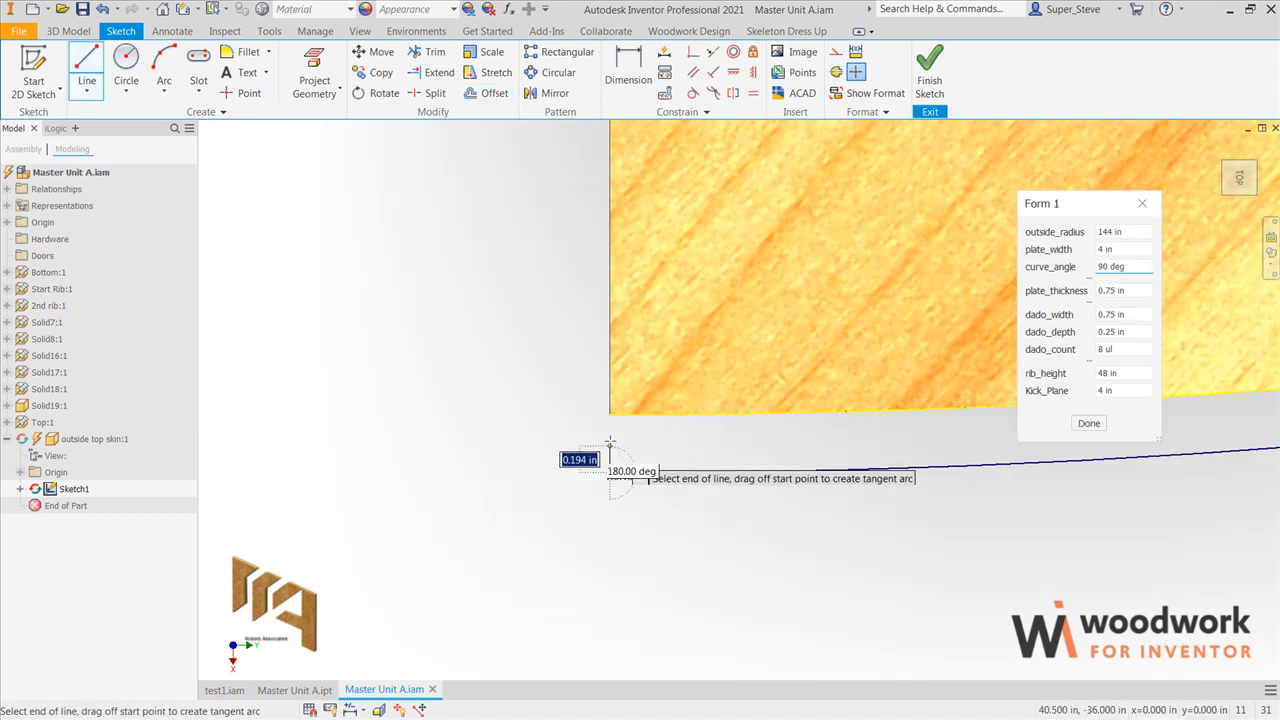
{"action": "left_click", "coordinate": [610, 413]}
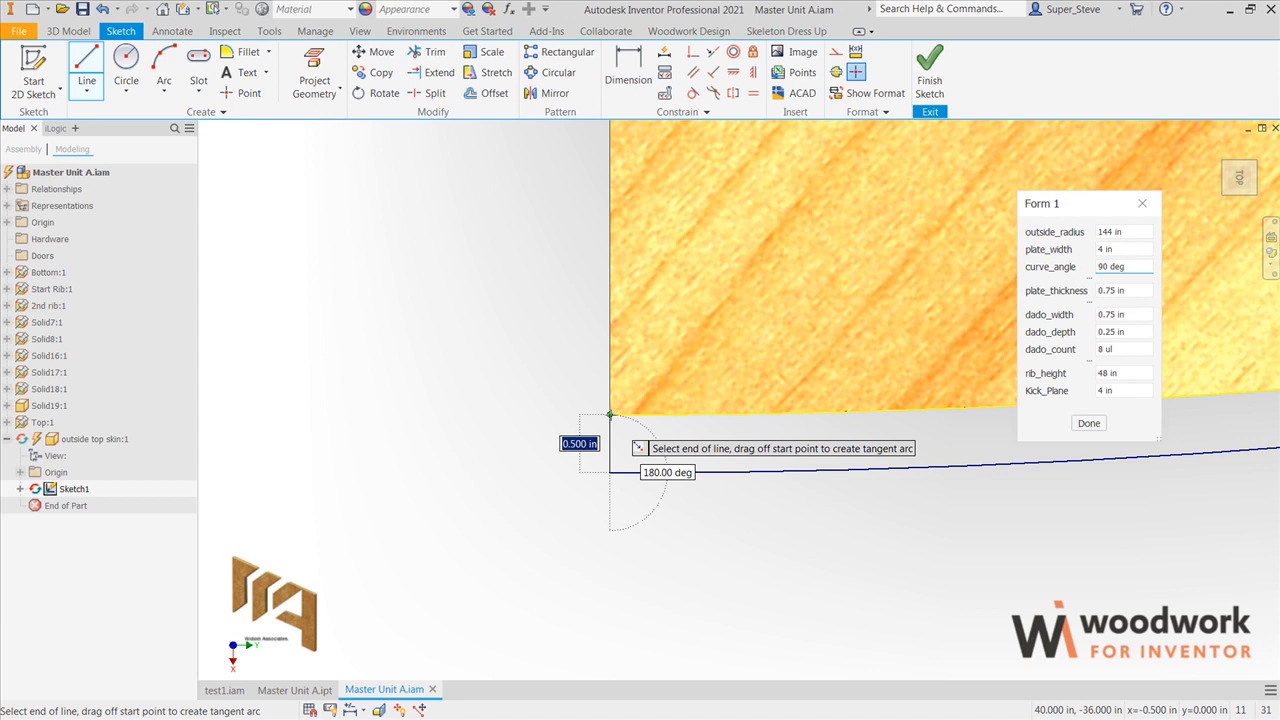
{"action": "key", "text": "Escape"}
{"action": "scroll", "coordinate": [617, 490], "scroll_direction": "down", "scroll_amount": 5}
{"action": "middle_click_drag", "start_coordinate": [874, 329], "coordinate": [763, 568]}
{"action": "scroll", "coordinate": [876, 343], "scroll_direction": "up", "scroll_amount": 6}
{"action": "middle_click_drag", "start_coordinate": [962, 366], "coordinate": [624, 357]}
{"action": "left_click", "coordinate": [733, 413]}
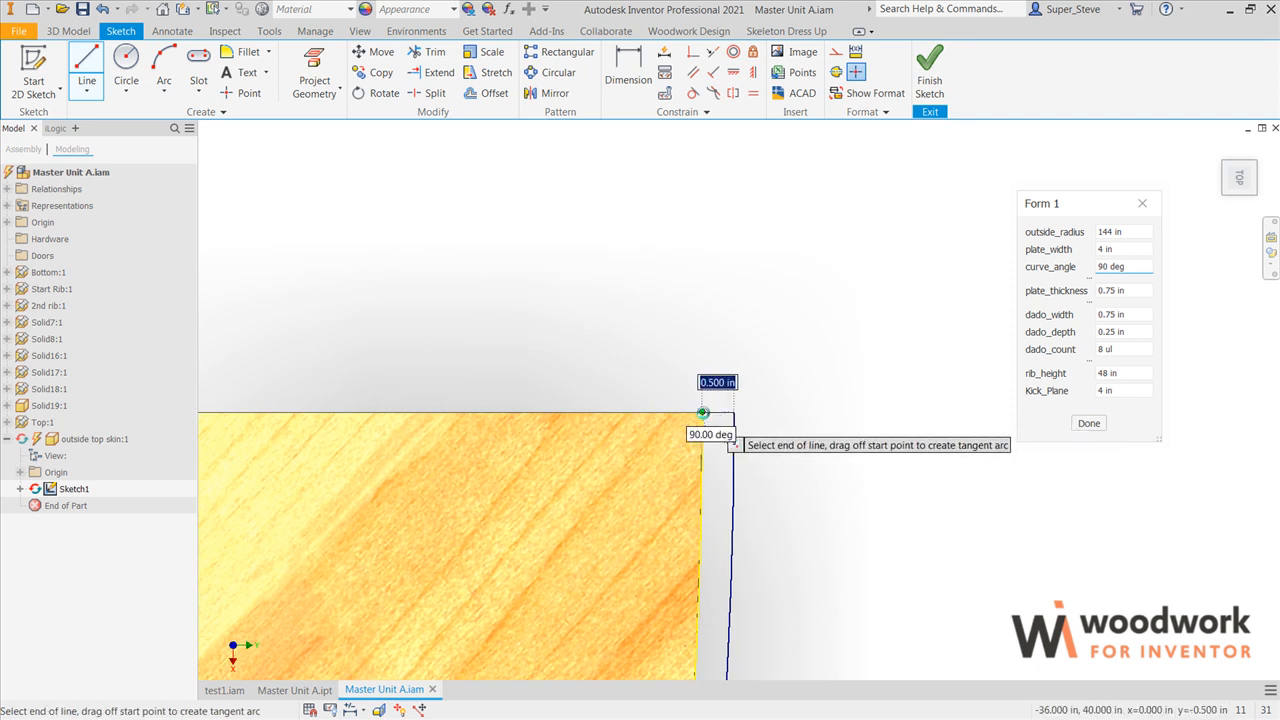
{"action": "left_click", "coordinate": [702, 412]}
{"action": "scroll", "coordinate": [798, 419], "scroll_direction": "down", "scroll_amount": 8}
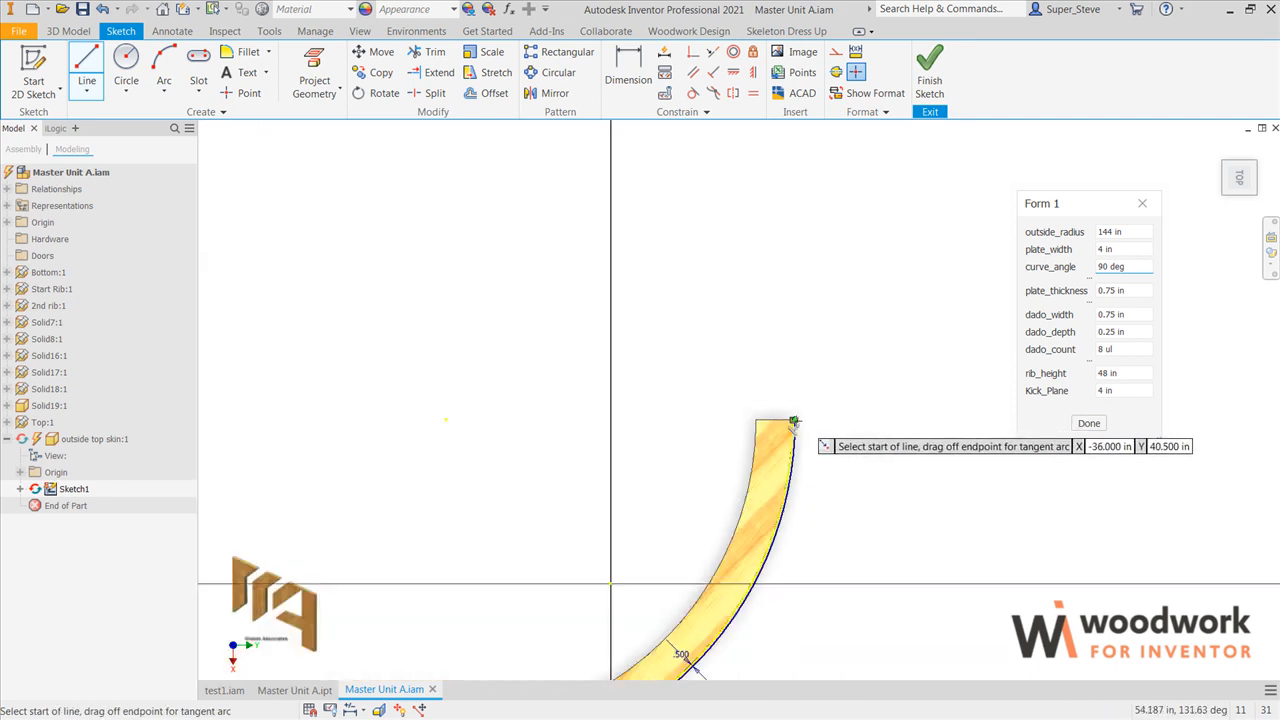
Step: Extrude the top skin profile downward, ending at the horizontal face of a rib's kick notch
{"action": "scroll", "coordinate": [793, 421], "scroll_direction": "down", "scroll_amount": 3}
{"action": "key", "text": "F4"}
{"action": "left_click_drag", "start_coordinate": [796, 472], "coordinate": [746, 243]}
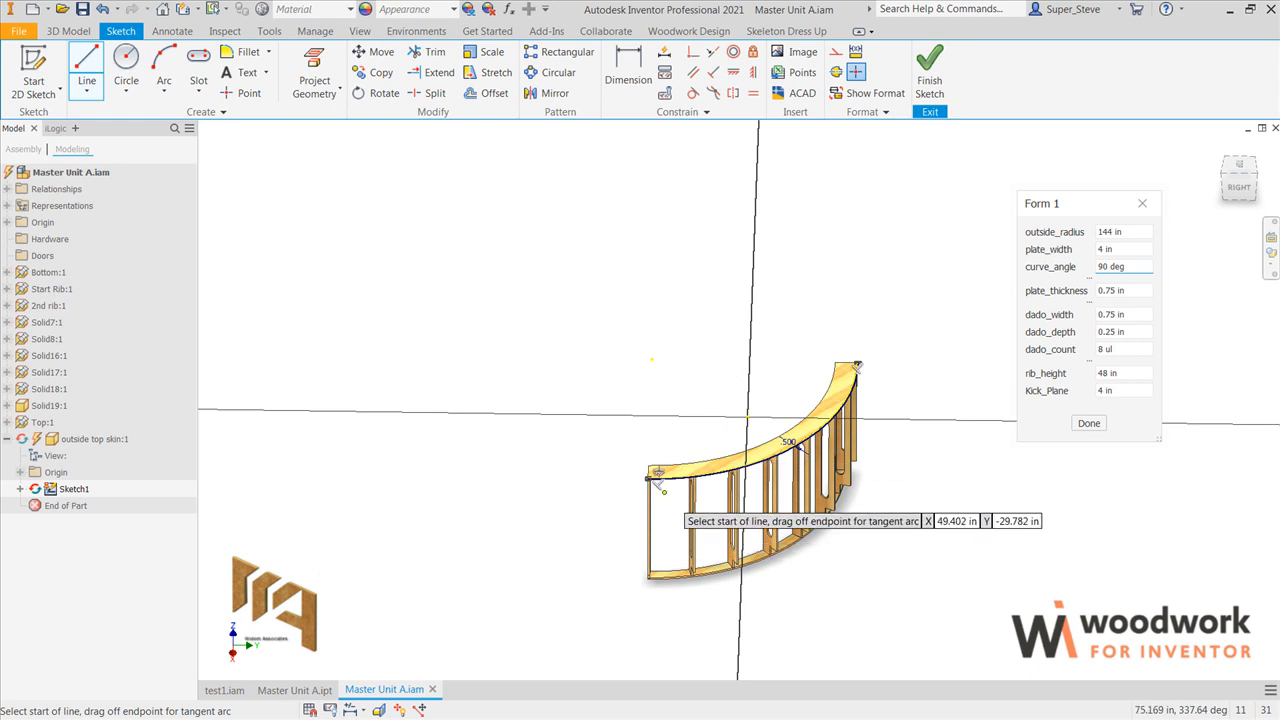
{"action": "scroll", "coordinate": [662, 491], "scroll_direction": "up", "scroll_amount": 5}
{"action": "key", "text": "e"}
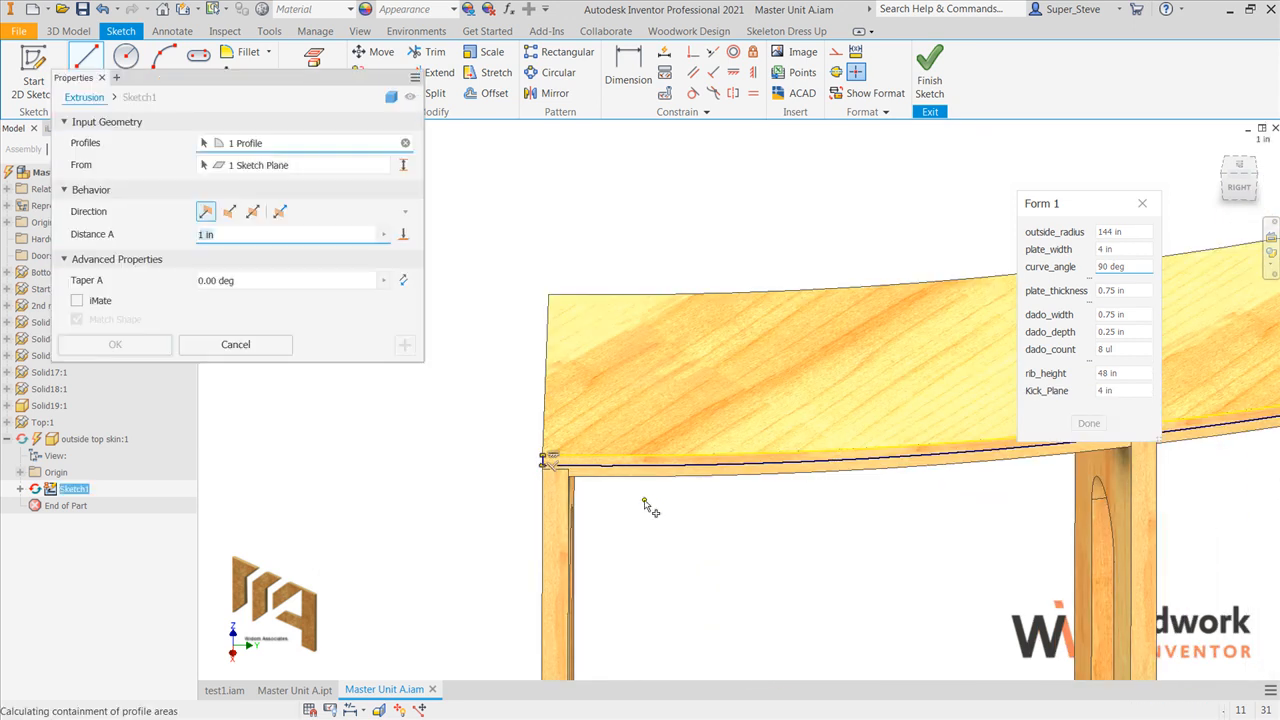
{"action": "left_click", "coordinate": [403, 234]}
{"action": "scroll", "coordinate": [645, 510], "scroll_direction": "down", "scroll_amount": 5}
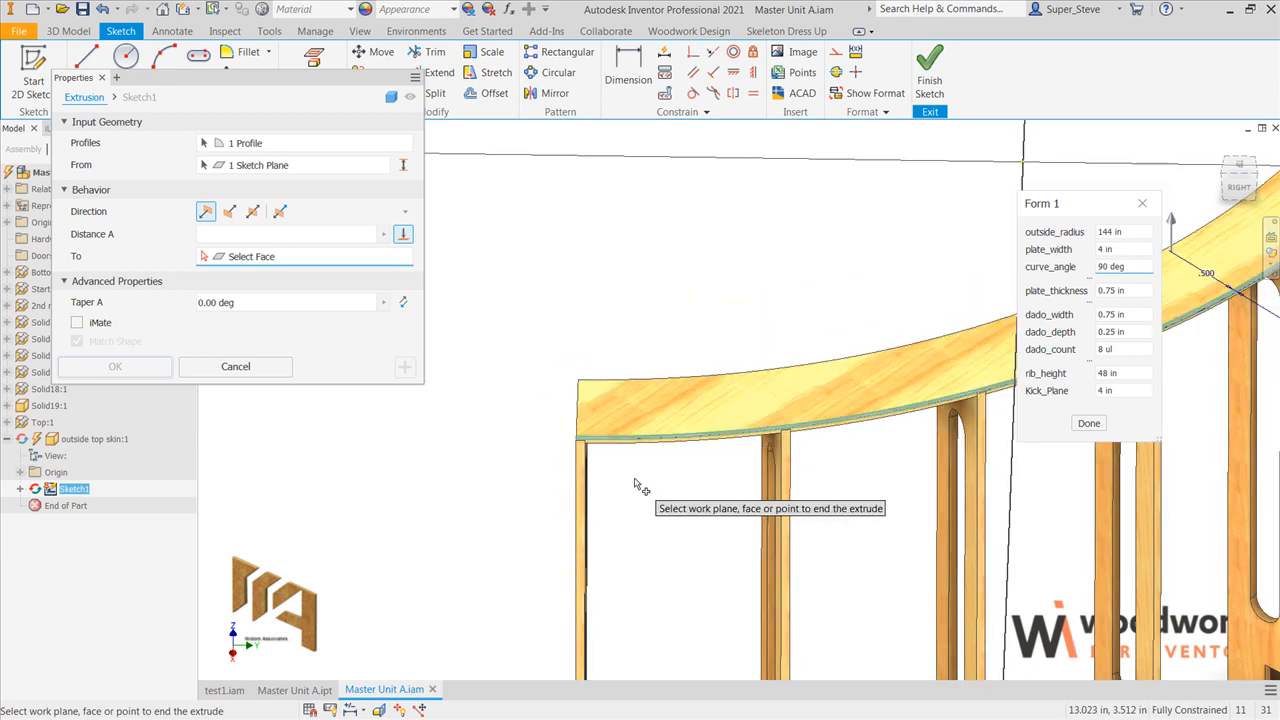
{"action": "scroll", "coordinate": [630, 628], "scroll_direction": "up", "scroll_amount": 5}
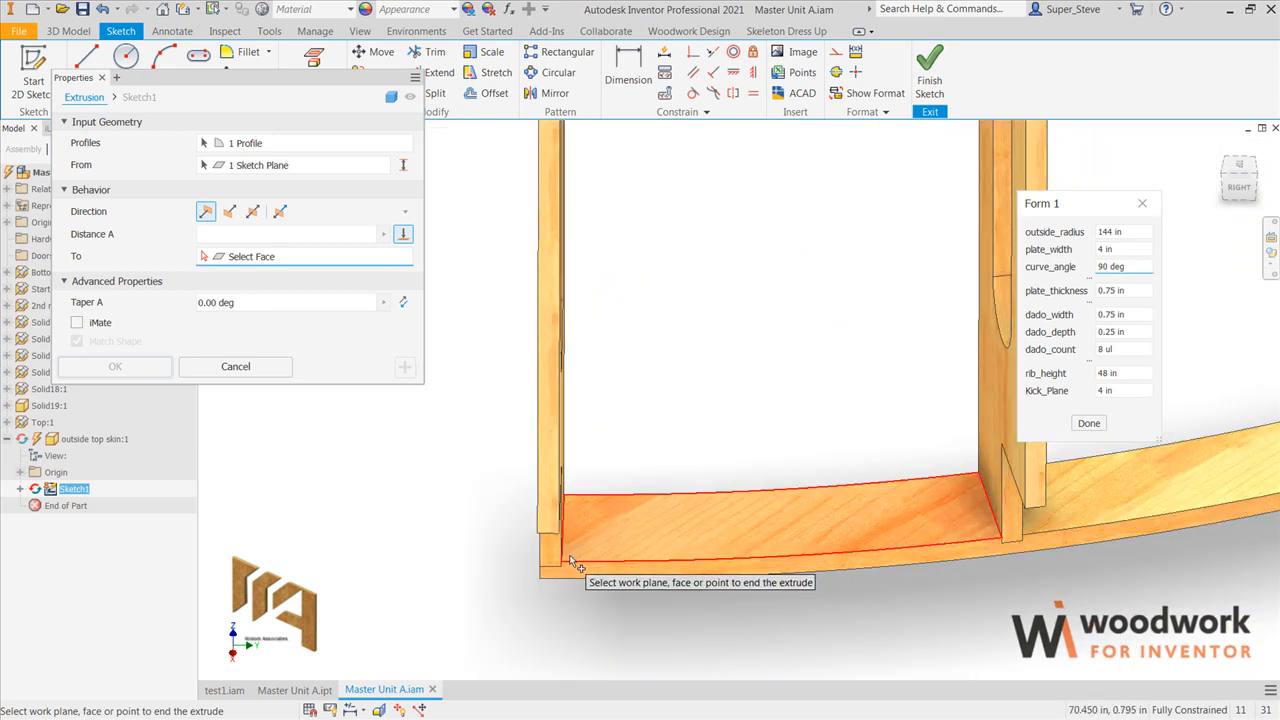
{"action": "scroll", "coordinate": [534, 540], "scroll_direction": "up", "scroll_amount": 2}
{"action": "scroll", "coordinate": [629, 561], "scroll_direction": "down", "scroll_amount": 5}
{"action": "key", "text": "F4"}
{"action": "middle_click_drag", "start_coordinate": [762, 481], "coordinate": [773, 621], "text": "shift"}
{"action": "key", "text": "F4"}
{"action": "middle_click_drag", "start_coordinate": [773, 478], "coordinate": [760, 648], "text": "shift"}
{"action": "middle_click_drag", "start_coordinate": [817, 426], "coordinate": [782, 310], "text": "shift"}
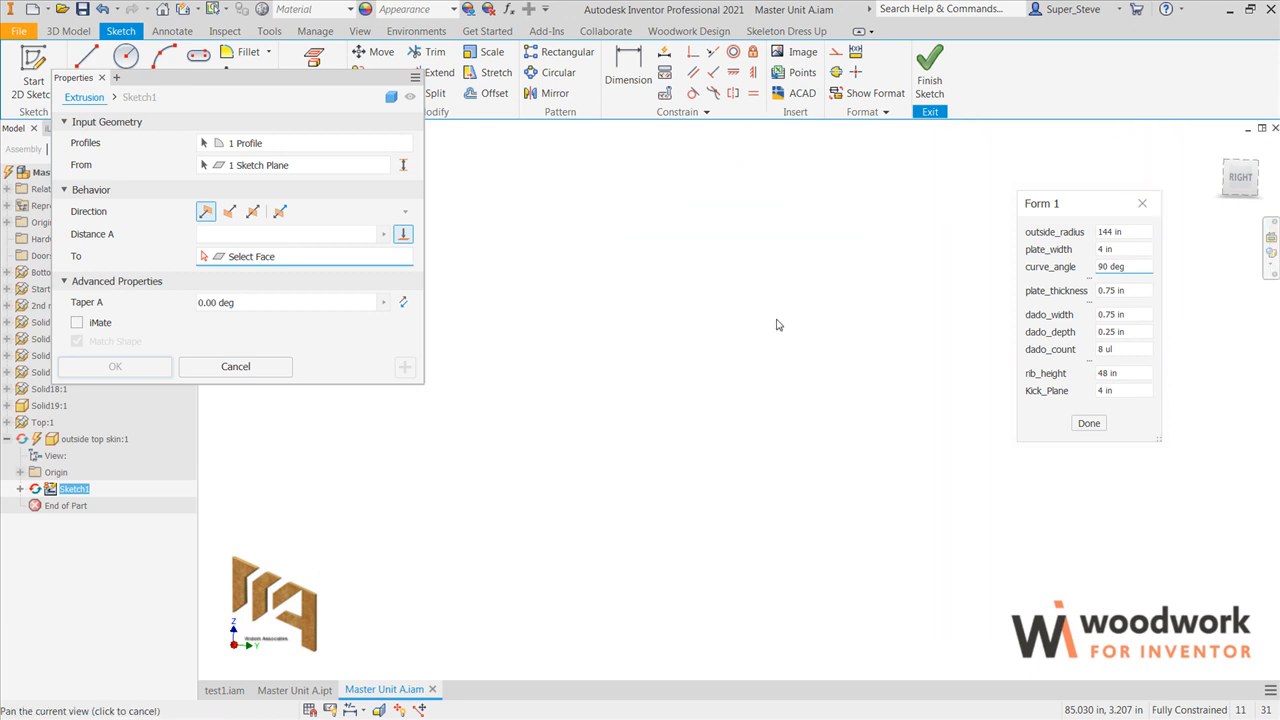
{"action": "right_click", "coordinate": [780, 370]}
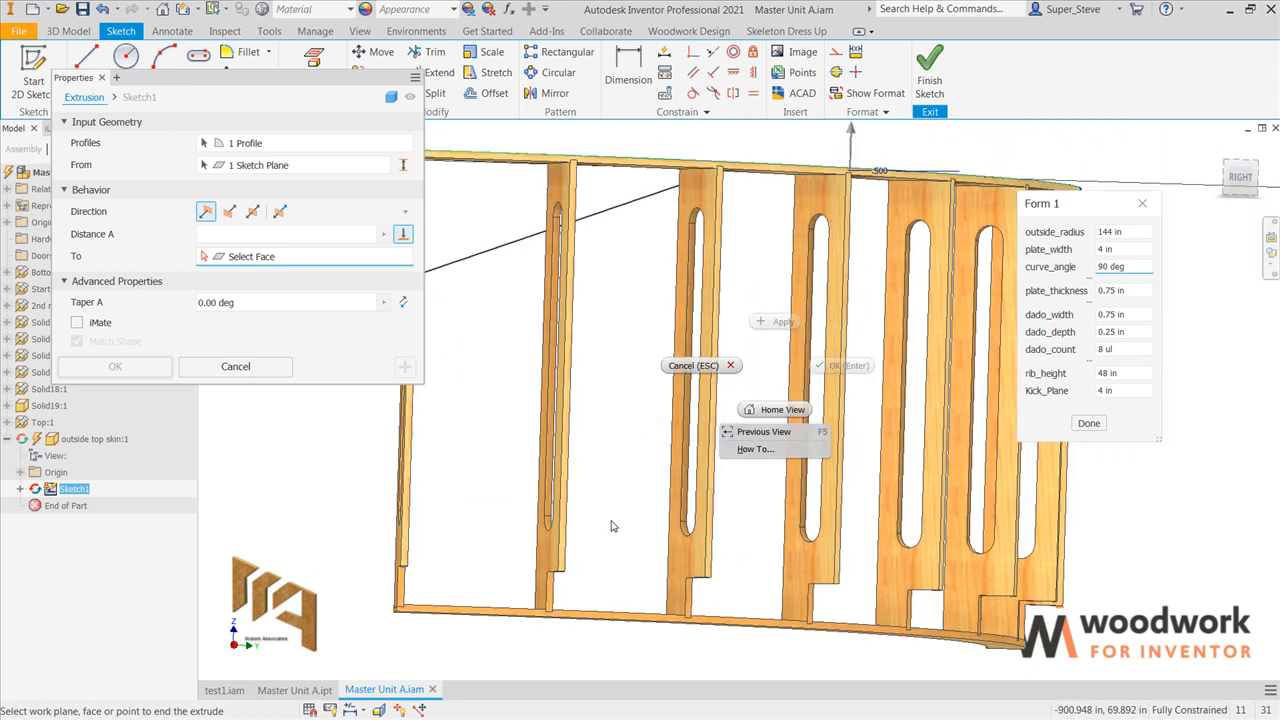
{"action": "scroll", "coordinate": [400, 576], "scroll_direction": "down", "scroll_amount": 5}
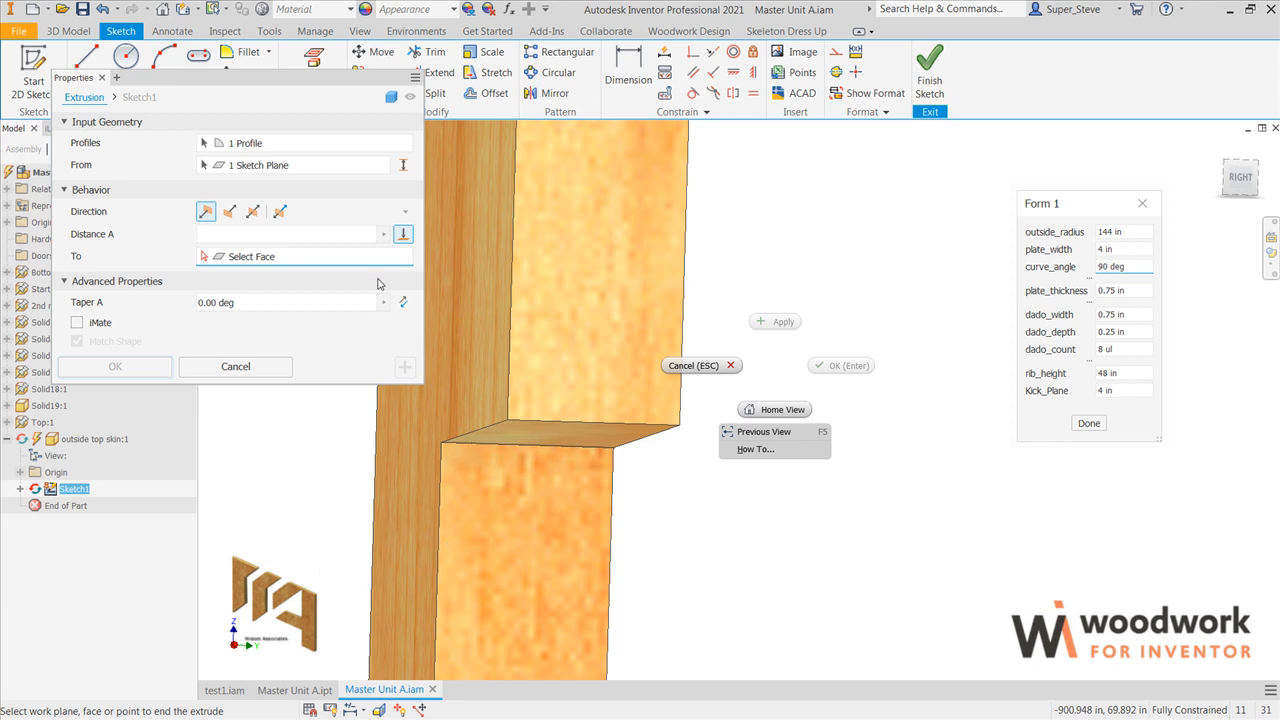
{"action": "left_click", "coordinate": [540, 429]}
{"action": "scroll", "coordinate": [581, 446], "scroll_direction": "up", "scroll_amount": 10}
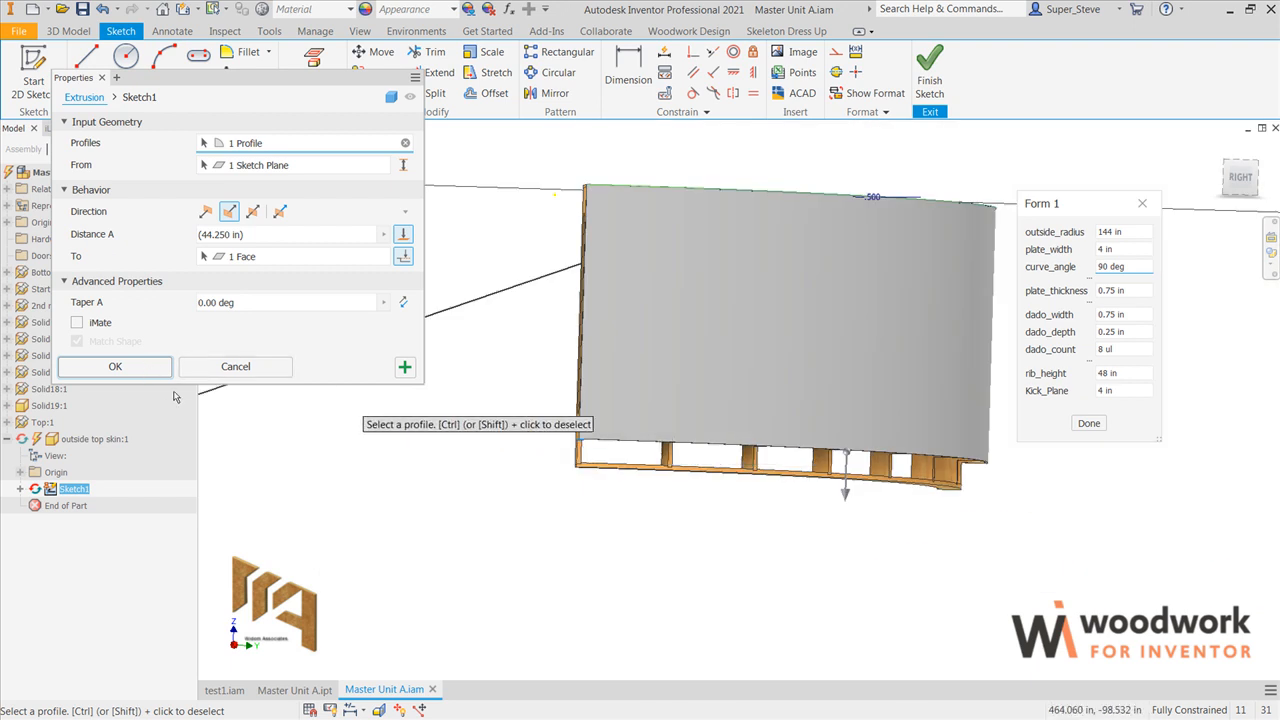
{"action": "left_click", "coordinate": [115, 367]}
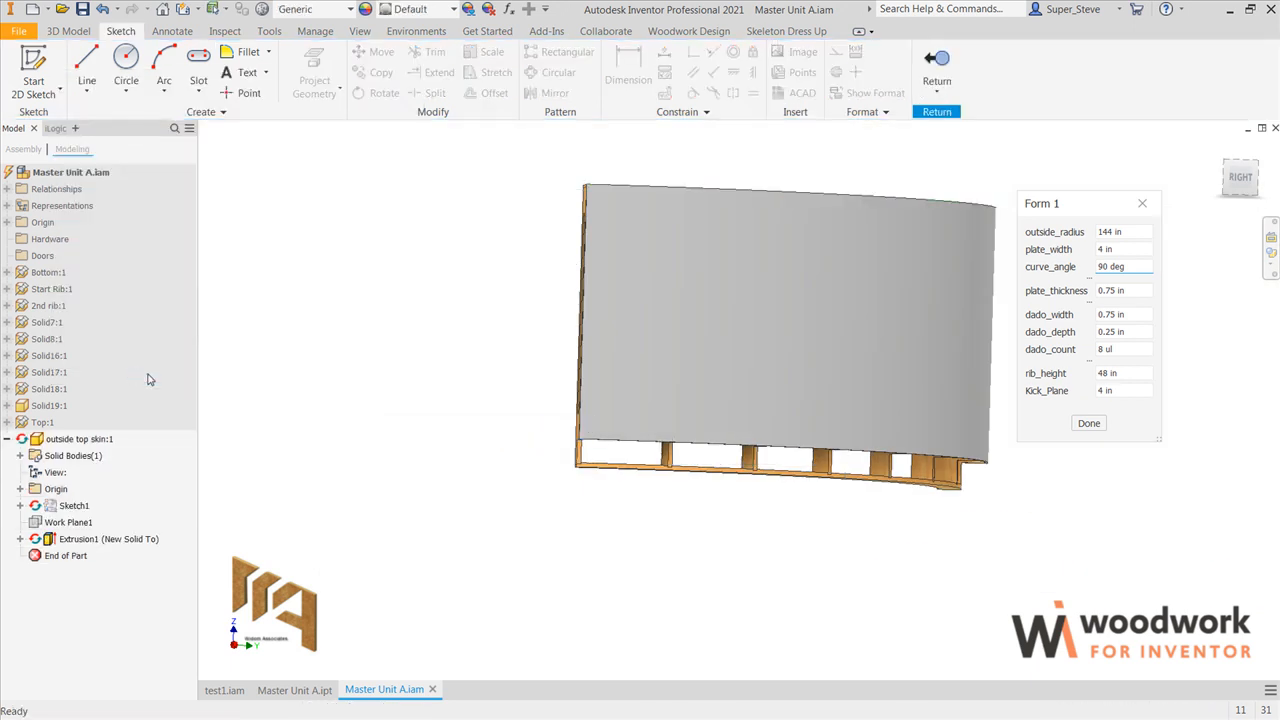
Step: Return to the assembly and create an in-place component named "bottom outside skin" from Standard.ipt, sketching on the bottom plate's underside
{"action": "middle_click_drag", "start_coordinate": [565, 449], "coordinate": [496, 504]}
{"action": "key", "text": "F4"}
{"action": "left_click_drag", "start_coordinate": [712, 466], "coordinate": [628, 225]}
{"action": "scroll", "coordinate": [448, 326], "scroll_direction": "up", "scroll_amount": 4}
{"action": "middle_click_drag", "start_coordinate": [446, 335], "coordinate": [443, 438]}
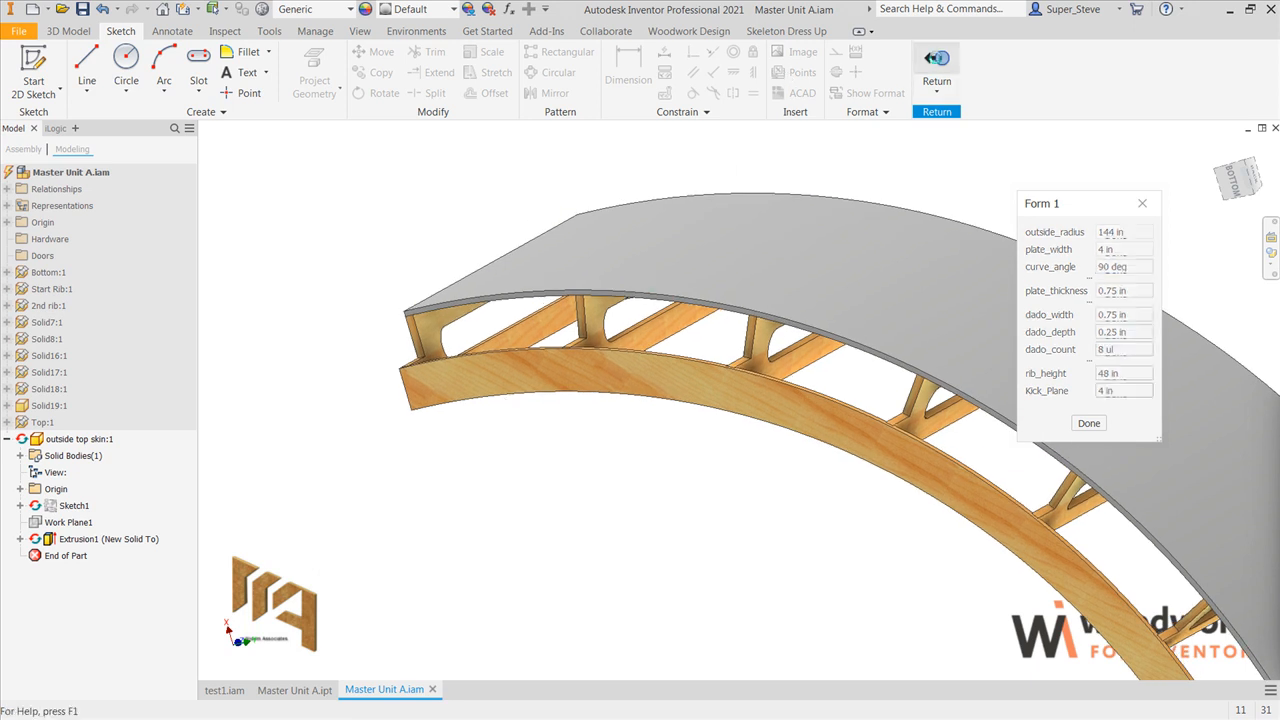
{"action": "left_click", "coordinate": [936, 62]}
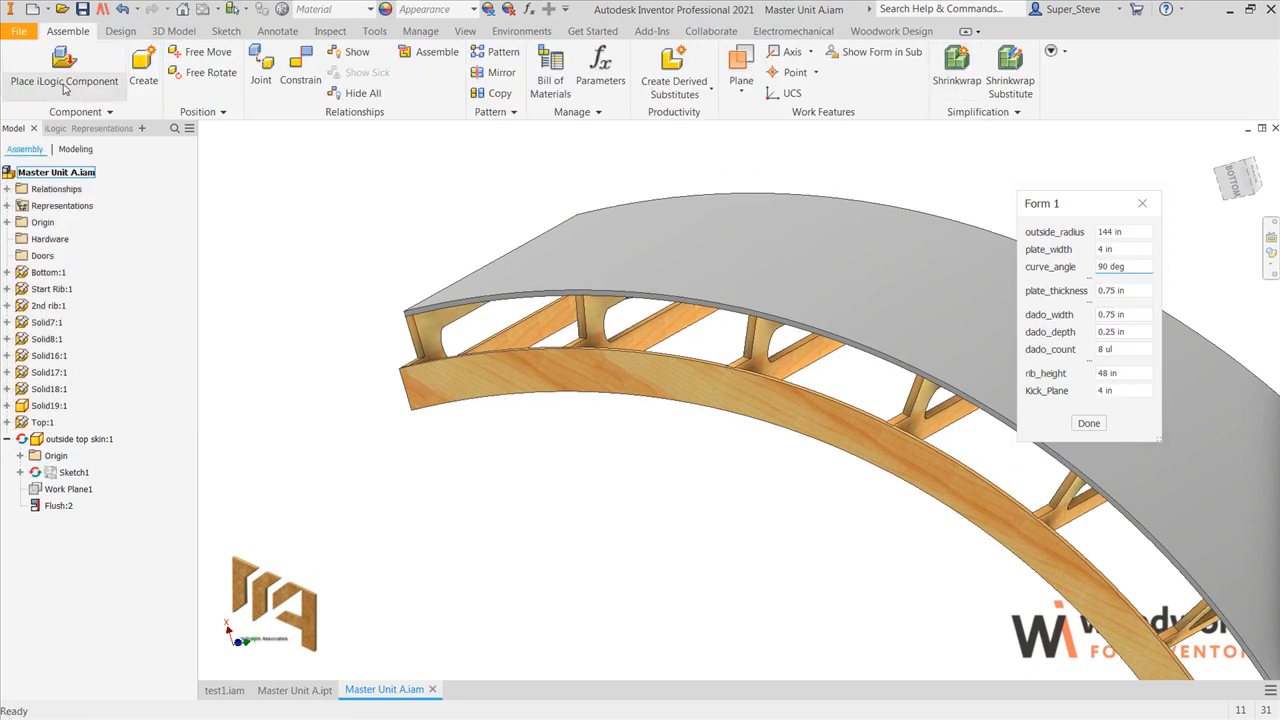
{"action": "left_click", "coordinate": [143, 68]}
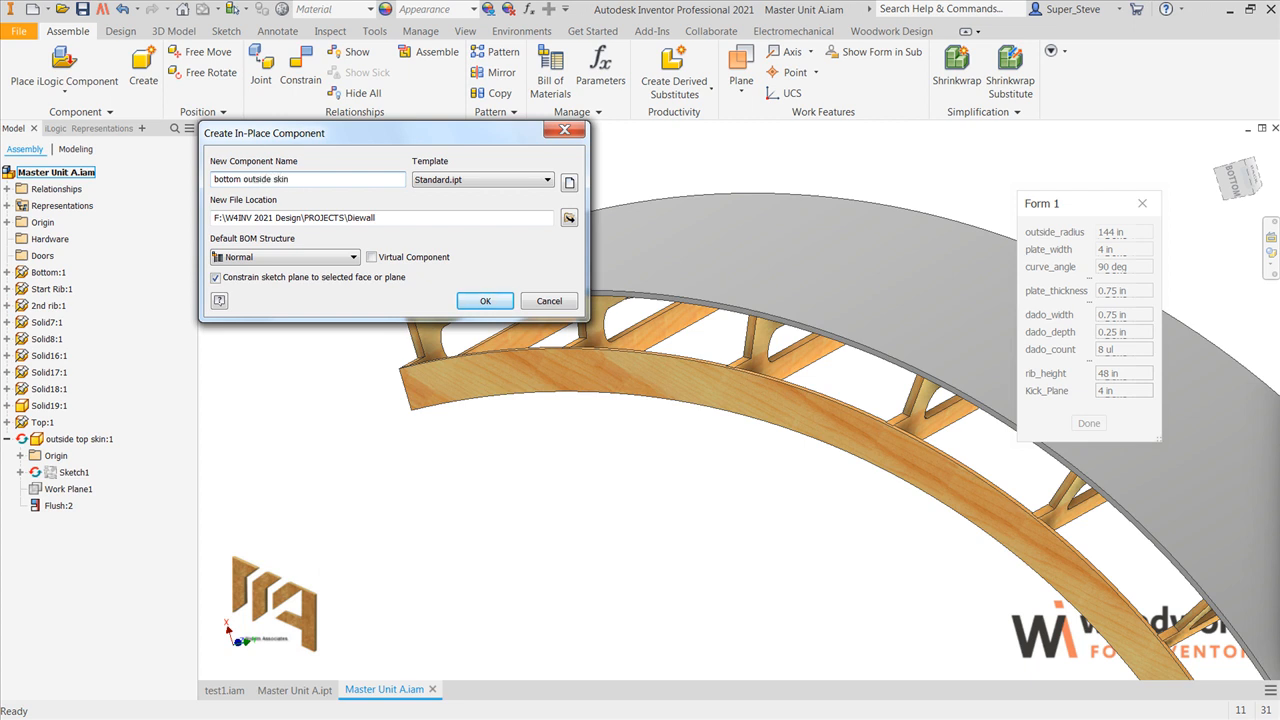
{"action": "left_click", "coordinate": [480, 300]}
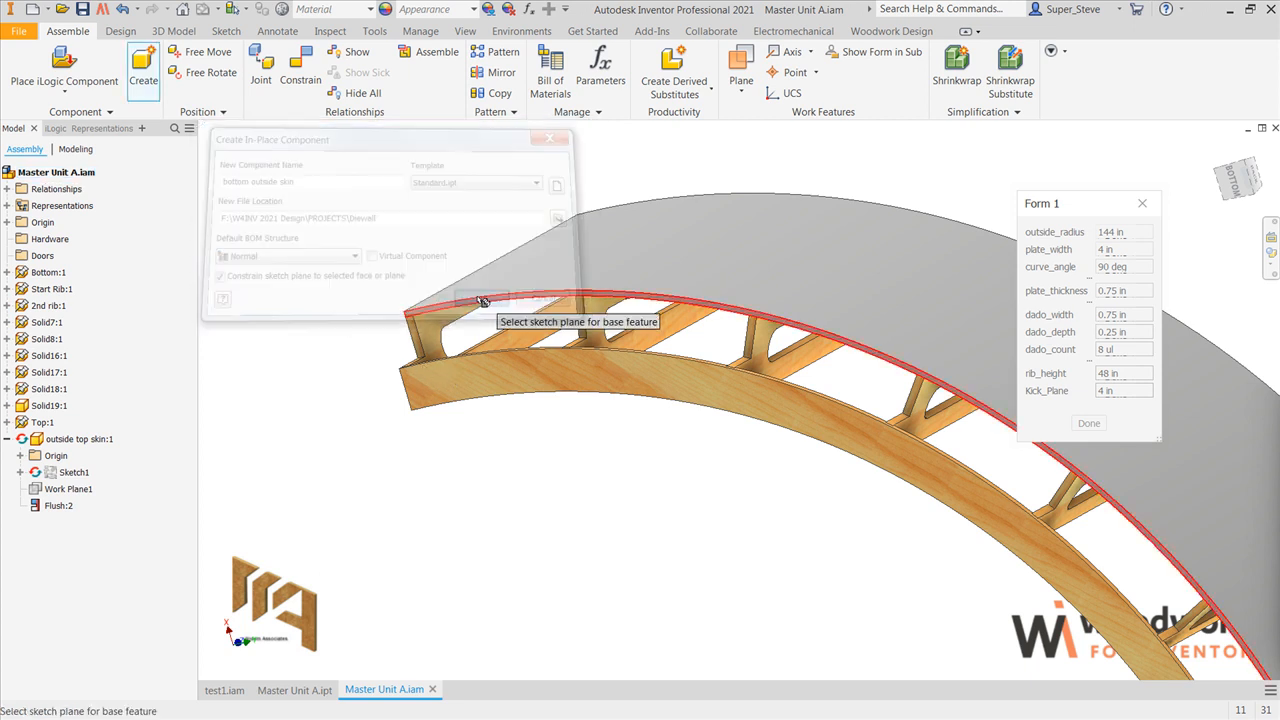
{"action": "left_click", "coordinate": [480, 398]}
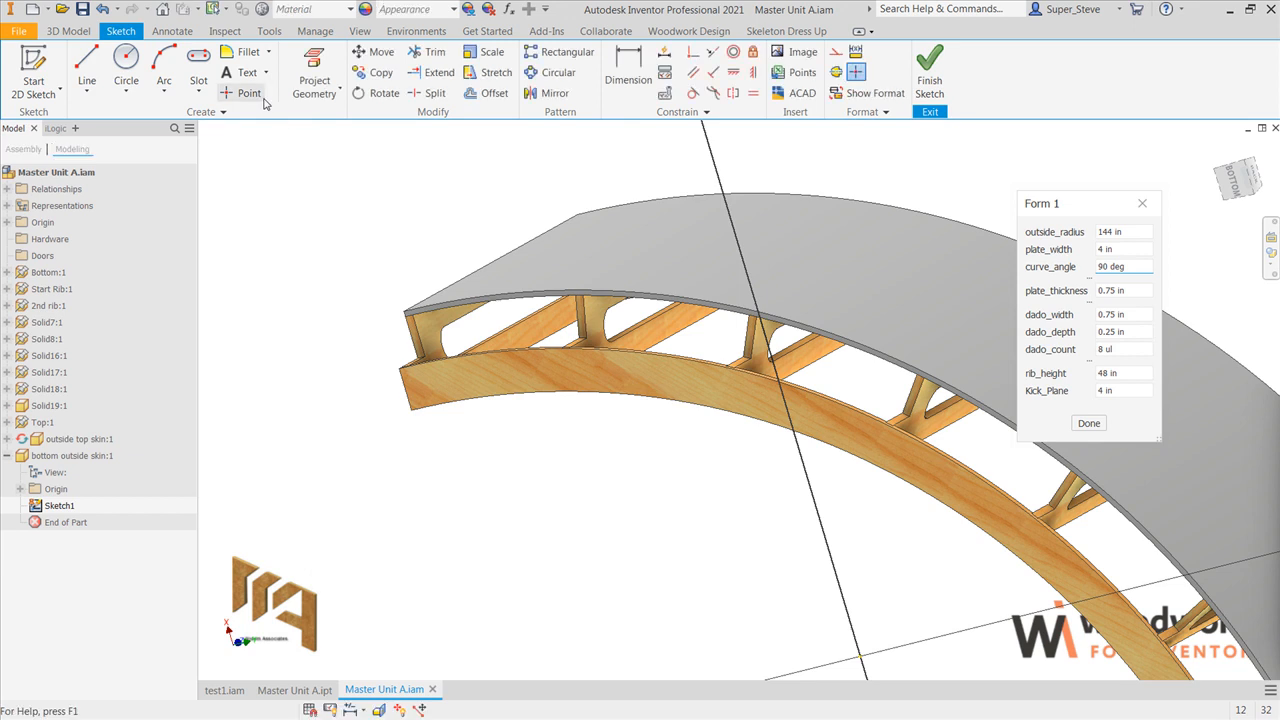
Step: Project the bottom plate's outer curved edge into the sketch and offset it outward by about 1.1 in
{"action": "left_click", "coordinate": [305, 95]}
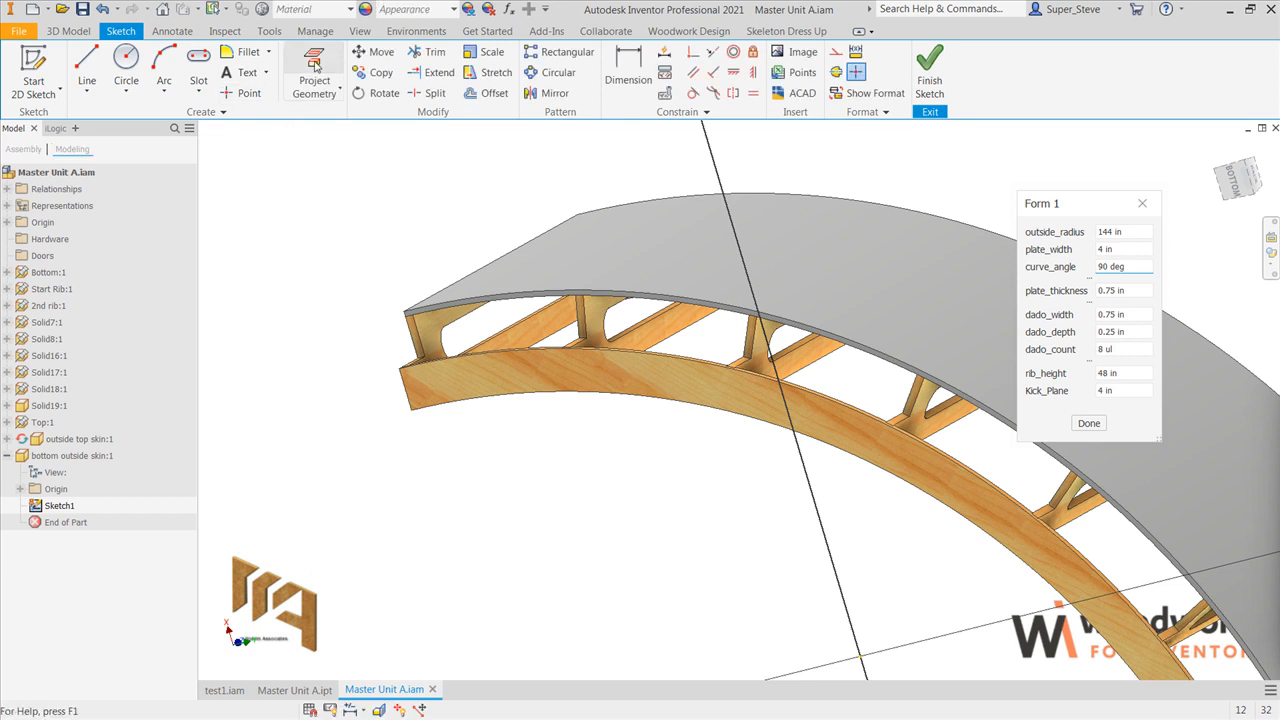
{"action": "left_click", "coordinate": [501, 353]}
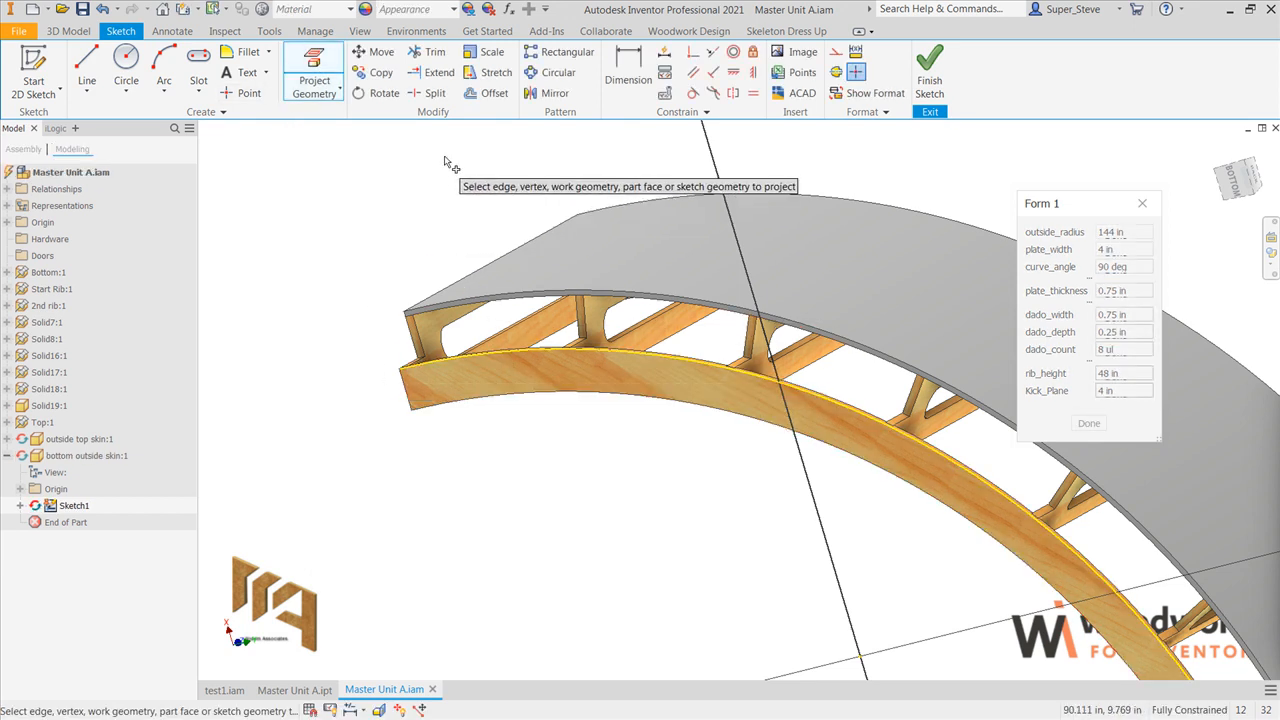
{"action": "left_click", "coordinate": [478, 96]}
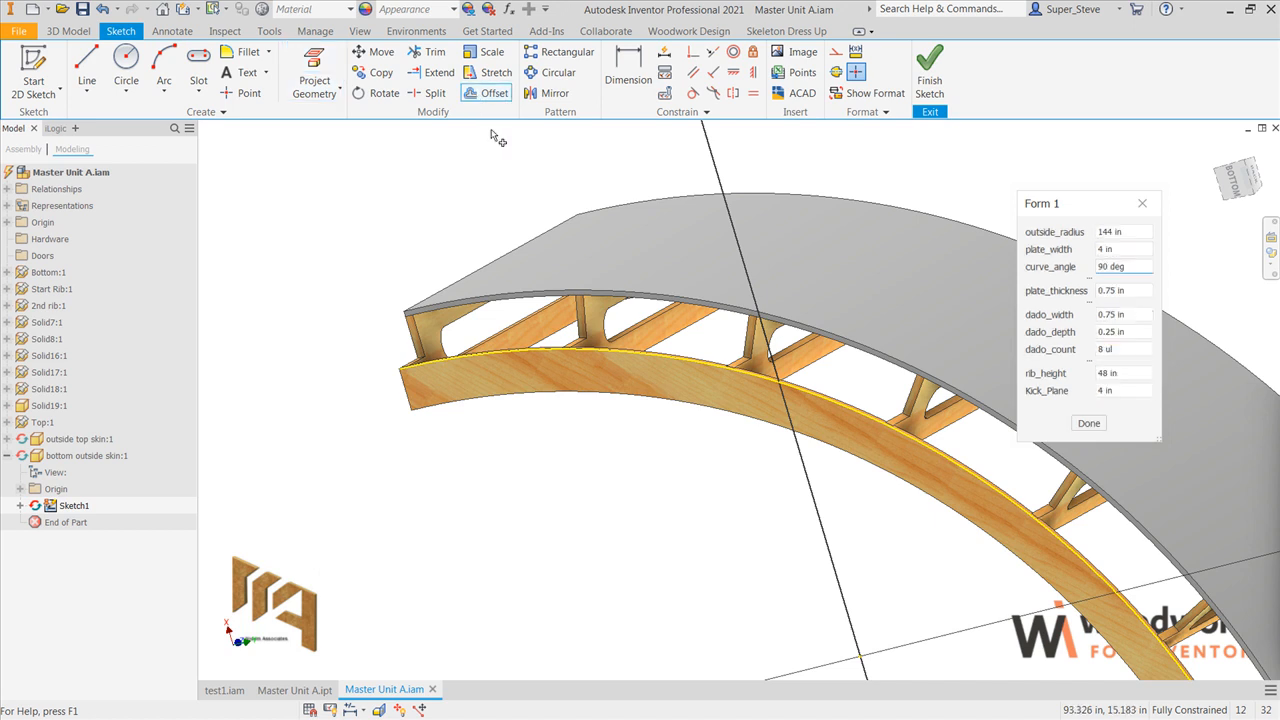
{"action": "left_click", "coordinate": [501, 351]}
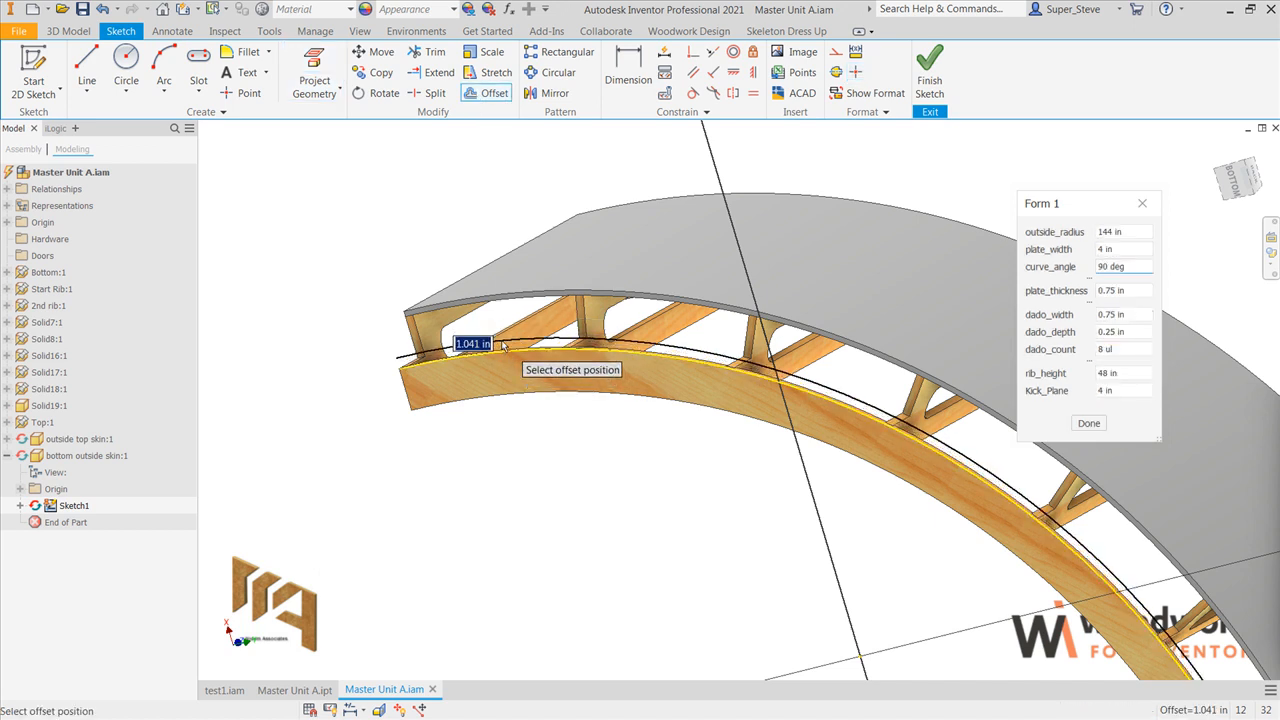
{"action": "left_click", "coordinate": [504, 354]}
Step: Dimension the gap between the projected edge and its offset arc to 0.5 in
{"action": "scroll", "coordinate": [450, 383], "scroll_direction": "up", "scroll_amount": 3}
{"action": "scroll", "coordinate": [447, 380], "scroll_direction": "up", "scroll_amount": 3}
{"action": "middle_click_drag", "start_coordinate": [447, 380], "coordinate": [579, 442]}
{"action": "key", "text": "d"}
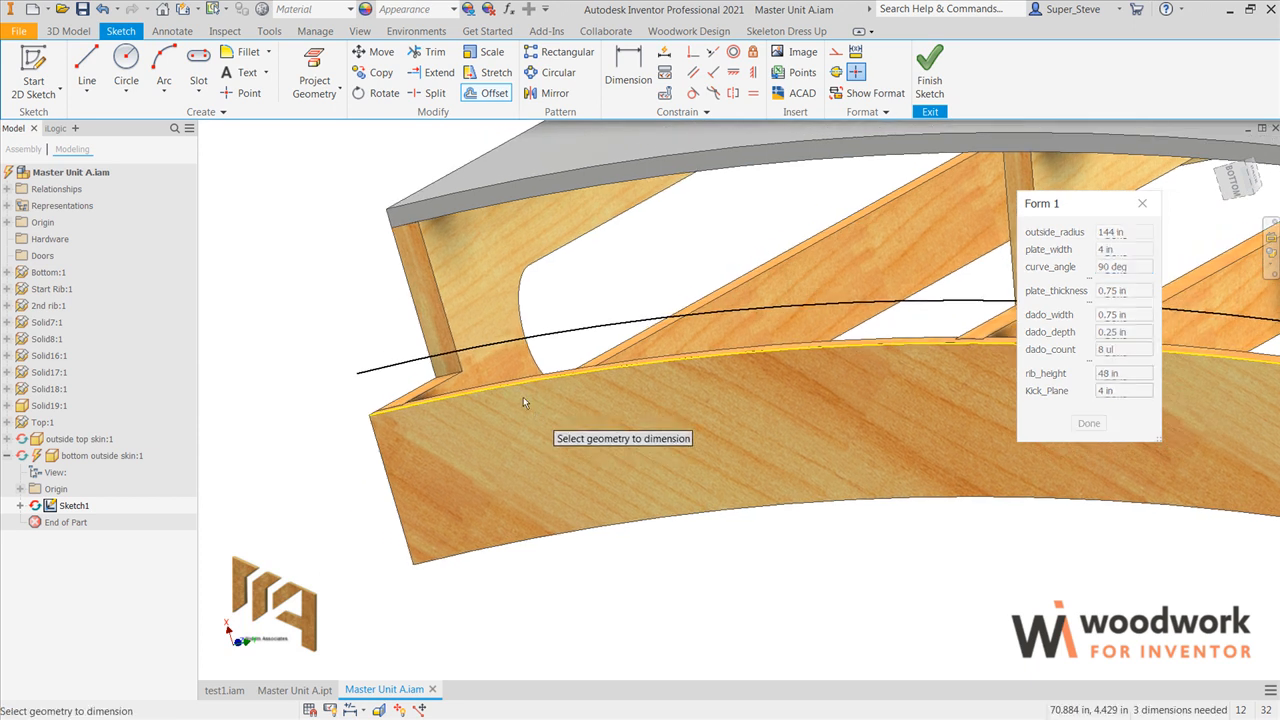
{"action": "left_click", "coordinate": [524, 341]}
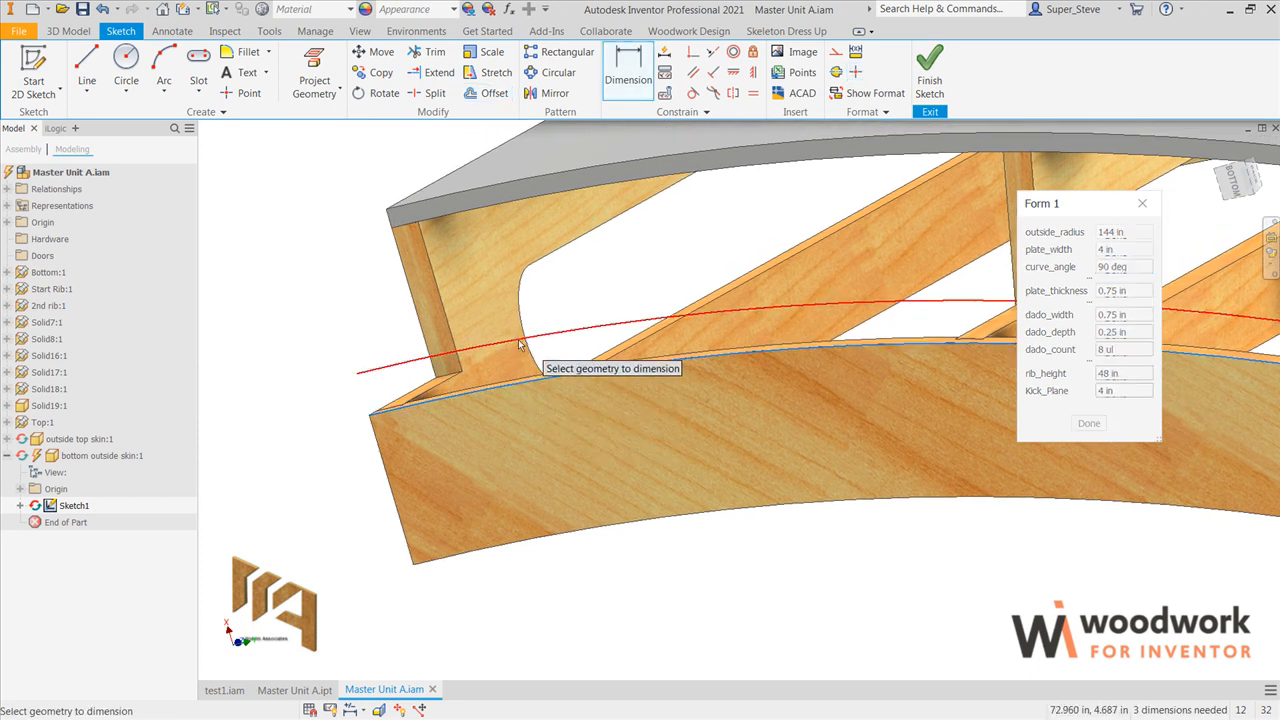
{"action": "left_click", "coordinate": [431, 388]}
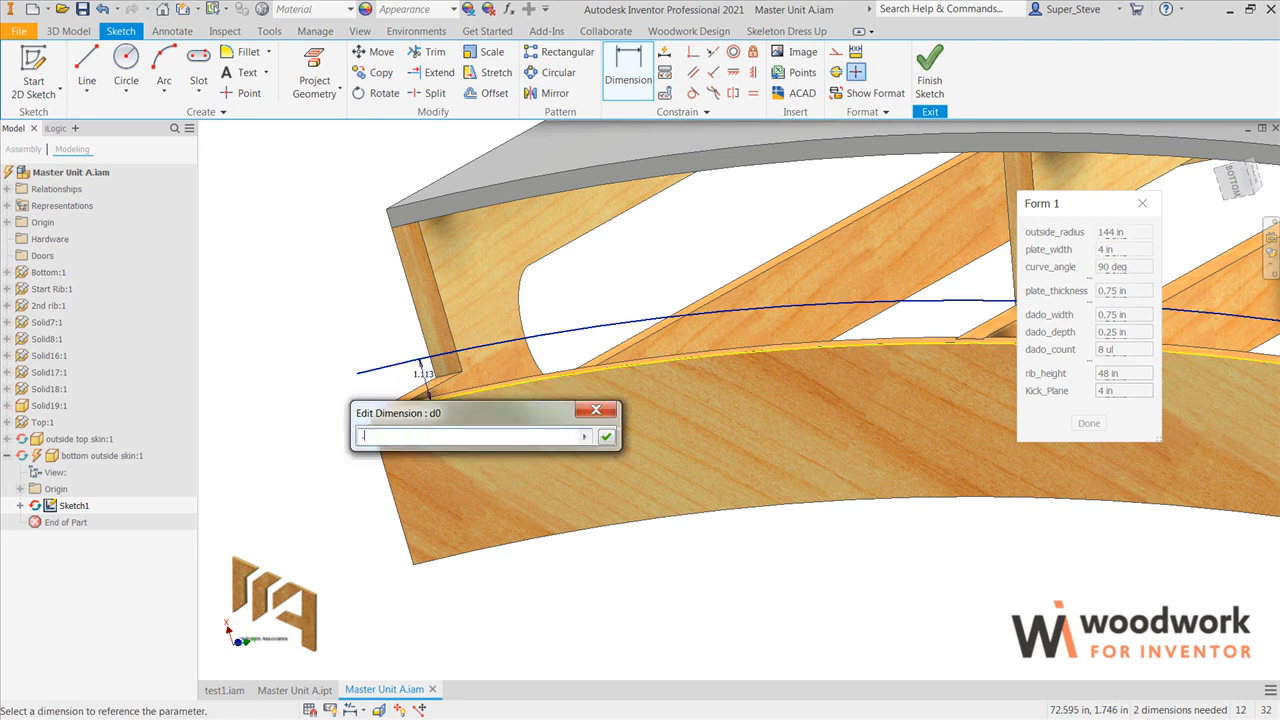
{"action": "key", "text": "Return"}
{"action": "scroll", "coordinate": [426, 386], "scroll_direction": "up", "scroll_amount": 3}
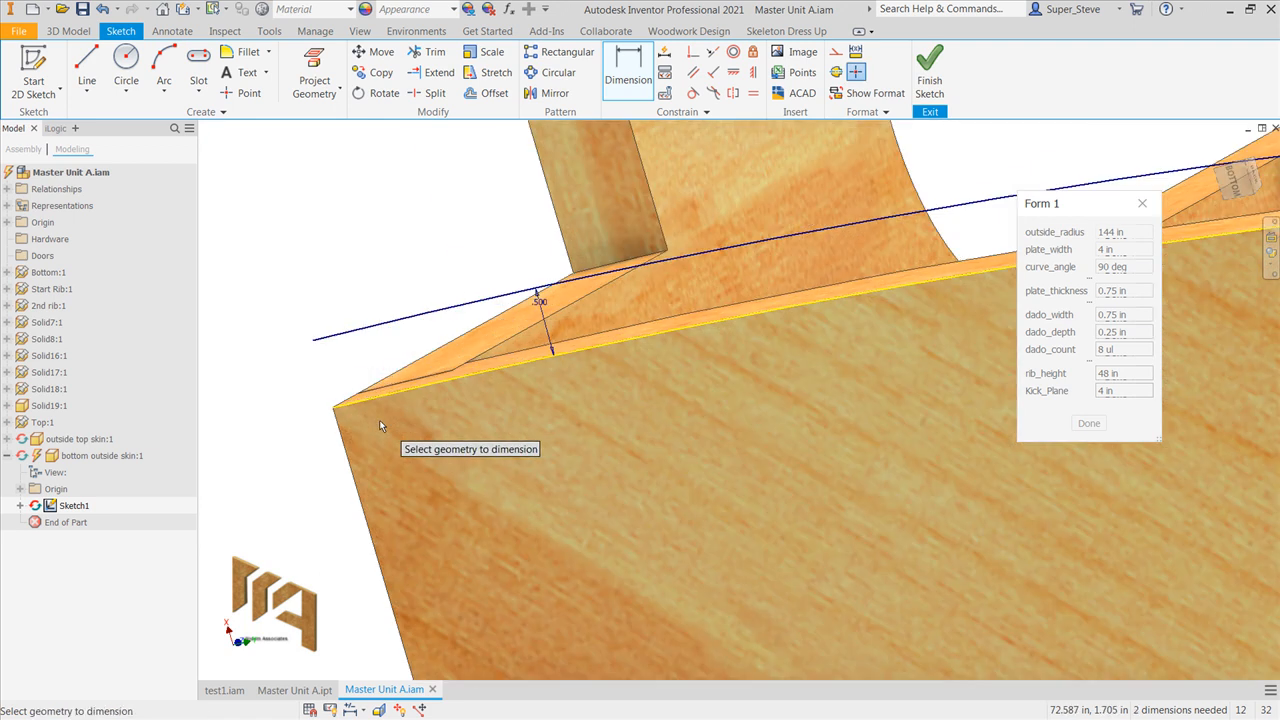
Step: Close the bottom skin profile with a short straight line joining the two arcs at each end
{"action": "key", "text": "l"}
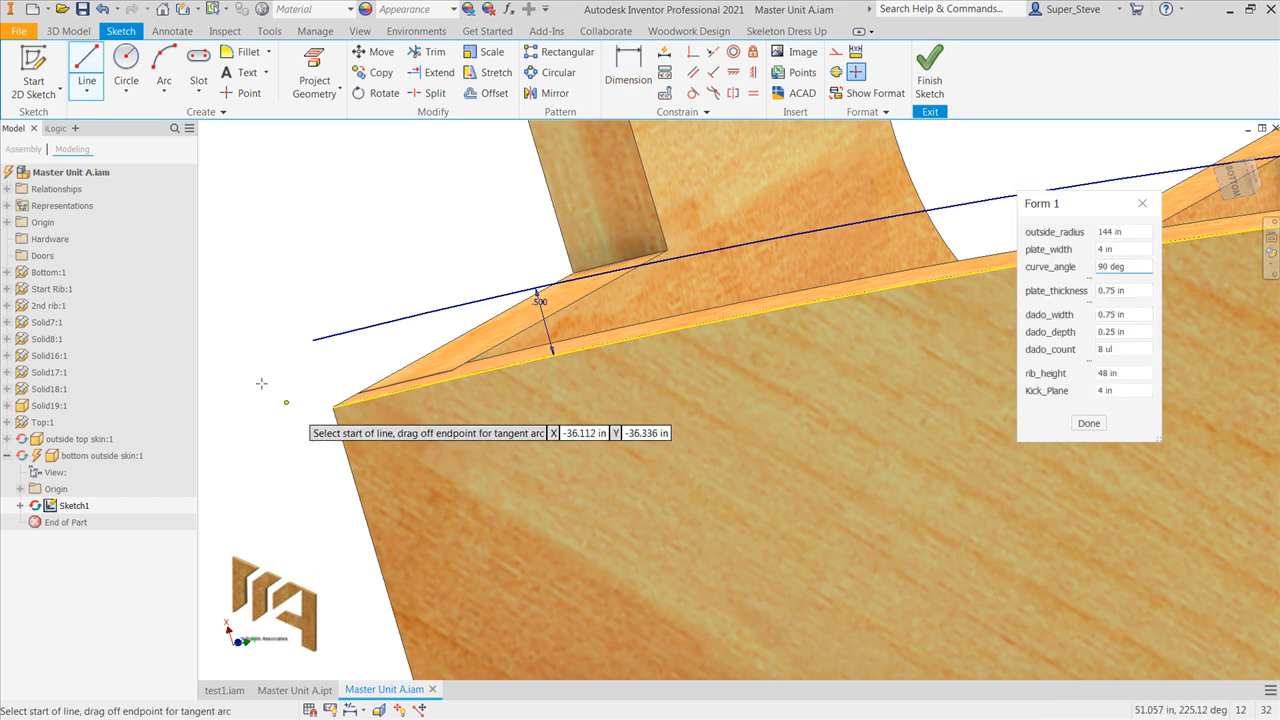
{"action": "left_click", "coordinate": [311, 341]}
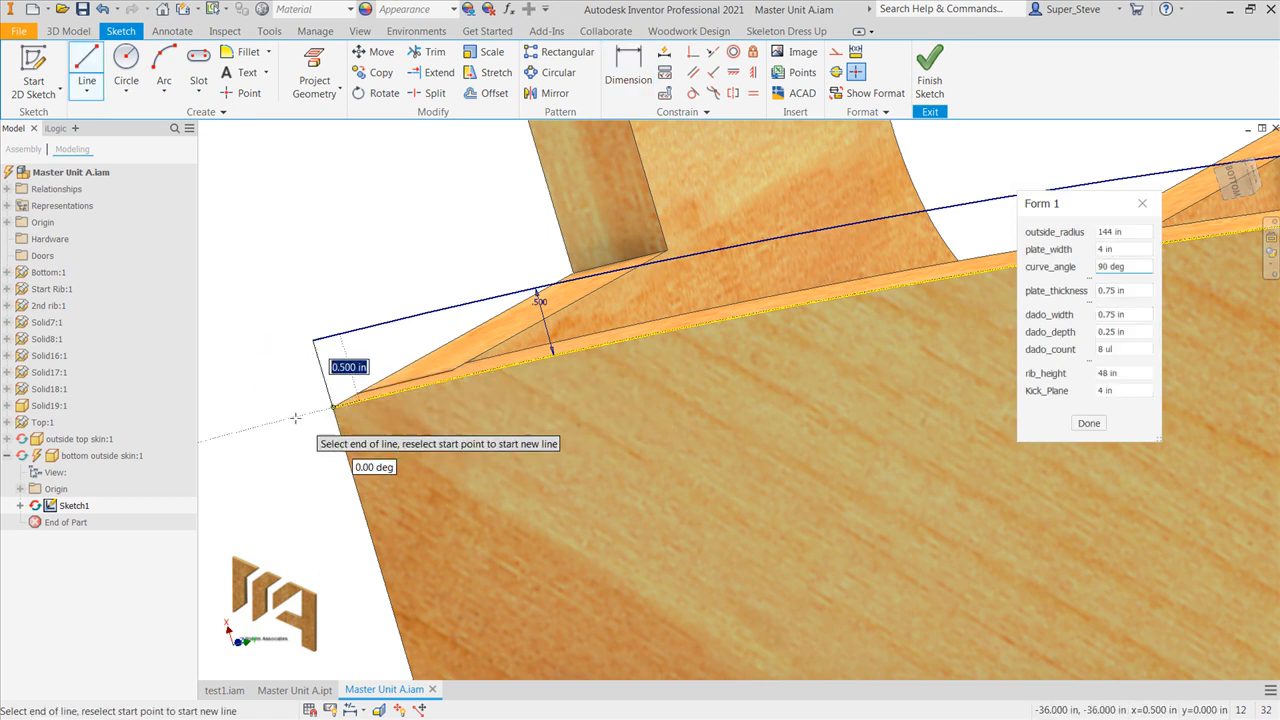
{"action": "left_click", "coordinate": [333, 408]}
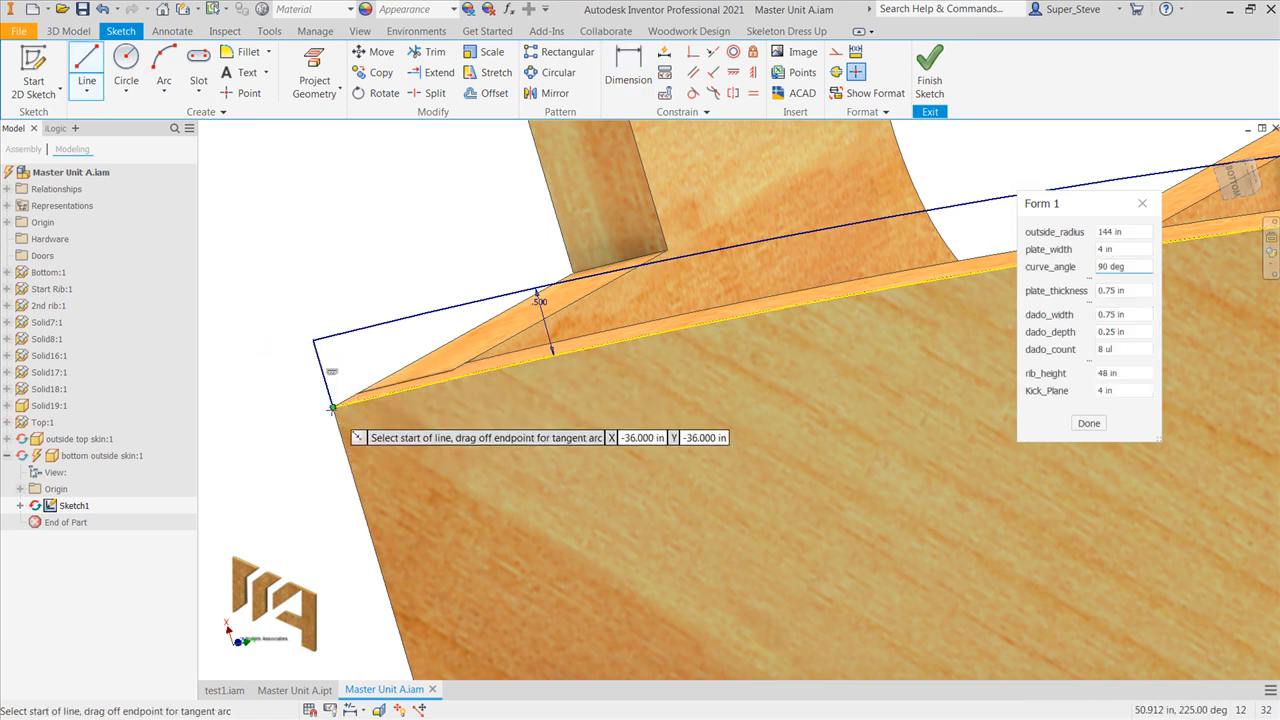
{"action": "scroll", "coordinate": [335, 407], "scroll_direction": "down", "scroll_amount": 5}
{"action": "middle_click_drag", "start_coordinate": [738, 422], "coordinate": [131, 70]}
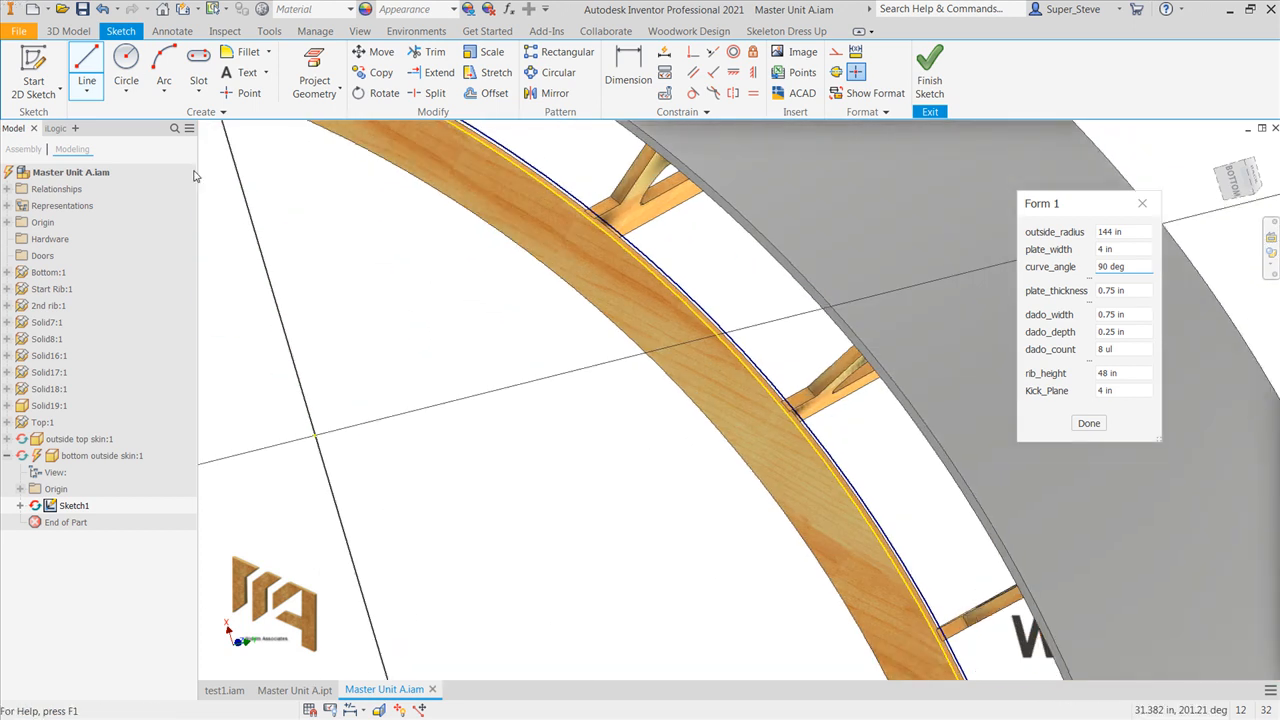
{"action": "middle_click_drag", "start_coordinate": [830, 575], "coordinate": [555, 147]}
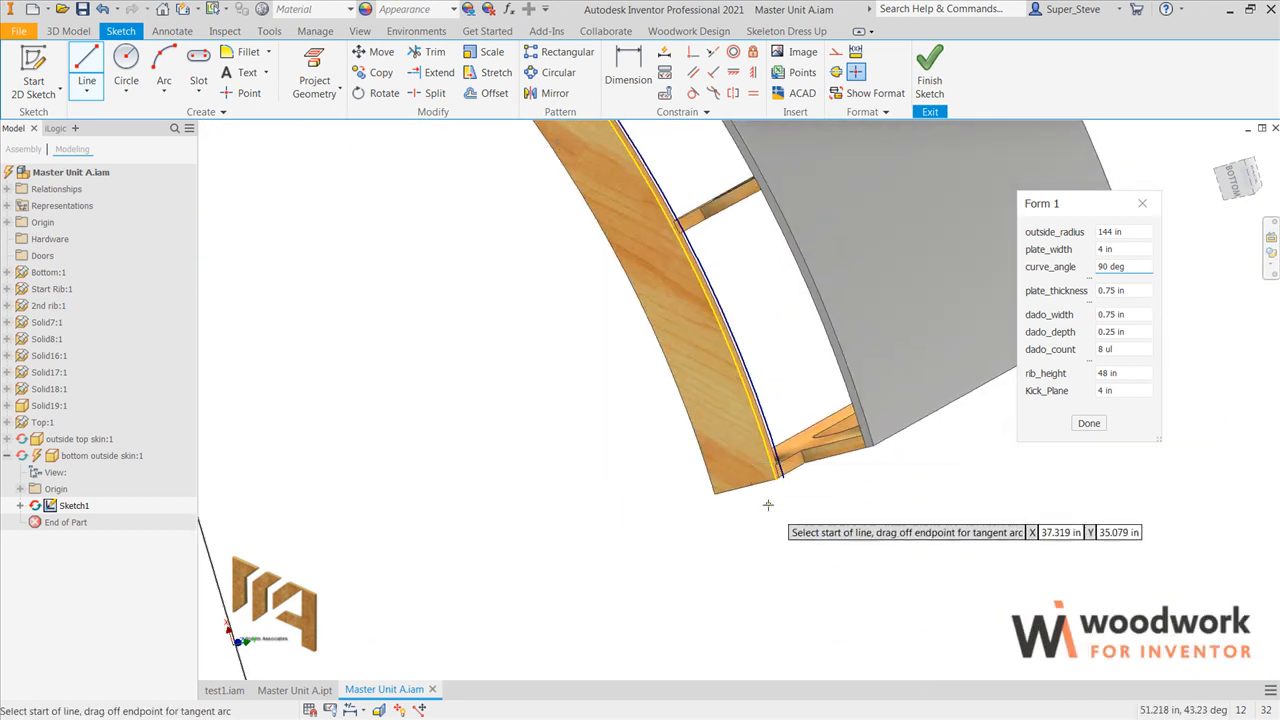
{"action": "scroll", "coordinate": [786, 478], "scroll_direction": "up", "scroll_amount": 6}
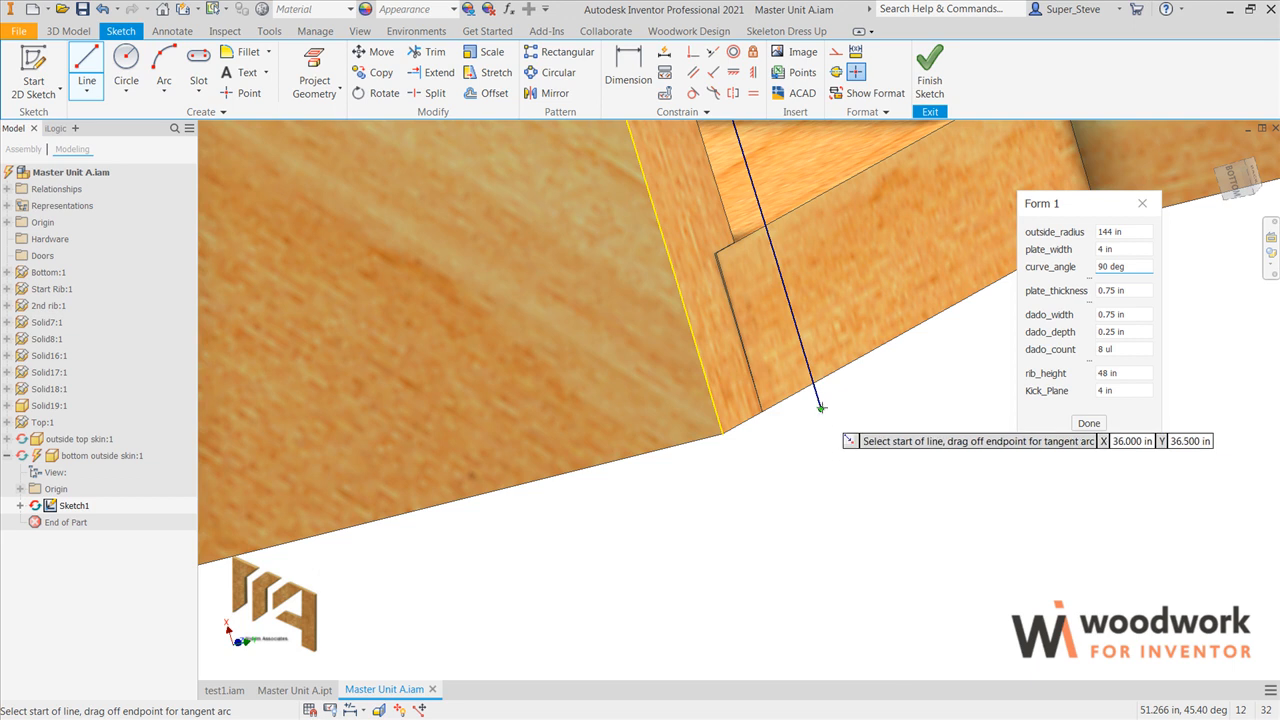
{"action": "left_click", "coordinate": [820, 409]}
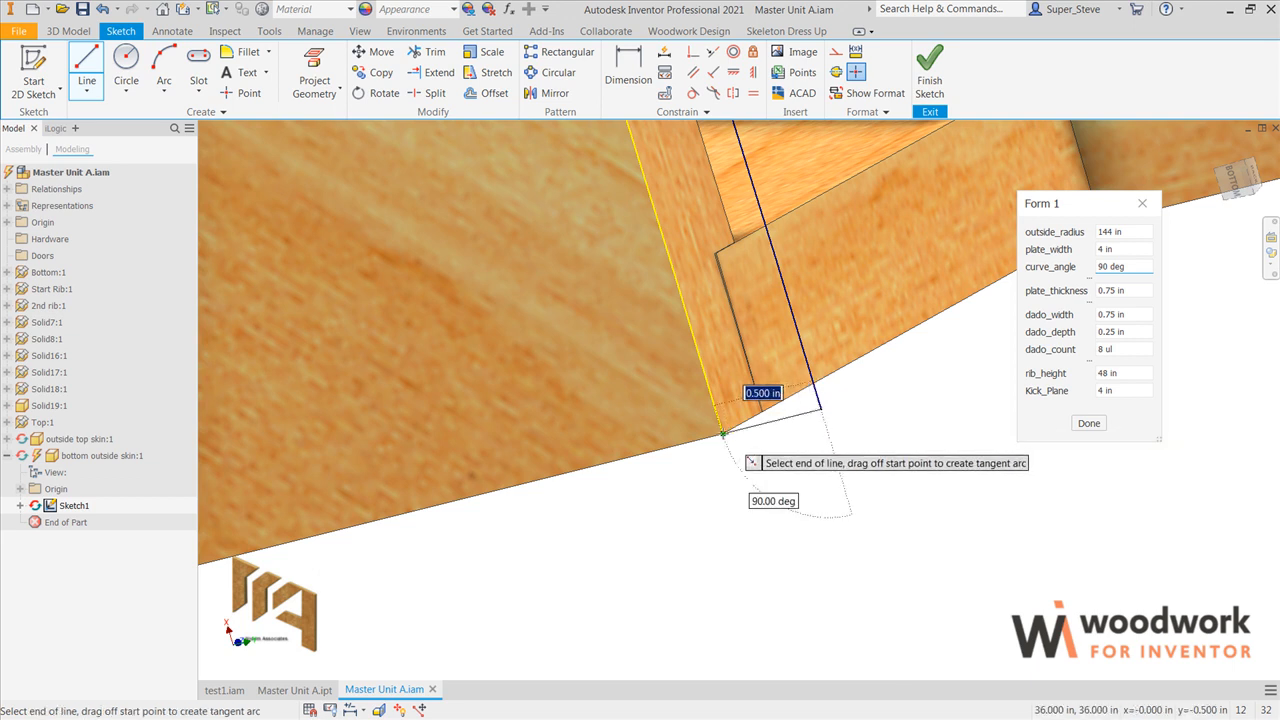
{"action": "left_click", "coordinate": [727, 432]}
{"action": "scroll", "coordinate": [801, 486], "scroll_direction": "down", "scroll_amount": 5}
{"action": "key", "text": "Escape"}
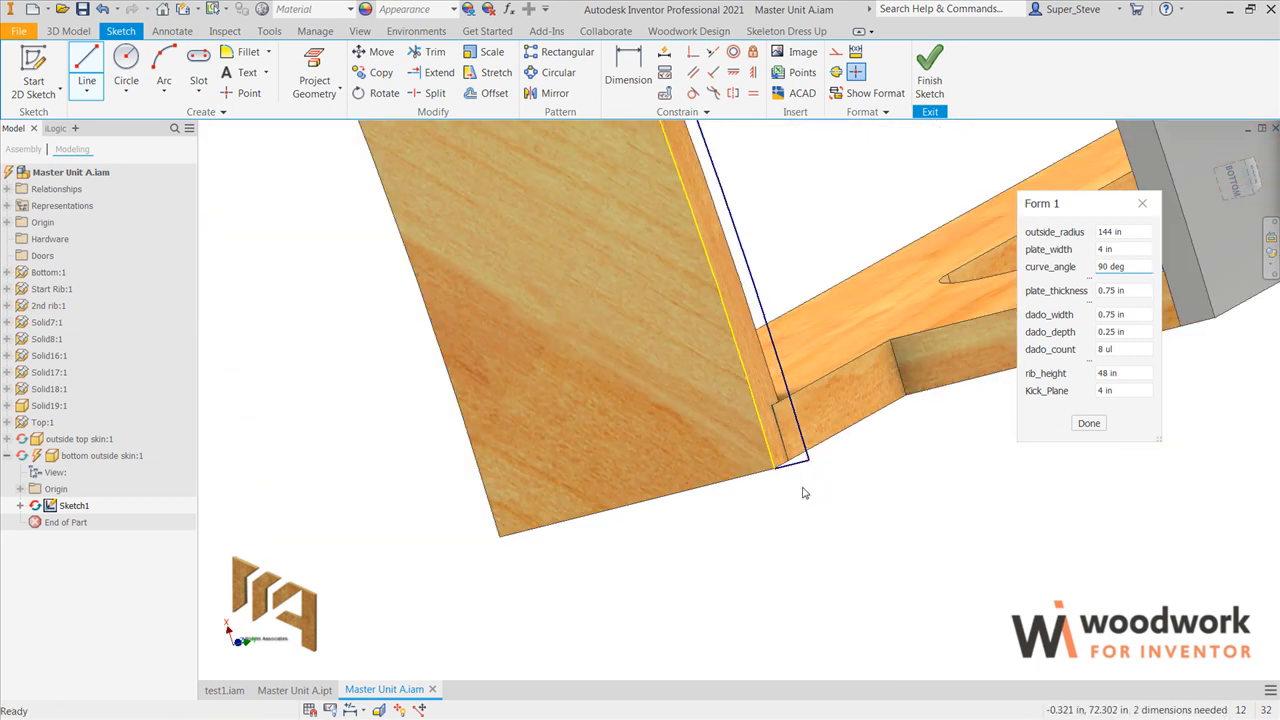
Step: Extrude the bottom skin profile upward, ending at the horizontal face of the end rib's kick notch
{"action": "key", "text": "e"}
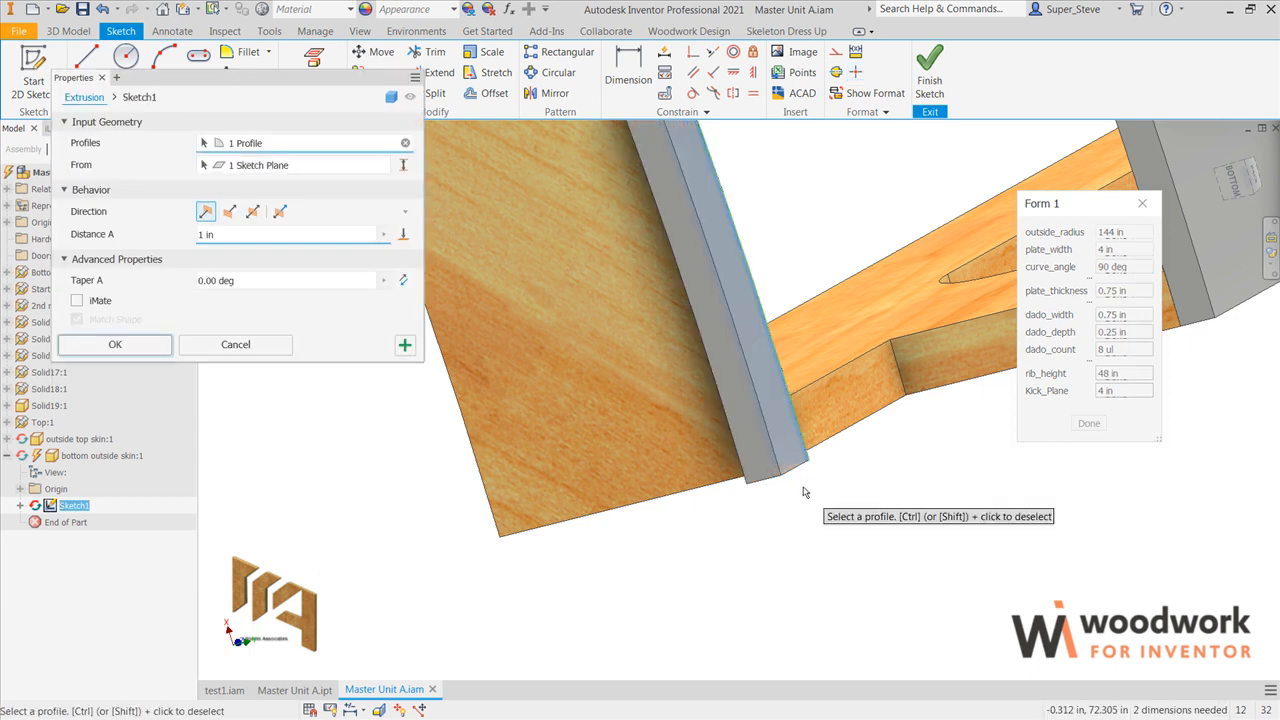
{"action": "left_click", "coordinate": [405, 235]}
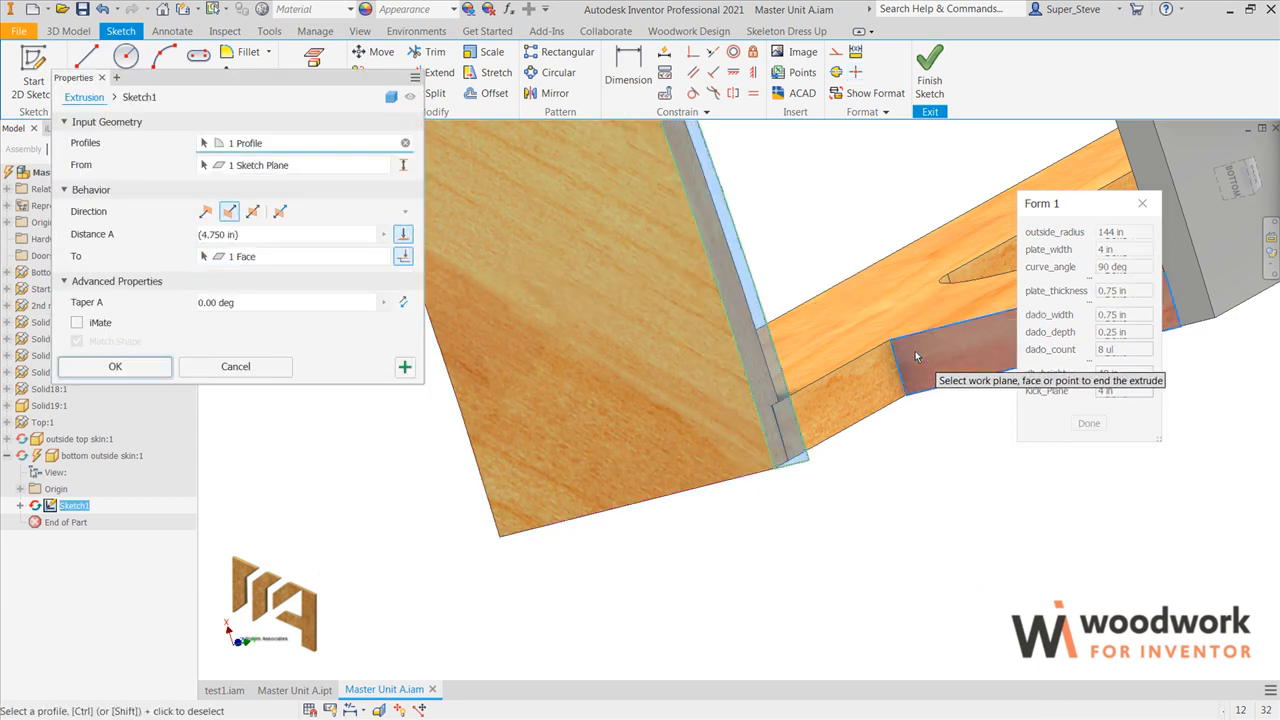
{"action": "left_click", "coordinate": [916, 357]}
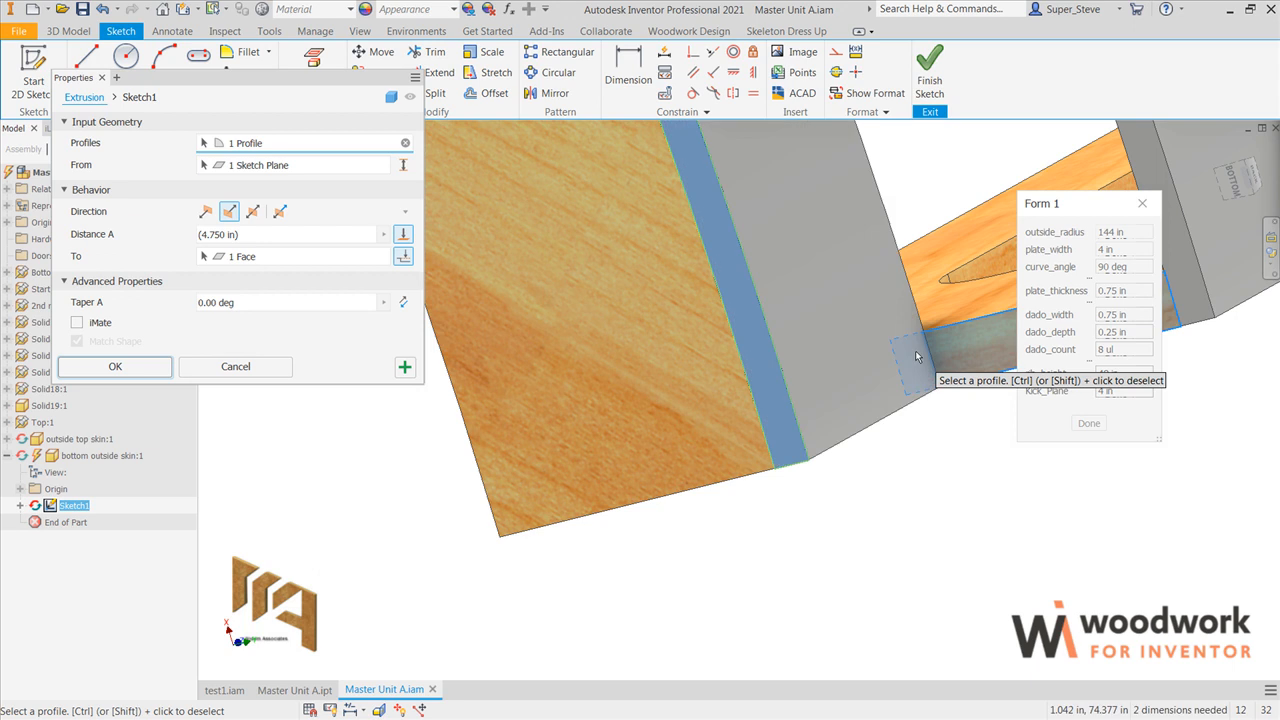
{"action": "left_click", "coordinate": [115, 367]}
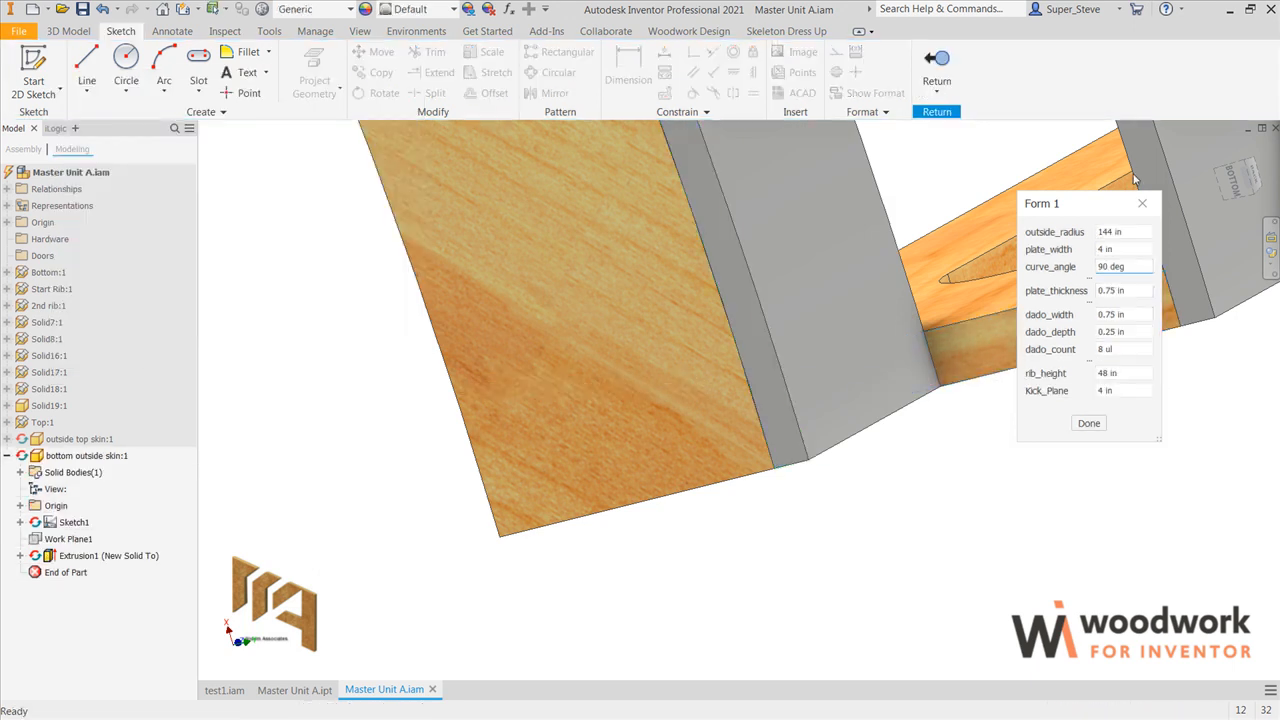
Step: Return from the bottom outside skin to the full assembly and save Master Unit A.iam with all its dependent parts
{"action": "left_click", "coordinate": [1107, 271]}
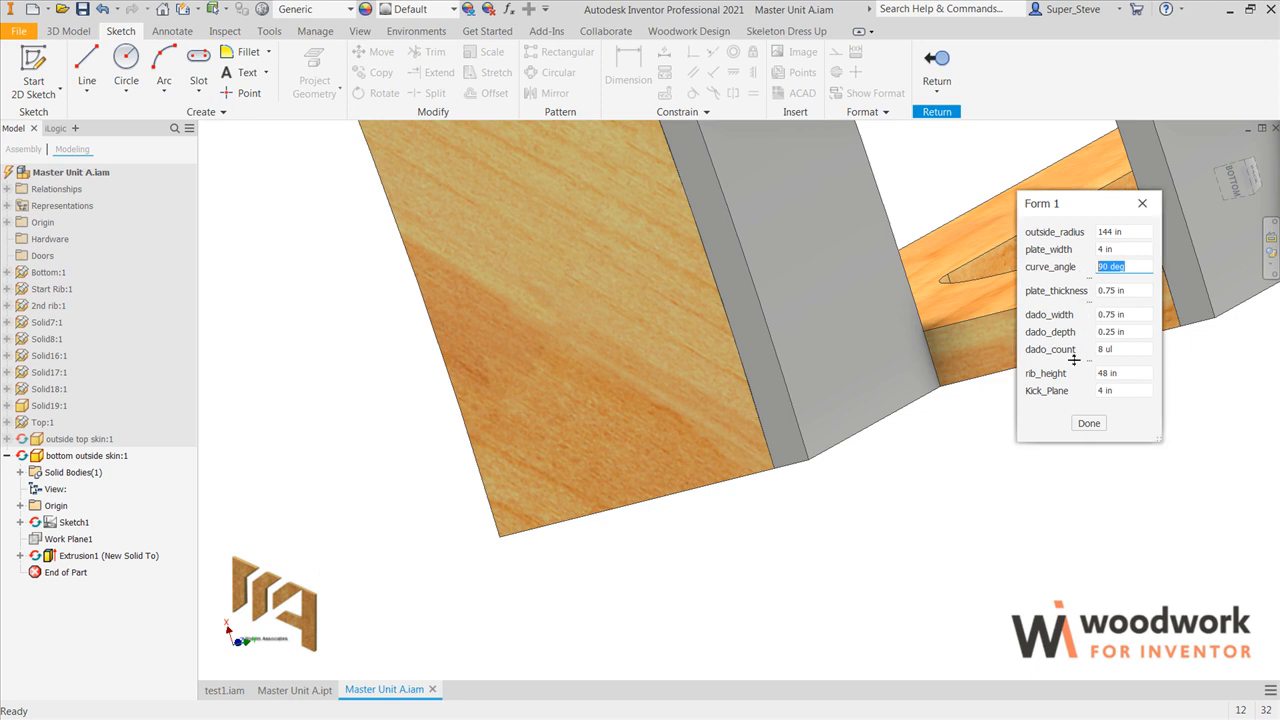
{"action": "left_click", "coordinate": [937, 64]}
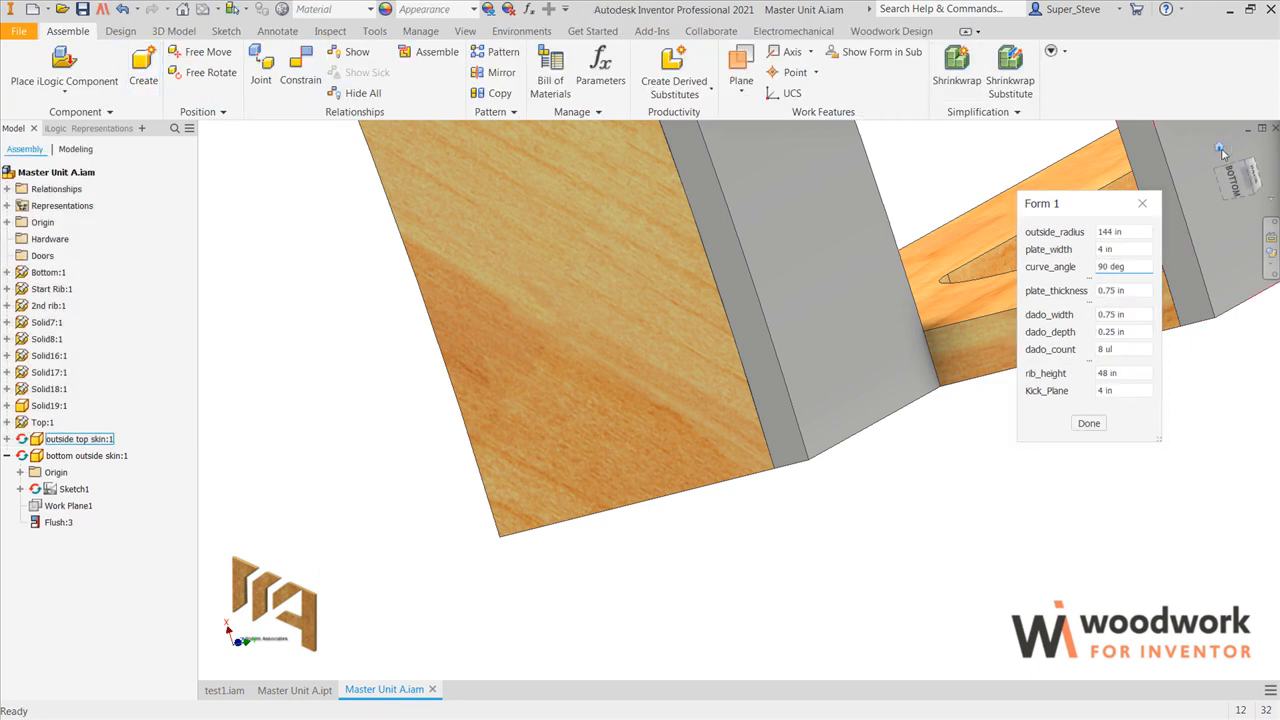
{"action": "left_click", "coordinate": [1219, 147]}
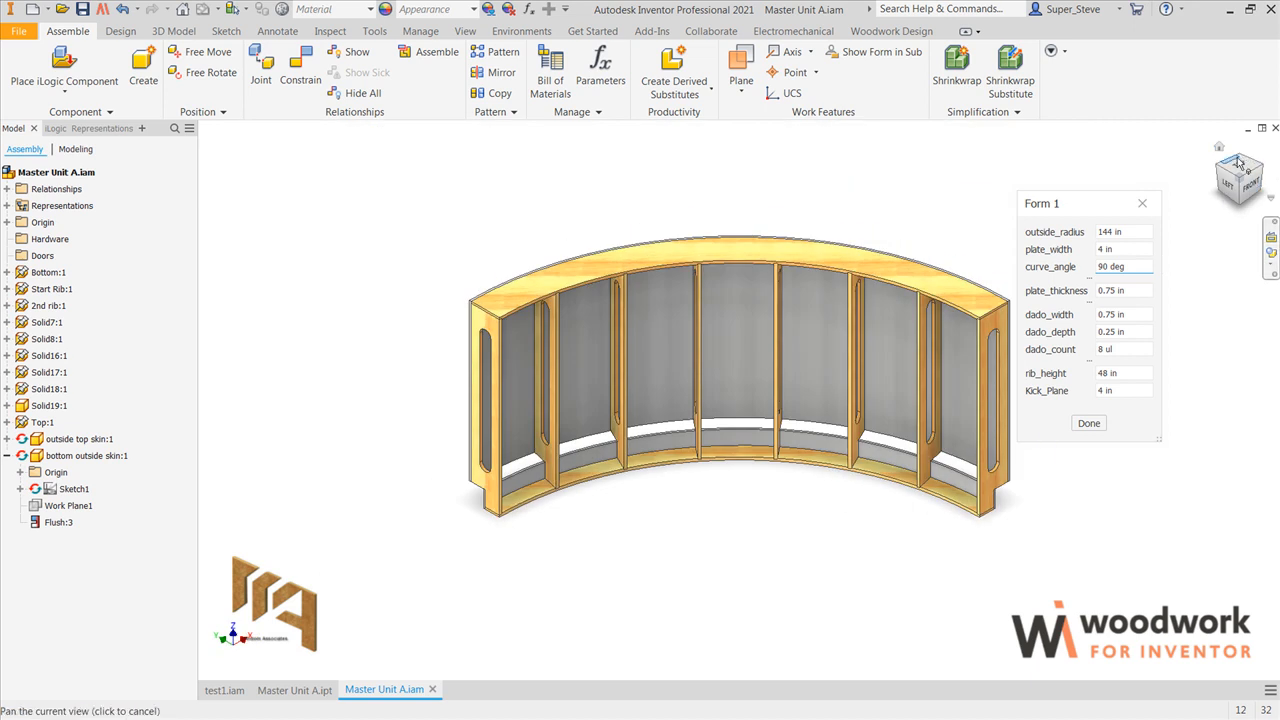
{"action": "left_click", "coordinate": [1238, 162]}
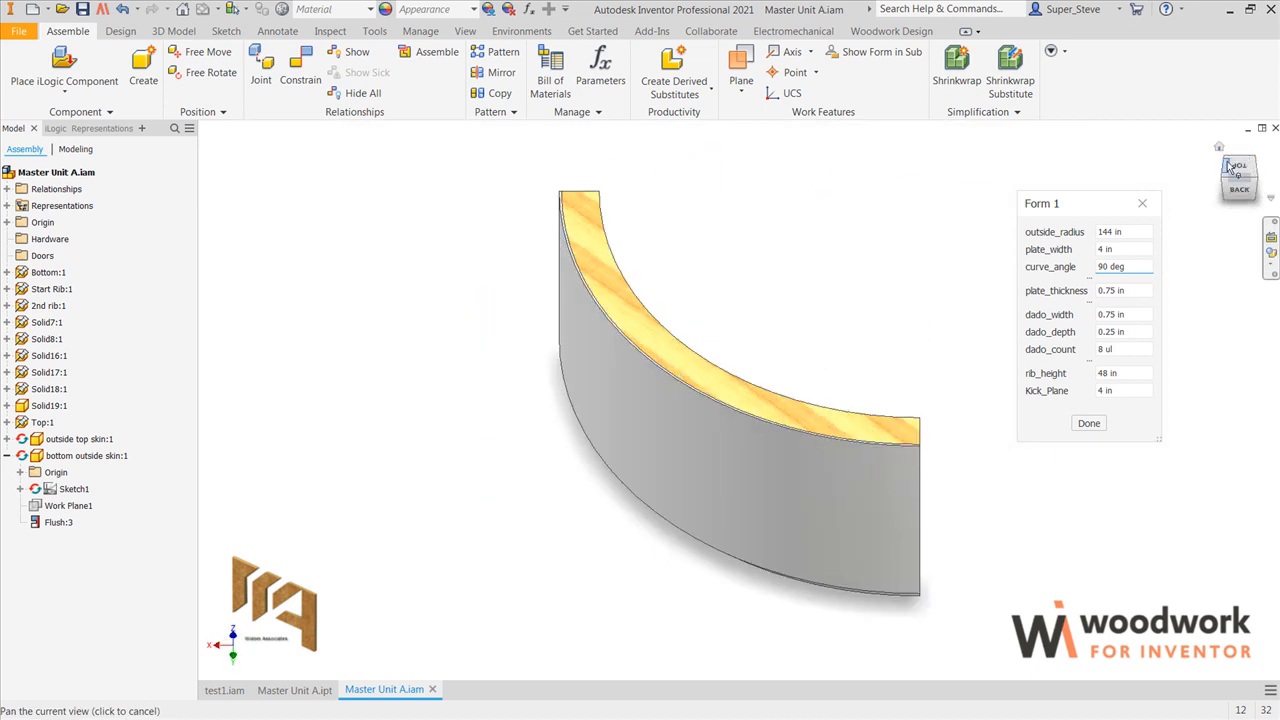
{"action": "left_click", "coordinate": [1226, 160]}
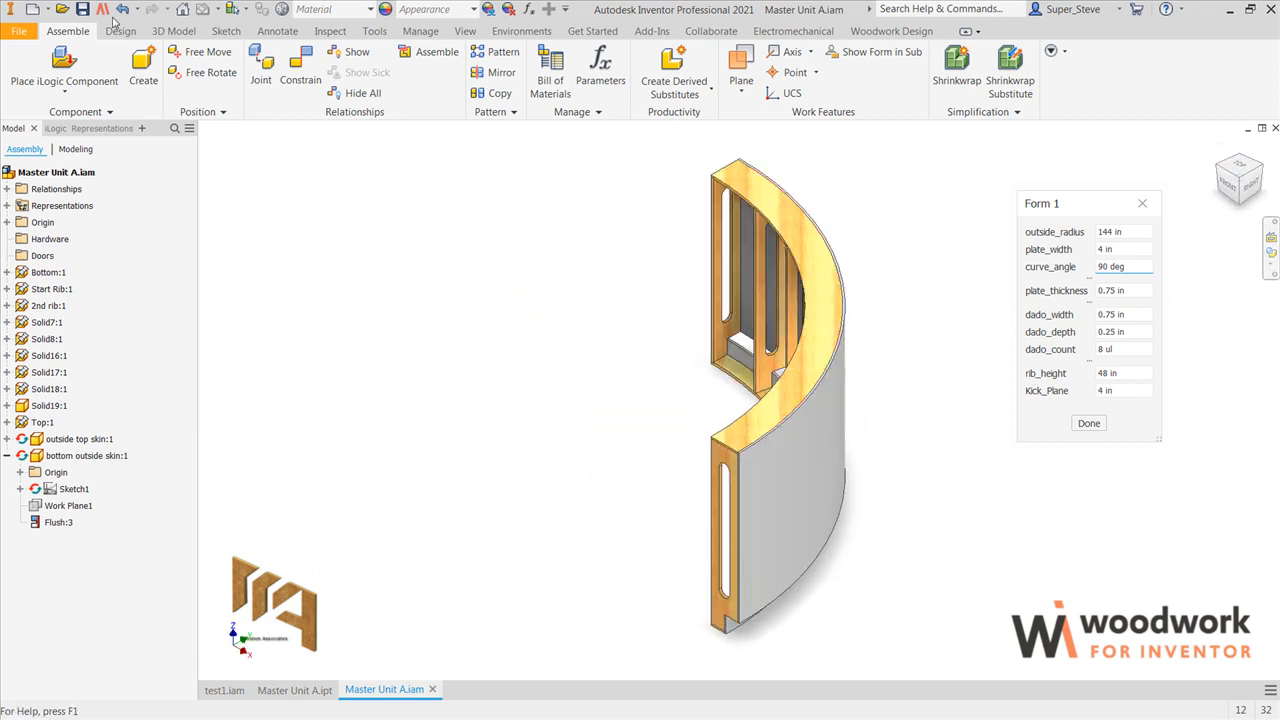
{"action": "left_click", "coordinate": [83, 10]}
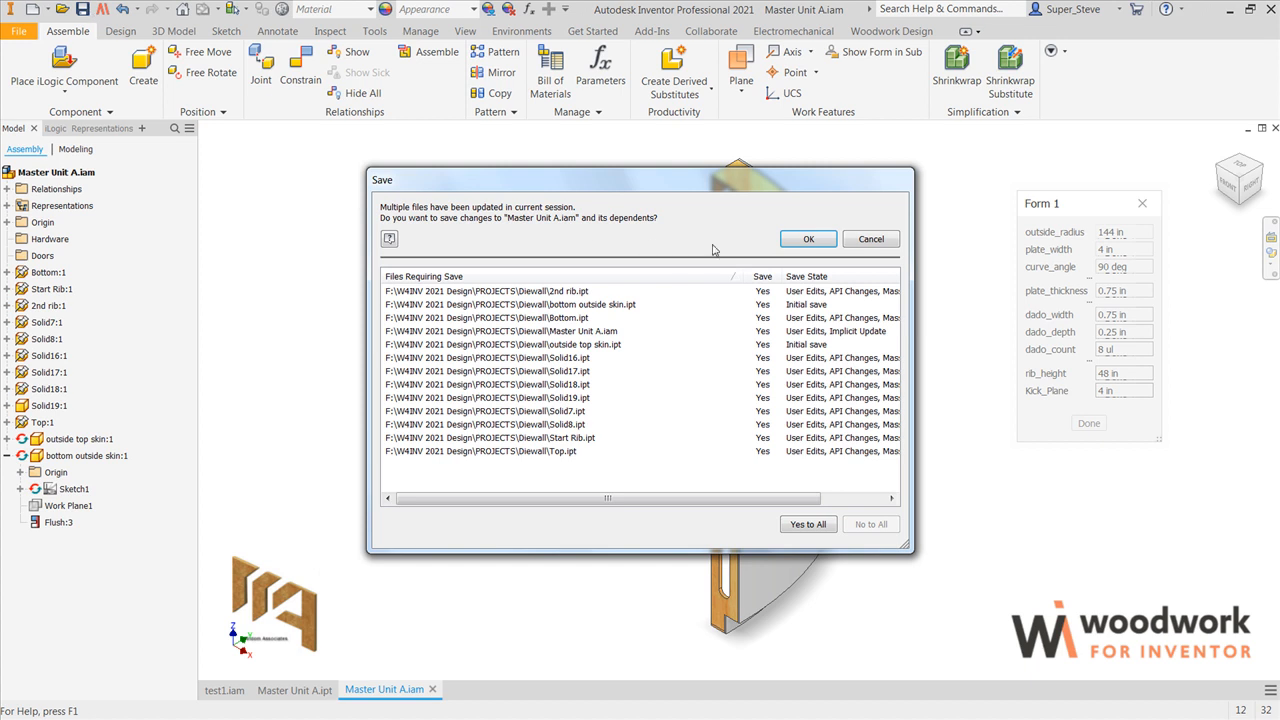
{"action": "left_click", "coordinate": [805, 240]}
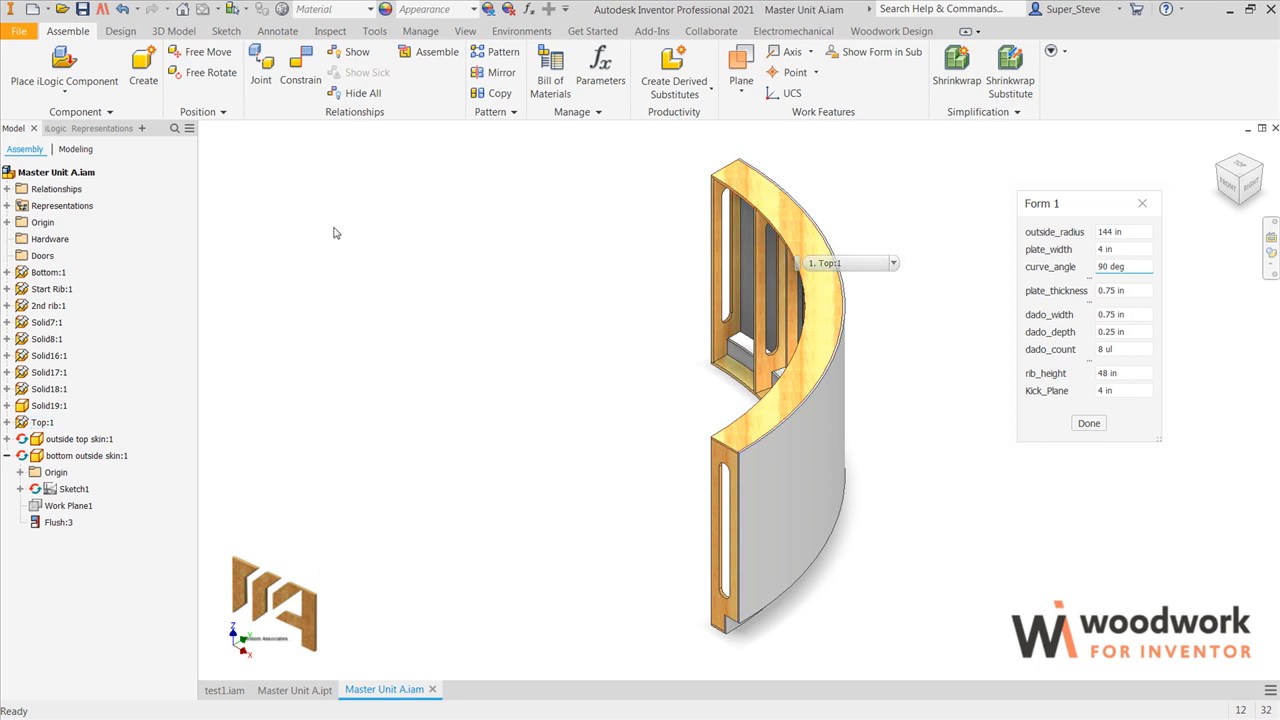
Step: Assign the Desktop material Stone desktop (STDSK) to the outside top skin
{"action": "left_click", "coordinate": [888, 31]}
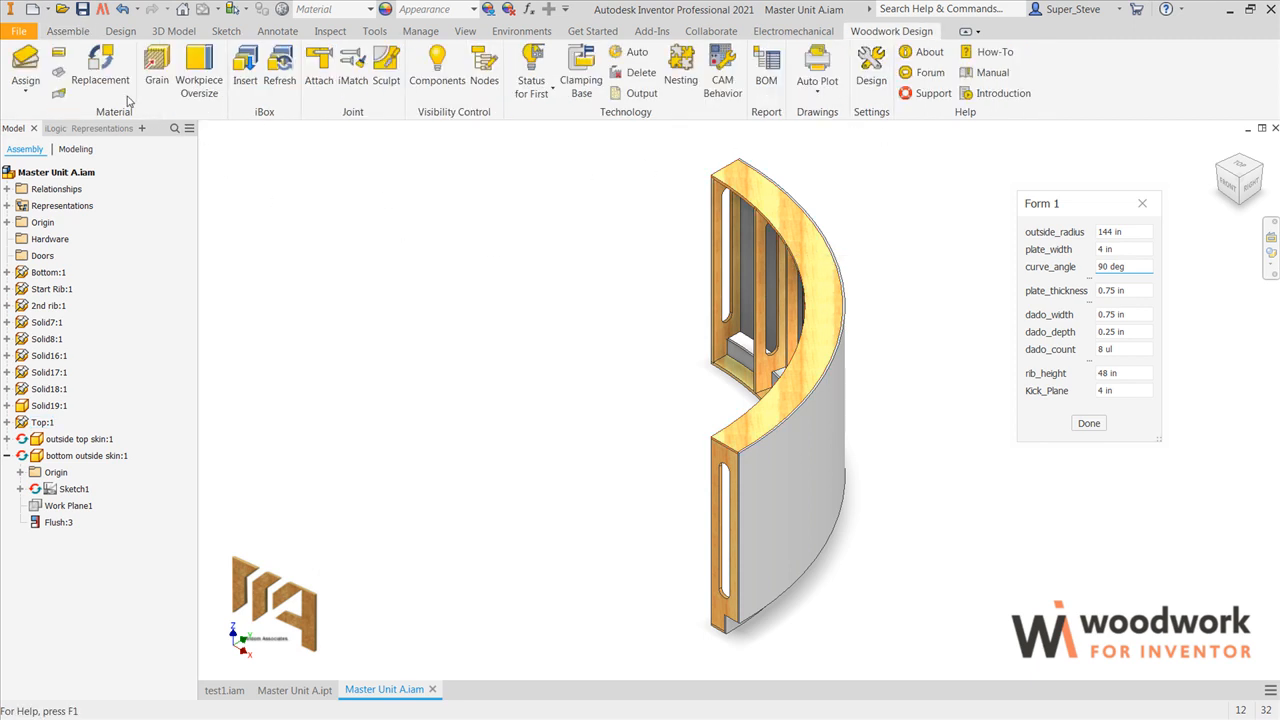
{"action": "left_click", "coordinate": [36, 62]}
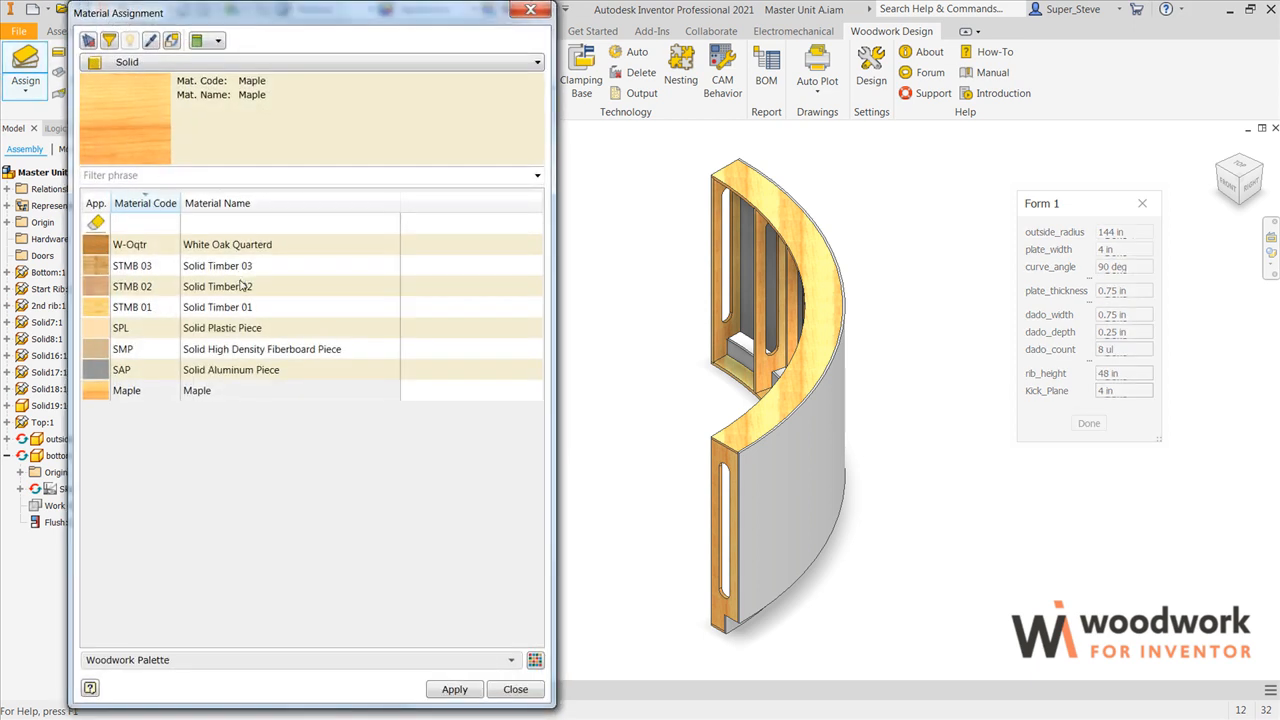
{"action": "left_click", "coordinate": [180, 63]}
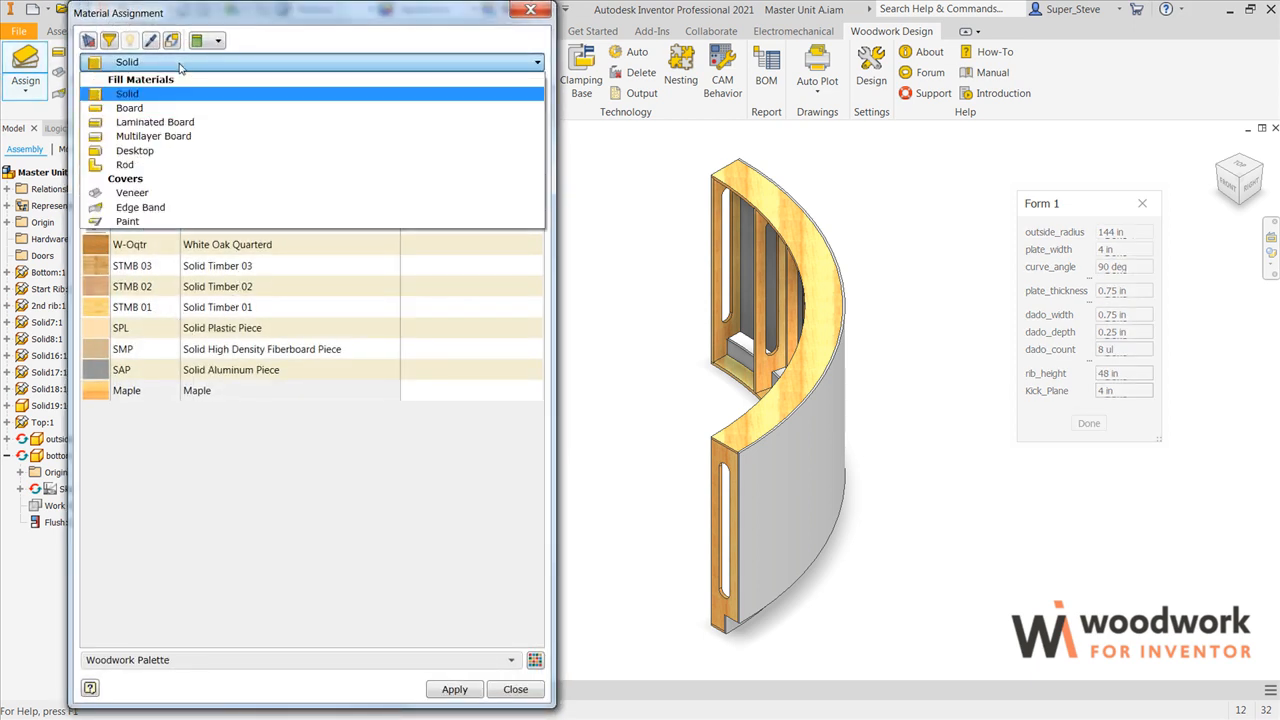
{"action": "left_click", "coordinate": [153, 155]}
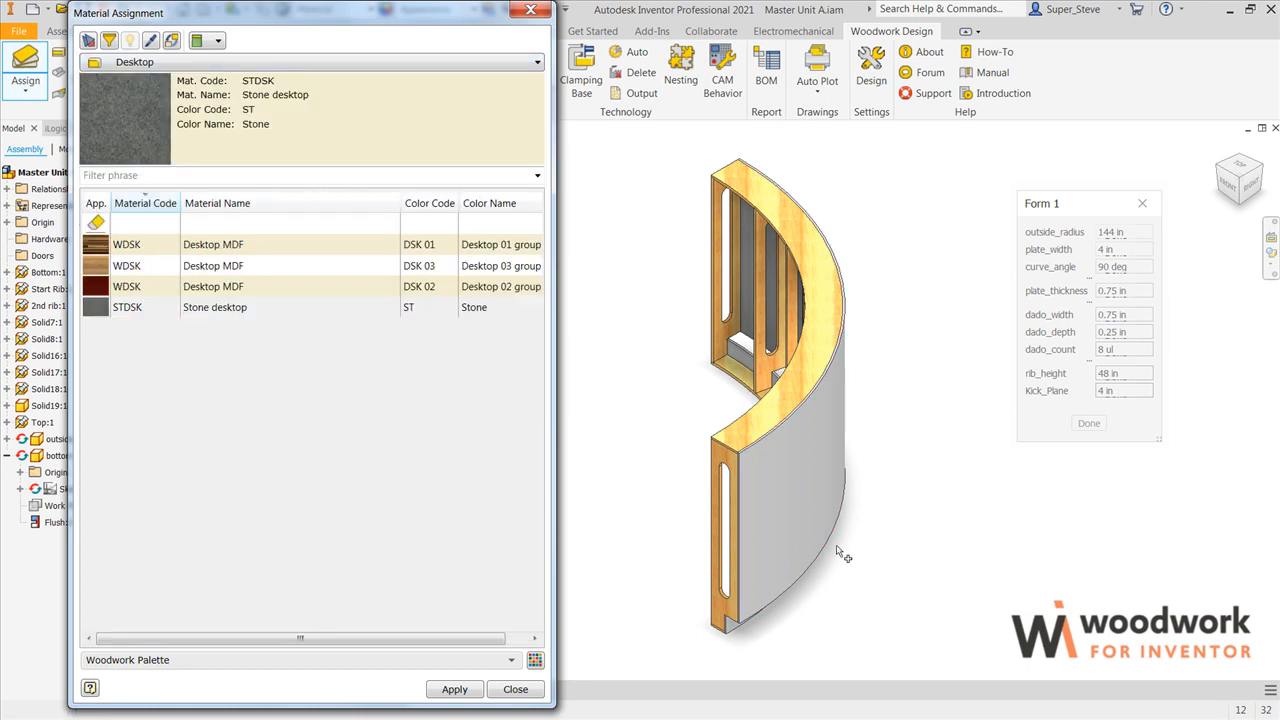
{"action": "left_click", "coordinate": [800, 505]}
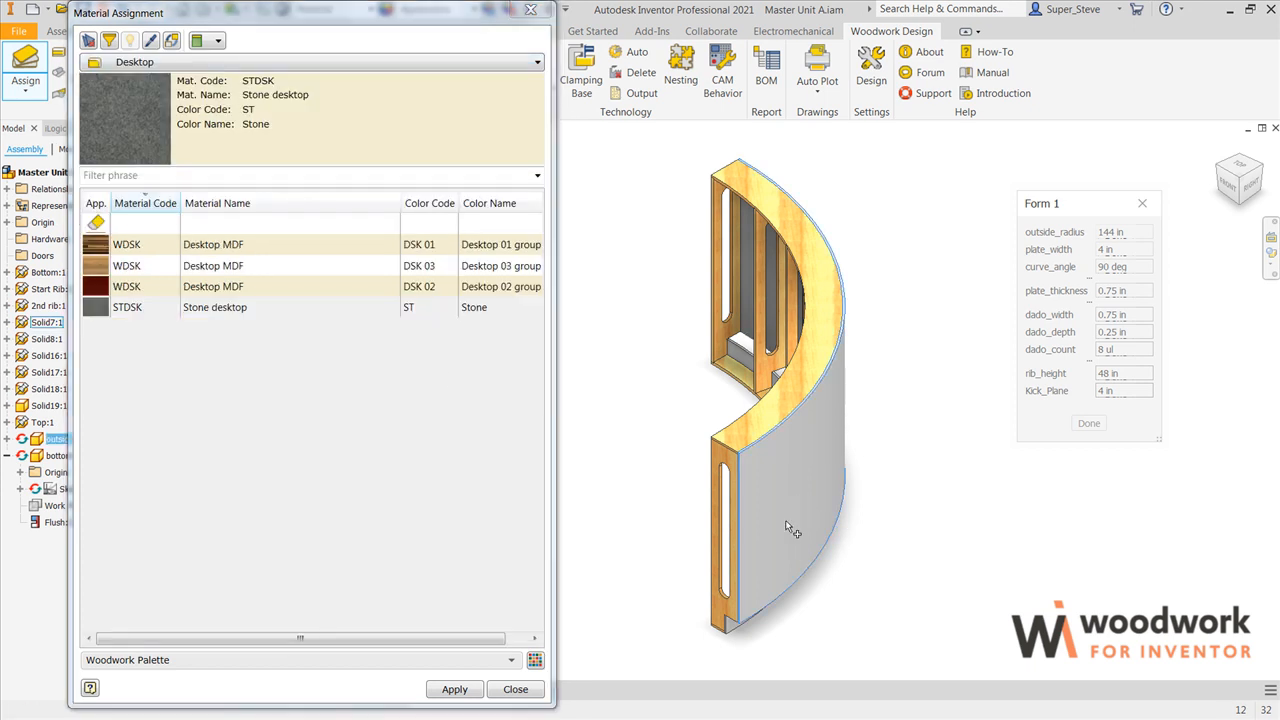
{"action": "left_click", "coordinate": [455, 690]}
{"action": "left_click", "coordinate": [455, 689]}
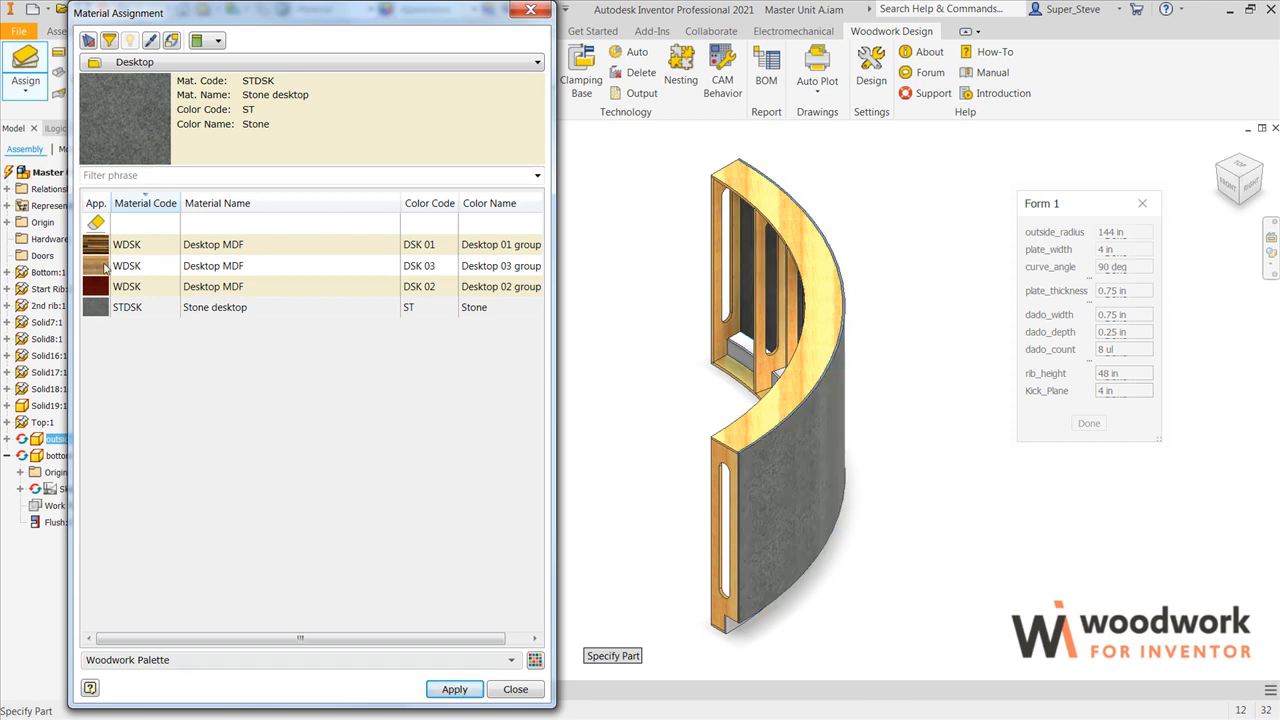
Step: Assign the Desktop MDF material in color DSK 01 to the bottom outside skin, and save the assembly with both skin parts
{"action": "left_click", "coordinate": [102, 248]}
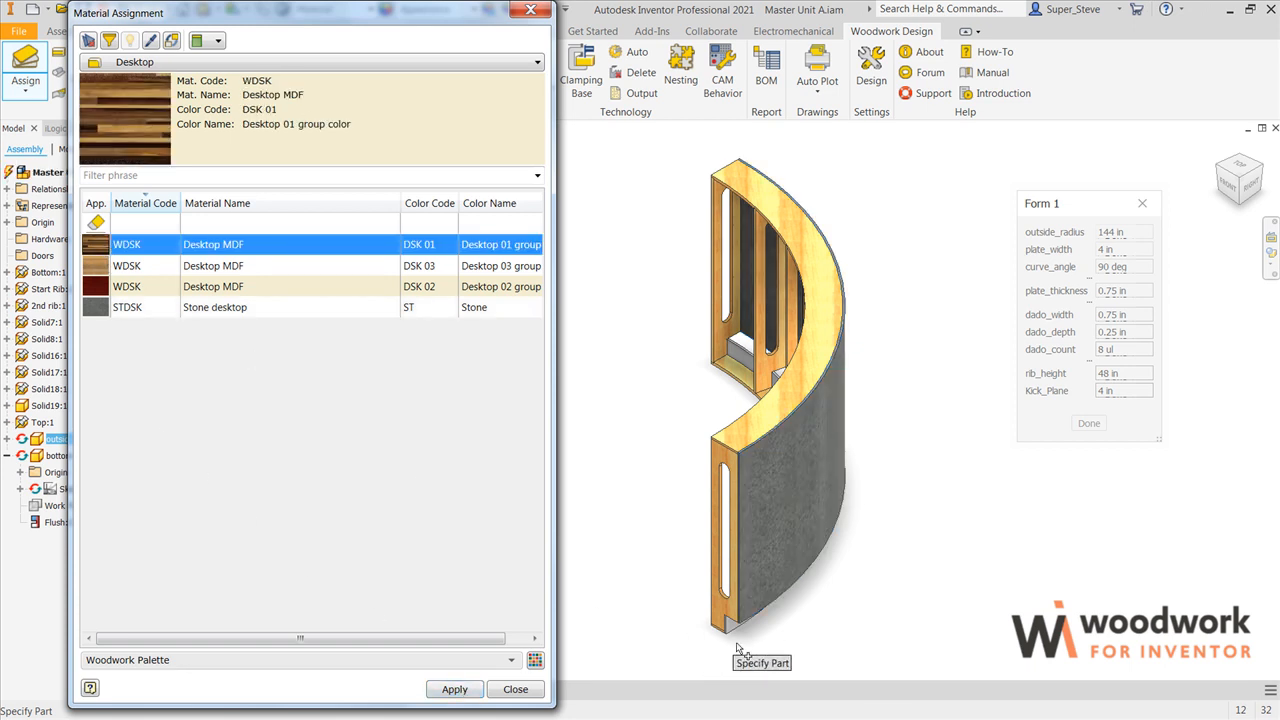
{"action": "scroll", "coordinate": [729, 634], "scroll_direction": "up", "scroll_amount": 5}
{"action": "left_click", "coordinate": [749, 558]}
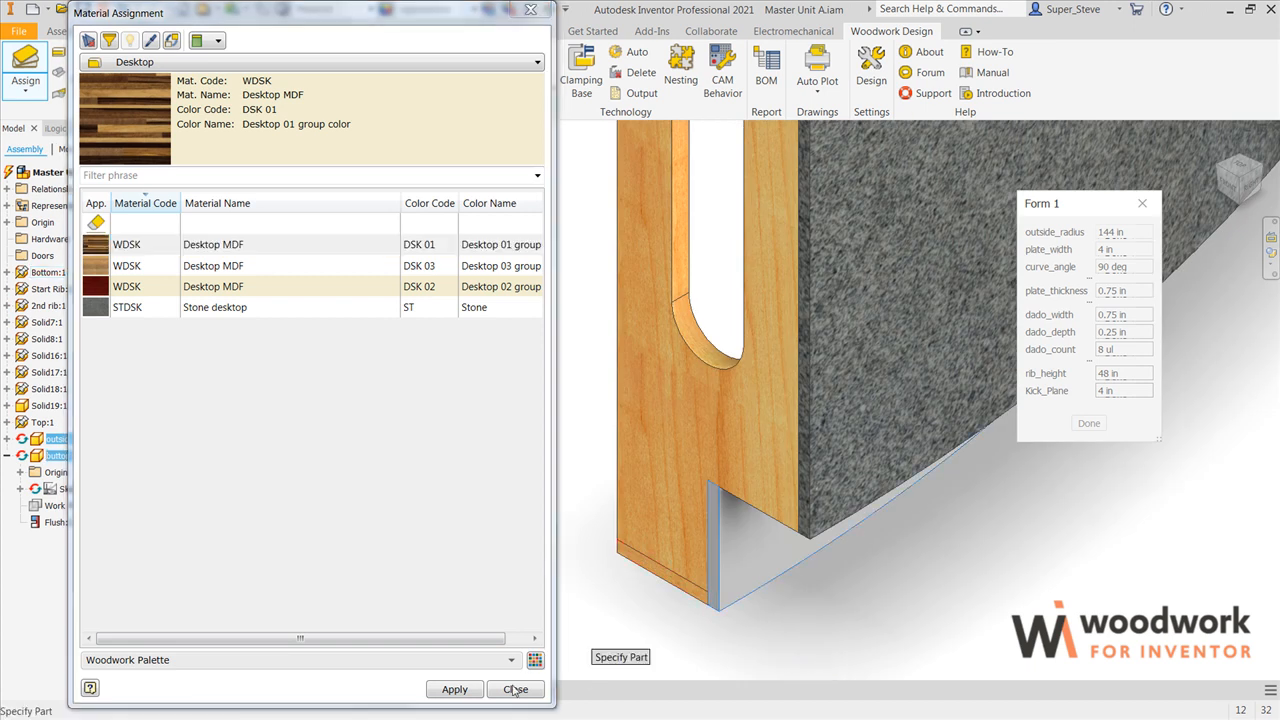
{"action": "left_click", "coordinate": [455, 689]}
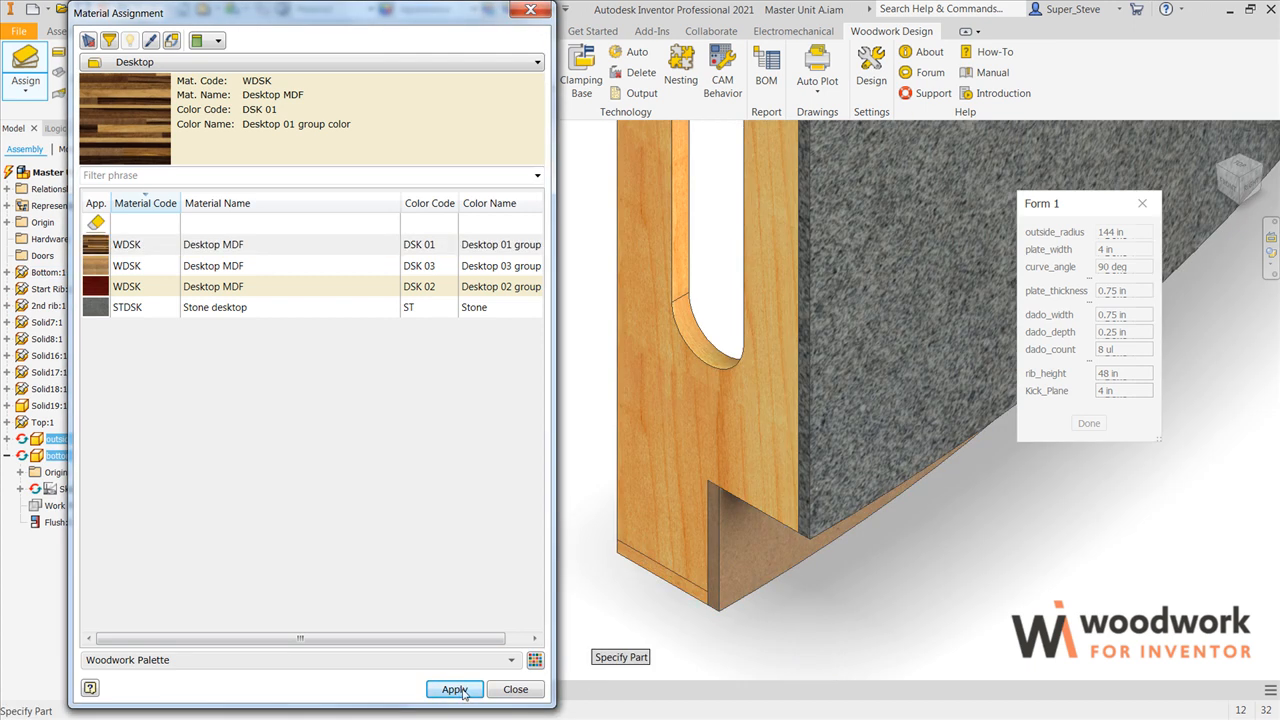
{"action": "left_click", "coordinate": [515, 689]}
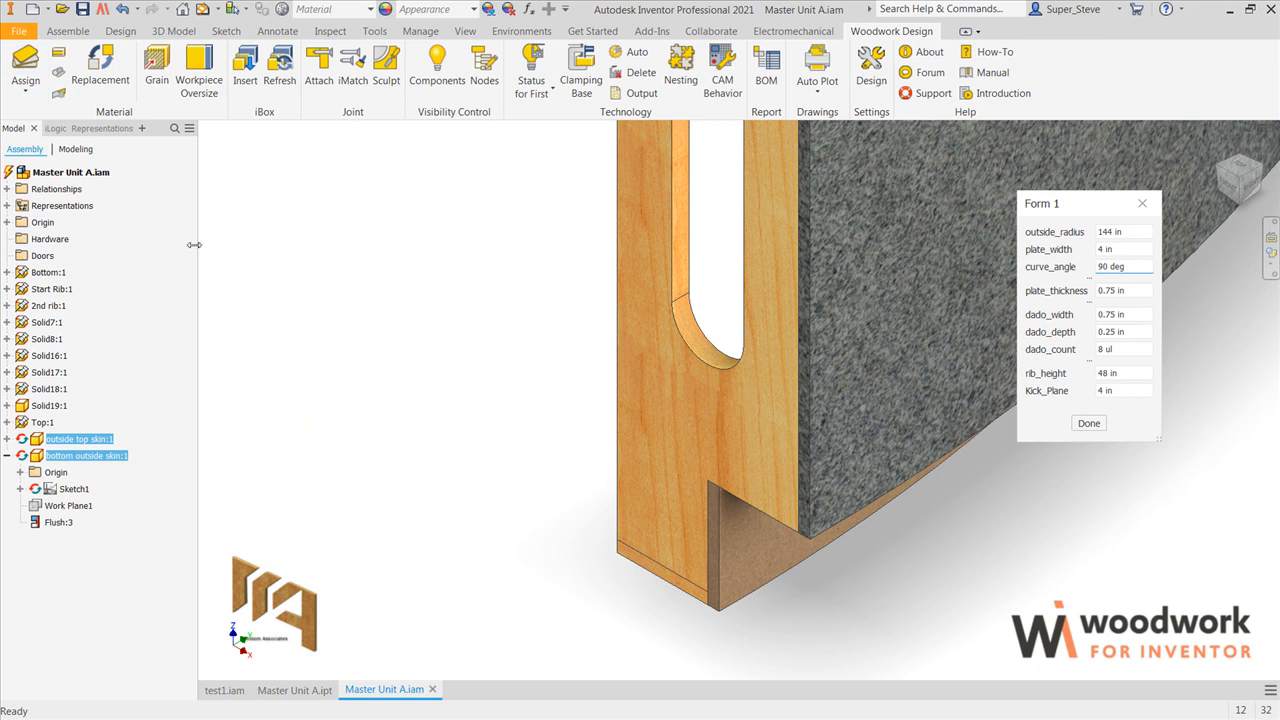
{"action": "left_click", "coordinate": [84, 10]}
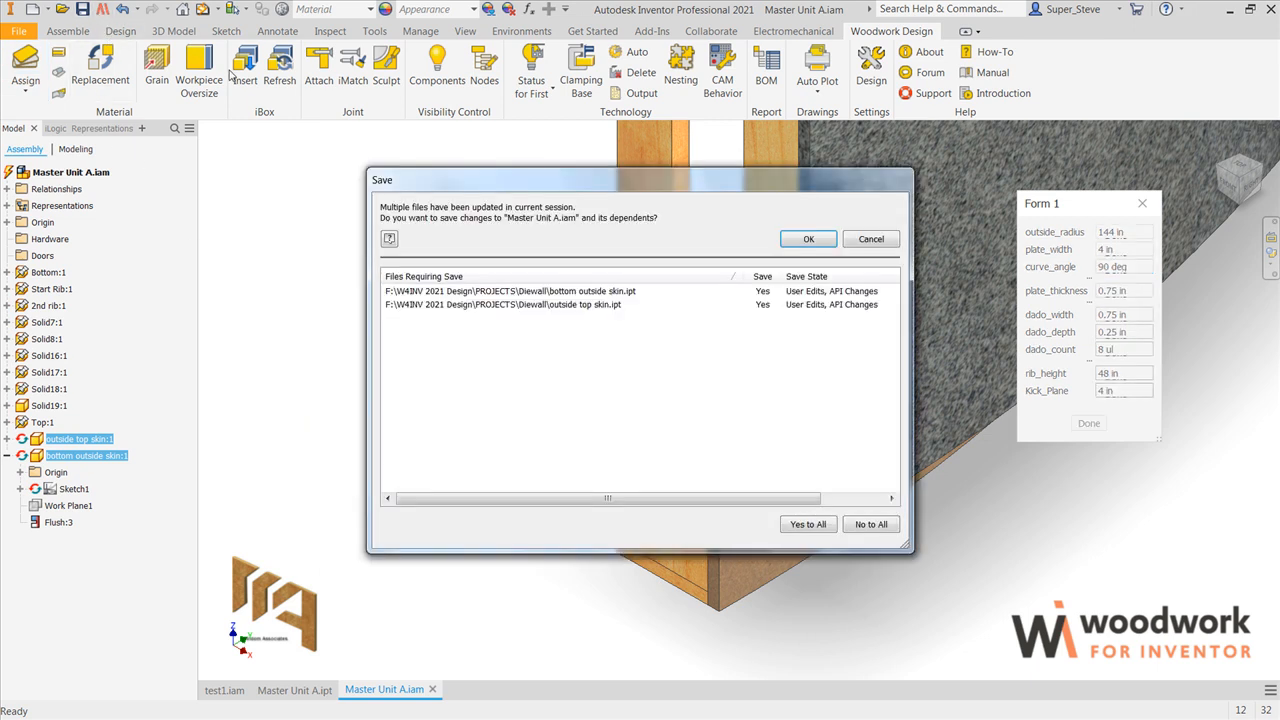
{"action": "left_click", "coordinate": [808, 241]}
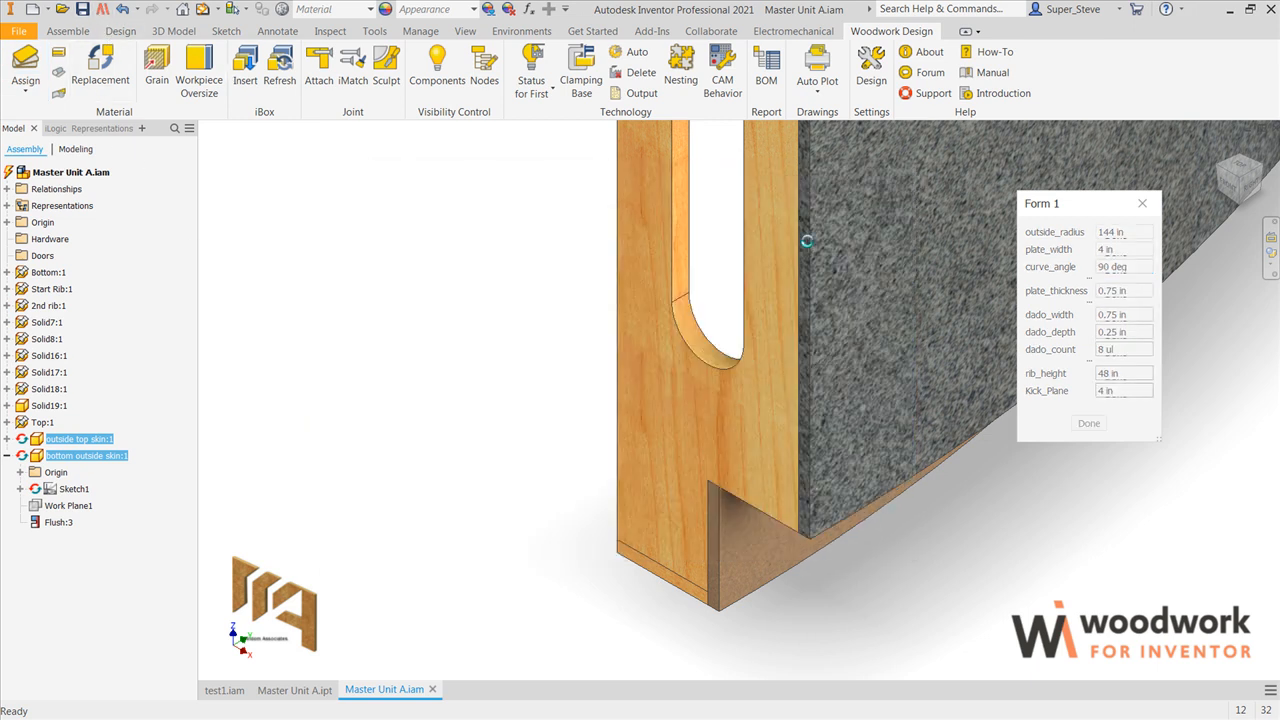
Step: Set outside_radius to 196 in, plate_width to 6 in and curve_angle to 135 deg in the form, and update the assembly
{"action": "scroll", "coordinate": [642, 312], "scroll_direction": "down", "scroll_amount": 6}
{"action": "middle_click_drag", "start_coordinate": [644, 316], "coordinate": [626, 562]}
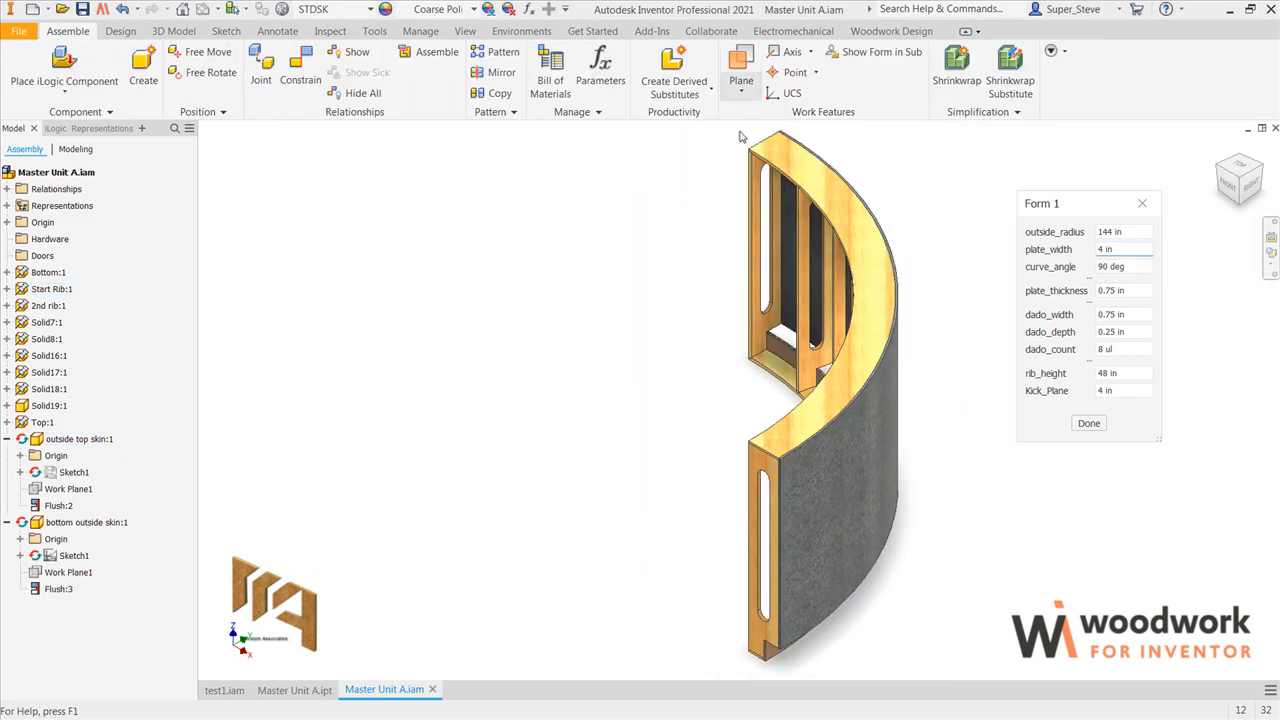
{"action": "left_click", "coordinate": [1136, 232]}
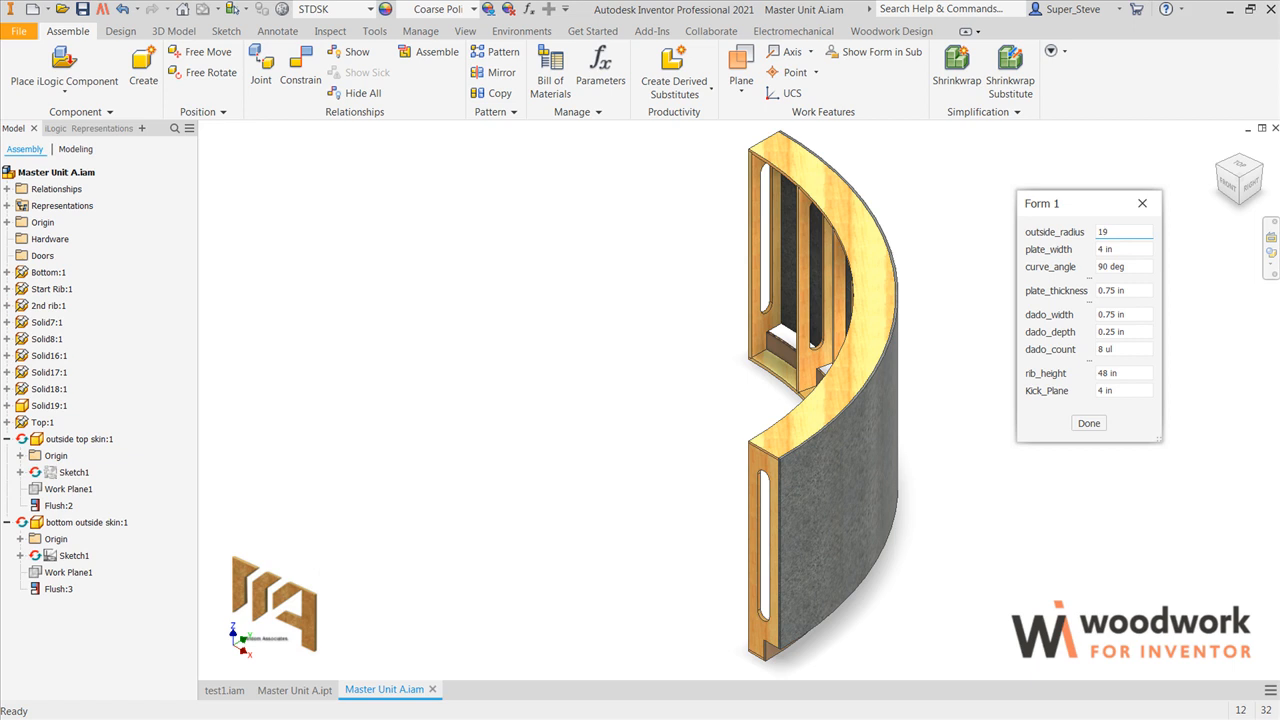
{"action": "key", "text": "Tab"}
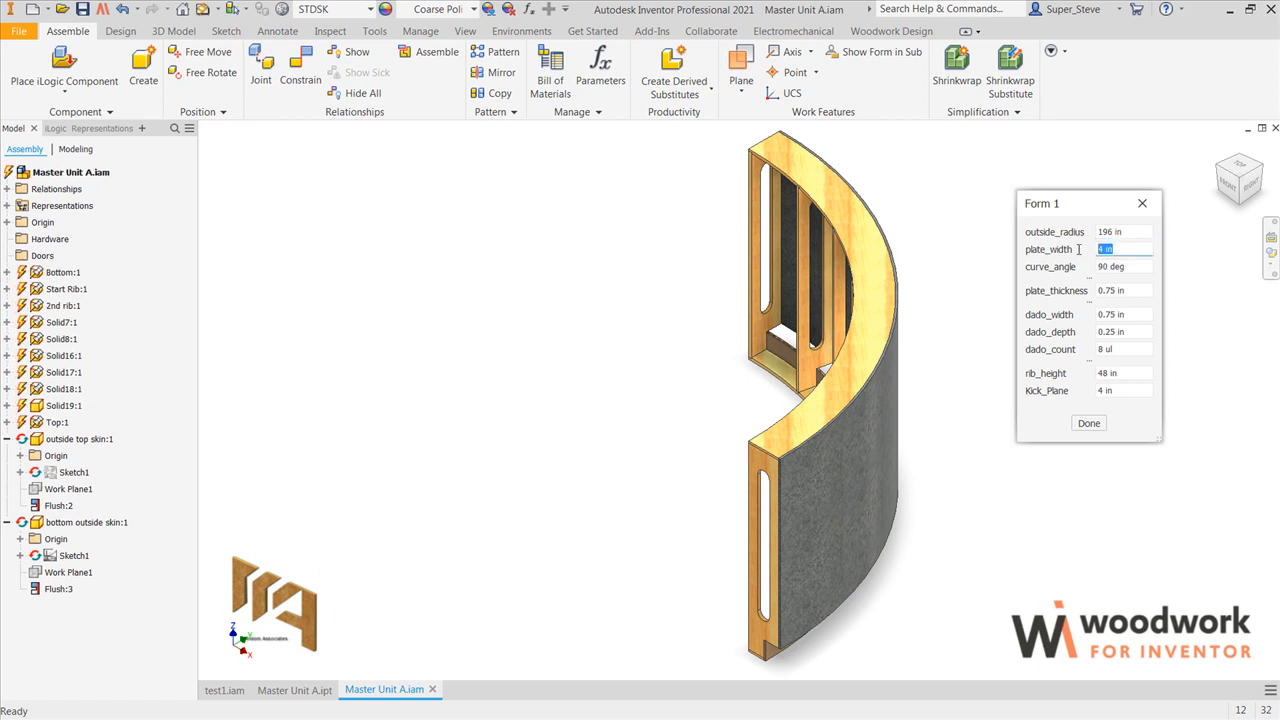
{"action": "type", "text": "6"}
{"action": "key", "text": "Tab"}
{"action": "type", "text": "1"}
{"action": "key", "text": "Tab"}
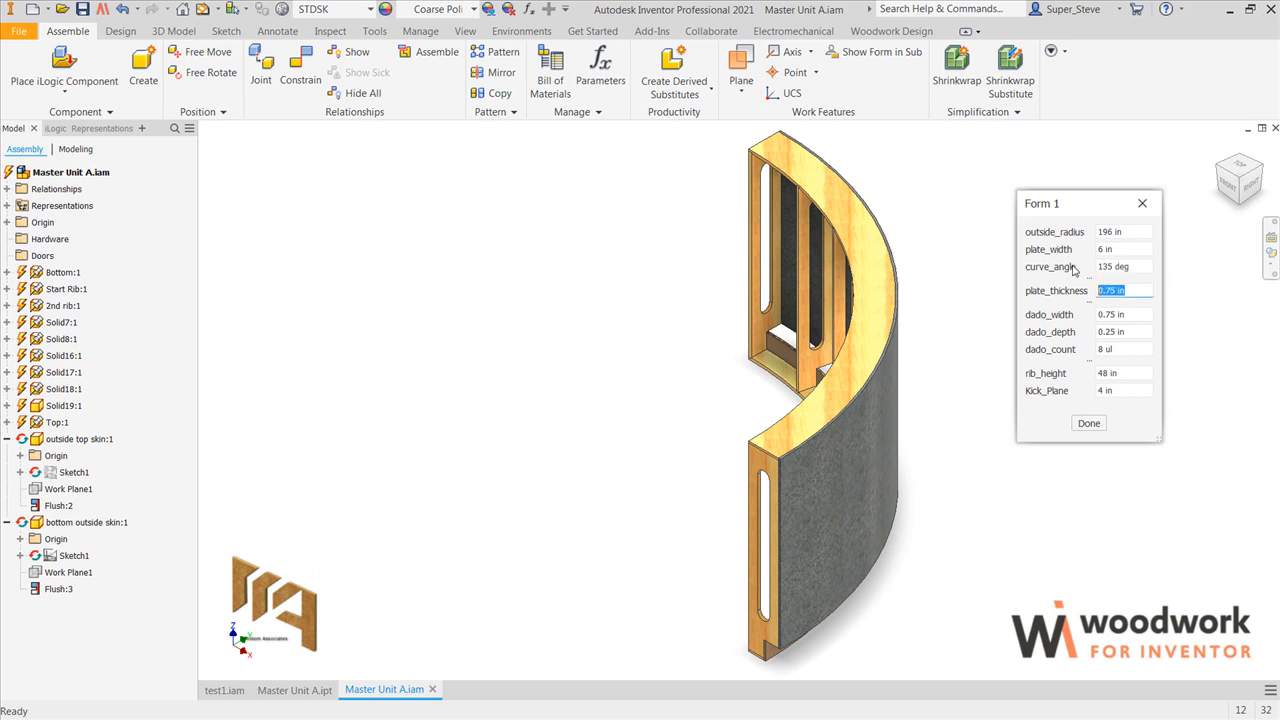
{"action": "left_click", "coordinate": [202, 9]}
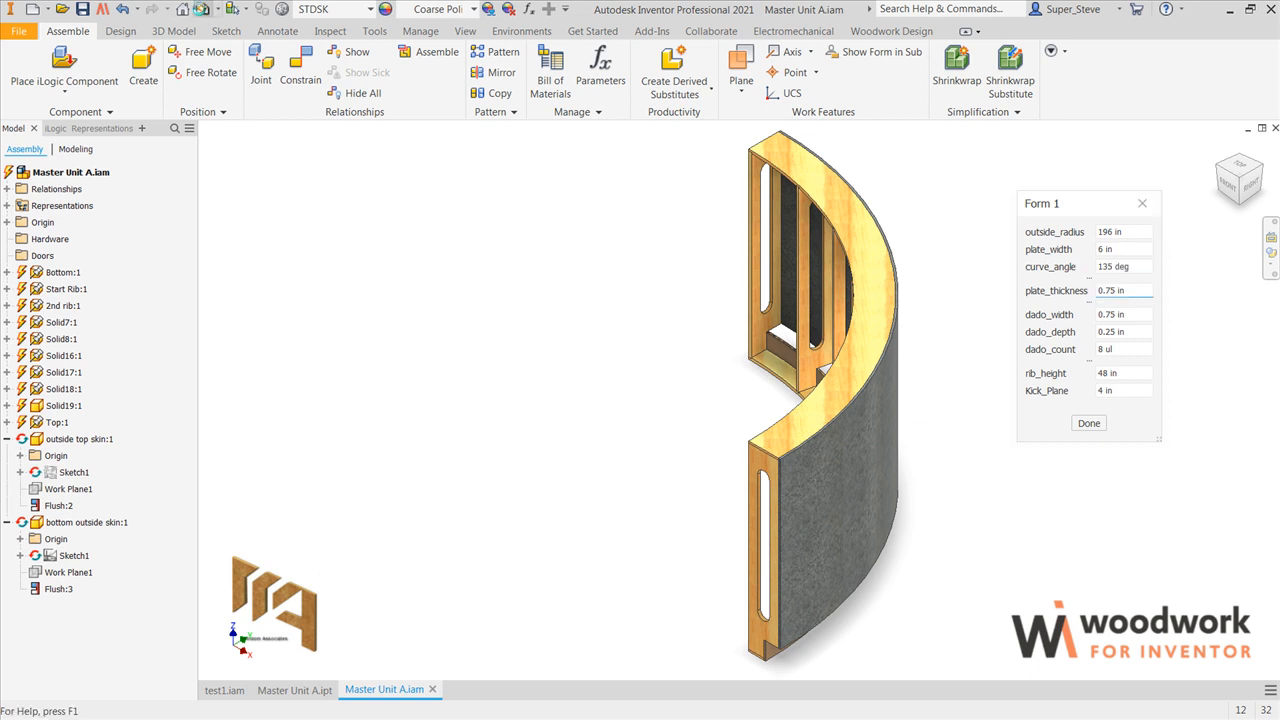
Step: Inspect the updated frame from above and from the inside, and open the outside top skin as a separate part
{"action": "scroll", "coordinate": [672, 300], "scroll_direction": "down", "scroll_amount": 3}
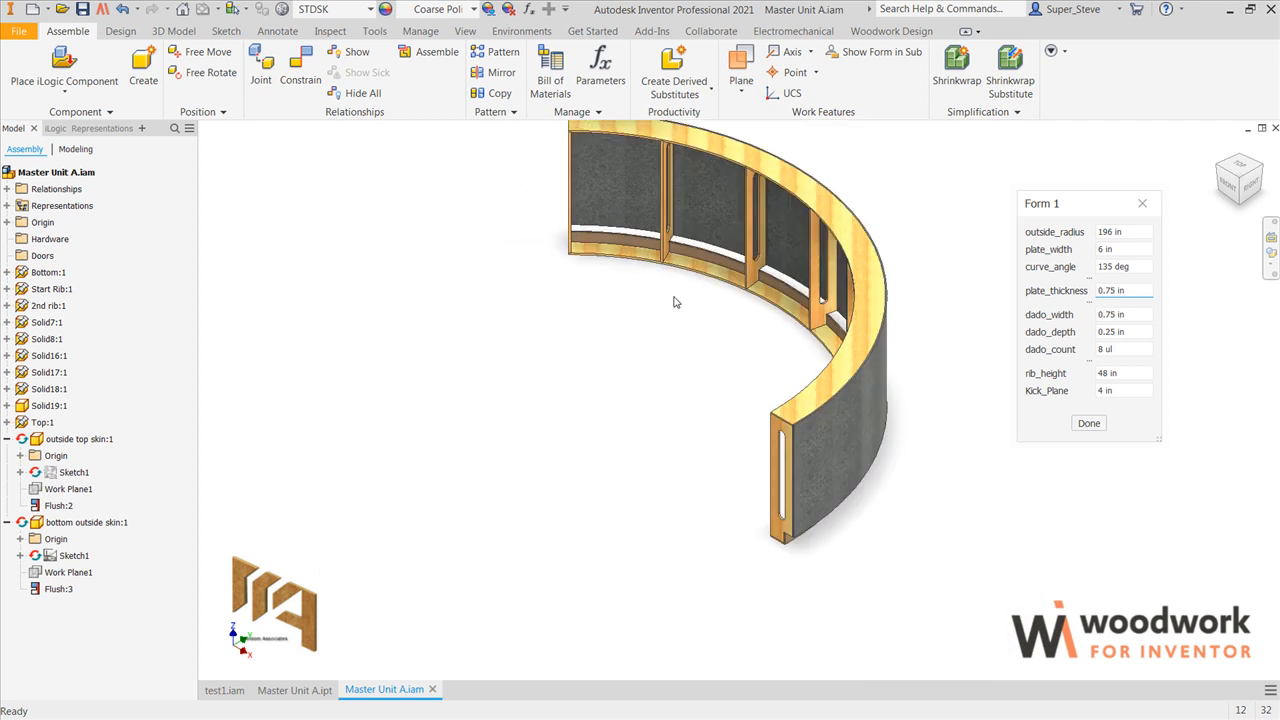
{"action": "left_click_drag", "start_coordinate": [672, 305], "coordinate": [654, 337]}
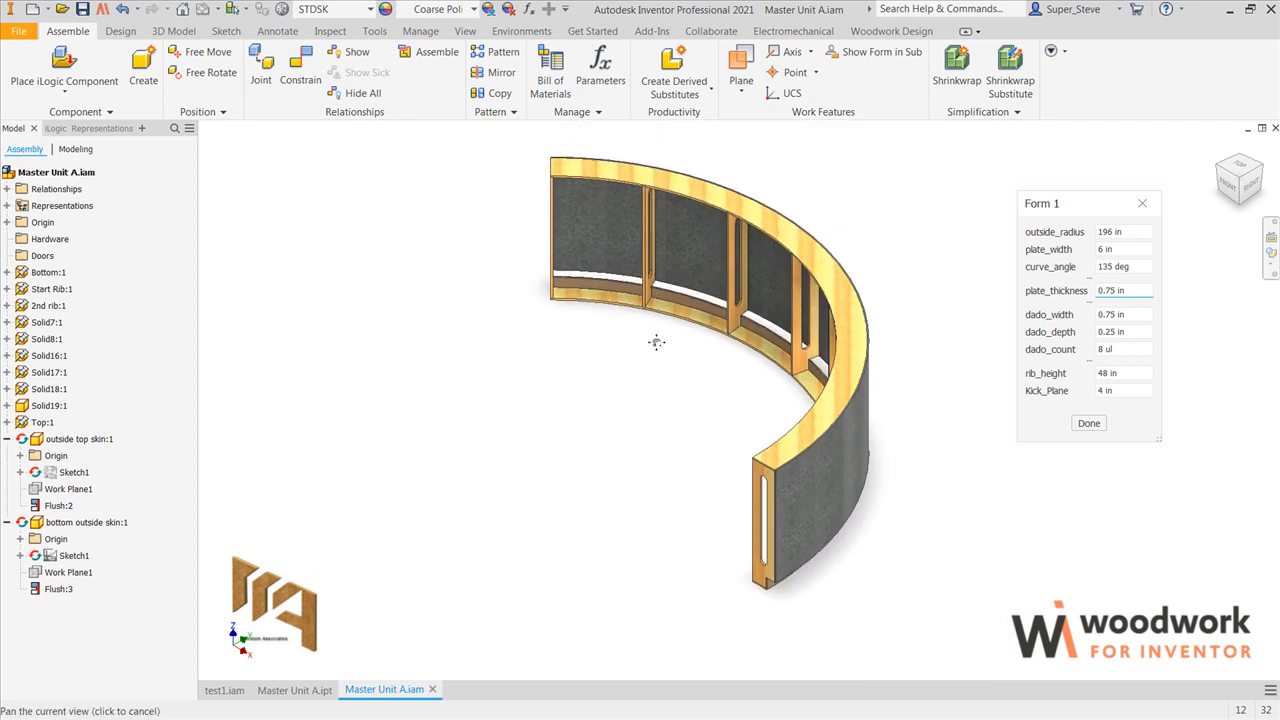
{"action": "left_click", "coordinate": [1239, 165]}
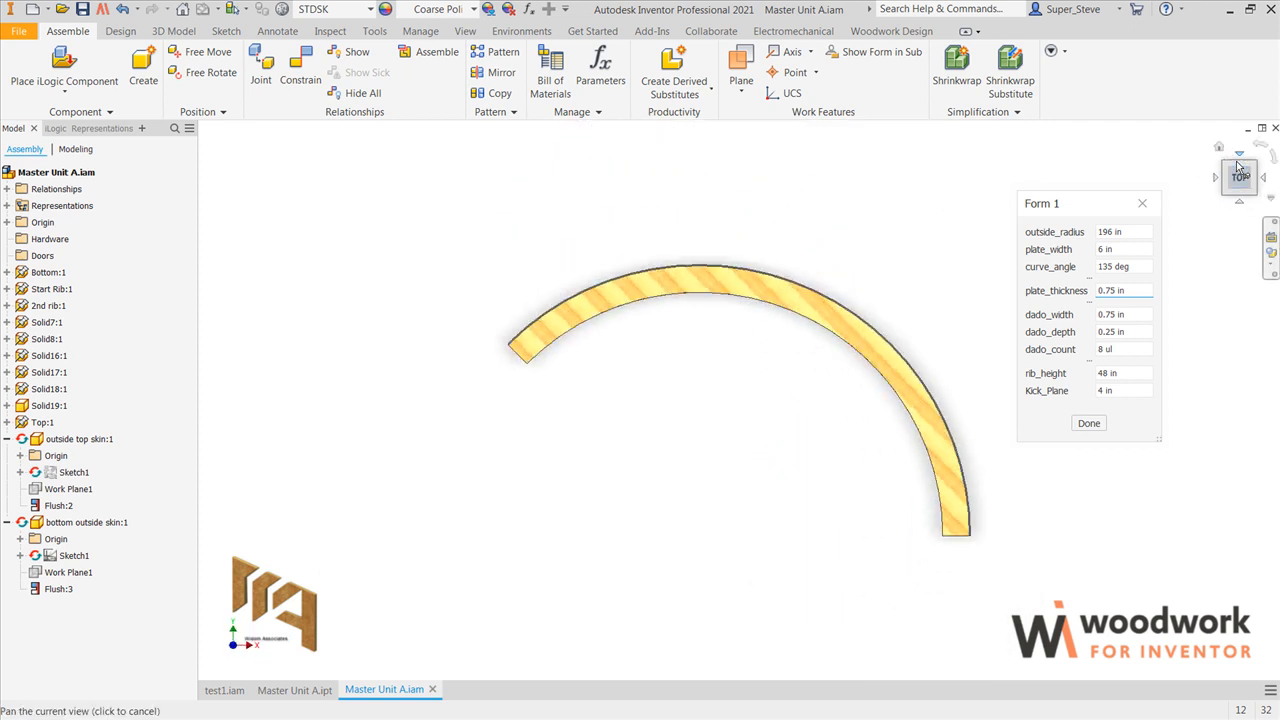
{"action": "left_click", "coordinate": [1218, 147]}
{"action": "middle_click_drag", "start_coordinate": [982, 287], "coordinate": [903, 297]}
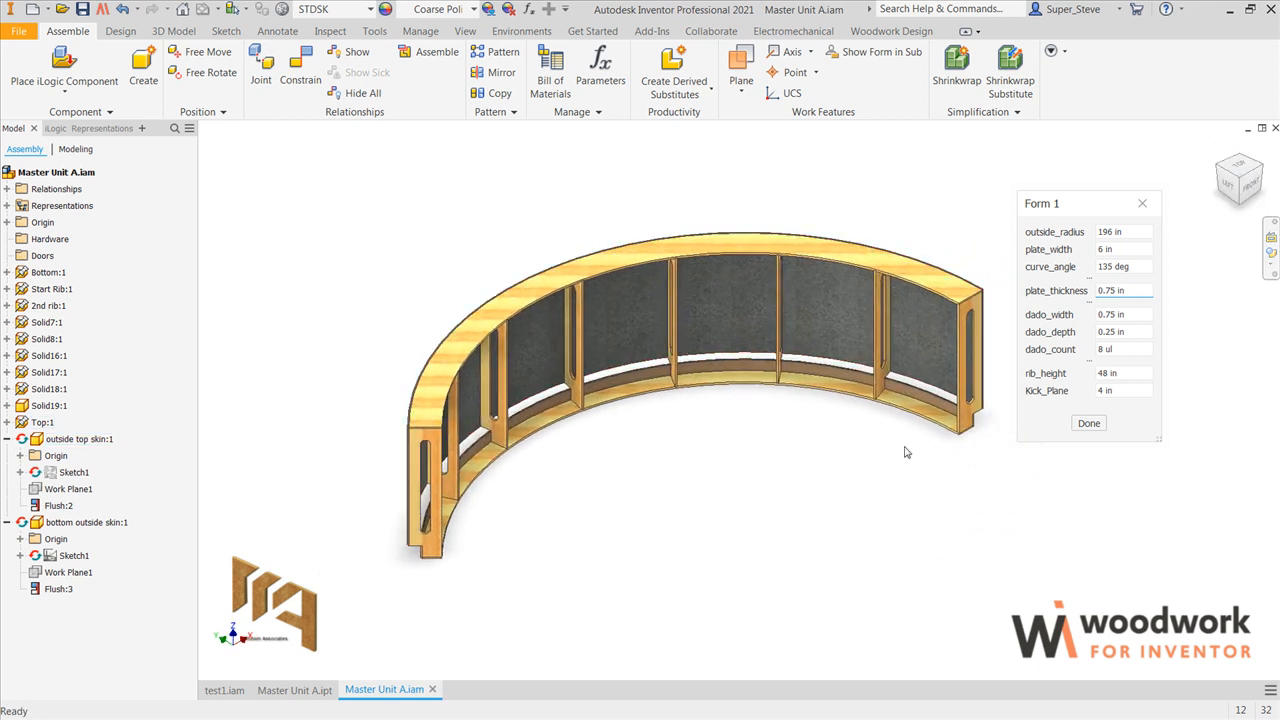
{"action": "right_click", "coordinate": [708, 285]}
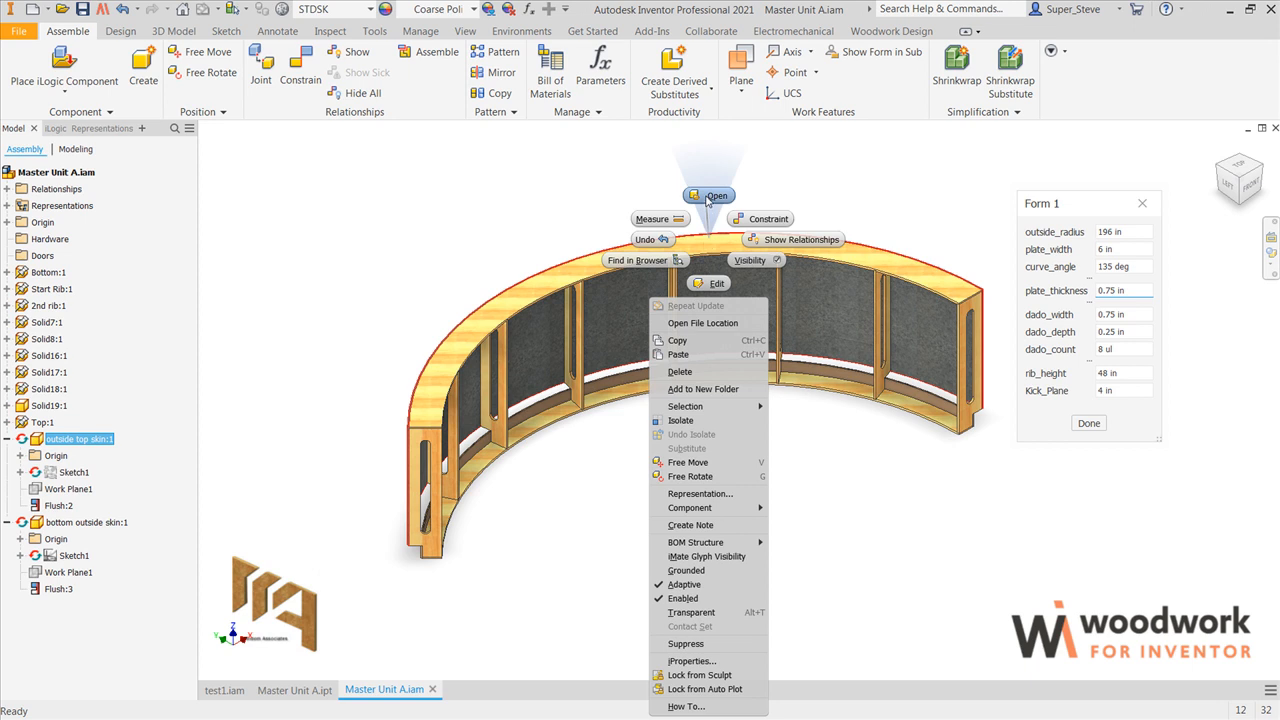
{"action": "left_click", "coordinate": [708, 197]}
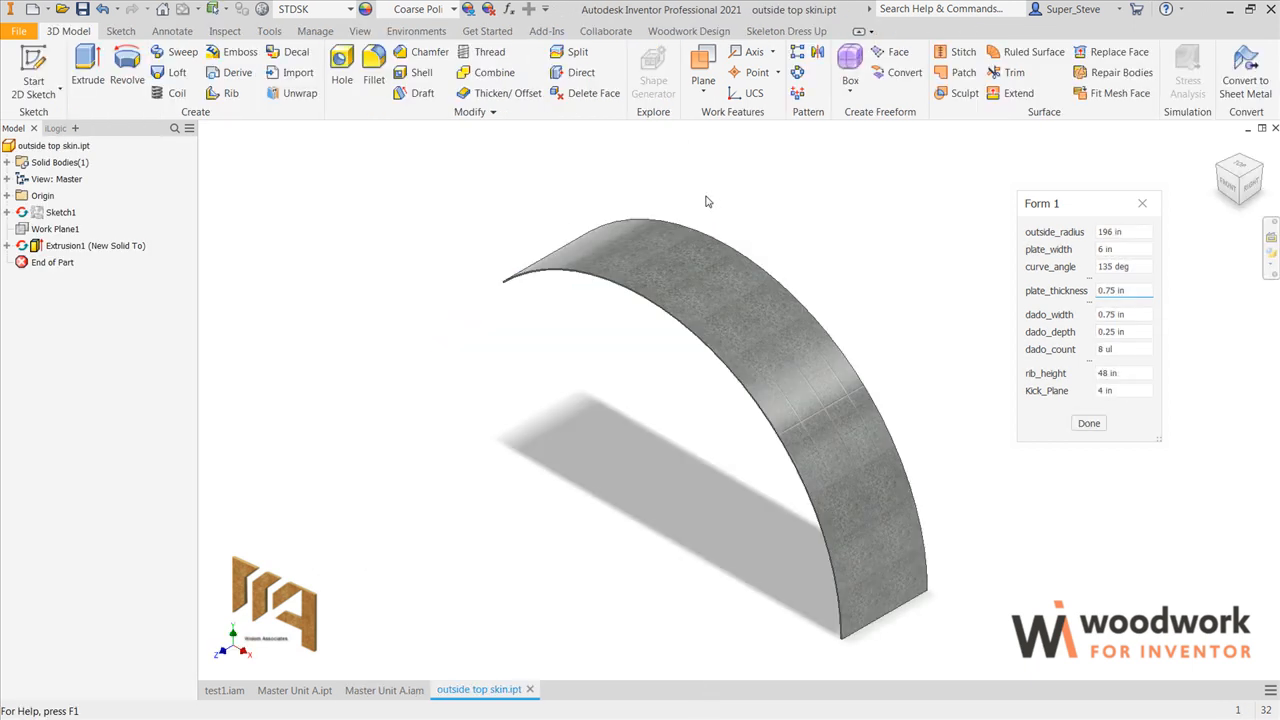
Step: Convert the outside top skin to a sheet metal part and check the thickness in its sheet metal defaults
{"action": "middle_click_drag", "start_coordinate": [684, 277], "coordinate": [832, 55]}
{"action": "middle_click_drag", "start_coordinate": [834, 240], "coordinate": [831, 155], "text": "shift"}
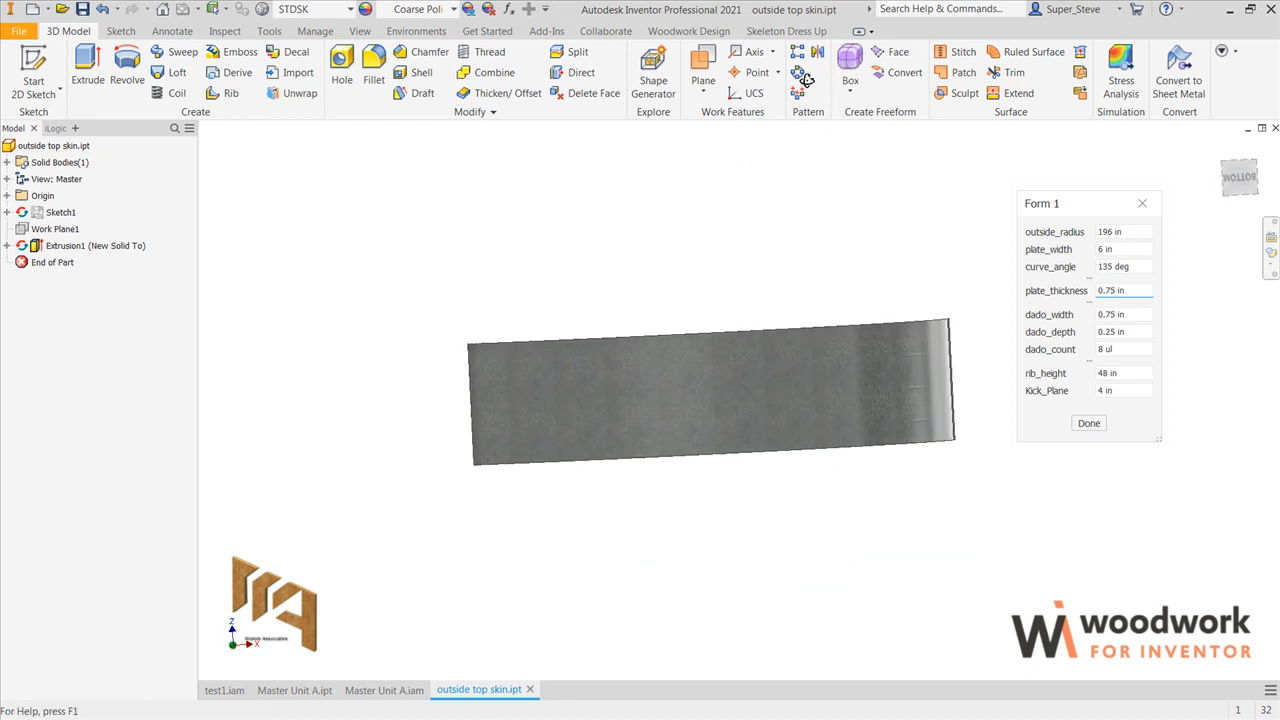
{"action": "key", "text": "F6"}
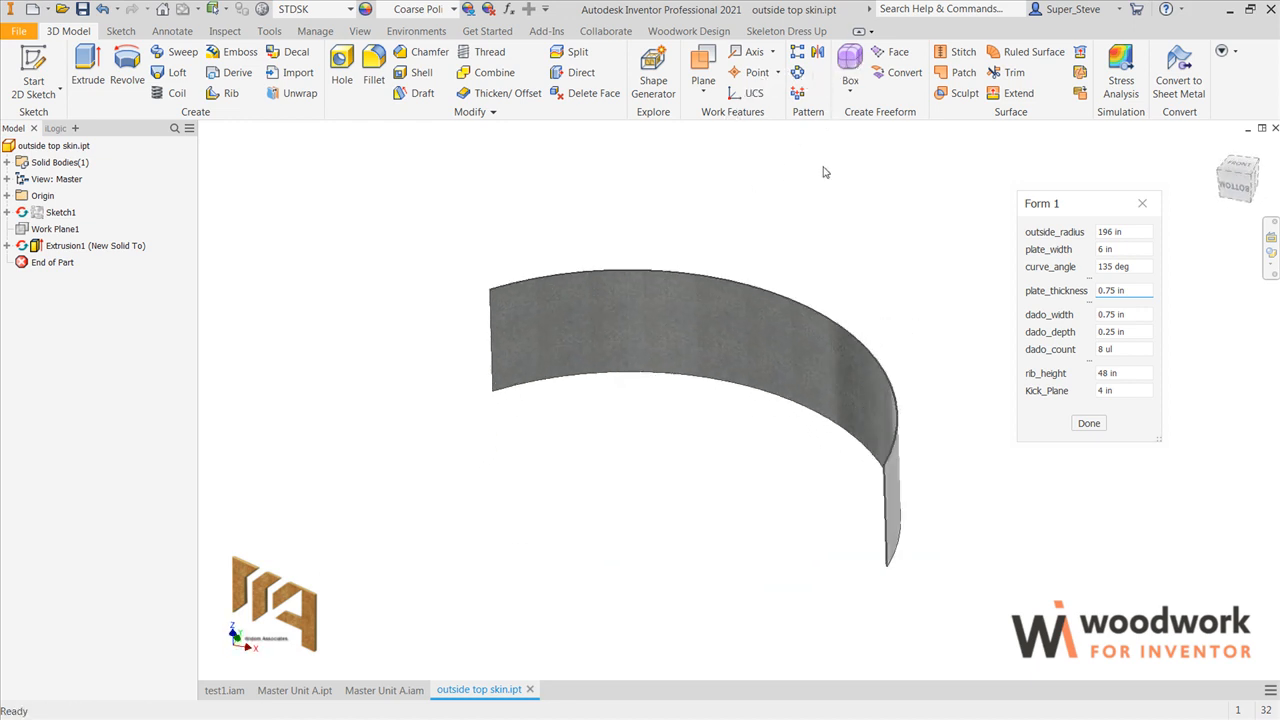
{"action": "left_click", "coordinate": [1176, 78]}
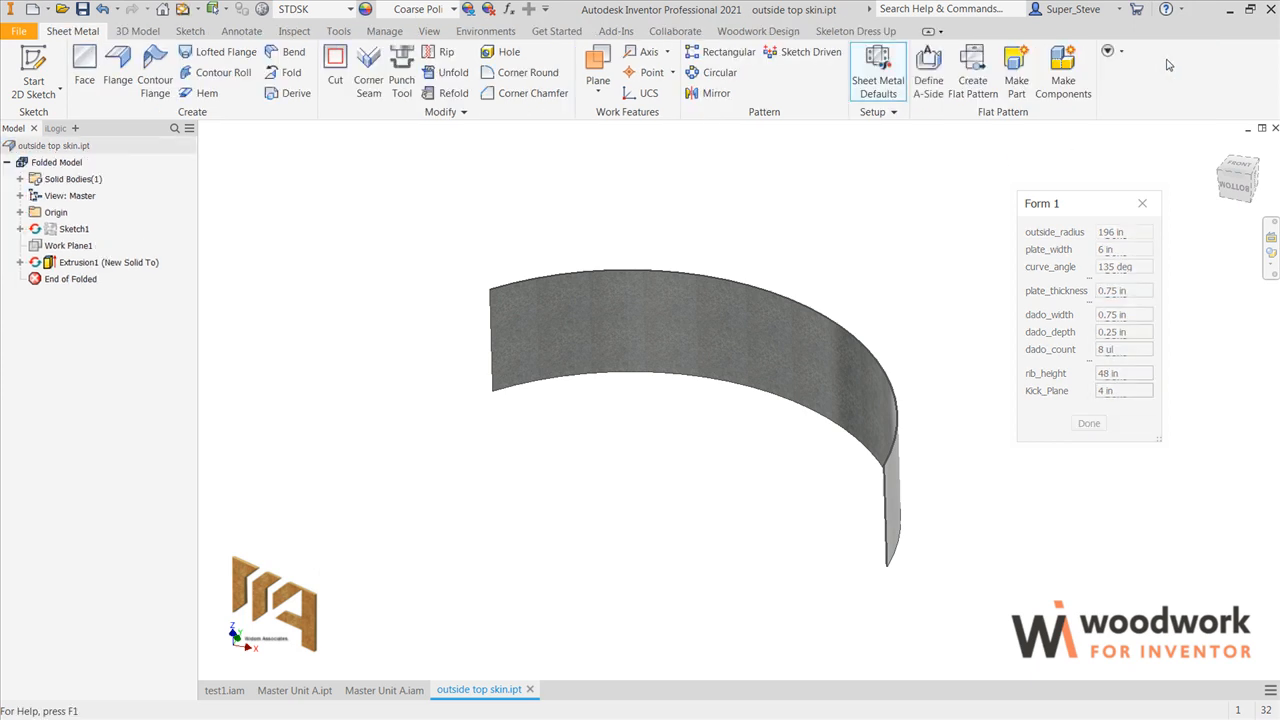
{"action": "left_click", "coordinate": [888, 82]}
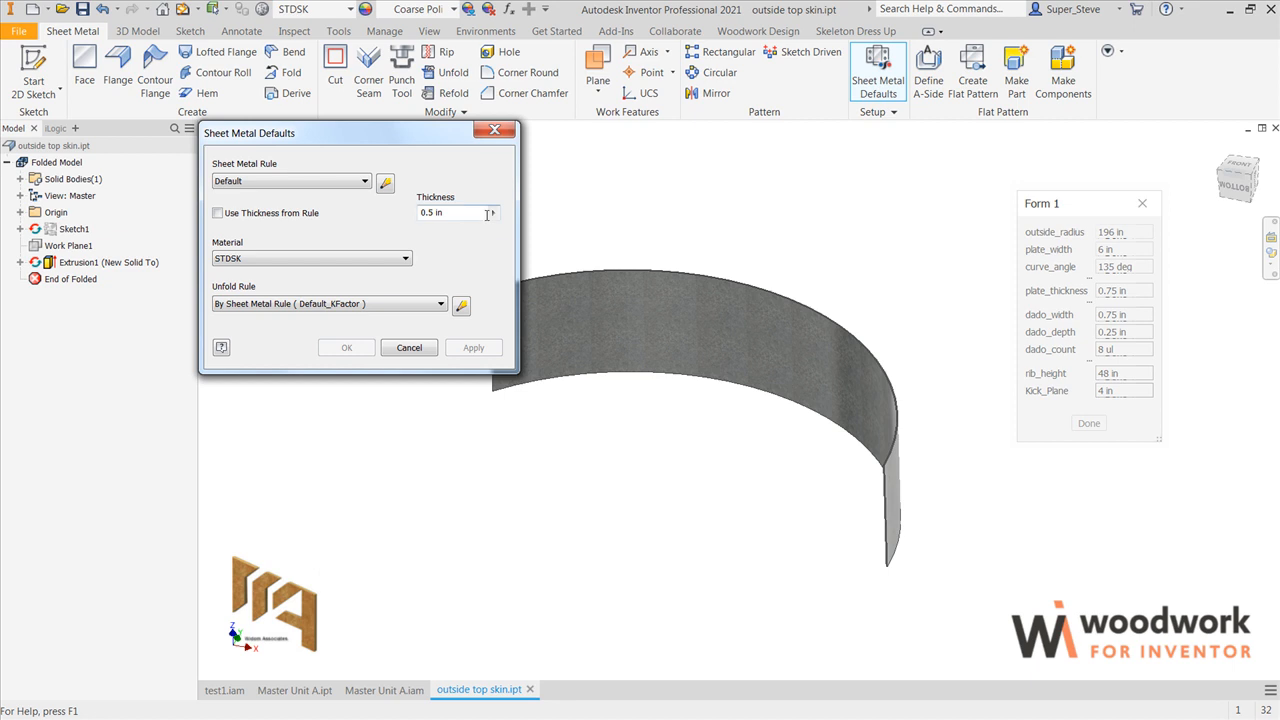
{"action": "left_click", "coordinate": [409, 347]}
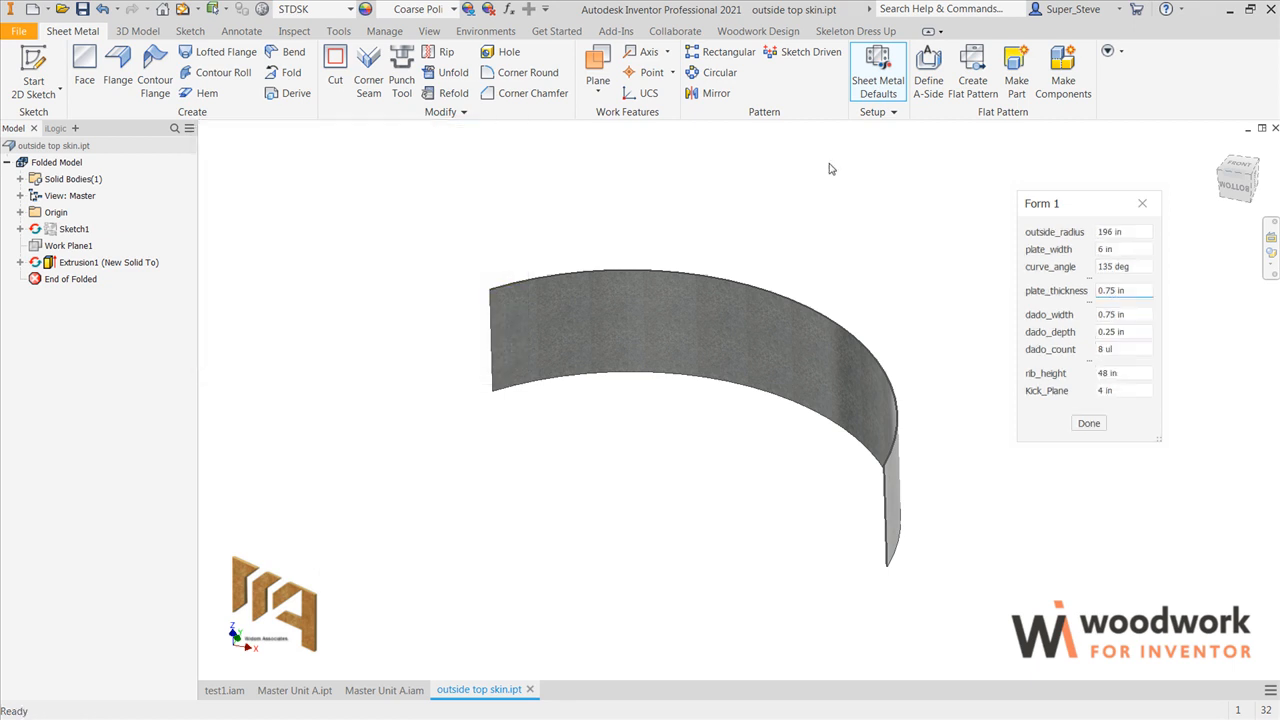
Step: Create a flat pattern of the outside top skin and check its width and length in the flat pattern extents
{"action": "left_click", "coordinate": [972, 75]}
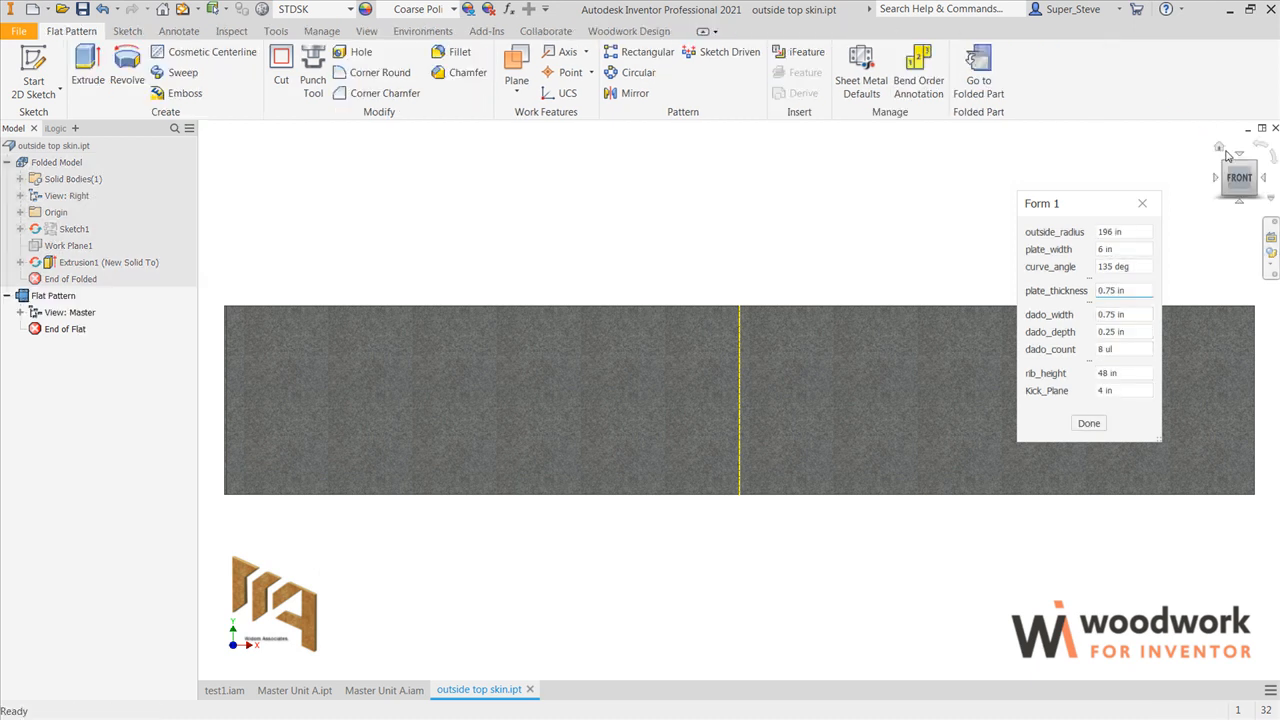
{"action": "left_click", "coordinate": [1221, 149]}
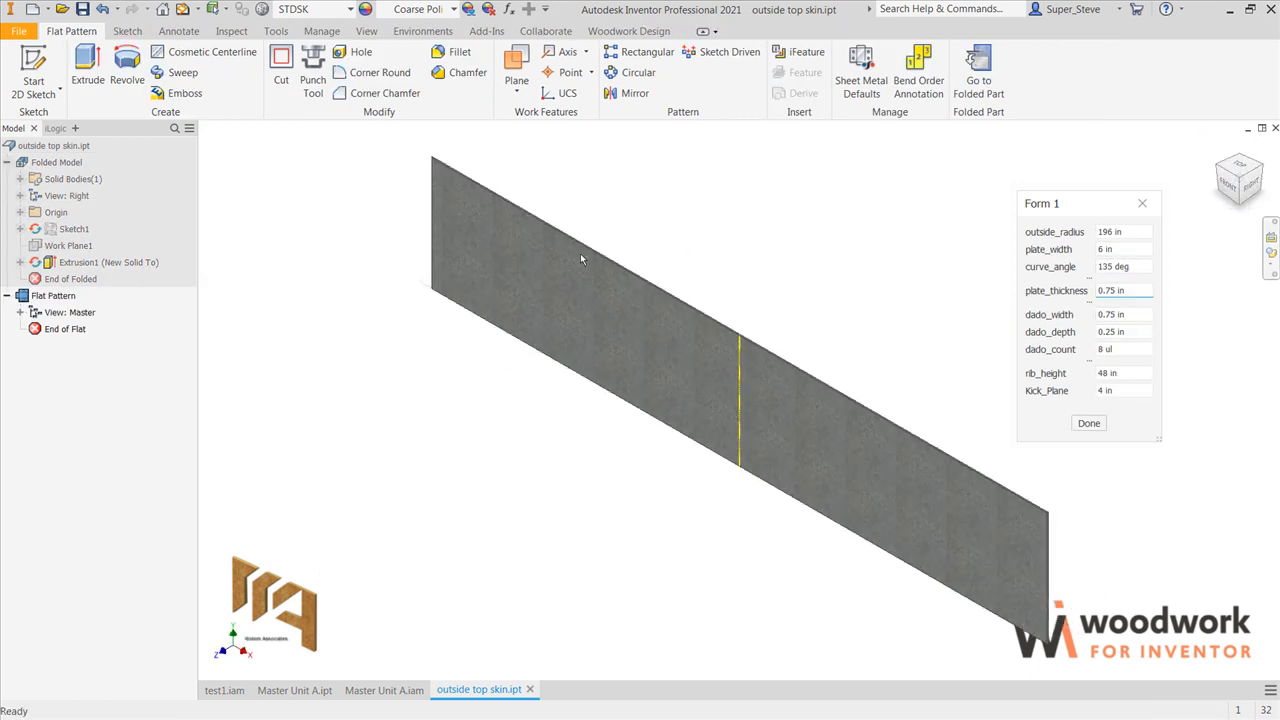
{"action": "right_click", "coordinate": [59, 299]}
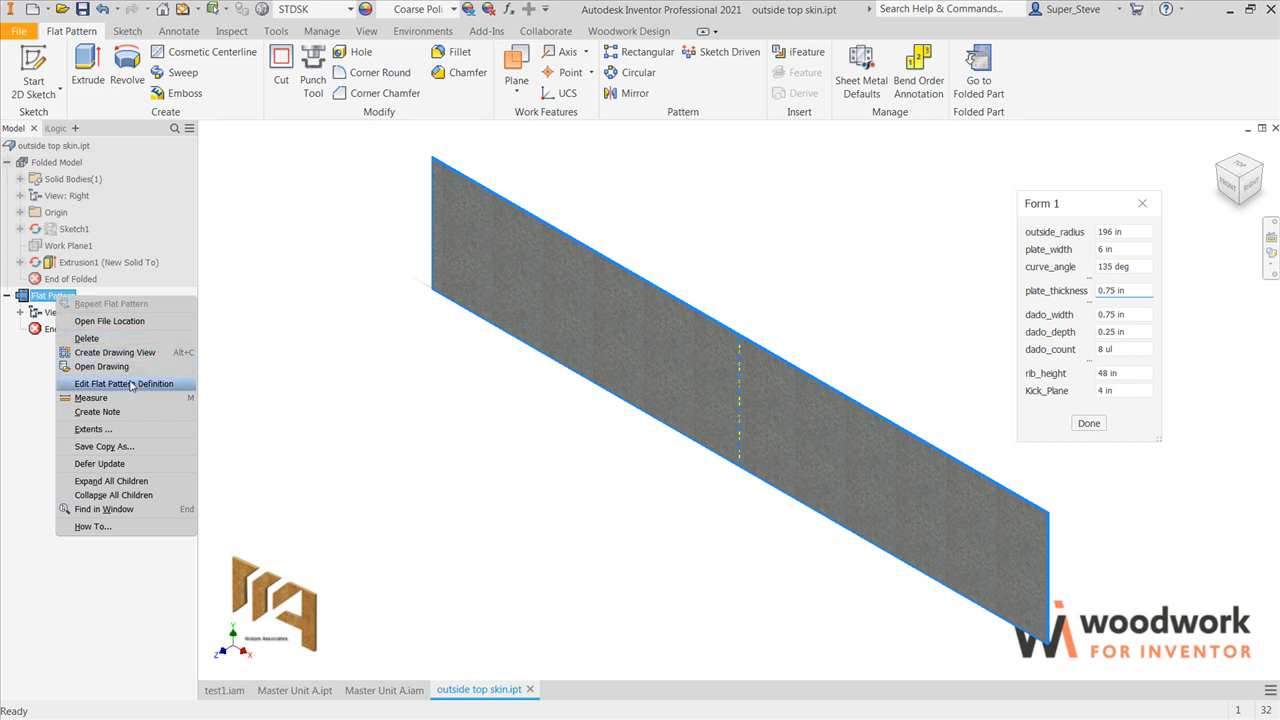
{"action": "left_click", "coordinate": [118, 429]}
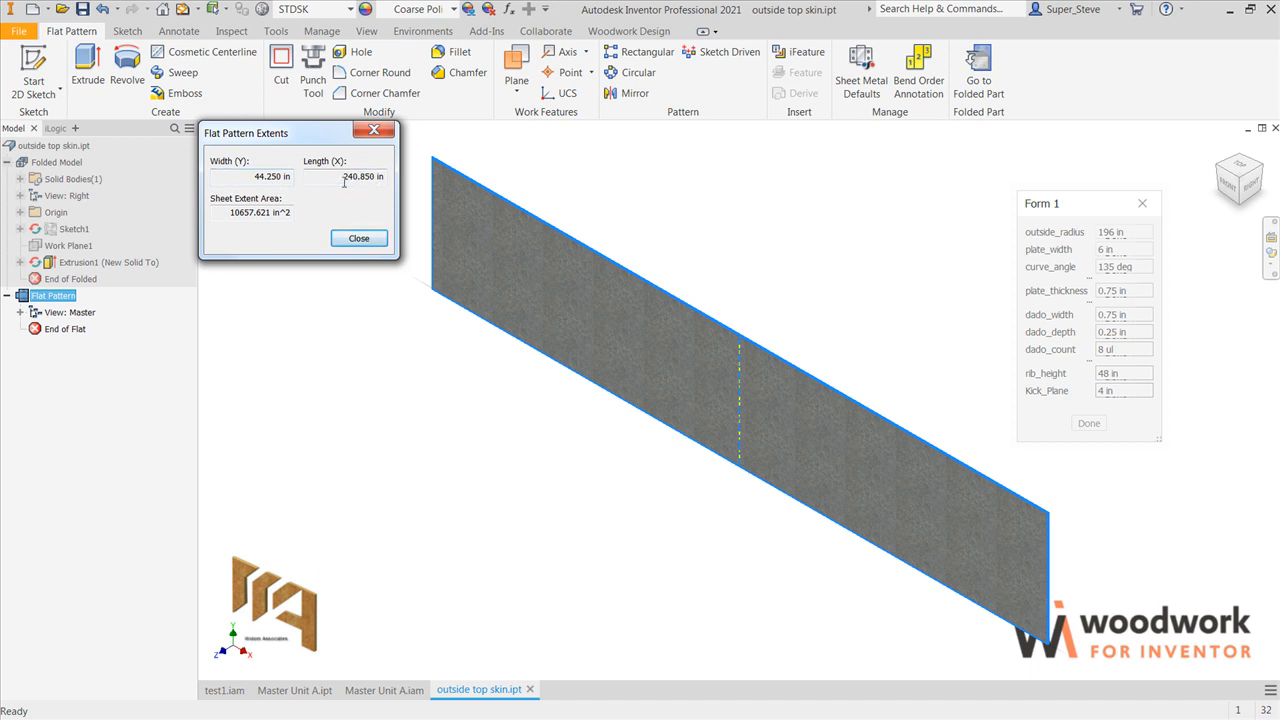
{"action": "left_click", "coordinate": [359, 238]}
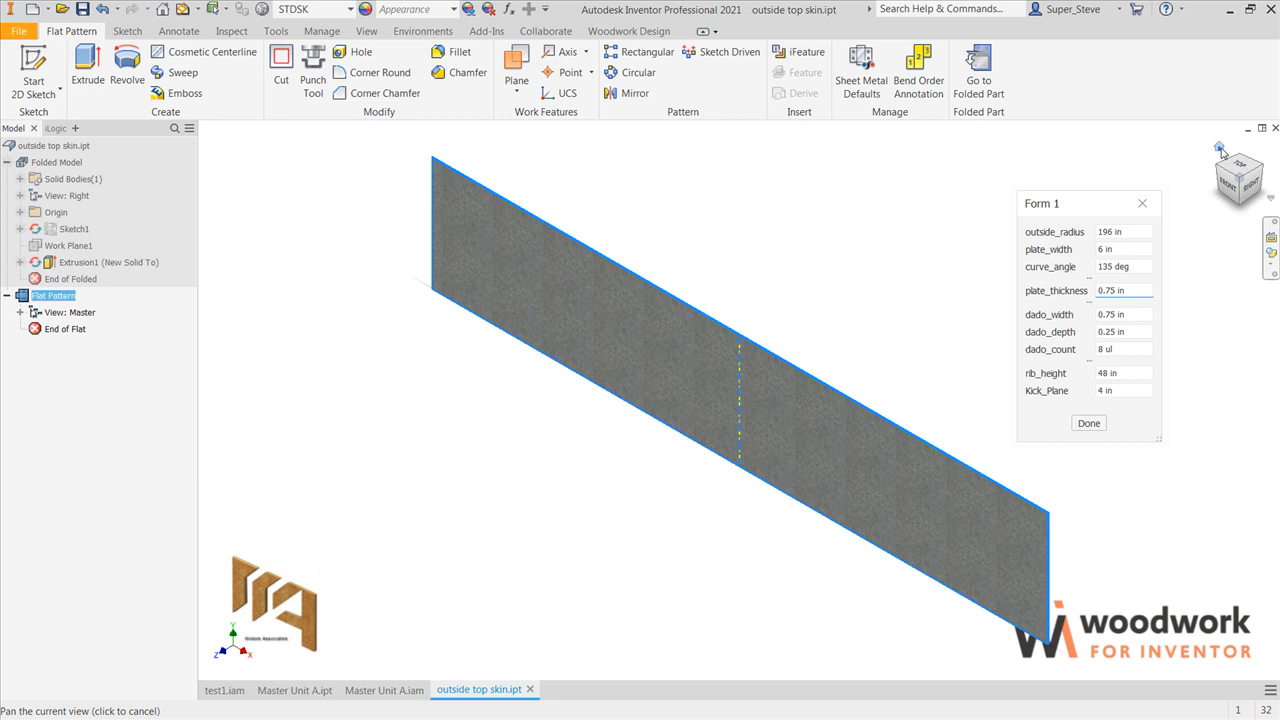
Step: Exit flat pattern editing and close the outside top skin part without saving it yet
{"action": "left_click", "coordinate": [1274, 129]}
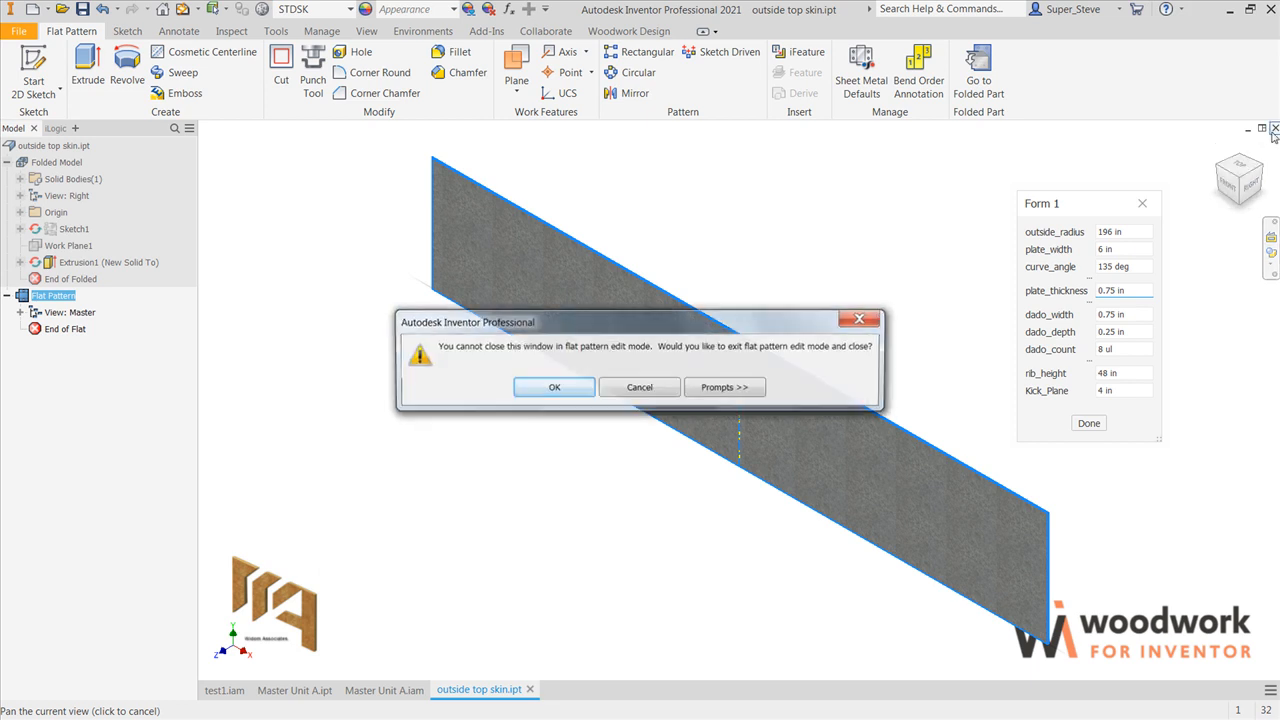
{"action": "left_click", "coordinate": [590, 387]}
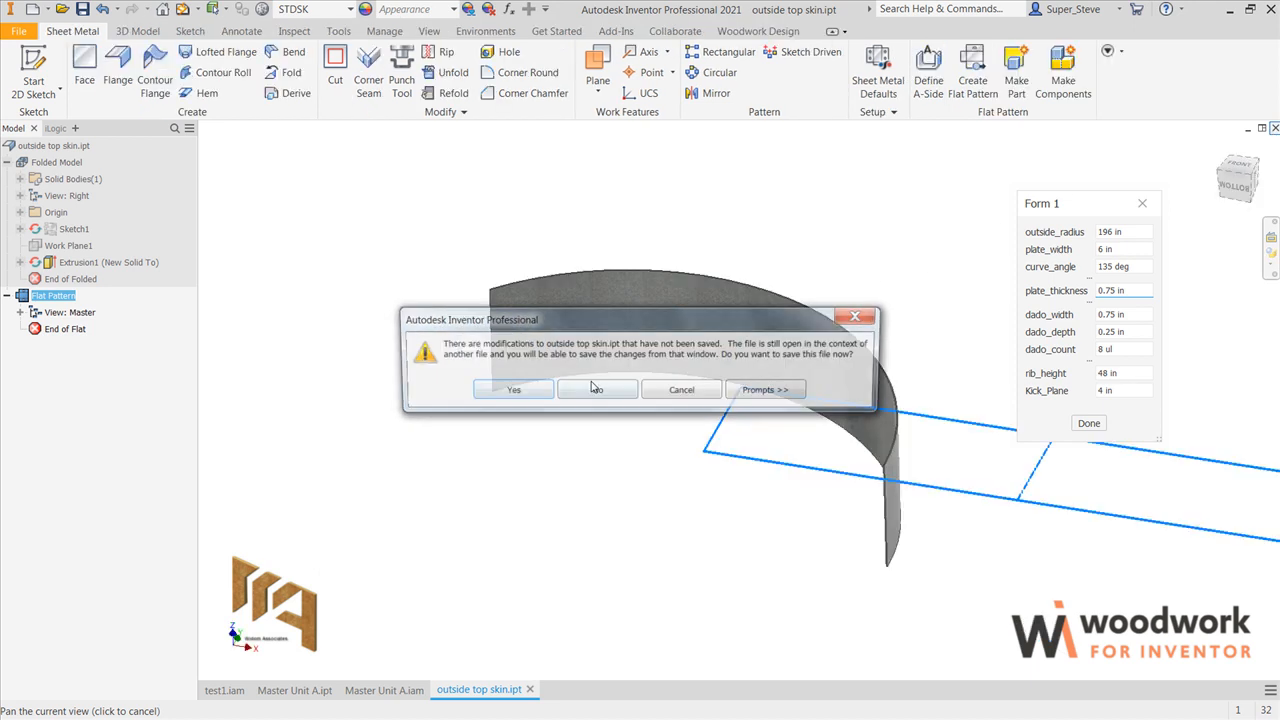
{"action": "left_click", "coordinate": [597, 391]}
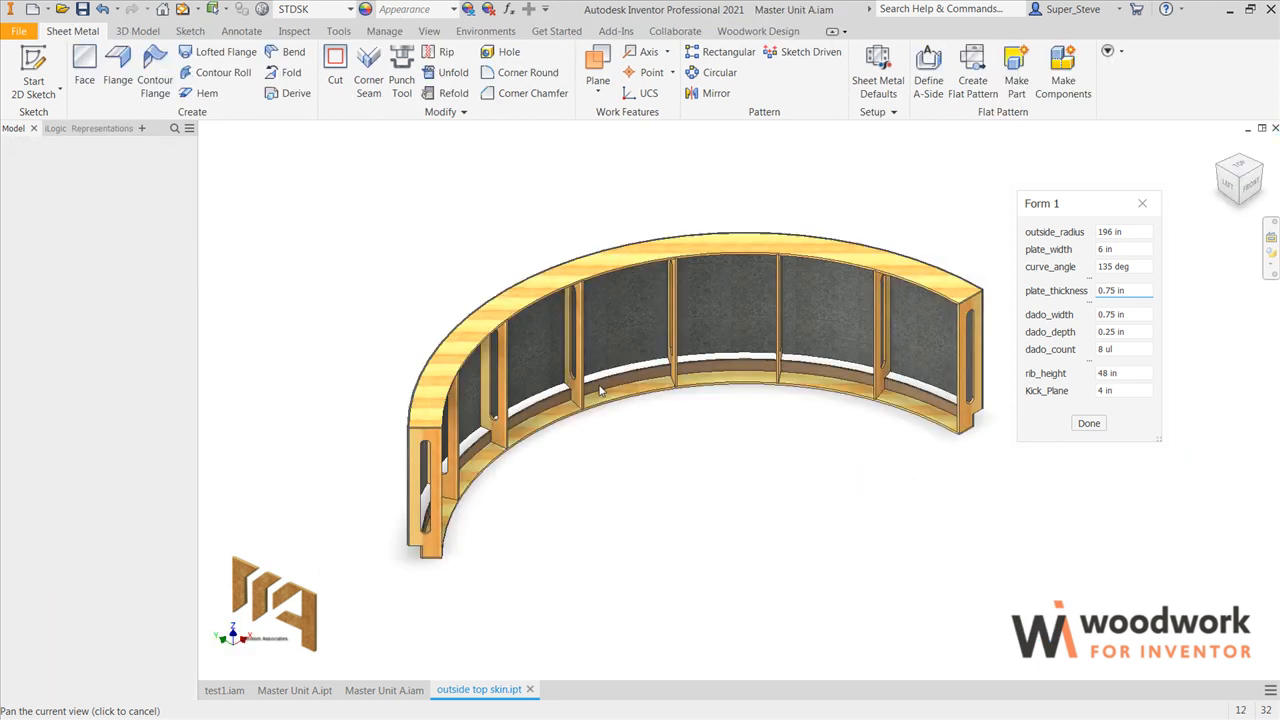
Step: Inspect the curved frame from the outside, below and inside, and save the Master Unit A assembly with all its modified dependent parts
{"action": "left_click", "coordinate": [1218, 172]}
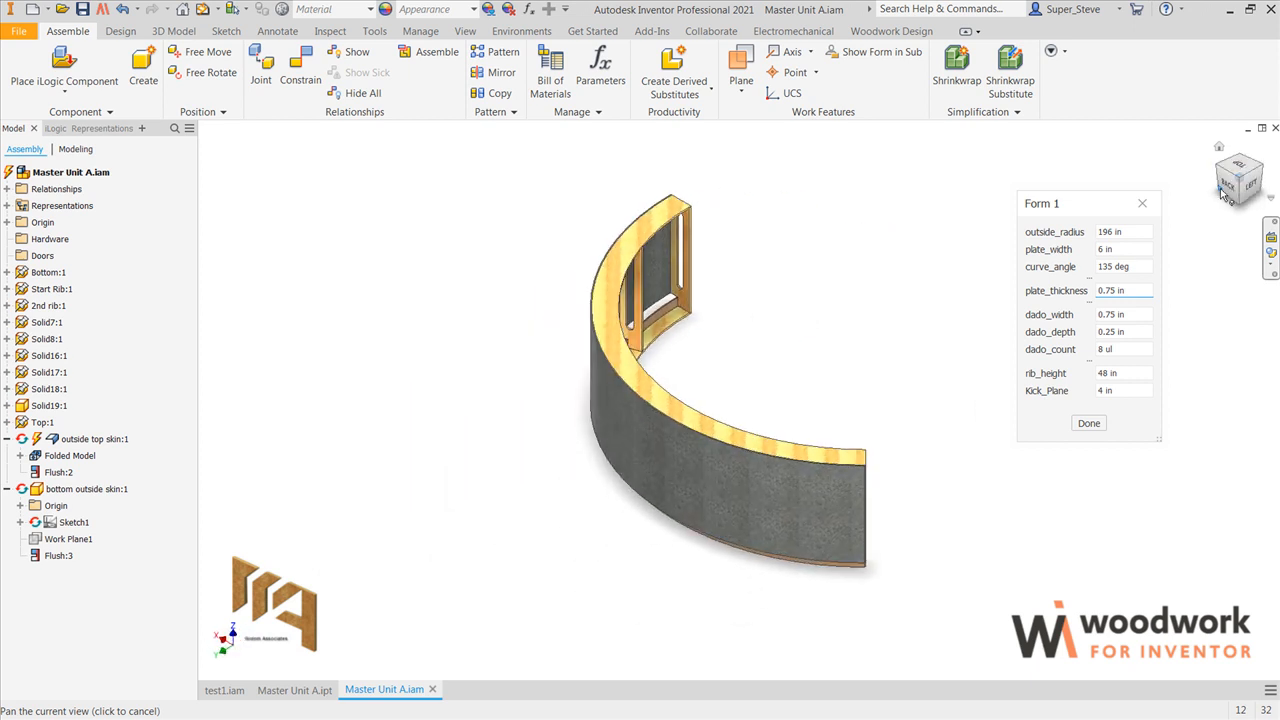
{"action": "left_click", "coordinate": [1222, 190]}
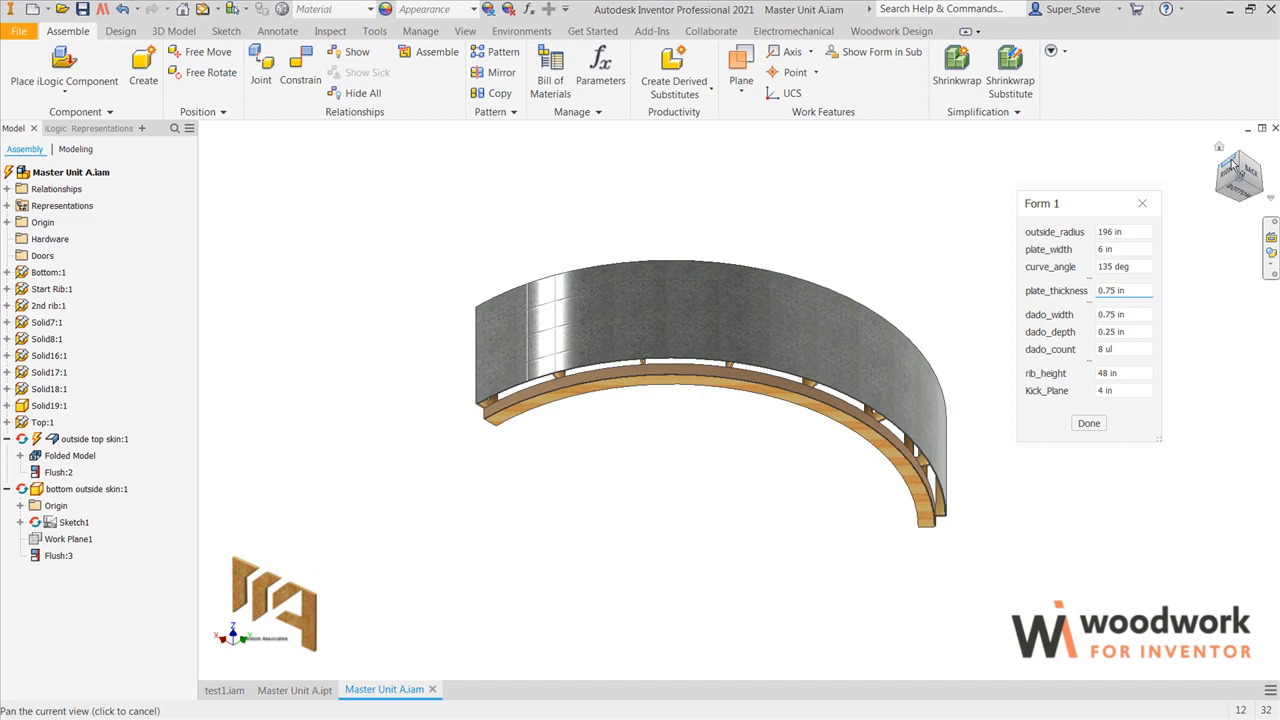
{"action": "left_click", "coordinate": [1238, 158]}
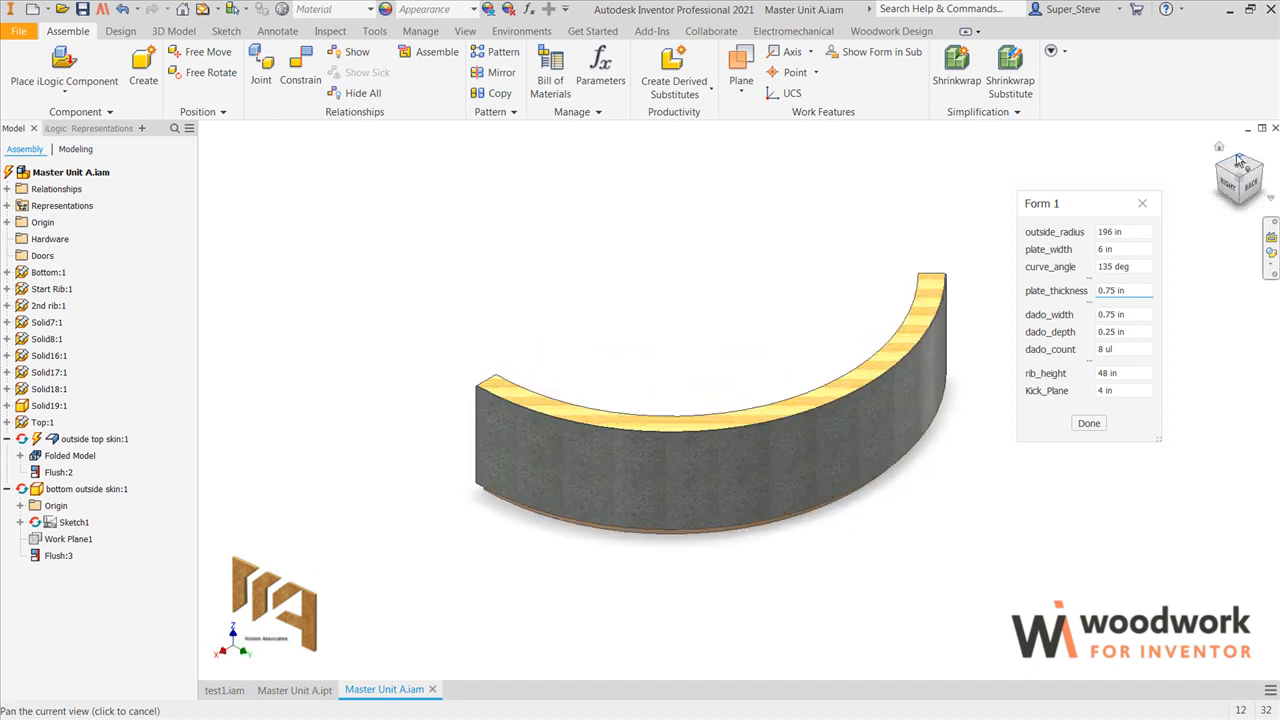
{"action": "left_click", "coordinate": [1238, 160]}
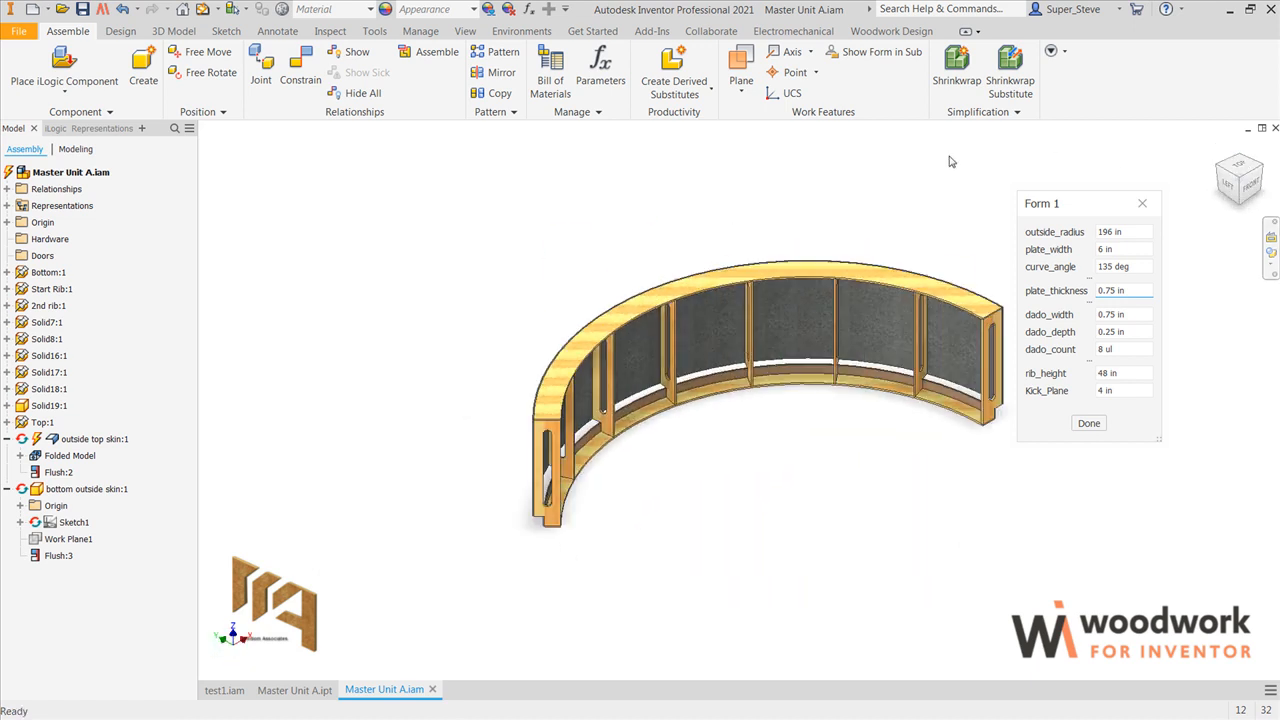
{"action": "left_click", "coordinate": [82, 9]}
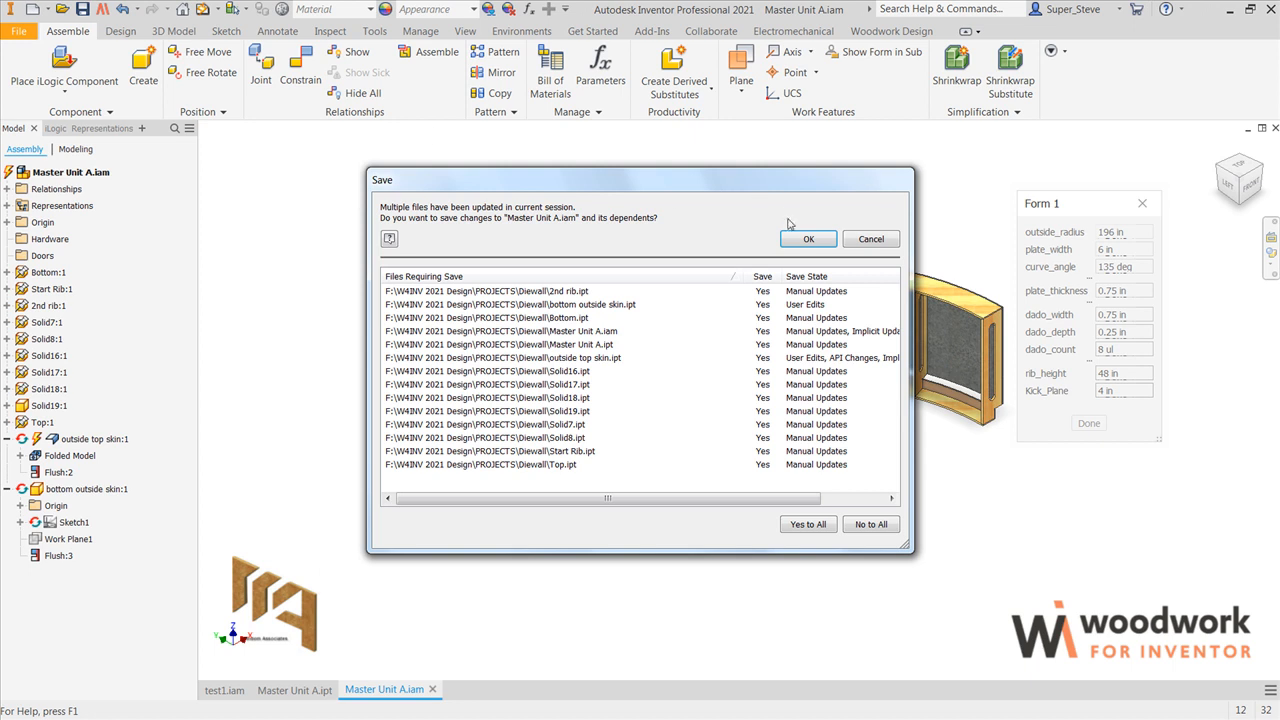
{"action": "left_click", "coordinate": [806, 239]}
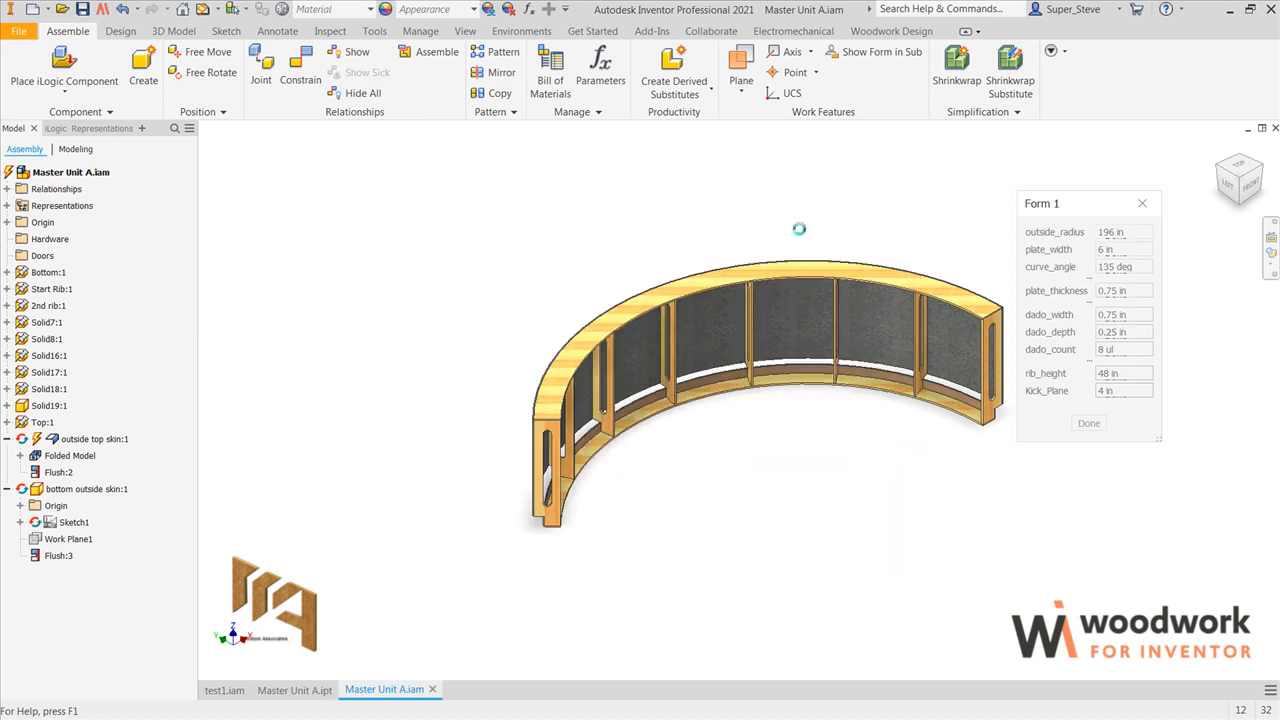